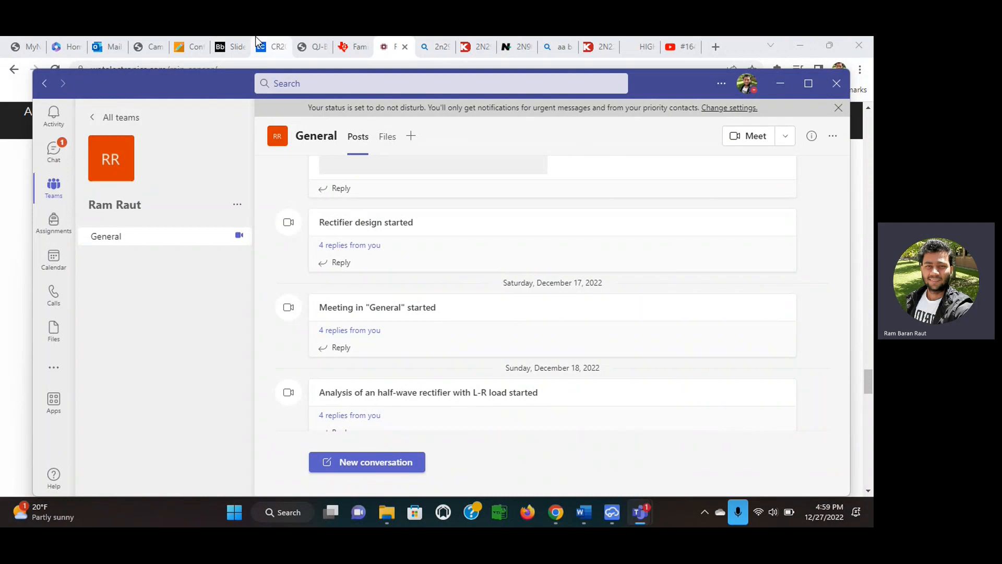
- Switch to the CamScanner PDF in Chrome and examine the hand-drawn Rain Drop Tracking PCB schematic from title to raindrop sensor
click(255, 38)
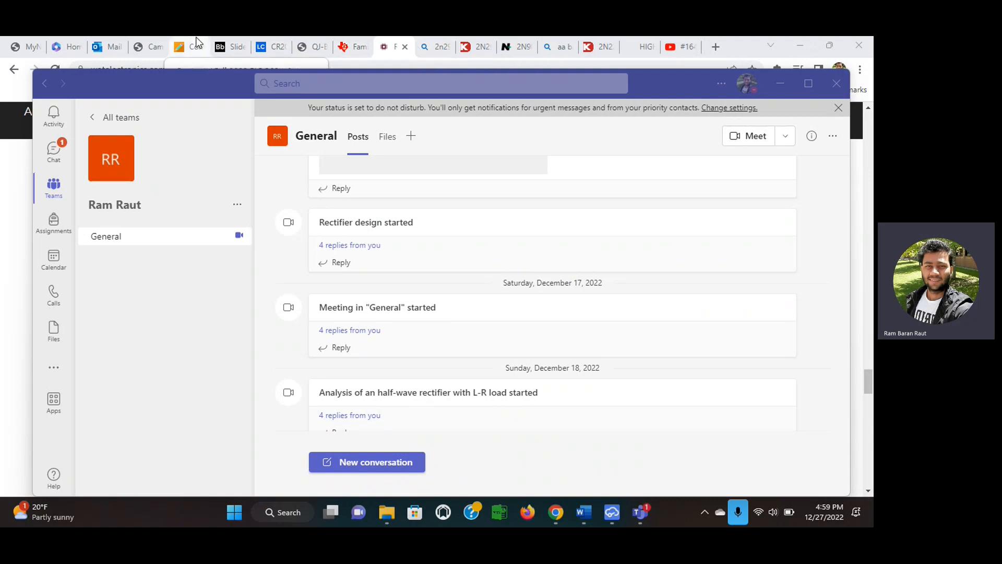
click(158, 46)
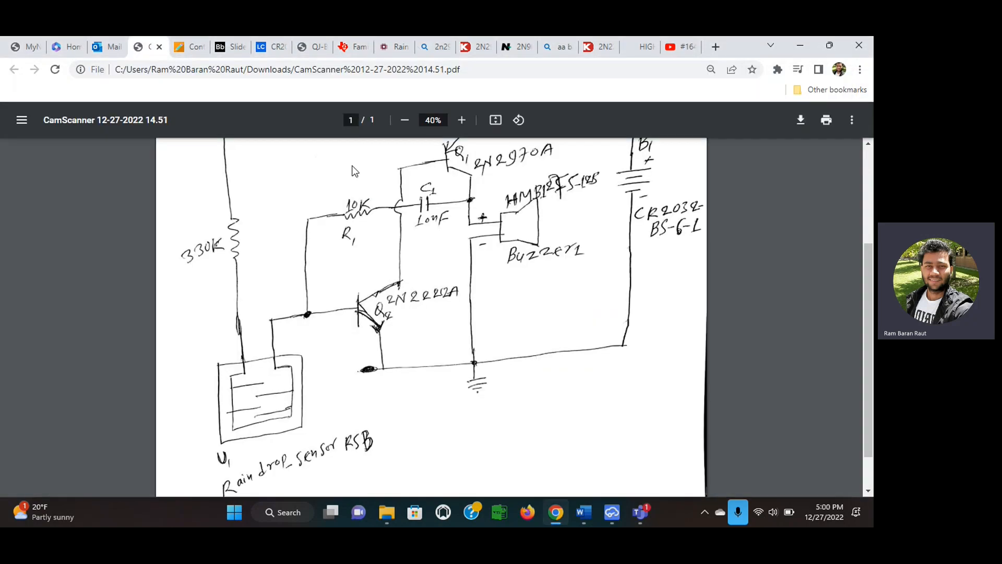
scroll(394, 212, up, 3)
ctrl+scroll(394, 211, down, 1)
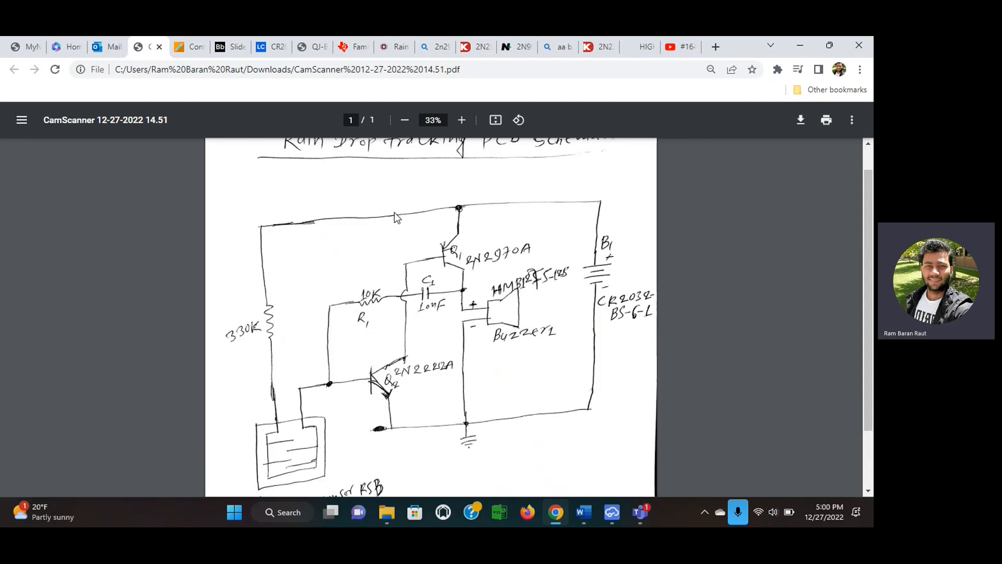
scroll(394, 212, up, 1)
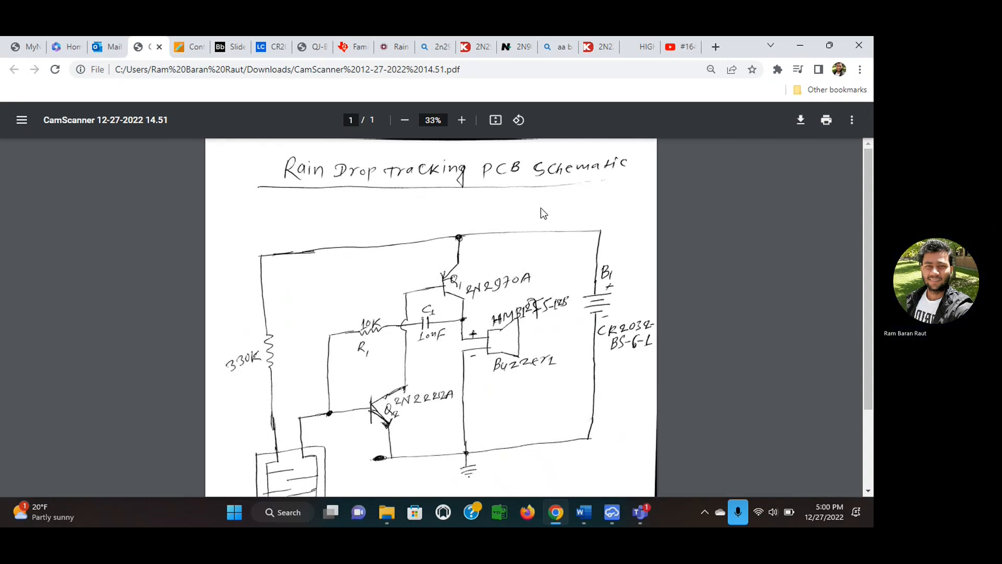
scroll(471, 249, down, 2)
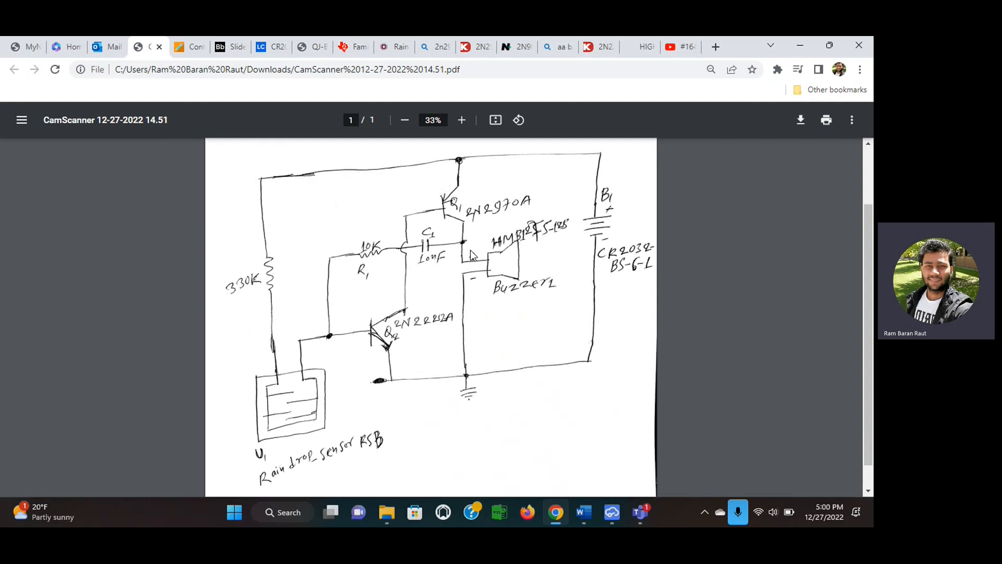
scroll(471, 250, up, 1)
scroll(471, 252, up, 1)
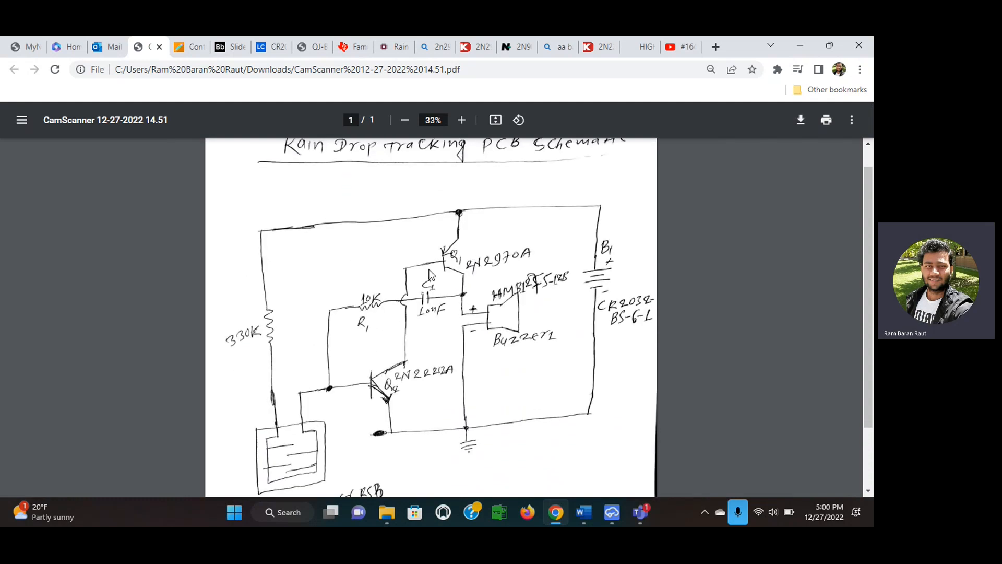
scroll(416, 311, down, 1)
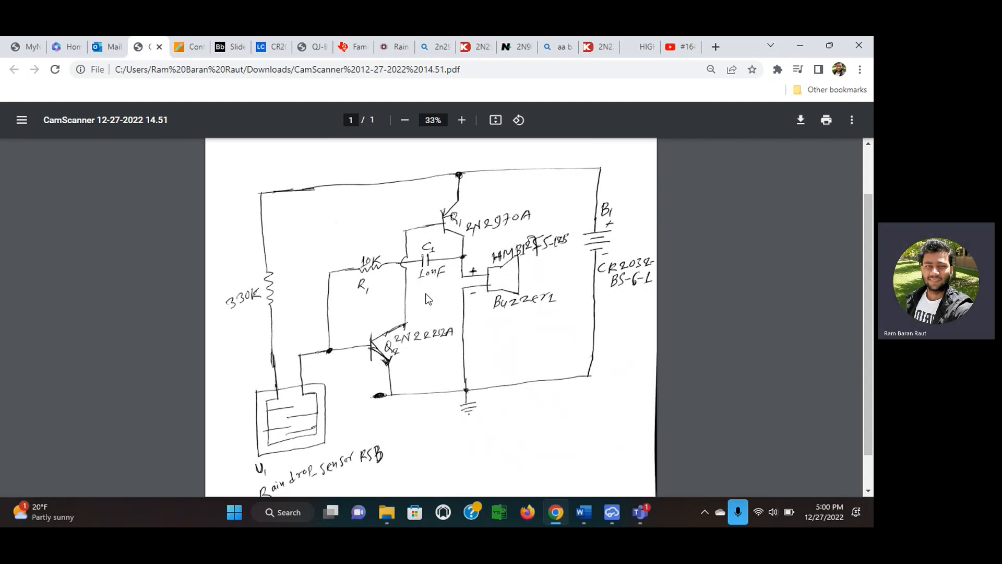
scroll(412, 329, down, 2)
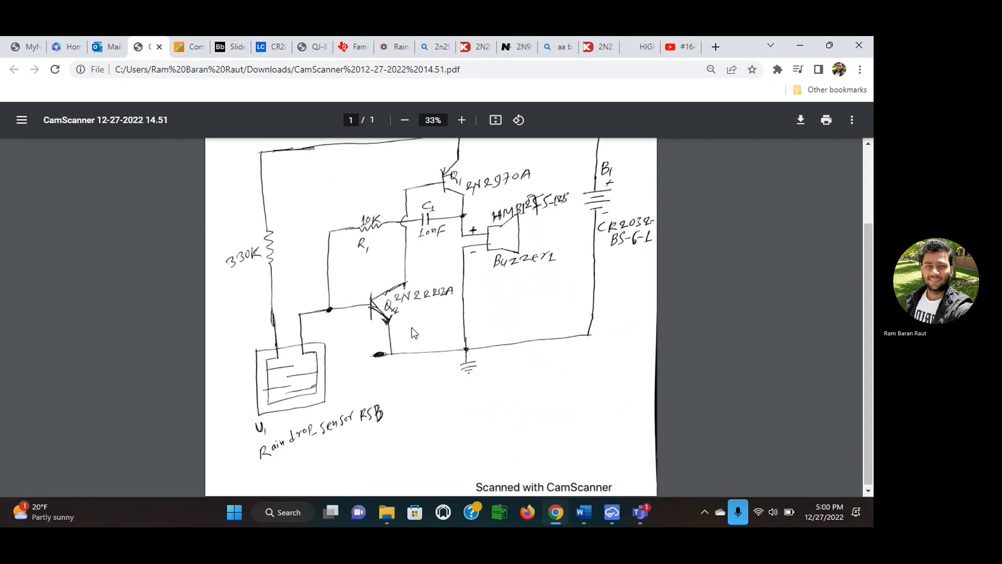
scroll(415, 333, up, 1)
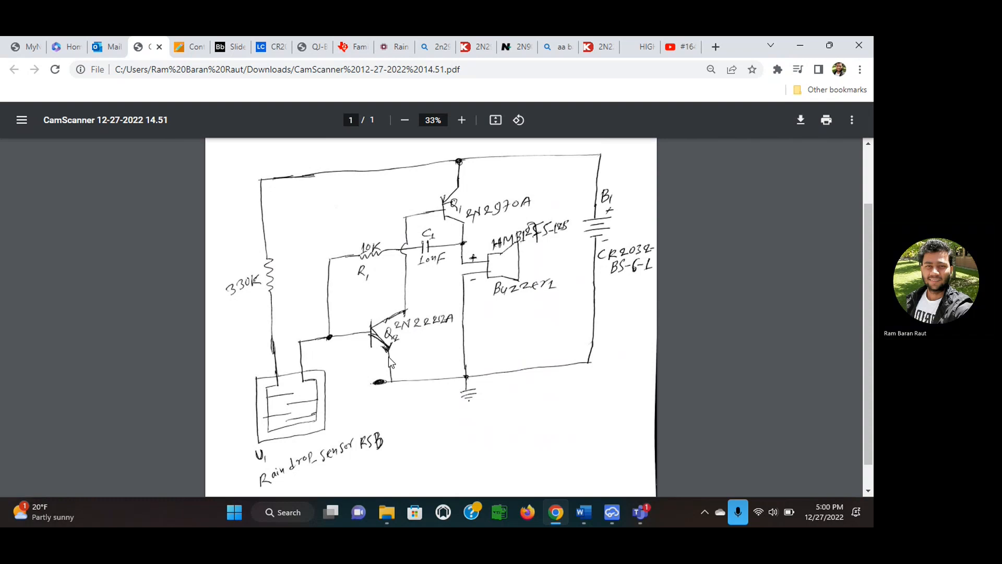
scroll(389, 356, down, 1)
scroll(388, 356, up, 1)
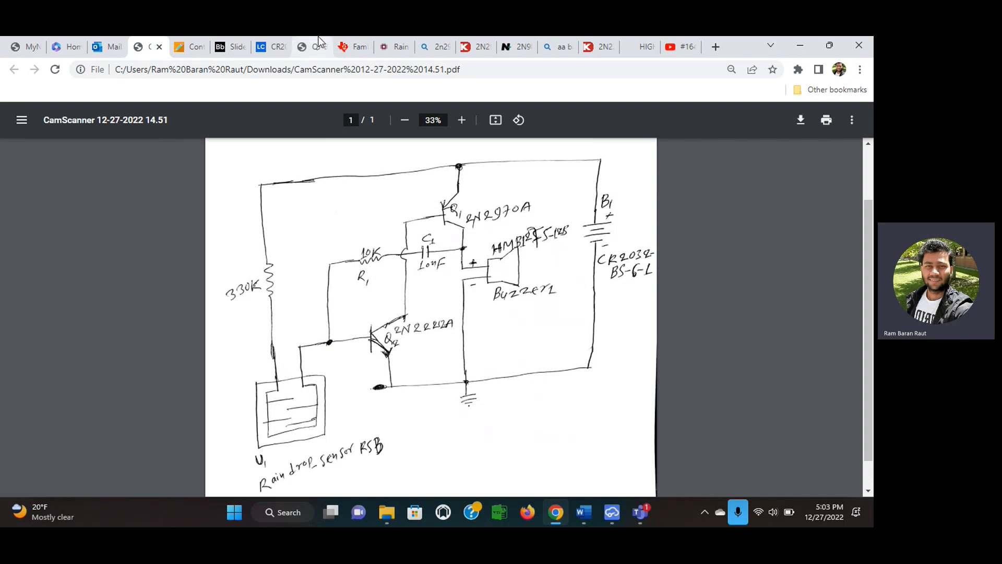
- Open the watelectronics.com rain sensor article and study the Rain Sensor Circuit diagram and the explanation of how it works
click(388, 50)
scroll(355, 173, up, 9)
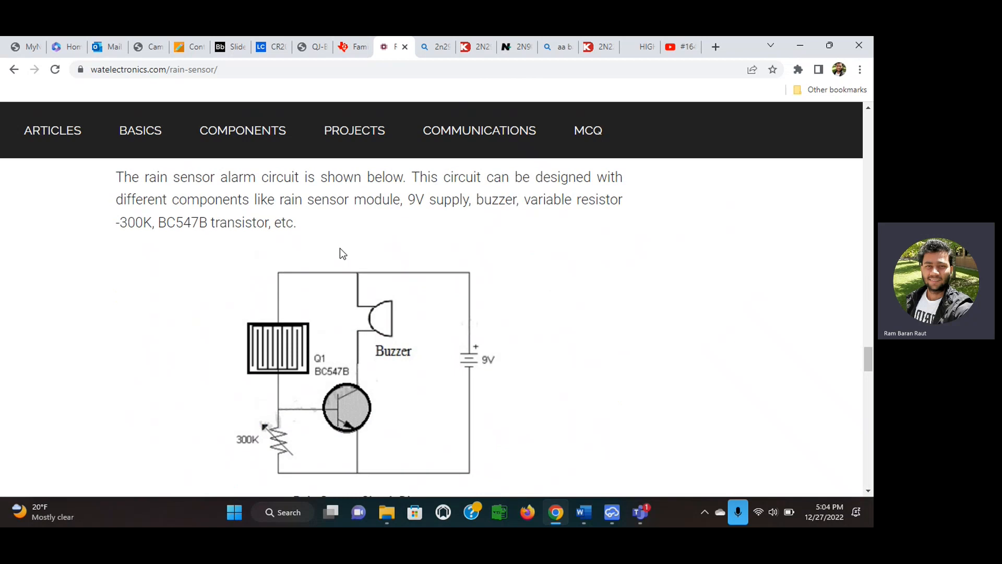
ctrl+scroll(339, 248, down, 2)
scroll(340, 249, up, 1)
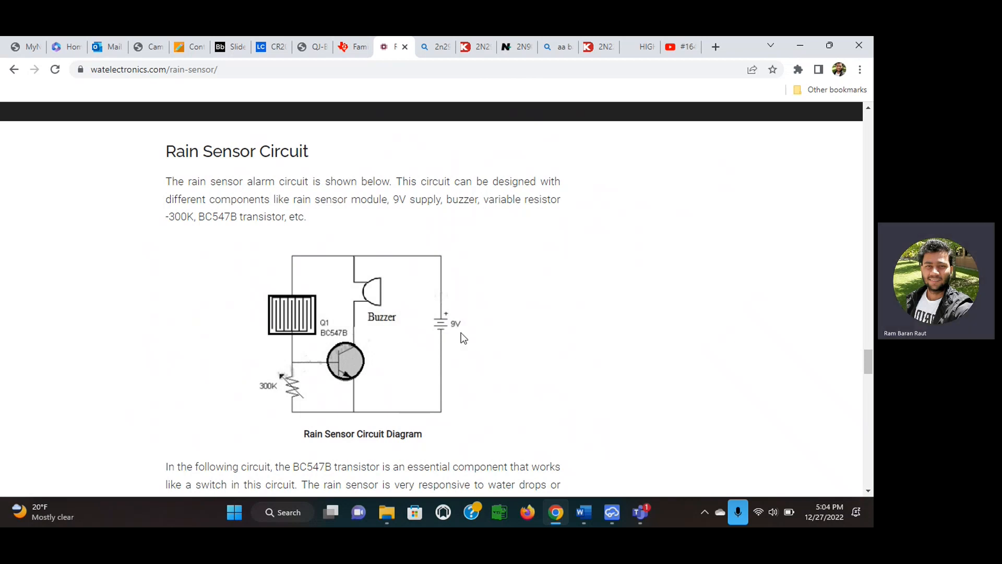
scroll(461, 330, down, 2)
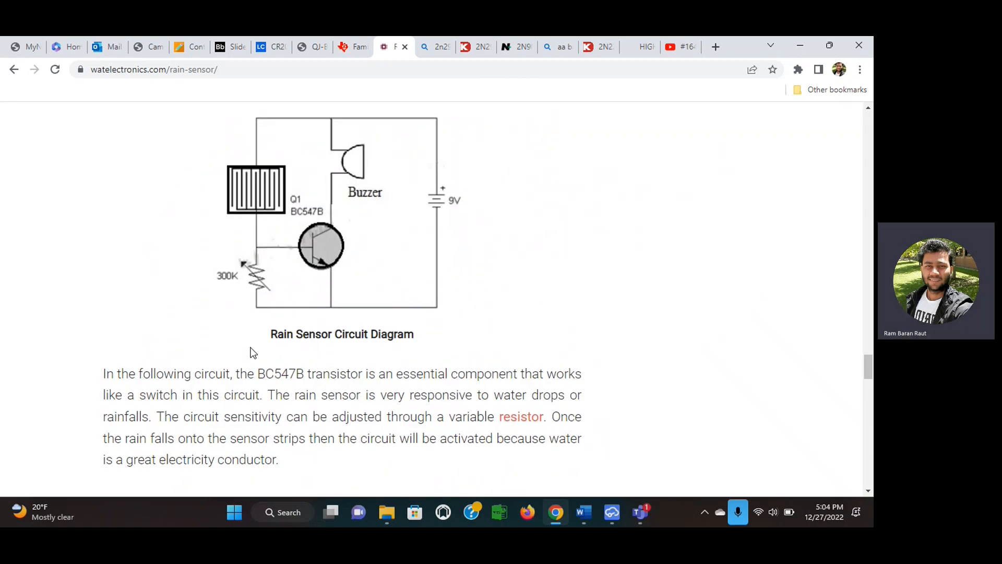
ctrl+scroll(251, 349, up, 2)
scroll(252, 352, up, 3)
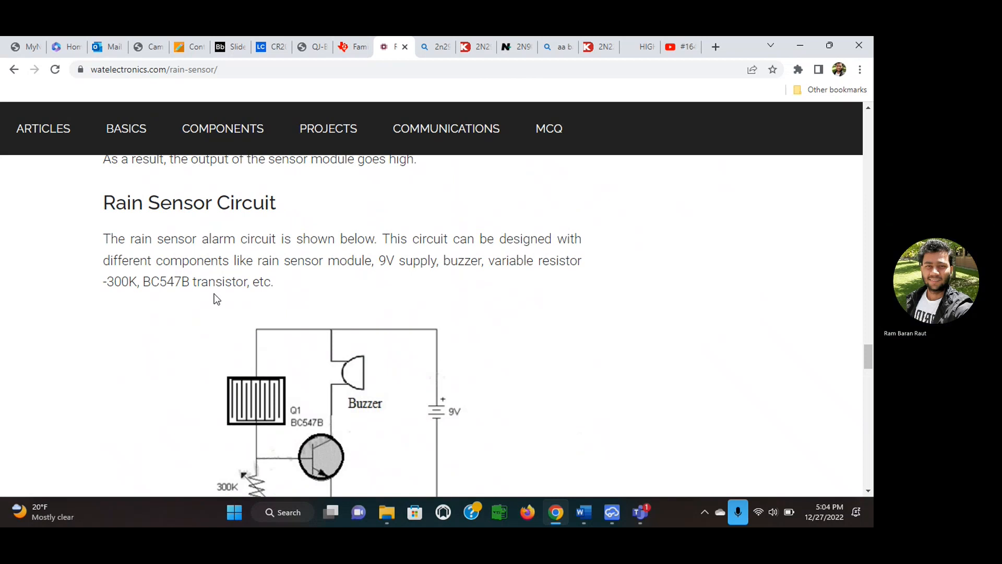
scroll(214, 294, down, 4)
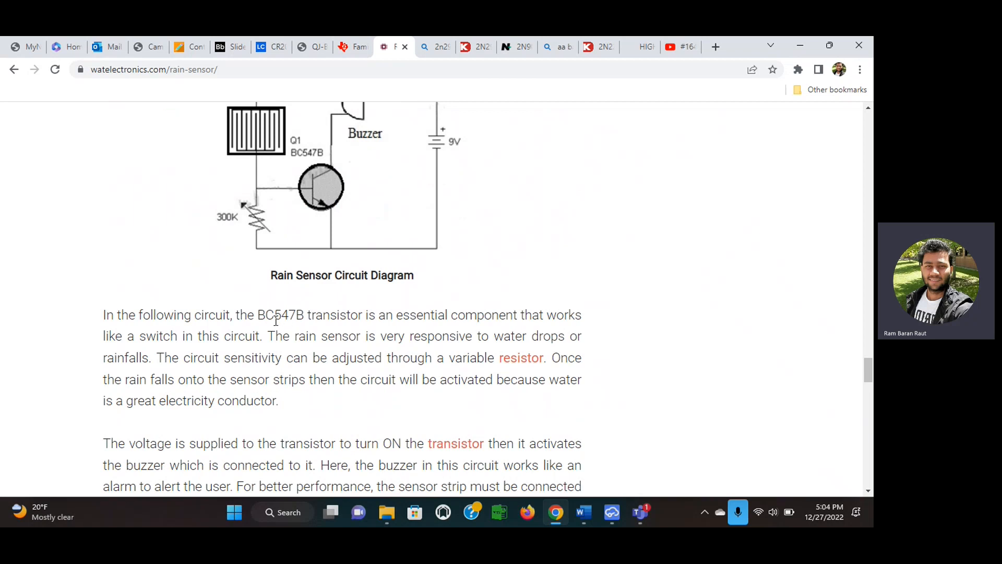
scroll(322, 326, down, 1)
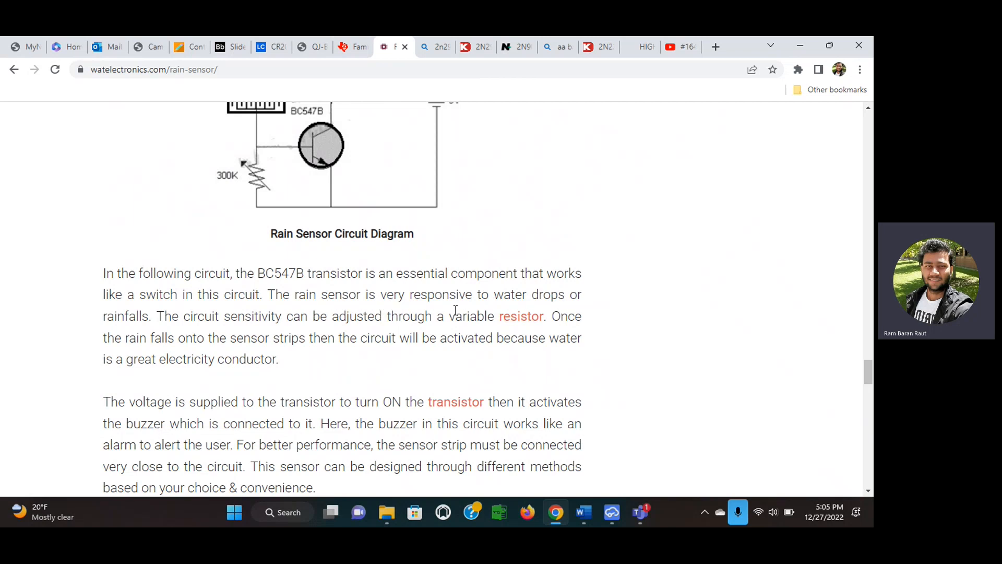
scroll(456, 311, down, 1)
scroll(455, 314, down, 1)
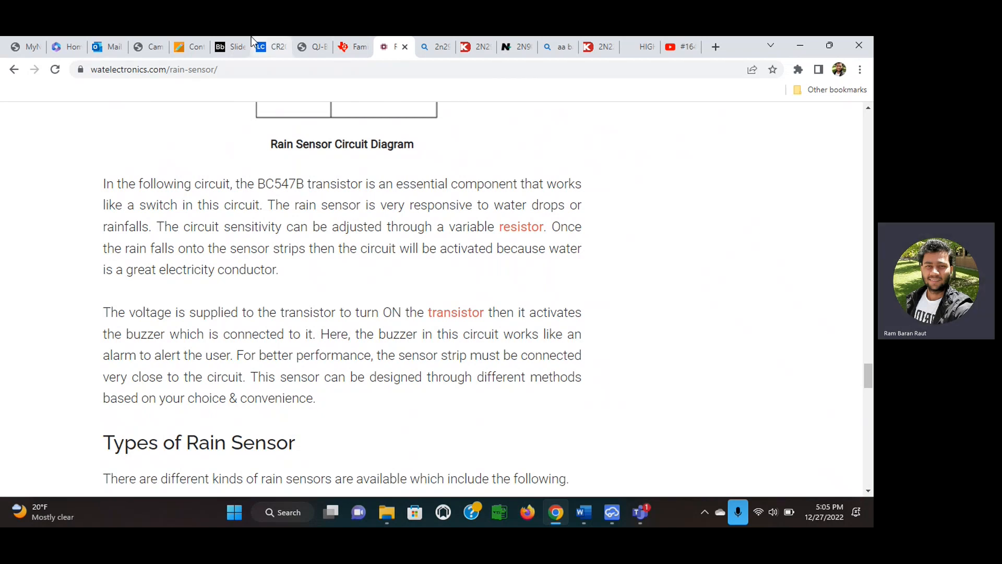
- Return to the hand-drawn schematic PDF and review the connections between sensor, resistors, transistors, buzzer, battery and ground
click(154, 49)
scroll(339, 324, down, 2)
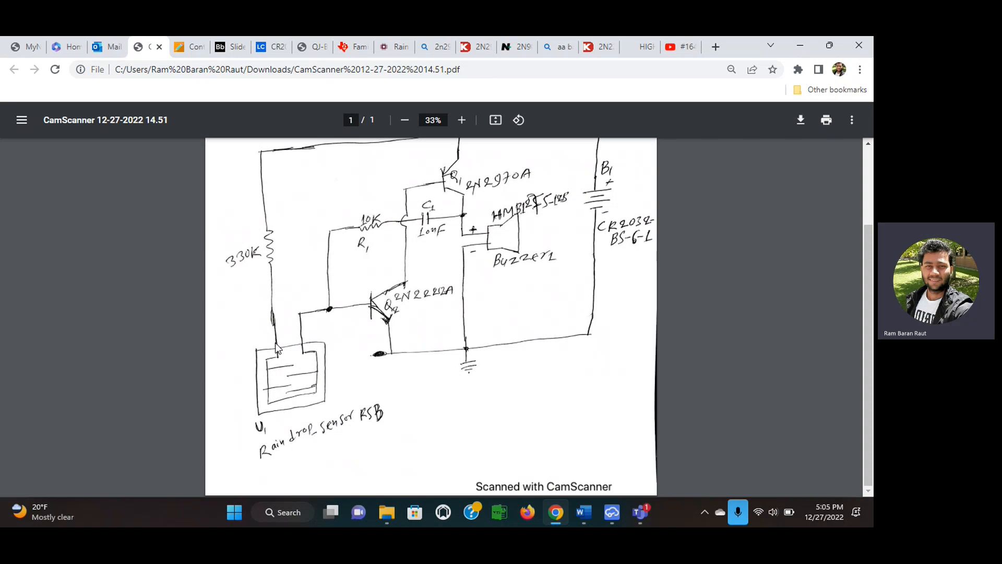
scroll(284, 352, up, 1)
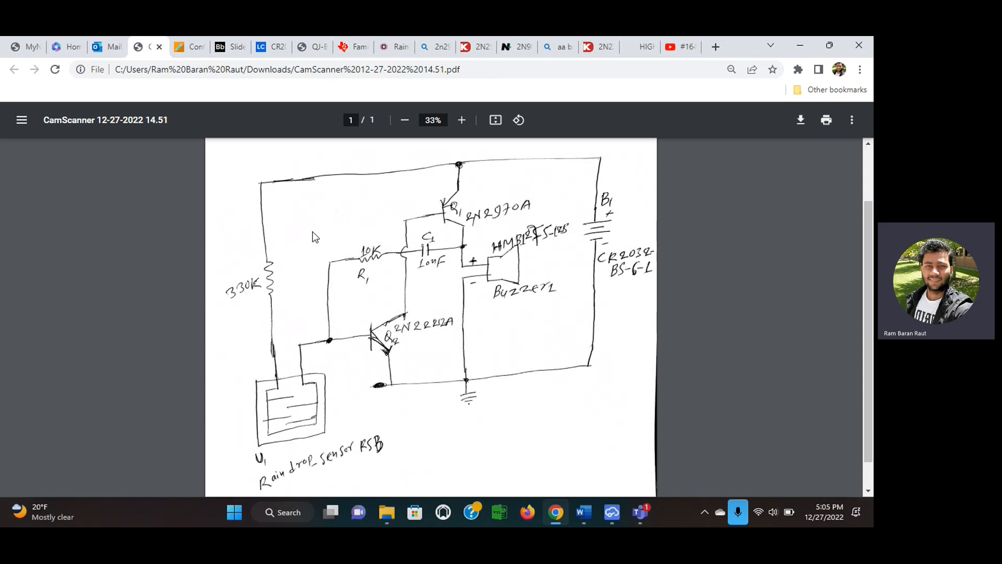
scroll(279, 321, down, 1)
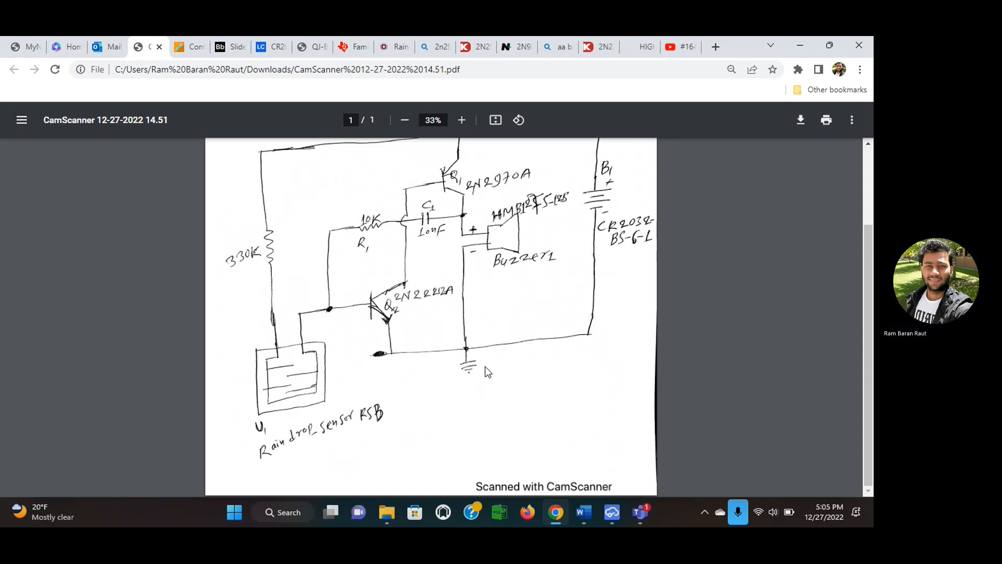
scroll(488, 369, up, 3)
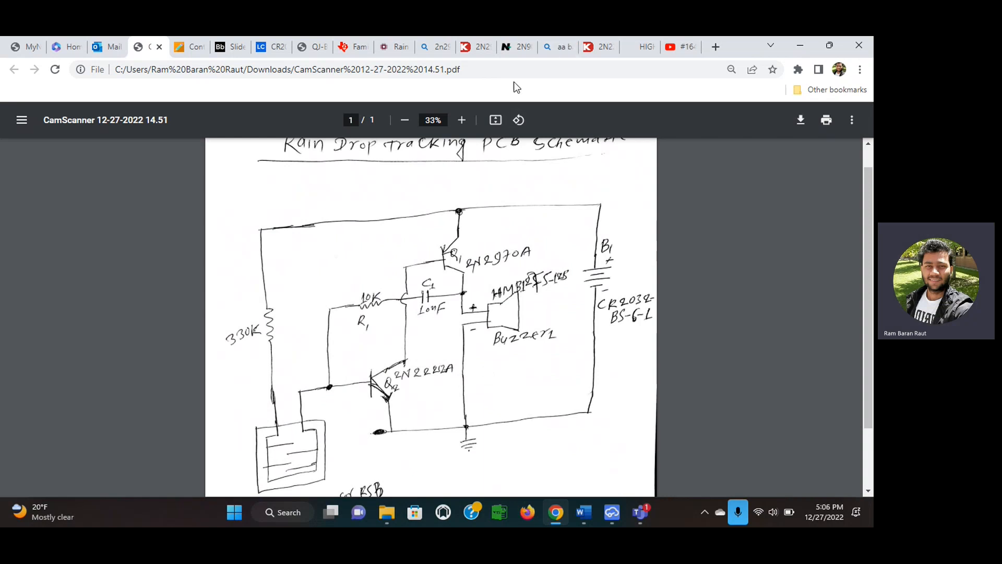
- Open the NTE 2N2907A PNP transistor datasheet and review its absolute maximum ratings and electrical characteristics
click(512, 46)
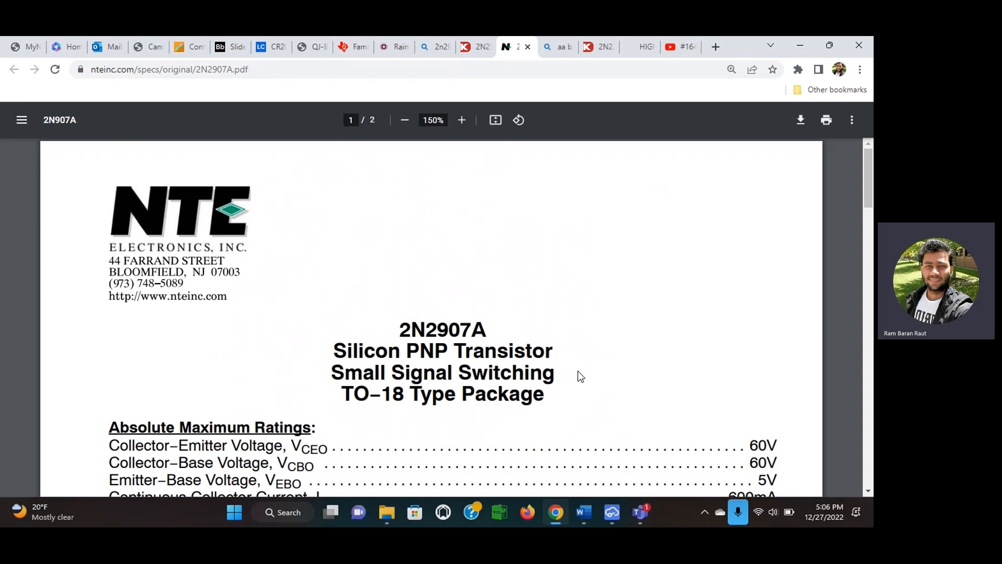
scroll(580, 375, down, 2)
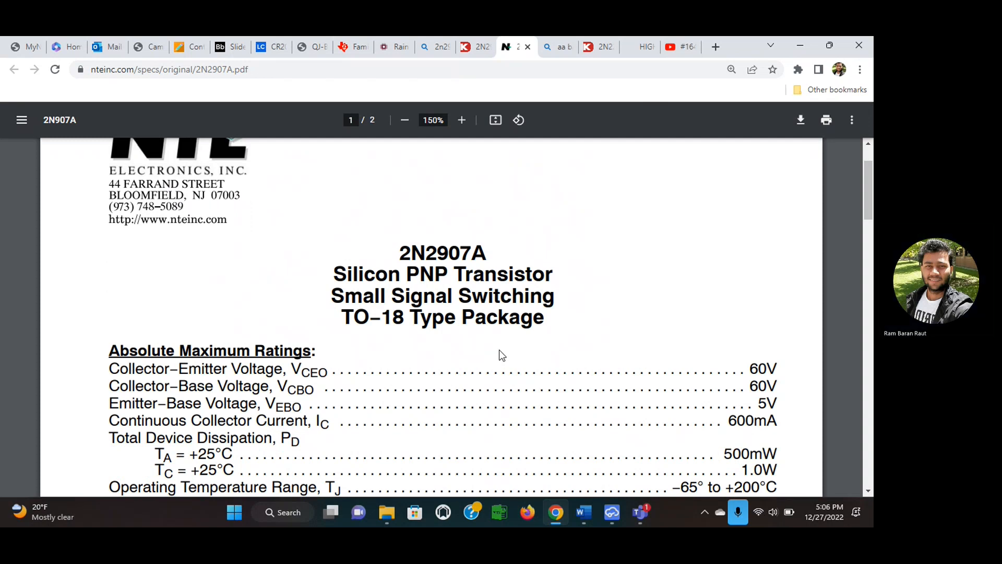
scroll(500, 355, down, 3)
scroll(500, 355, up, 1)
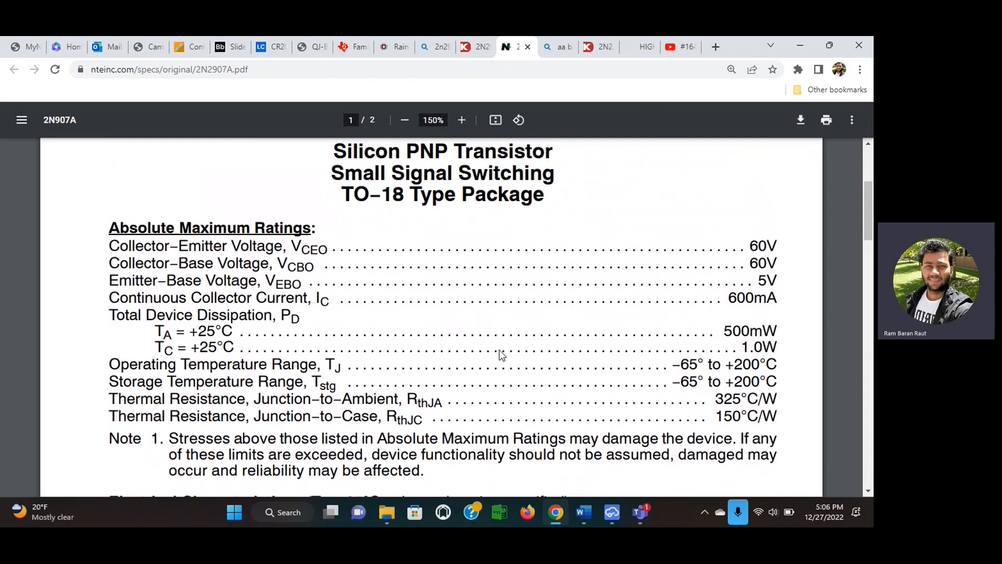
scroll(502, 355, up, 1)
scroll(501, 355, up, 1)
scroll(501, 355, down, 2)
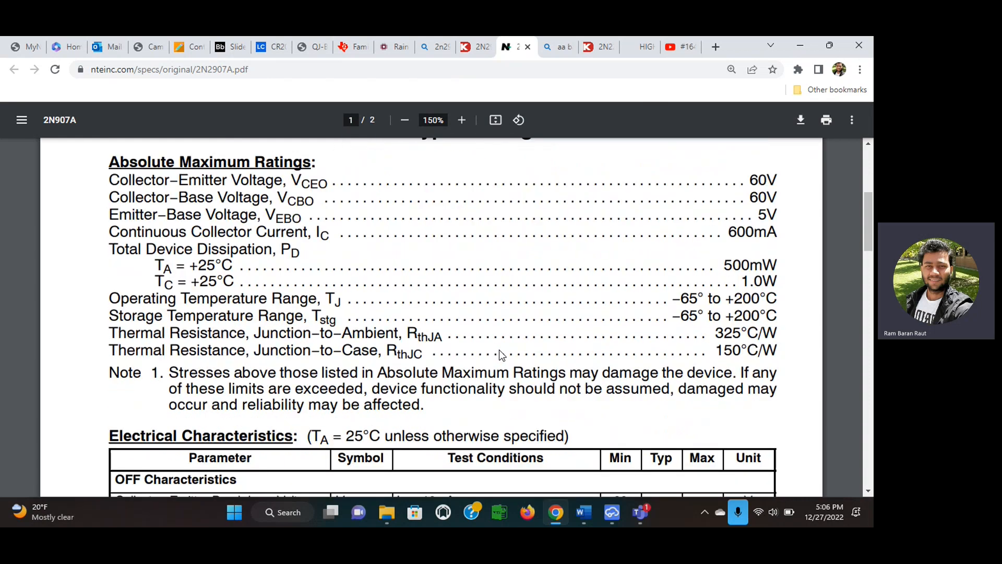
scroll(501, 355, down, 2)
scroll(500, 353, up, 1)
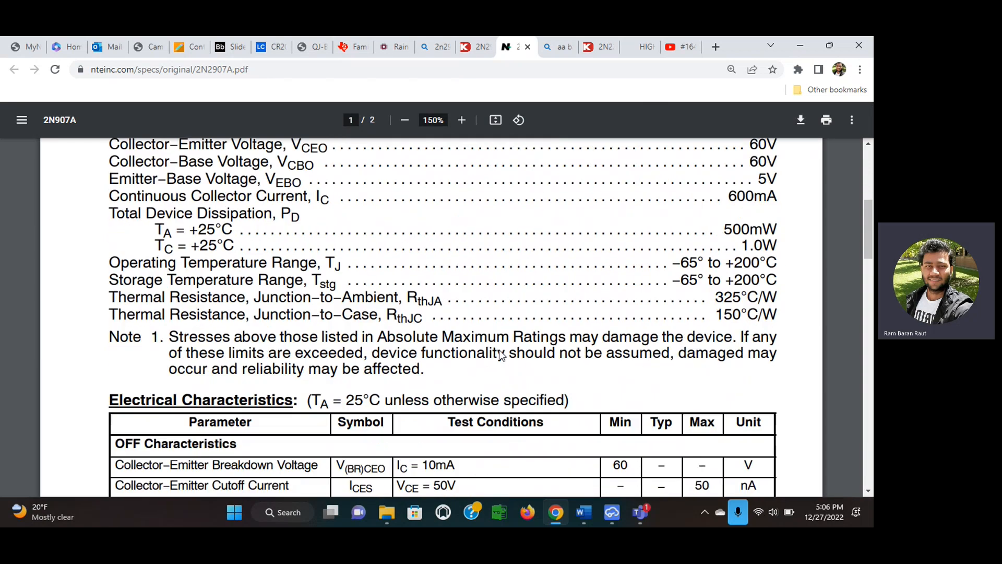
scroll(501, 354, down, 3)
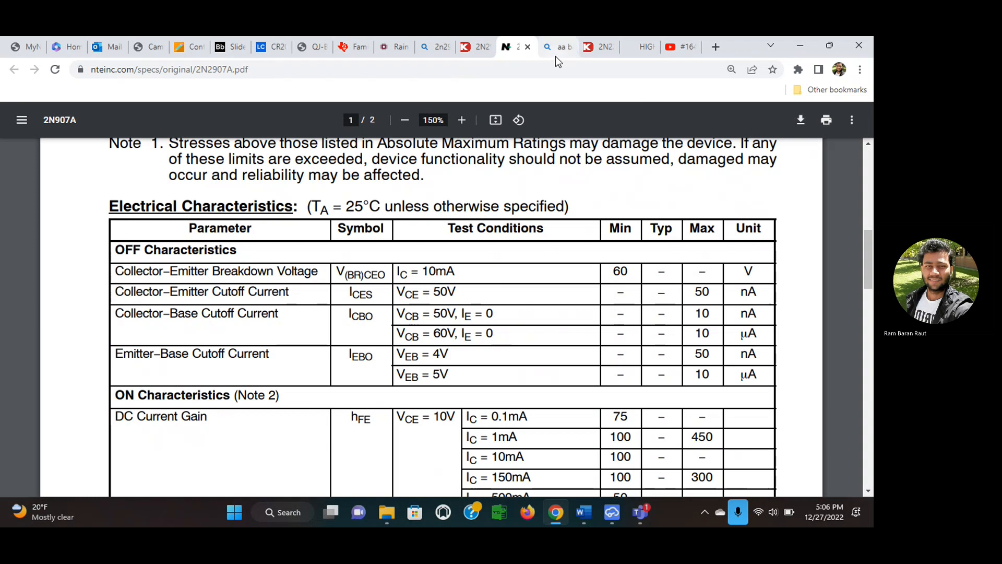
- View the Digi-Key product page for the 2N2907A transistor
click(475, 38)
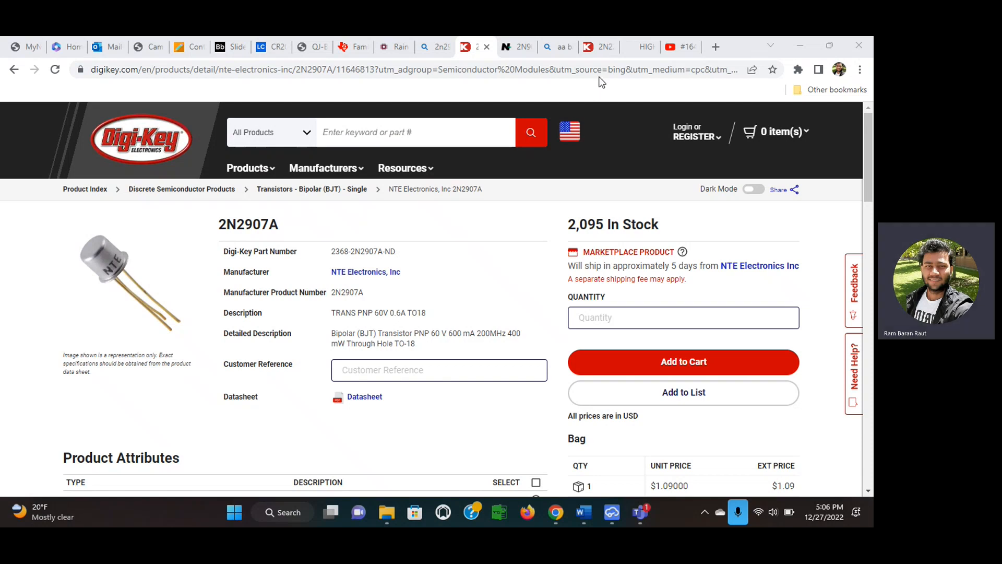
click(578, 86)
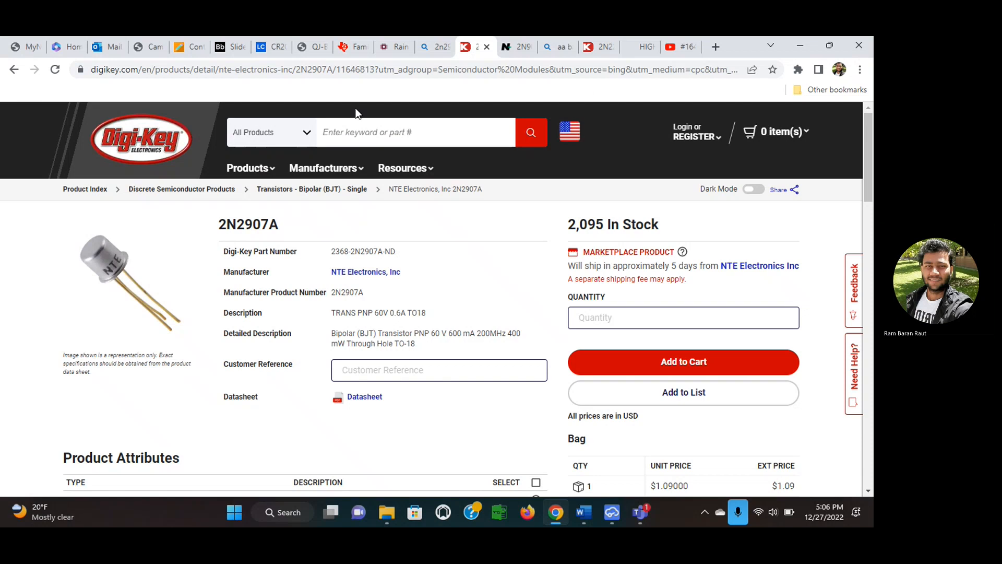
- Open the ST 2N2219A/2N2222A high speed switches datasheet and examine the first page's description, package drawings and ratings
click(591, 47)
click(635, 42)
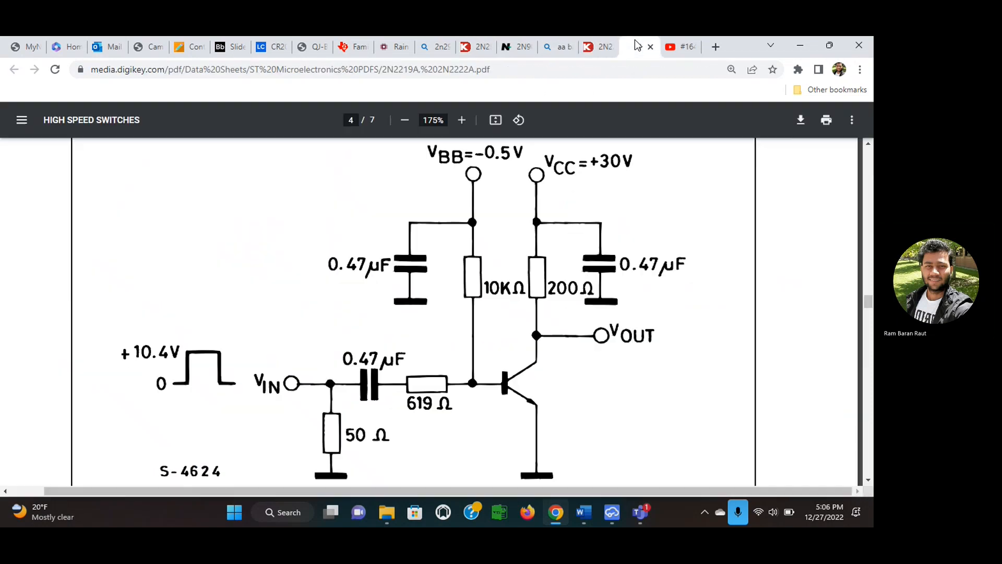
scroll(439, 240, down, 5)
scroll(440, 240, up, 10)
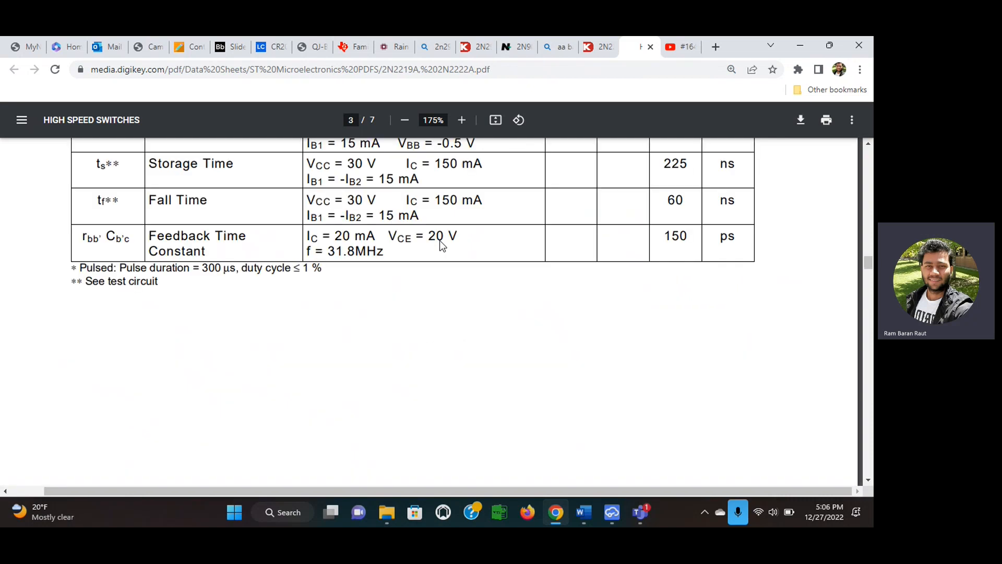
scroll(440, 242, up, 15)
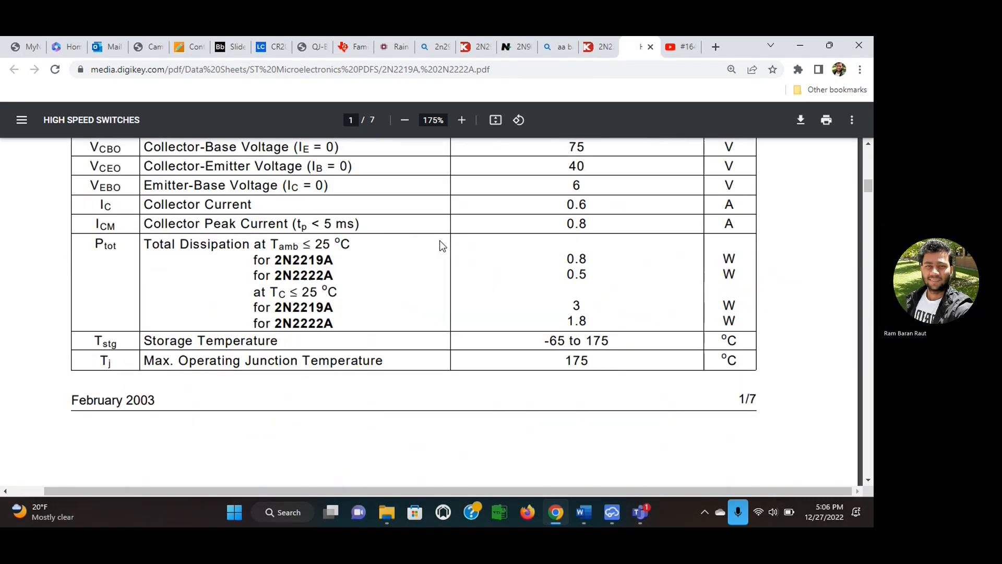
scroll(359, 328, down, 3)
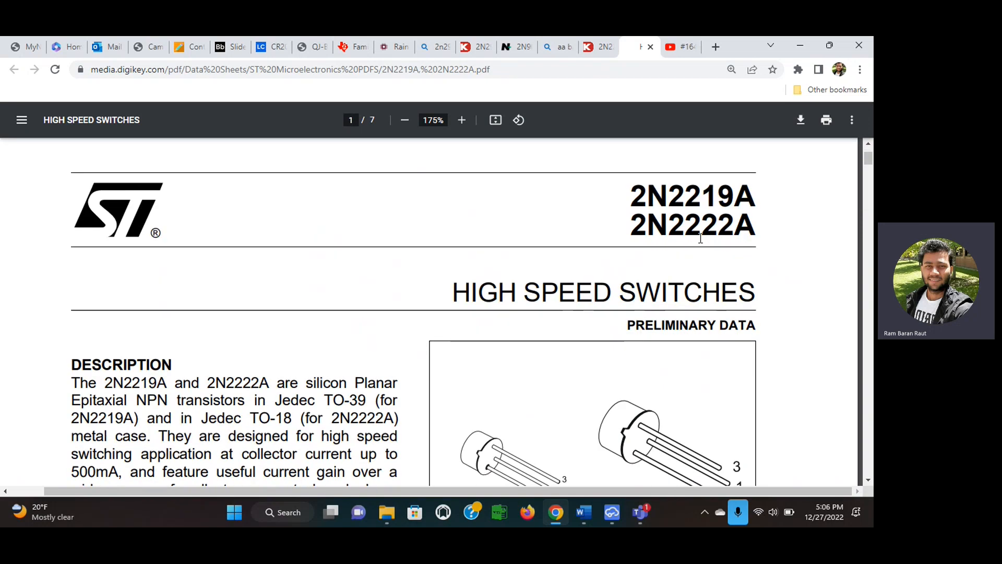
scroll(513, 274, down, 2)
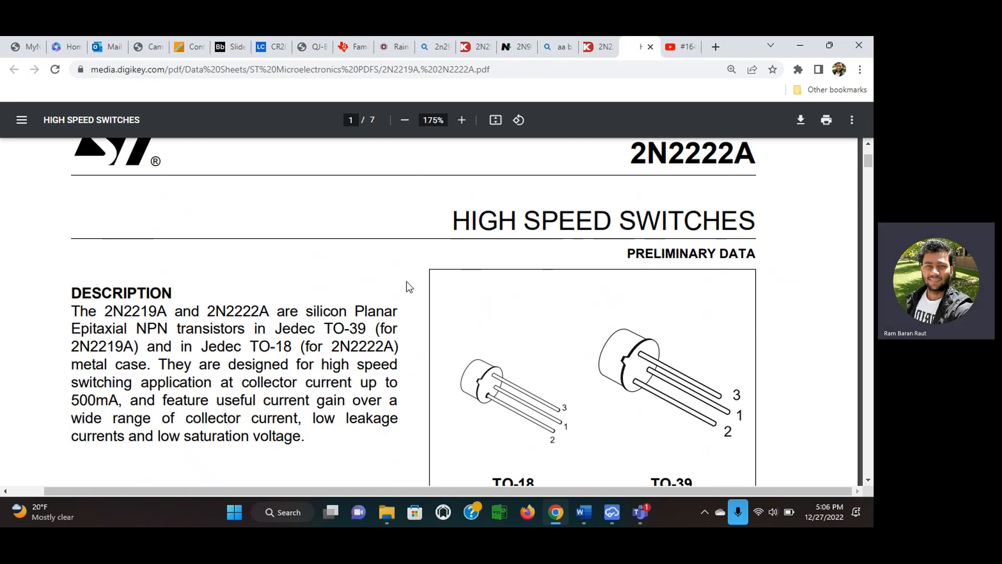
scroll(409, 287, down, 2)
scroll(410, 287, down, 2)
scroll(408, 286, up, 2)
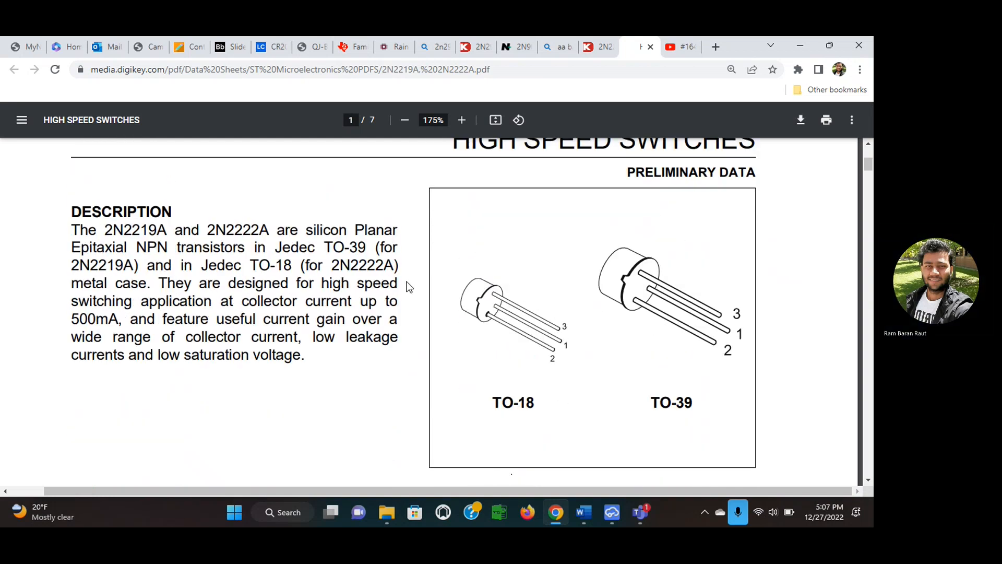
- Examine the 2N2219A/2N2222A datasheet's package drawings, absolute maximum ratings and electrical characteristics on pages 1 and 2
scroll(409, 287, down, 1)
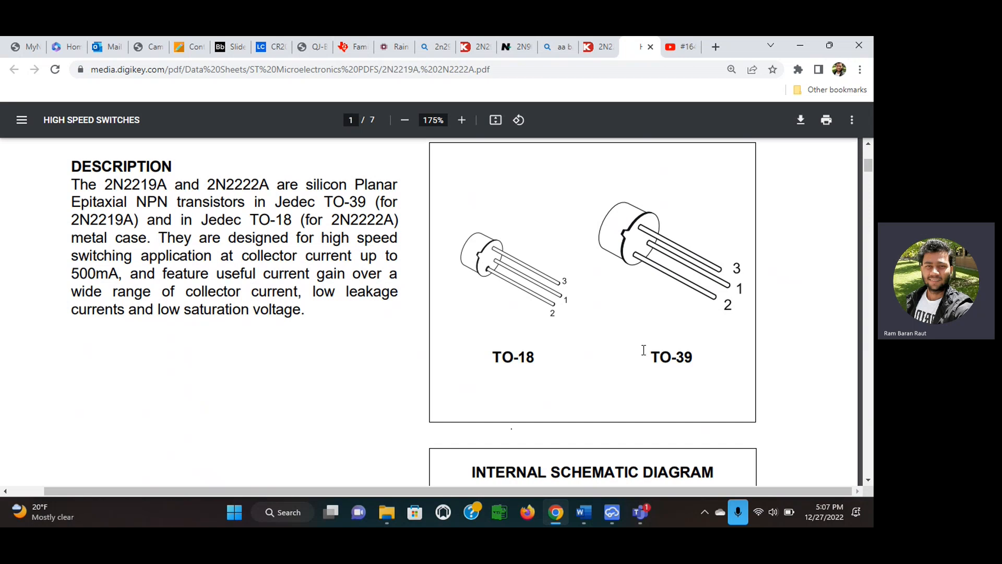
scroll(290, 340, down, 8)
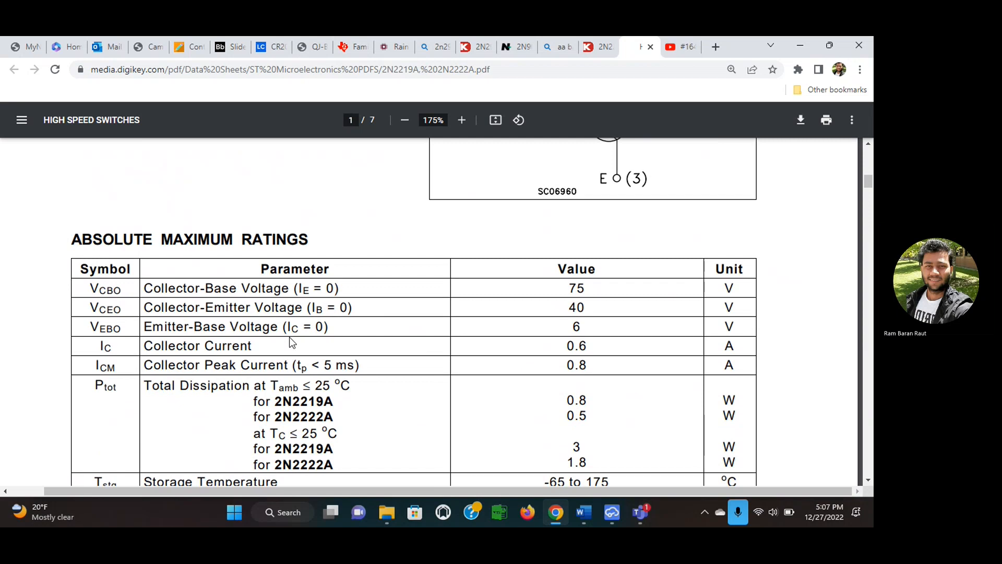
scroll(291, 342, down, 7)
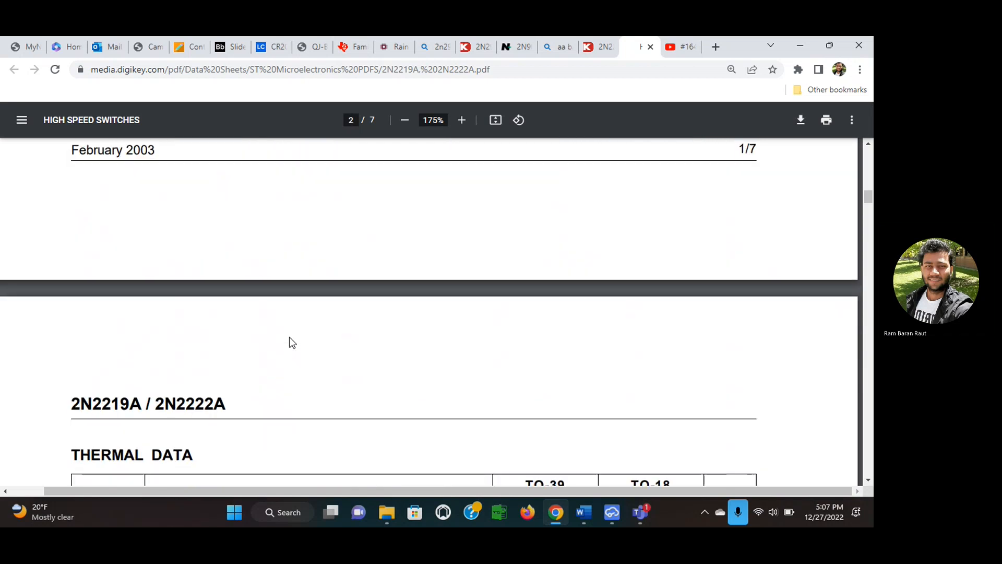
scroll(290, 339, down, 8)
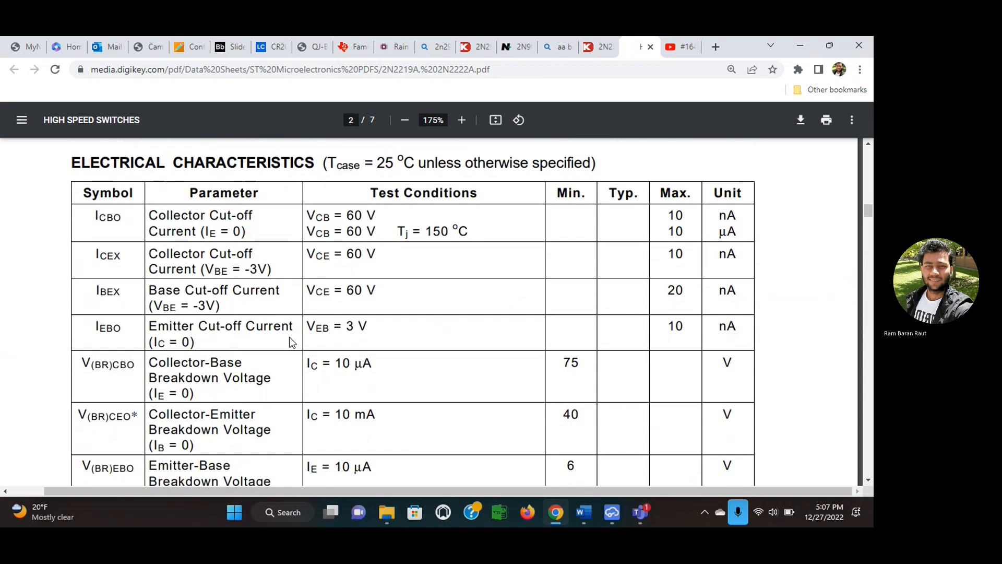
scroll(290, 339, down, 10)
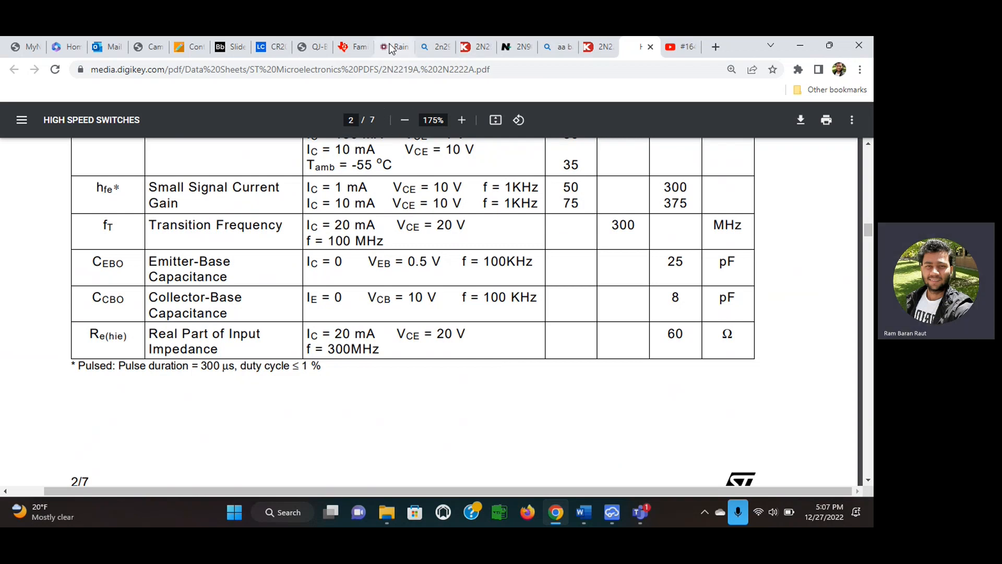
- Open the QJ-BS-6 battery holder datasheet and review its parts table, dimension drawings and PCB layout diagram
click(359, 50)
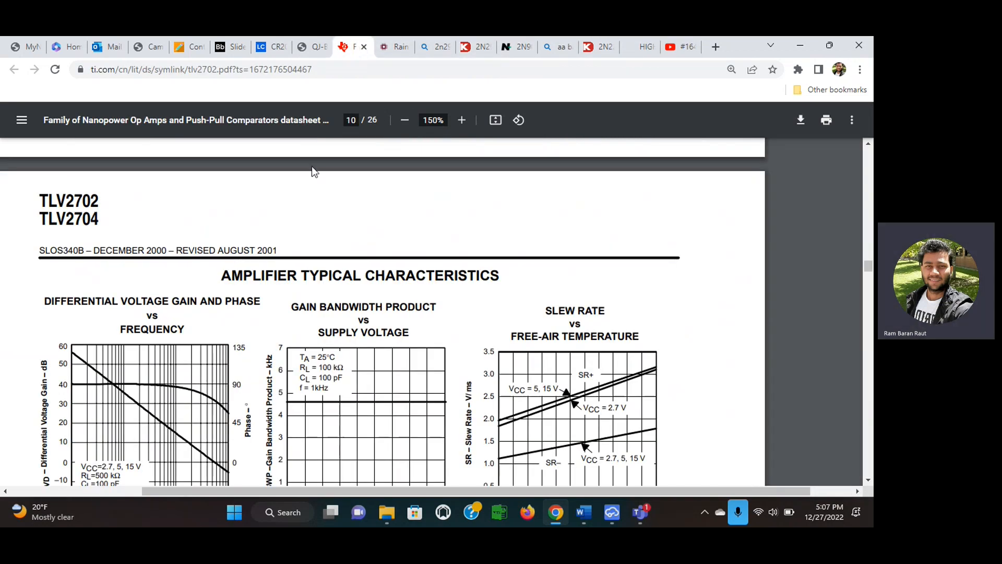
scroll(295, 278, up, 10)
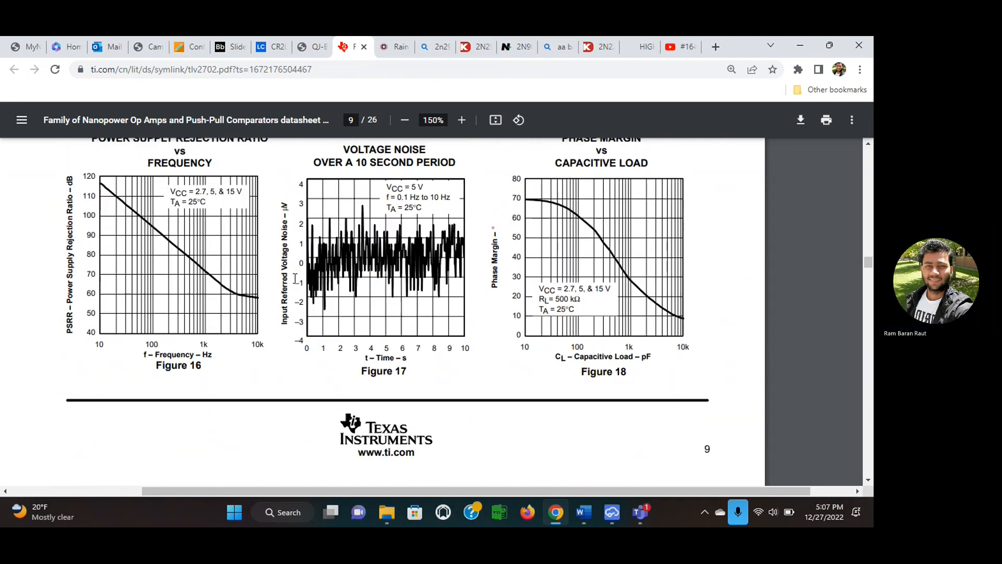
click(307, 46)
scroll(249, 218, up, 6)
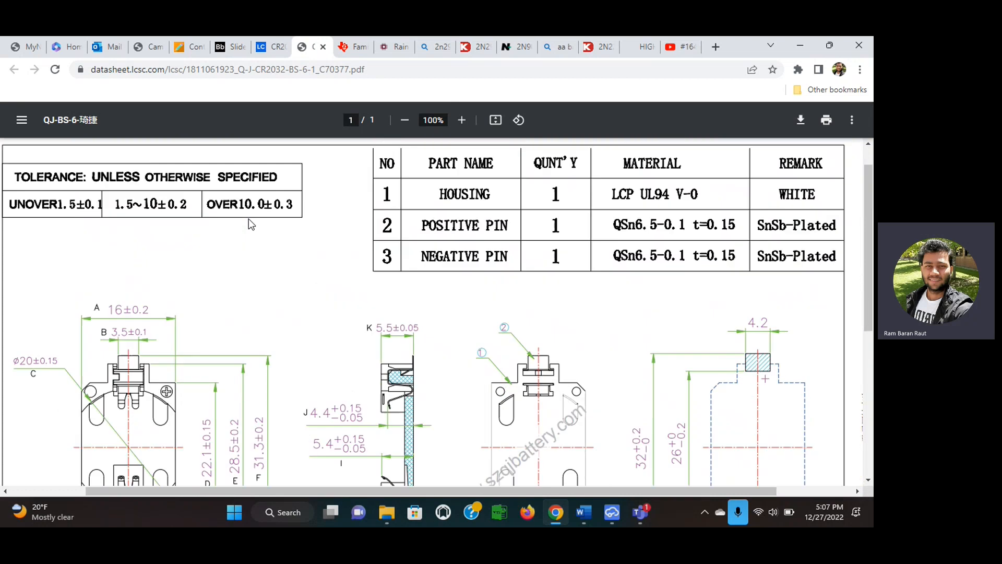
scroll(248, 218, down, 5)
scroll(248, 218, down, 1)
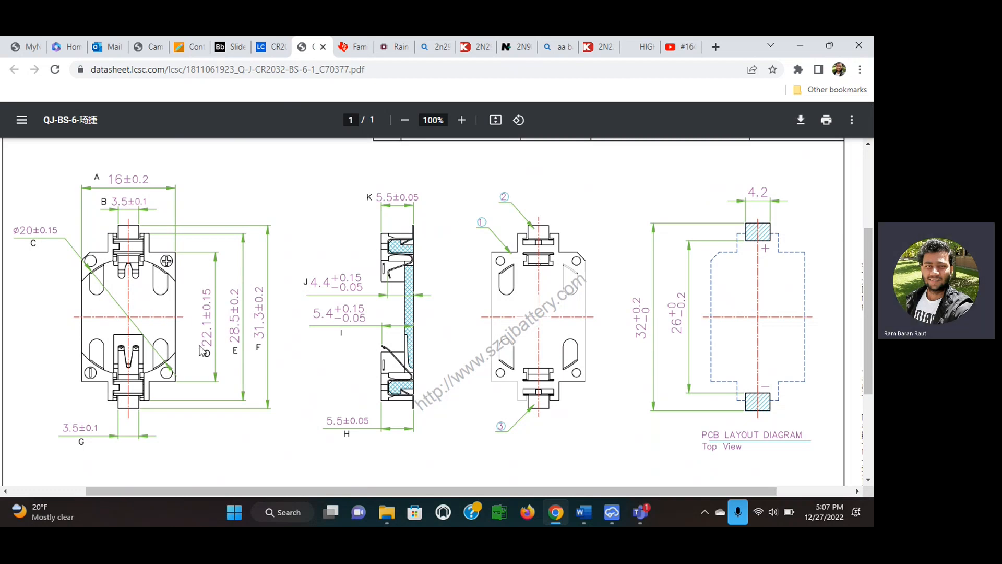
scroll(214, 277, up, 3)
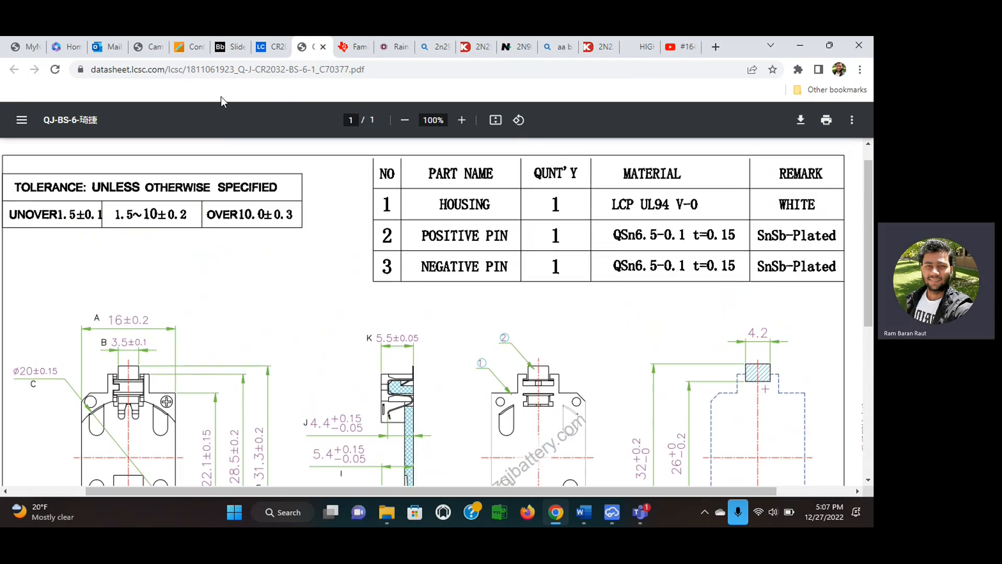
- Return to the hand-drawn CamScanner schematic PDF and review the full rain sensor circuit
mouse_move(225, 47)
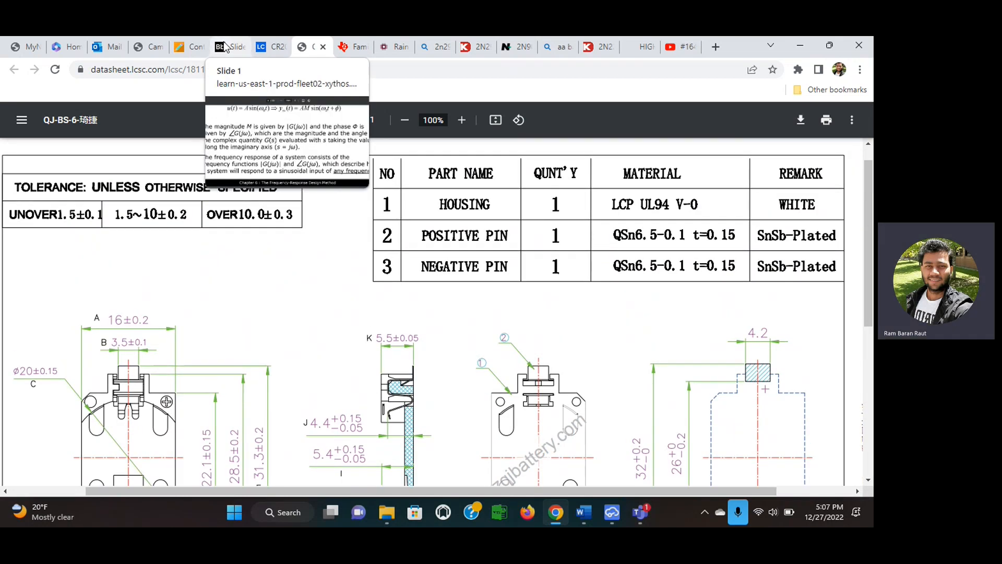
click(150, 47)
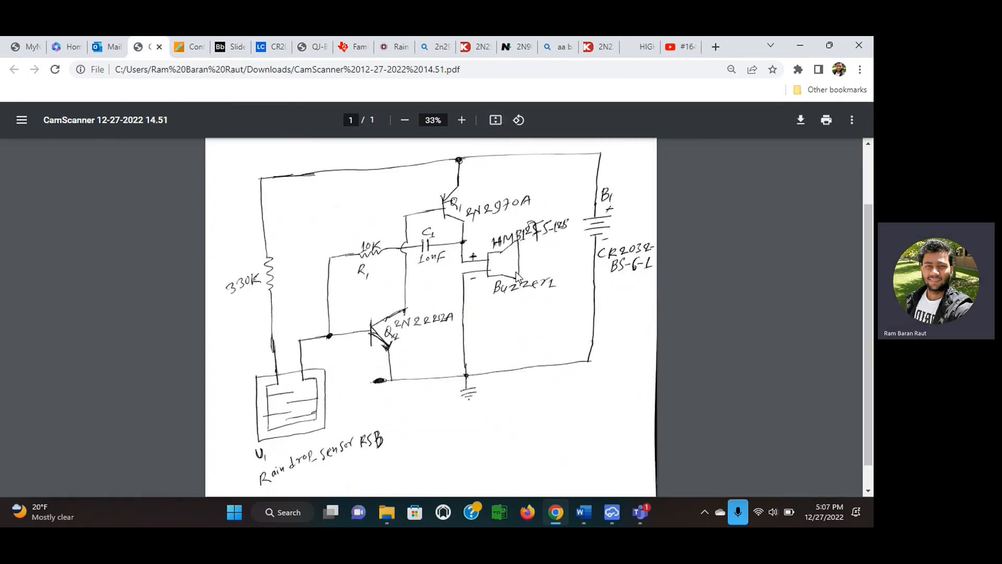
scroll(515, 272, up, 1)
scroll(515, 272, down, 1)
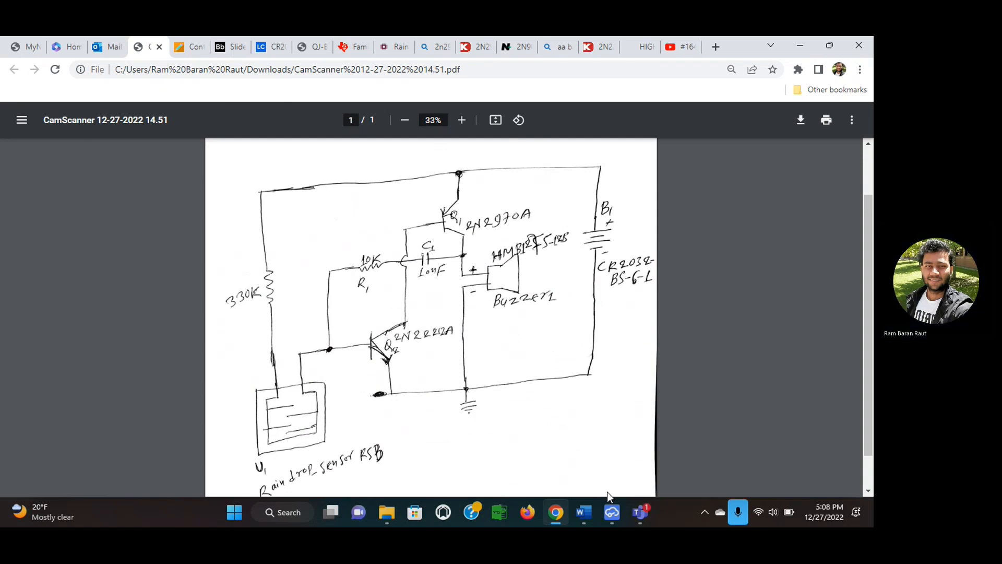
- Switch to EasyEDA, review the rainSensor schematic, then open its PCB layout and make BottomLayer the active layer
click(611, 514)
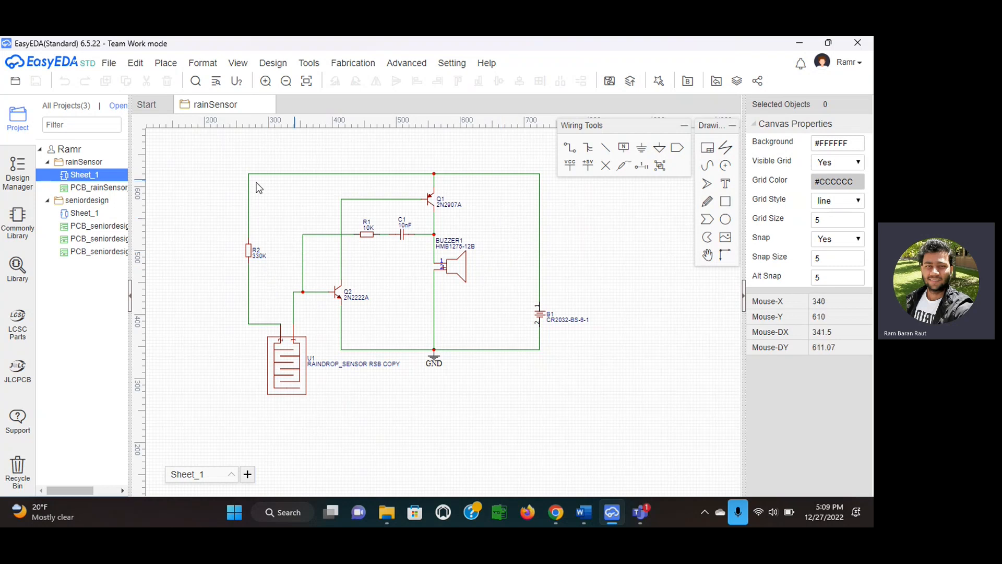
click(102, 191)
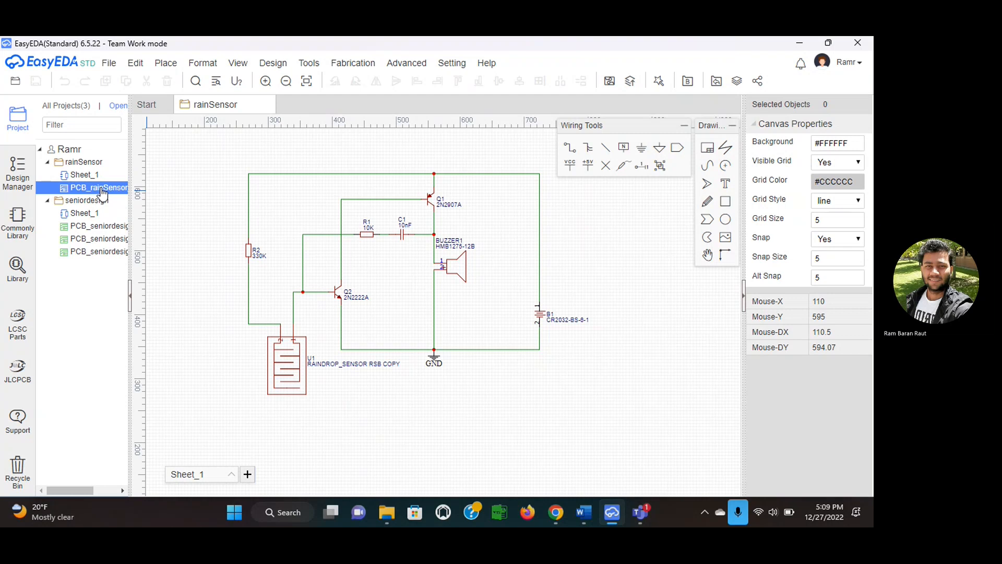
double_click(102, 189)
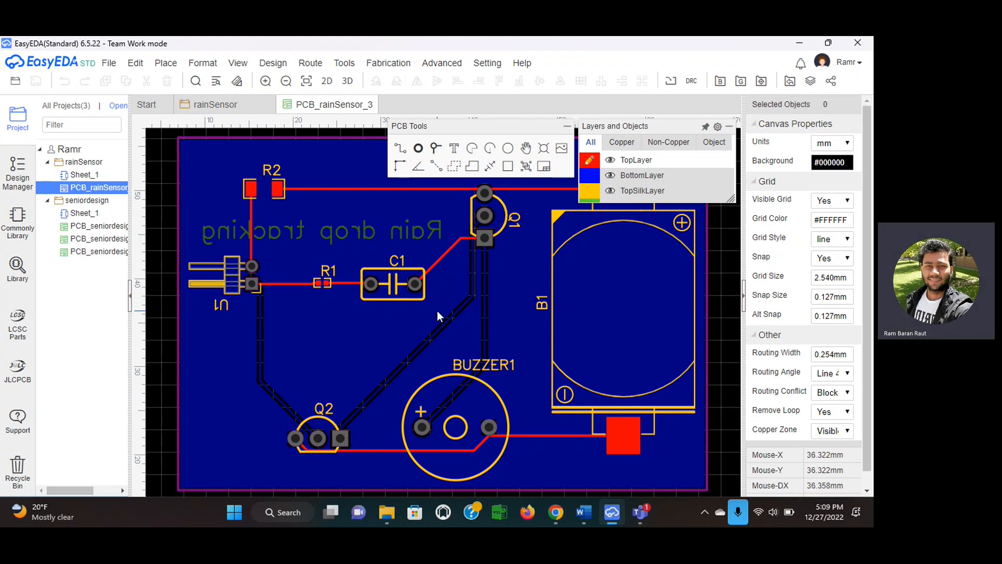
click(589, 177)
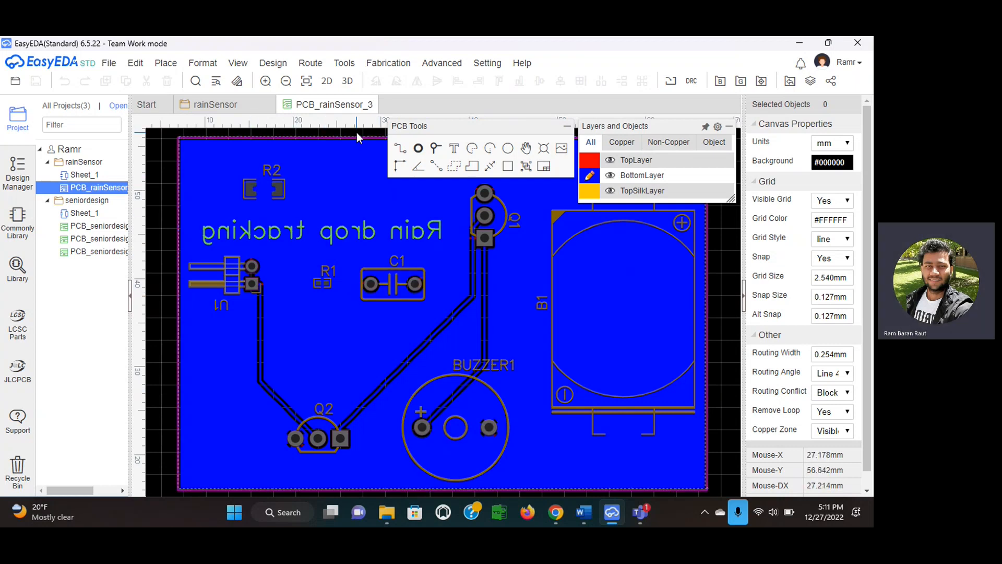
- Open the 3D view of the rain sensor PCB and inspect the component side and the underside of the board
click(348, 82)
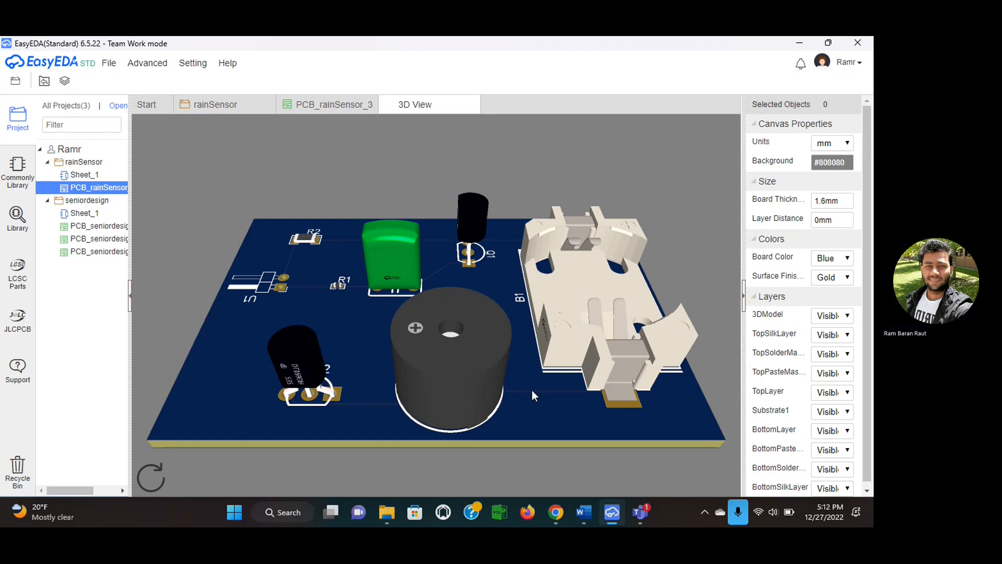
drag(511, 312, 2, 374)
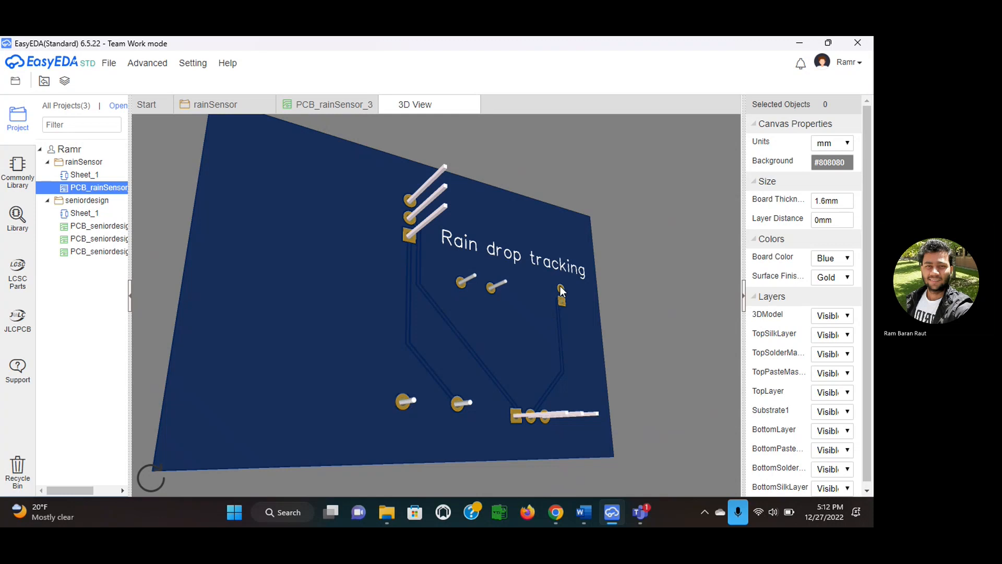
drag(560, 290, 393, 353)
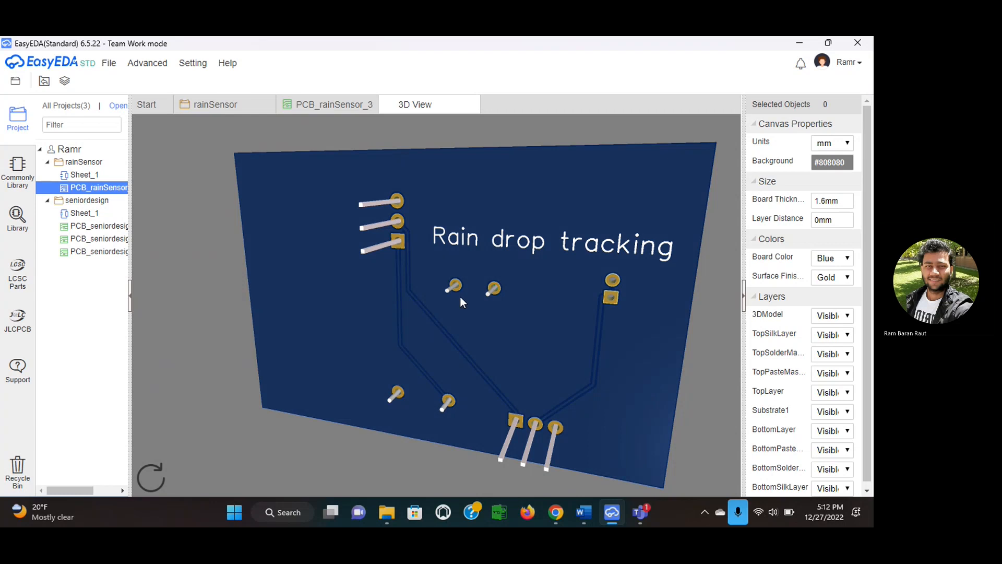
drag(510, 254, 22, 125)
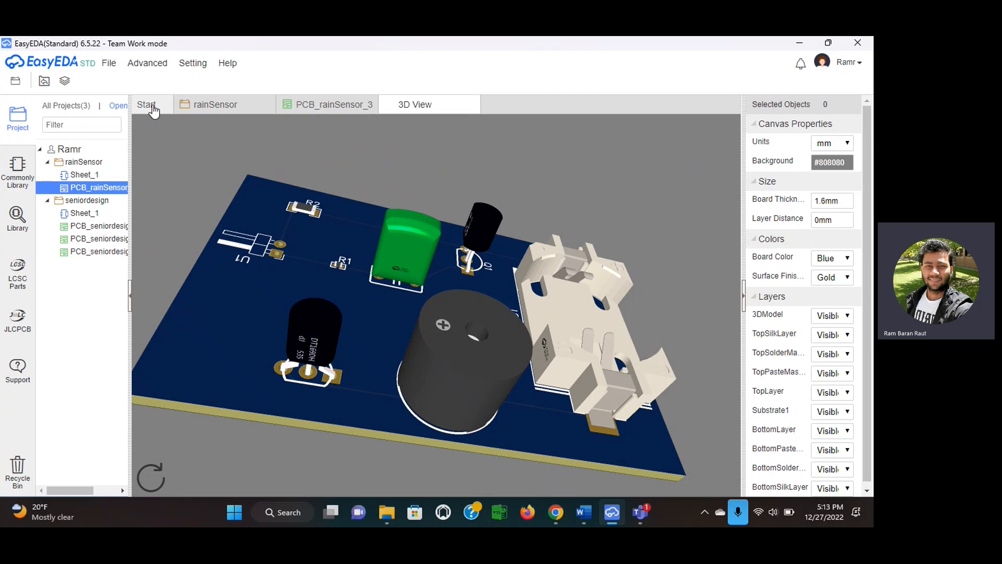
- Create a new project titled rainsensor2 with the description "rain drop PCB design"
click(152, 107)
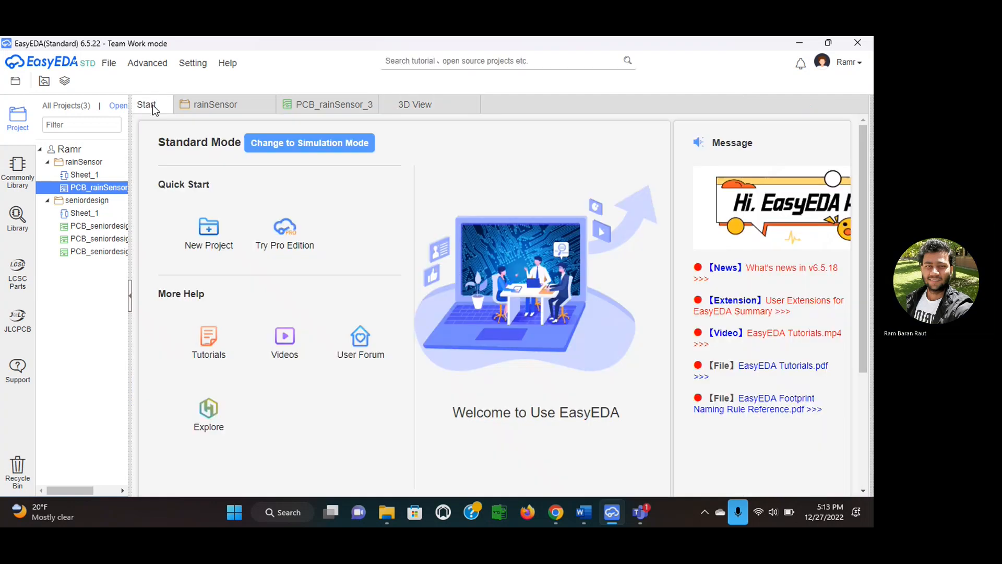
click(209, 229)
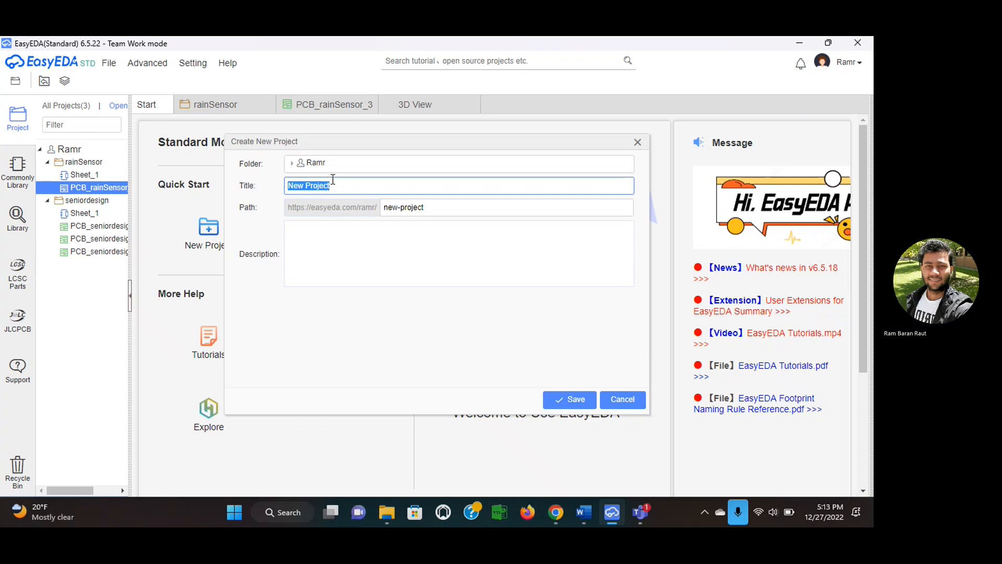
key(BackSpace)
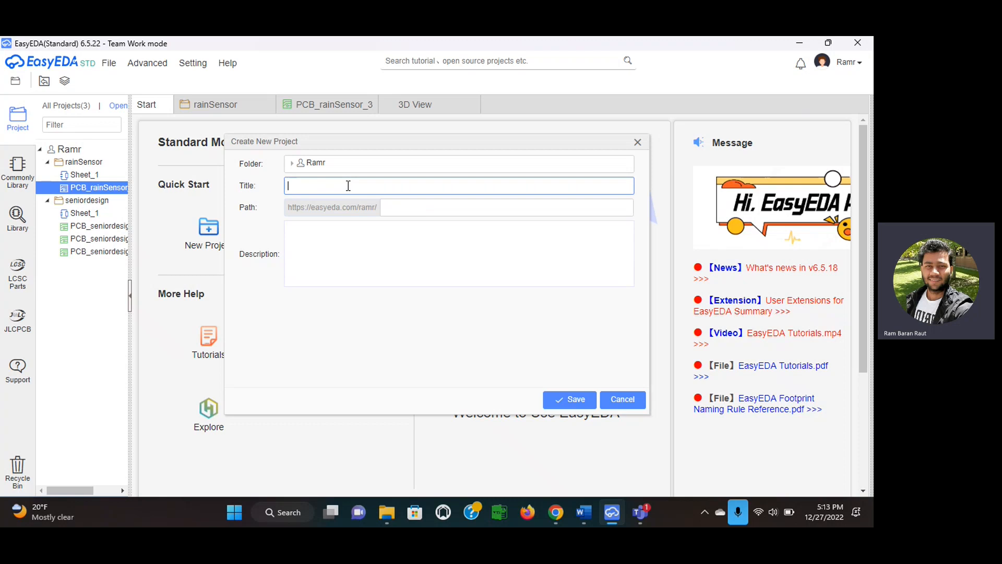
text(ain)
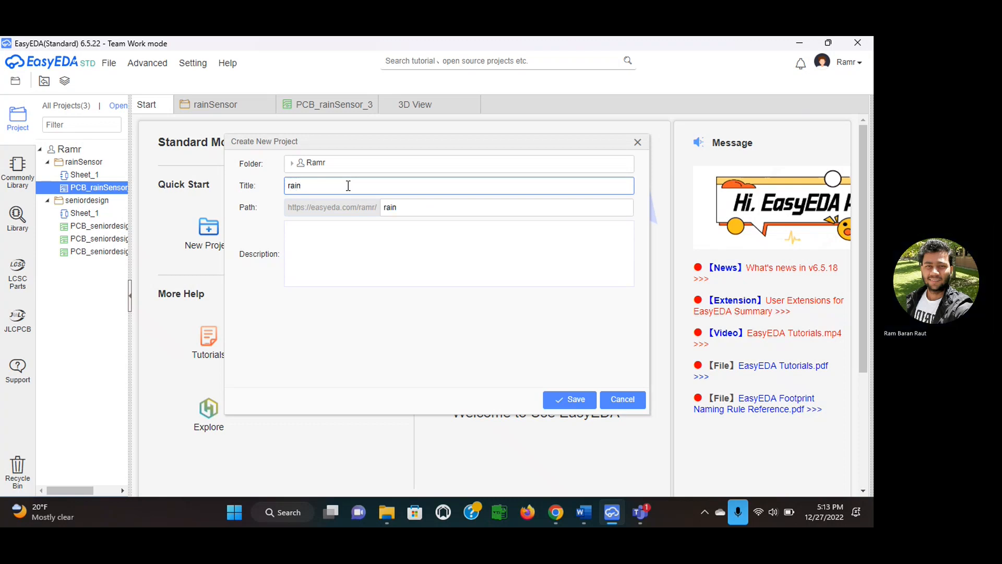
text(sensoe)
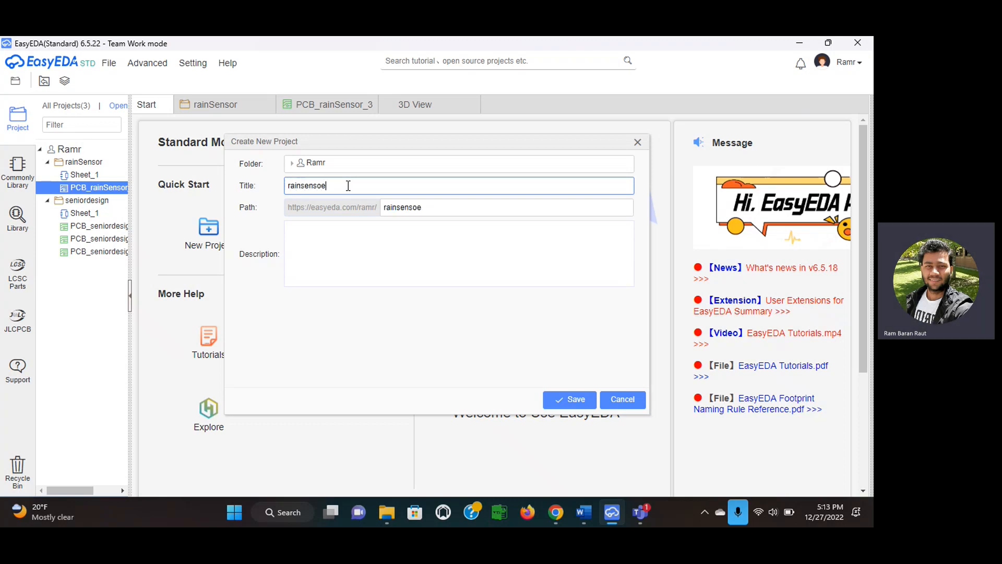
key(BackSpace)
text(r2)
click(317, 233)
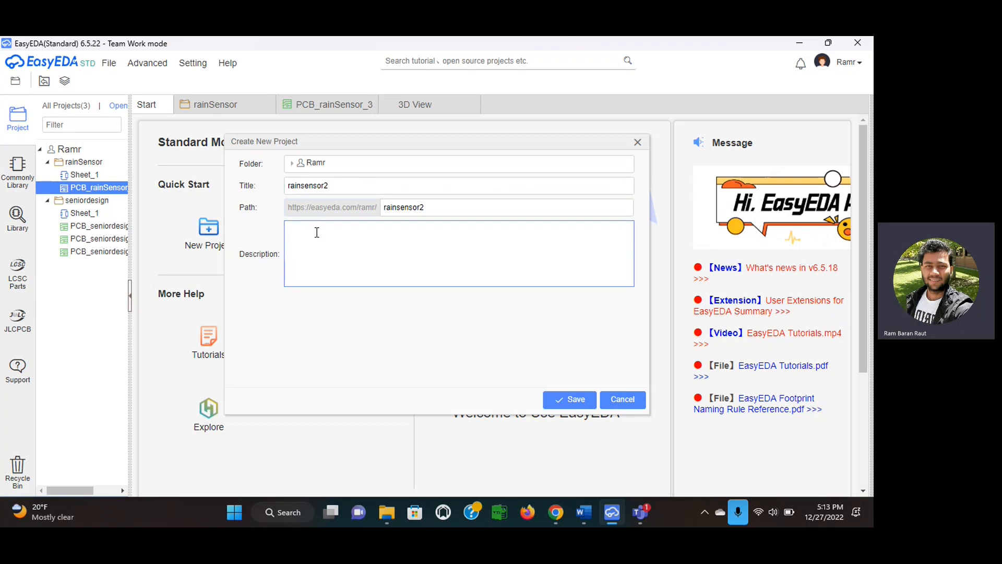
text(rain )
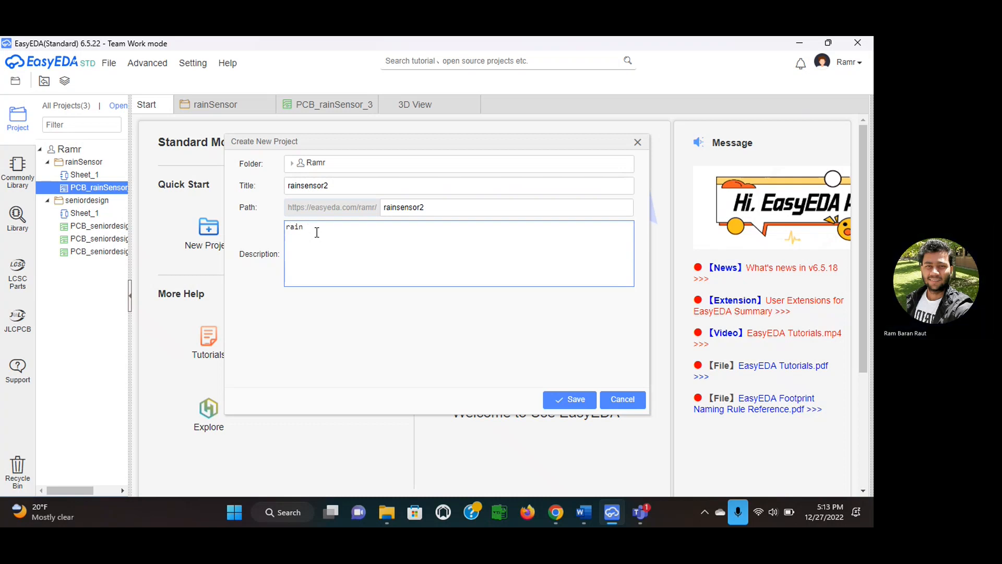
text(drop)
text(PCB design)
click(576, 402)
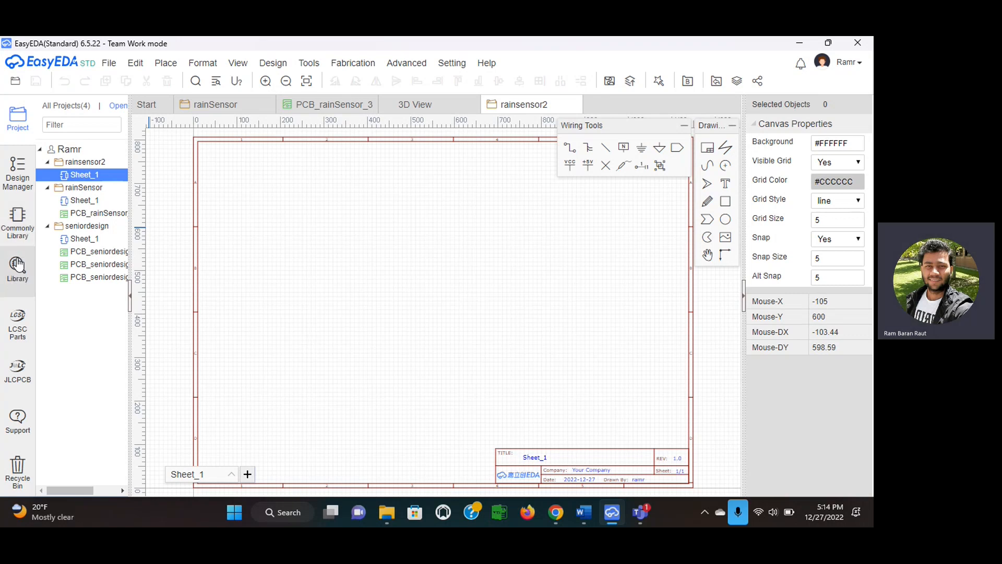
- Place the RAINDROP_SENSOR RSB COPY symbol from the workspace library in the lower-left area of the sheet, rotated so its pins point up
click(18, 228)
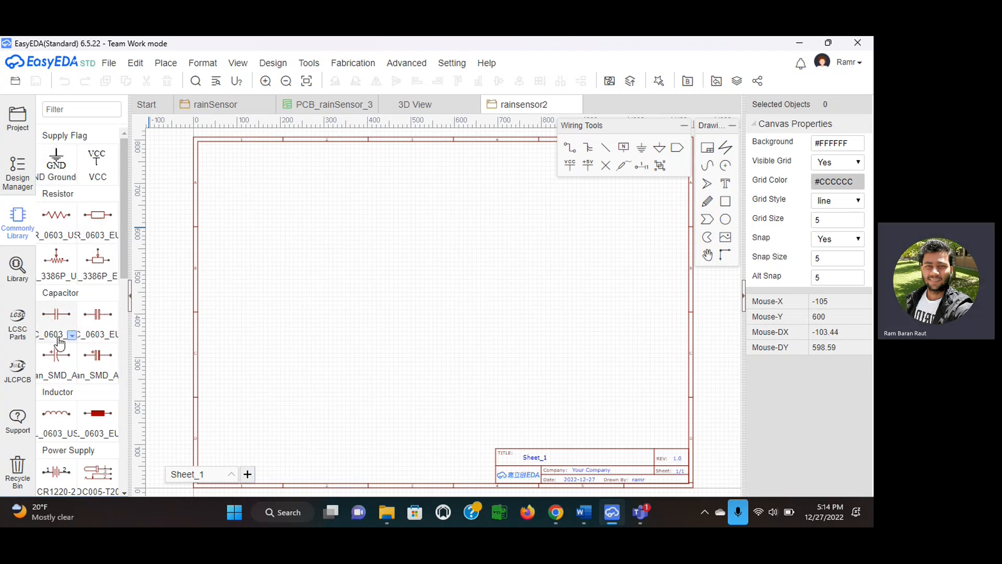
click(17, 267)
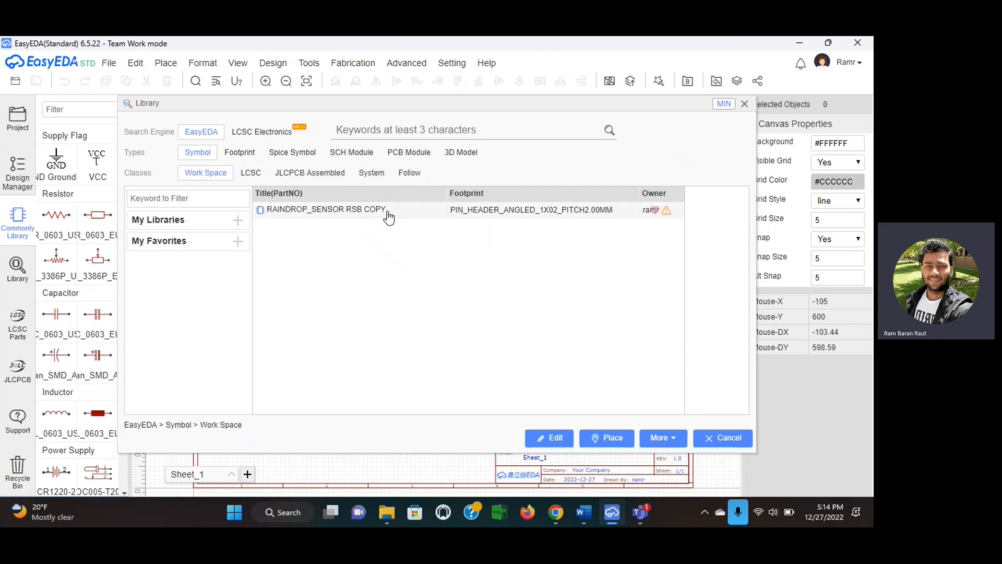
click(405, 214)
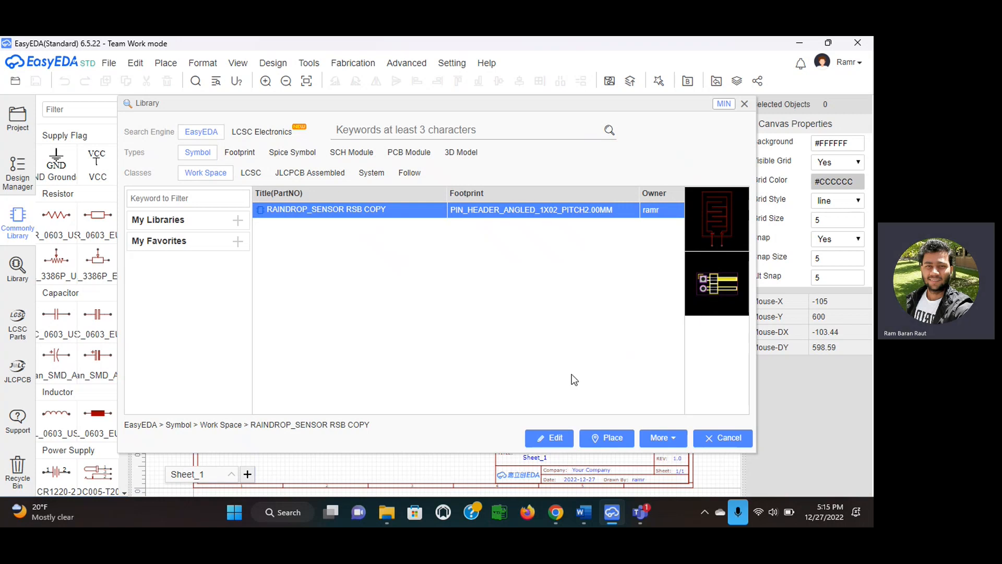
click(605, 439)
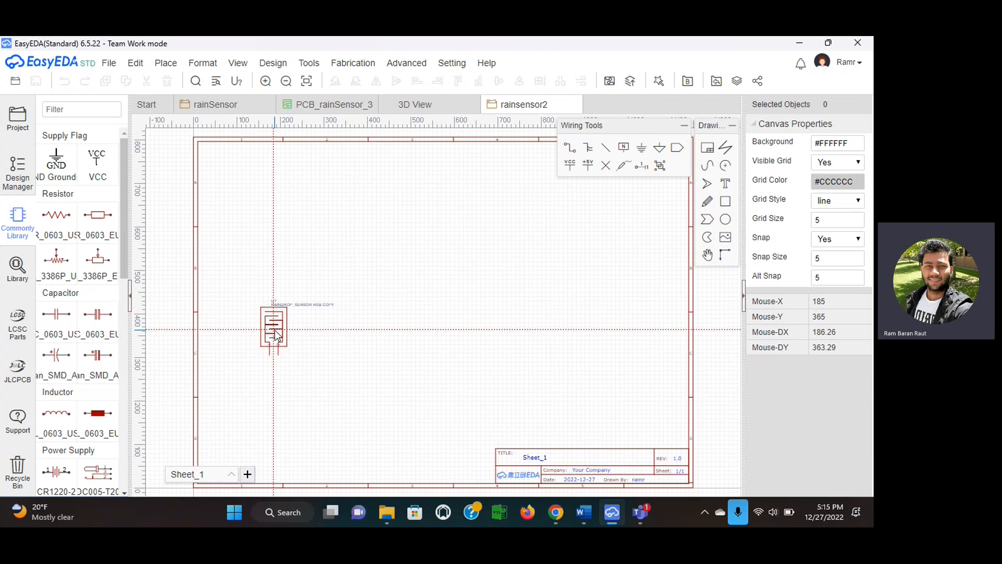
key(space)
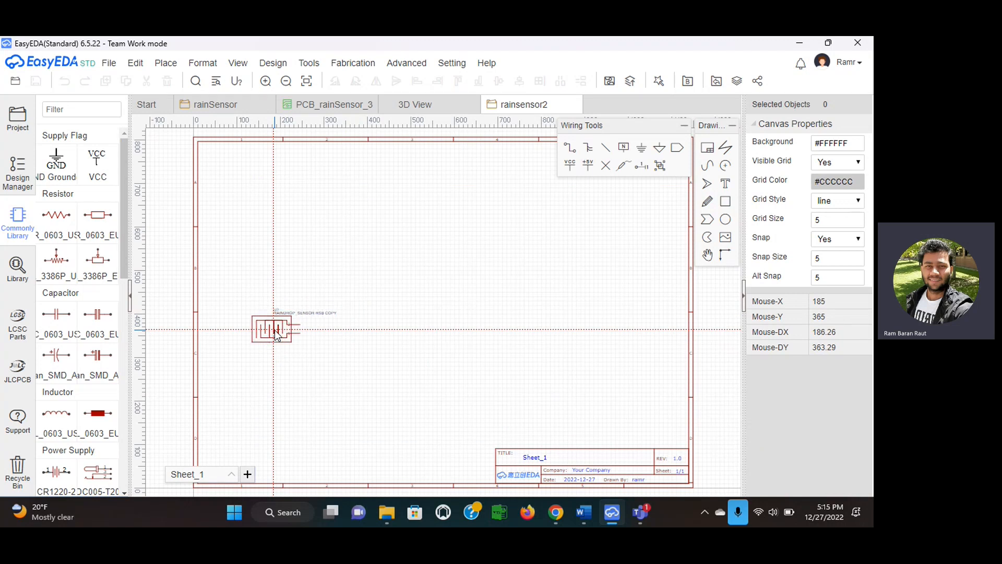
key(space)
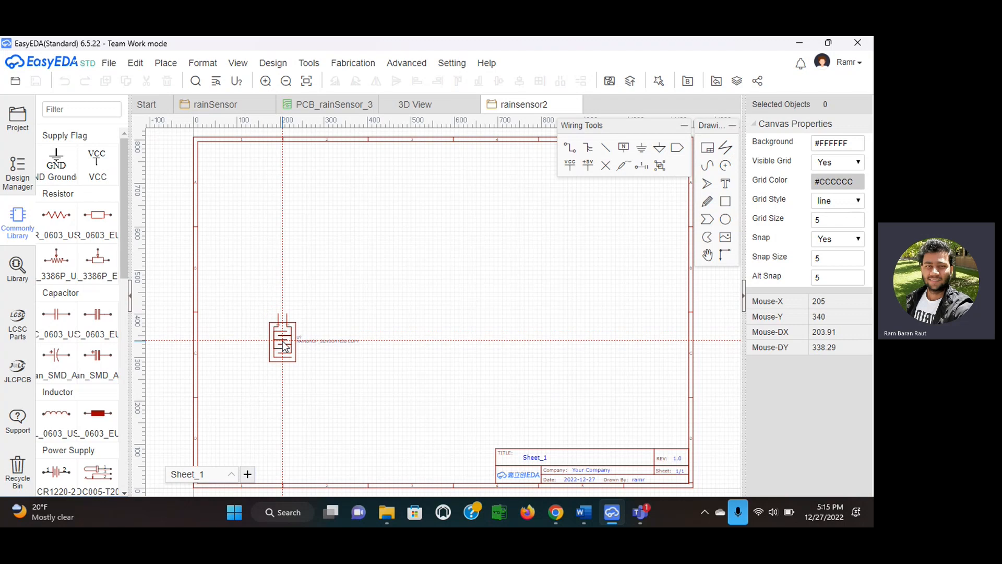
click(283, 345)
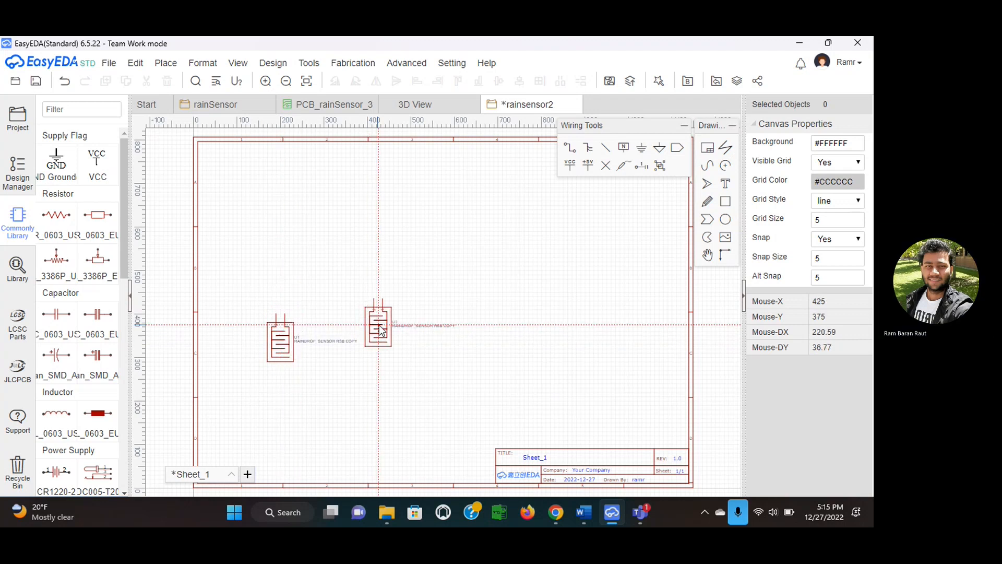
key(Escape)
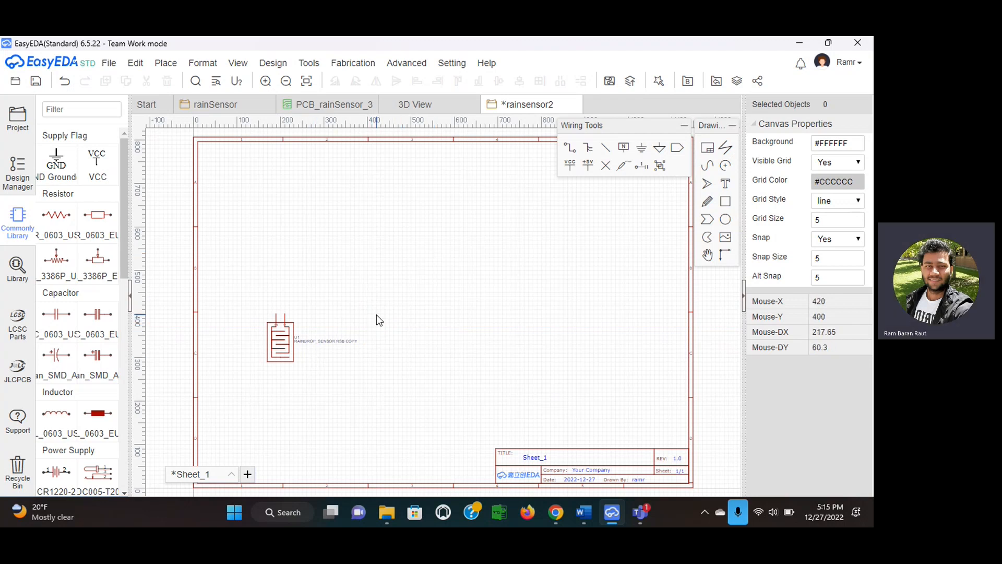
- Search the symbol library for the 2n2907a transistor
click(18, 276)
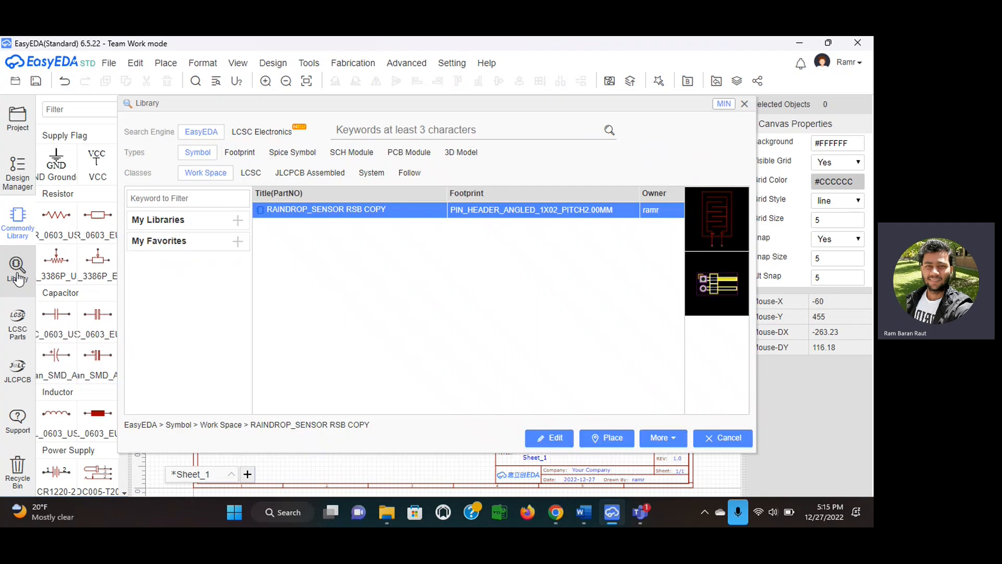
click(406, 130)
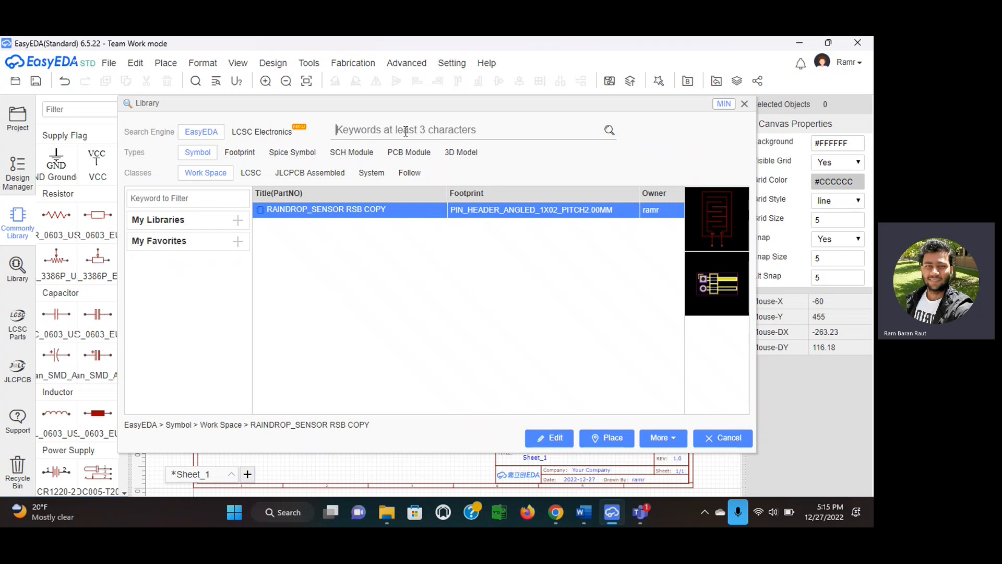
text(2n)
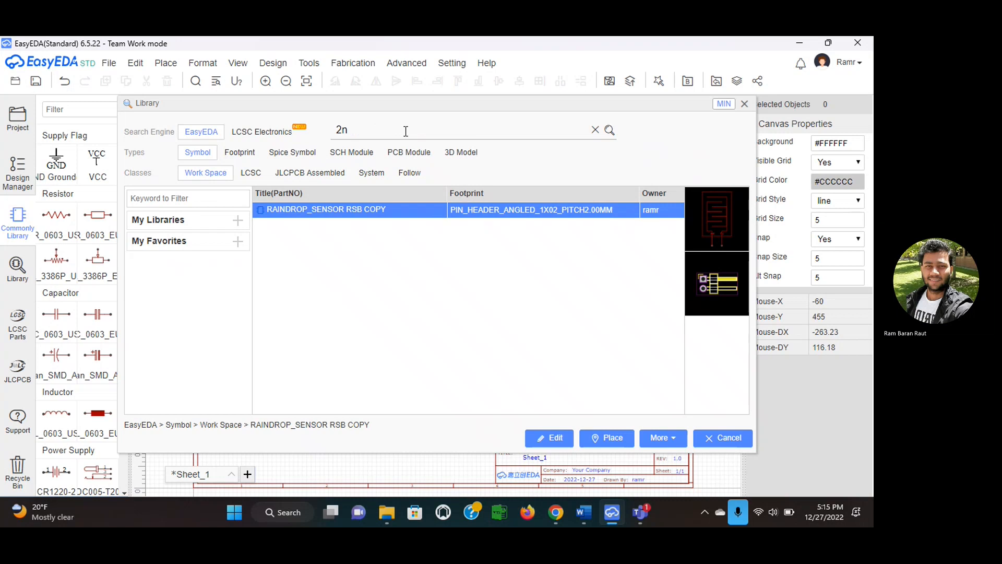
text(2907a)
click(609, 130)
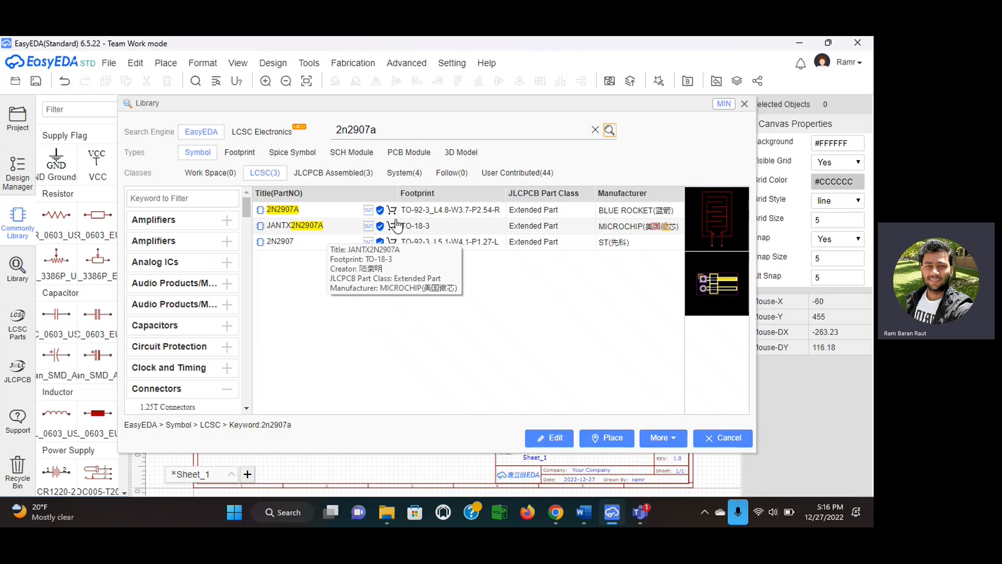
- Compare the LCSC results and place the BLUE ROCKET 2N2907A in the TO-92-3 package near the upper middle of the sheet
click(427, 212)
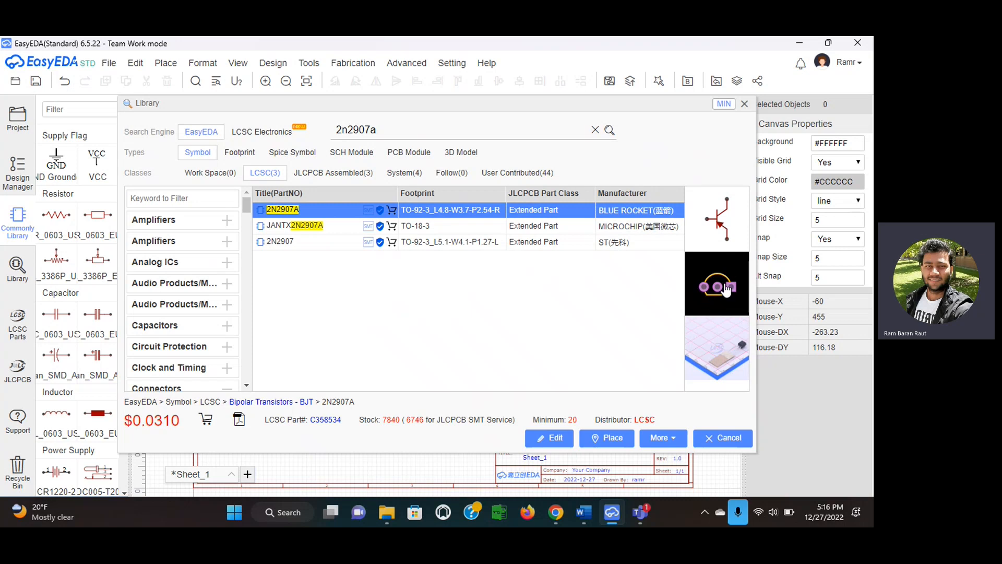
click(545, 229)
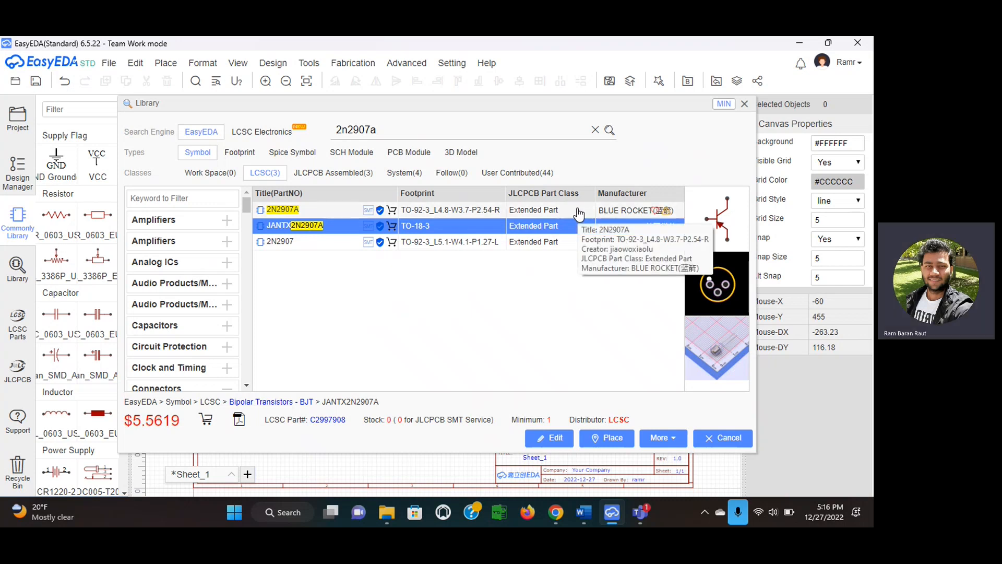
click(578, 211)
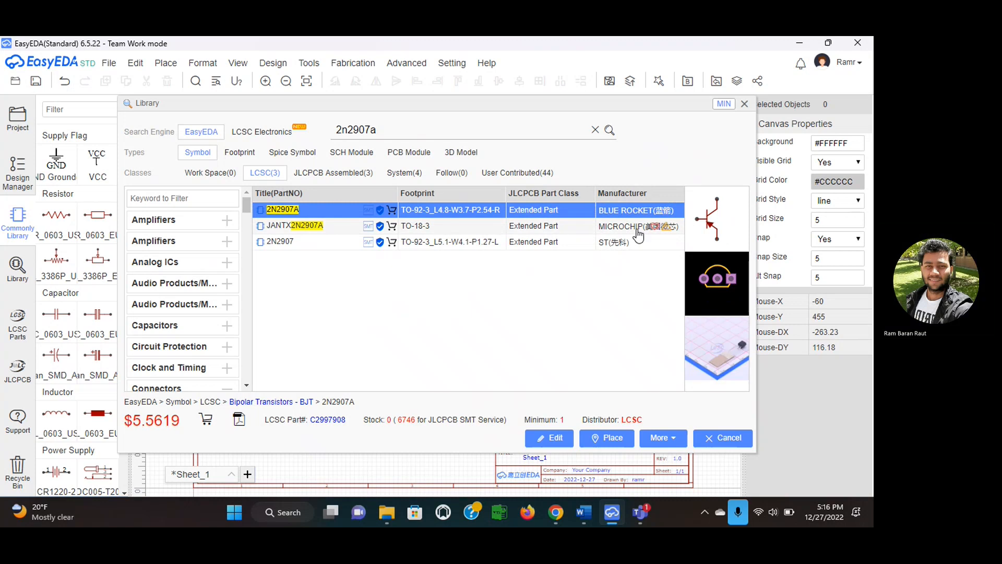
click(606, 438)
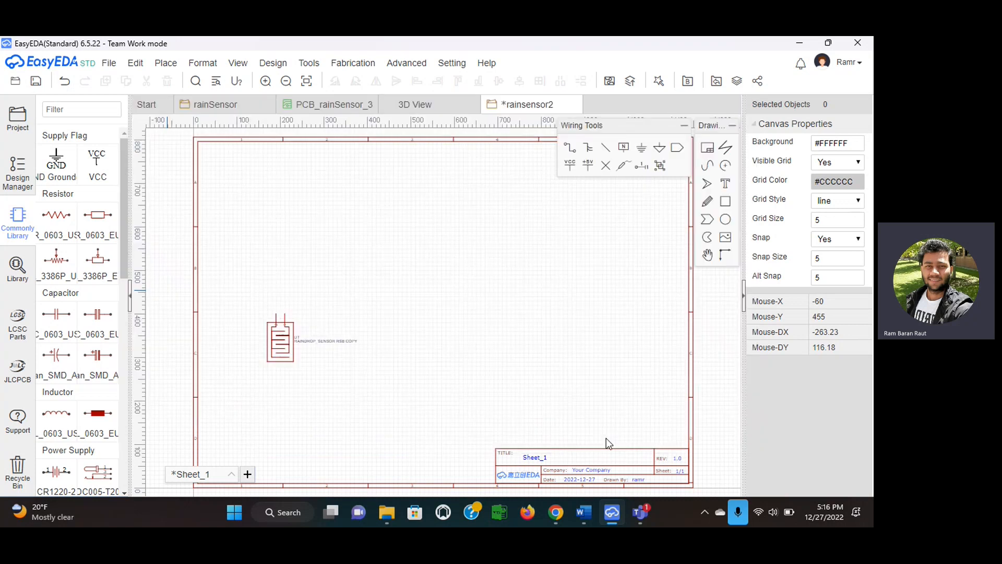
click(437, 217)
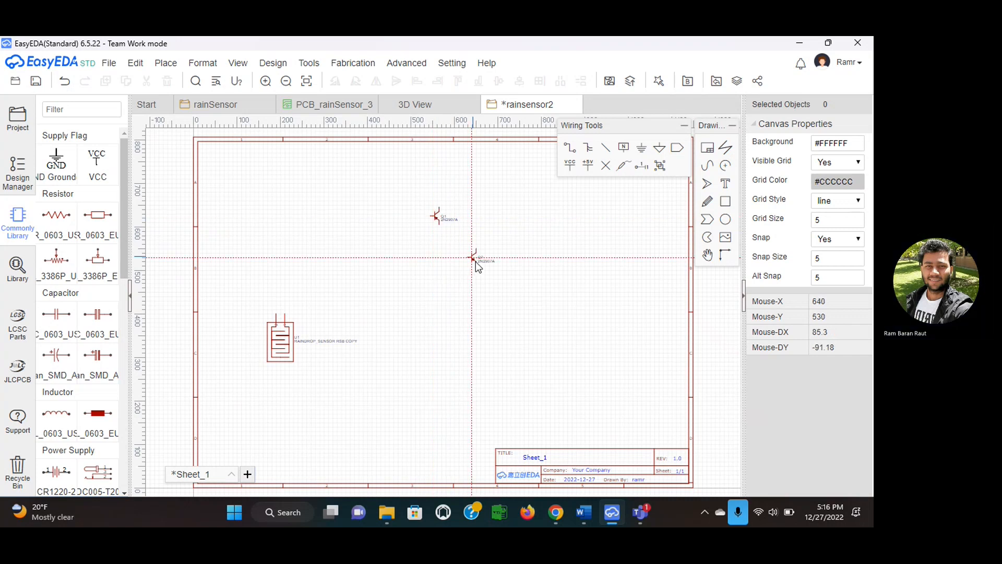
key(Escape)
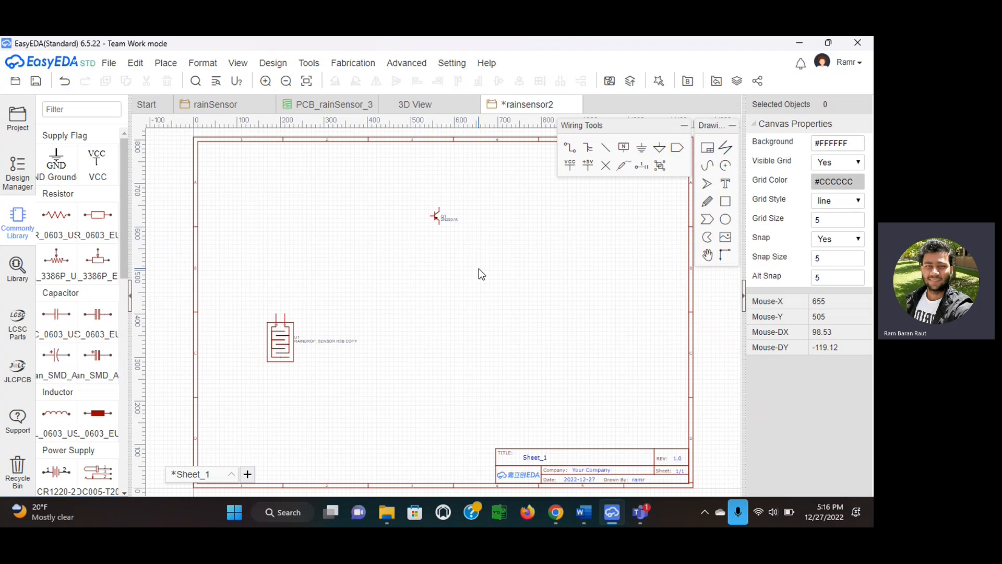
- Search the symbol library for the 2n2222a transistor
click(17, 269)
double_click(386, 130)
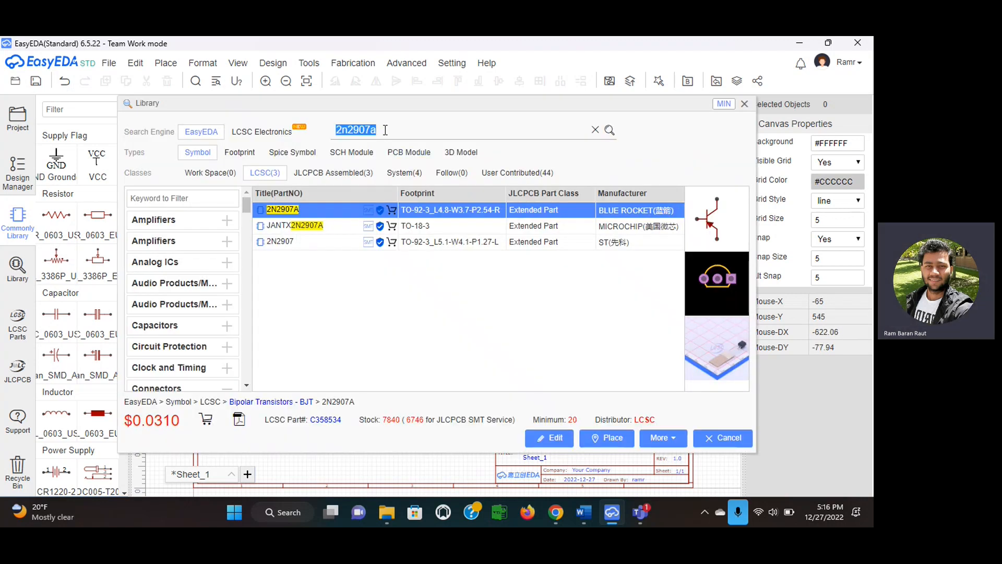
click(385, 130)
key(BackSpace)
key(BackSpace)
key(BackSpace)
text(222)
click(609, 134)
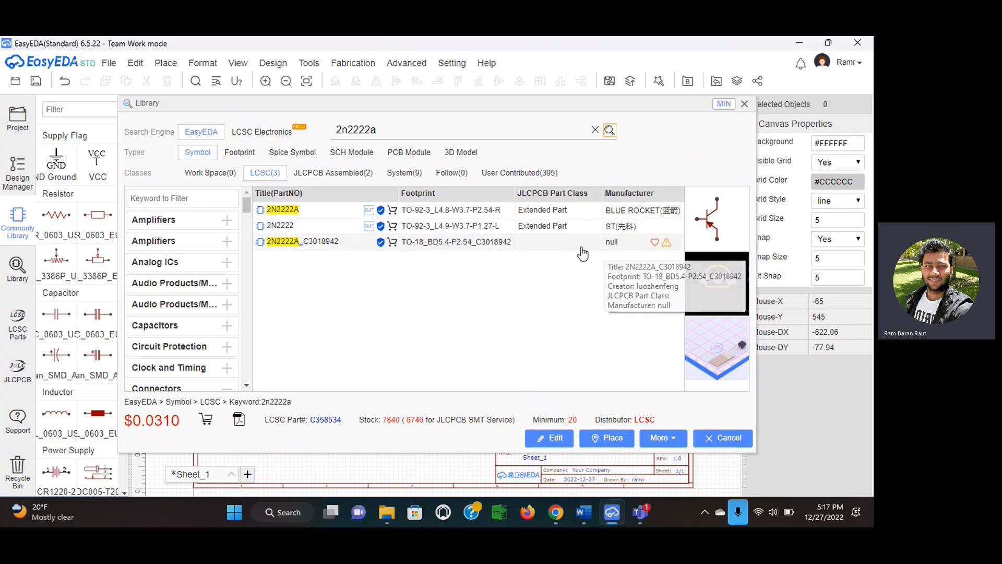
- Place the BLUE ROCKET 2N2222A in the TO-92-3 package between the raindrop sensor and the 2N2907A, below the latter
click(543, 250)
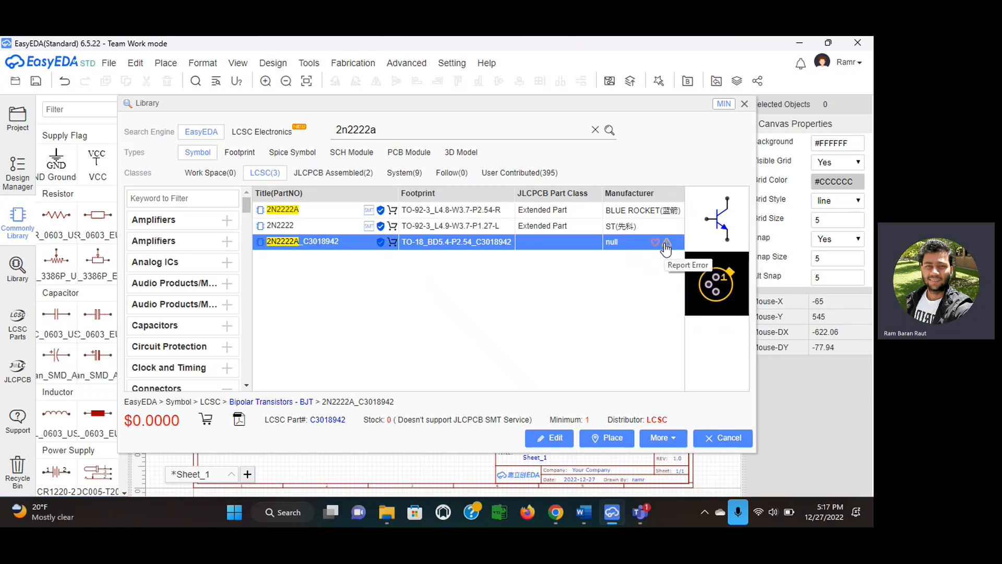
click(488, 214)
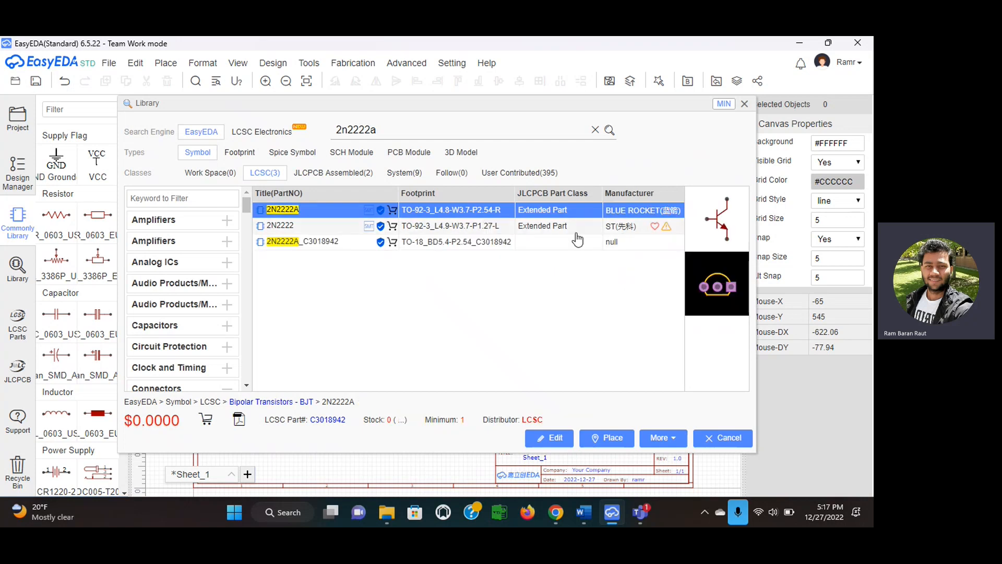
click(604, 439)
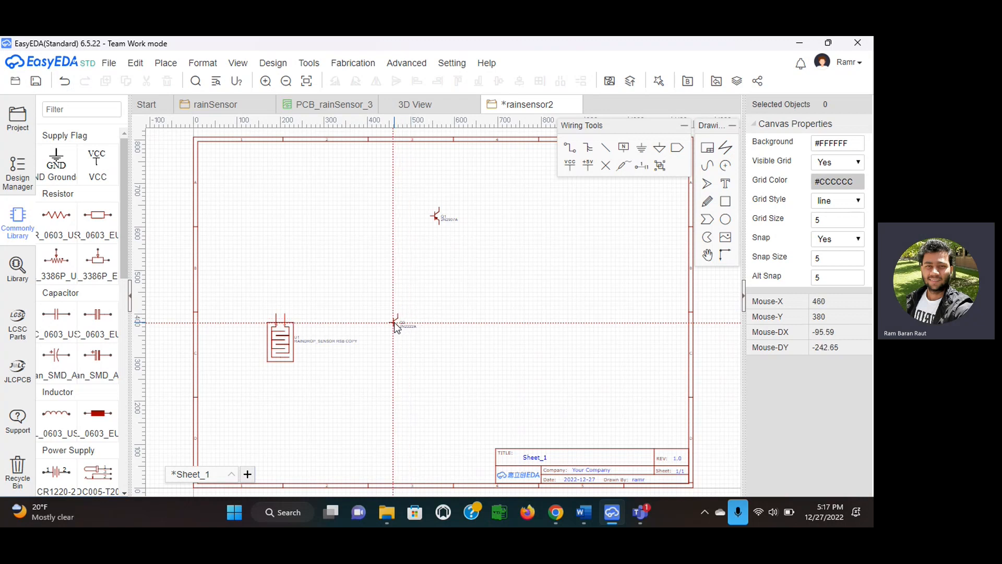
click(395, 324)
key(Escape)
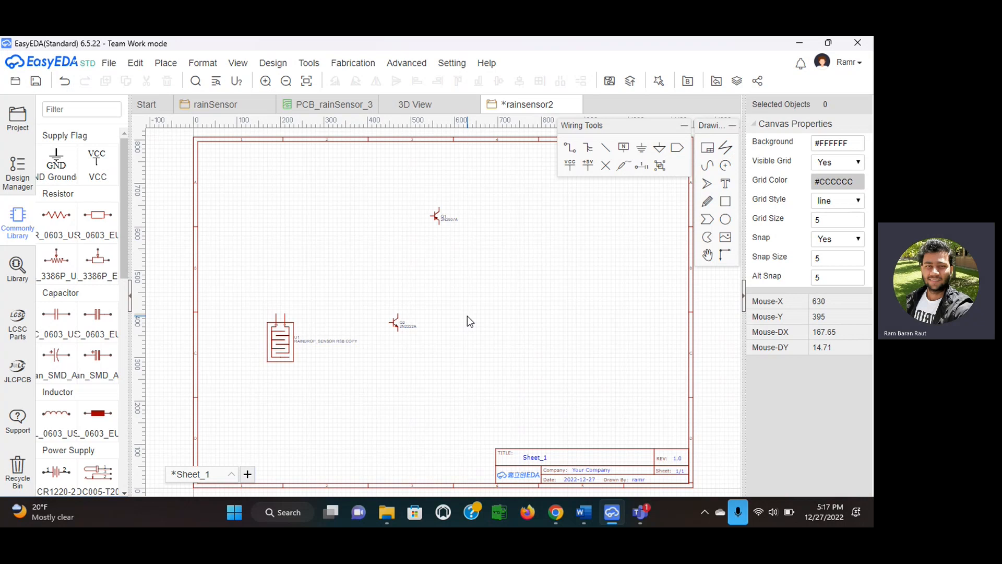
- Search the symbol library for the HMB1275-12B buzzer
click(18, 269)
double_click(383, 129)
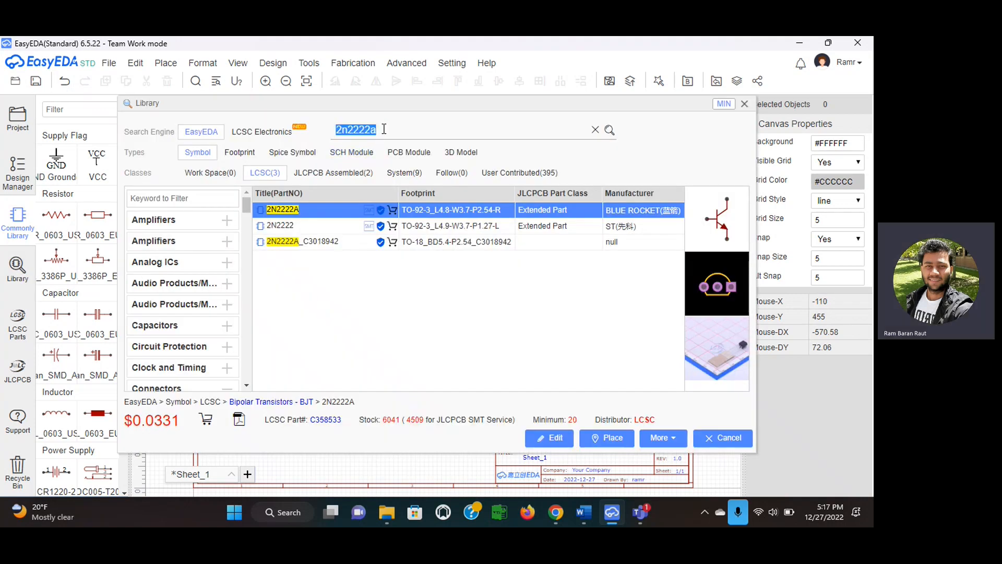
click(384, 129)
key(BackSpace)
key(BackSpace)
key(BackSpace)
key(BackSpace)
key(BackSpace)
key(BackSpace)
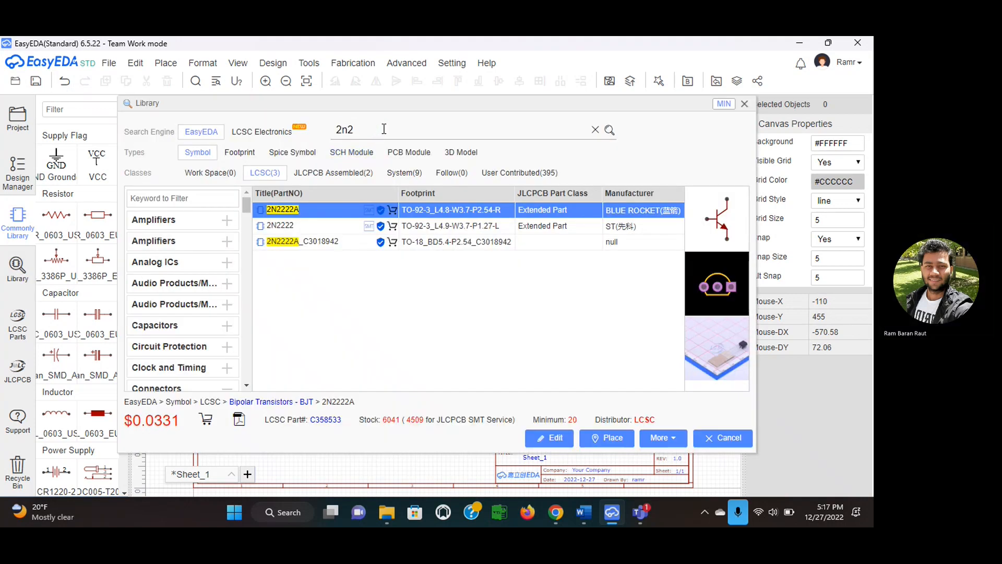
key(BackSpace)
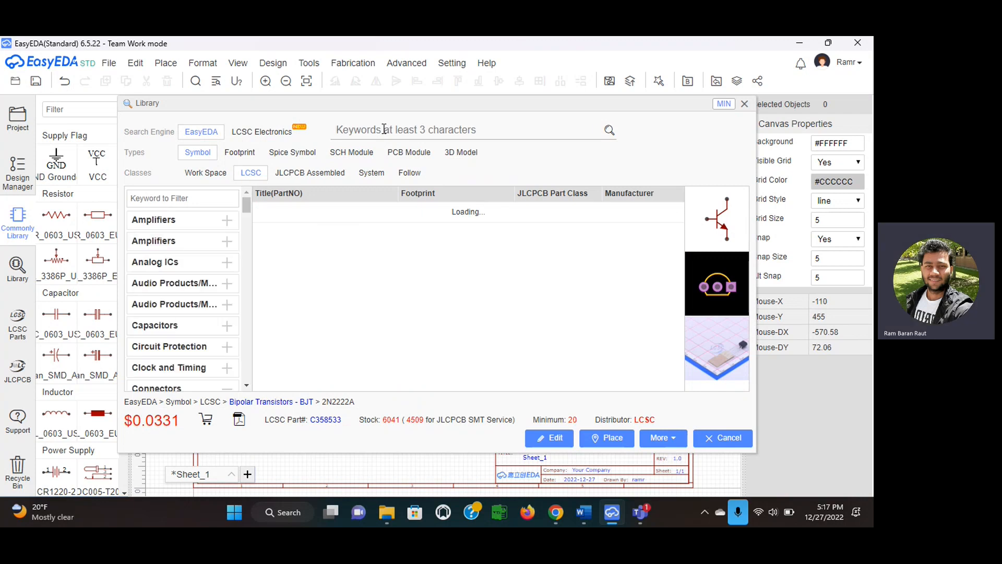
text(HM)
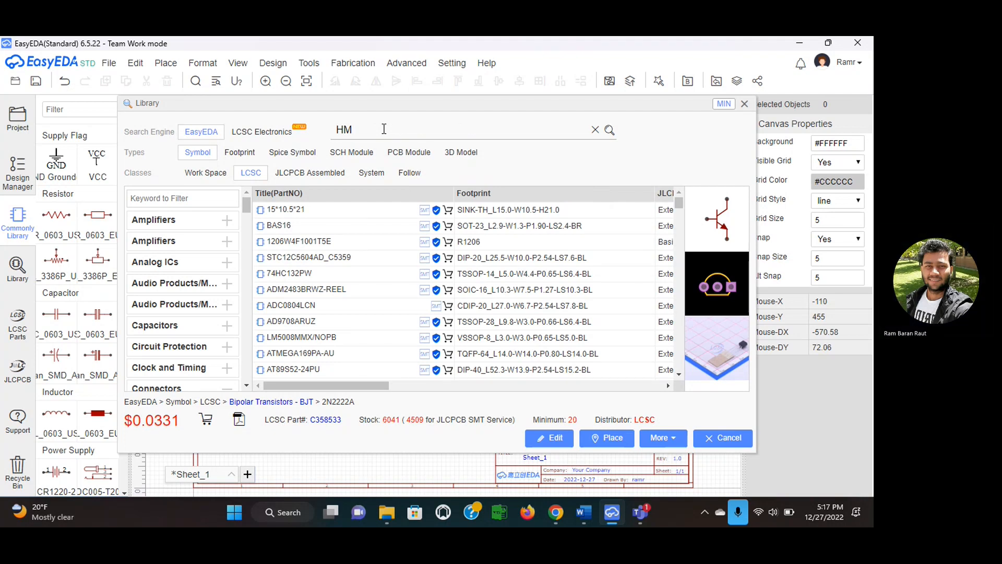
text(B12)
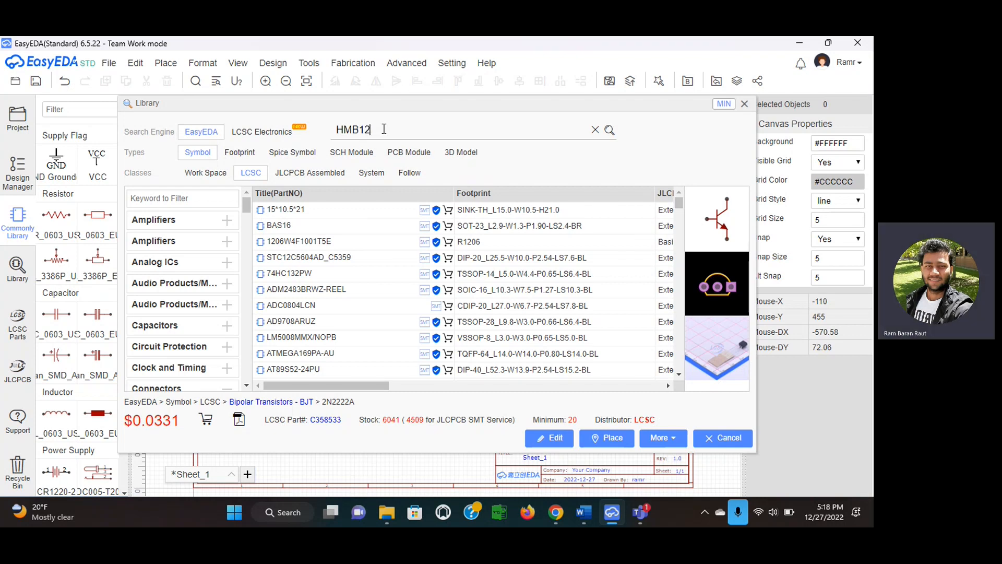
text(75-)
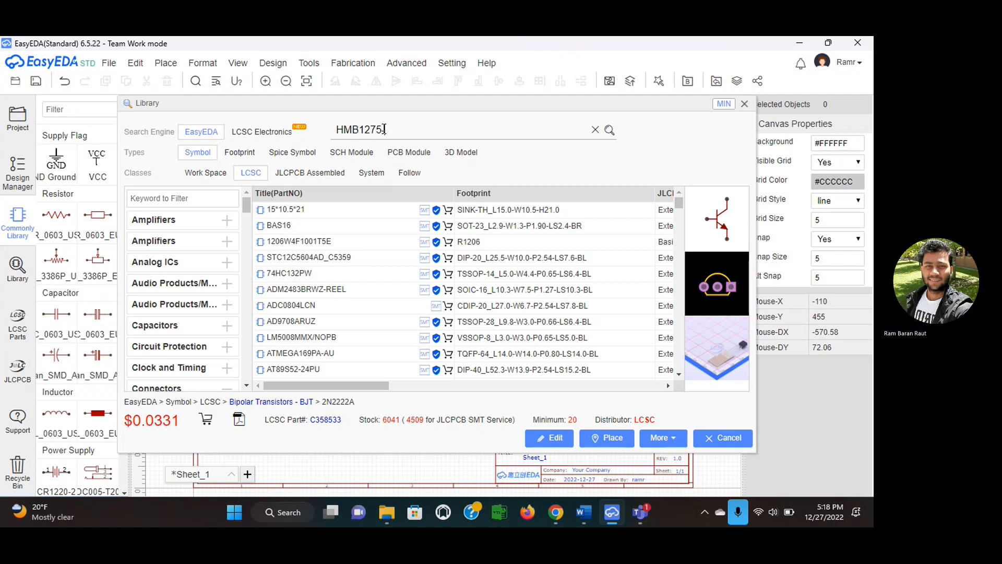
text(1)
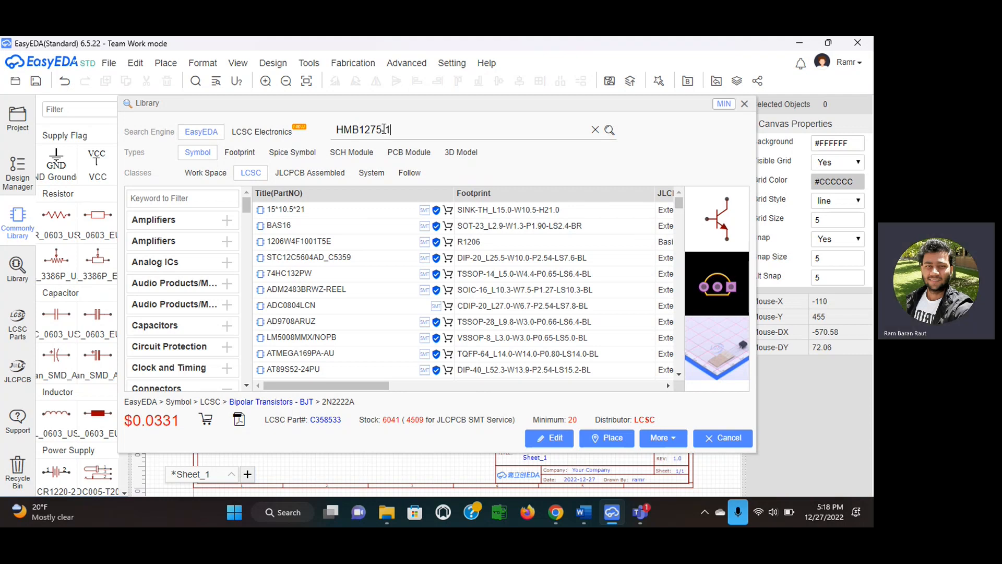
text(2B)
click(383, 128)
text(-)
click(608, 130)
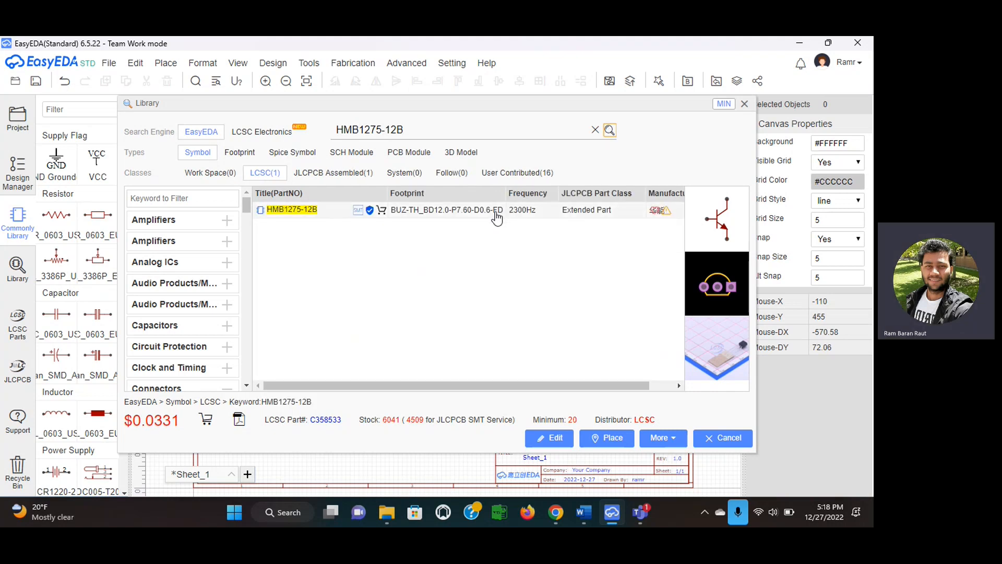
- Place the HMB1275-12B buzzer just below the 2N2907A transistor, rotated 180° so its pins face the raindrop sensor side
click(496, 211)
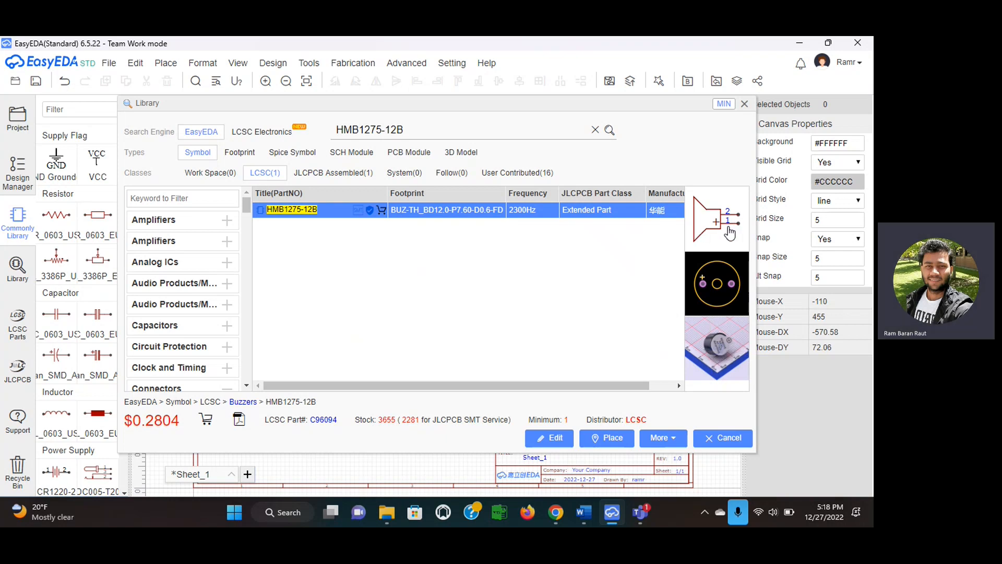
click(609, 441)
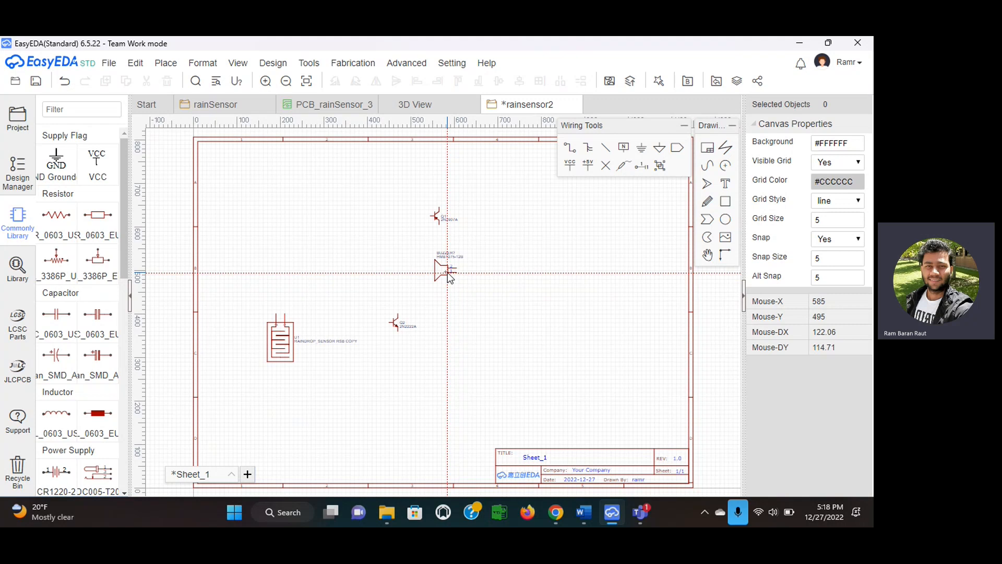
key(space)
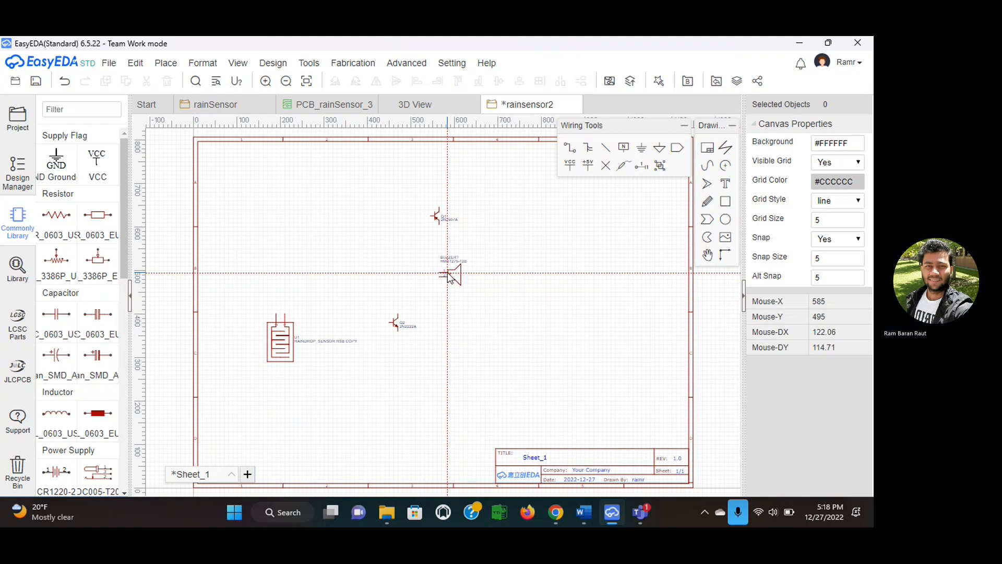
key(space)
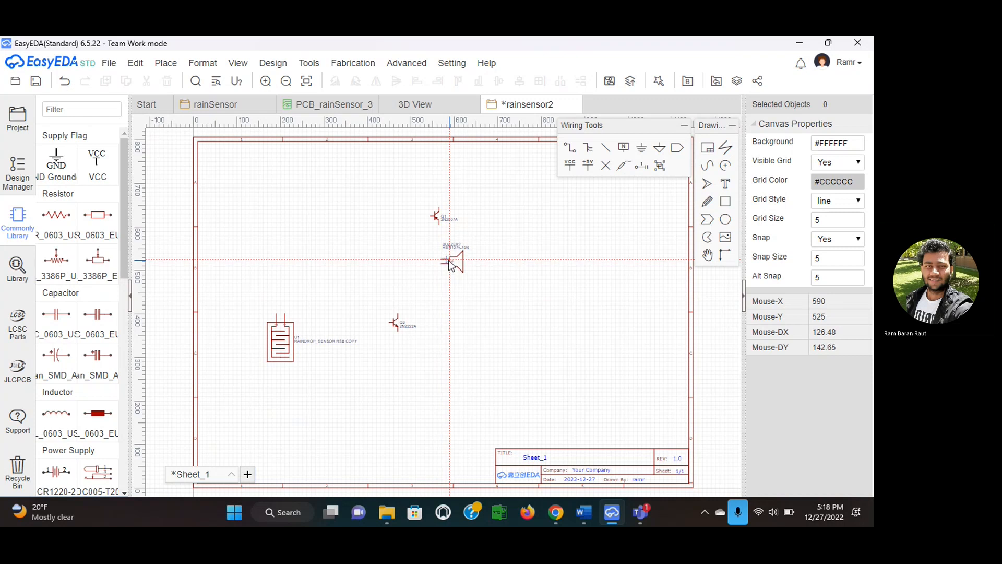
click(448, 260)
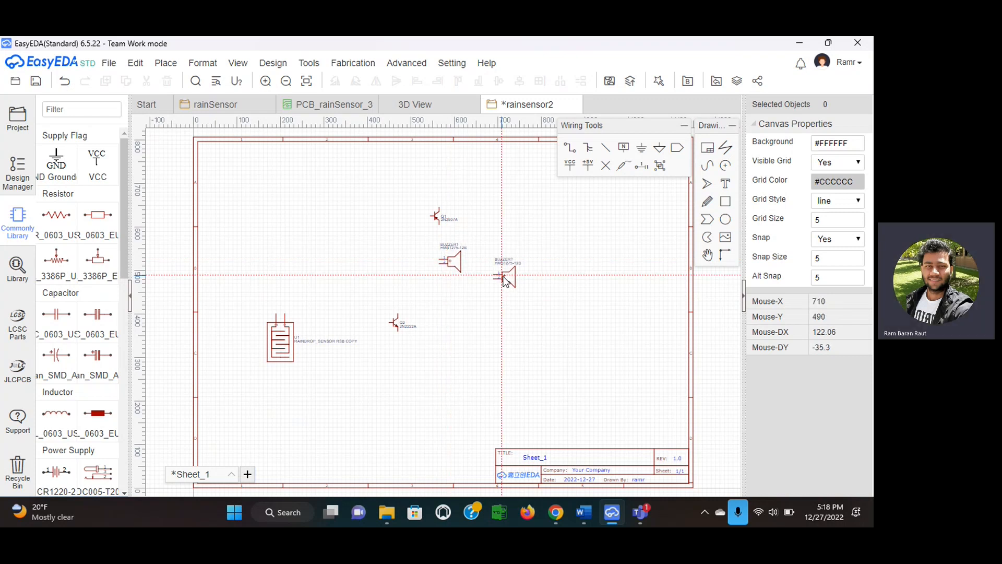
key(Escape)
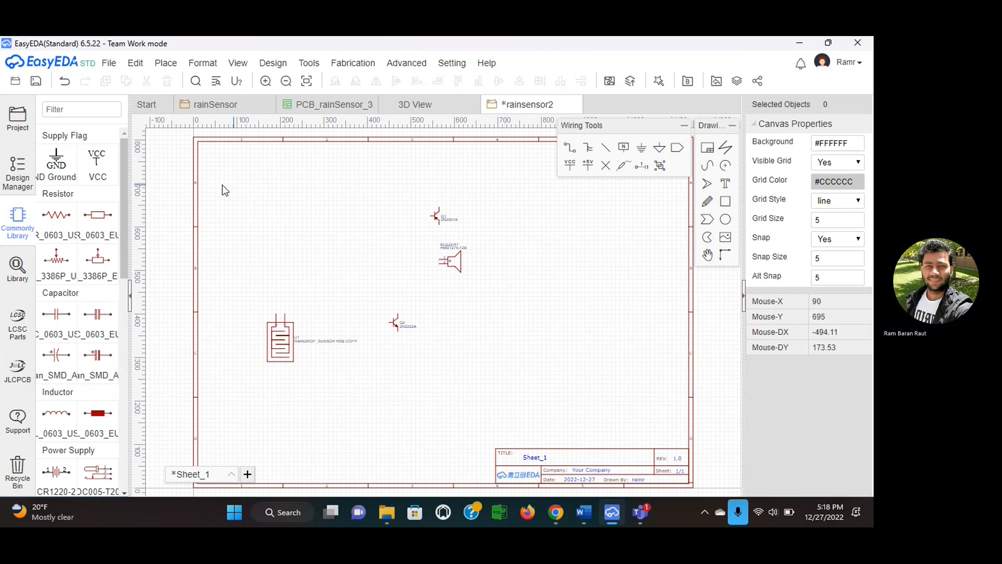
- Search the symbol library for the CR2032-BS-6-1 battery holder
click(18, 269)
click(420, 133)
click(420, 134)
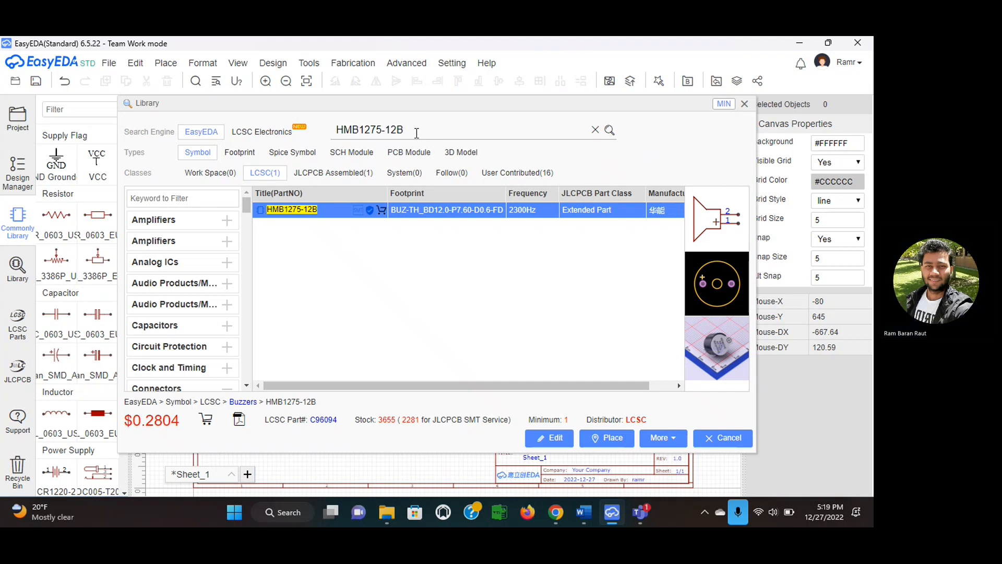
key(BackSpace)
key(BackSpace)
key(BackSpace)
key(BackSpace)
key(BackSpace)
key(BackSpace)
key(BackSpace)
key(BackSpace)
key(BackSpace)
key(BackSpace)
key(BackSpace)
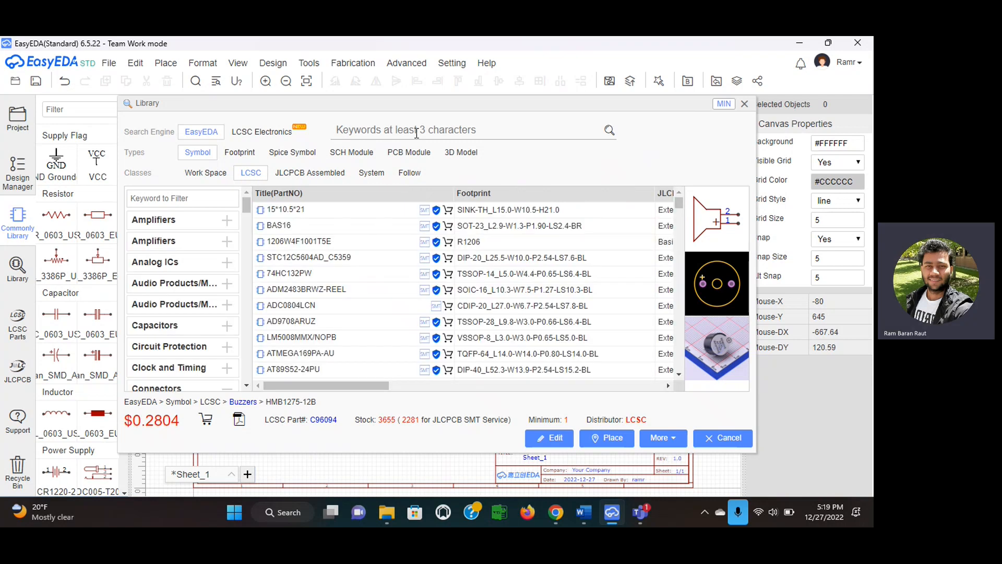
text(CR)
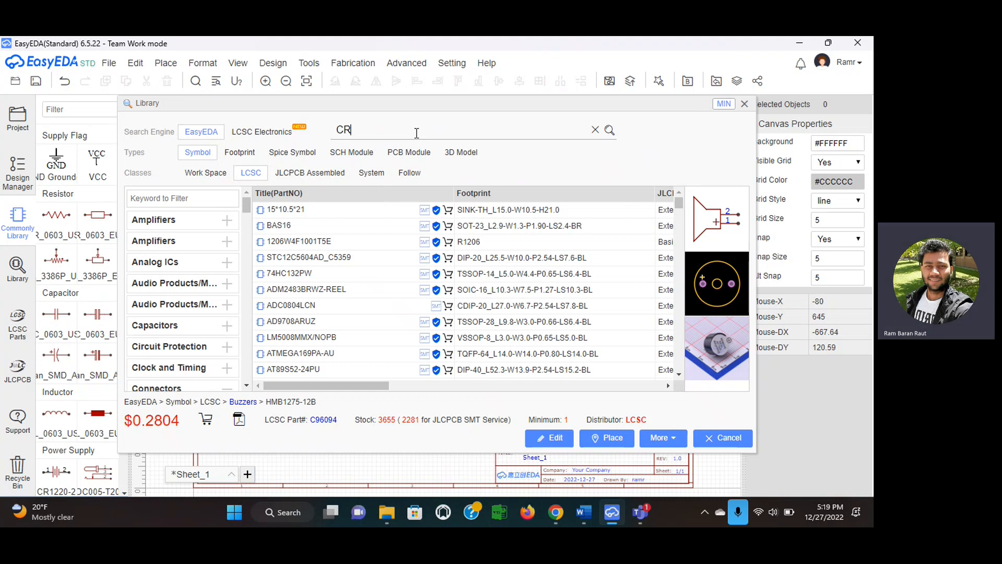
text(2032-)
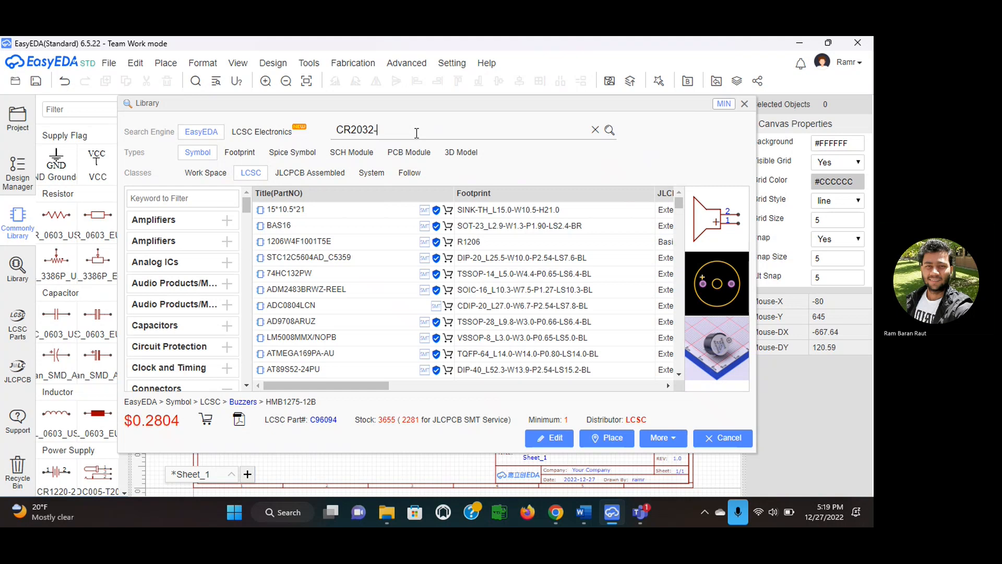
text(BS)
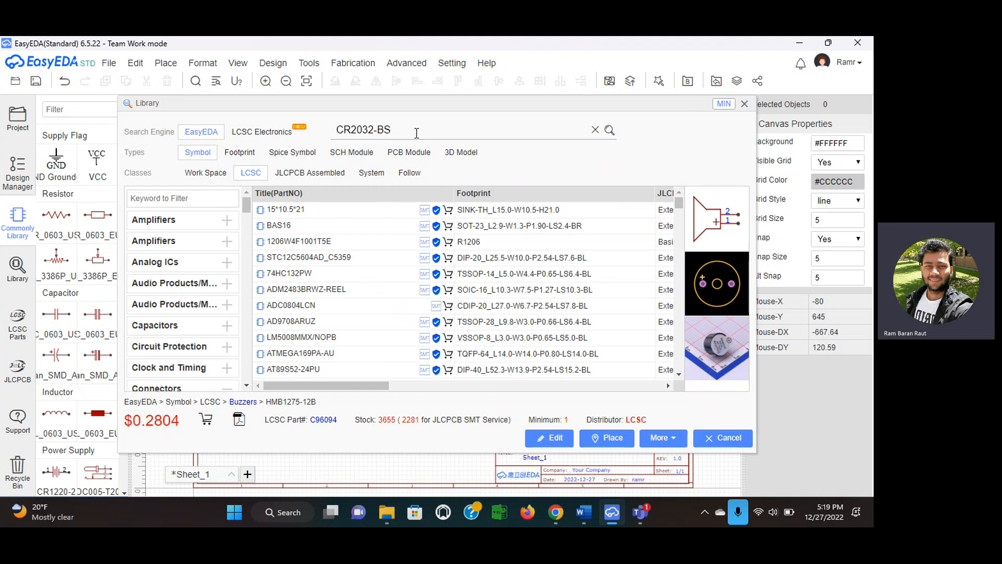
text(-6-1)
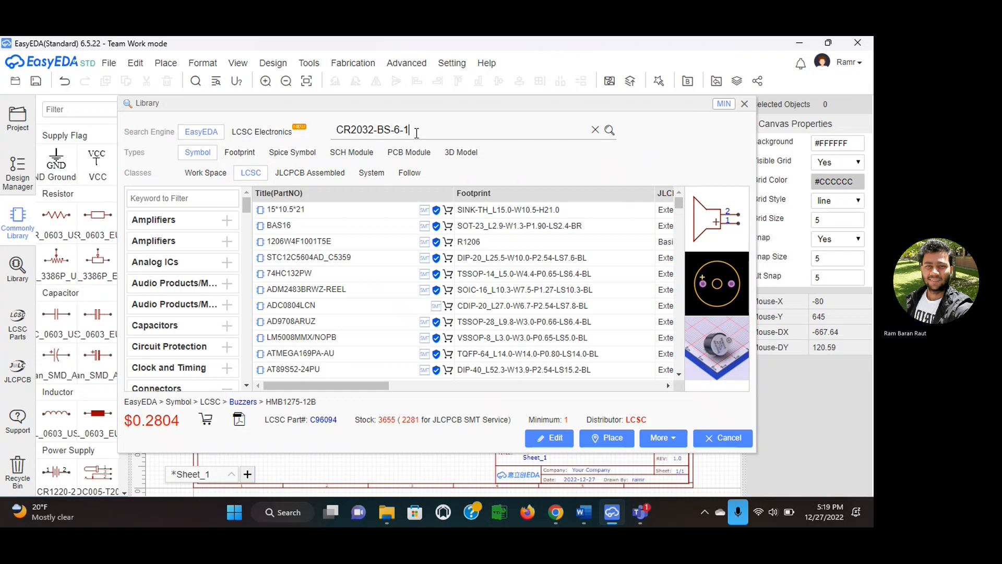
click(609, 131)
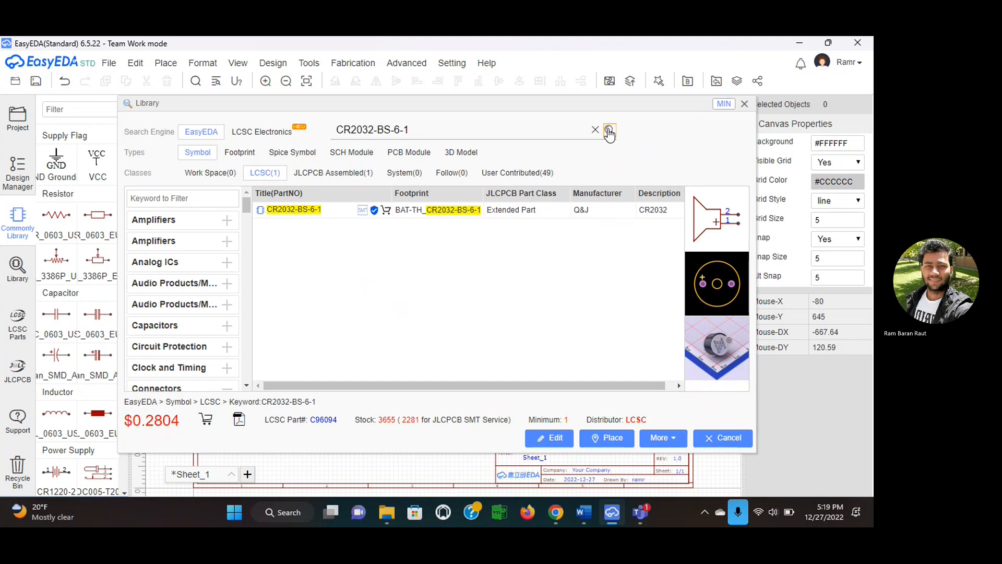
- Select the CR2032-BS-6-1 from the LCSC results and view its symbol in the symbol editor
click(469, 214)
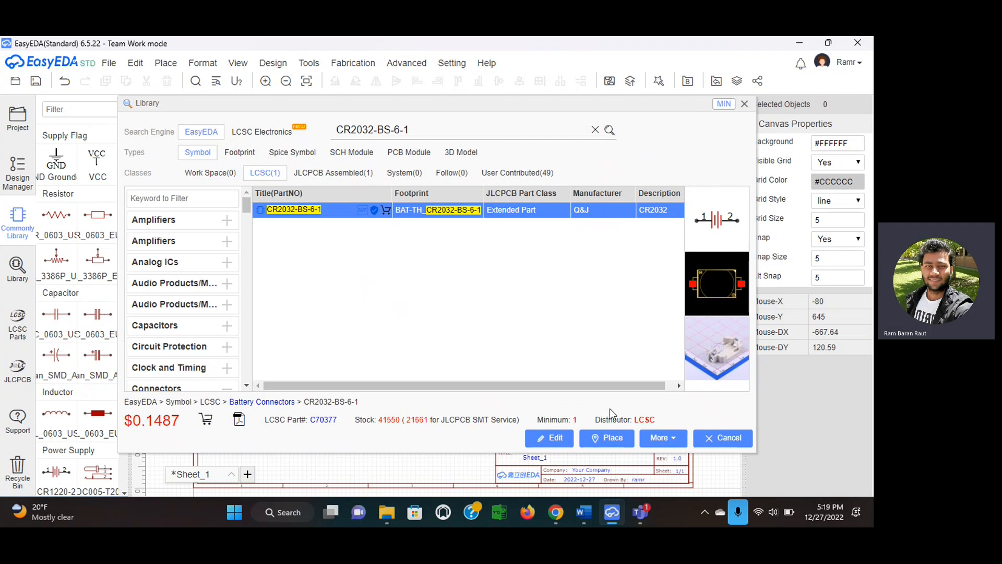
click(716, 233)
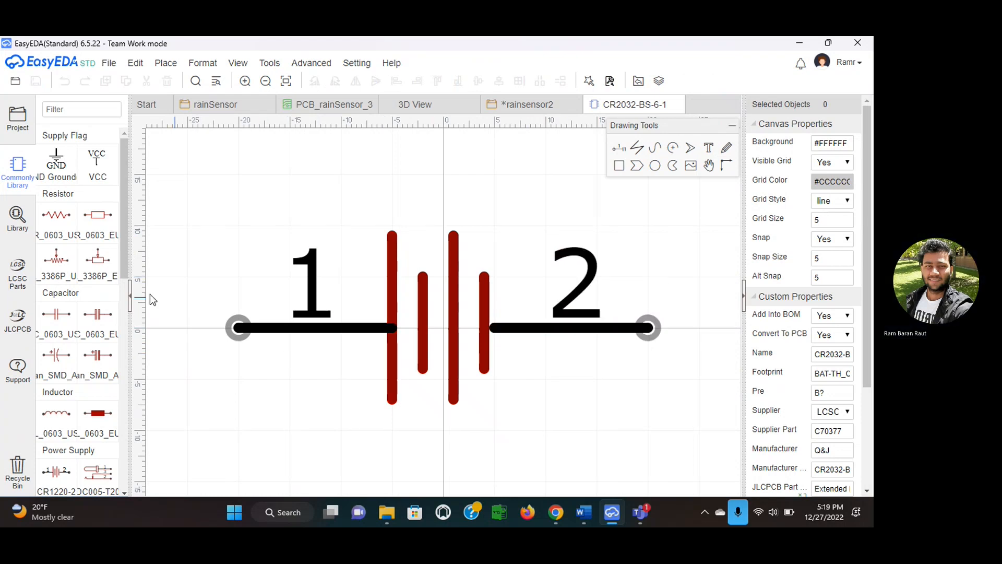
click(20, 275)
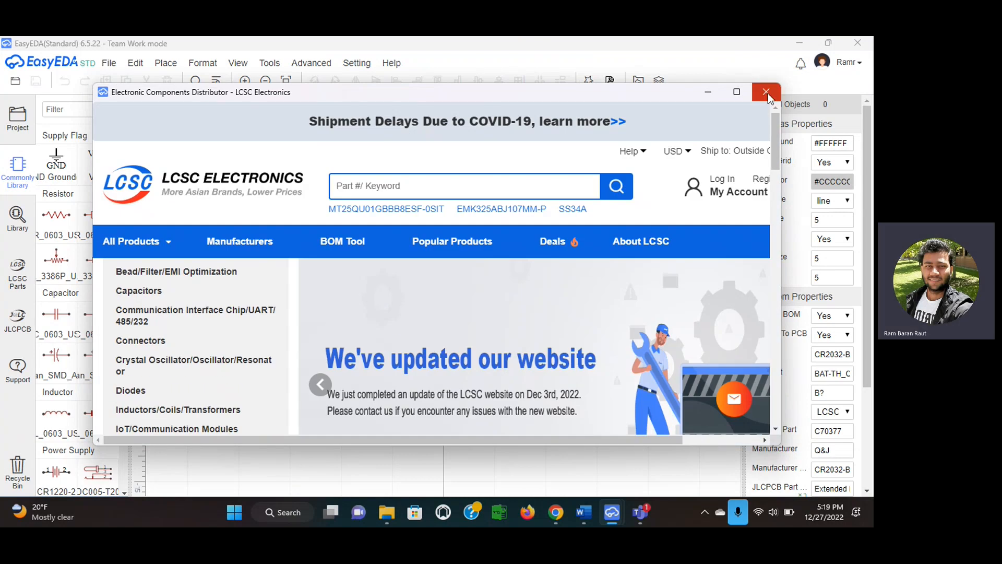
click(766, 93)
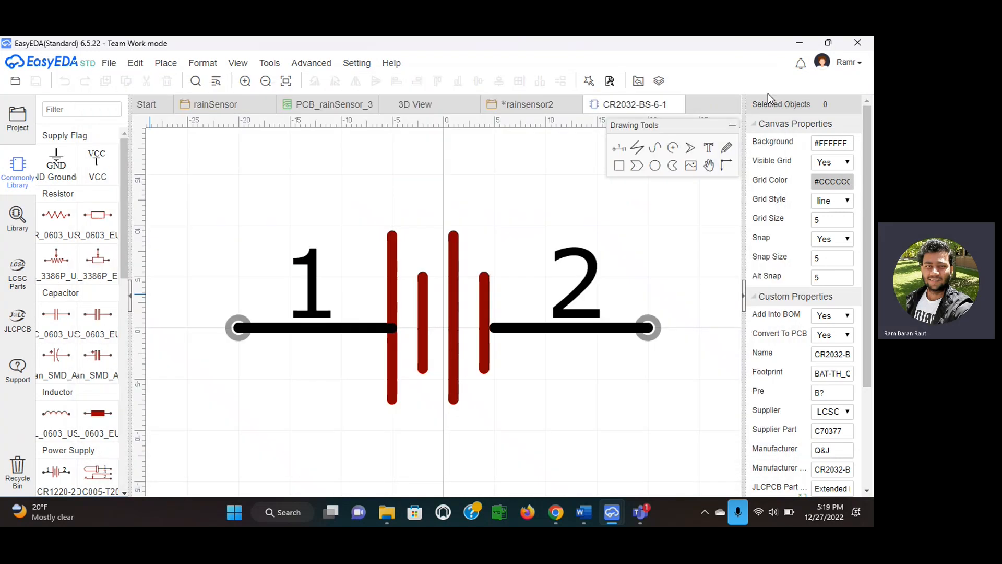
- Clone the CR2032-BS-6-1 symbol into the personal workspace with the title CR2032-BS-6-1 copy
click(16, 222)
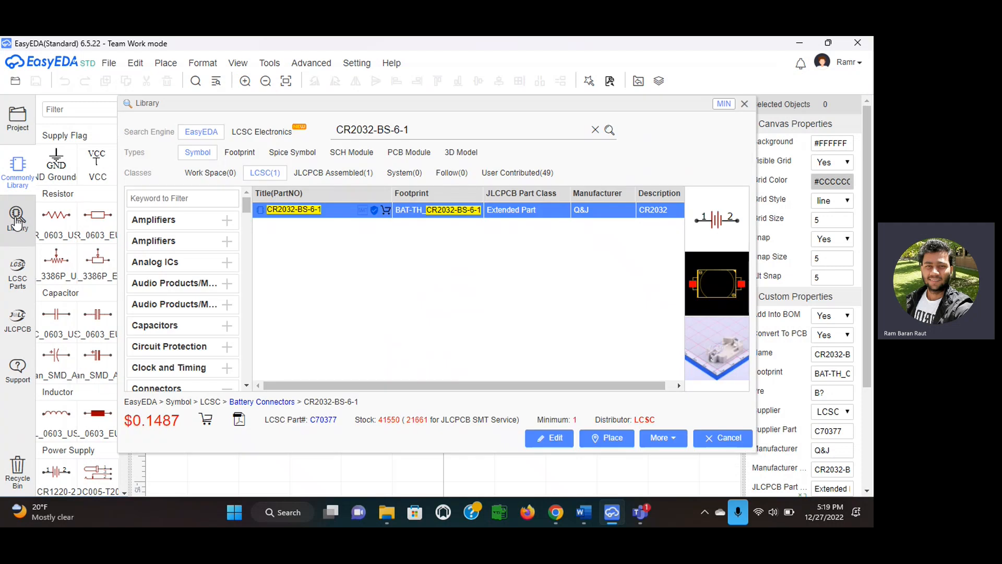
click(613, 441)
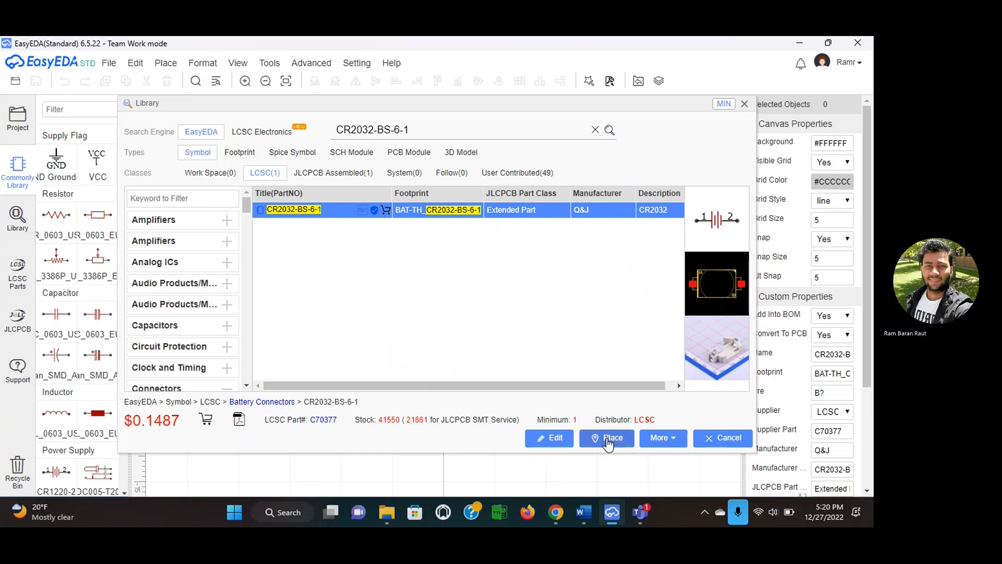
click(663, 439)
click(678, 377)
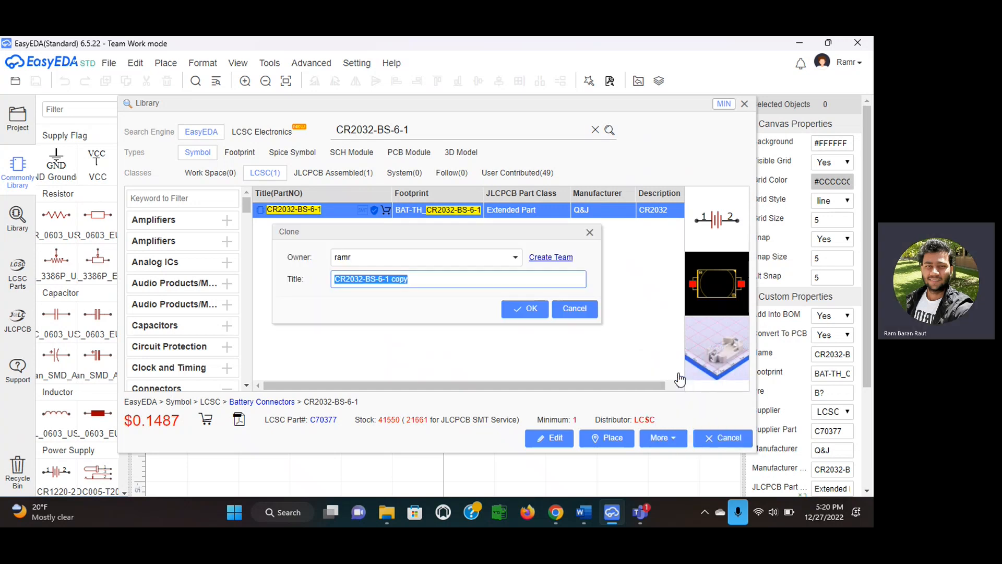
click(524, 311)
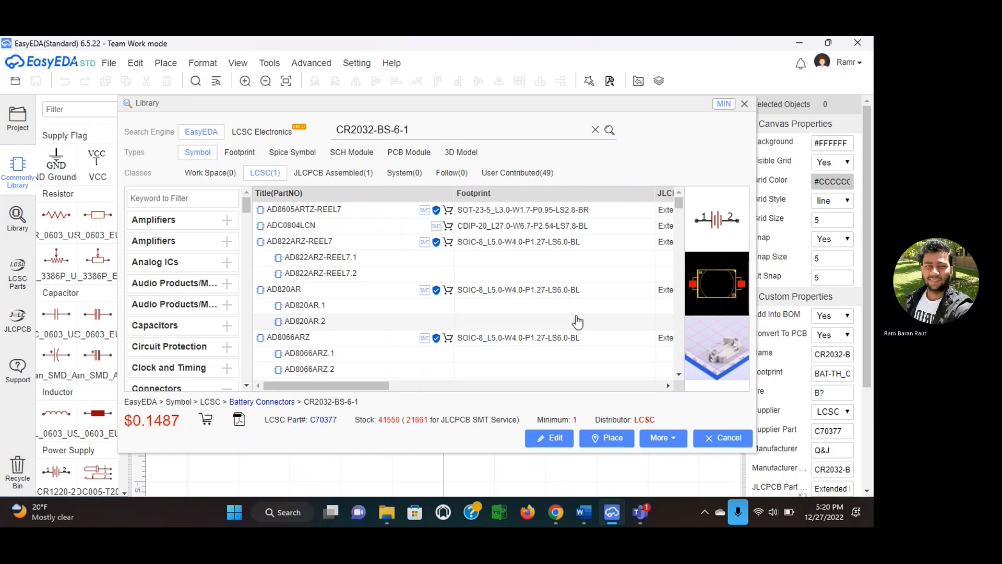
- Rerun the library search for CR2032-BS-6-1 and select the Q&J part from the LCSC results
triple_click(491, 130)
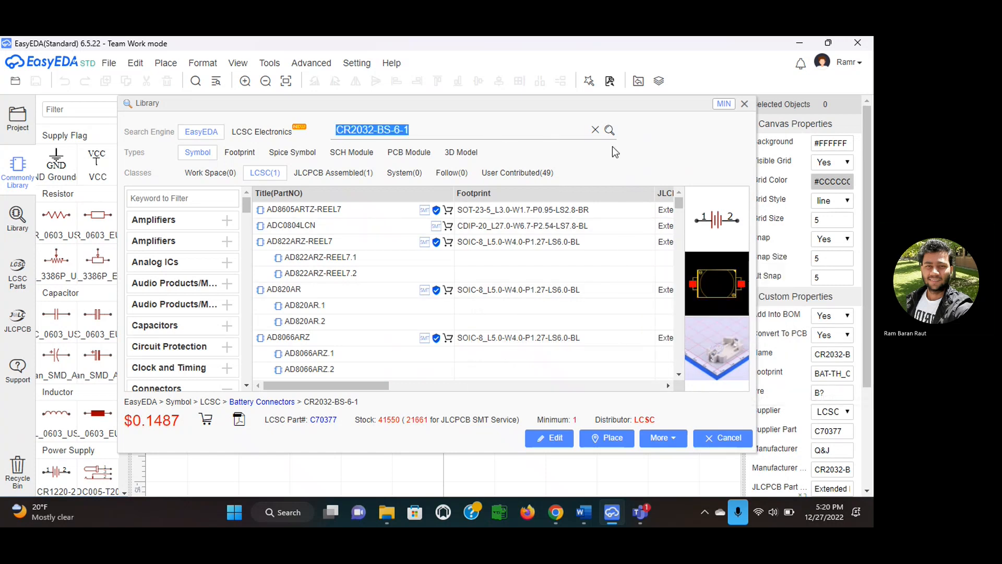
click(610, 130)
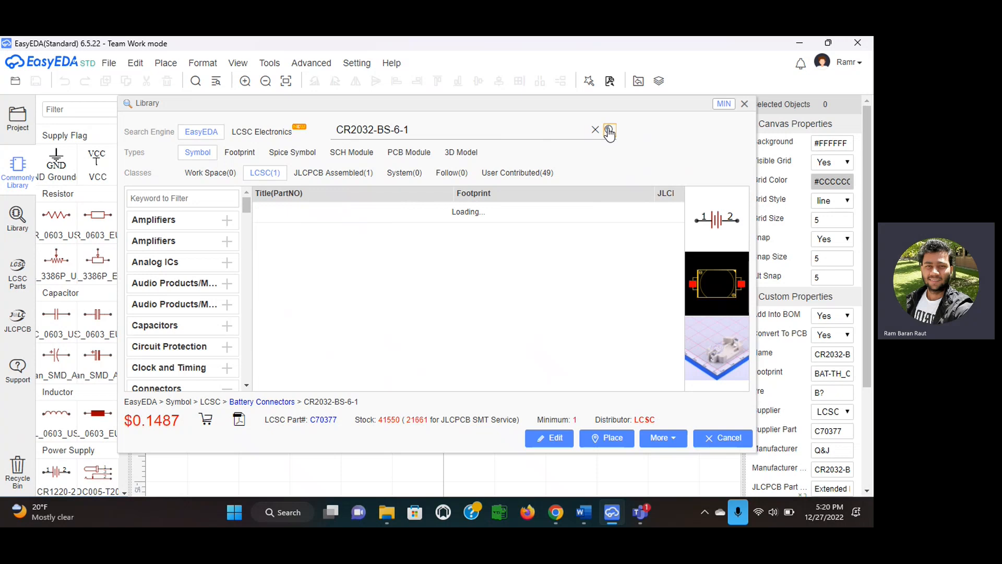
click(499, 211)
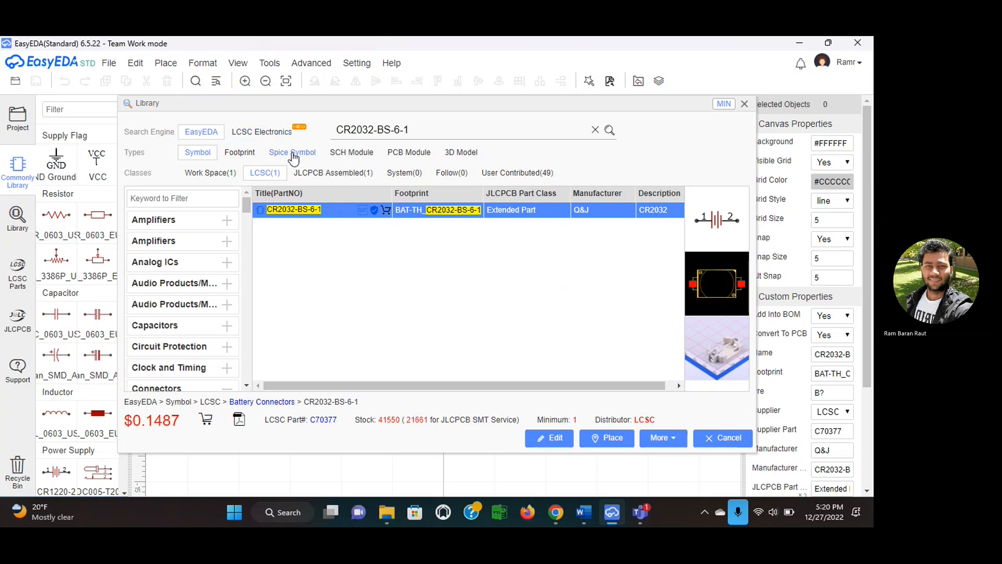
- Place the CR2032-BS-6-1 battery holder upright to the right of the buzzer in the rainsensor2 schematic, and shift it slightly toward the buzzer
click(744, 107)
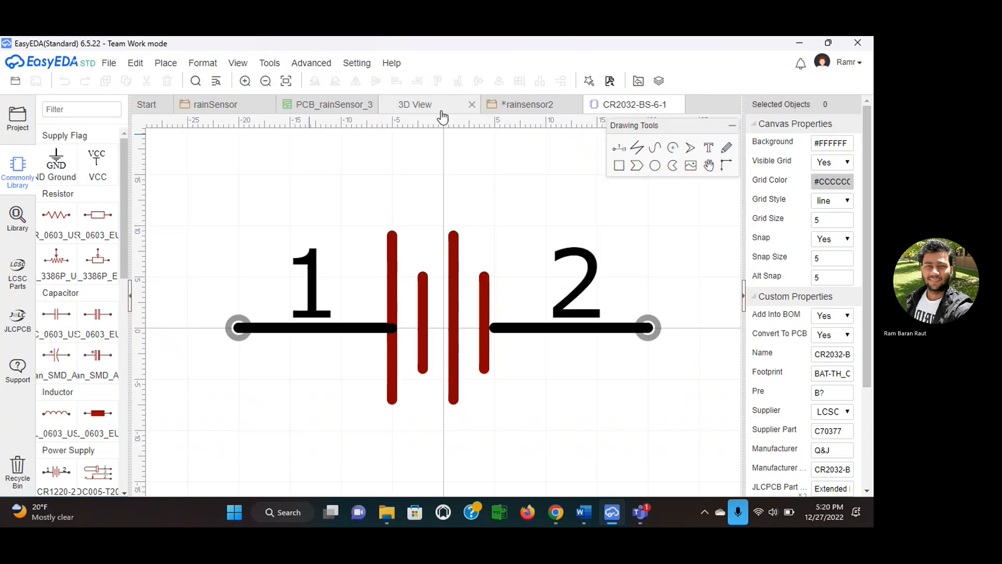
click(500, 108)
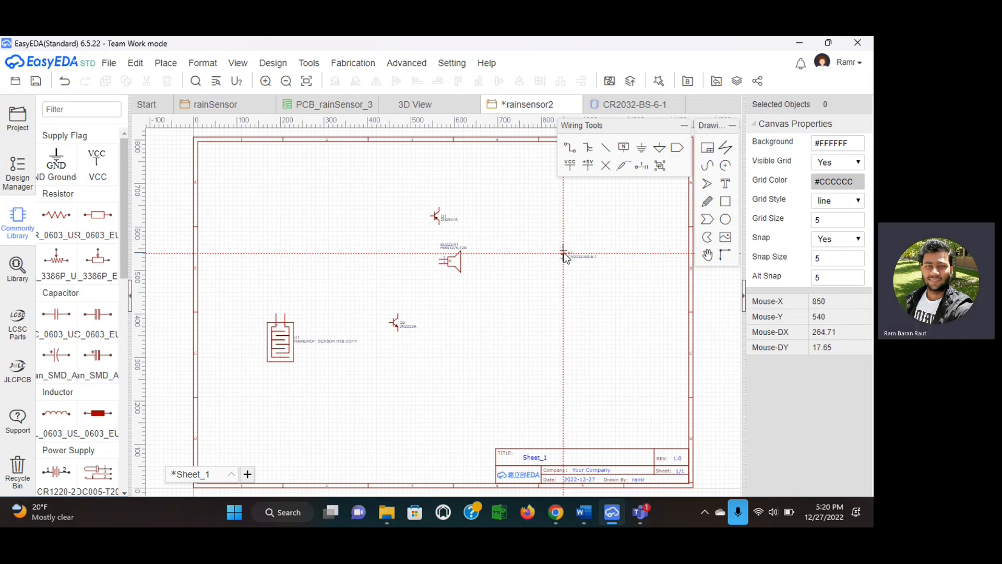
click(565, 256)
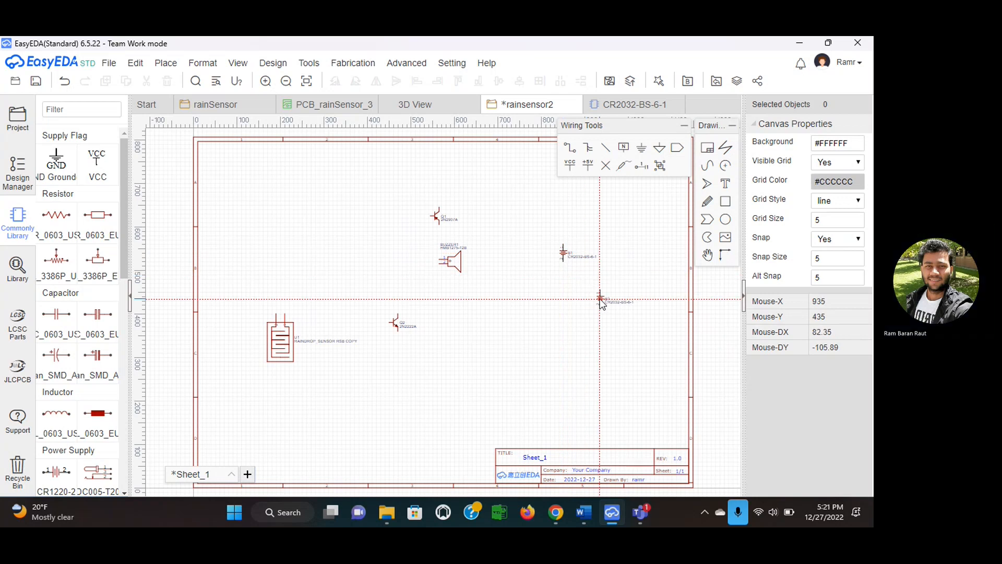
key(Escape)
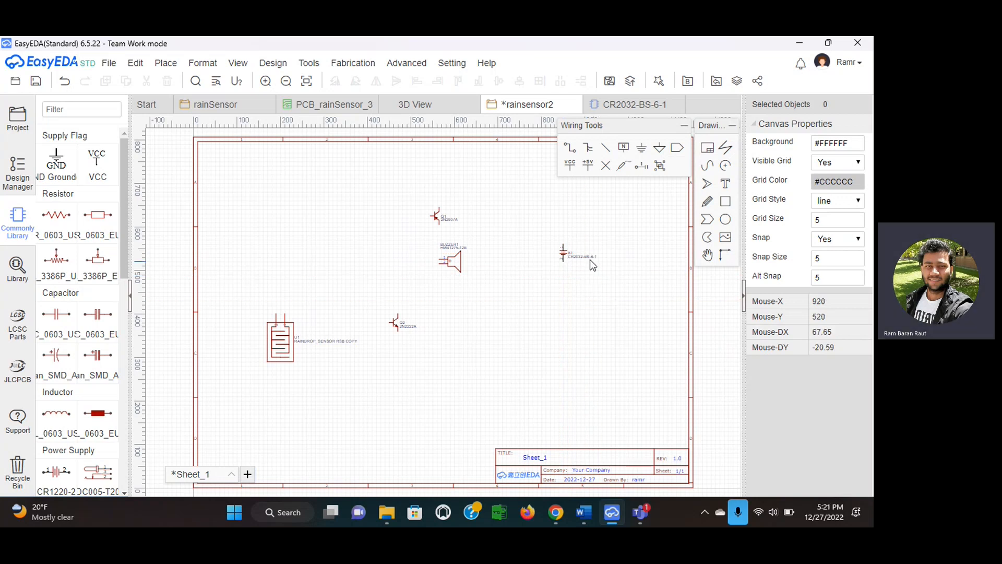
mouse_move(566, 254)
mouse_down()
mouse_move(528, 255)
mouse_move(549, 254)
mouse_up()
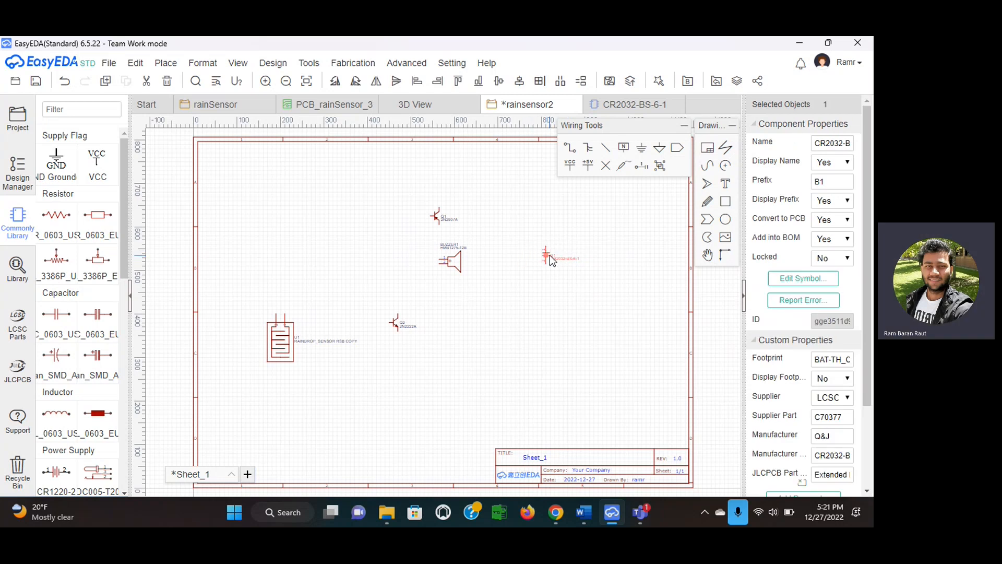
click(557, 273)
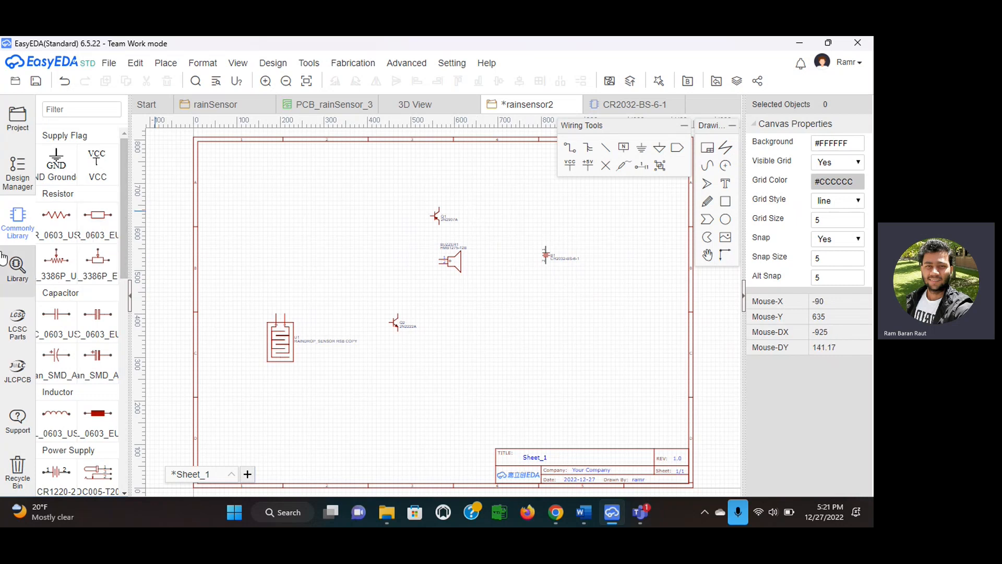
- Open the component library and list the LCSC High power surface mount resistance parts in the Resistors category
click(16, 269)
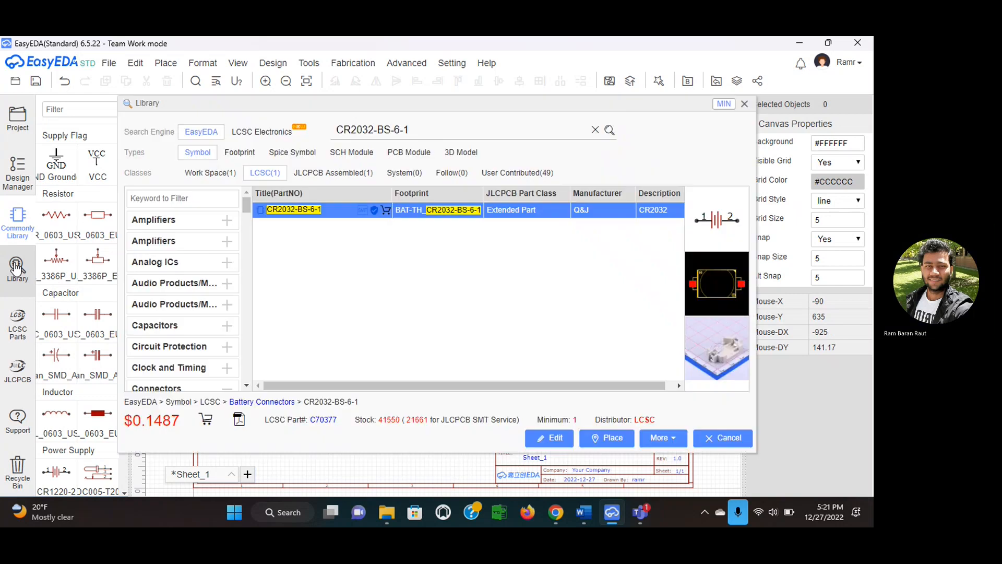
click(418, 130)
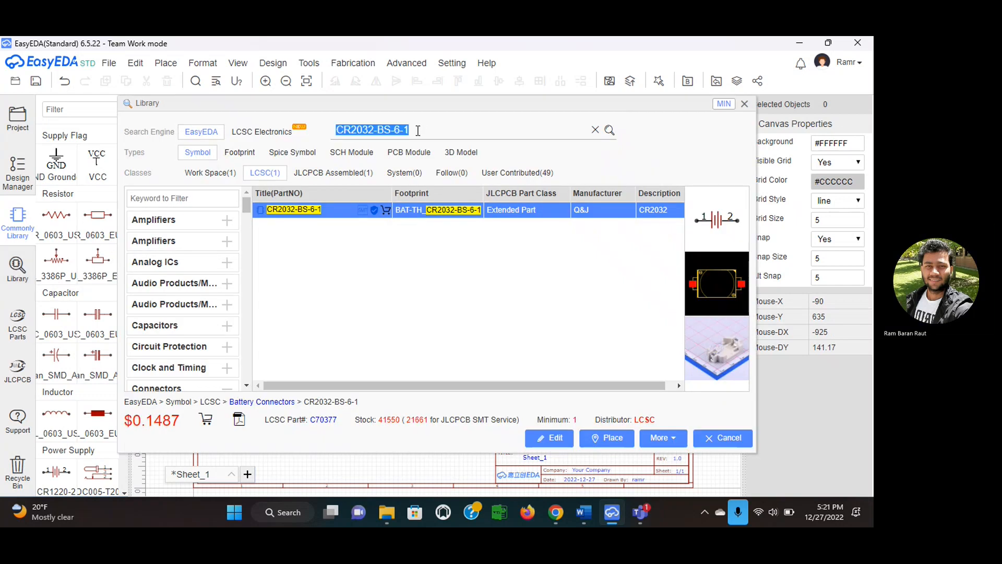
click(419, 130)
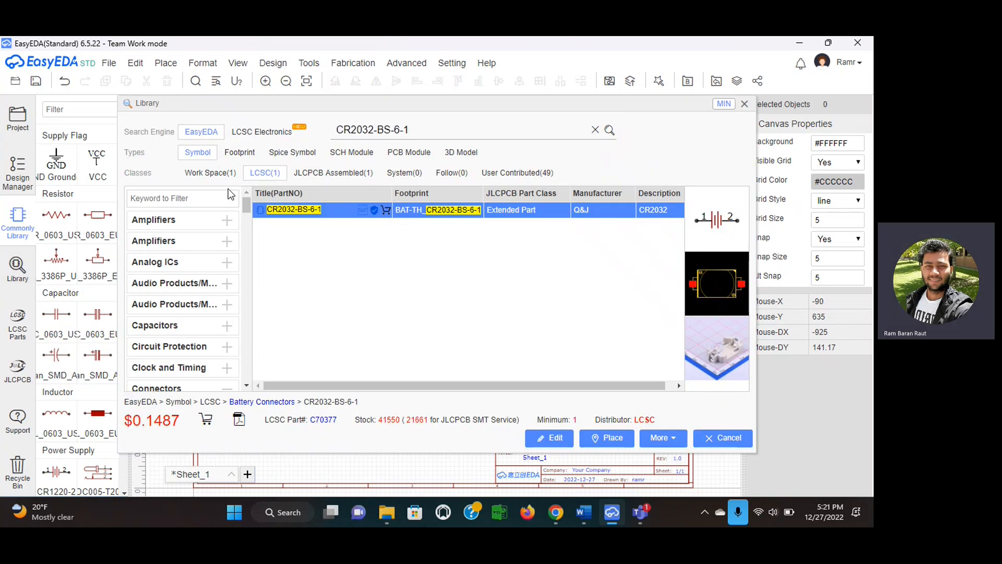
scroll(193, 276, down, 10)
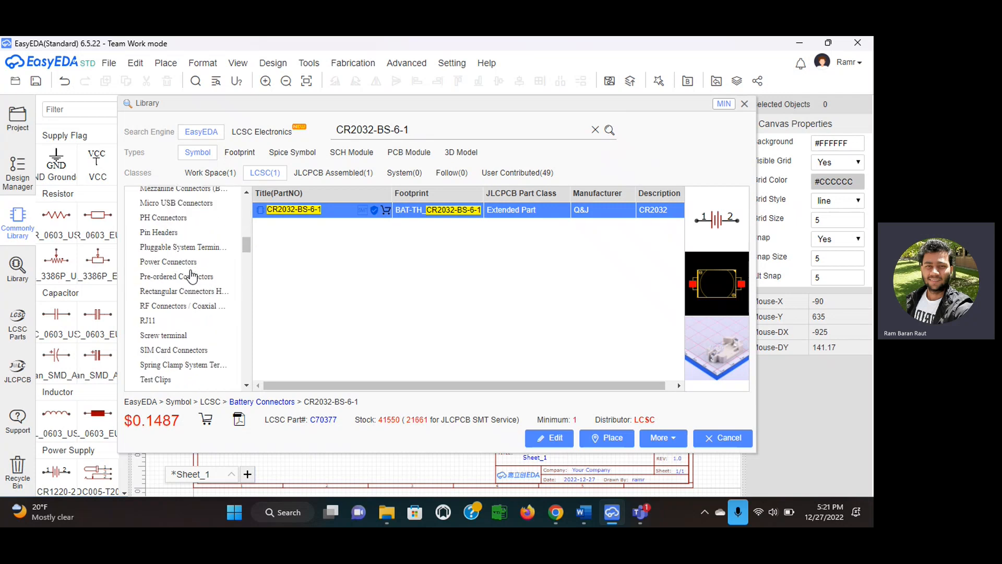
scroll(192, 275, down, 5)
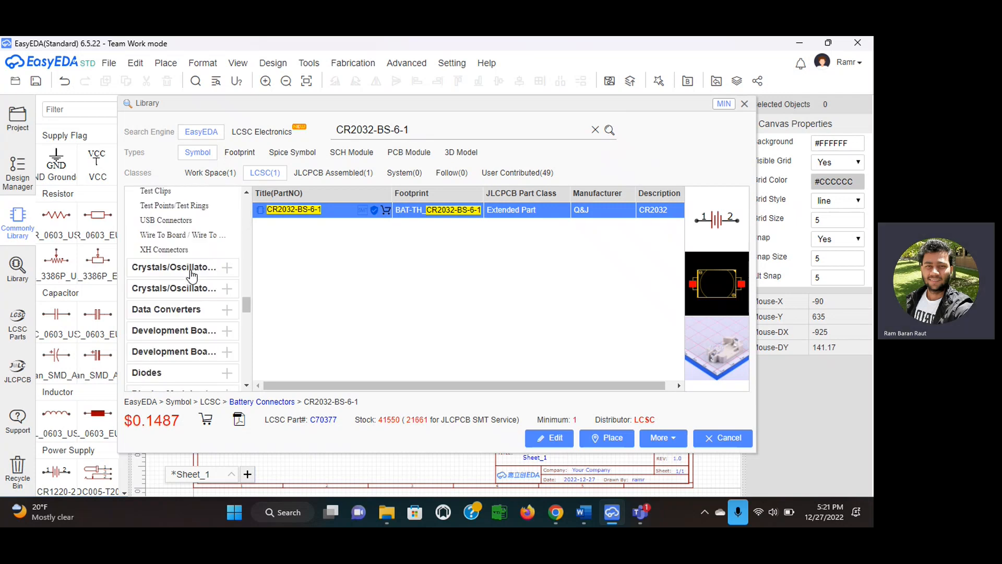
scroll(193, 275, down, 10)
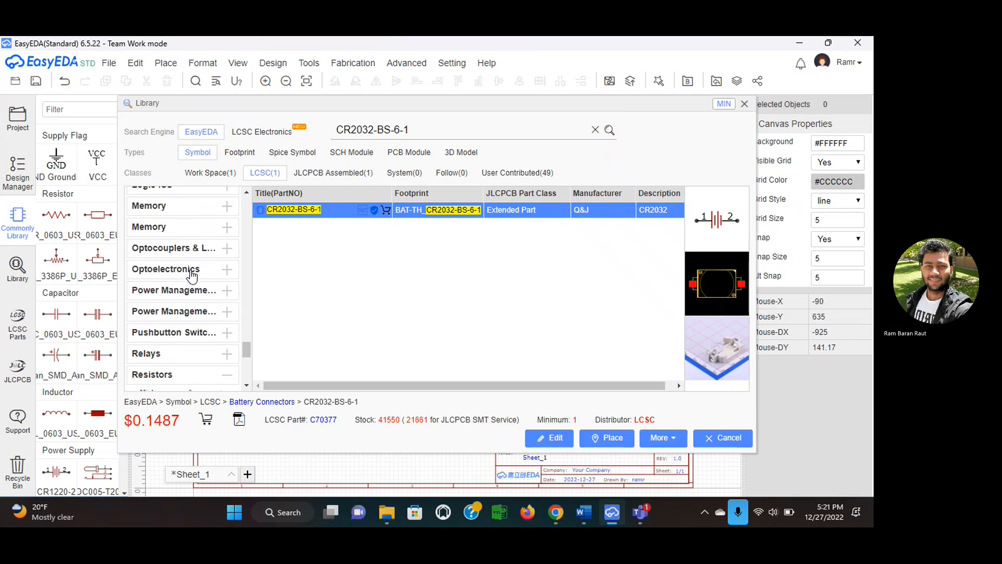
scroll(193, 275, down, 5)
scroll(192, 275, up, 2)
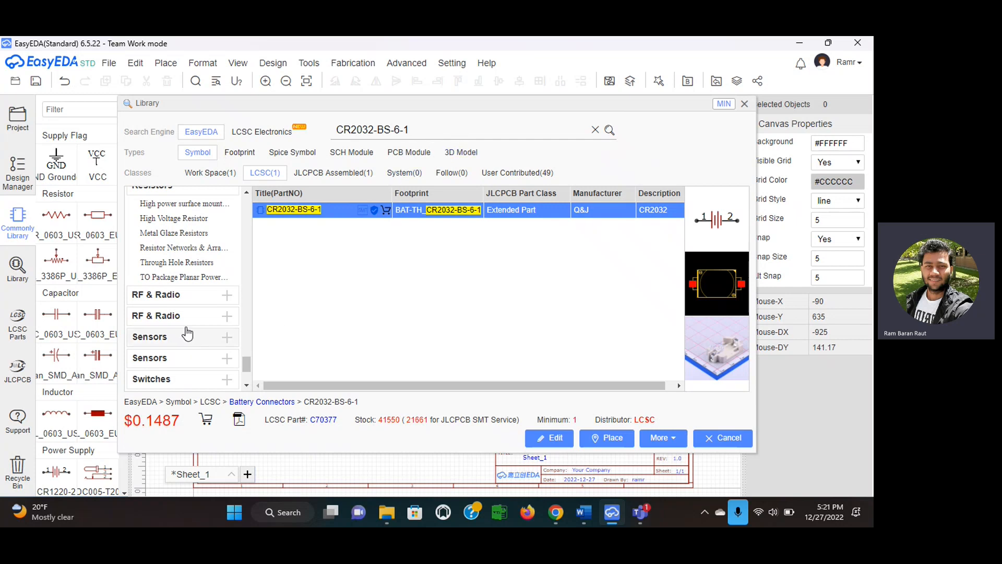
scroll(189, 329, up, 1)
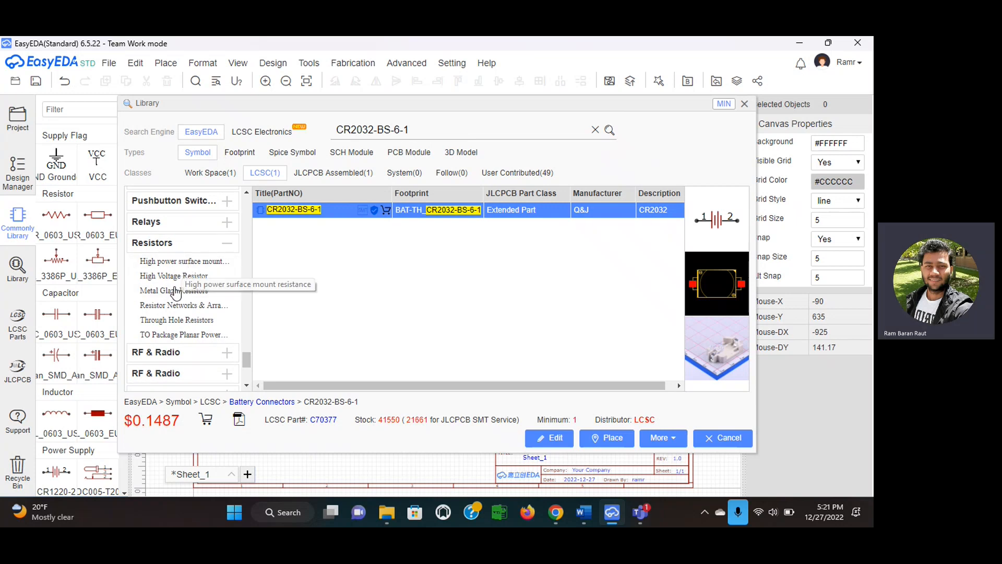
click(178, 264)
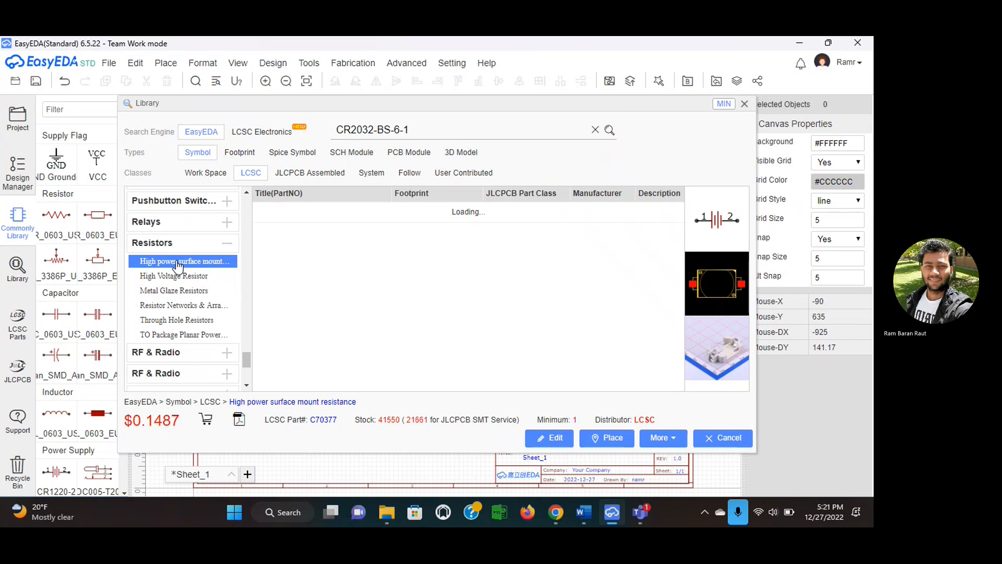
- Replace the library search keyword with resistor and run the search
click(595, 131)
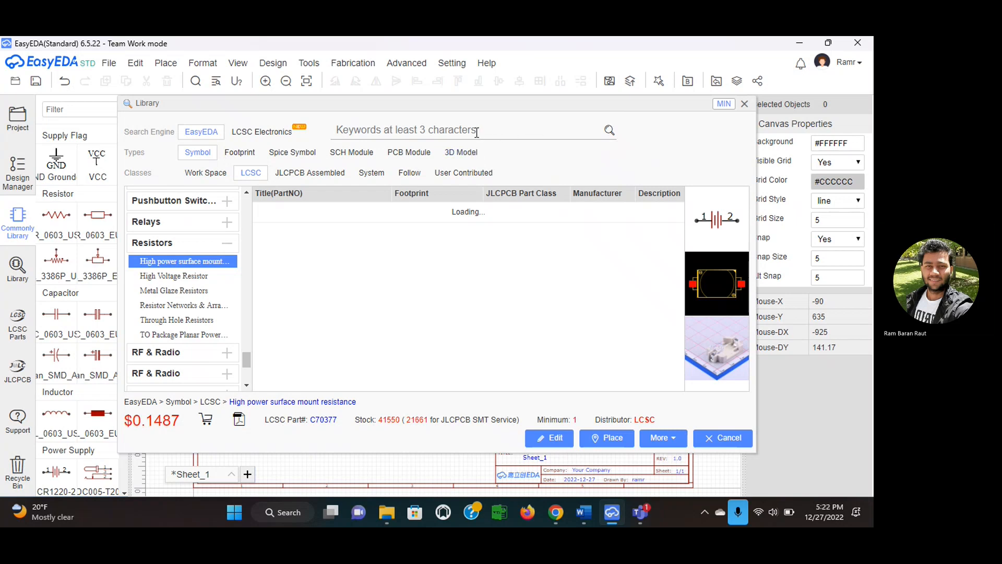
text(resi)
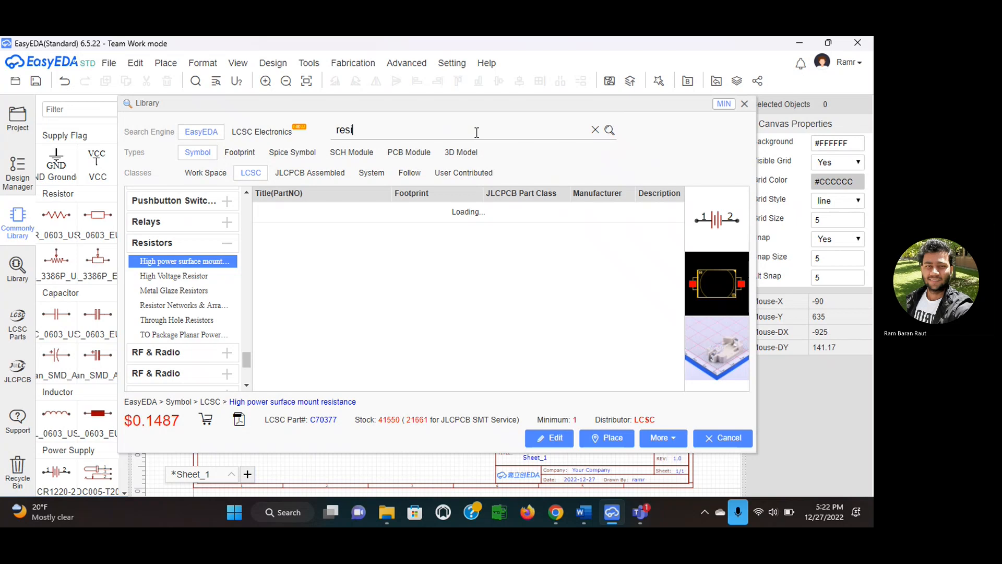
text(stor)
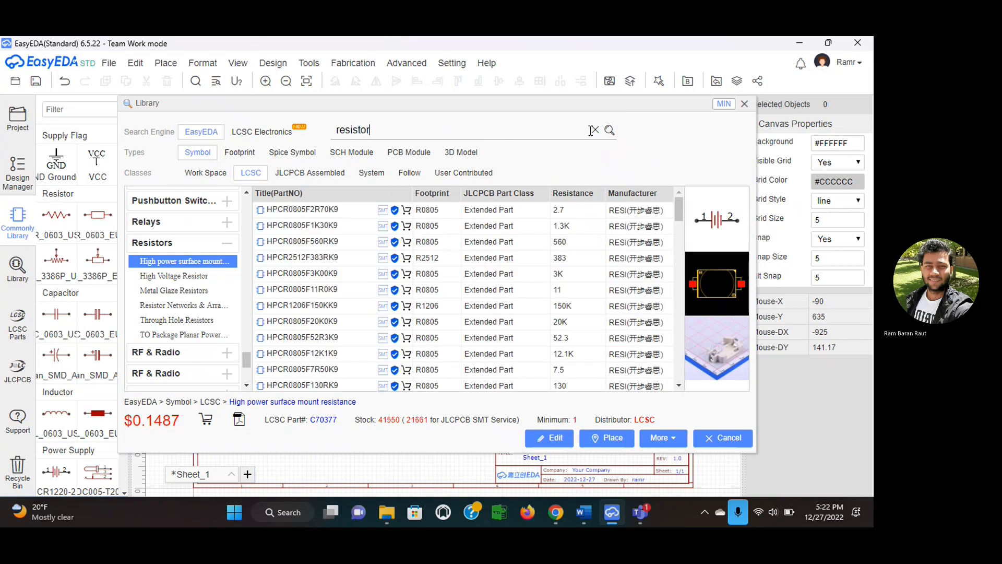
click(610, 130)
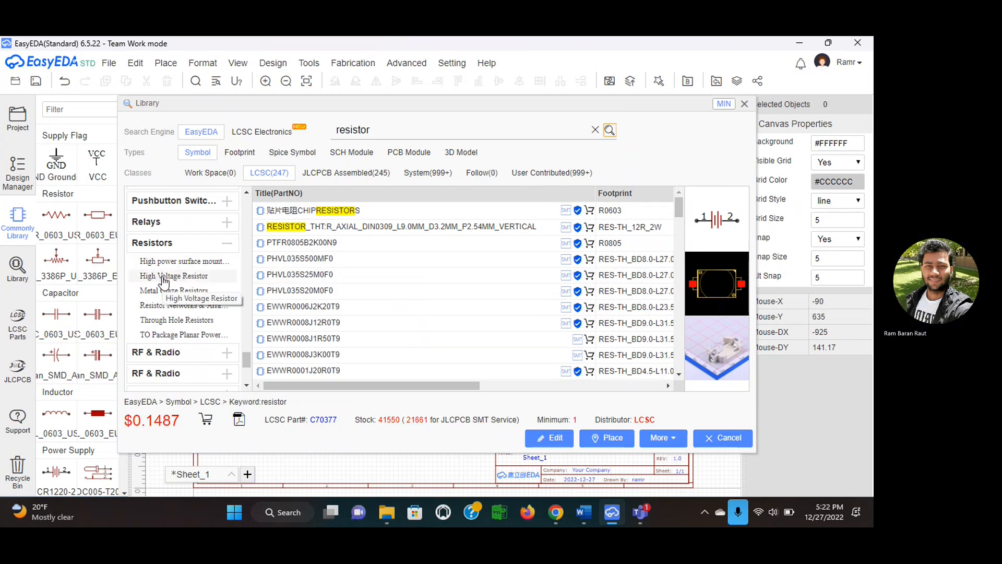
- Look through the LCSC Through Hole Resistors and High Voltage Resistor lists for a suitable resistor
click(167, 321)
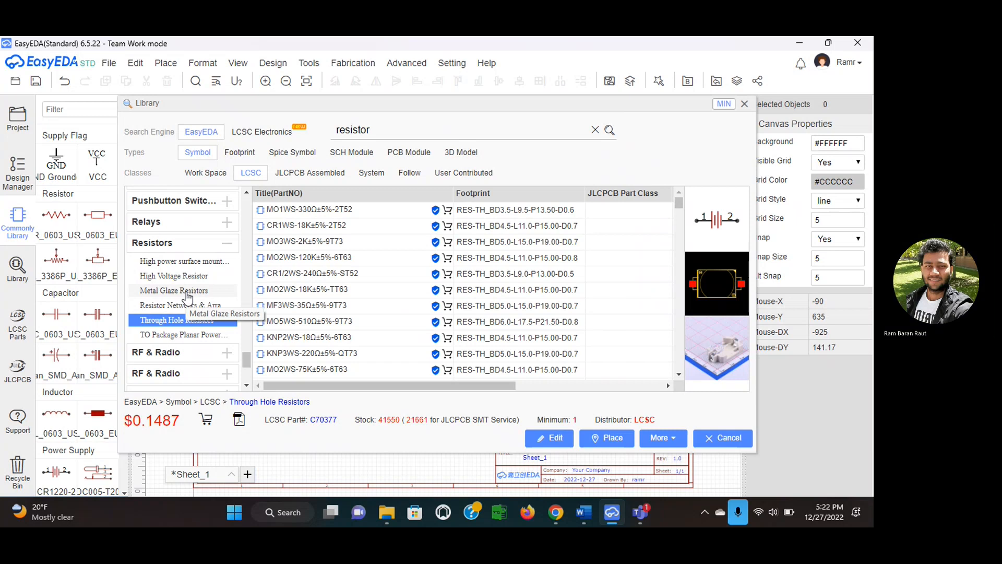
click(177, 276)
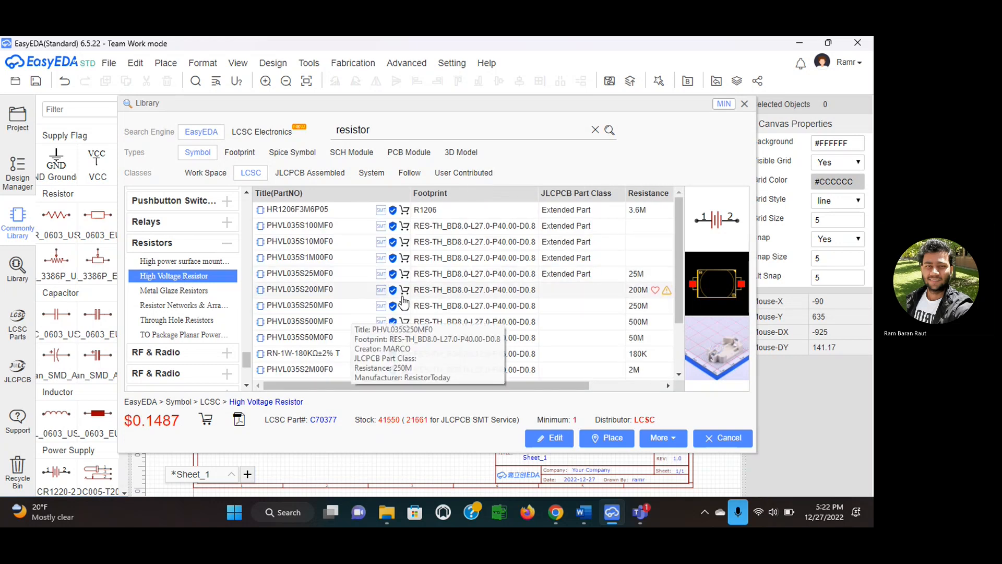
scroll(483, 284, down, 3)
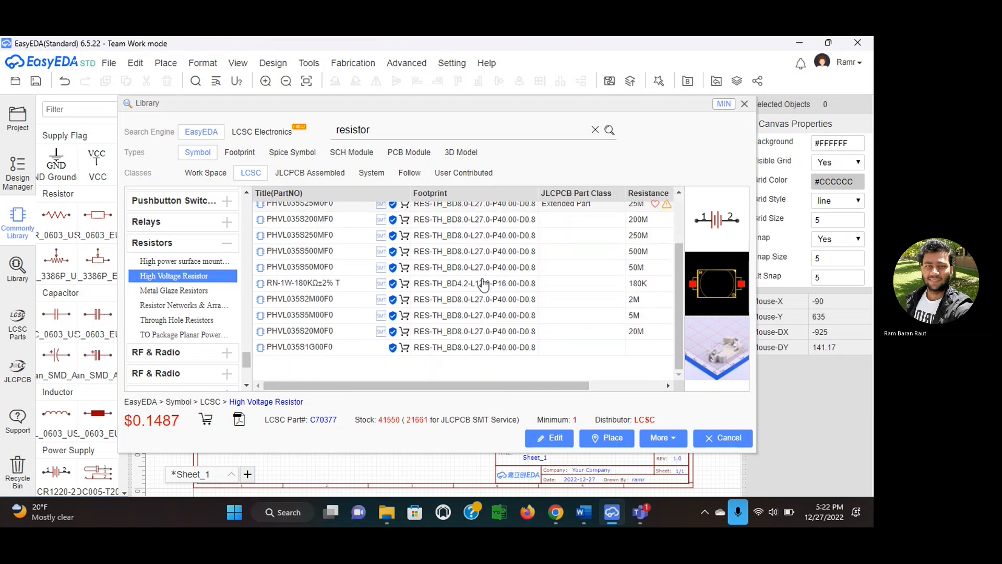
scroll(484, 285, up, 3)
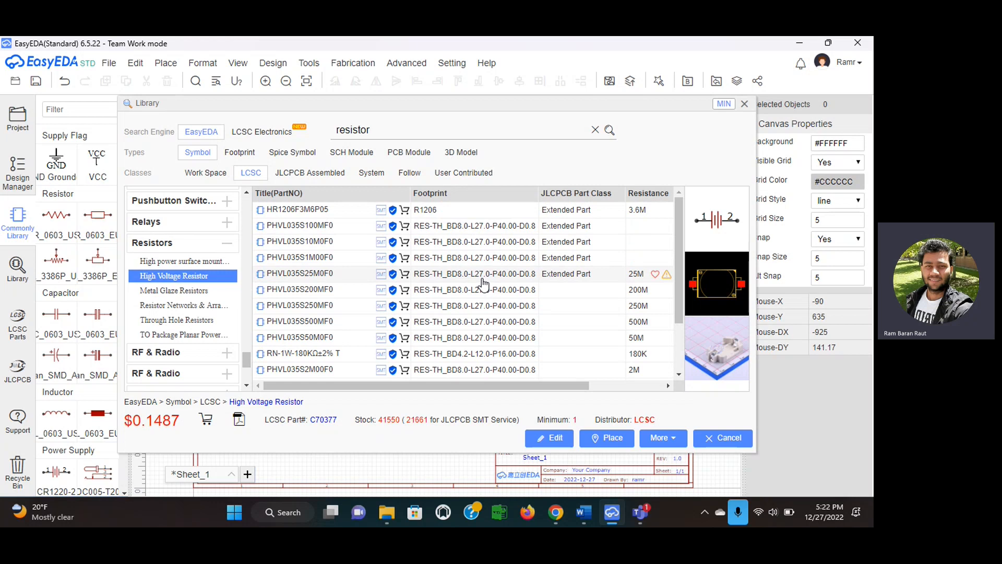
scroll(484, 285, down, 3)
scroll(484, 285, up, 3)
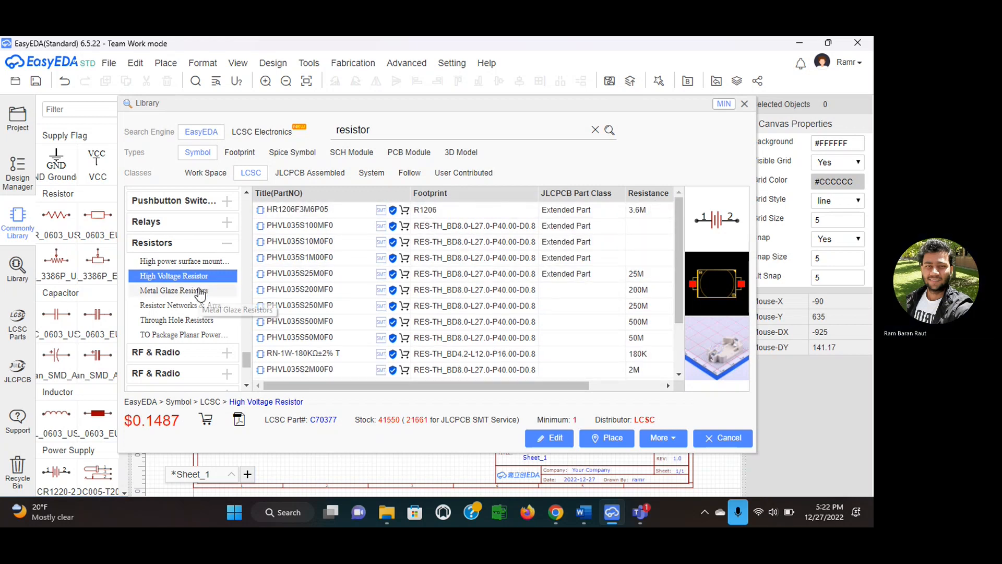
- Preview the 10 K 5% part in Resistor Networks & Arrays (TH), and recheck the High Voltage Resistor list
click(174, 306)
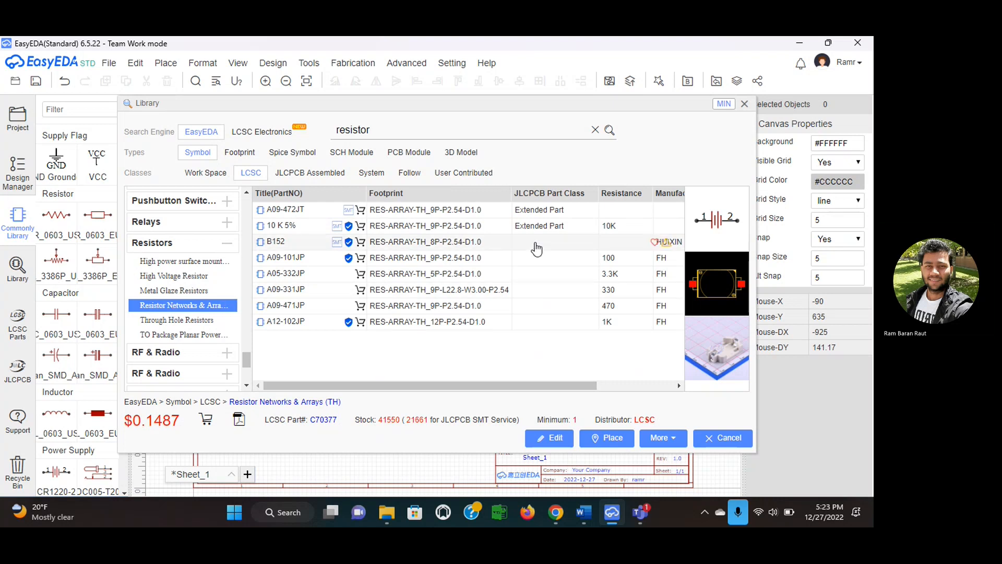
click(607, 230)
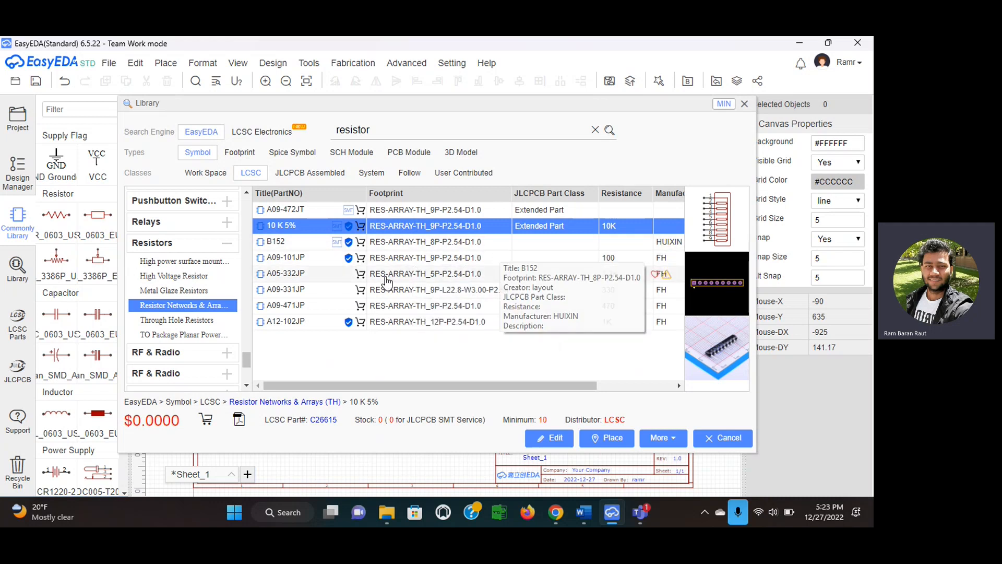
click(200, 279)
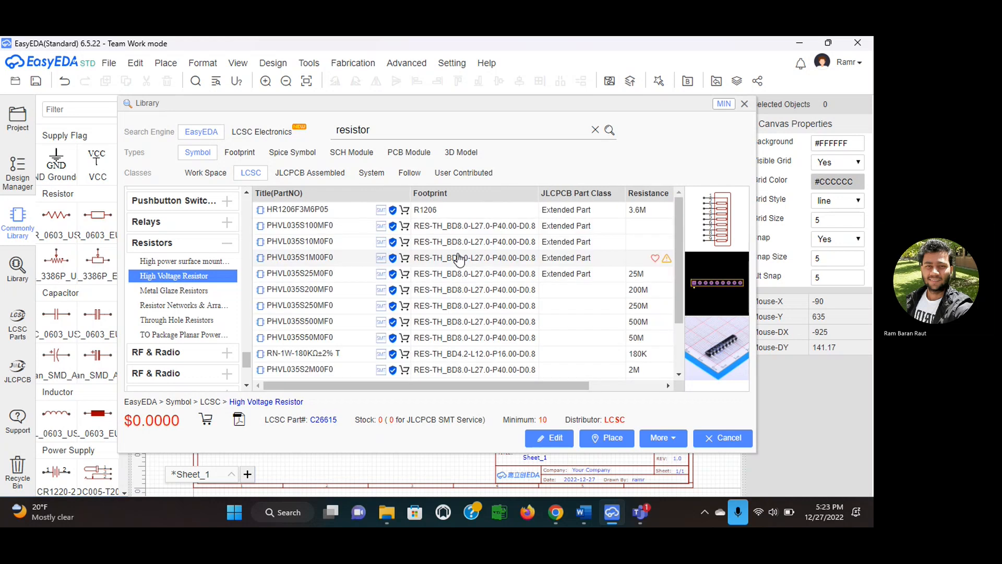
scroll(431, 261, down, 2)
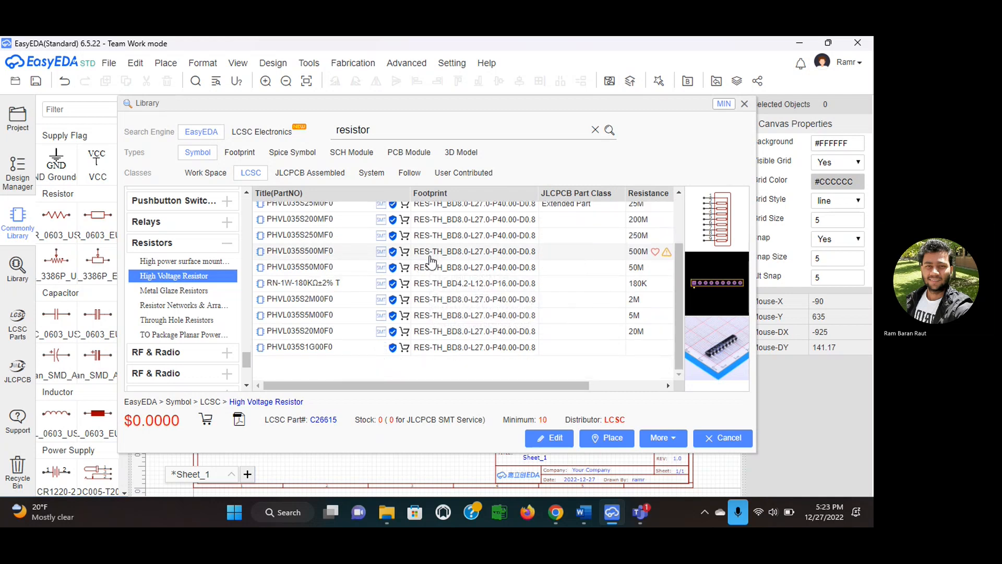
scroll(431, 261, up, 2)
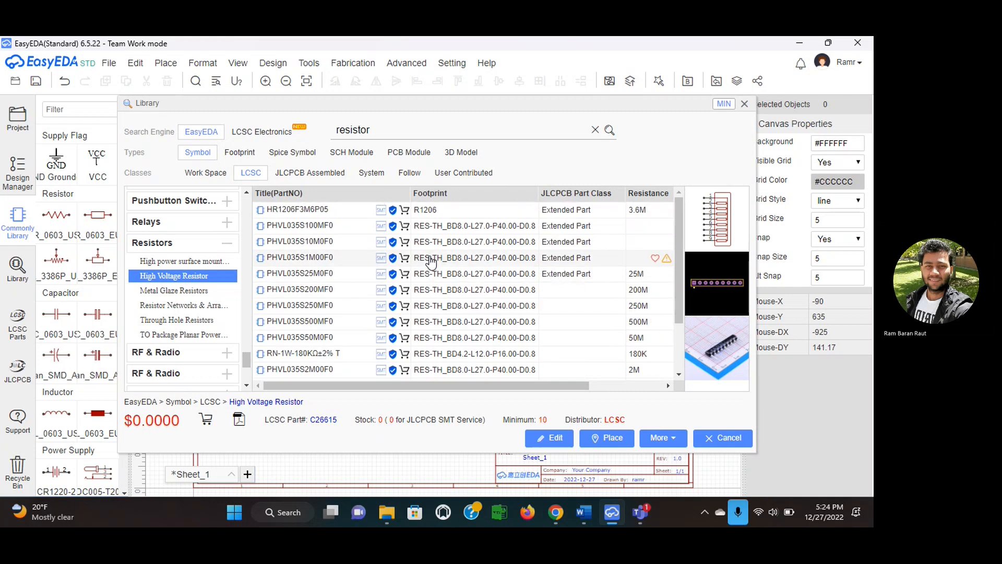
click(176, 308)
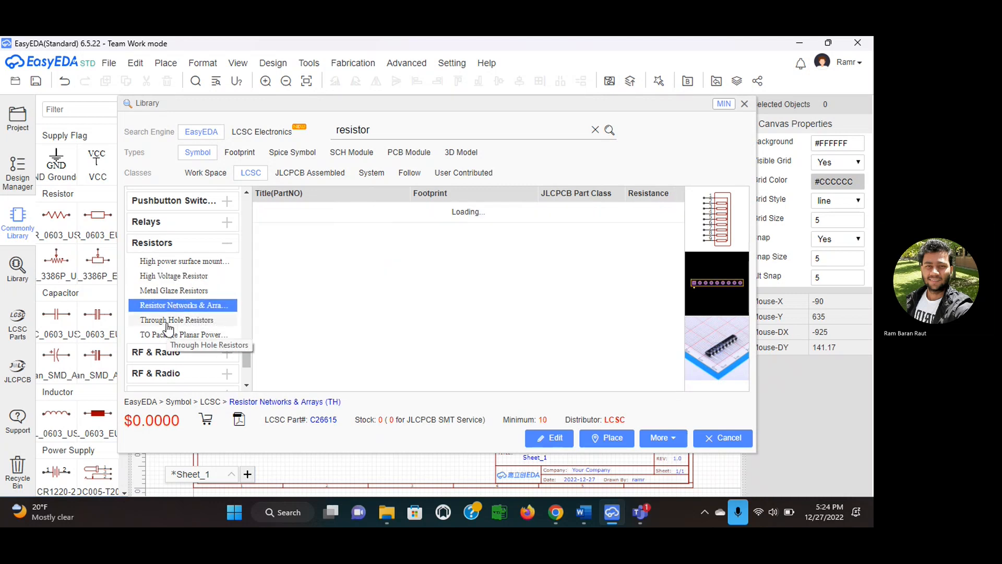
- Browse the Through Hole Resistors list and preview the MF1/8W-0Ω±1%T52 resistor
click(173, 323)
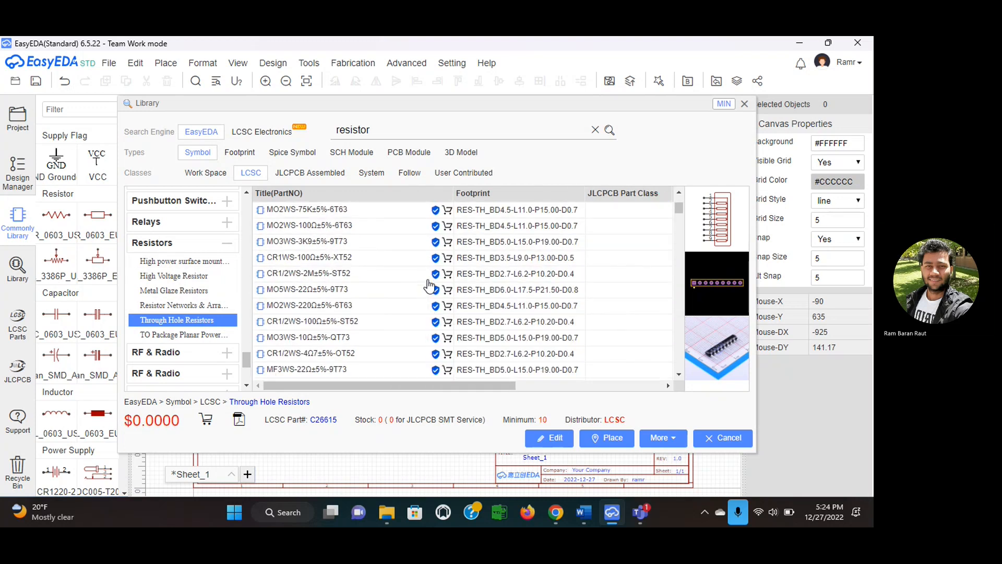
scroll(433, 288, down, 5)
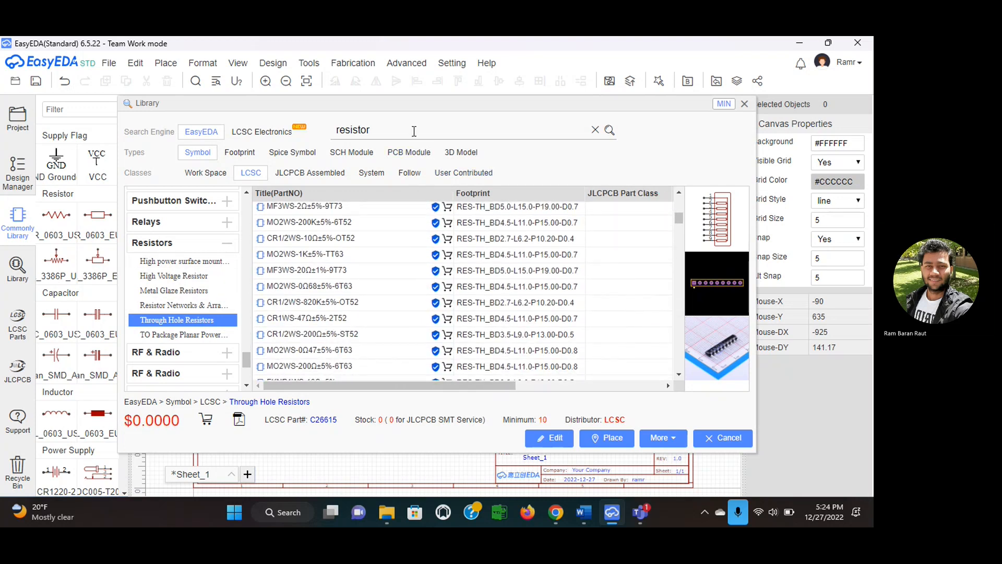
scroll(410, 285, down, 5)
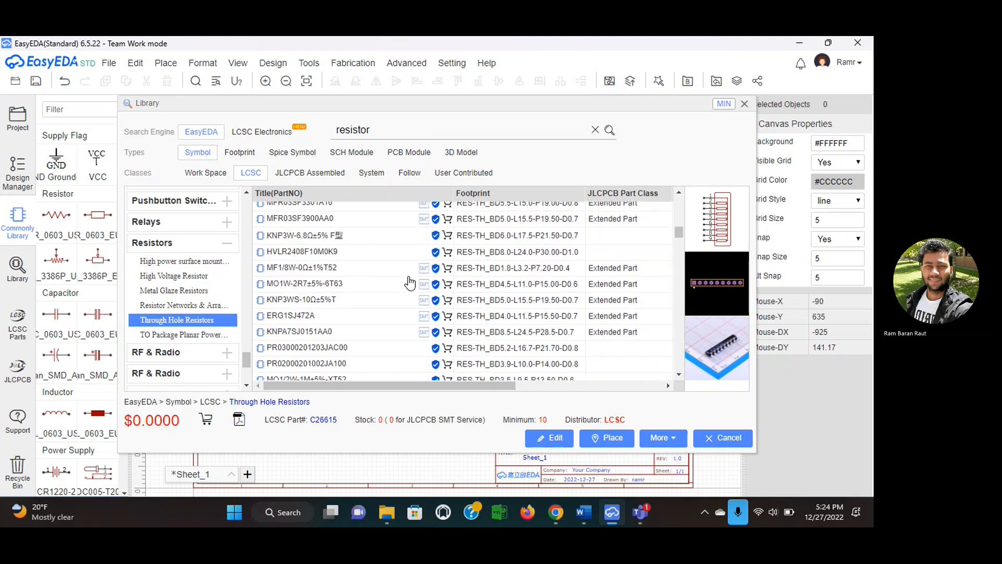
scroll(410, 282, up, 1)
click(409, 271)
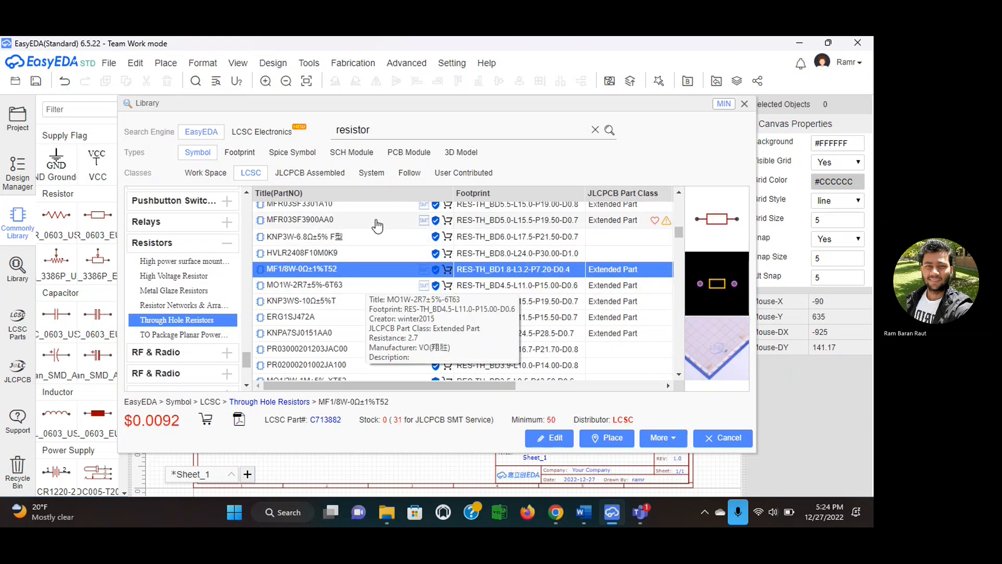
scroll(426, 238, up, 2)
scroll(426, 238, up, 5)
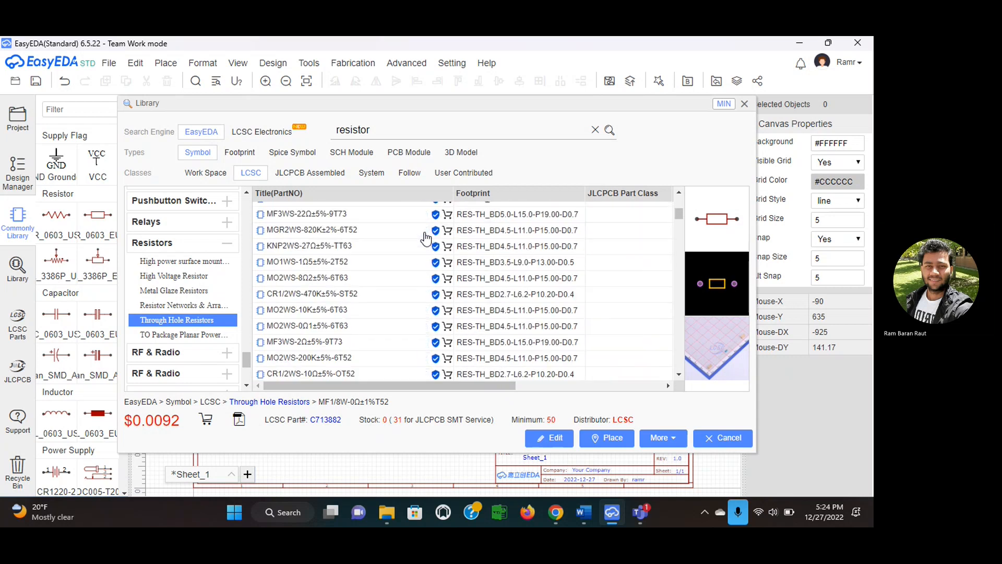
scroll(426, 238, right, 1)
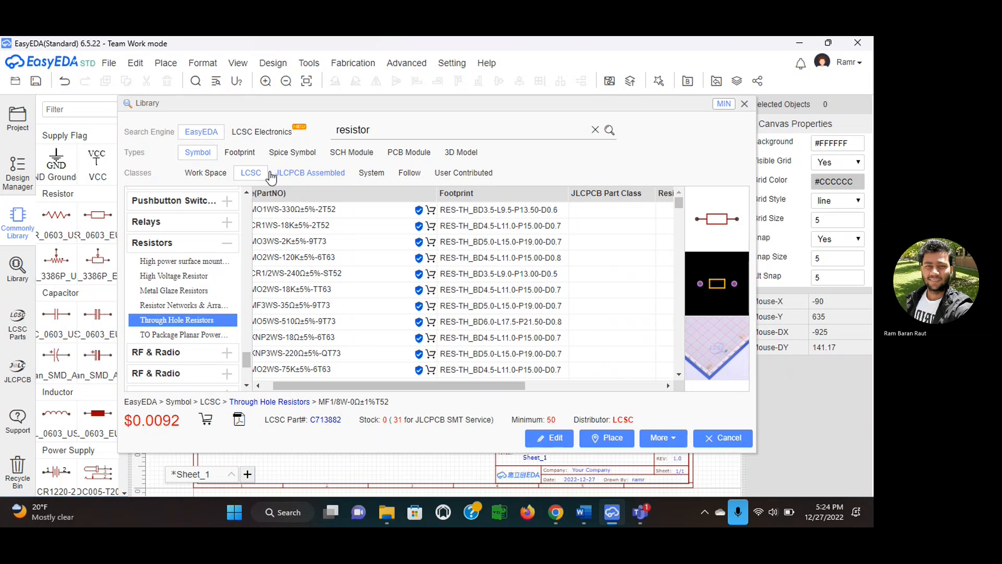
- Check the Work Space, JLCPCB Assembled and System symbol classes, and return to the LCSC class
click(214, 175)
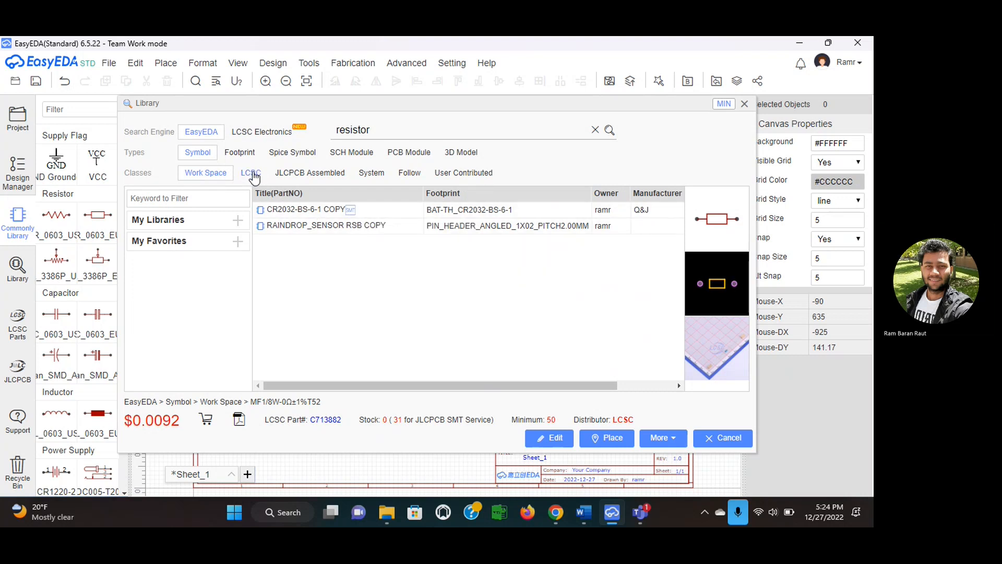
click(252, 174)
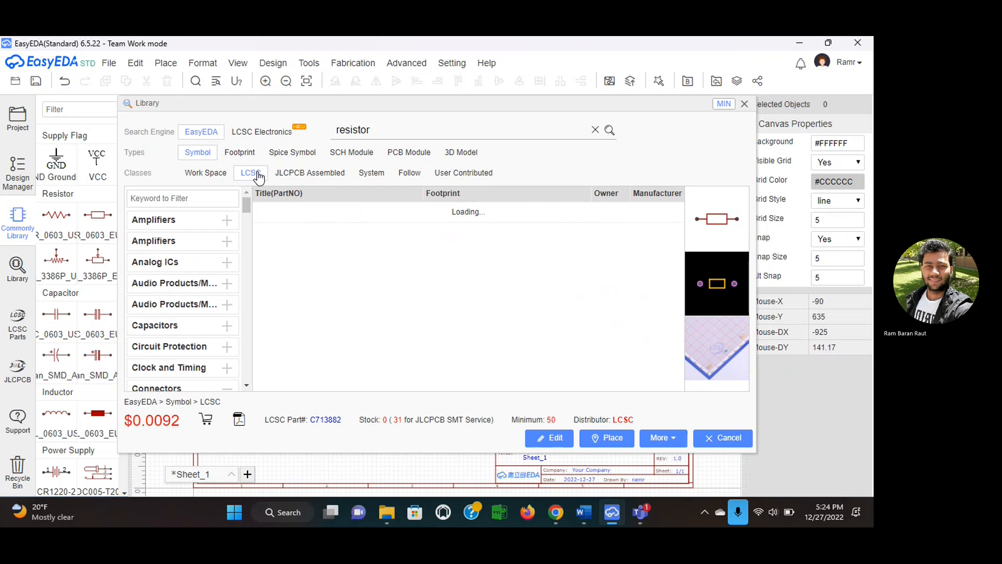
click(313, 174)
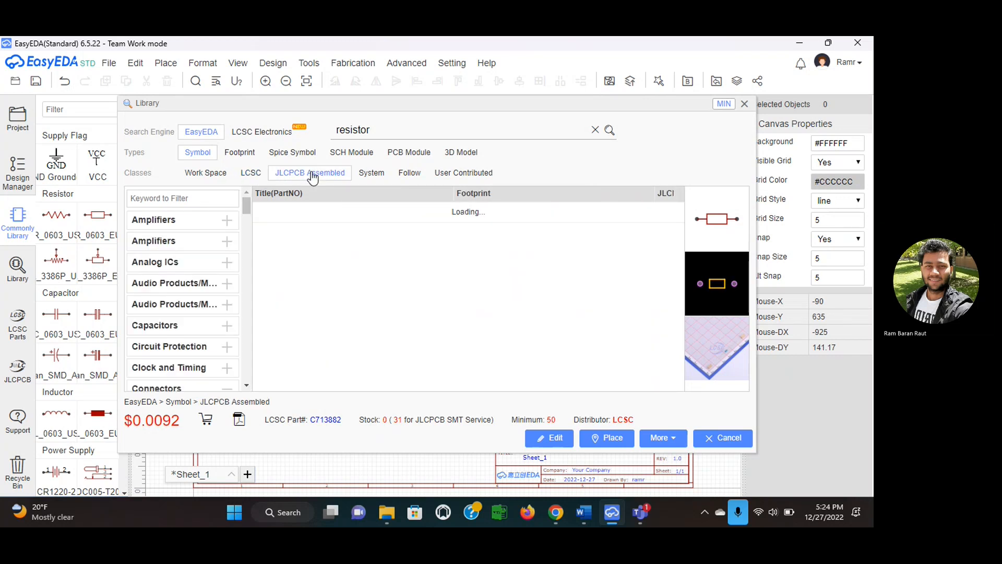
click(369, 177)
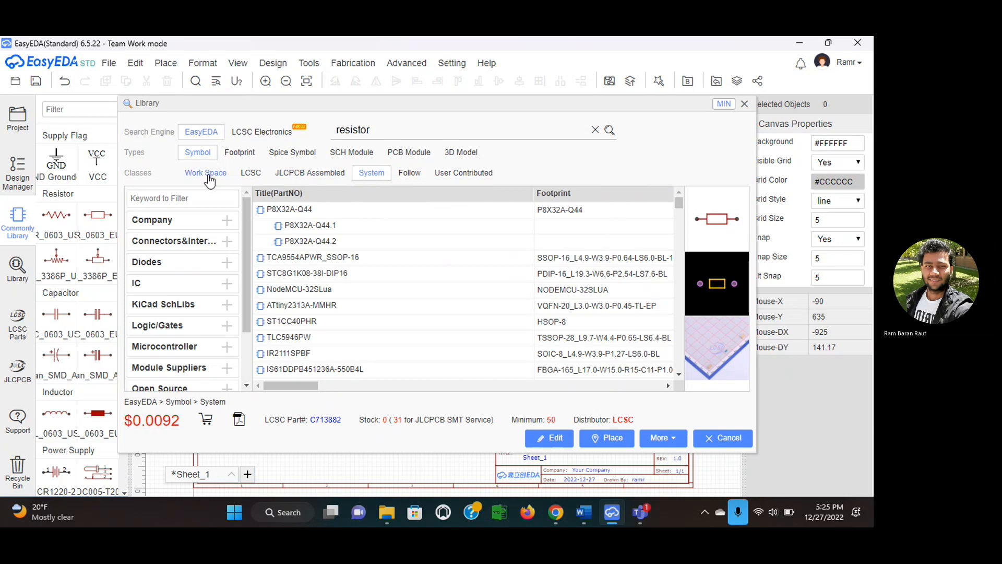
click(249, 174)
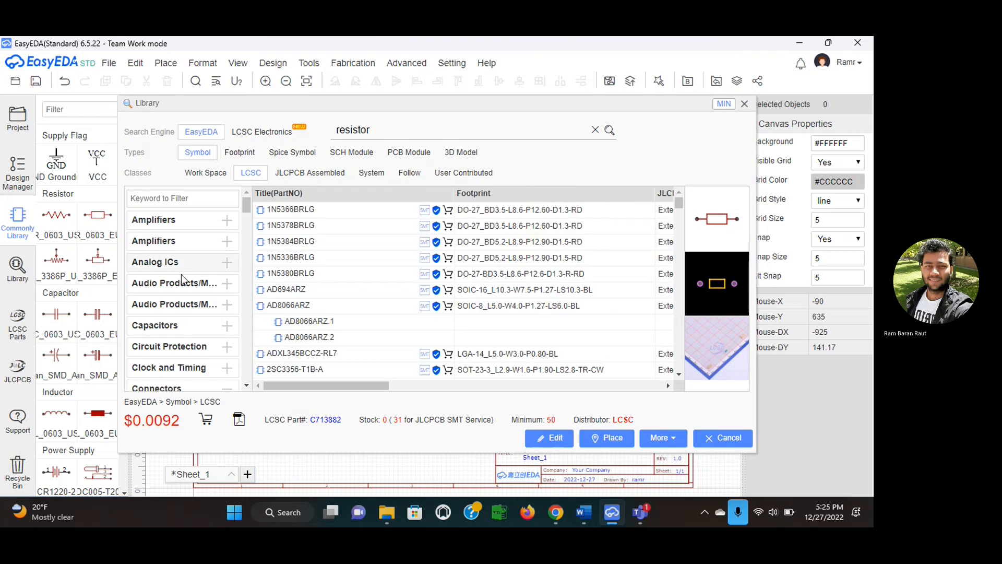
- Open the Film Capacitors list under Capacitors in the LCSC symbol class and clear the search keyword
scroll(180, 276, down, 3)
scroll(180, 285, down, 10)
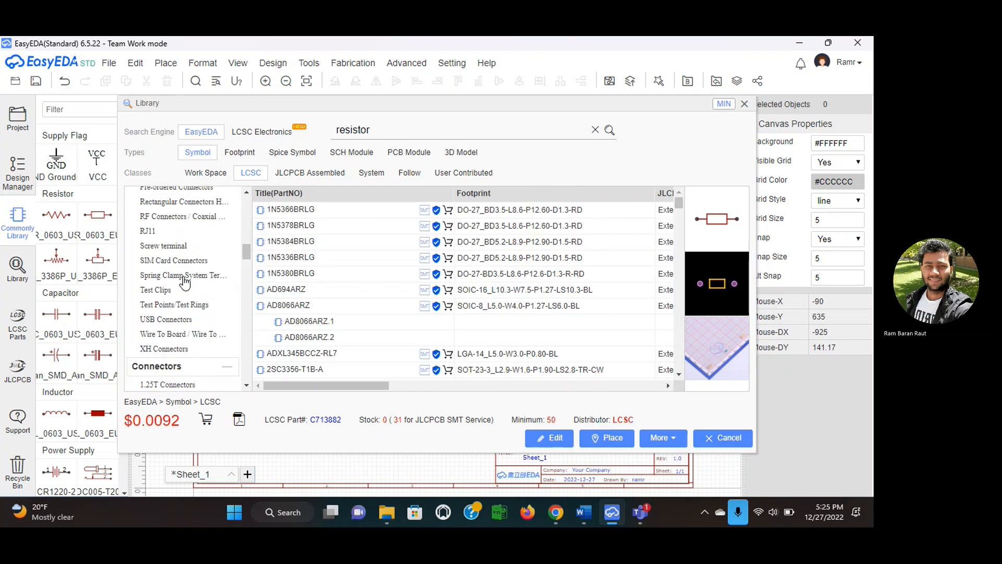
scroll(184, 282, up, 15)
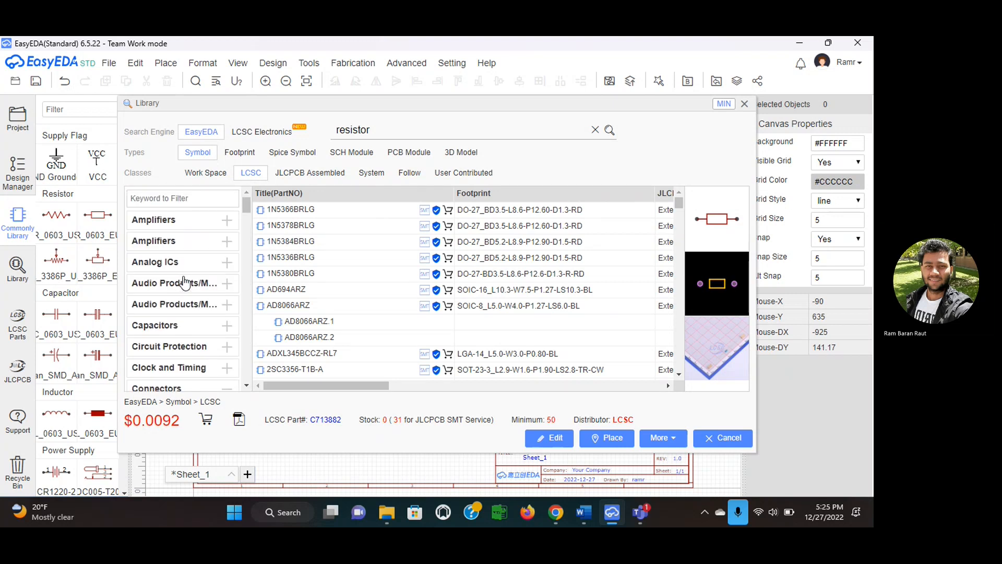
click(156, 326)
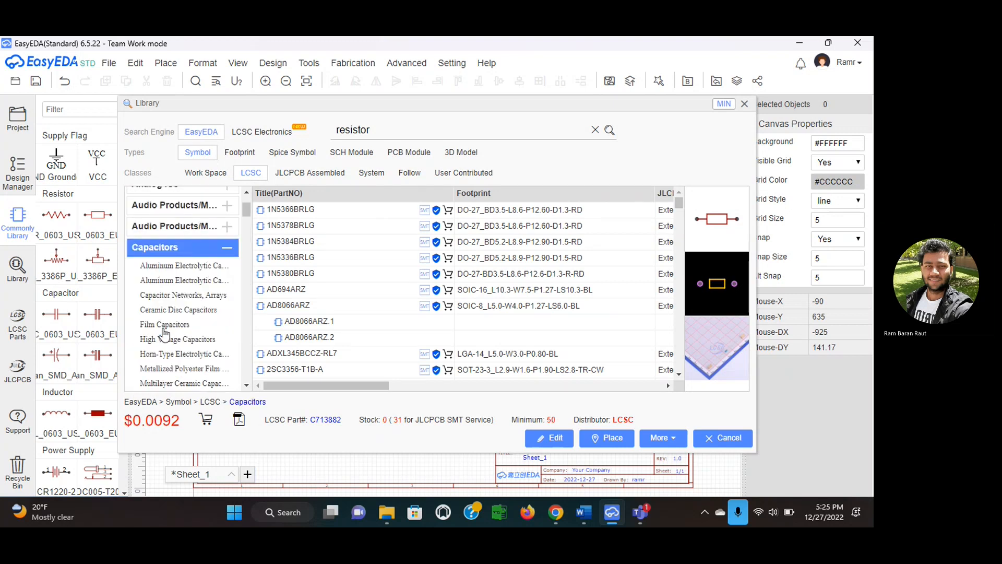
scroll(159, 332, down, 2)
scroll(174, 310, down, 1)
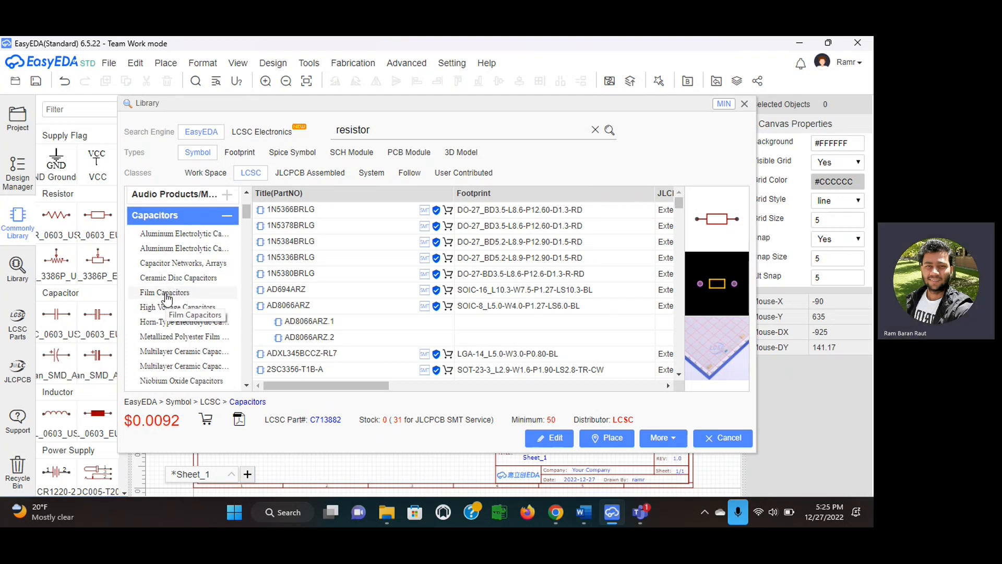
click(166, 296)
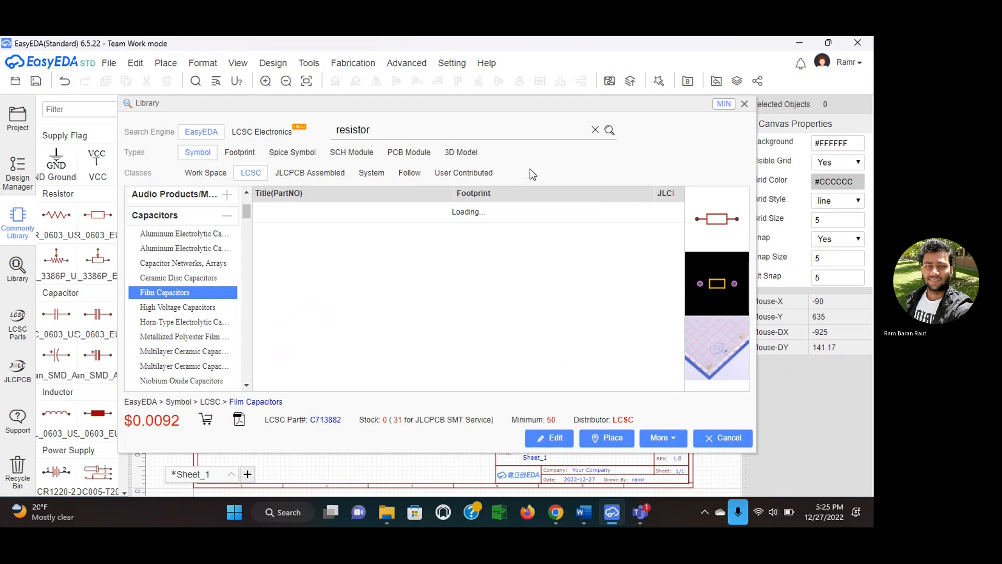
click(596, 131)
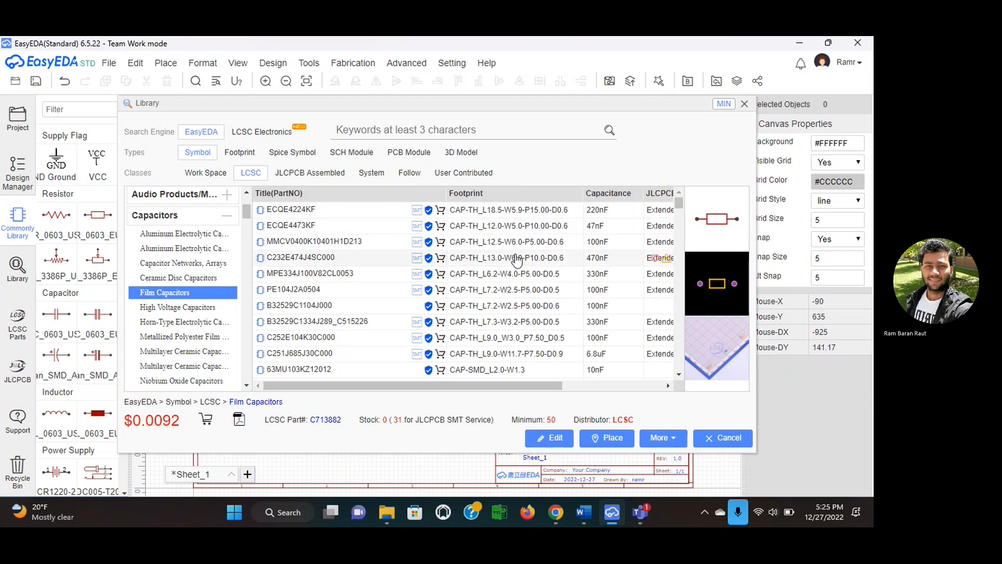
- Place one 10nF film capacitor 63MU103KZ12012 above and to the left of the buzzer in the rainsensor2 schematic
mouse_move(517, 260)
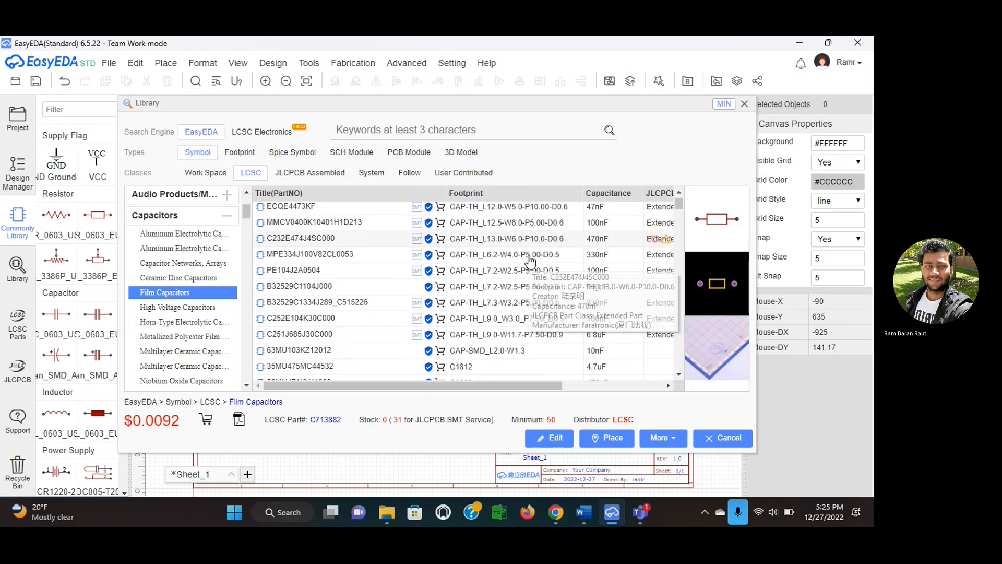
scroll(529, 277, down, 1)
scroll(529, 276, down, 2)
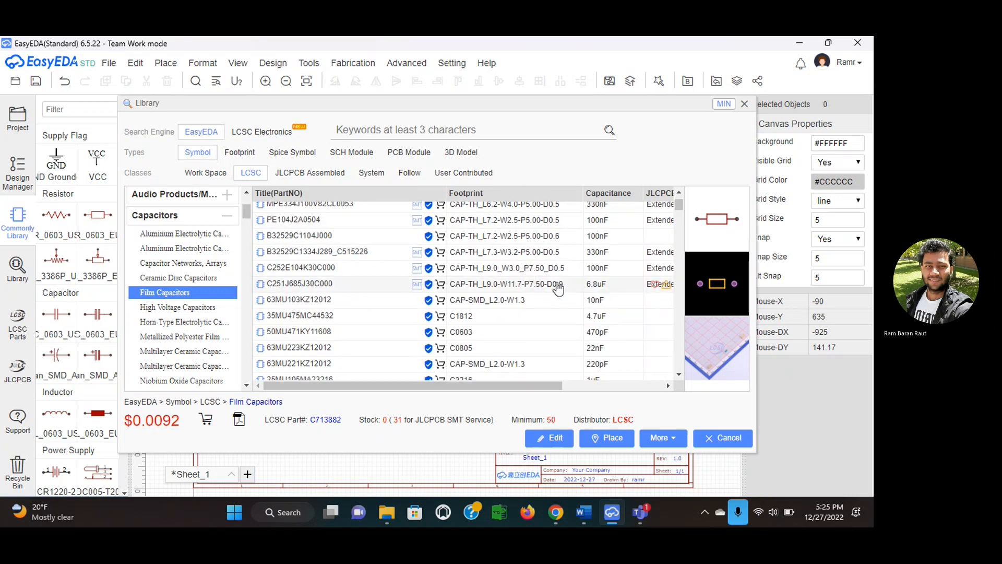
click(548, 307)
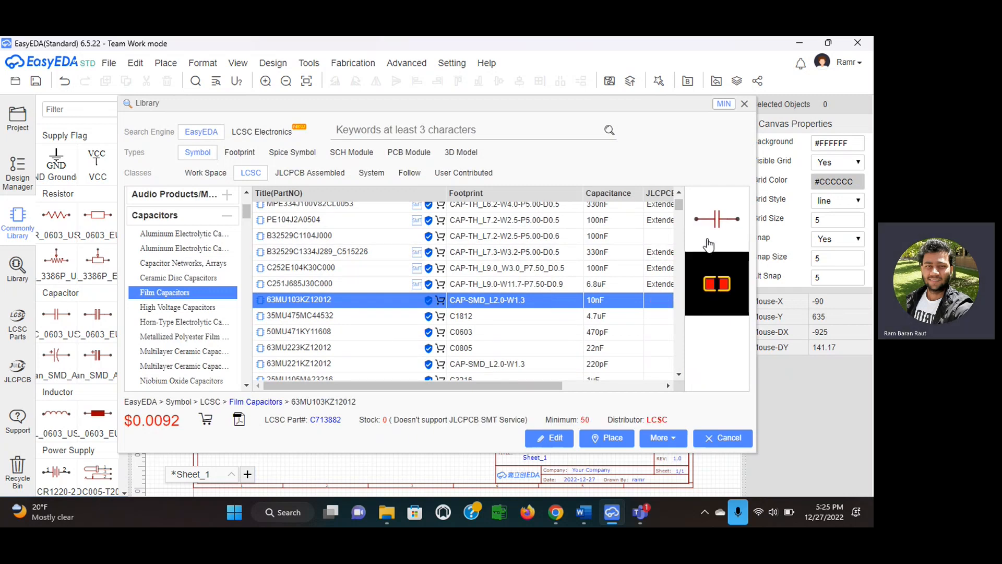
click(595, 439)
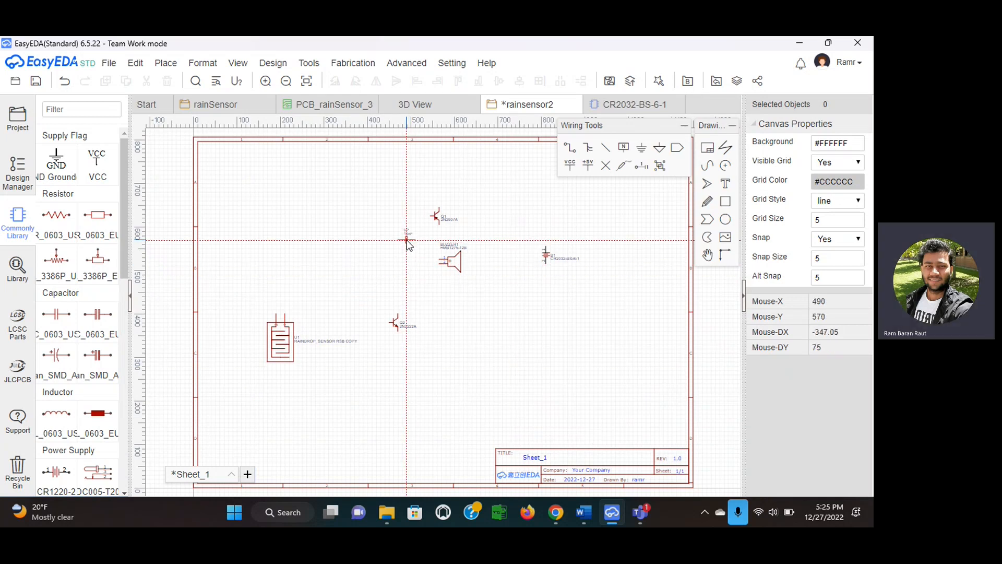
click(403, 240)
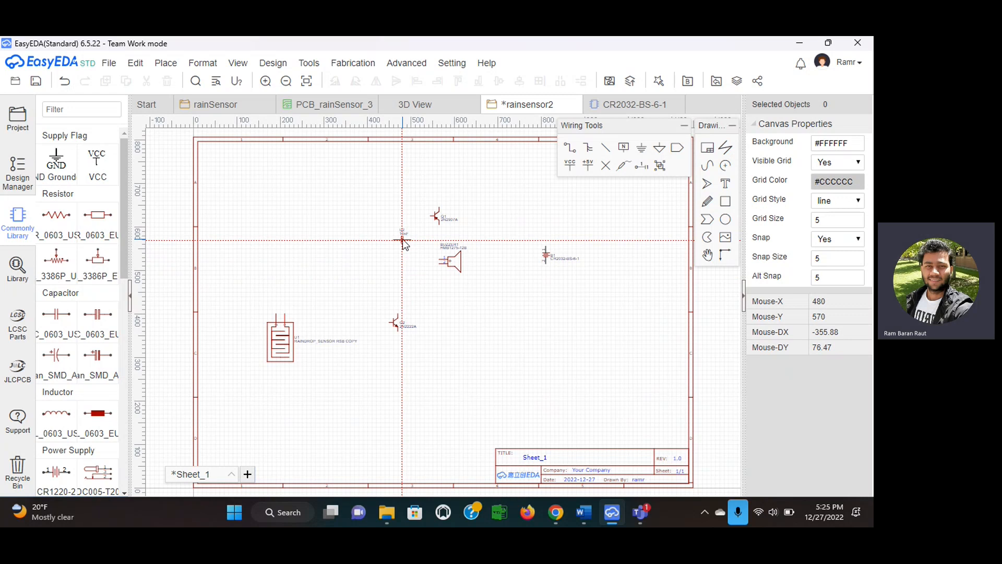
key(Escape)
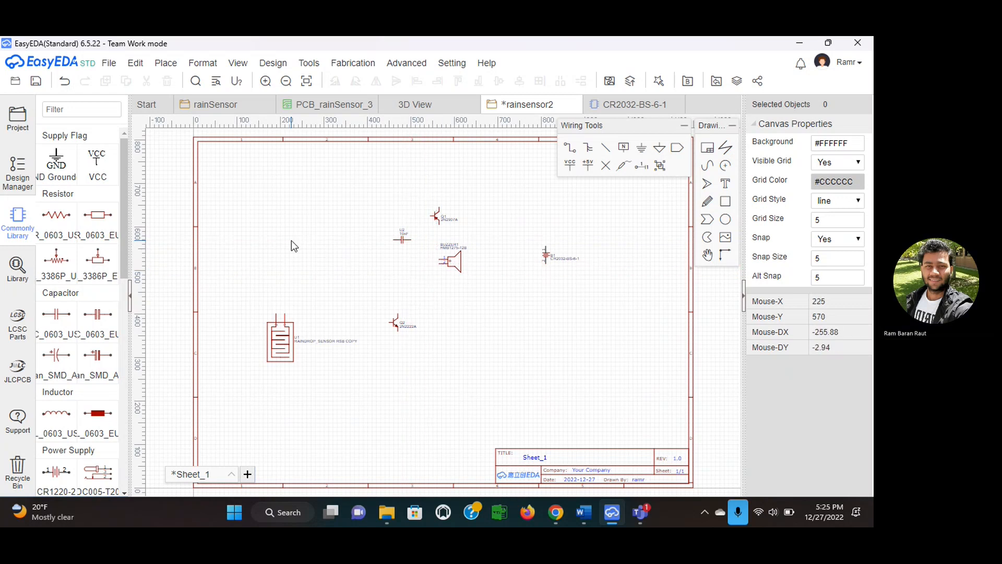
- Search the LCSC symbols for "resistor 10k" and preview the 10K-3*3 adjustable resistor and RV100F-30-4K1B-B10K-B301
click(17, 270)
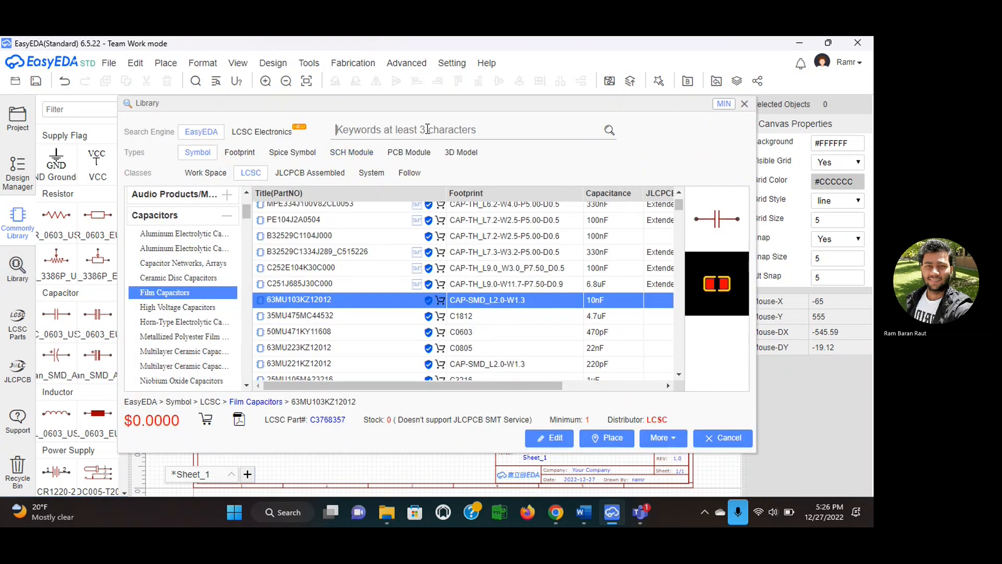
text(re)
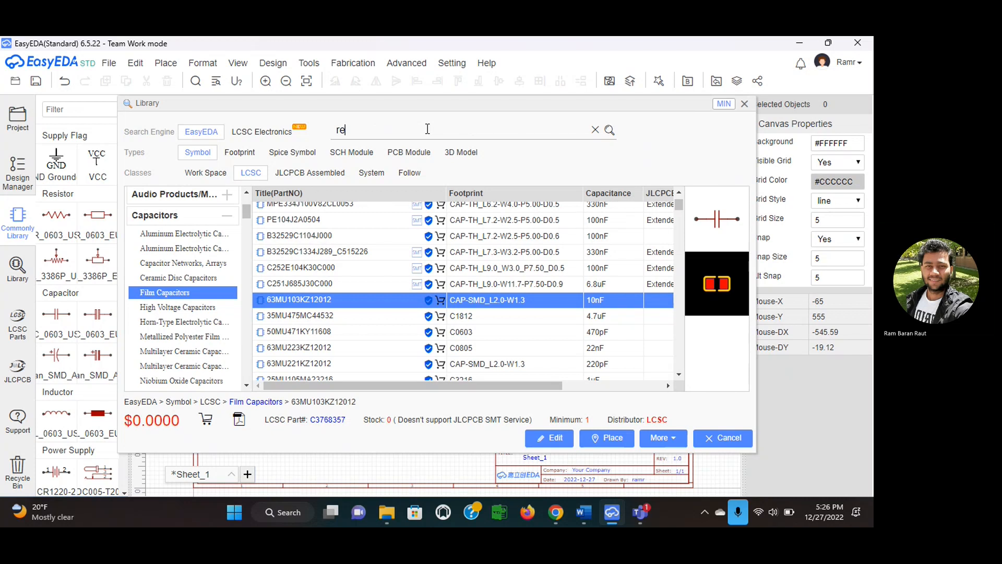
text(sistor 10k)
click(609, 130)
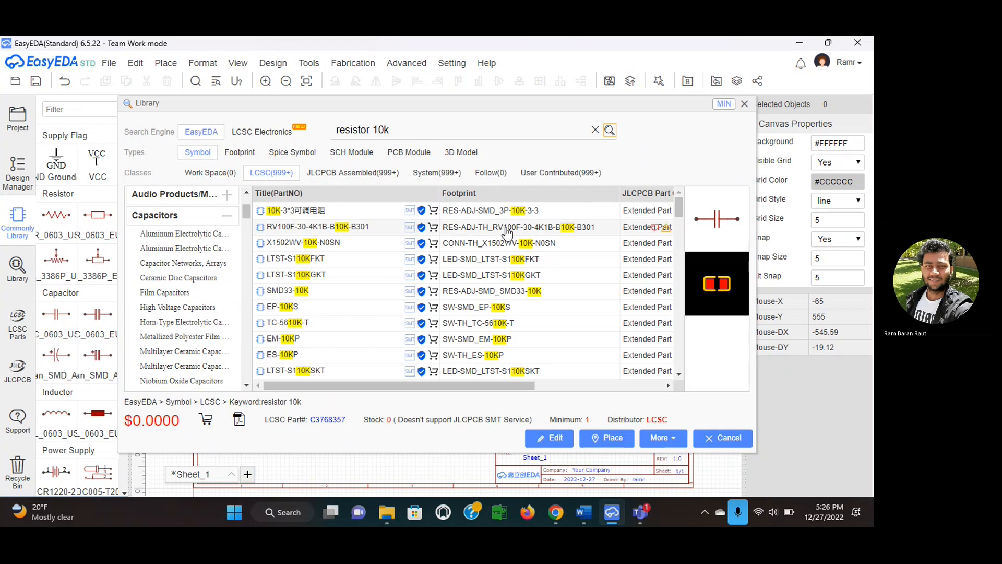
click(476, 211)
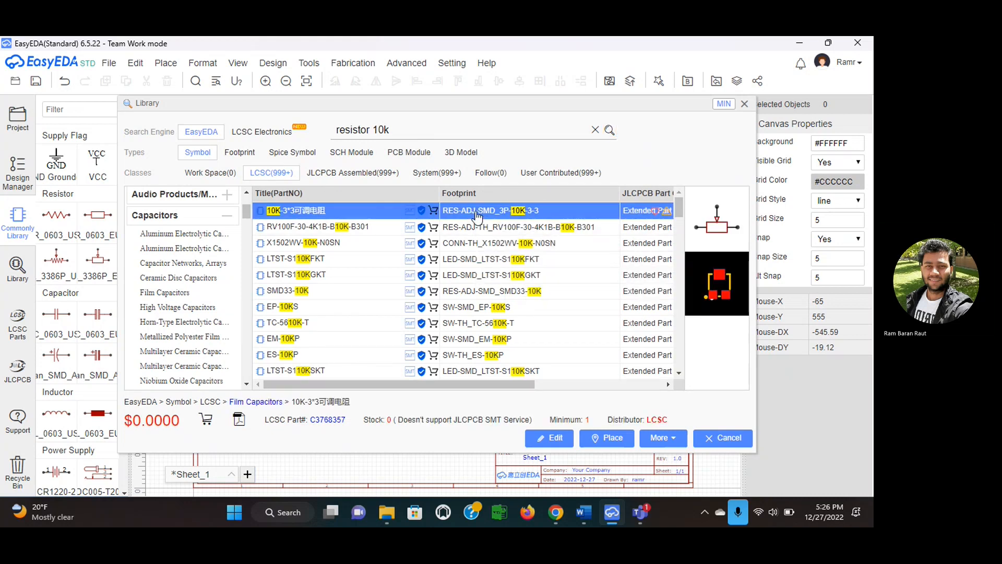
click(442, 228)
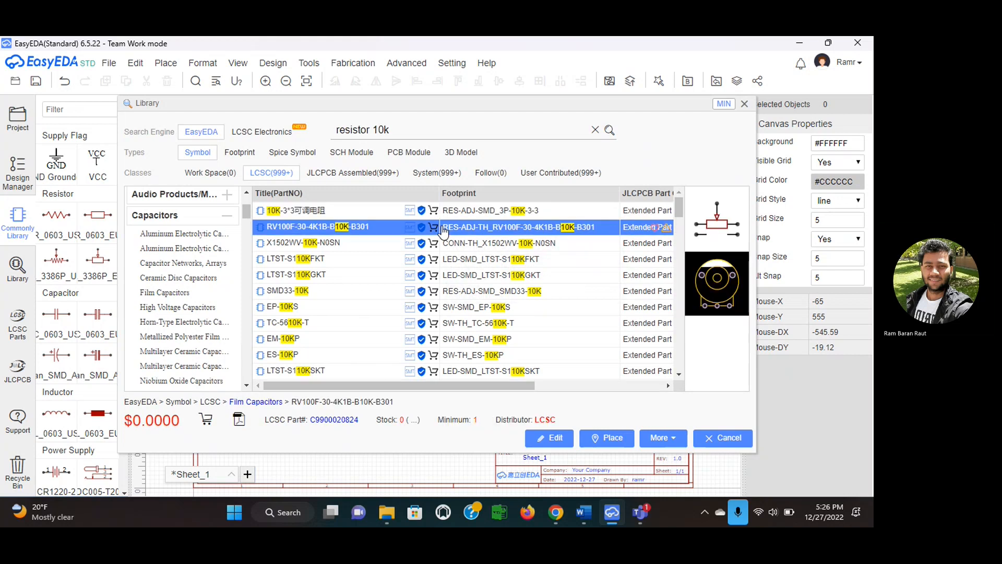
- Browse the 10k results for a suitable resistor, previewing 10KΩ ±3%_C123391, 10KΩ ±3%_C123372 and 3266W10K
scroll(372, 273, down, 5)
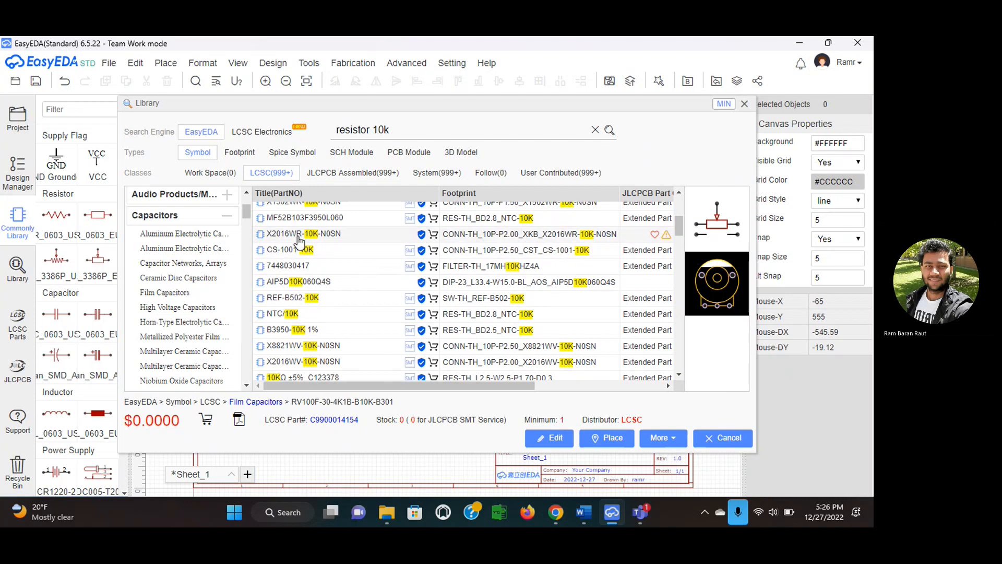
scroll(293, 272, down, 5)
scroll(293, 272, down, 1)
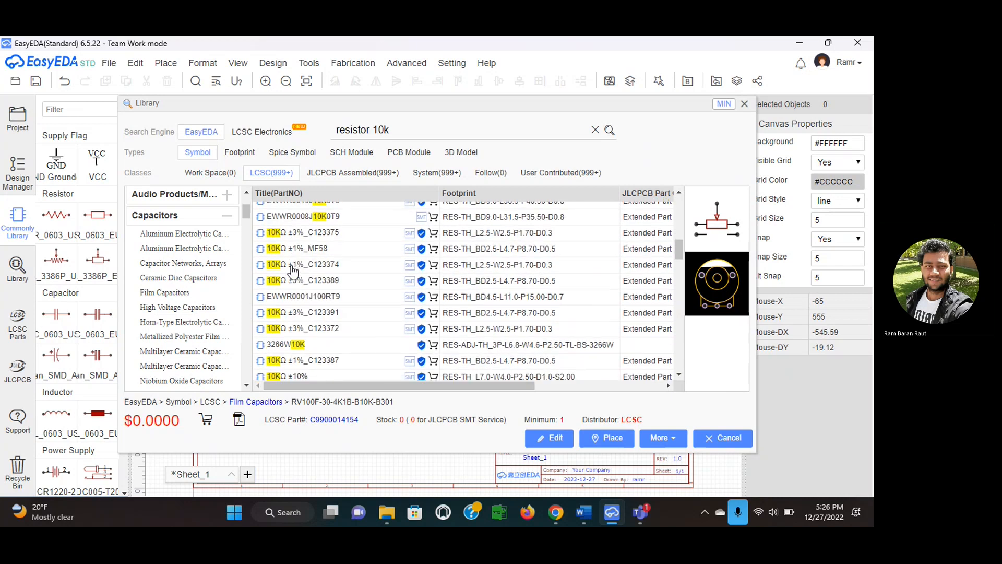
click(331, 313)
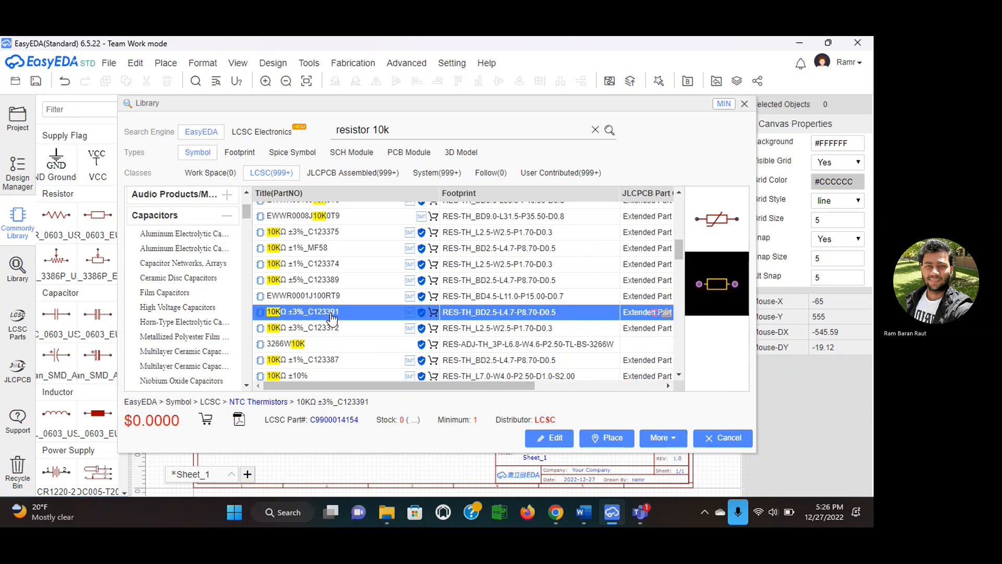
click(332, 328)
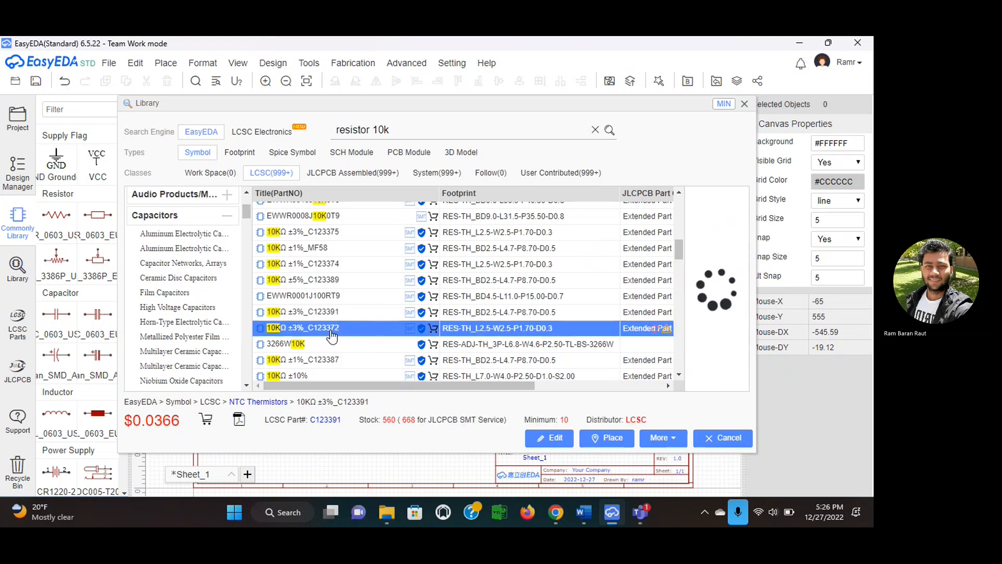
click(321, 346)
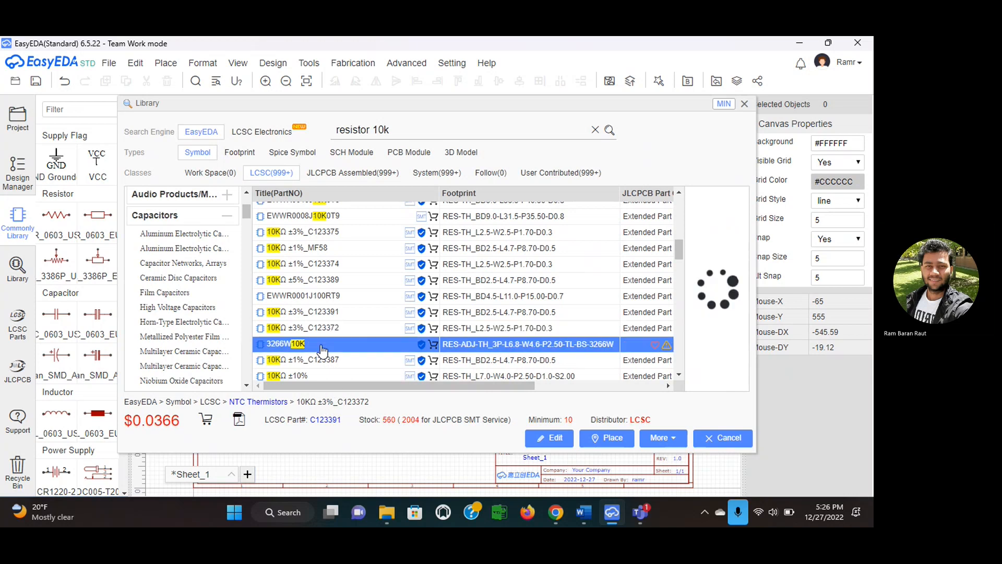
scroll(322, 349, down, 3)
scroll(322, 351, down, 10)
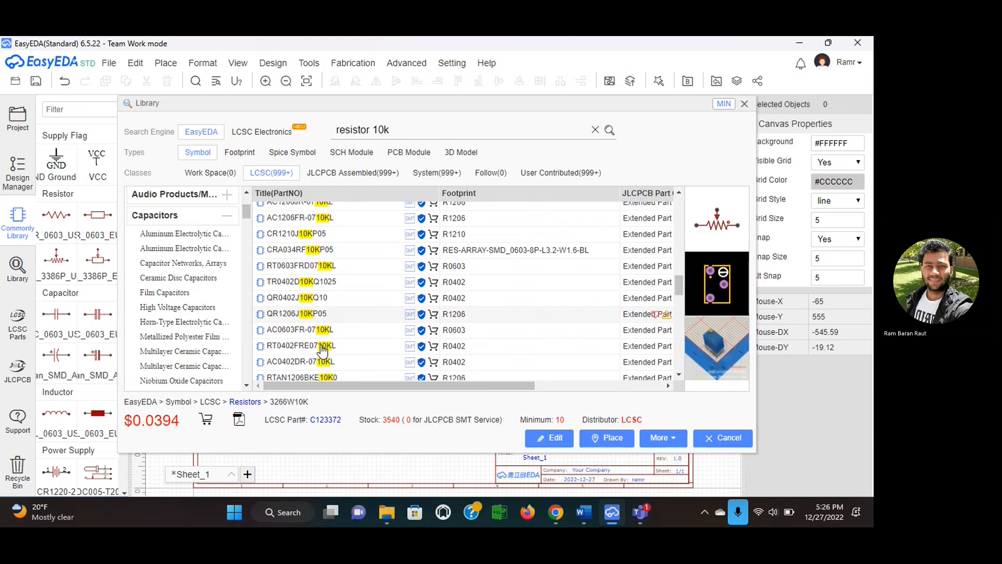
scroll(322, 351, down, 10)
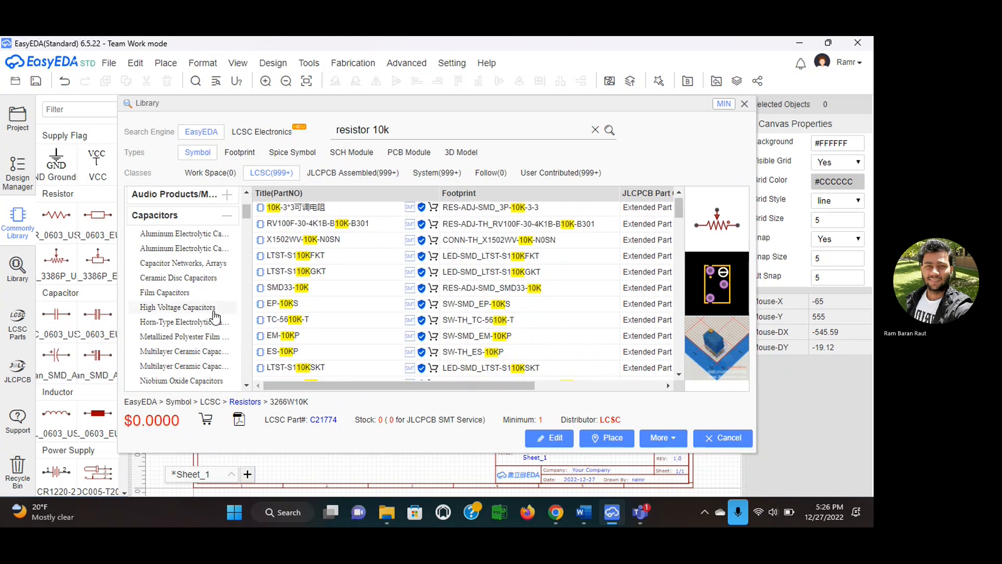
- Open the Metal Glaze Resistors list under Resistors in the LCSC class and preview the TC3776B part
scroll(211, 316, down, 10)
scroll(216, 319, down, 15)
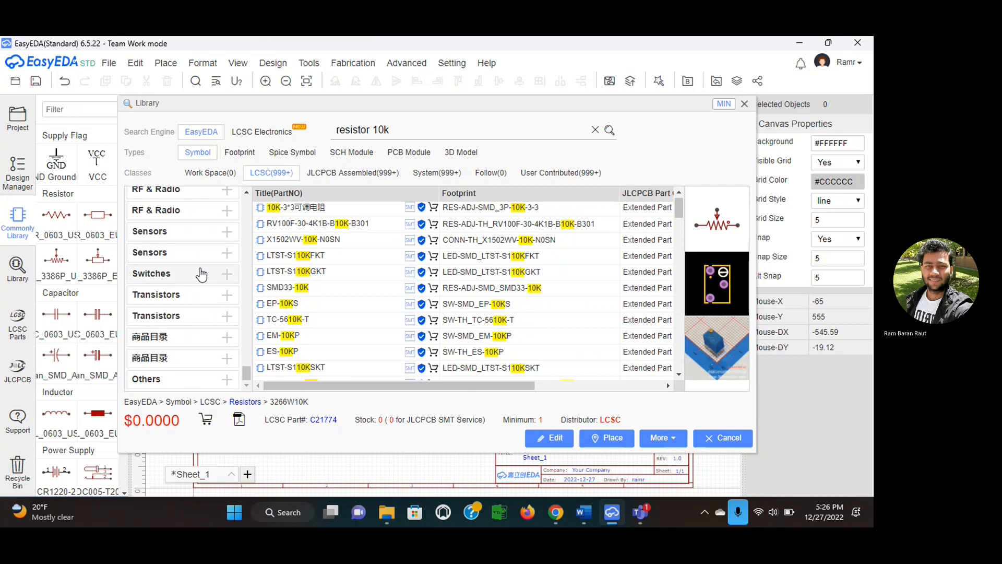
scroll(202, 272, up, 3)
scroll(202, 272, up, 1)
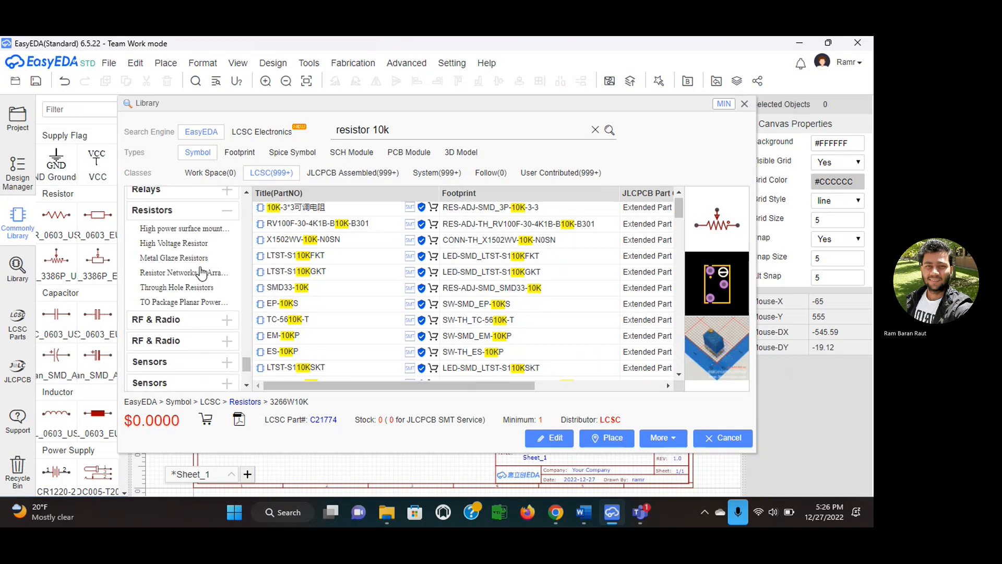
click(163, 261)
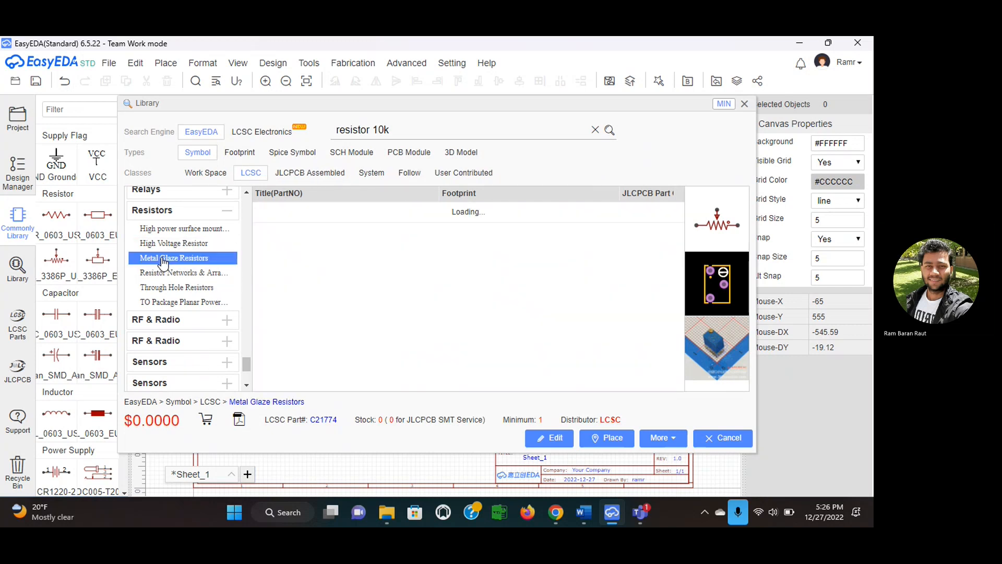
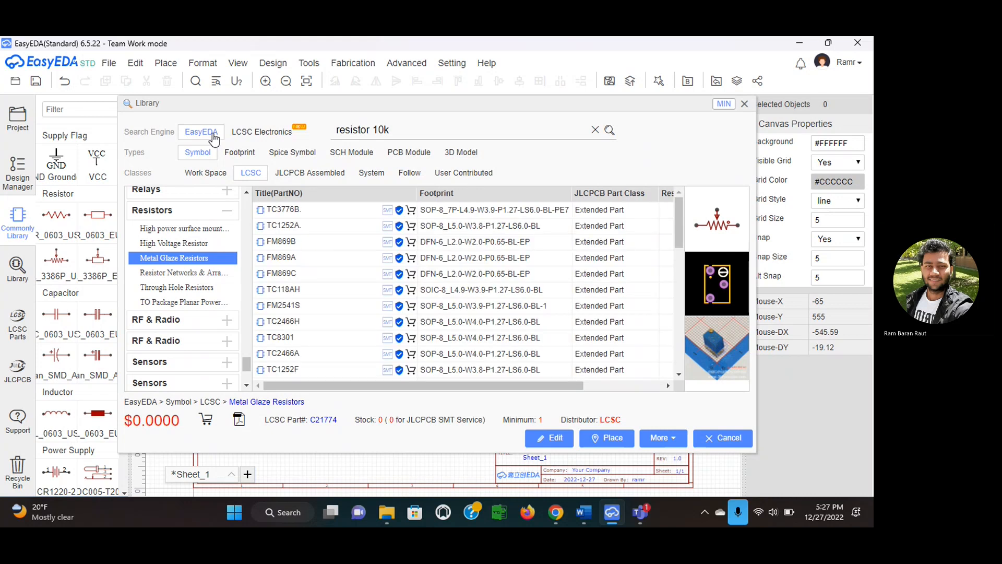
click(336, 214)
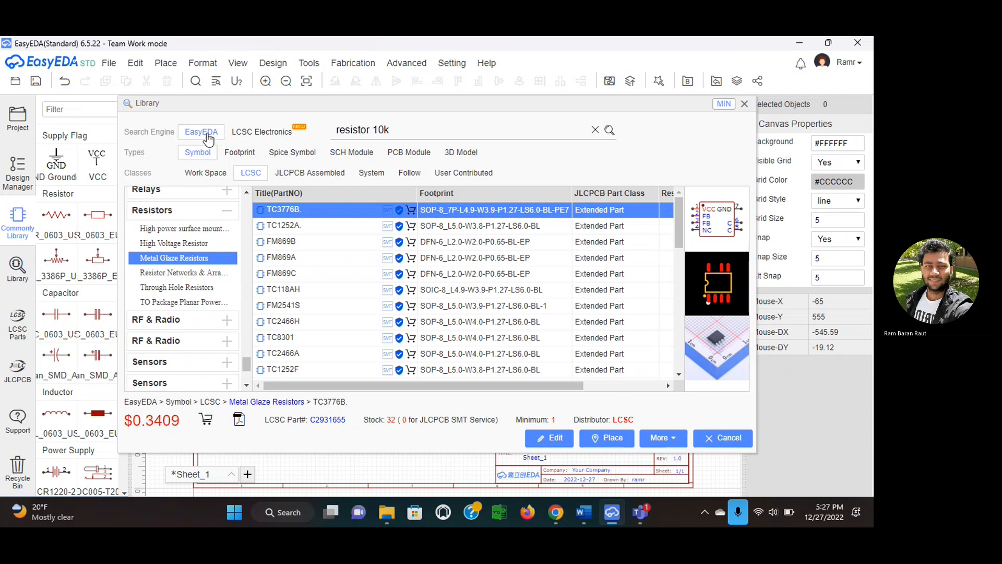
- Switch the search engine to LCSC Electronics and look through its part categories and manufacturer filter
click(250, 134)
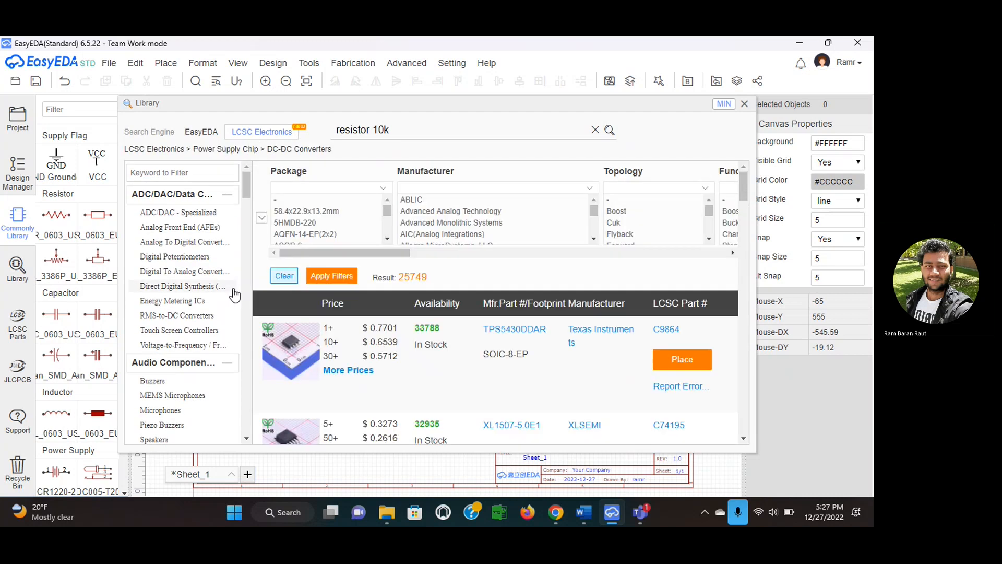
scroll(202, 256, down, 3)
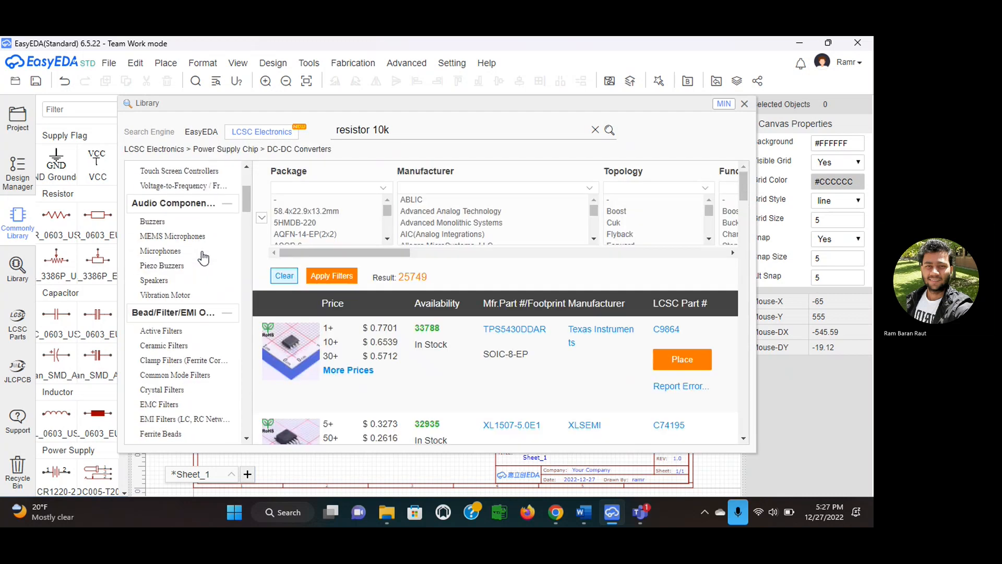
scroll(202, 256, up, 3)
scroll(410, 224, down, 3)
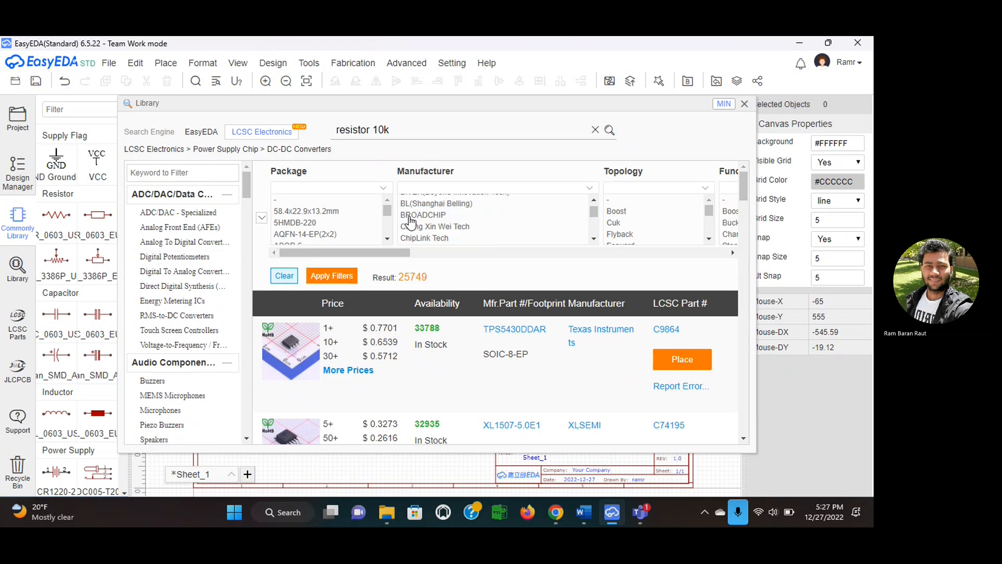
scroll(411, 224, up, 3)
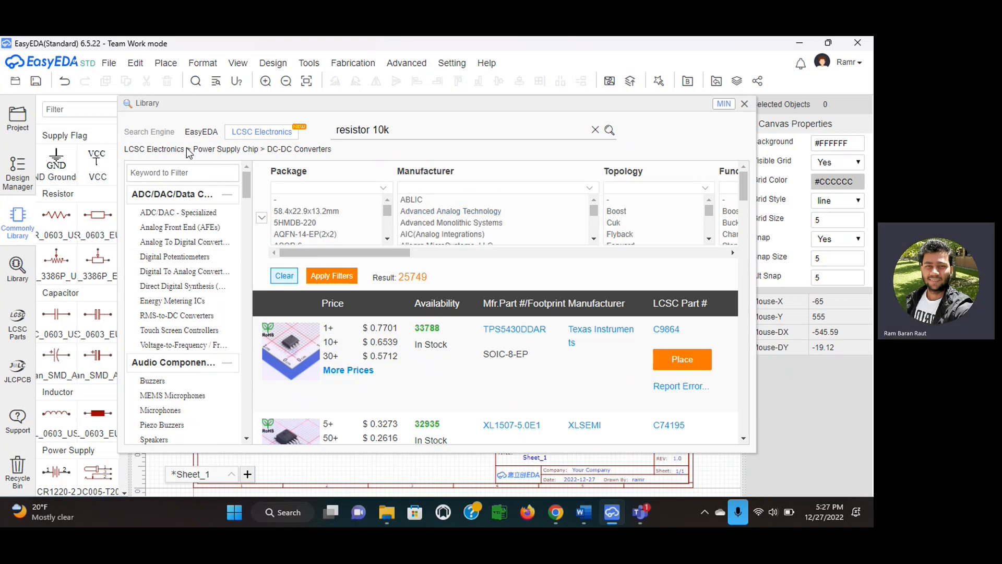
- Search the LCSC Electronics parts for "resistor"
triple_click(417, 131)
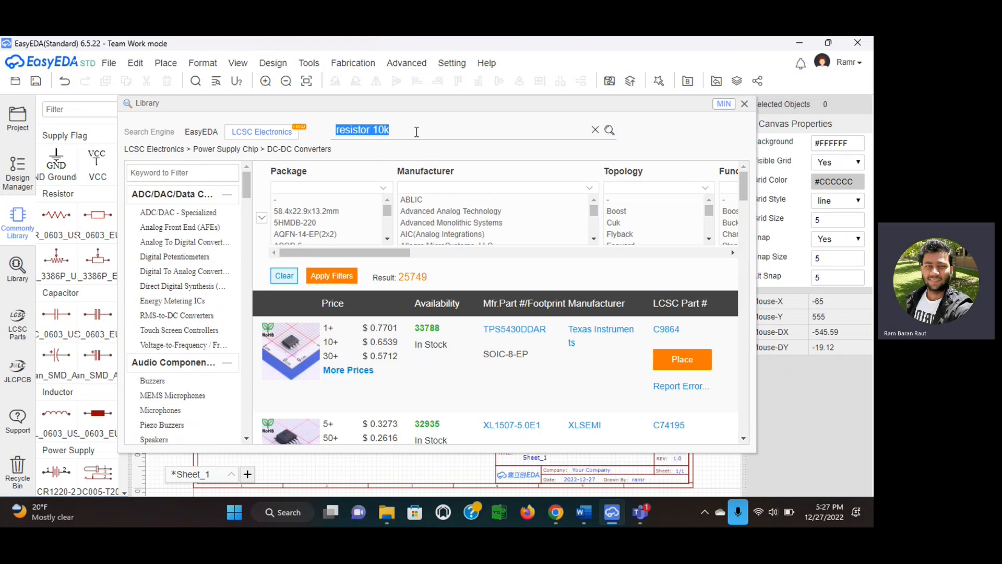
key(BackSpace)
text(res)
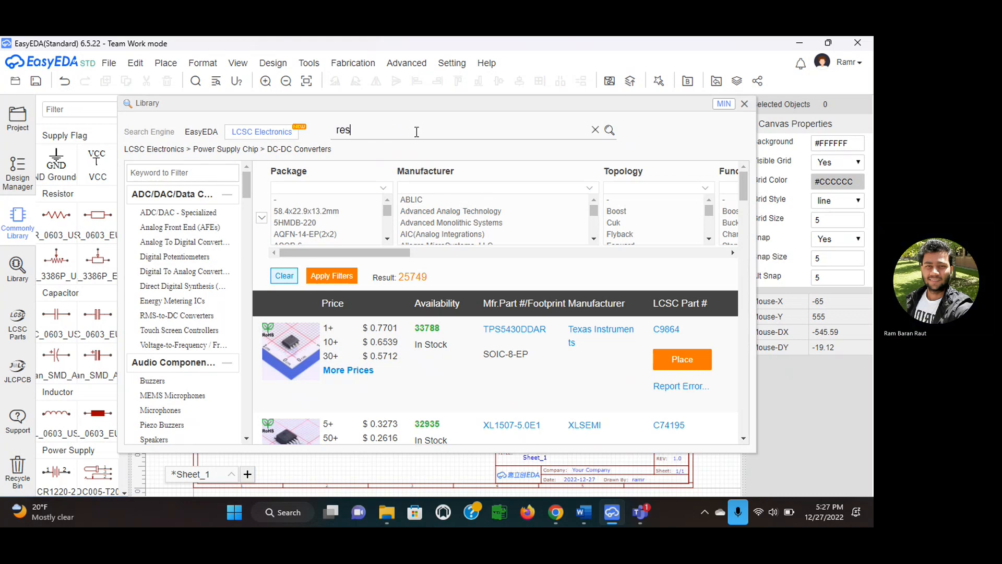
text(istor)
click(608, 132)
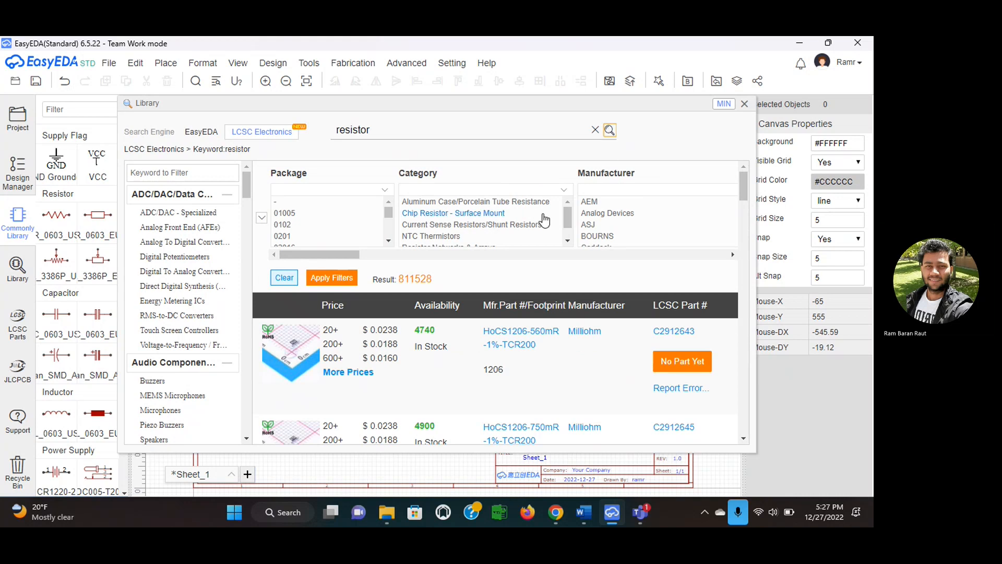
- Select Chip Resistor - Surface Mount as the category filter for the resistor results
scroll(544, 221, down, 1)
scroll(544, 221, up, 1)
click(489, 213)
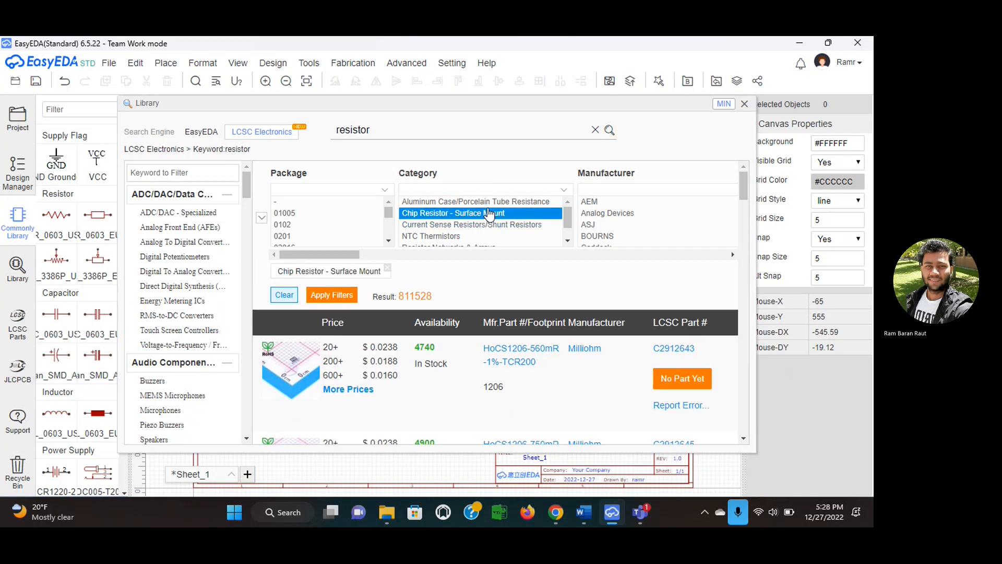
- Filter the resistor results by a resistance of 10kΩ only, dropping the Chip Resistor - Surface Mount category
scroll(540, 234, right, 3)
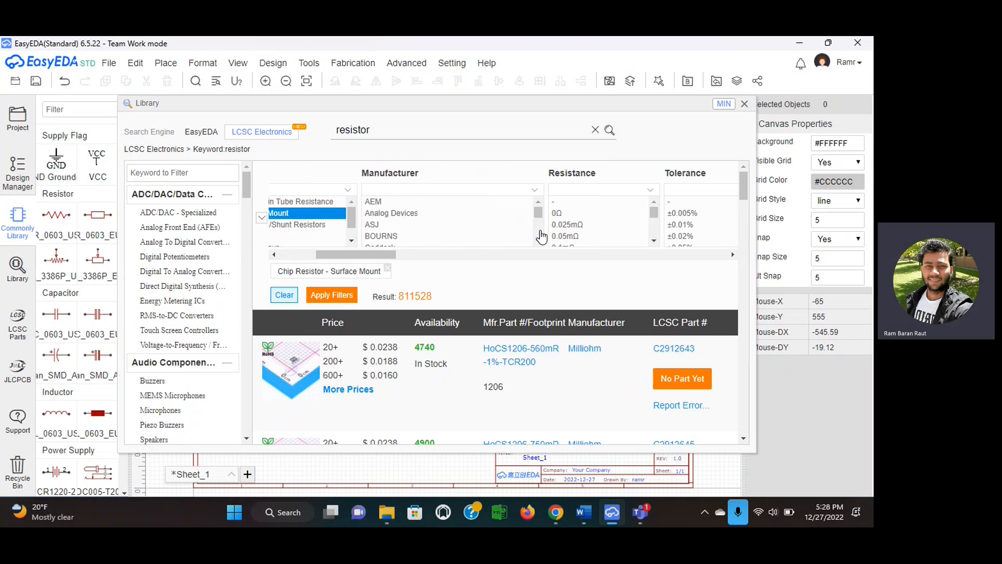
scroll(540, 233, right, 1)
scroll(540, 234, down, 5)
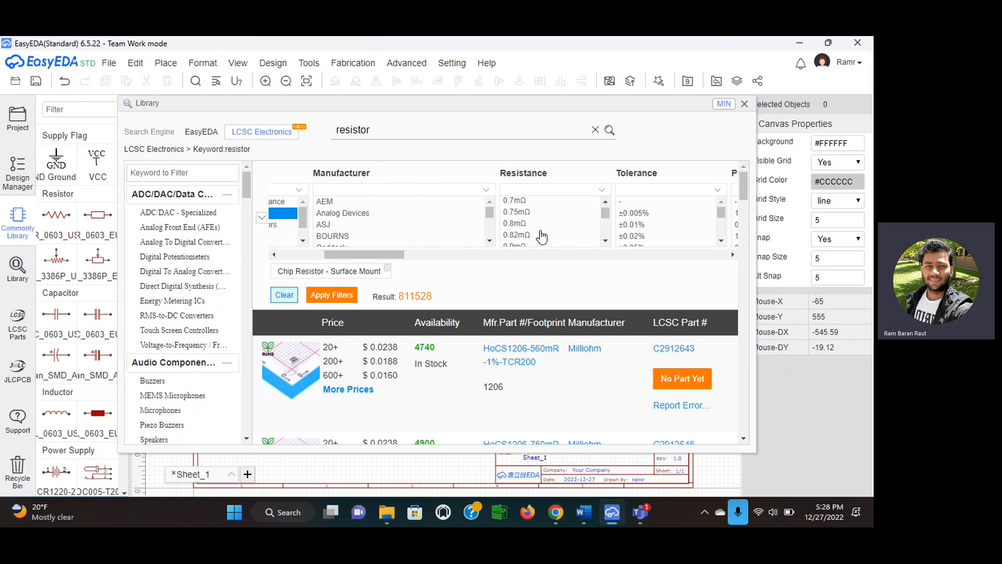
scroll(542, 237, down, 3)
scroll(542, 237, down, 5)
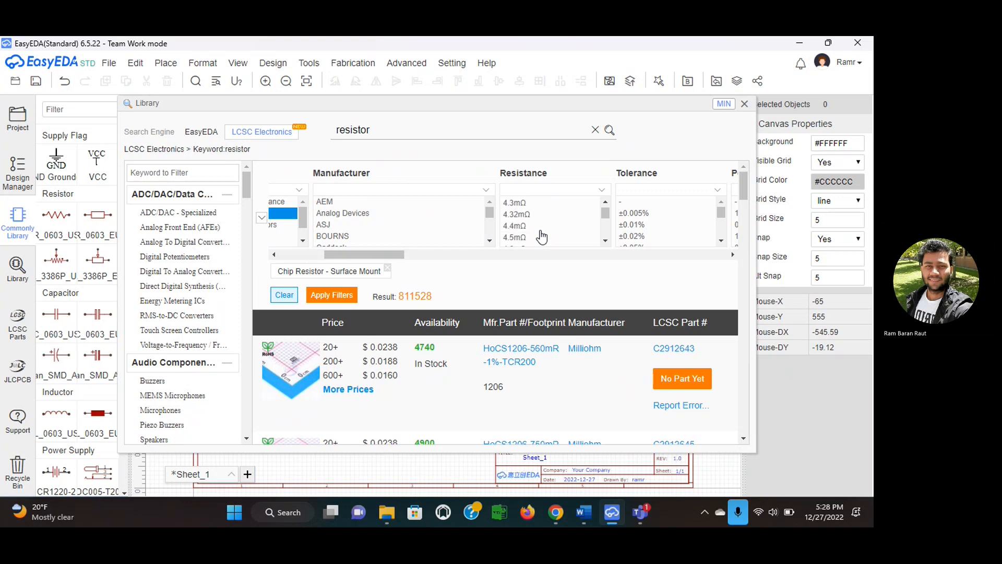
scroll(542, 238, down, 3)
scroll(543, 237, down, 3)
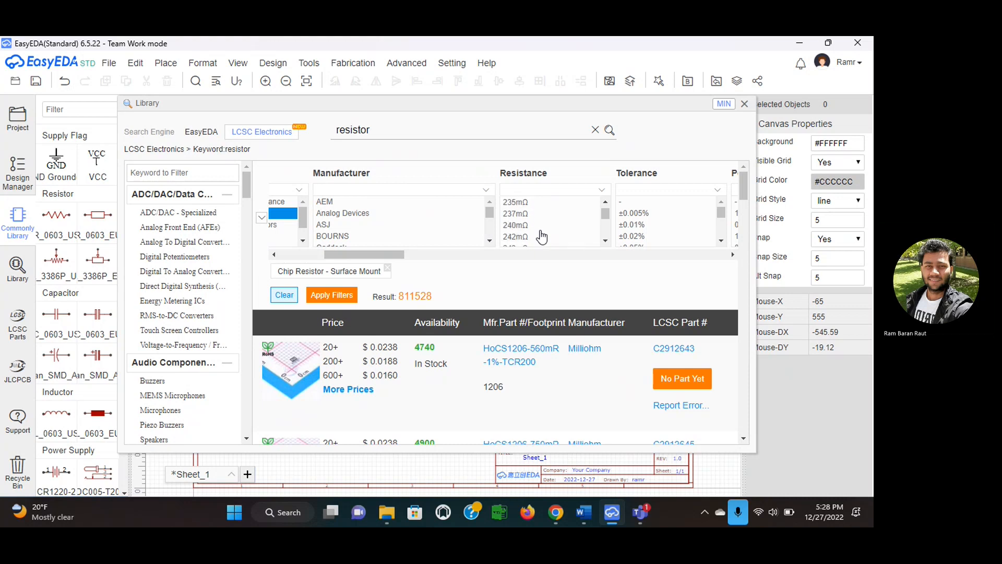
scroll(542, 238, down, 3)
drag(605, 216, 605, 228)
scroll(554, 236, up, 3)
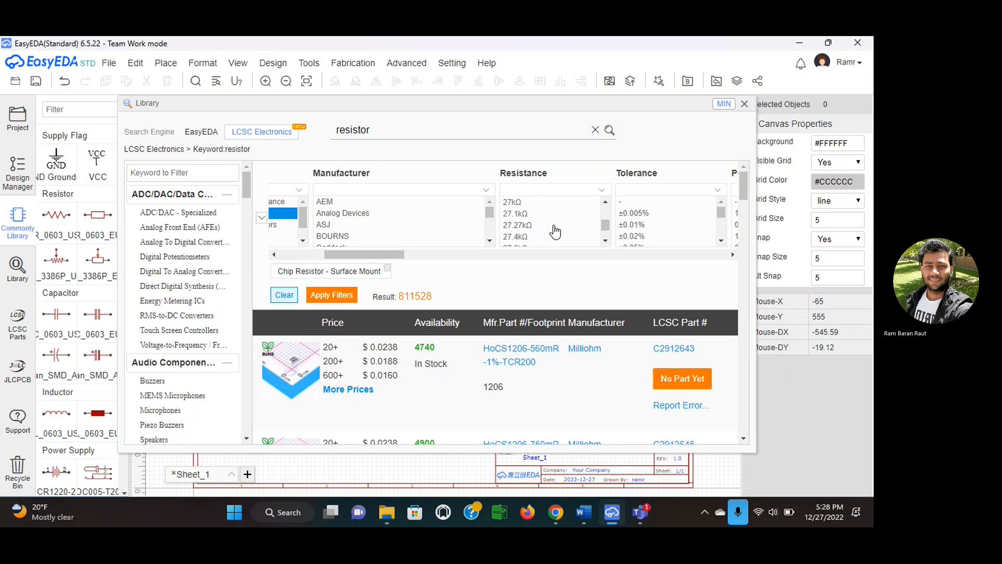
scroll(555, 231, up, 5)
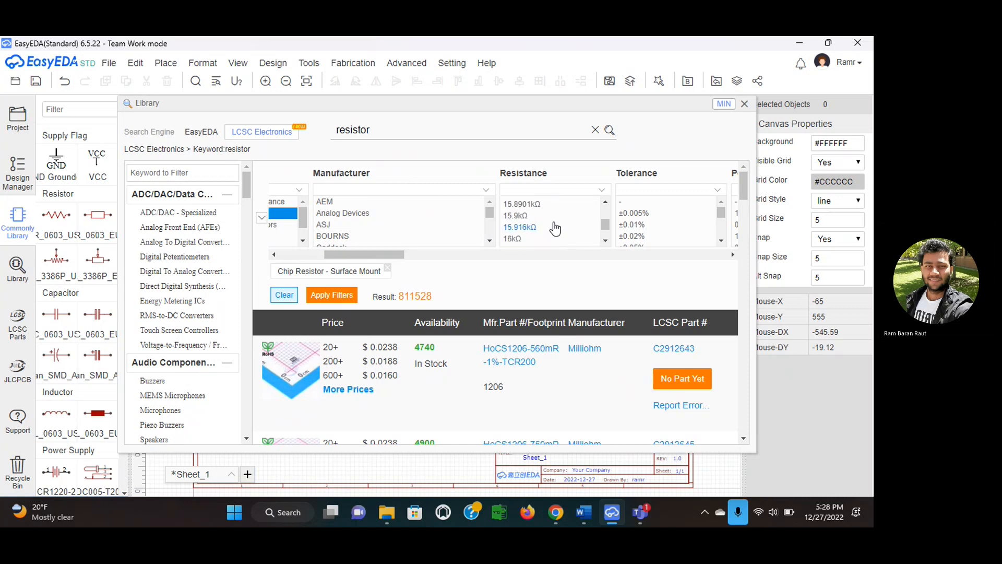
scroll(555, 228, up, 6)
scroll(555, 228, up, 5)
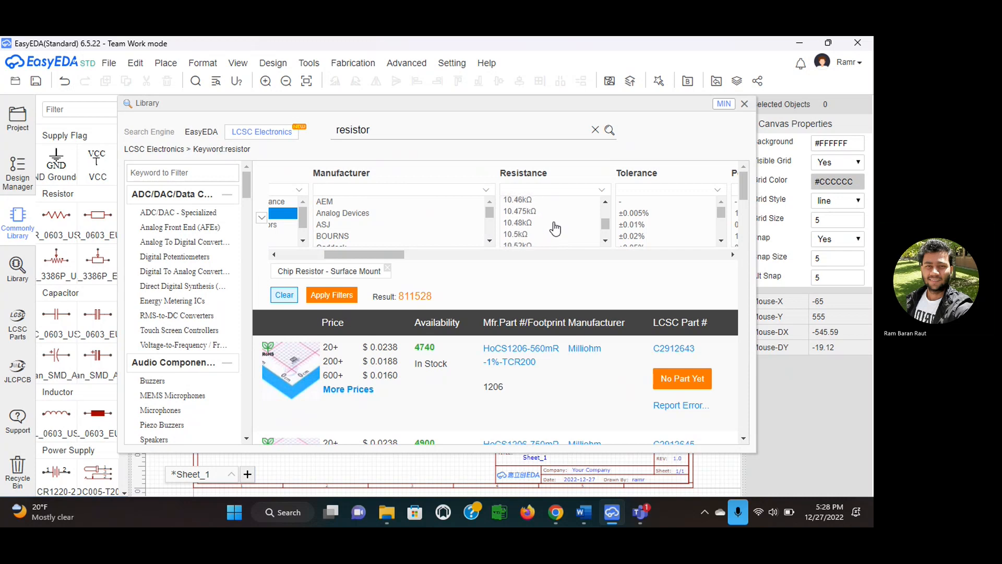
scroll(555, 228, up, 5)
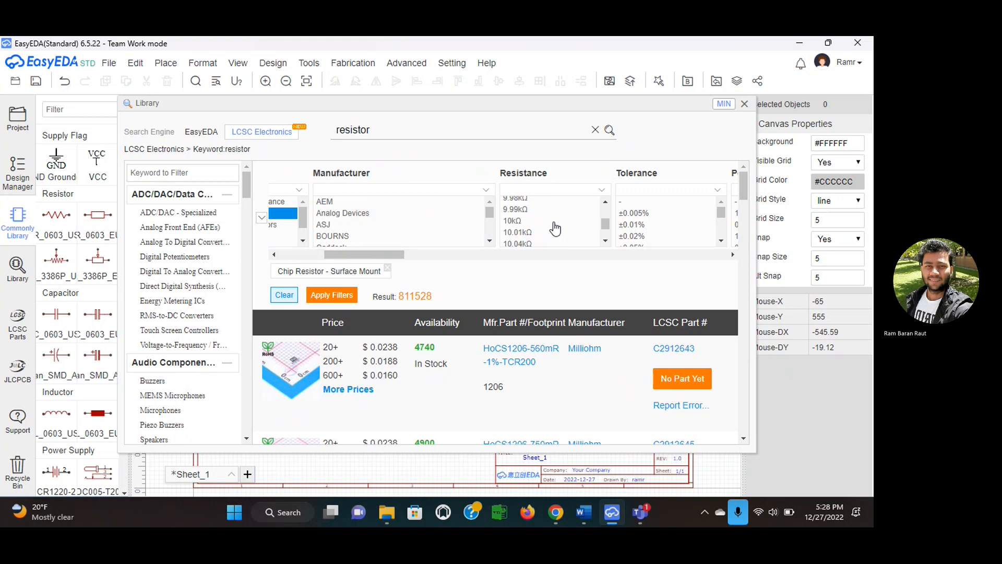
click(519, 222)
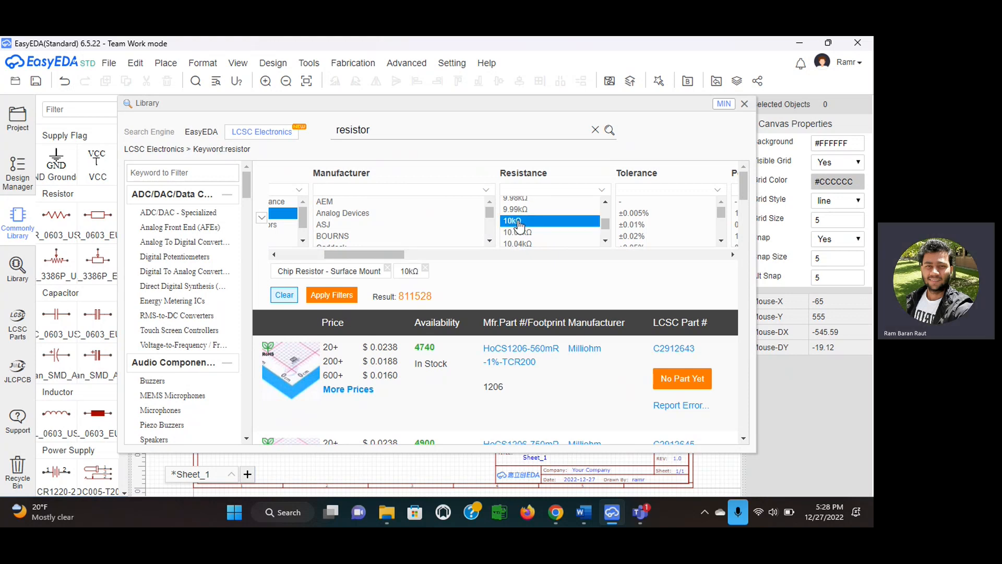
click(387, 268)
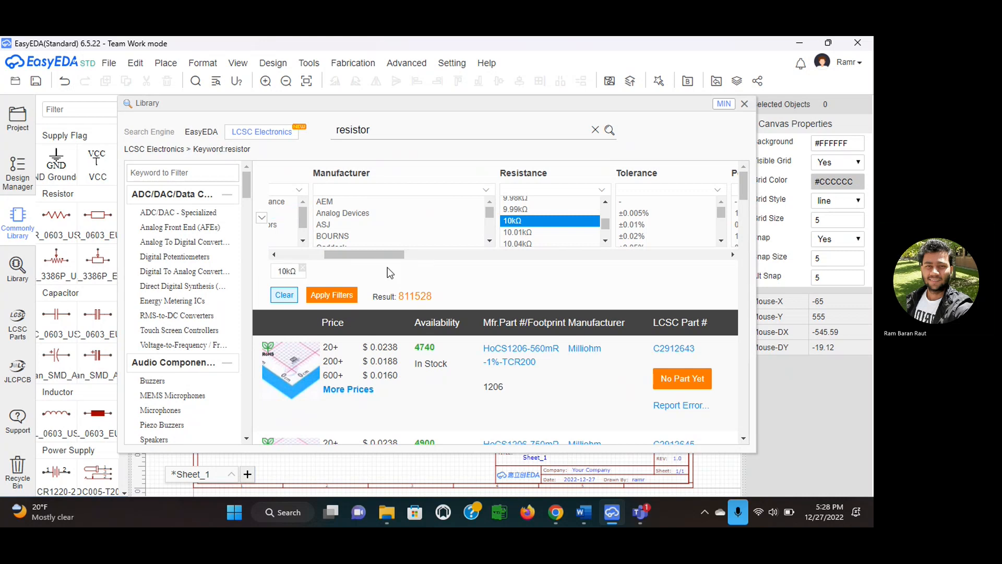
click(329, 295)
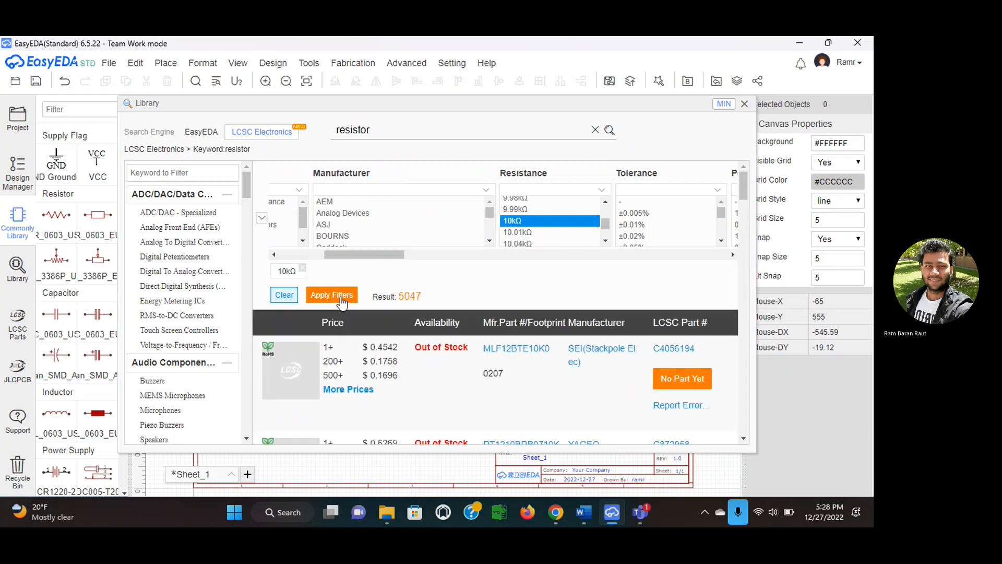
- Browse the first two pages of 10kΩ resistors for a part that is in stock and can be placed
scroll(581, 403, down, 5)
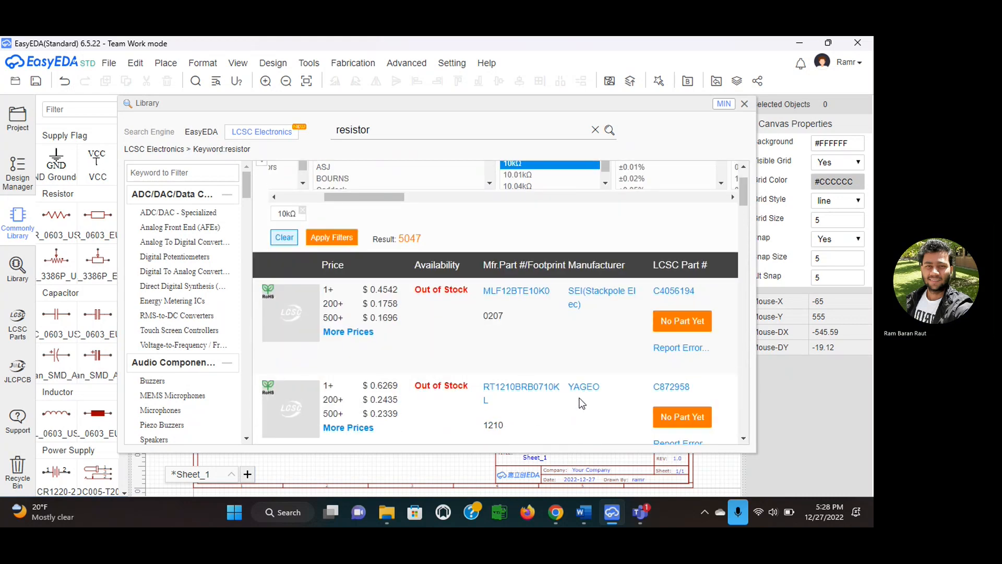
scroll(582, 403, down, 5)
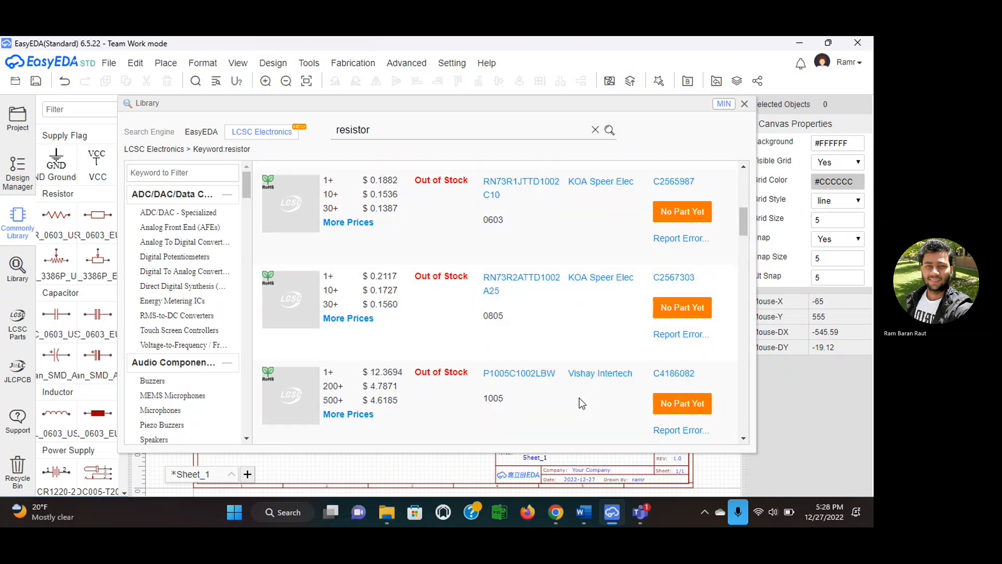
scroll(582, 403, down, 4)
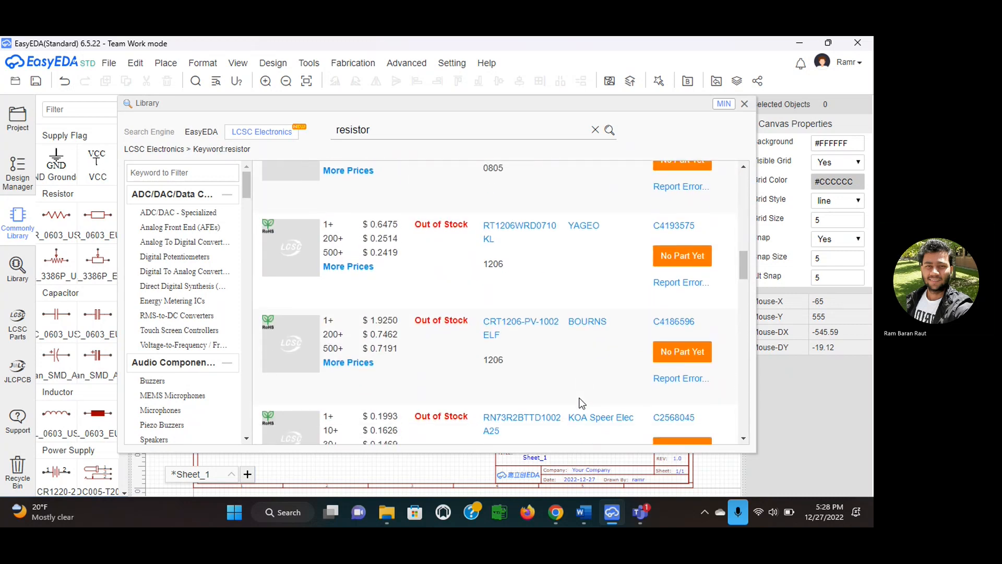
scroll(582, 403, down, 5)
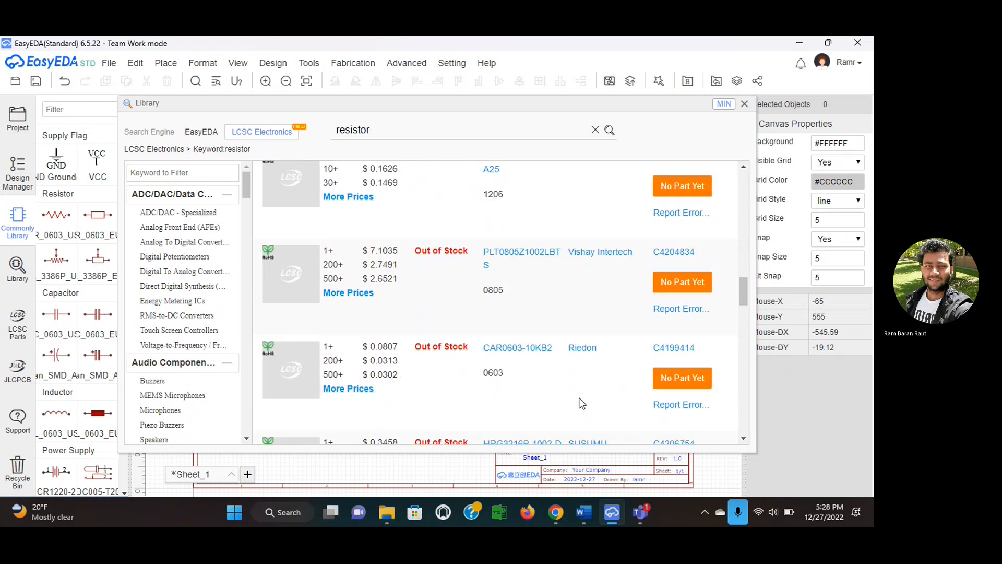
scroll(583, 403, down, 10)
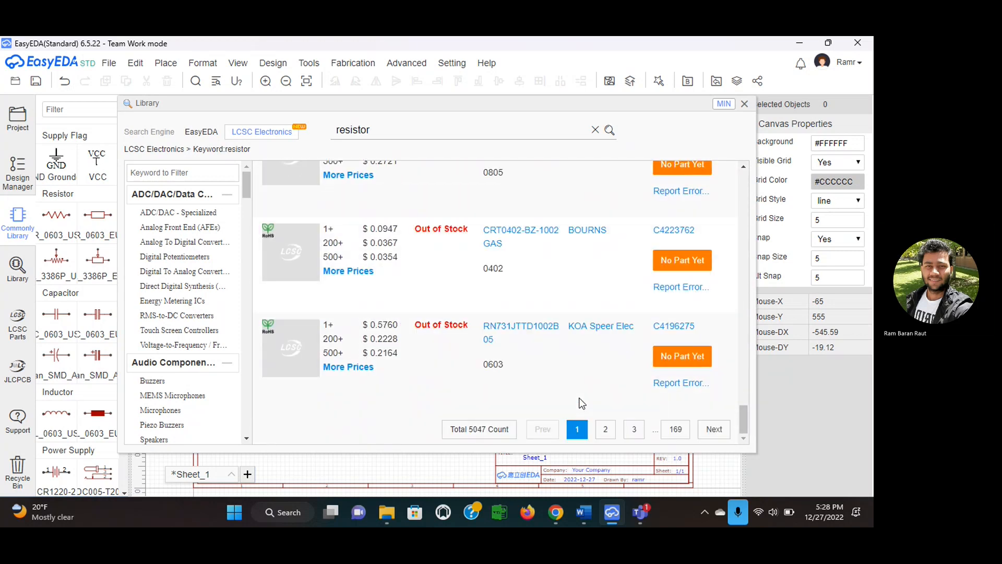
click(606, 429)
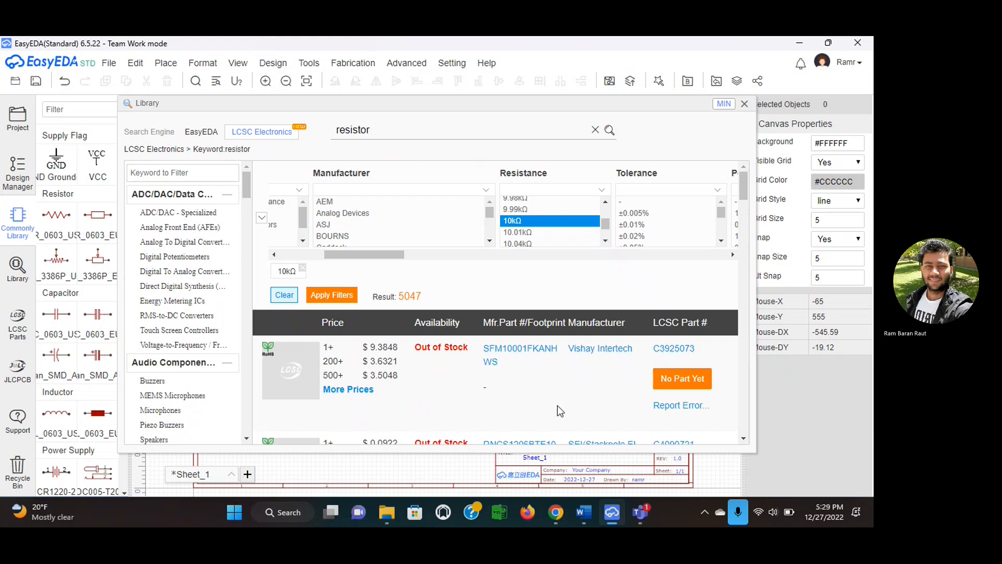
scroll(560, 411, down, 10)
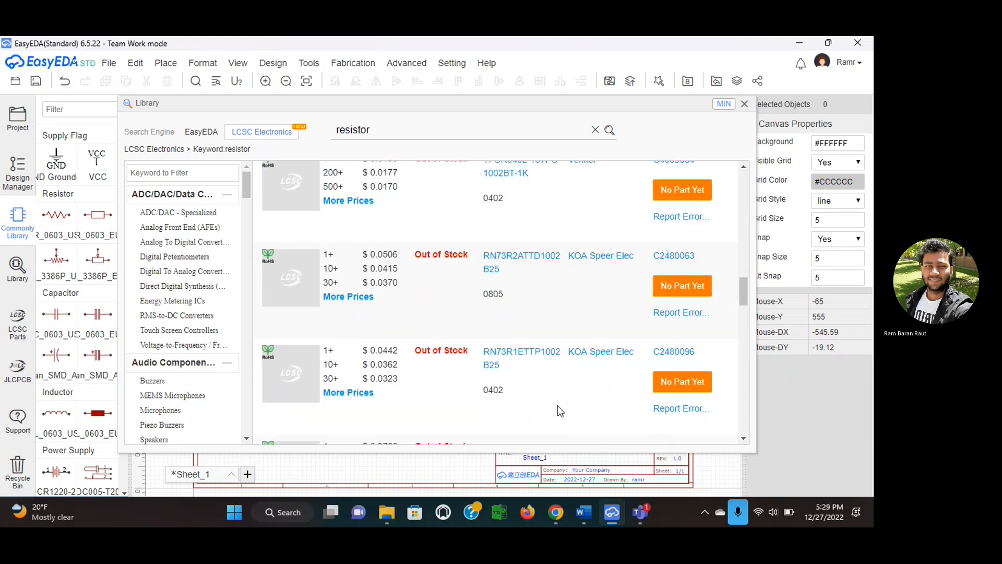
scroll(560, 411, down, 6)
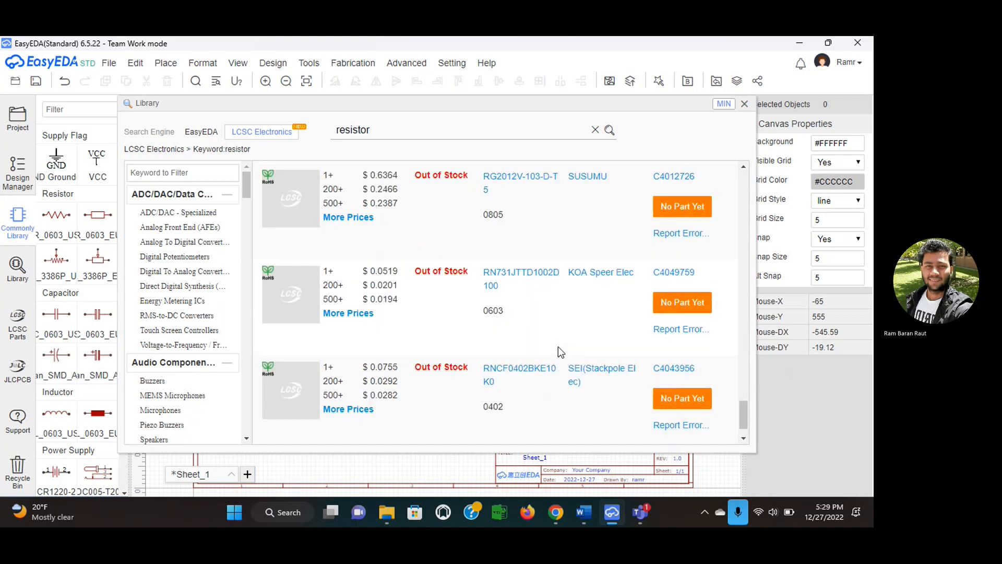
scroll(558, 346, up, 10)
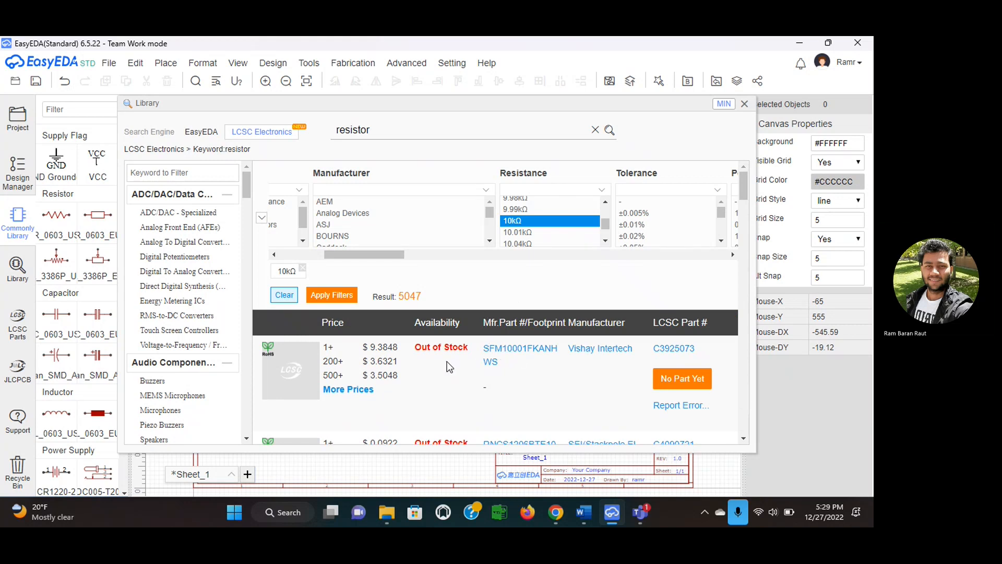
- Clear and reselect the 10kΩ resistance filter, and go through the second page of resistors again
click(302, 267)
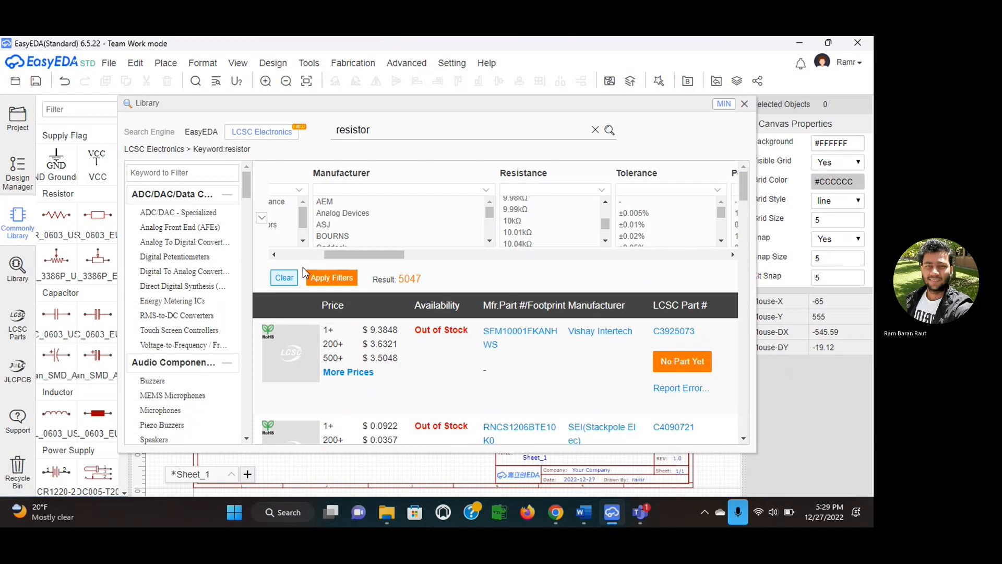
click(520, 222)
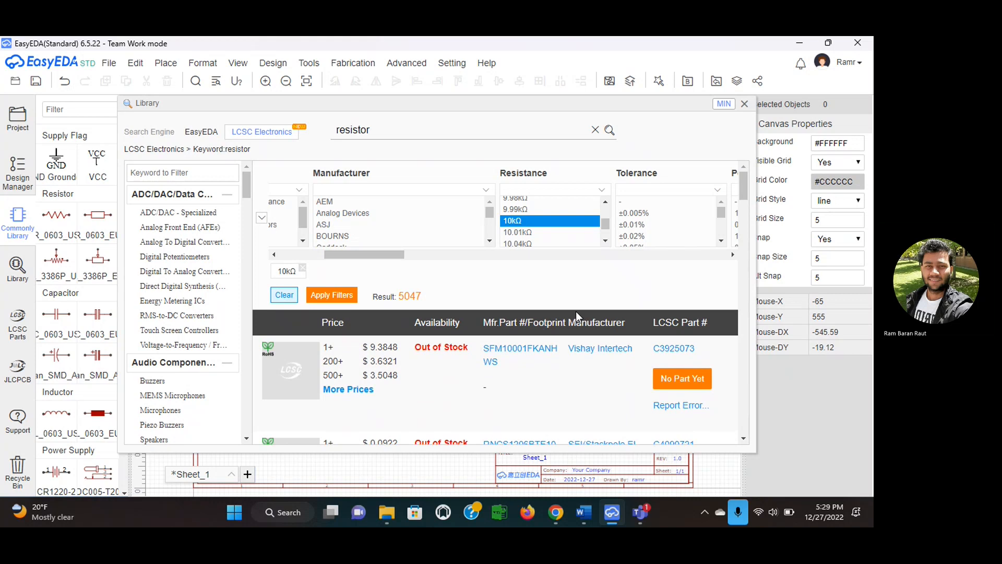
scroll(550, 380, down, 6)
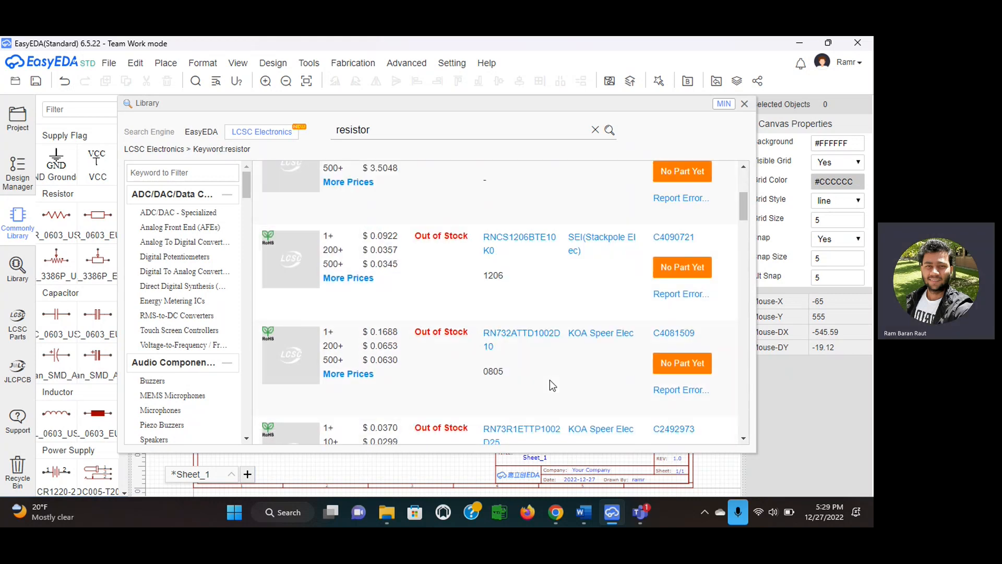
scroll(550, 380, down, 5)
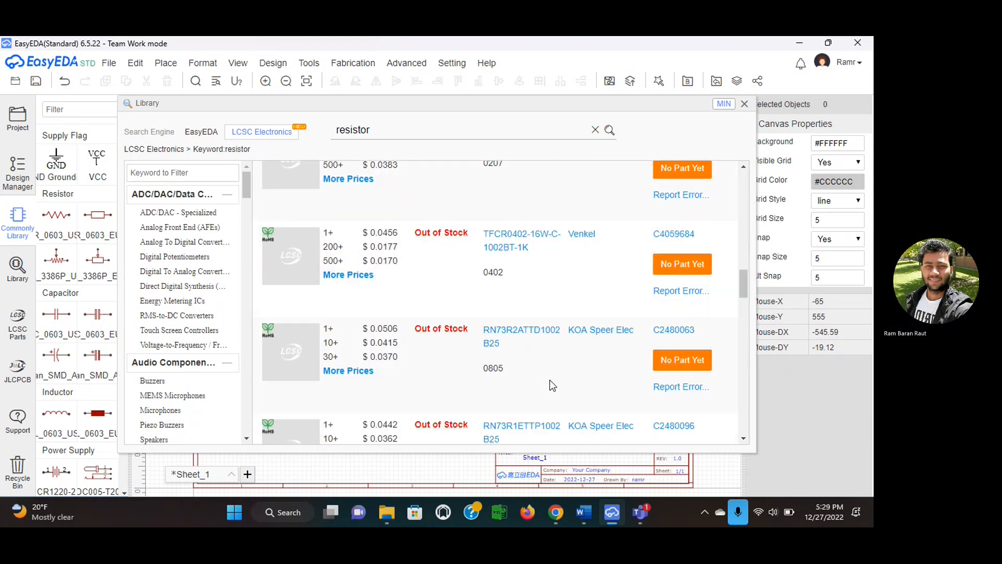
scroll(550, 380, down, 6)
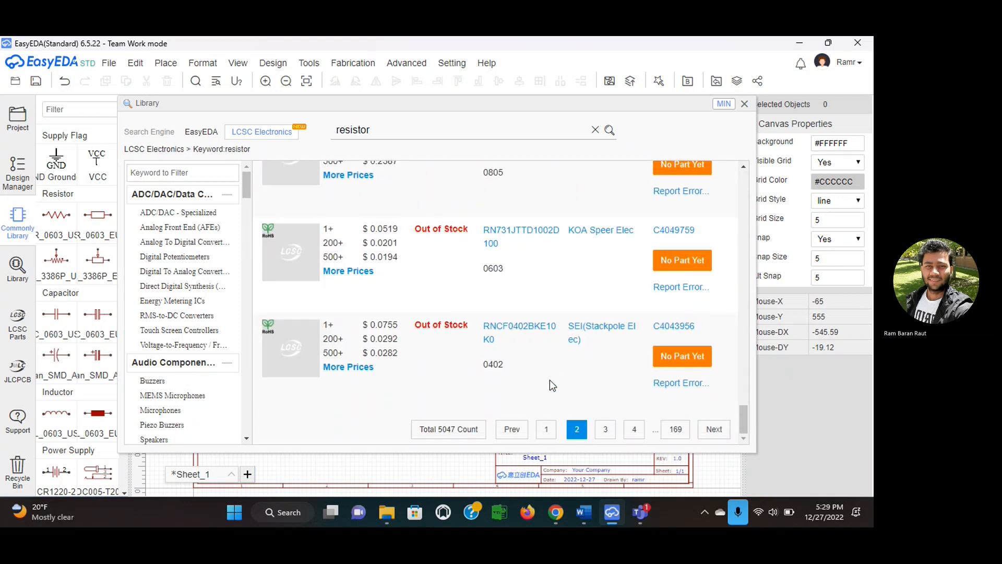
- Browse pages 3, 4 and 6 of the 10kΩ resistors for a placeable part, and continue to page 8
click(602, 429)
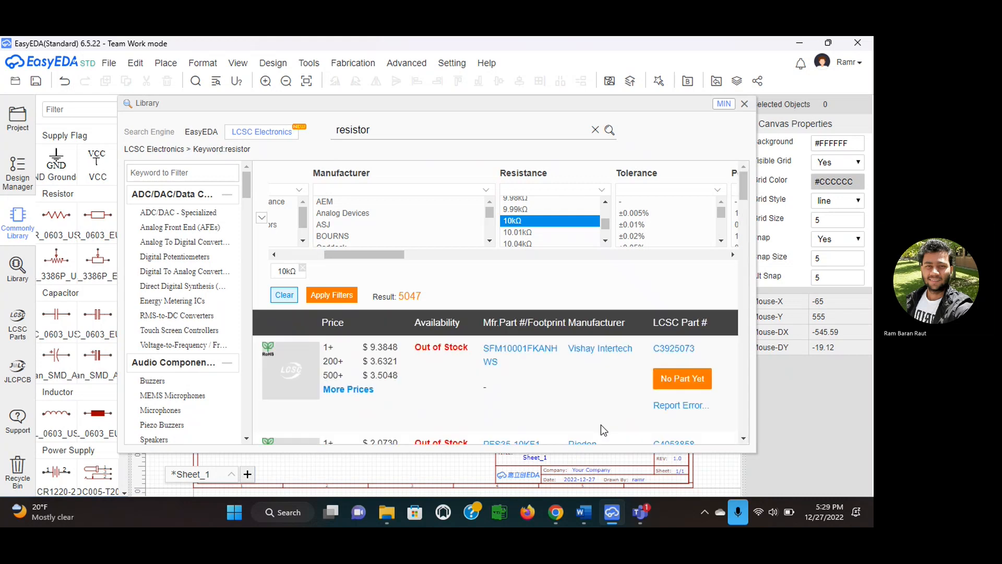
scroll(535, 405, down, 2)
scroll(535, 405, down, 10)
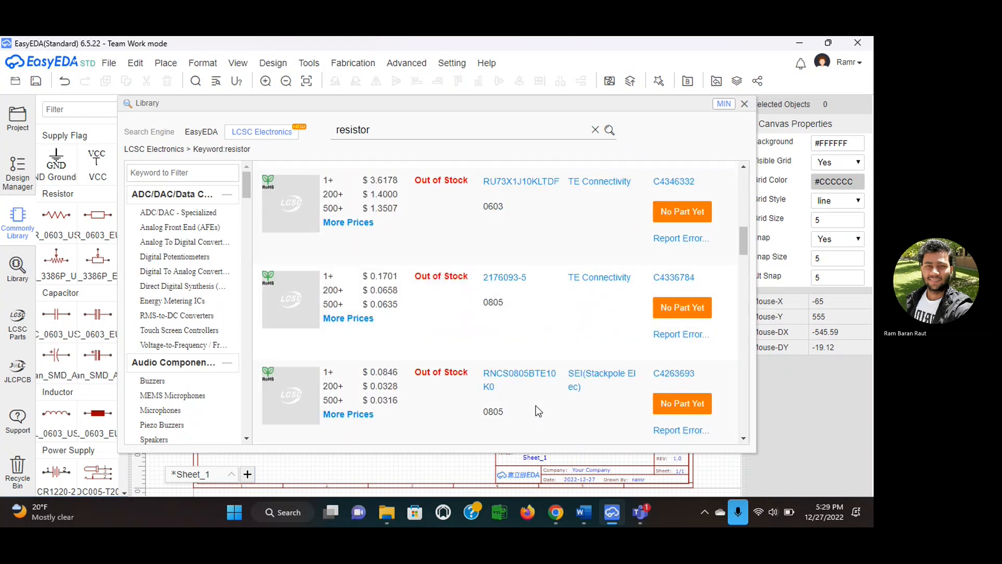
scroll(536, 406, down, 10)
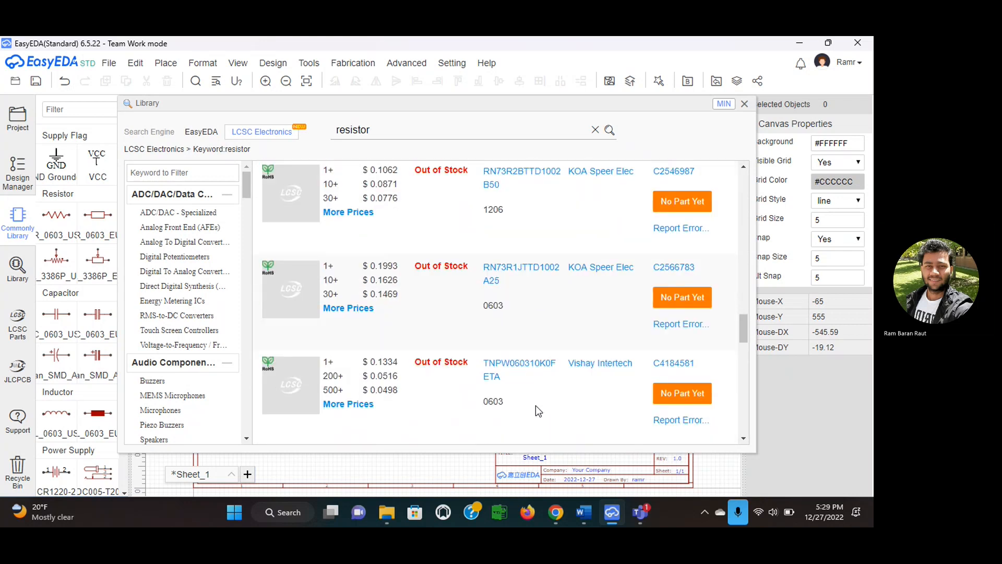
scroll(536, 405, down, 2)
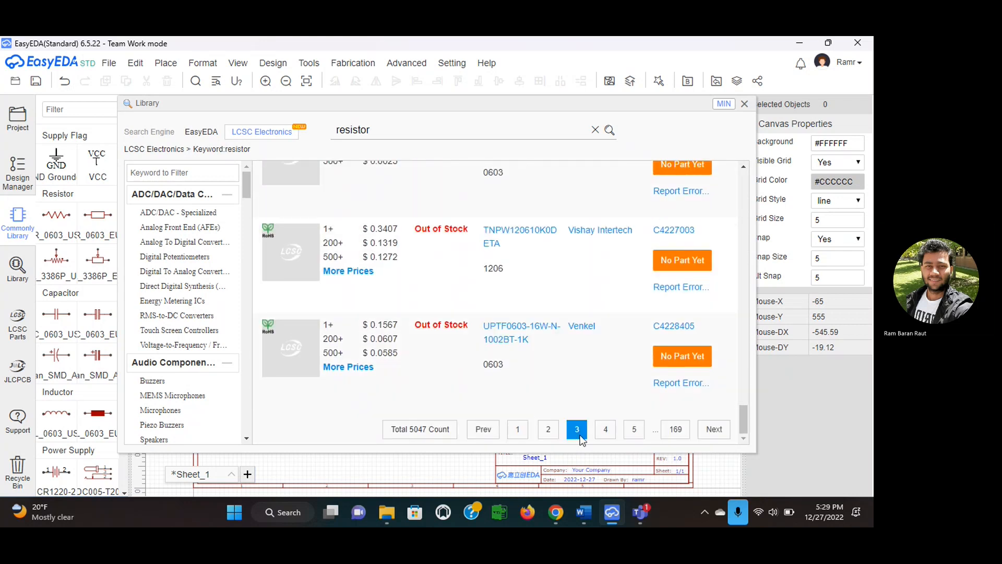
click(605, 429)
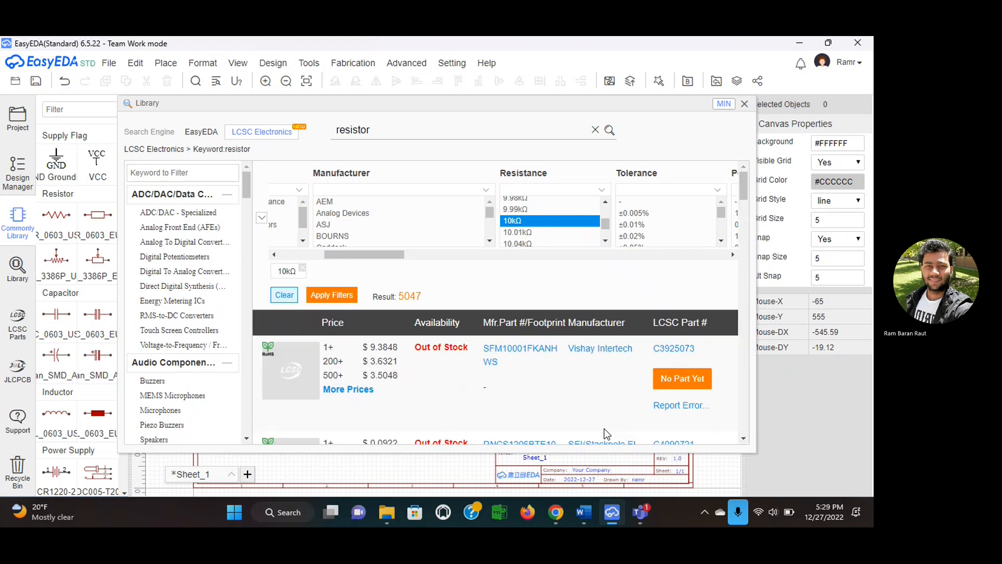
scroll(586, 408, down, 8)
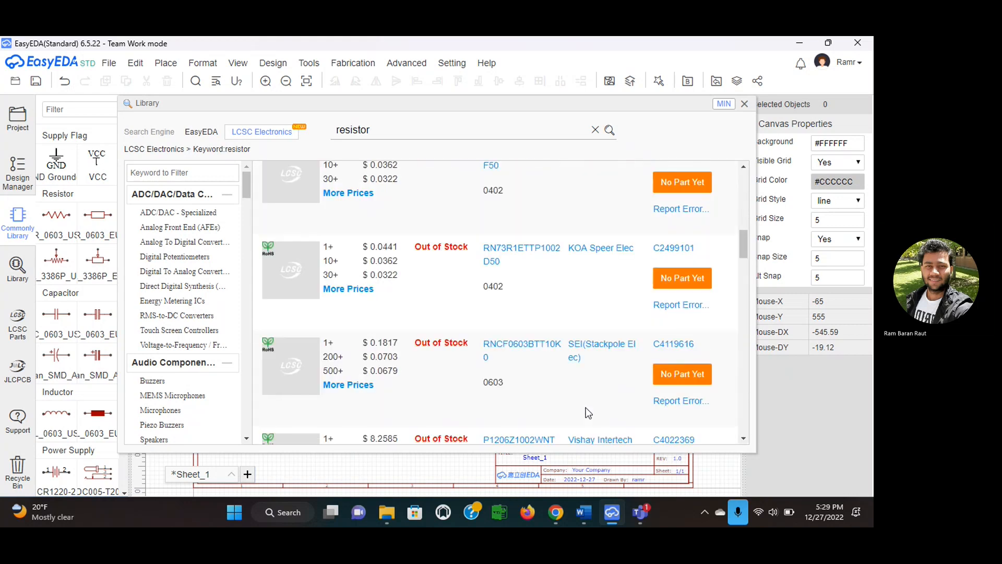
scroll(586, 410, down, 5)
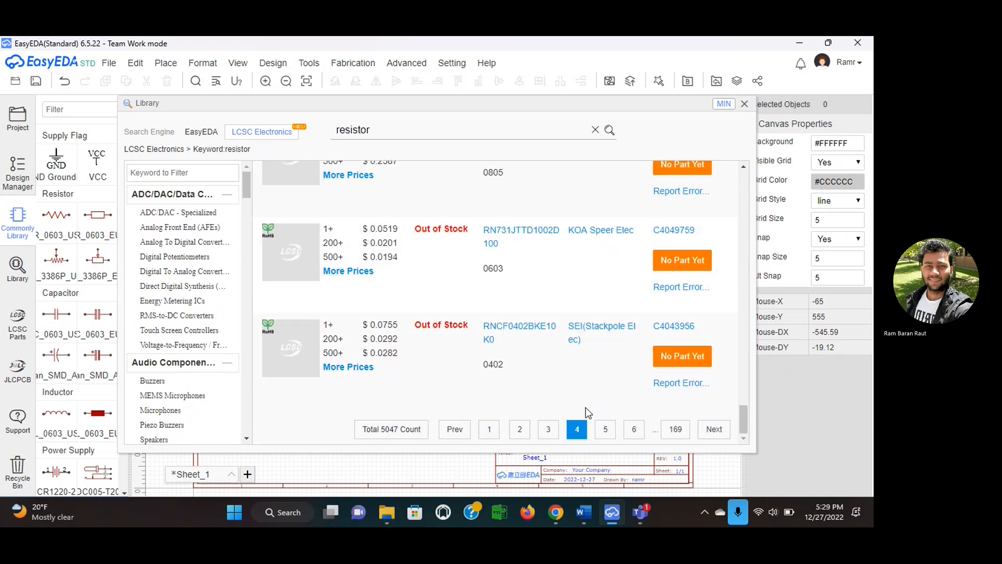
click(632, 430)
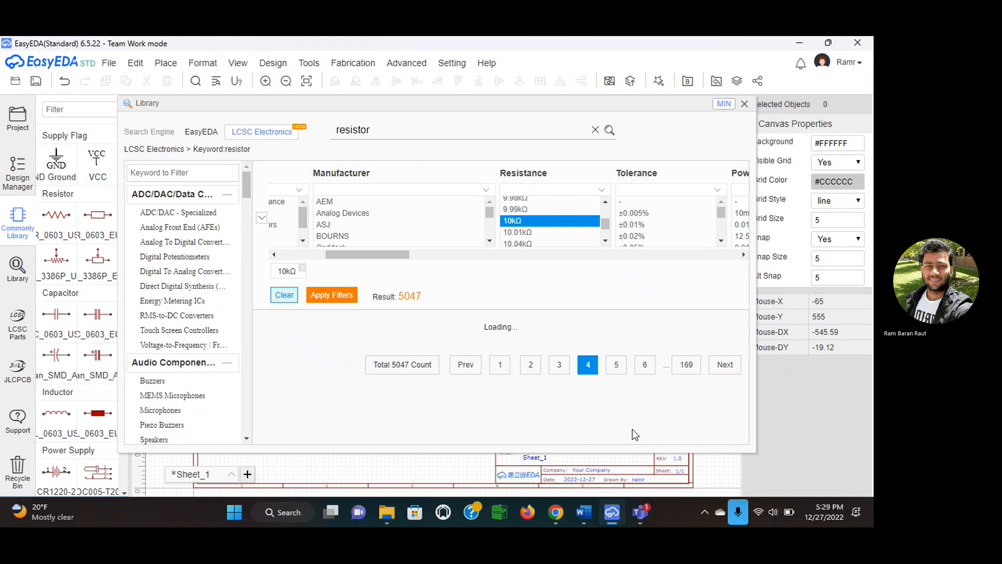
scroll(594, 421, down, 3)
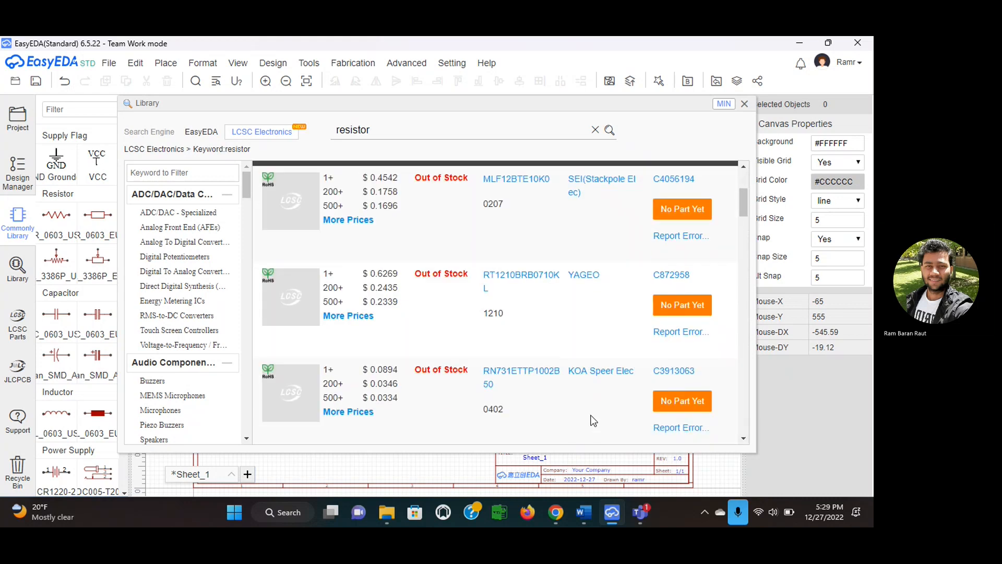
scroll(593, 420, down, 5)
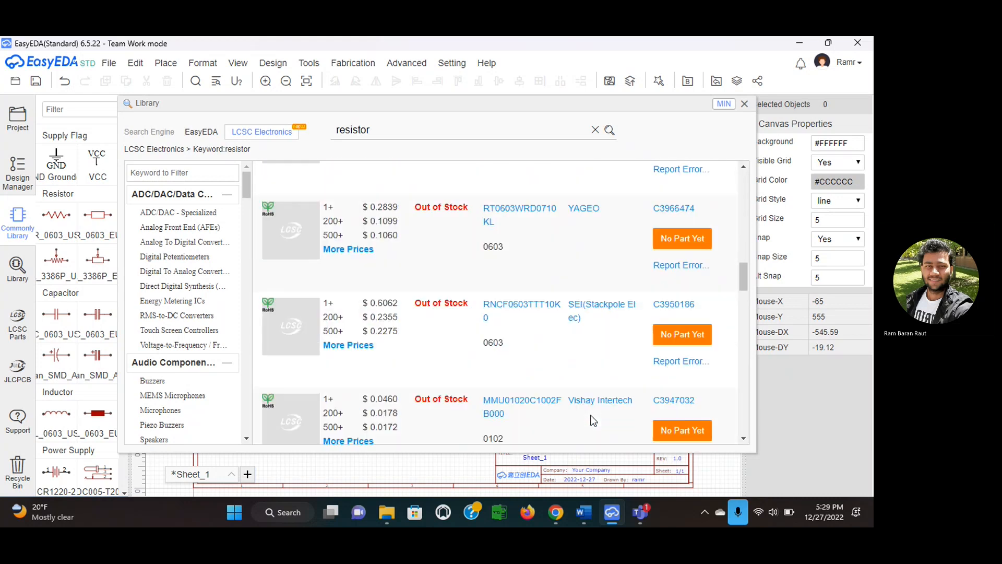
scroll(593, 420, down, 10)
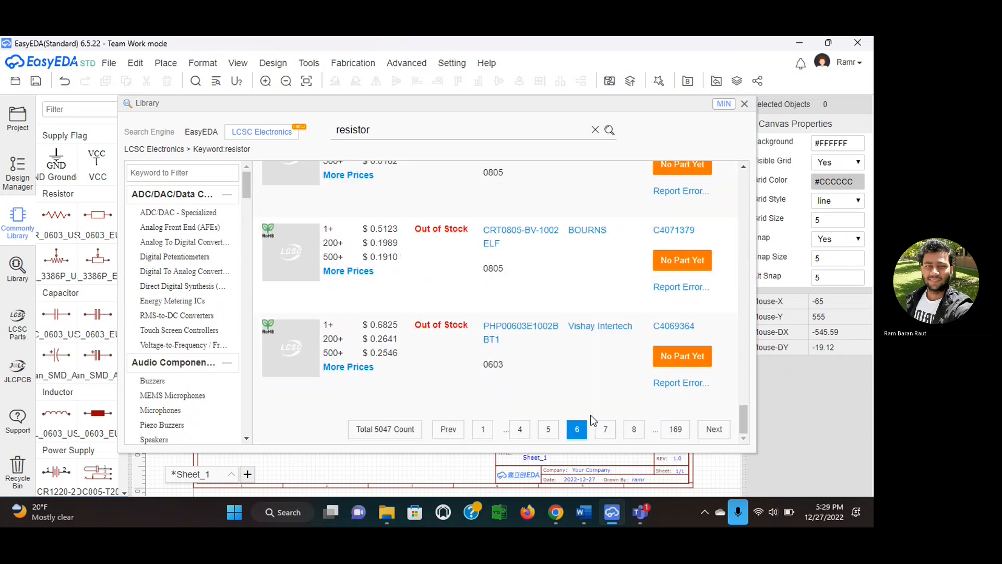
click(633, 429)
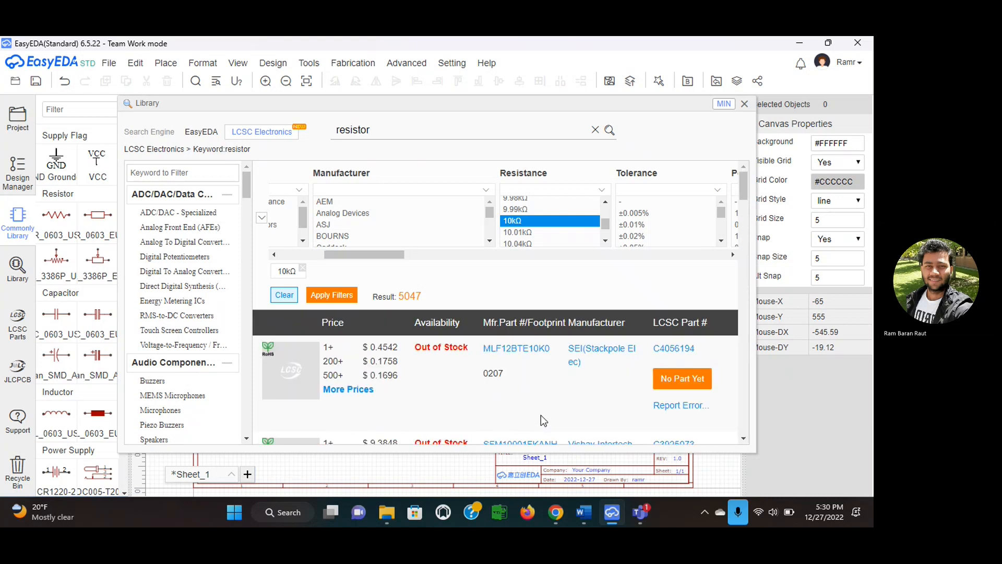
- Filter the resistor results by 330kΩ instead of 10kΩ, and look through the first page for a placeable part
scroll(565, 236, down, 5)
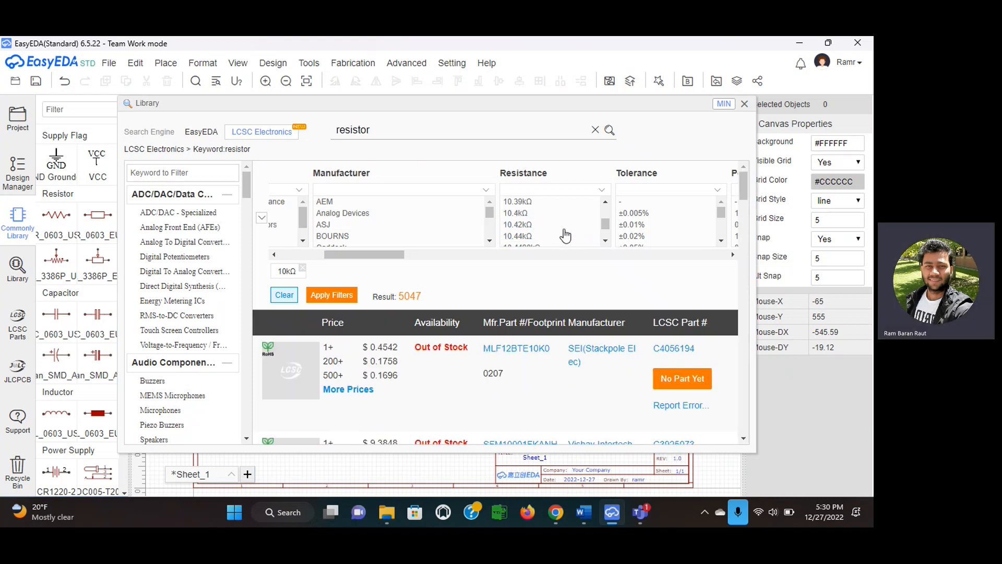
scroll(566, 236, down, 6)
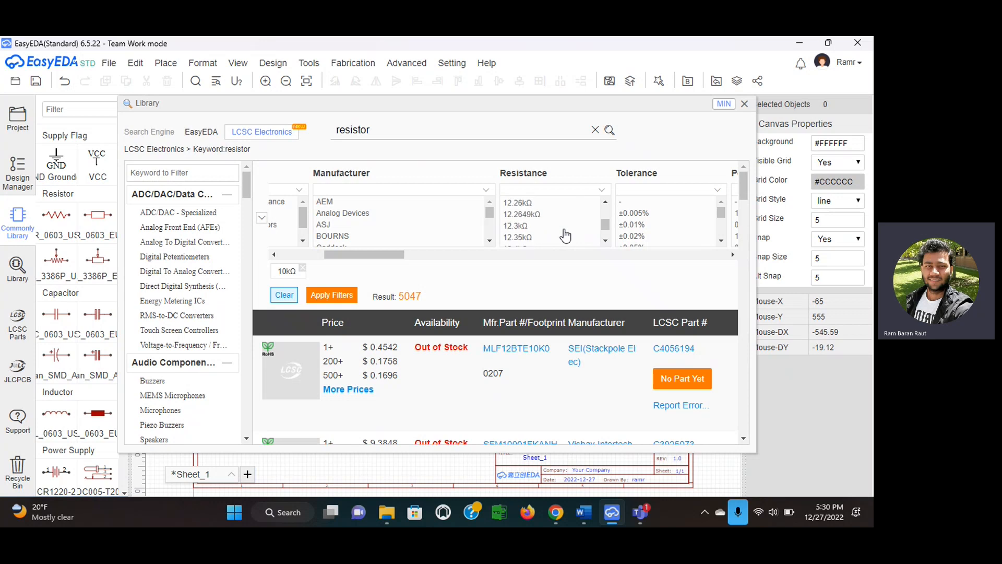
scroll(566, 235, down, 15)
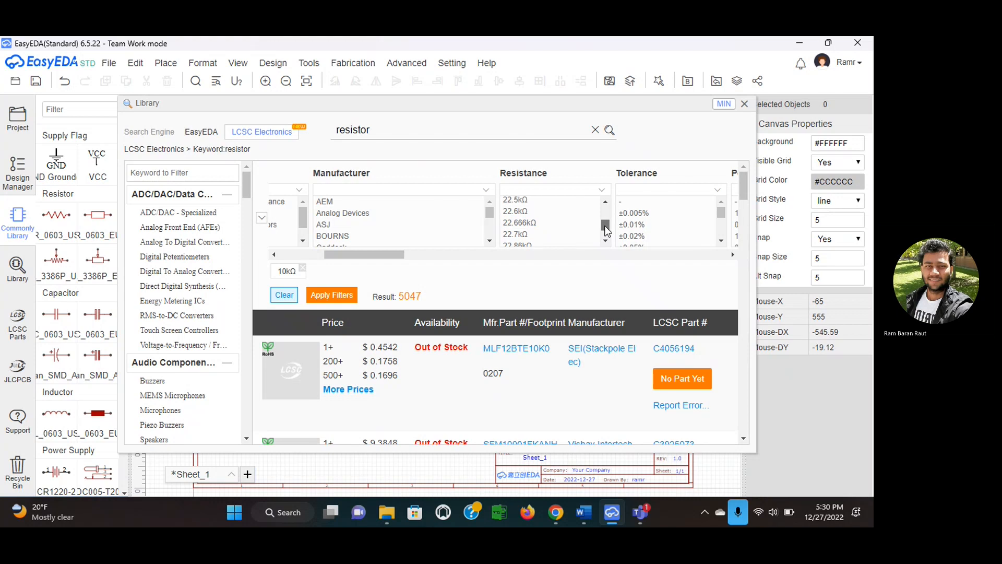
drag(605, 230, 605, 233)
scroll(539, 229, down, 8)
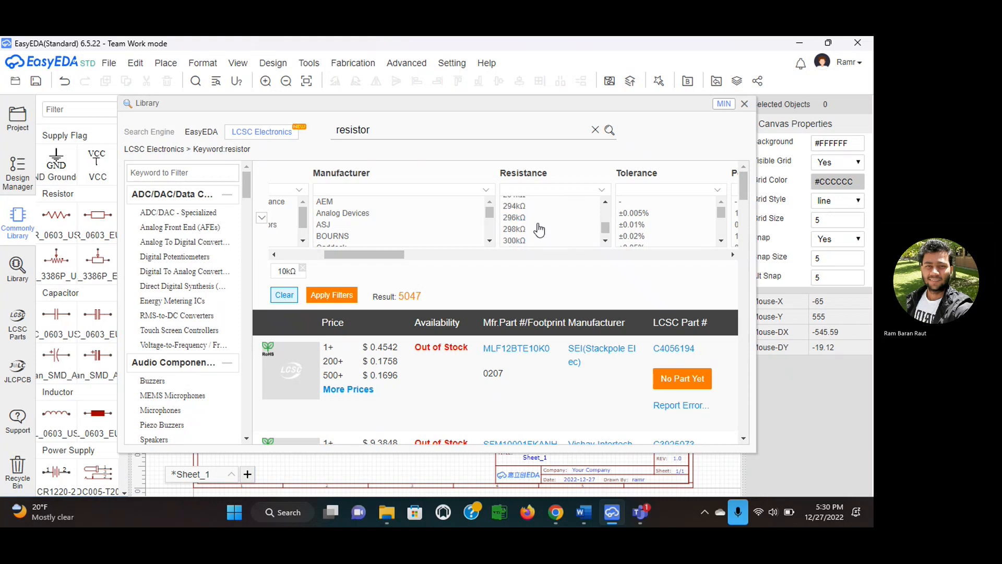
scroll(539, 229, up, 5)
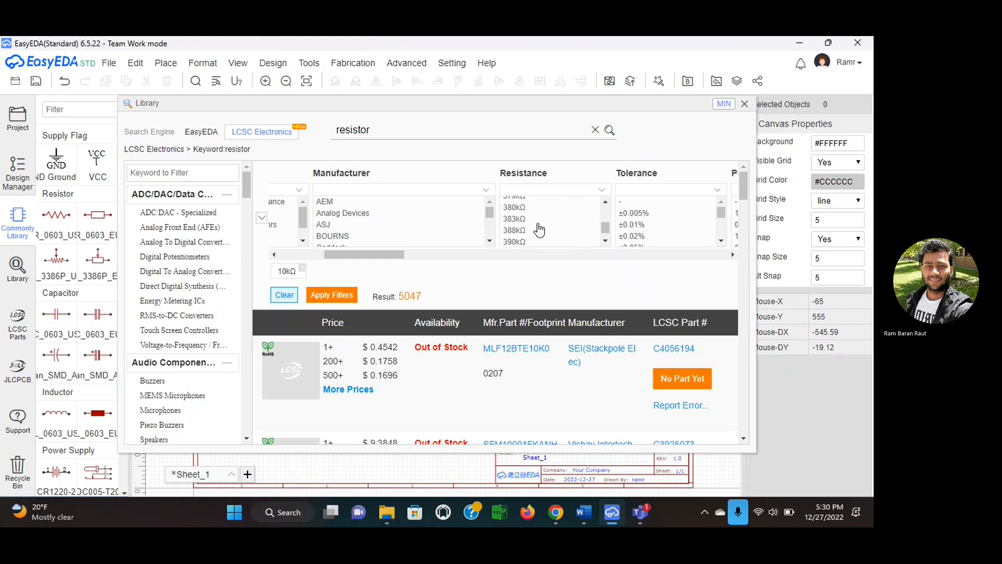
scroll(539, 230, up, 1)
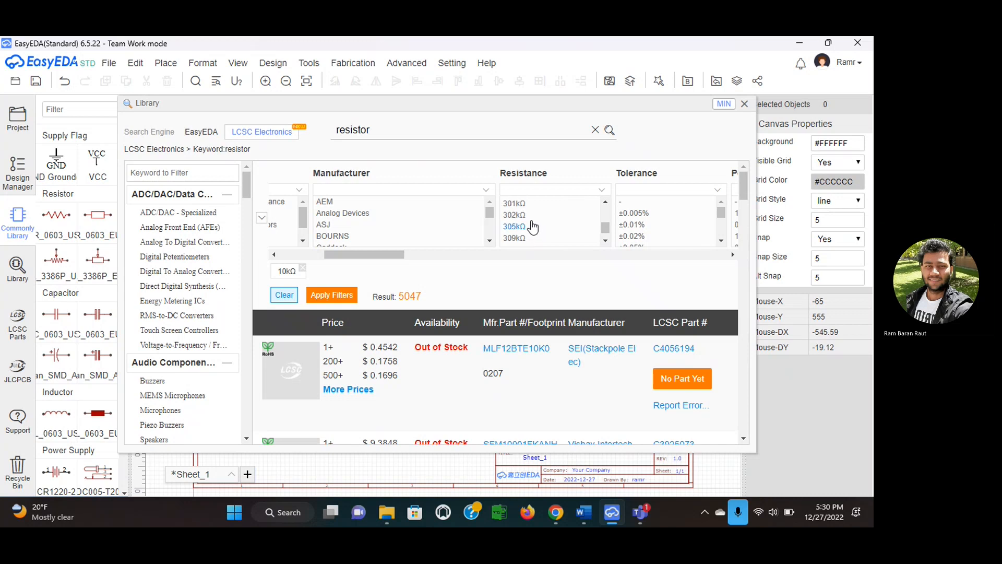
scroll(532, 227, down, 3)
click(525, 215)
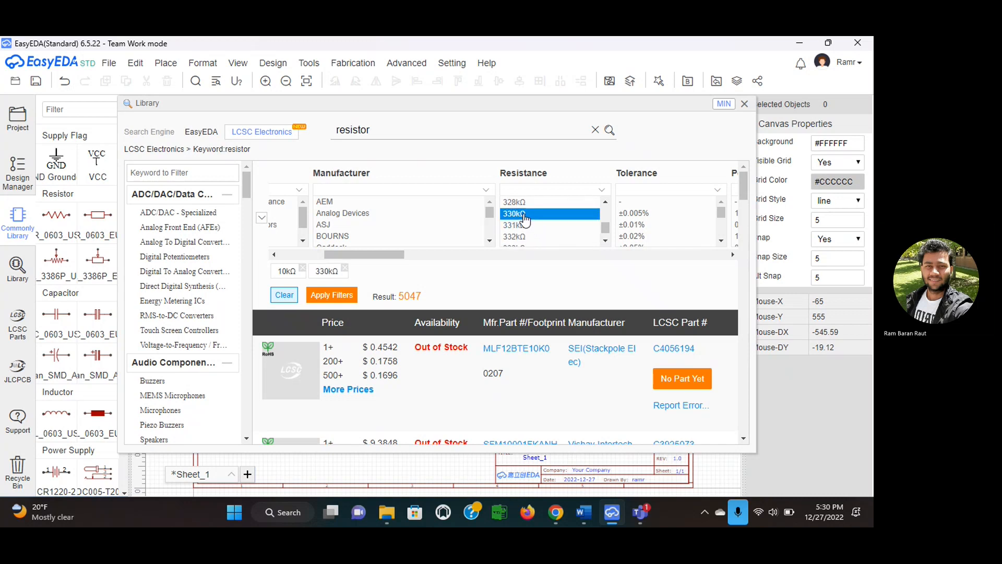
click(302, 268)
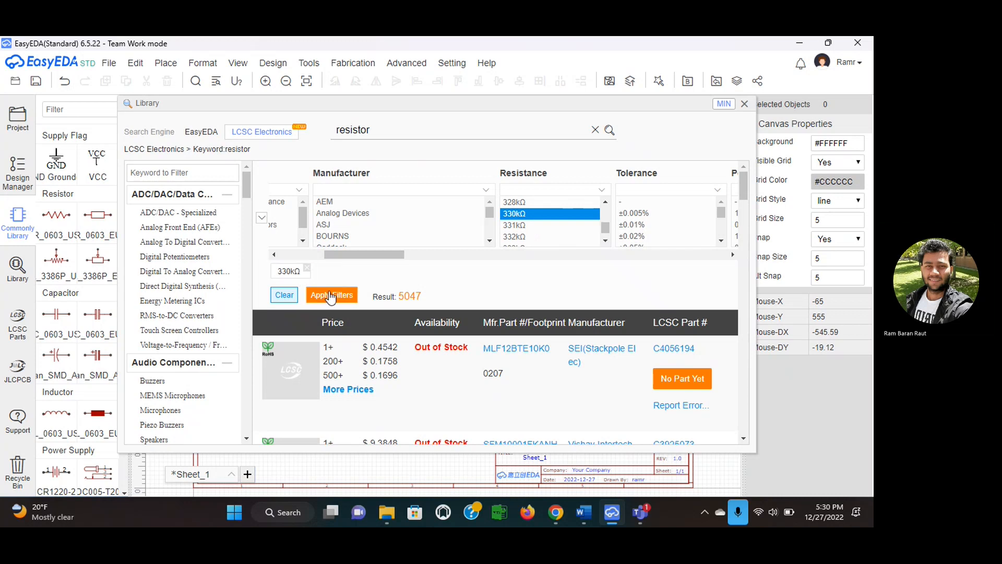
click(330, 296)
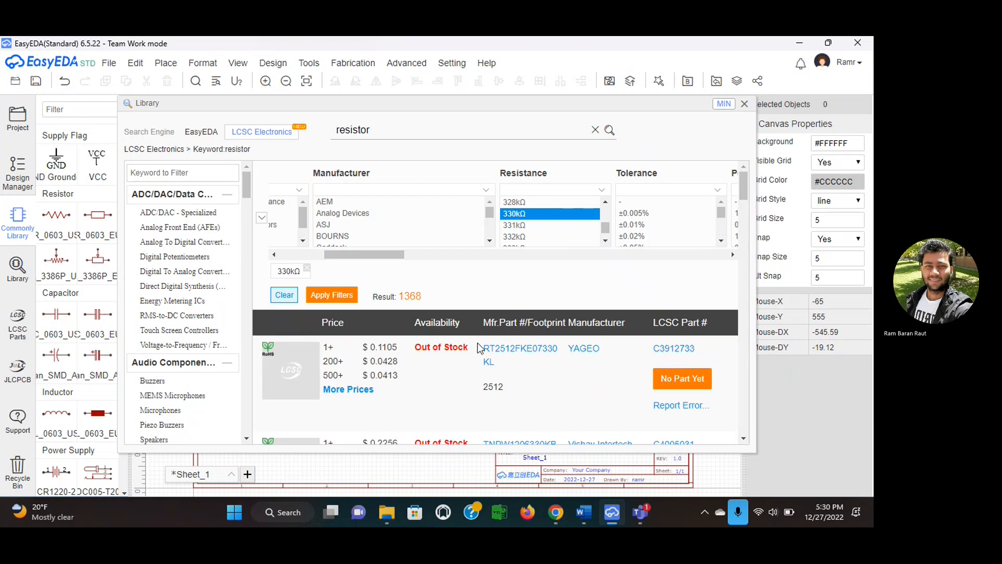
scroll(561, 378, down, 10)
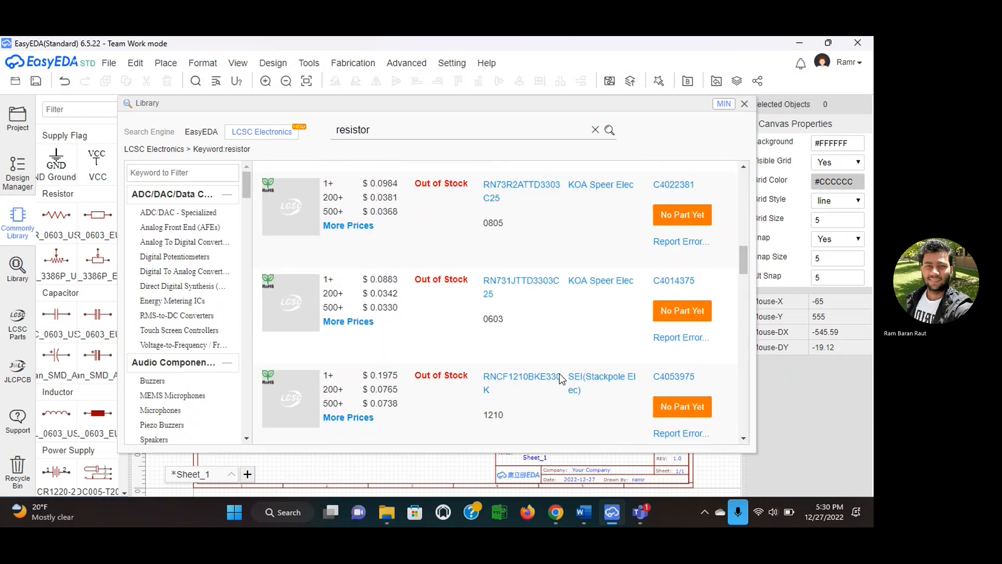
scroll(561, 378, down, 5)
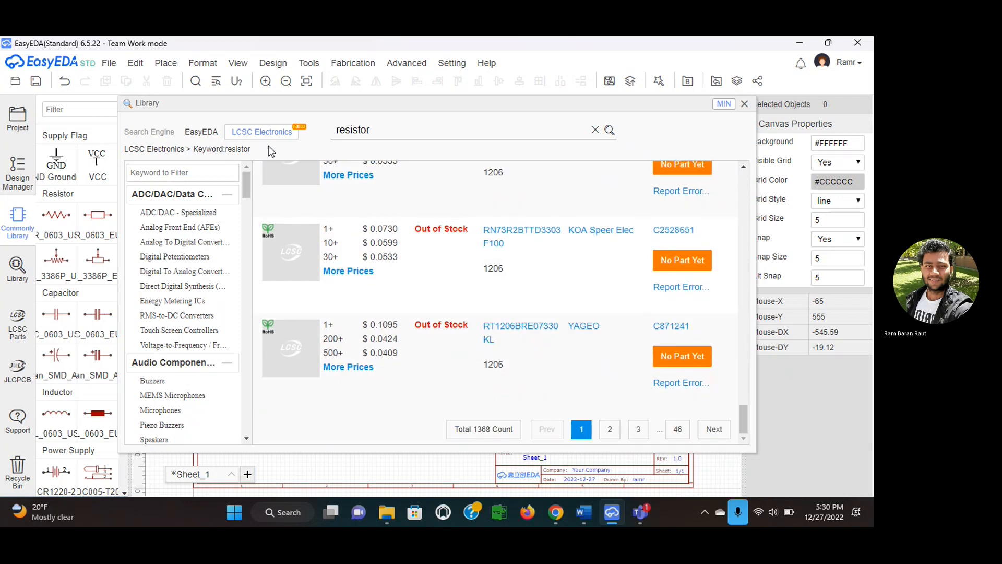
- Search for "resistor" with the EasyEDA search engine instead of LCSC Electronics, and go through the LCSC symbols
click(202, 132)
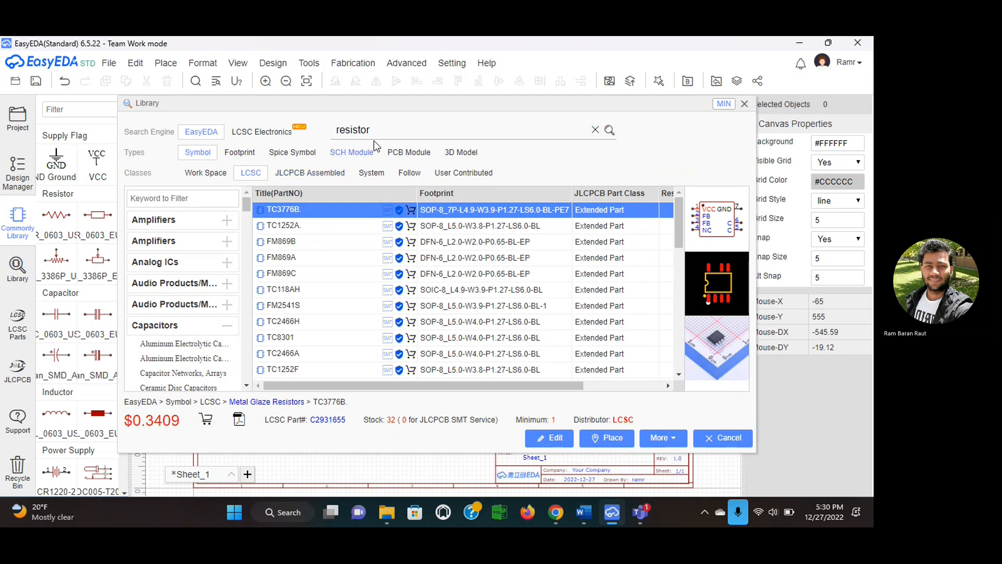
click(609, 130)
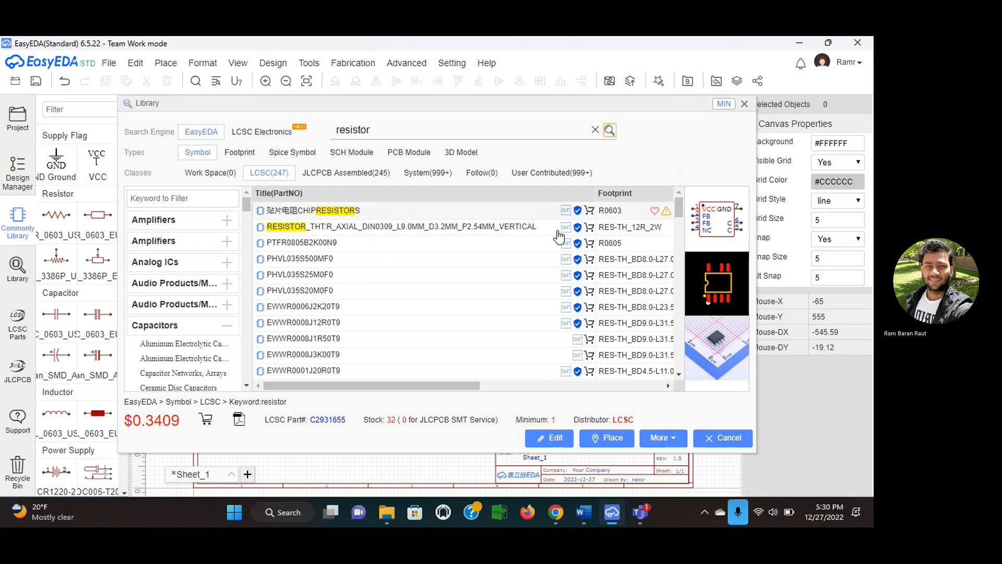
scroll(505, 312, down, 3)
scroll(505, 311, down, 10)
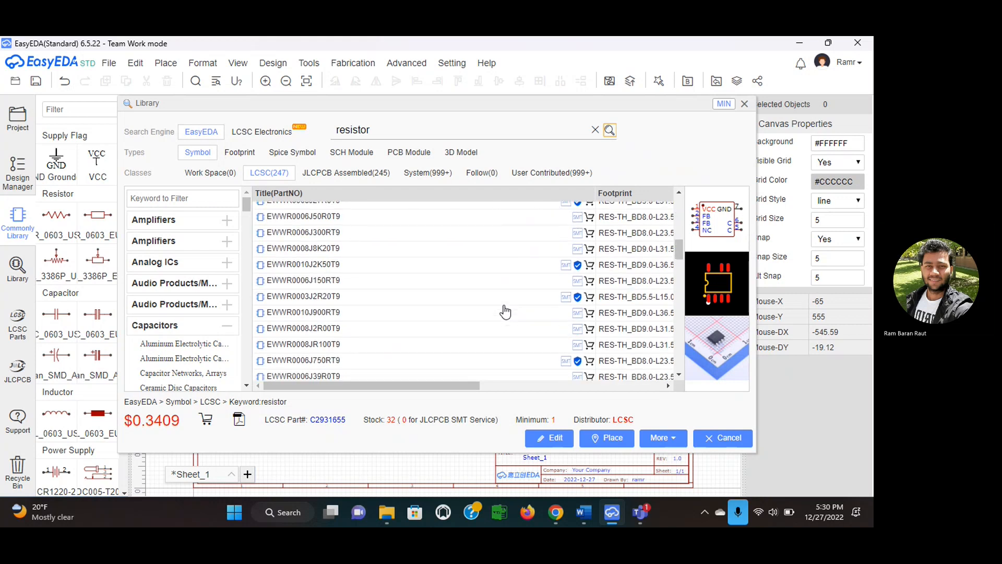
scroll(505, 312, down, 2)
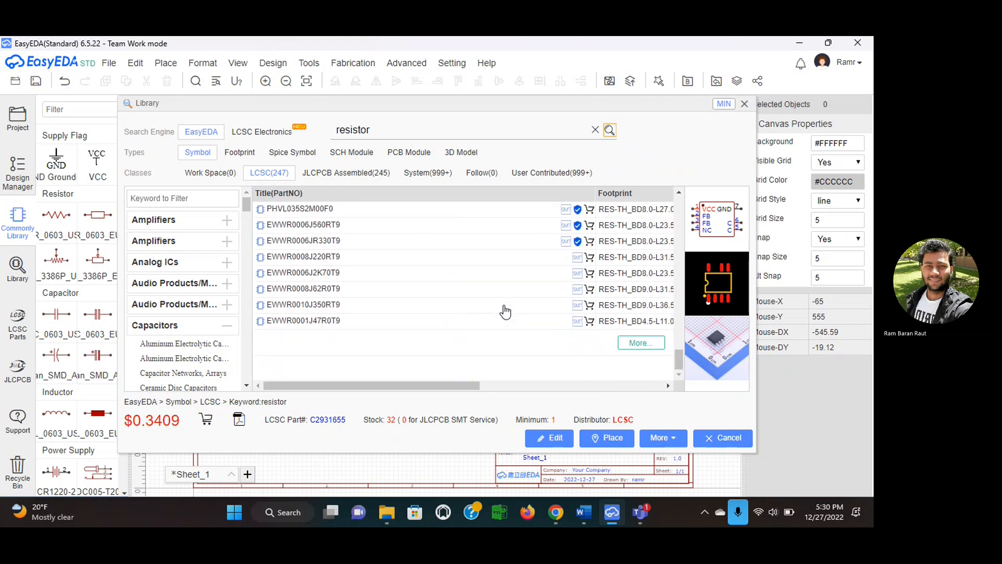
- Select the EWWR0010J350RT9 resistor and check the resistance values throughout the LCSC resistor symbols for a suitable part
click(460, 306)
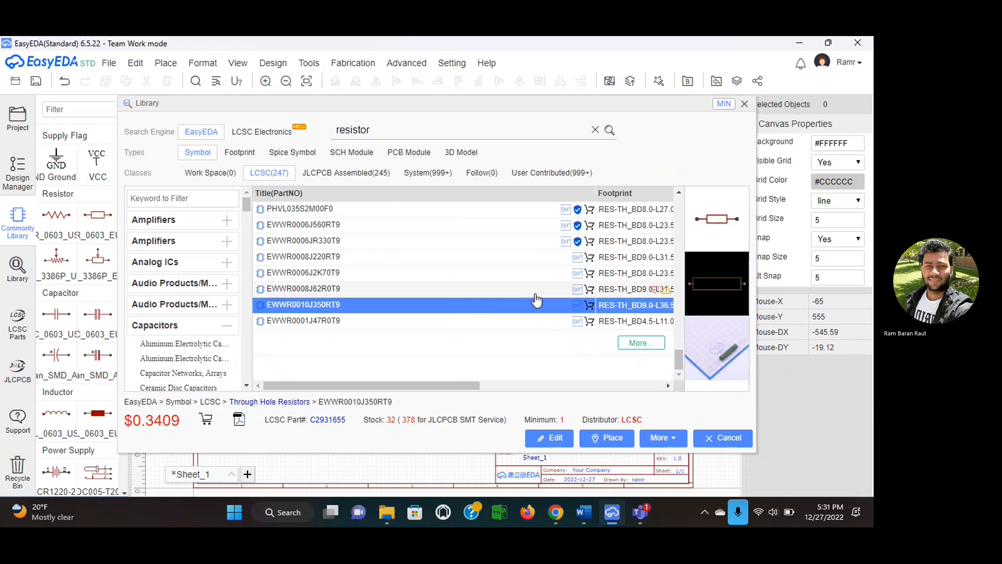
scroll(536, 299, right, 10)
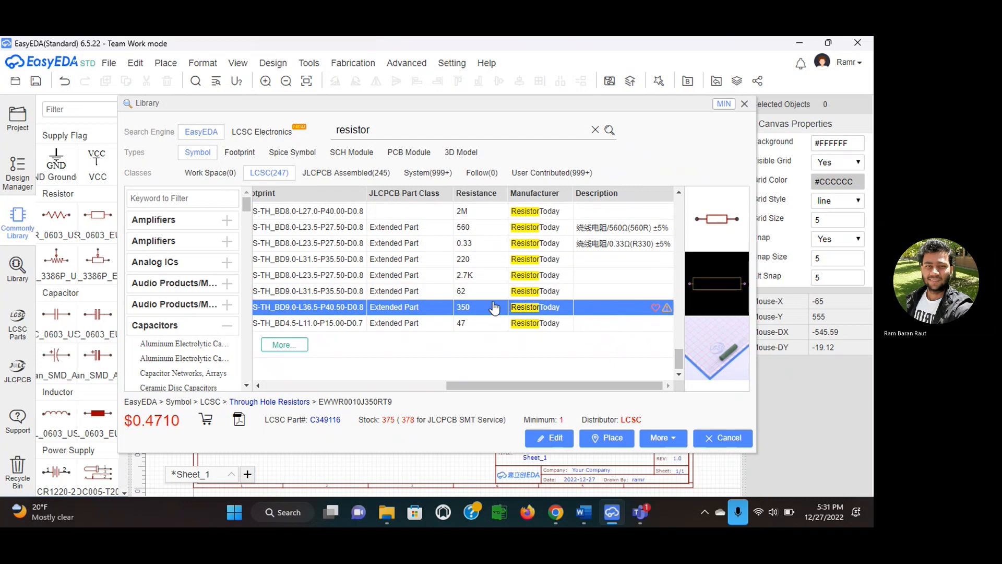
scroll(496, 286, up, 1)
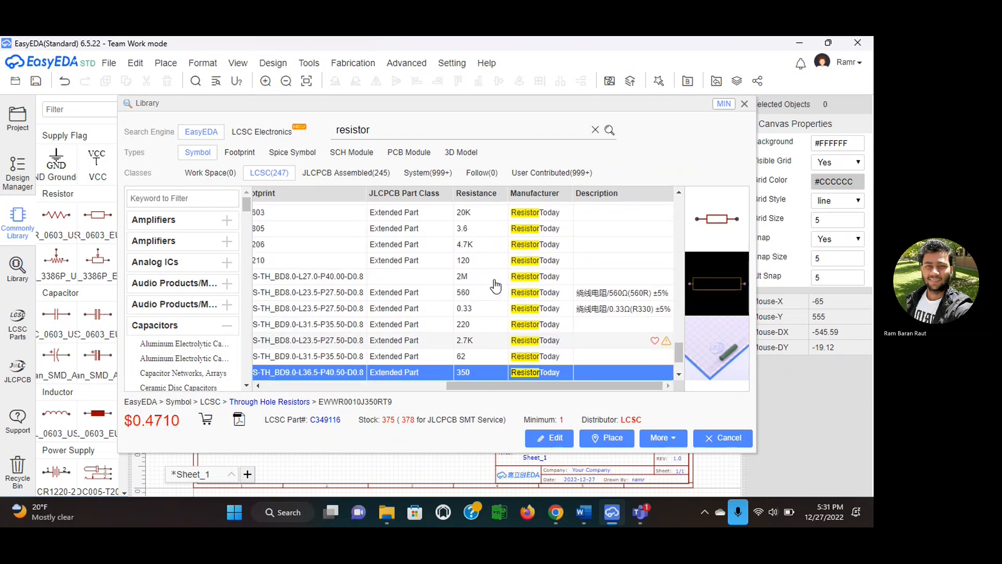
scroll(496, 286, up, 1)
scroll(496, 282, down, 3)
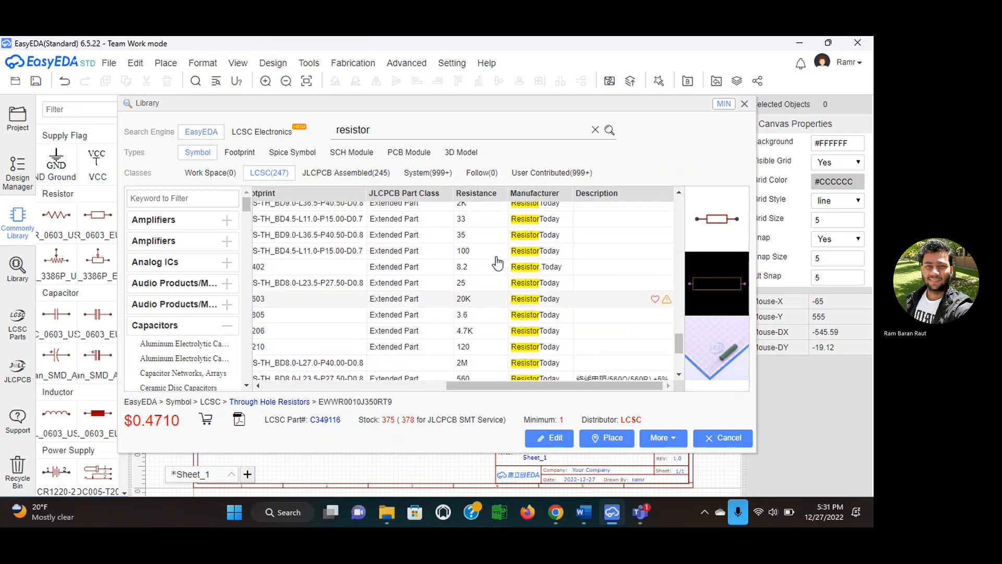
scroll(497, 263, up, 3)
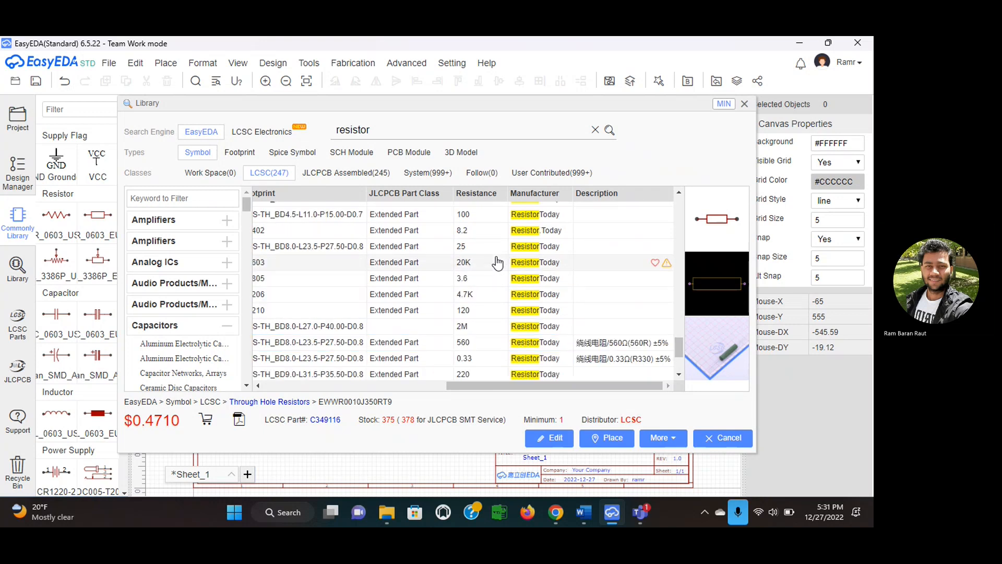
scroll(497, 263, up, 5)
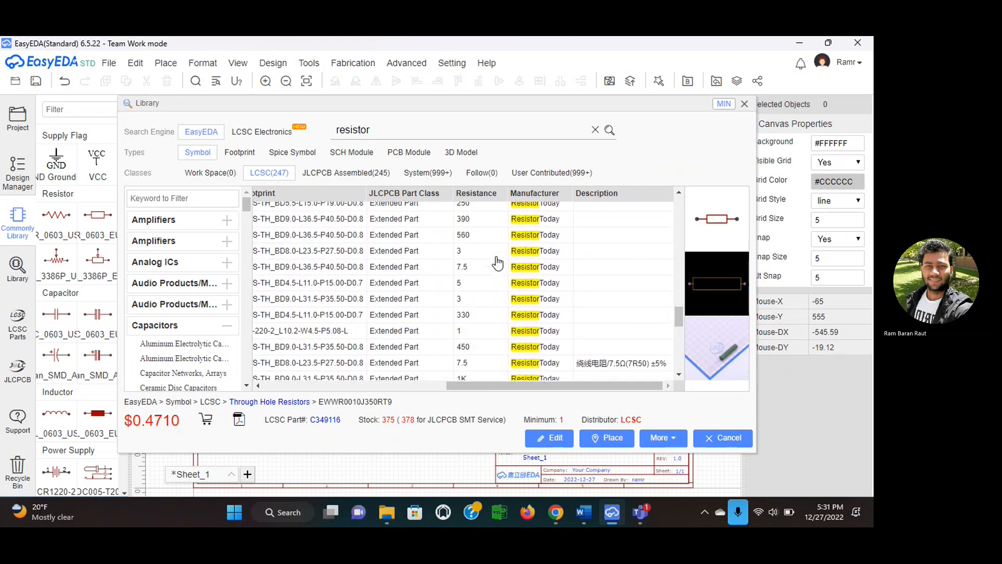
scroll(497, 262, up, 5)
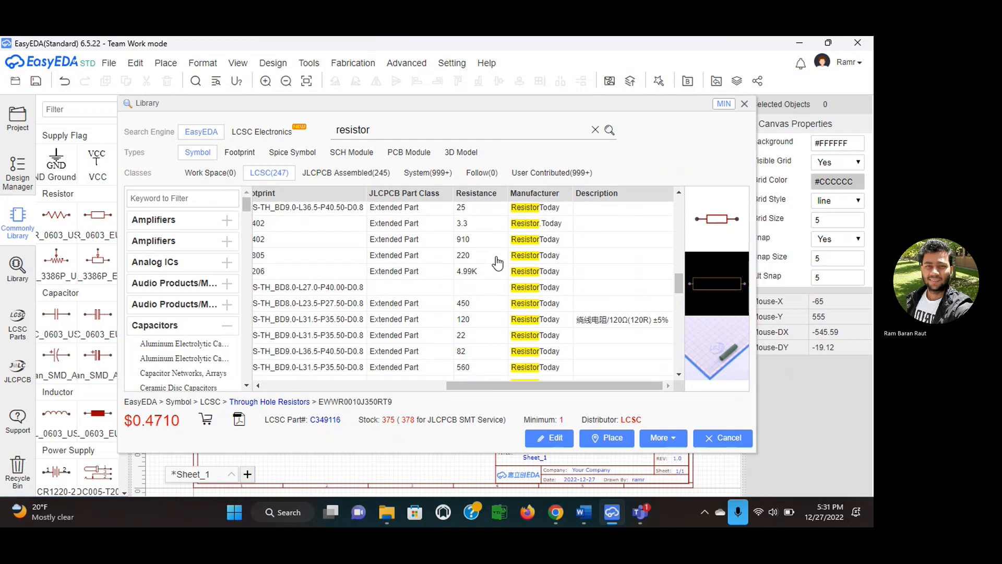
scroll(497, 263, up, 6)
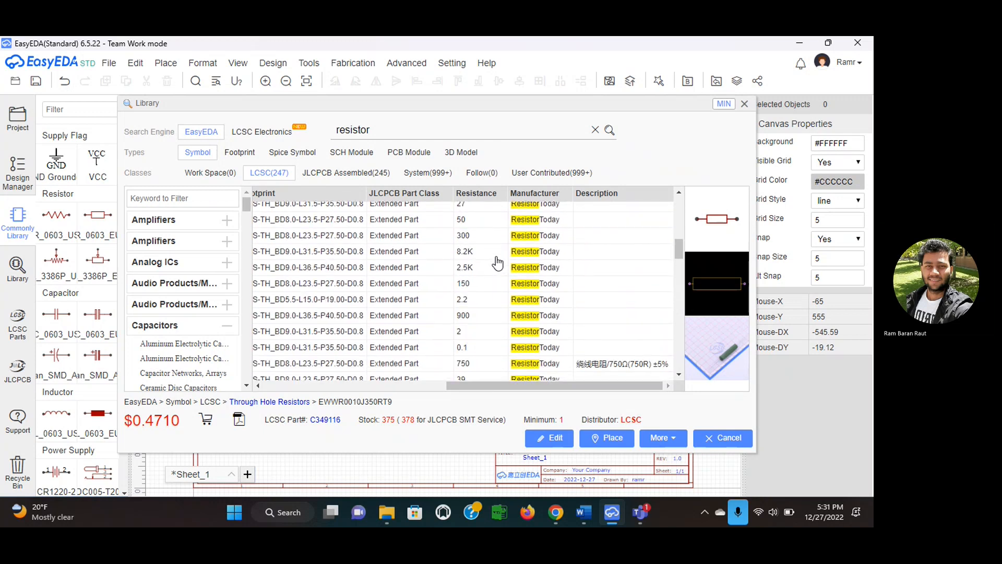
scroll(497, 263, up, 5)
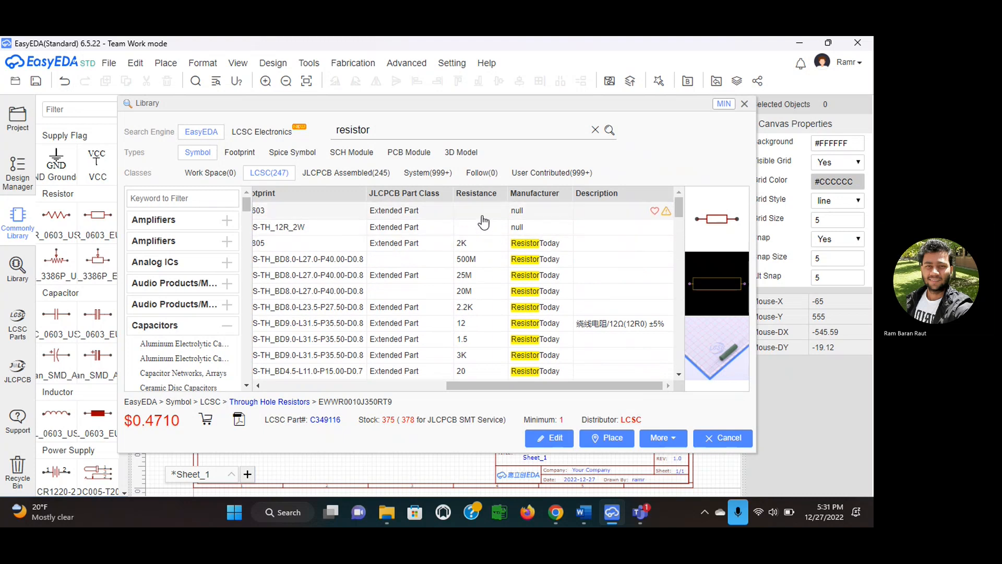
scroll(387, 246, left, 10)
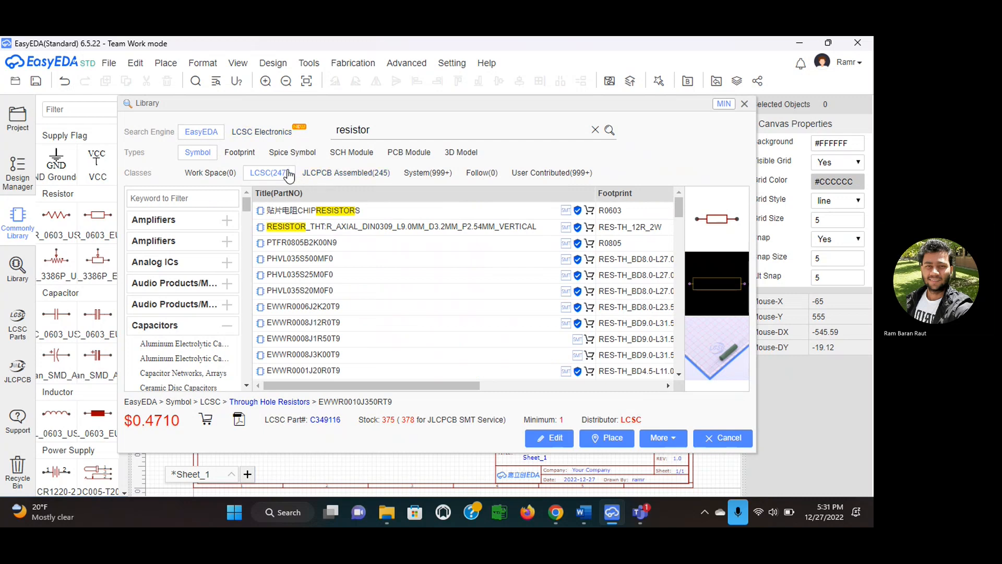
- Look through the JLCPCB Assembled and User Contributed resistor symbols for a part with a suitable resistance
click(317, 174)
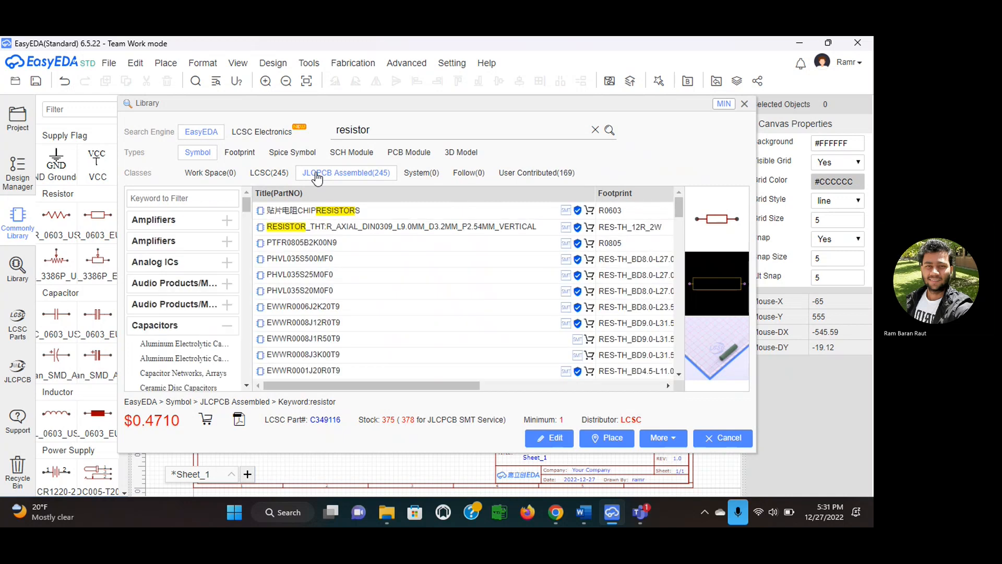
click(525, 176)
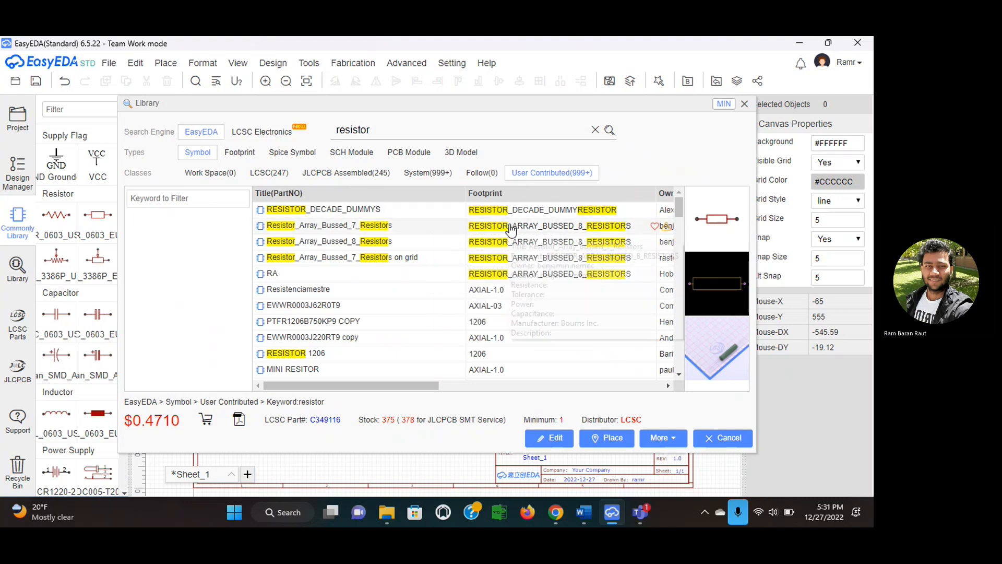
scroll(511, 229, right, 8)
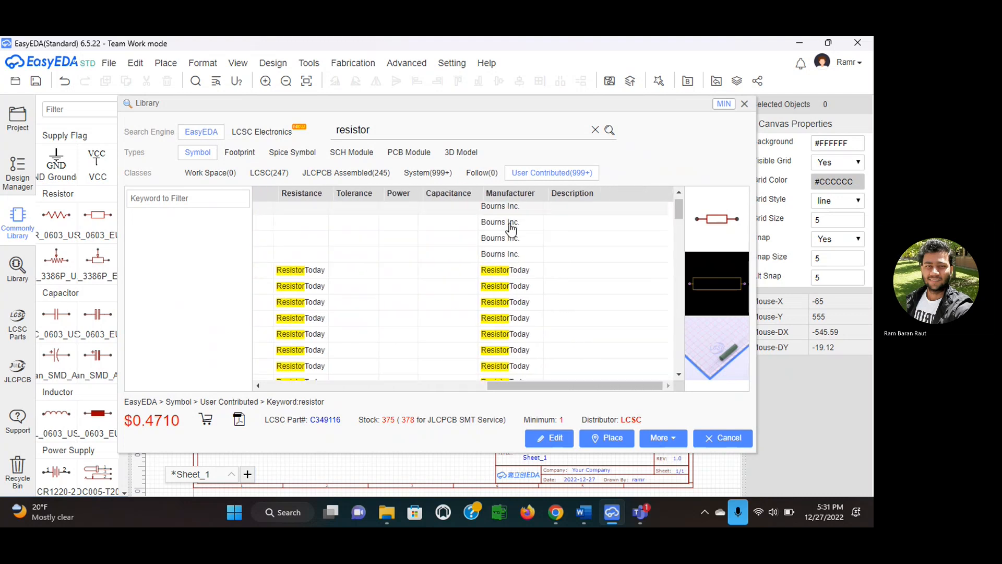
scroll(393, 237, left, 8)
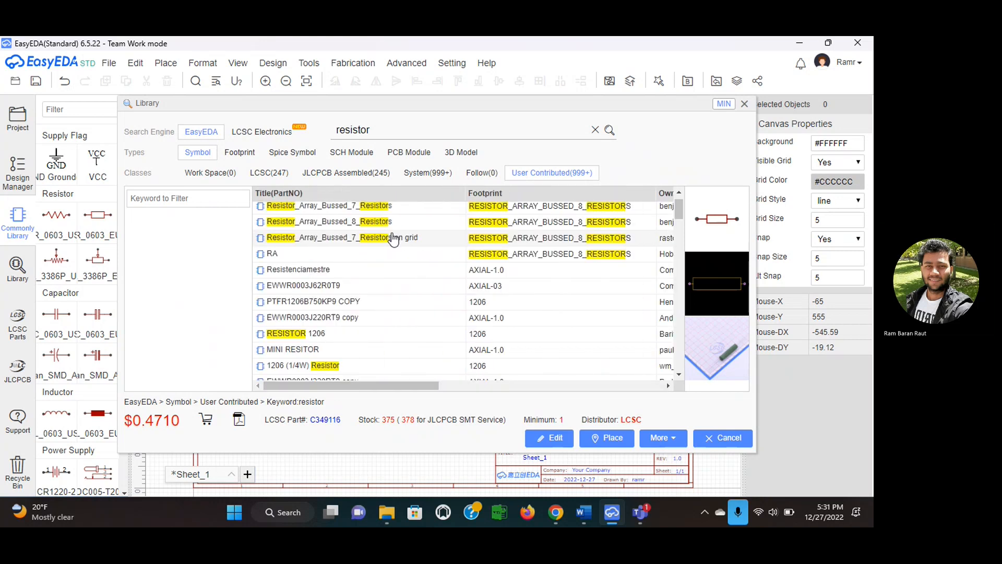
scroll(346, 272, down, 2)
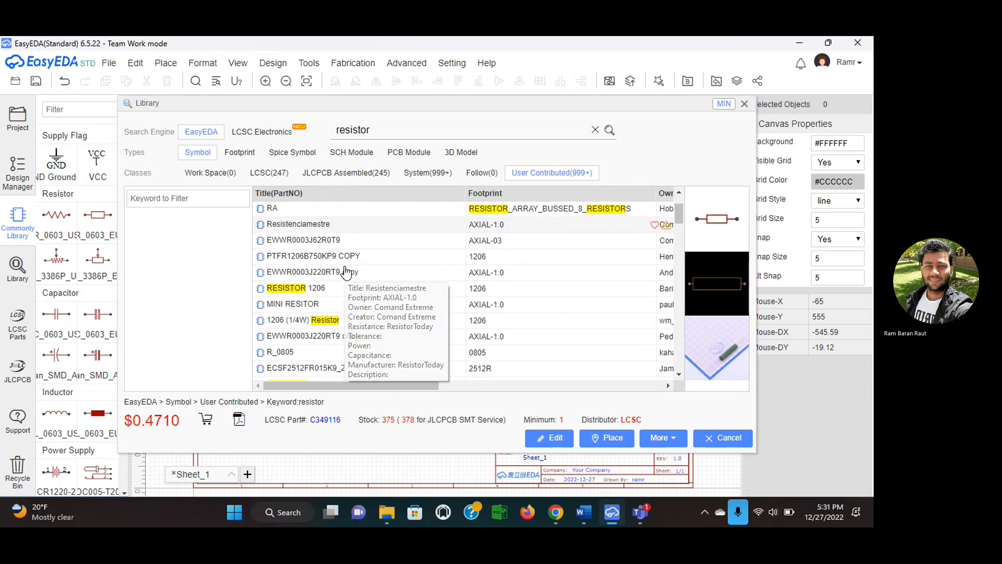
scroll(344, 270, down, 4)
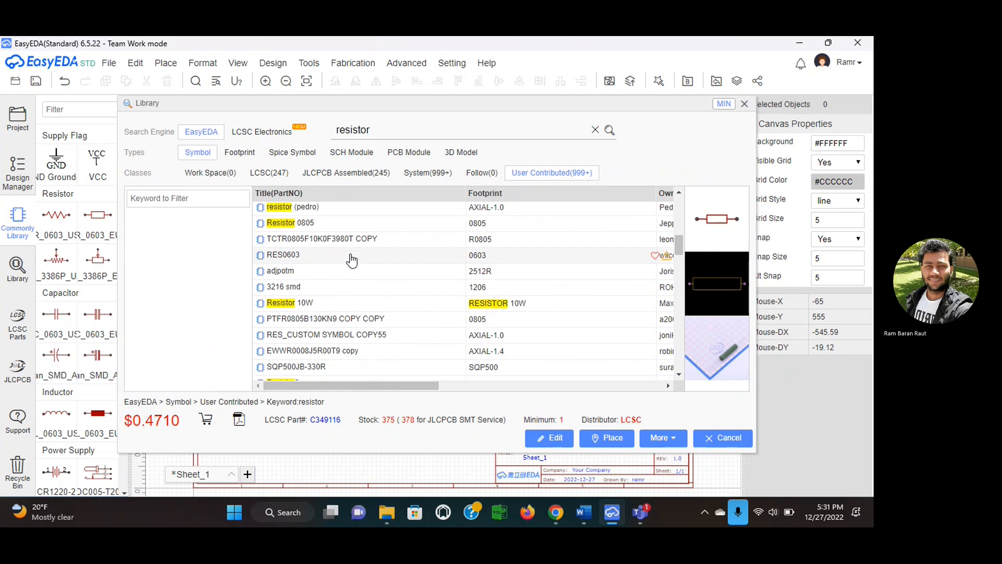
- Search for "resistor 10k" and place the user-contributed "resistor 10K" symbol once, to the left of the capacitor
double_click(386, 131)
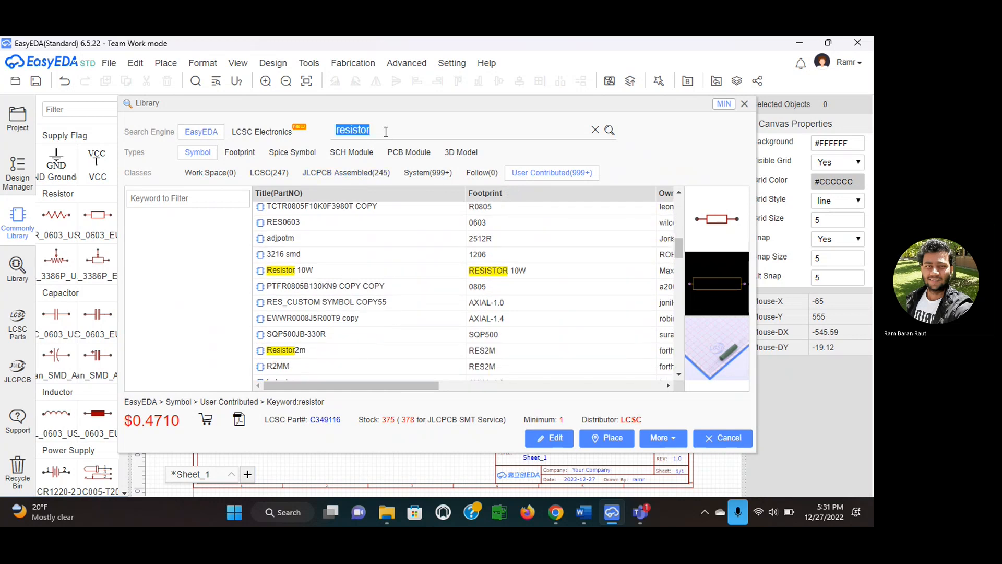
key(BackSpace)
click(609, 130)
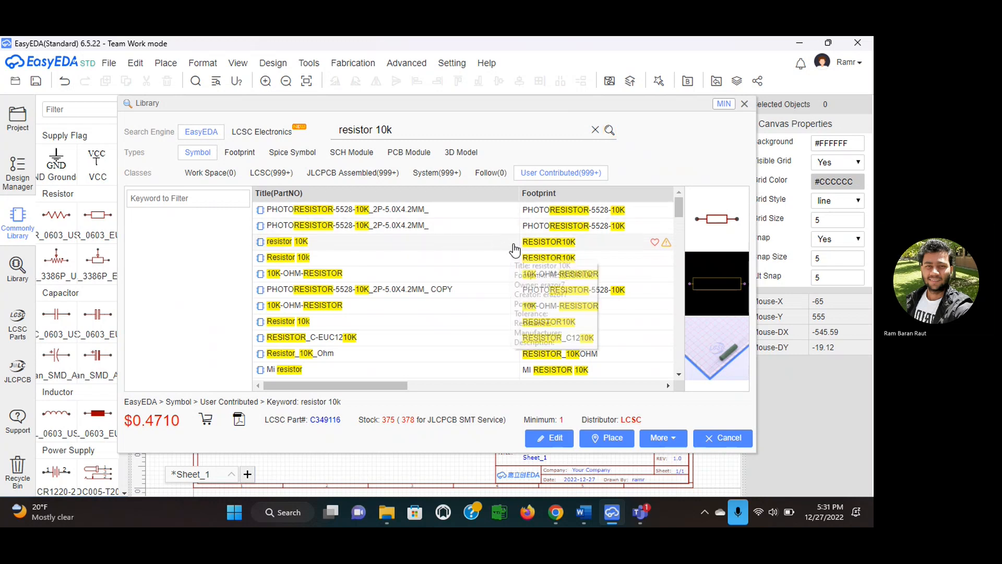
click(514, 245)
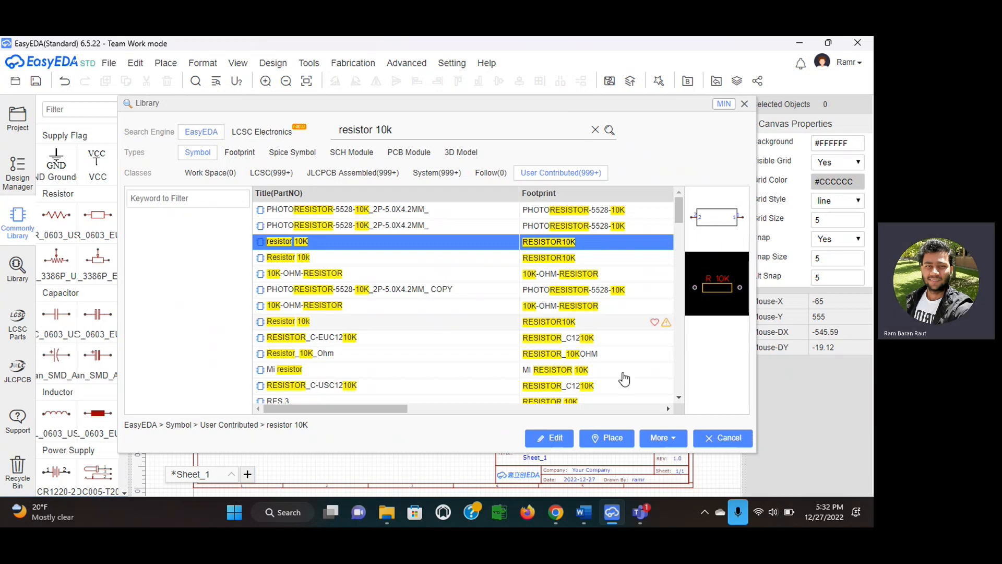
click(601, 441)
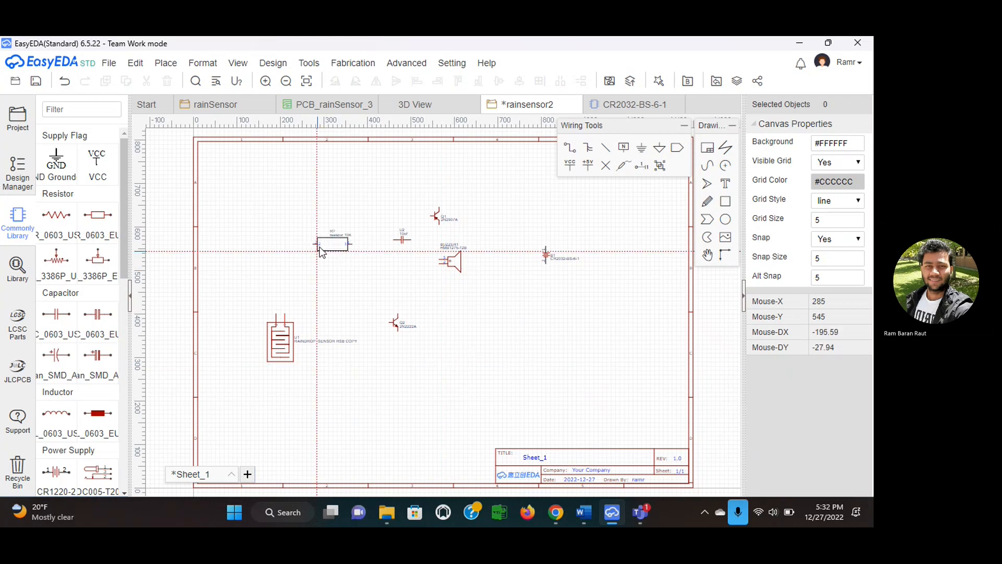
click(346, 246)
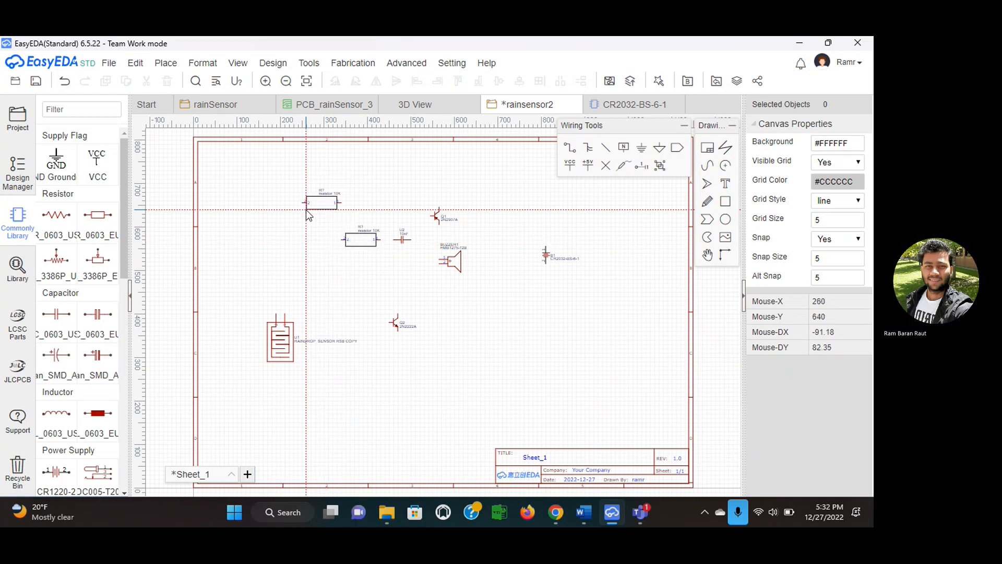
key(Escape)
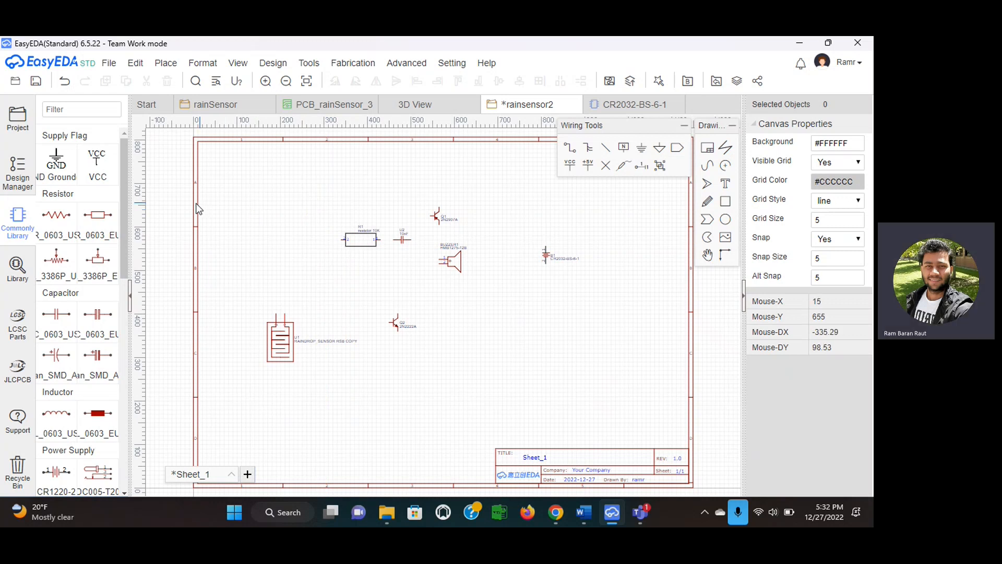
- Search the library for "resistor 330k" and look through the LCSC symbols for a 330K part
click(17, 268)
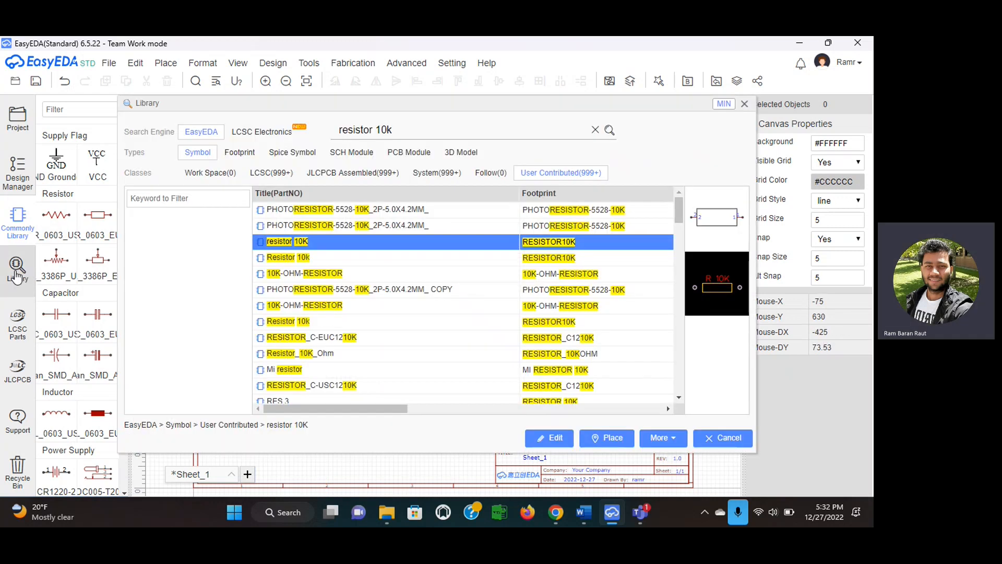
click(410, 125)
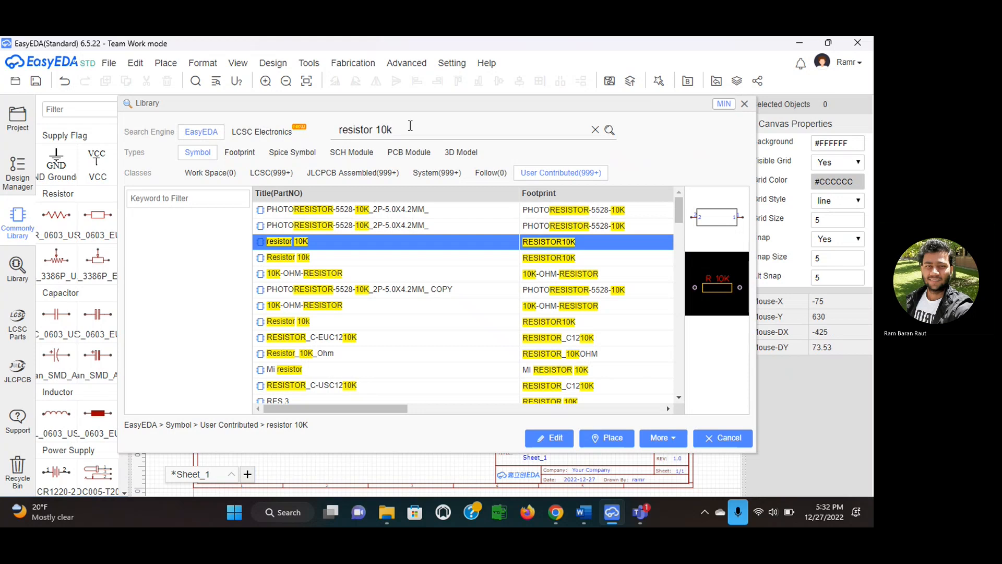
key(BackSpace)
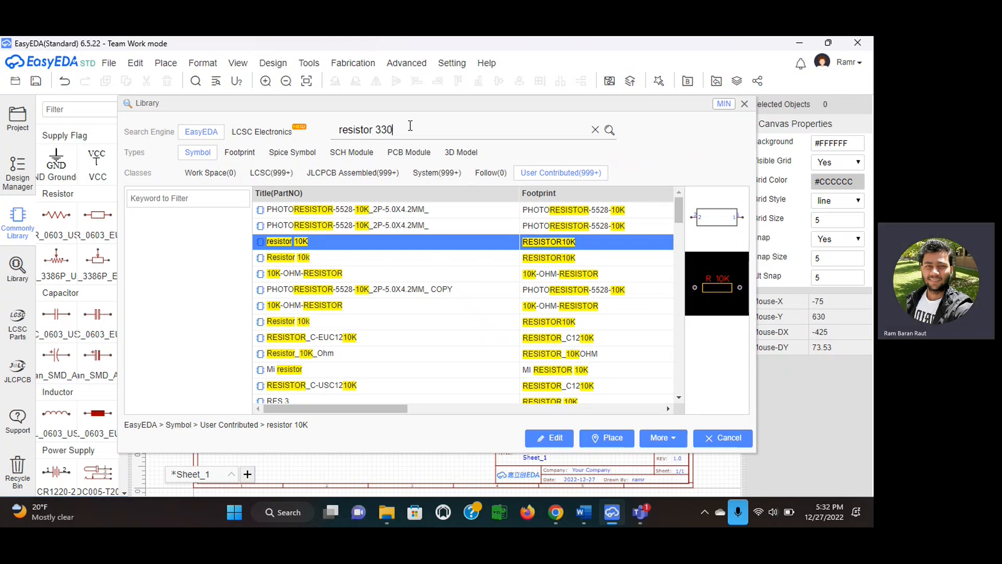
click(610, 131)
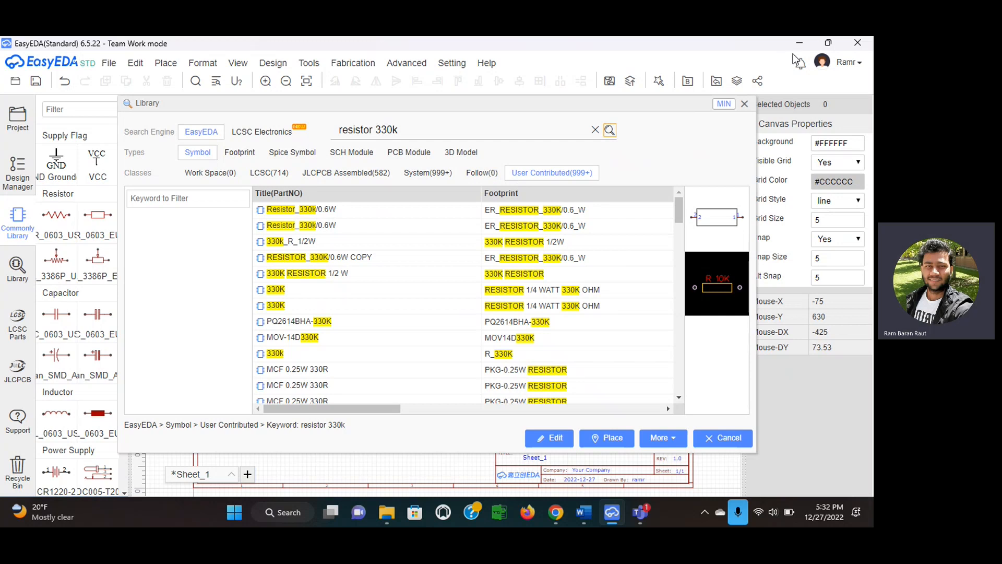
mouse_move(836, 73)
click(282, 175)
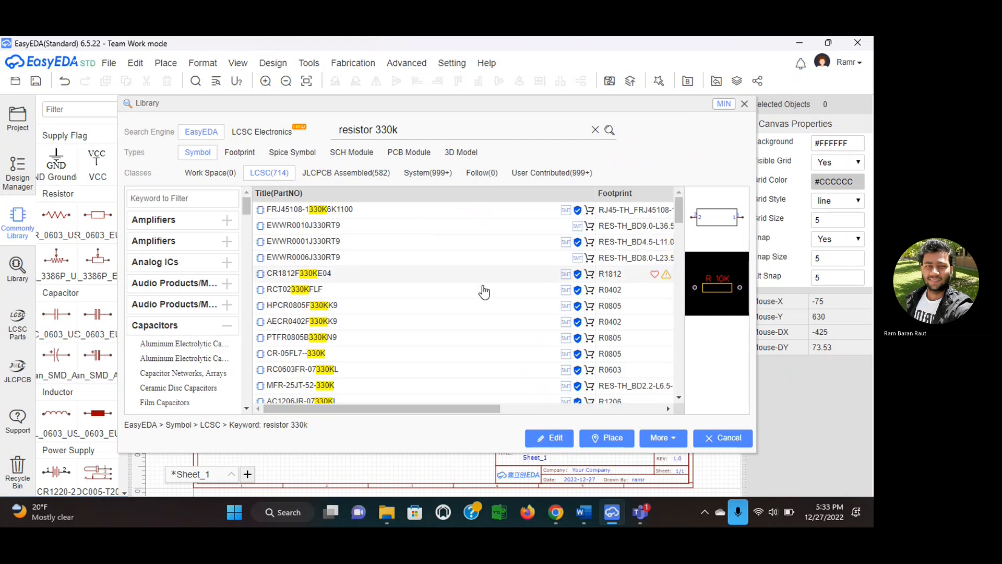
scroll(472, 312, down, 5)
scroll(472, 312, right, 5)
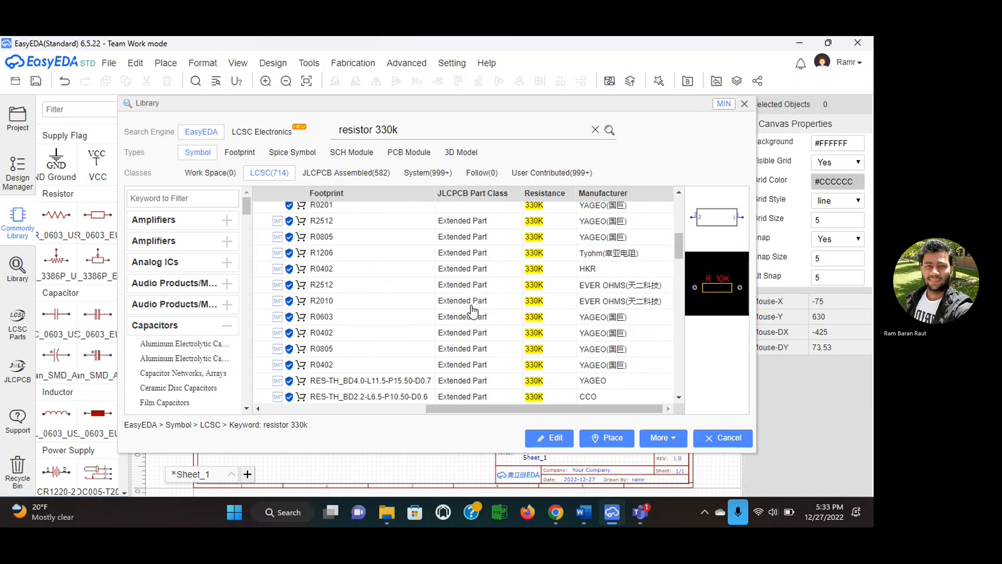
scroll(441, 329, up, 3)
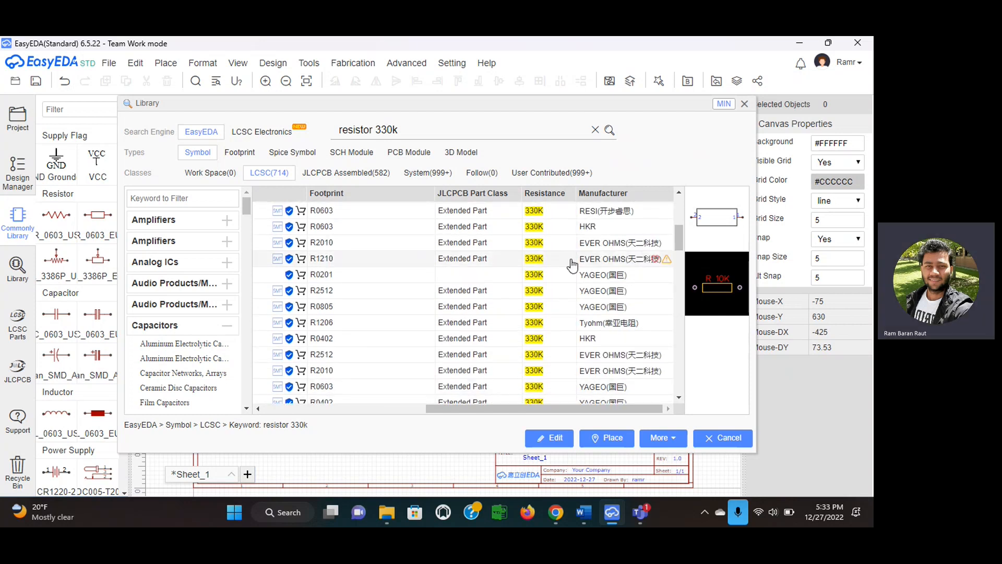
scroll(555, 252, up, 3)
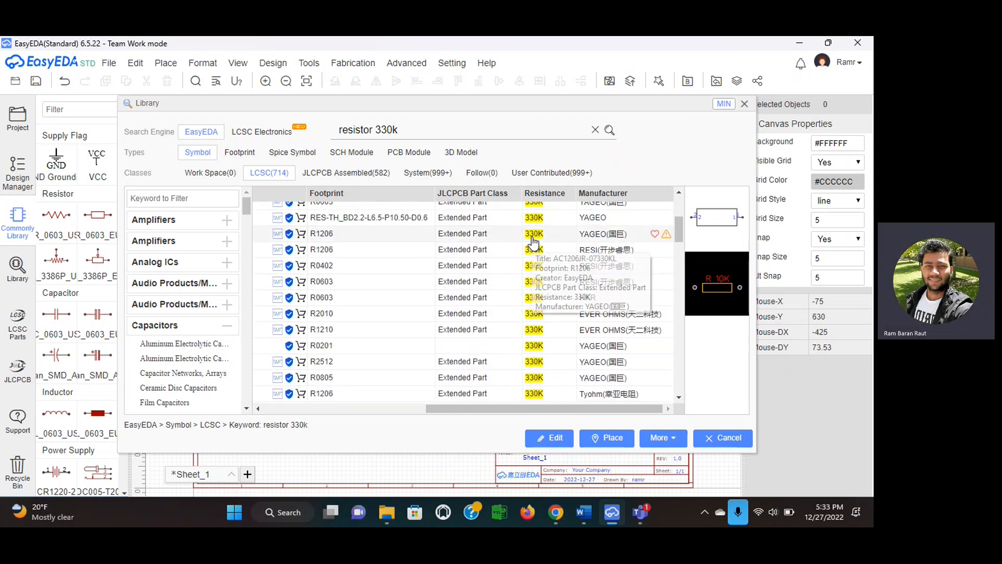
- Place the YAGEO AC1206JR-07330KL 330K resistor once, rotated to vertical, above the raindrop sensor
click(533, 236)
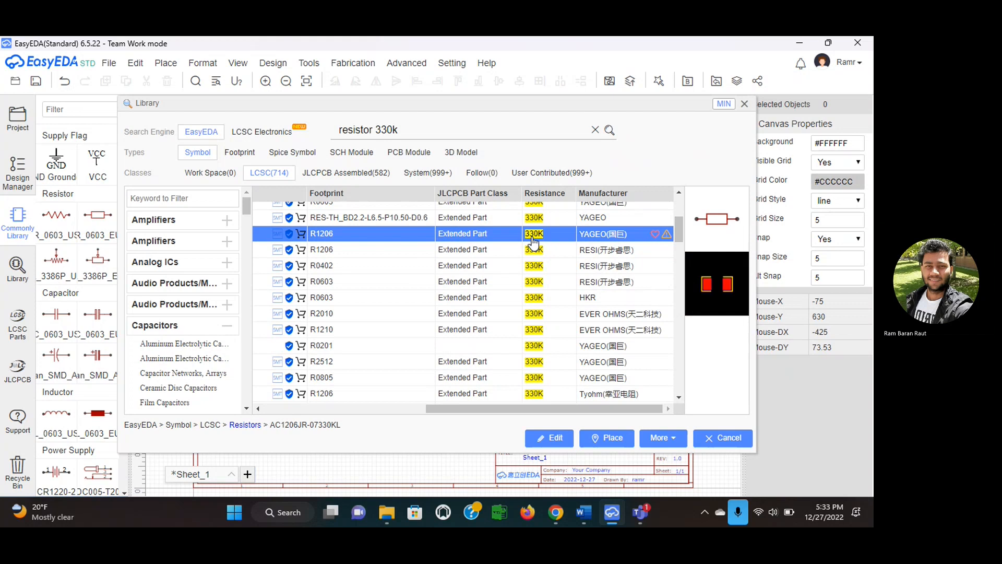
click(606, 440)
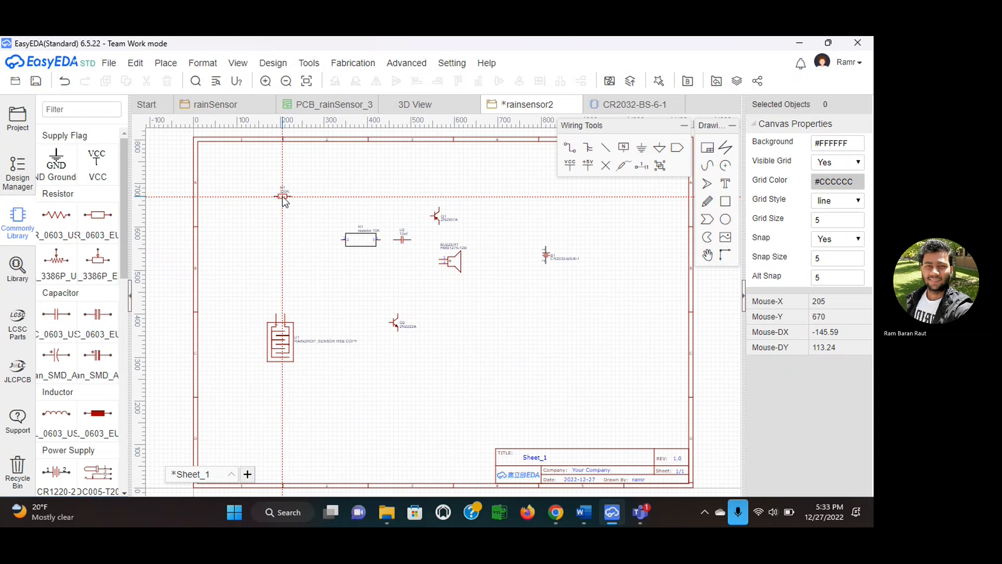
key(space)
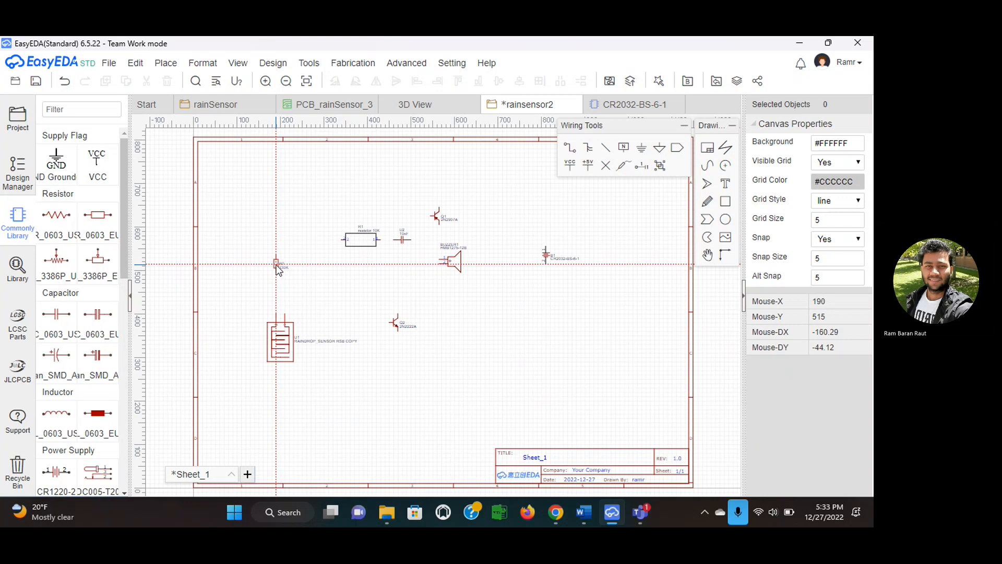
click(283, 255)
key(Escape)
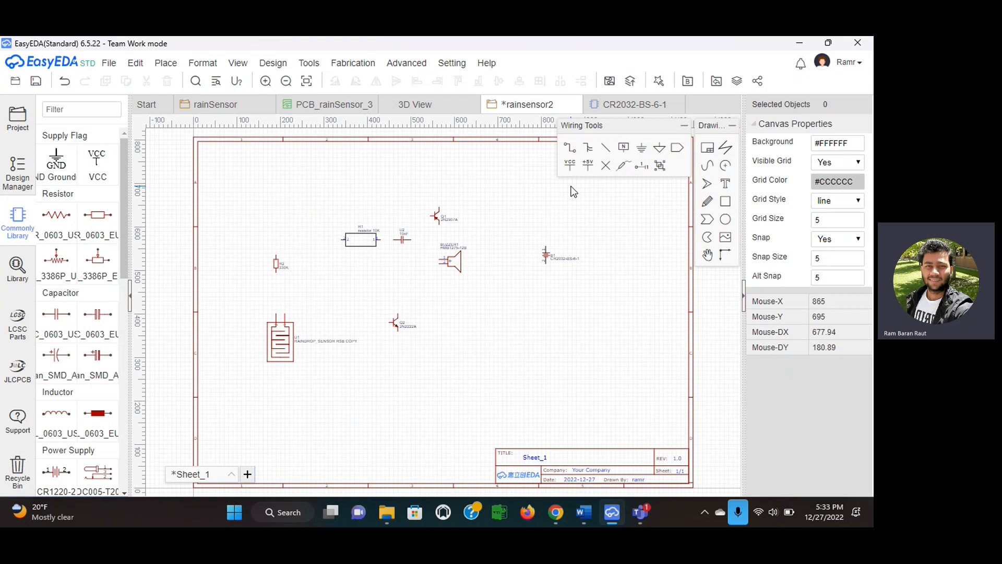
- Wire the upper pin of transistor Q1 to the upper pin of the CR2032 battery holder
click(570, 149)
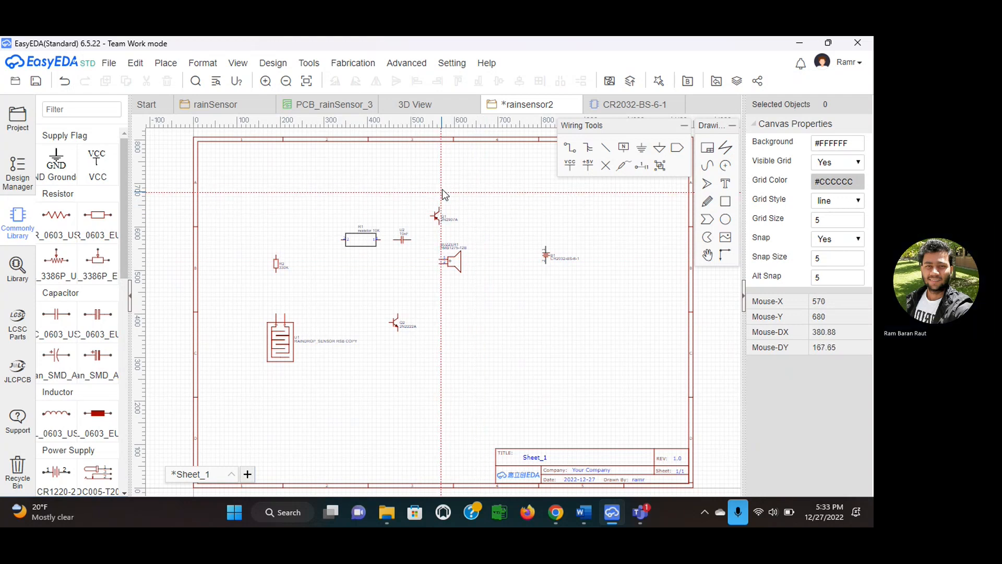
click(440, 215)
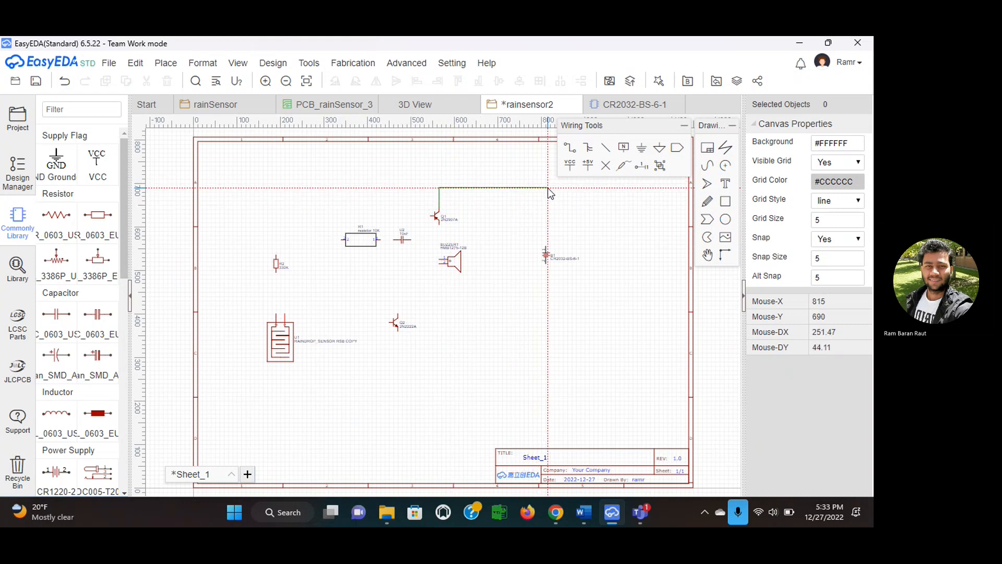
click(546, 246)
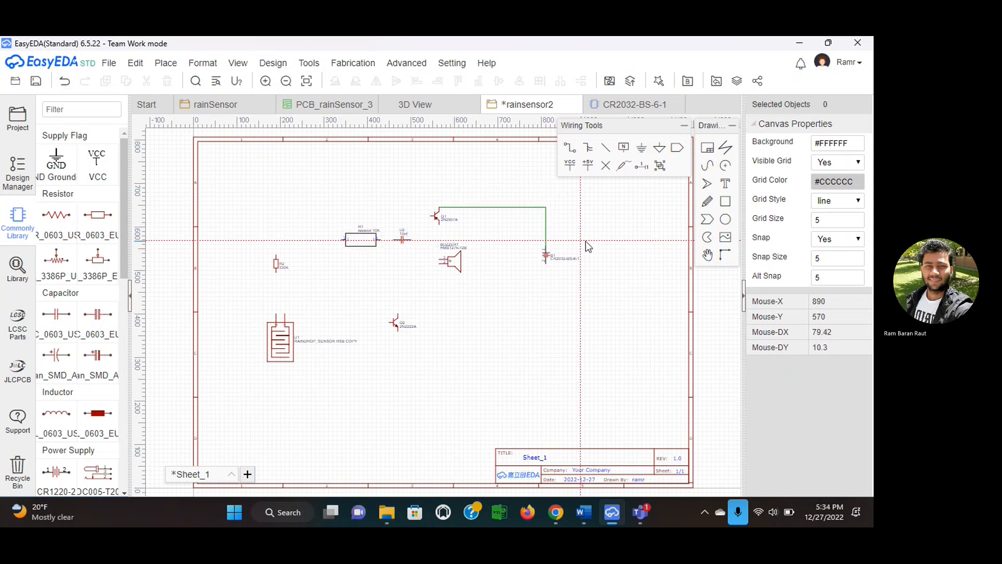
click(439, 224)
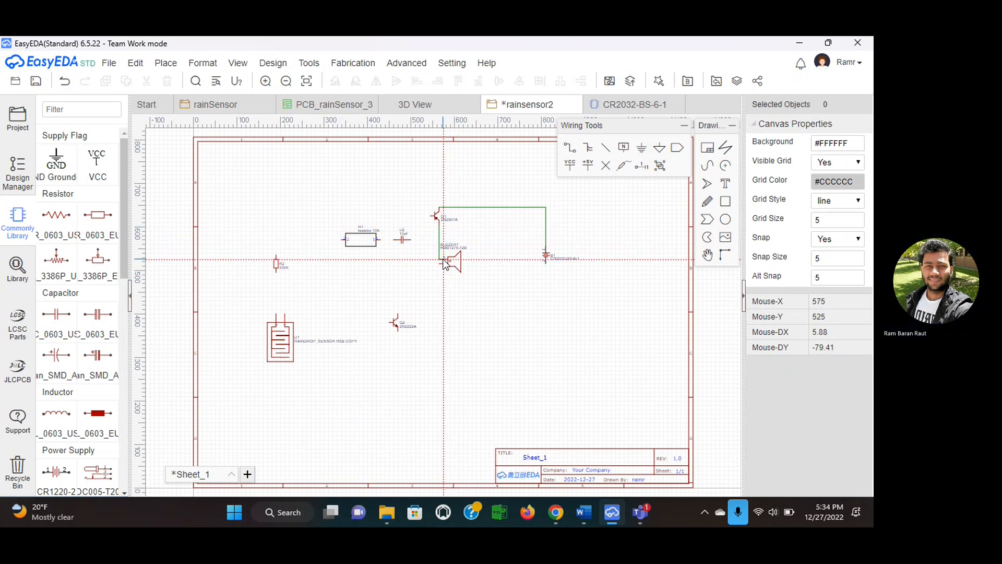
click(443, 260)
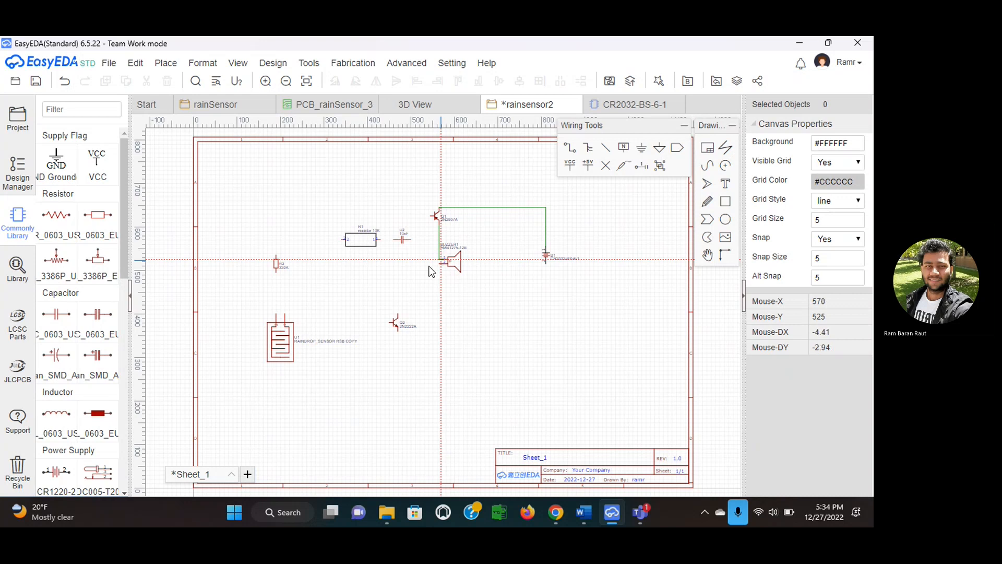
key(Escape)
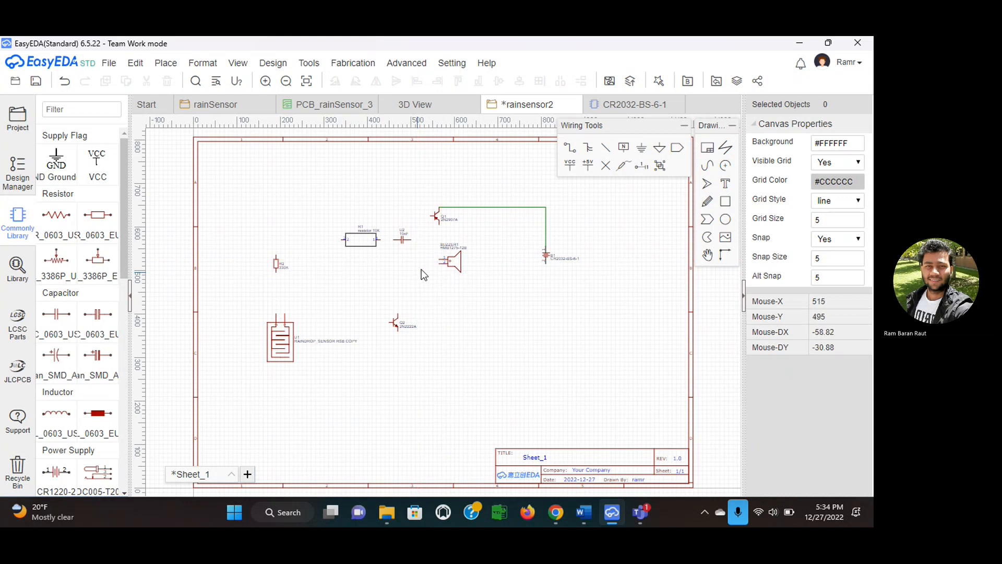
- Wire Q1's lower pin to the buzzer's upper pin, and connect the capacitor's right pin to that wire
click(440, 226)
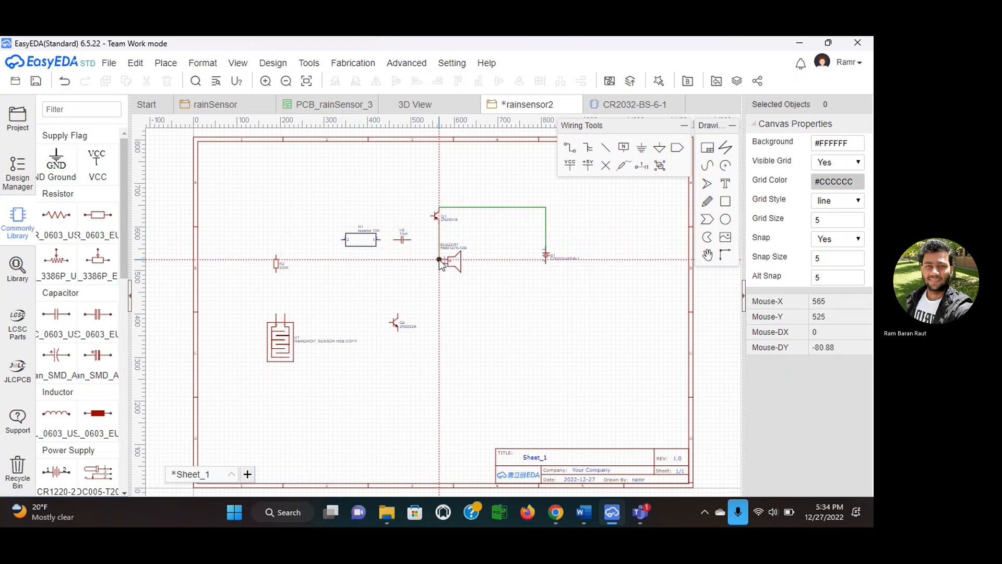
click(440, 260)
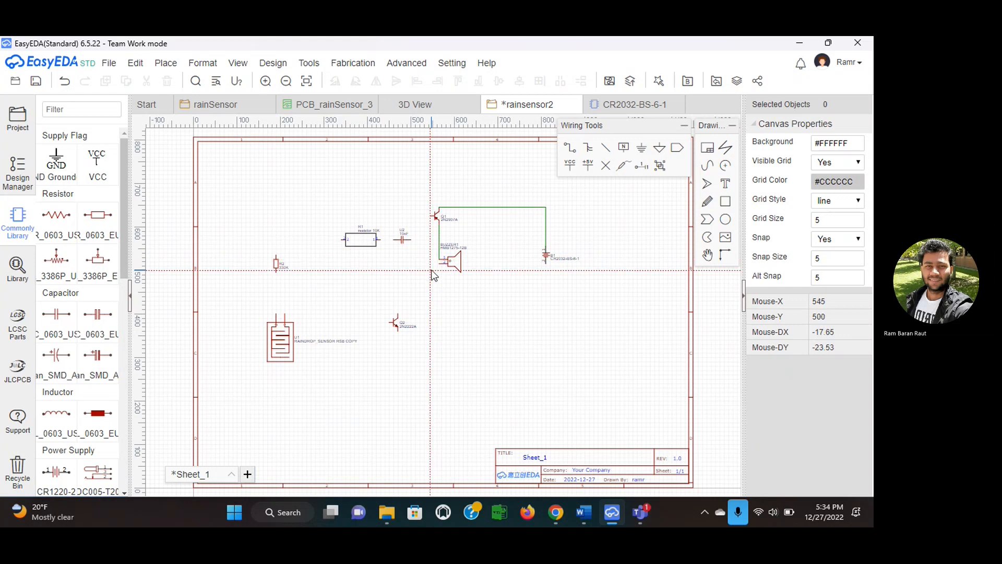
click(410, 239)
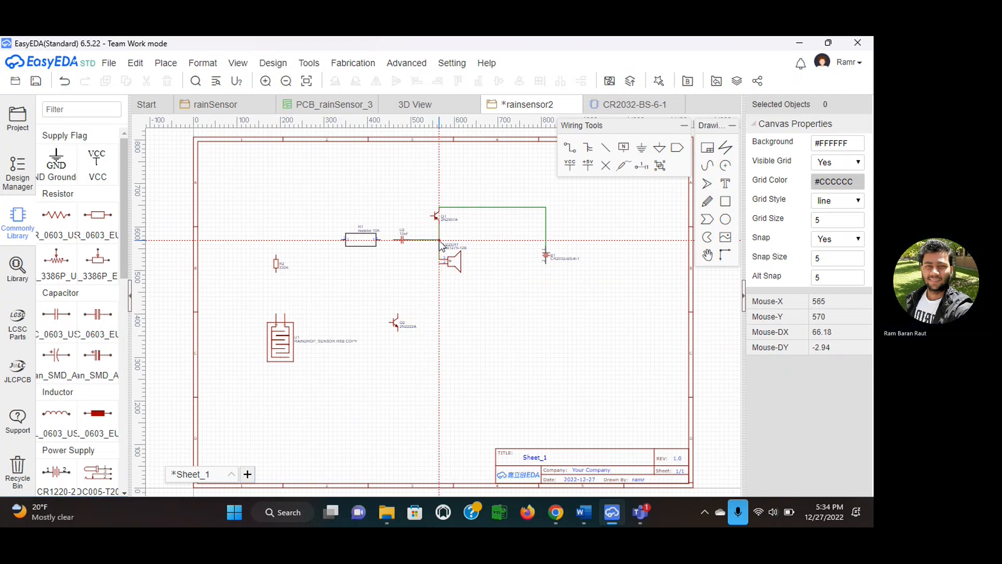
click(440, 241)
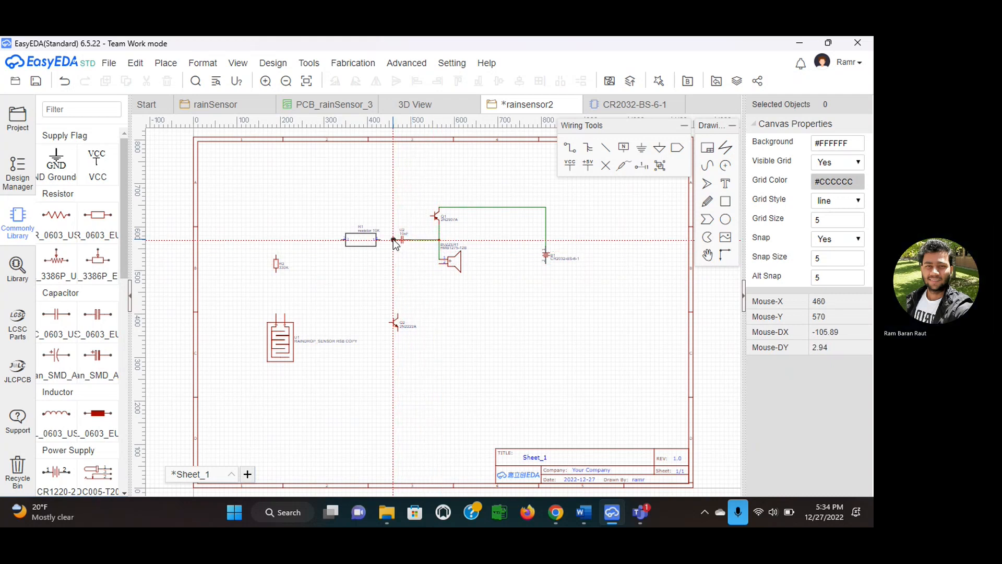
- Try to wire the 10K resistor's right pin to the capacitor's left pin, and undo that wire
click(380, 240)
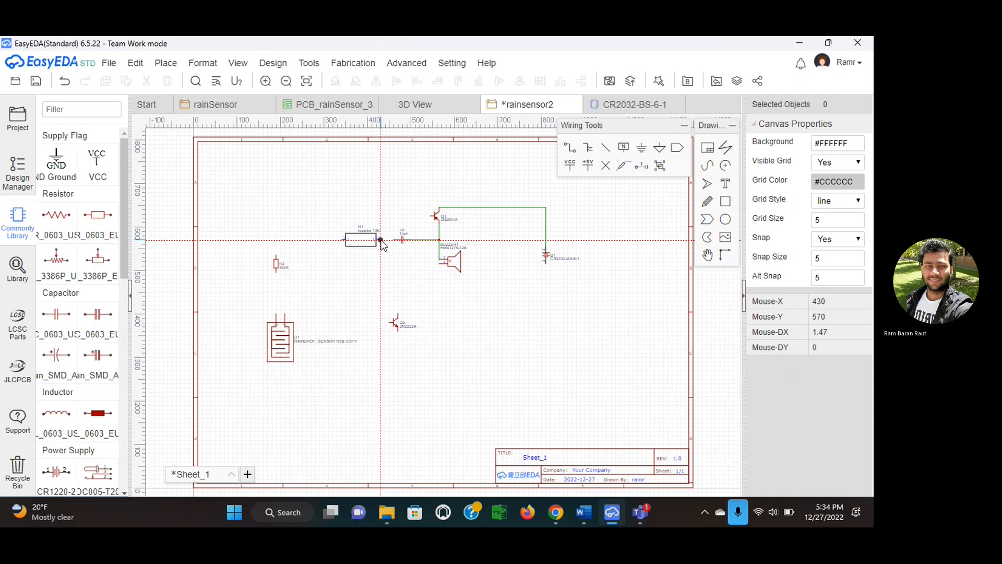
click(393, 240)
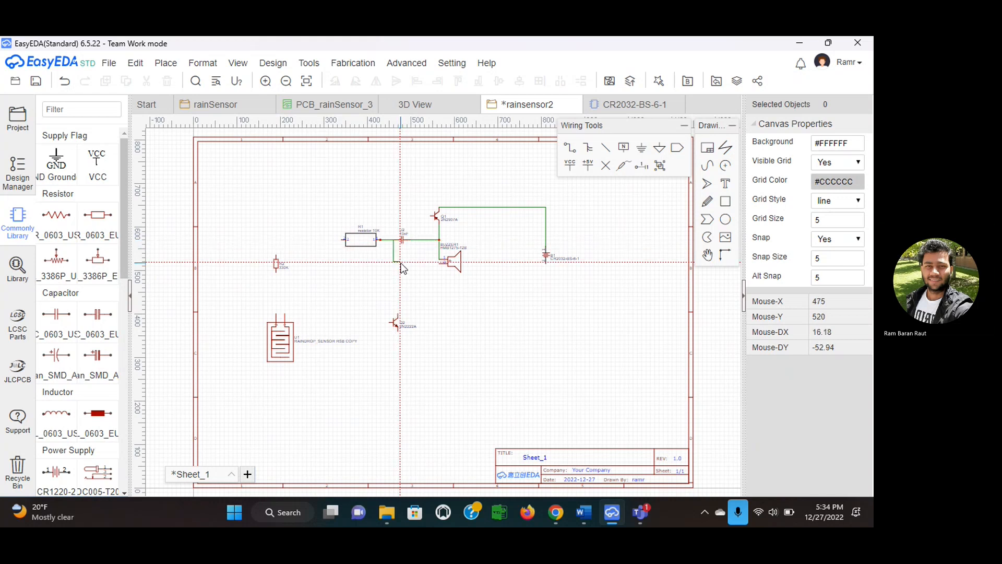
key(Escape)
key(w)
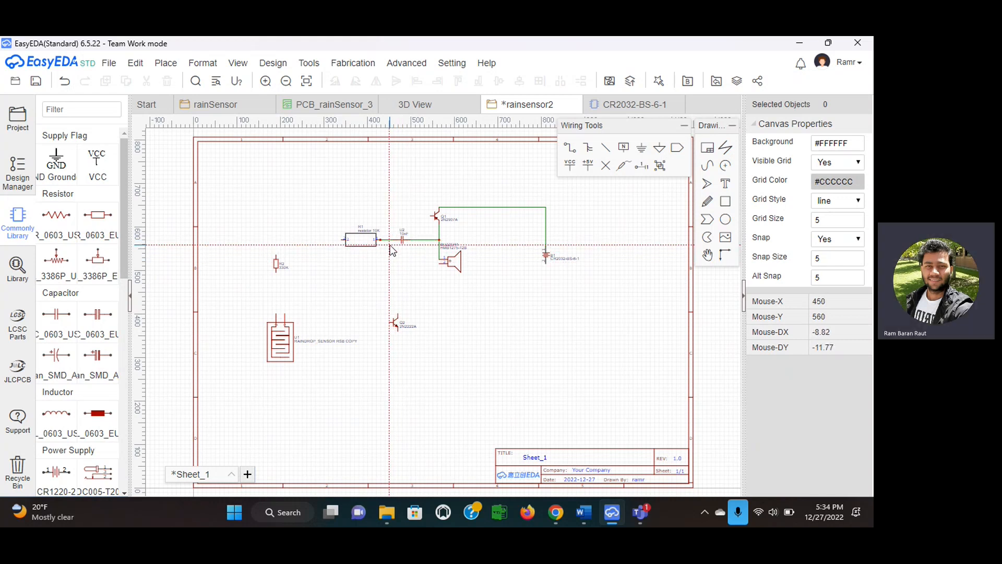
key(Escape)
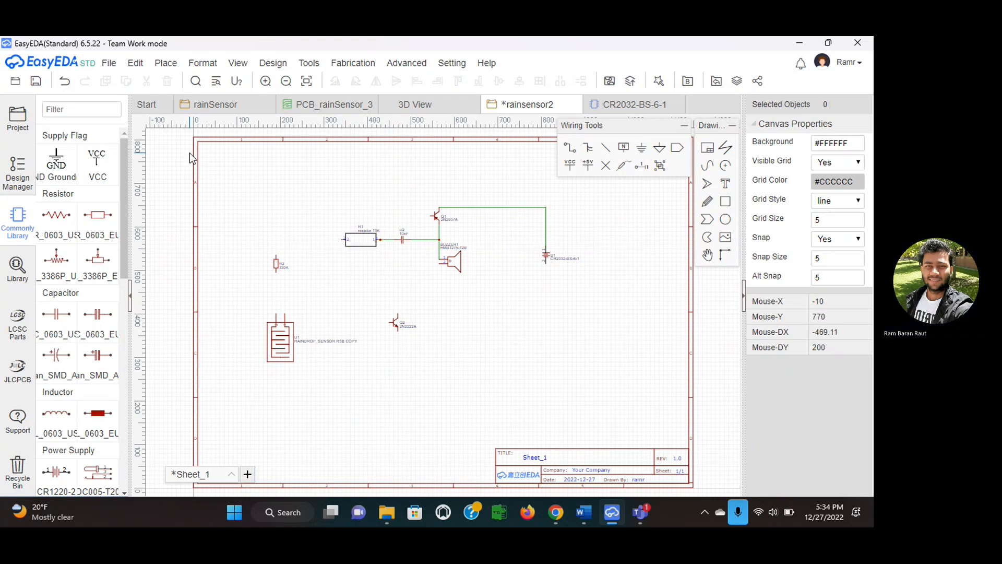
click(65, 82)
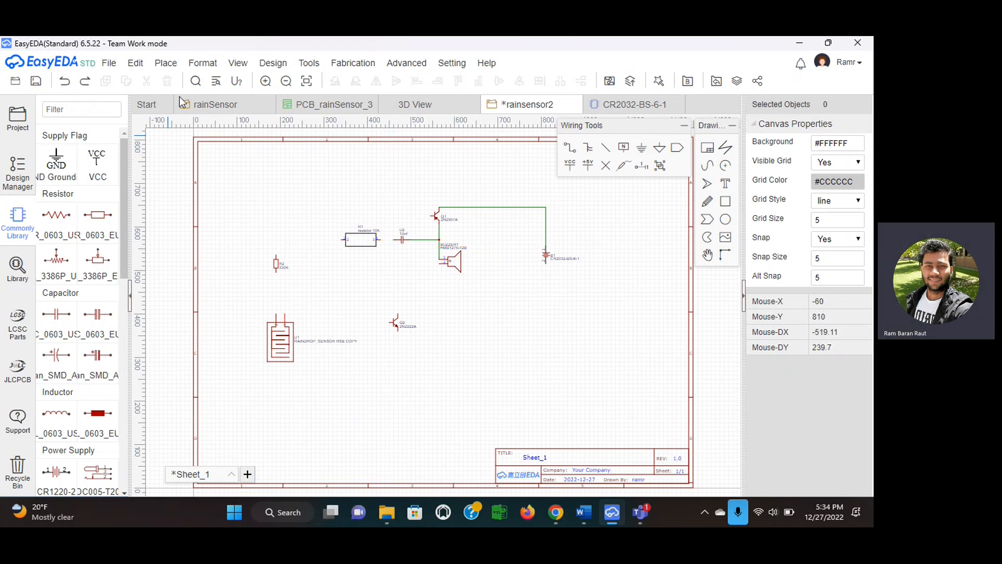
- Draw a straight wire from the capacitor's left pin to the 10K resistor's right pin
click(569, 151)
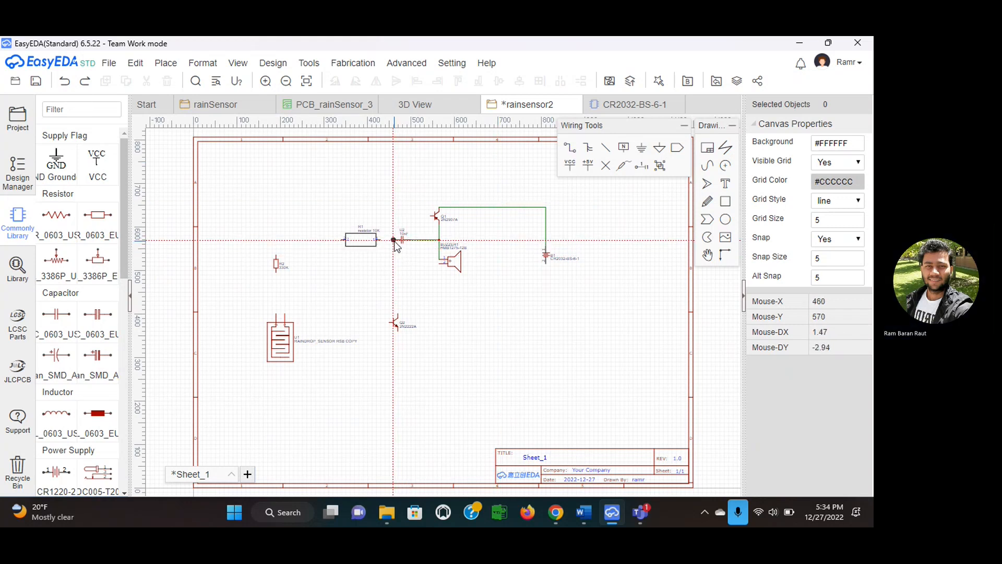
click(394, 240)
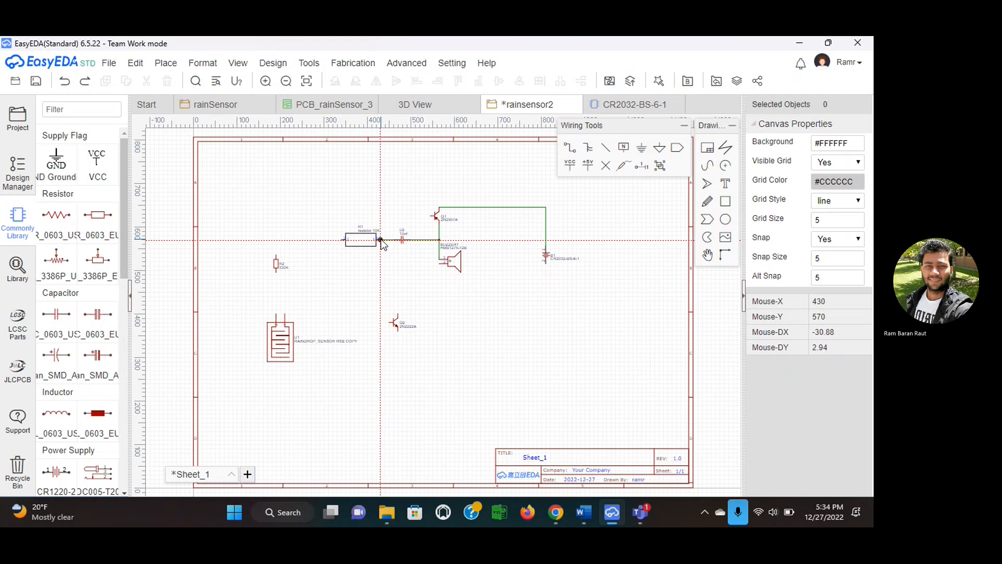
click(382, 241)
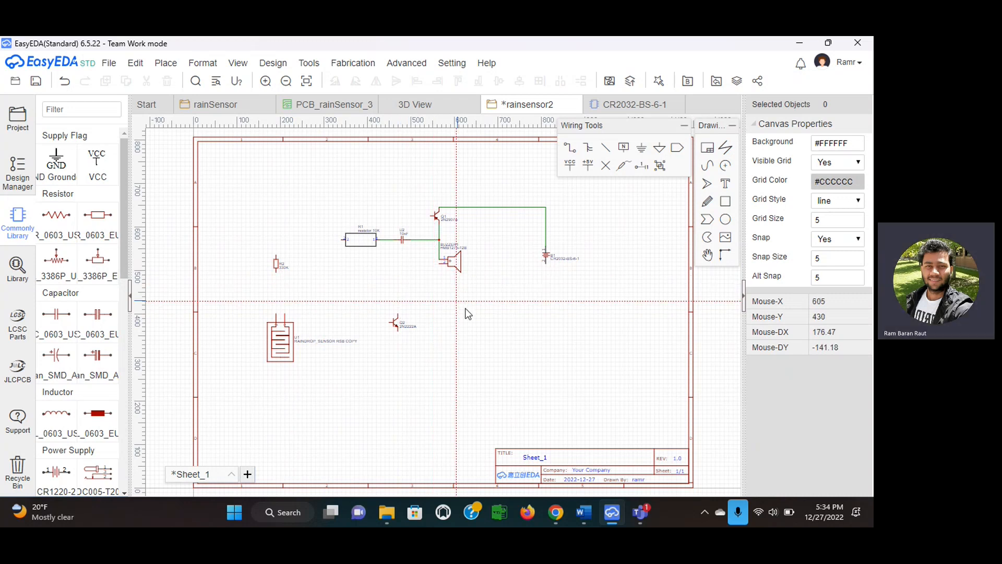
- Wire the battery holder's lower pin to the lower pin of transistor Q2, routing it below the buzzer and Q2
click(546, 265)
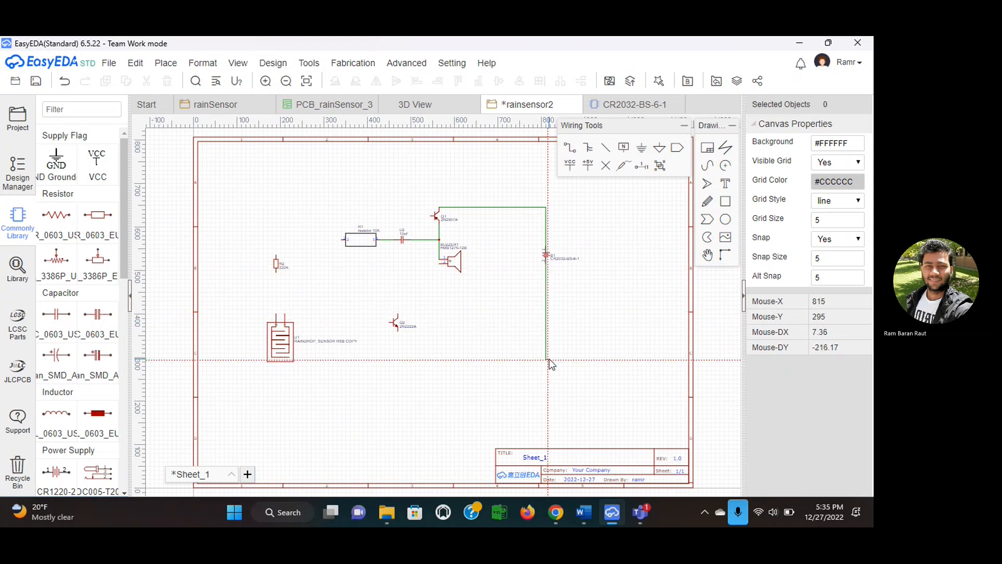
click(399, 368)
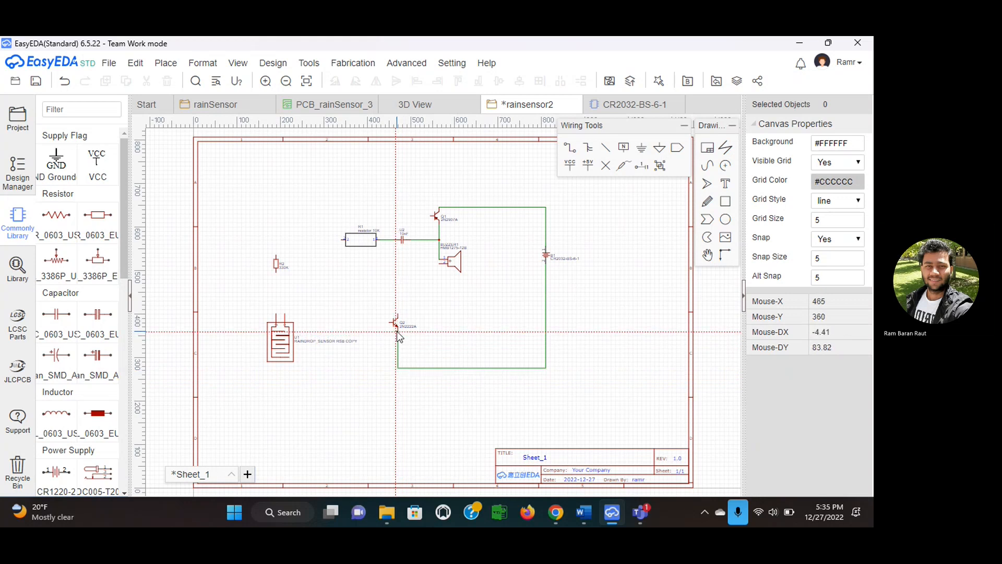
click(398, 331)
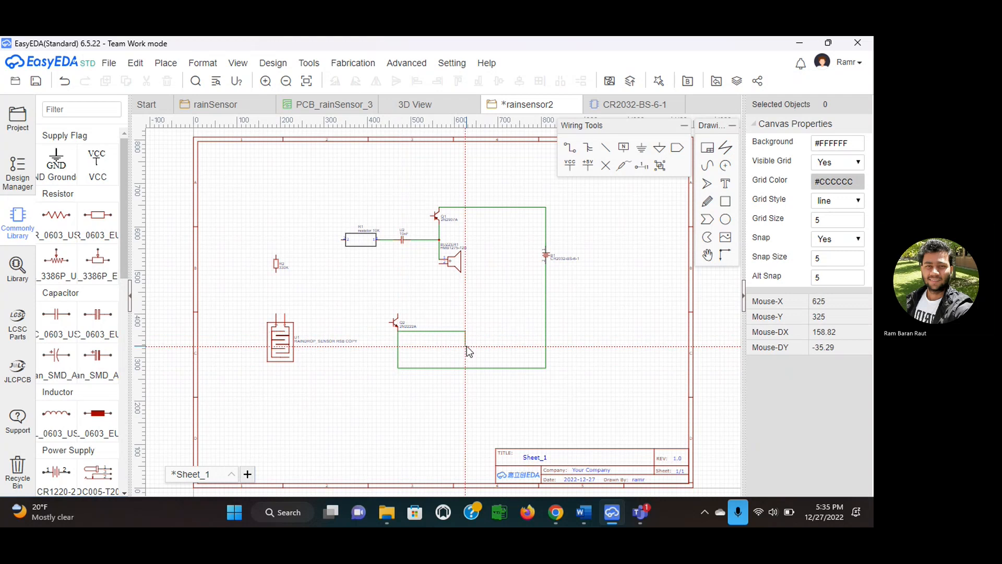
key(Escape)
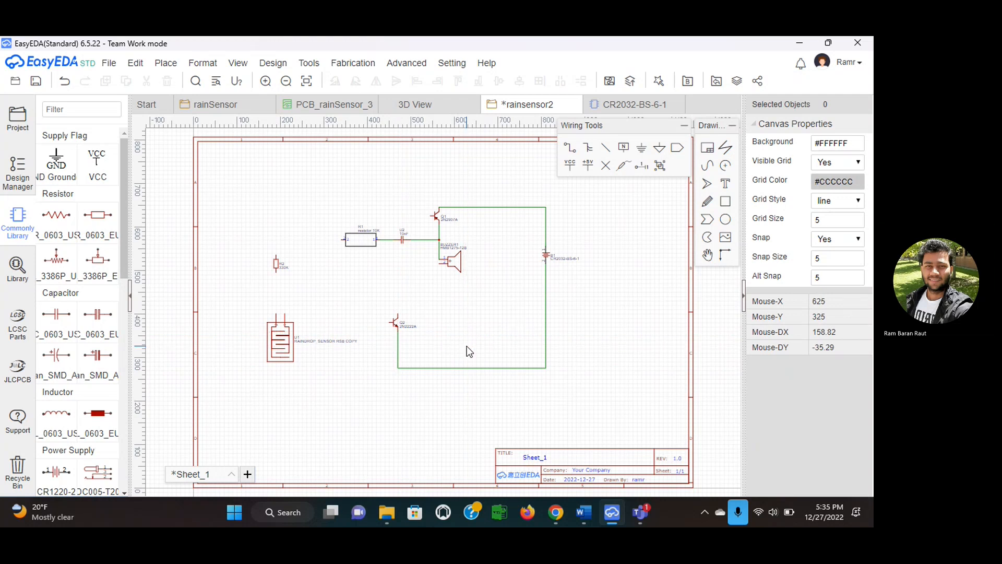
click(439, 265)
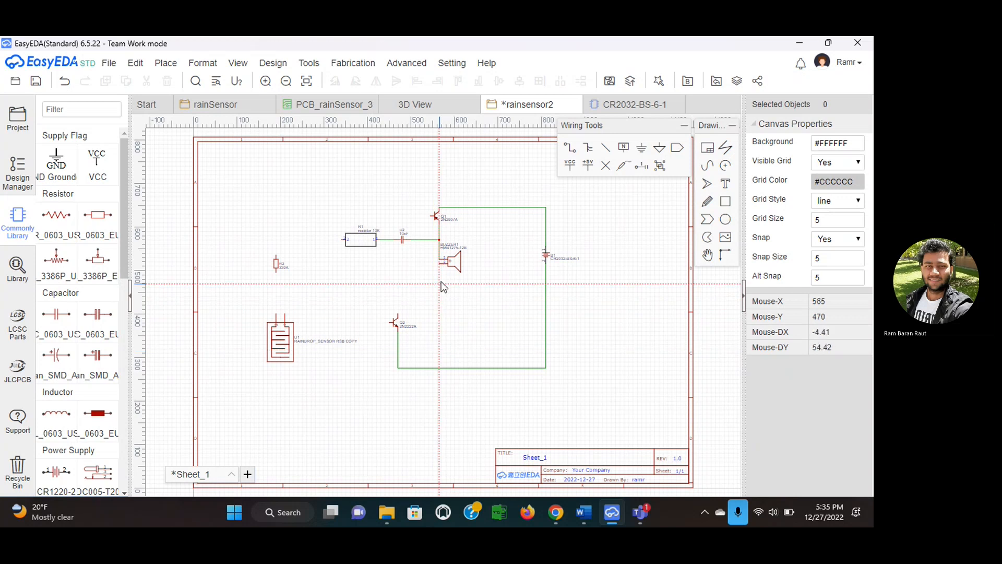
click(435, 346)
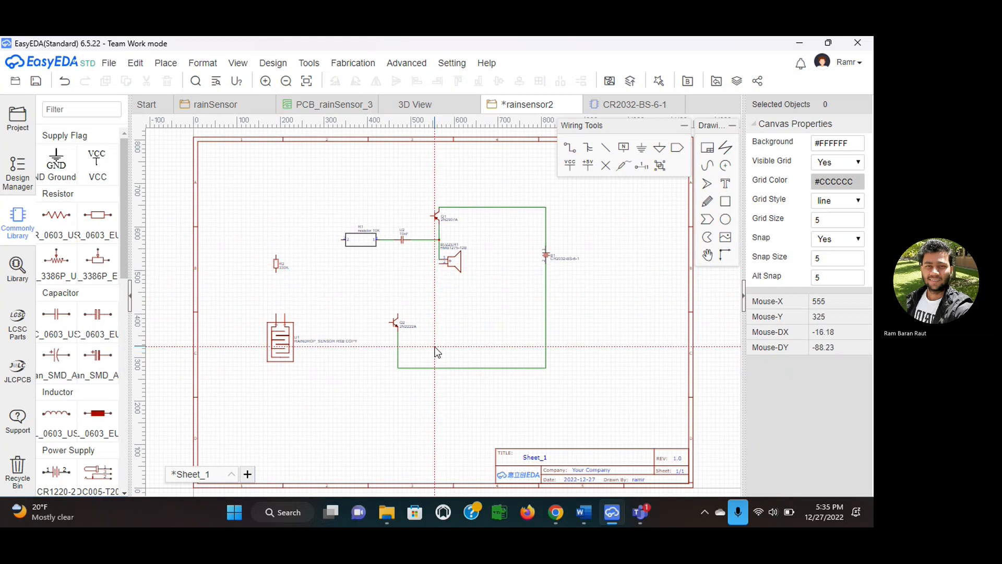
right_click(441, 280)
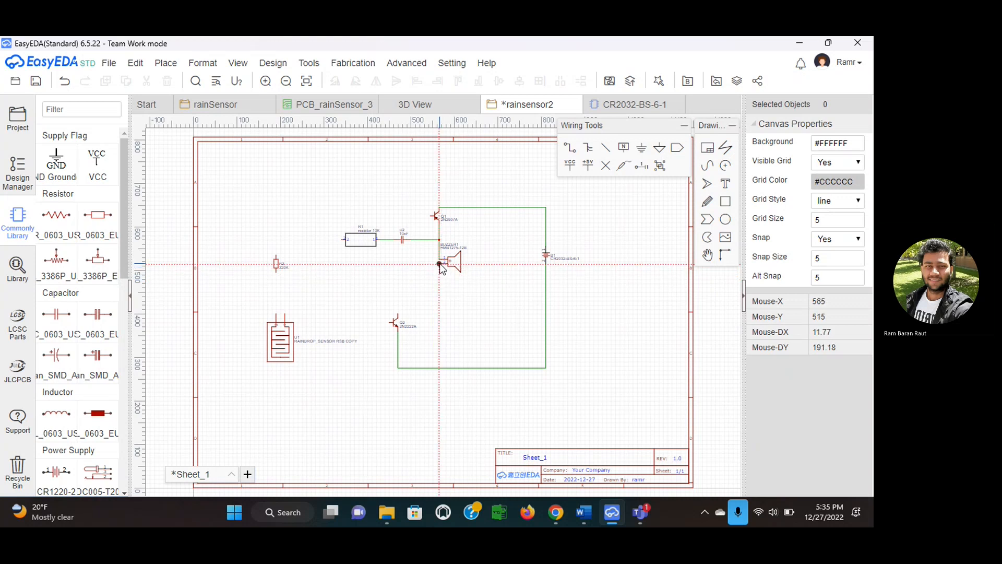
click(440, 265)
click(439, 312)
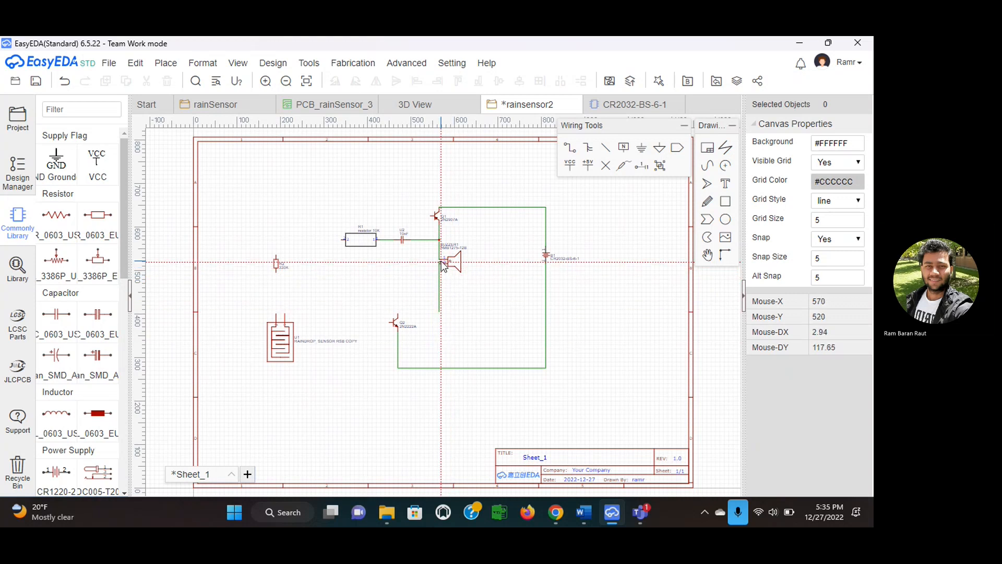
right_click(441, 266)
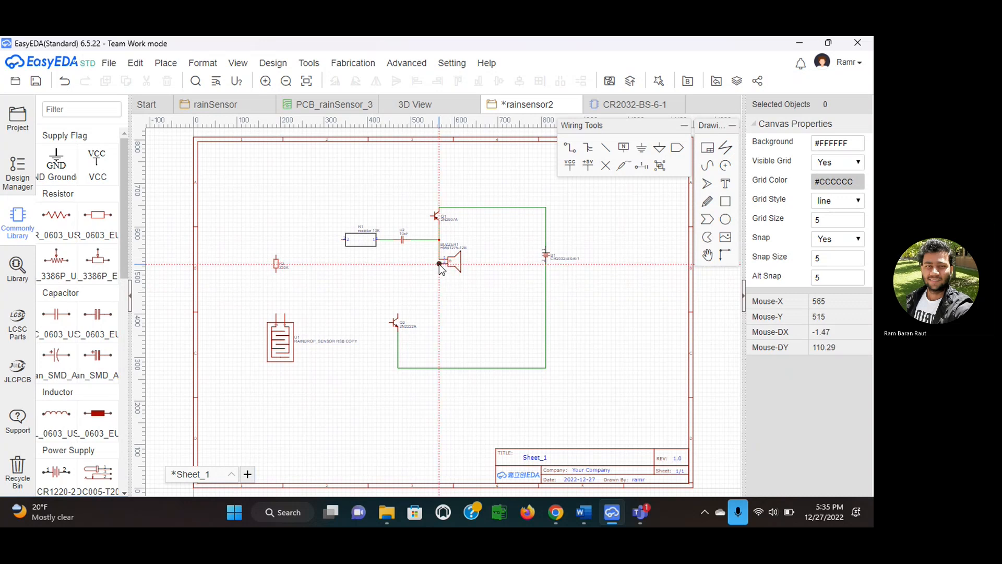
- Wire the buzzer's lower pin down to the horizontal battery wire, and Q2's upper pin to Q1's left pin
click(440, 264)
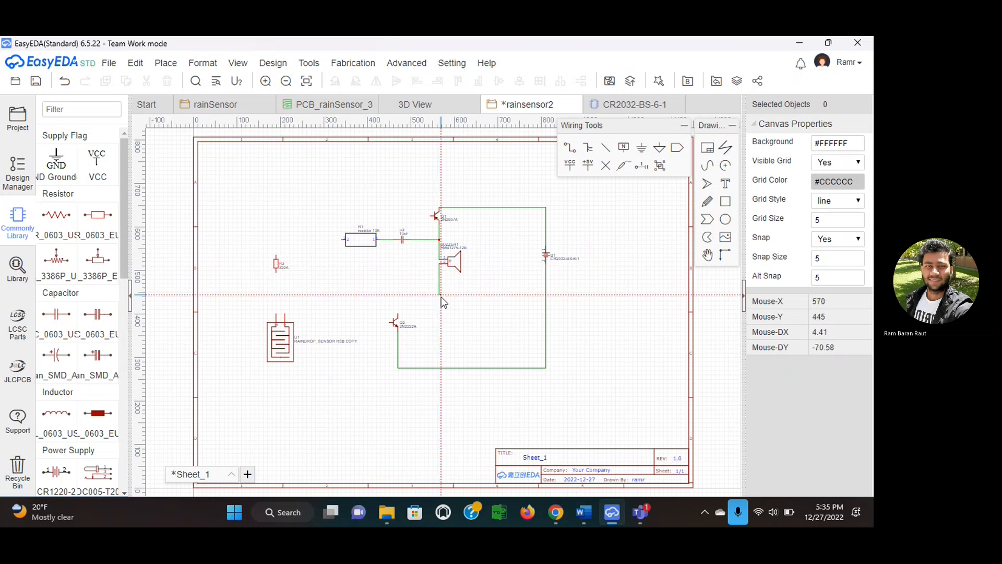
click(440, 368)
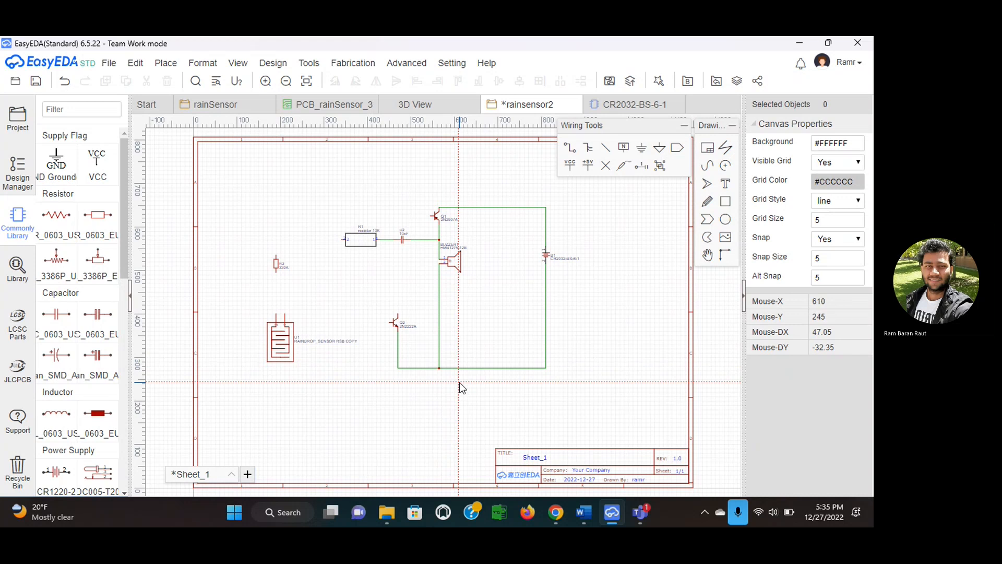
click(398, 315)
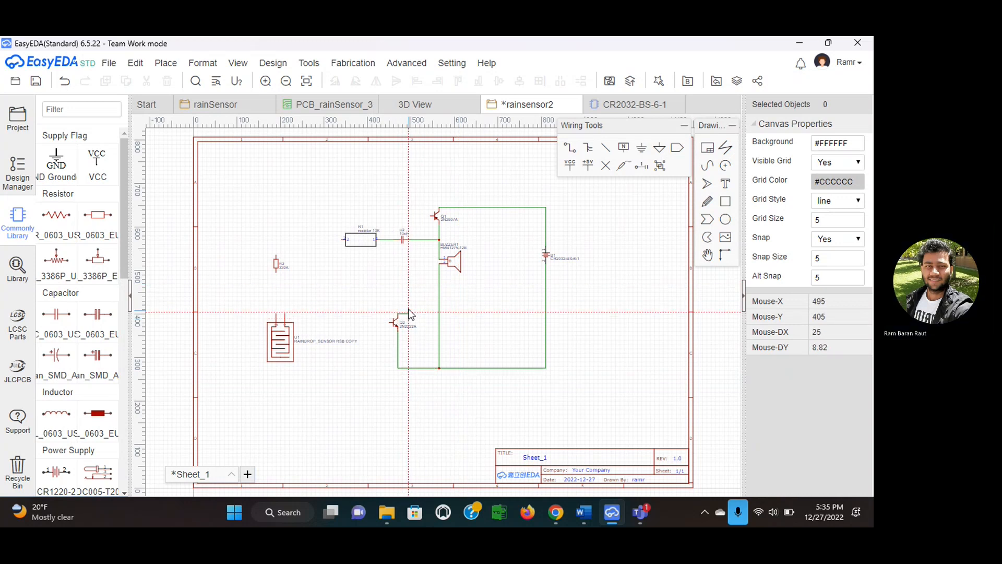
click(422, 258)
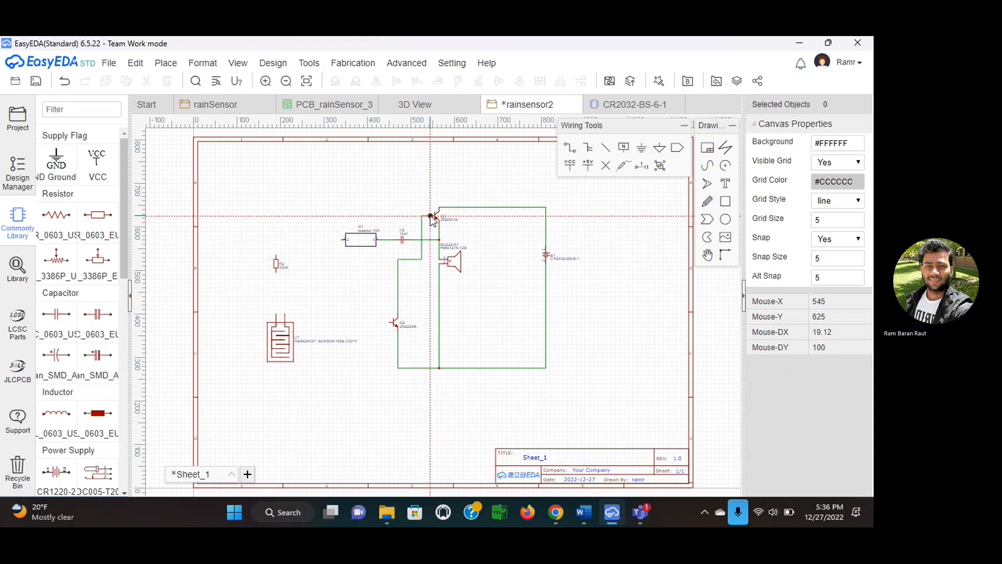
click(430, 215)
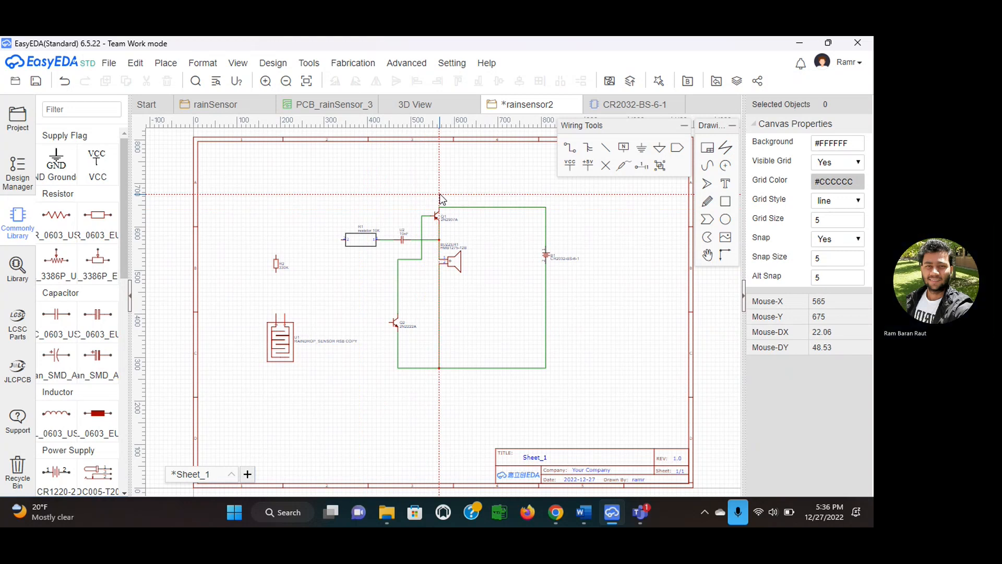
- Delete the wire linking Q1's upper pin to the battery holder's upper pin
click(495, 207)
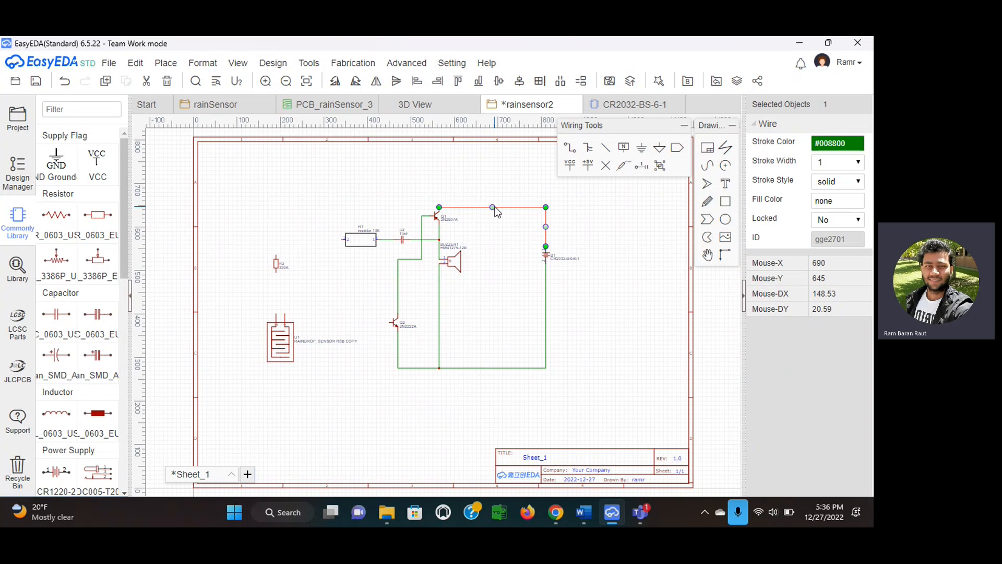
right_click(499, 214)
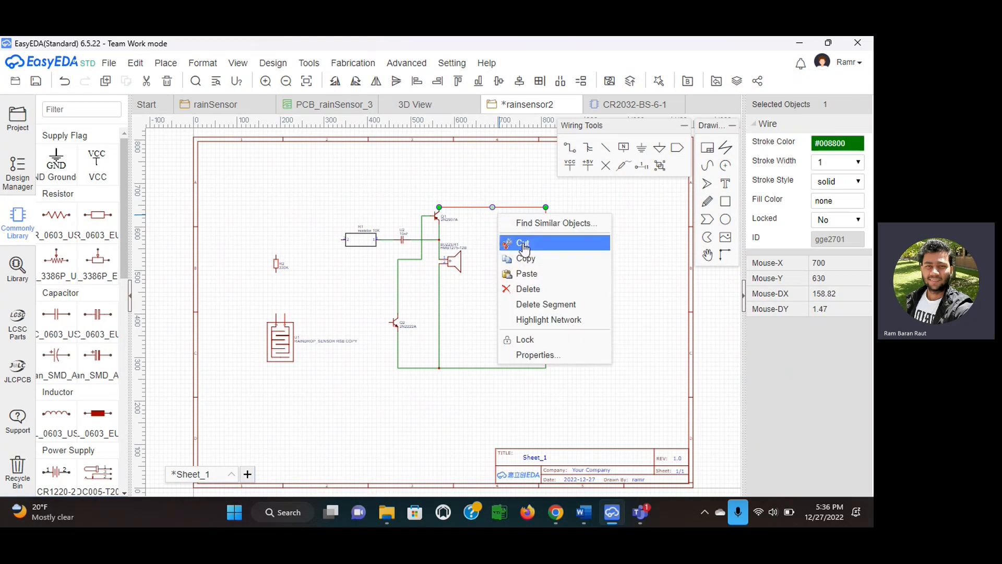
click(530, 257)
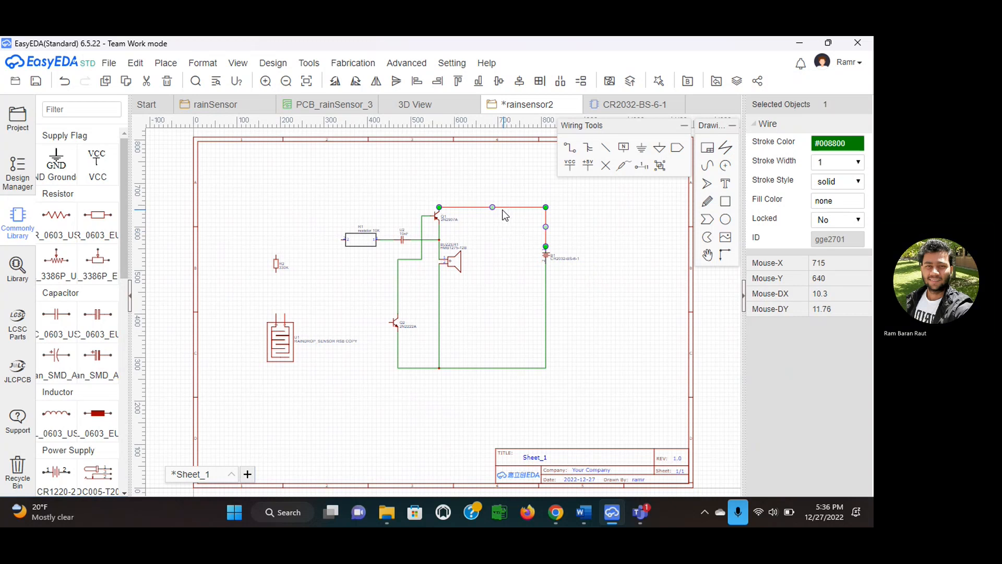
right_click(496, 224)
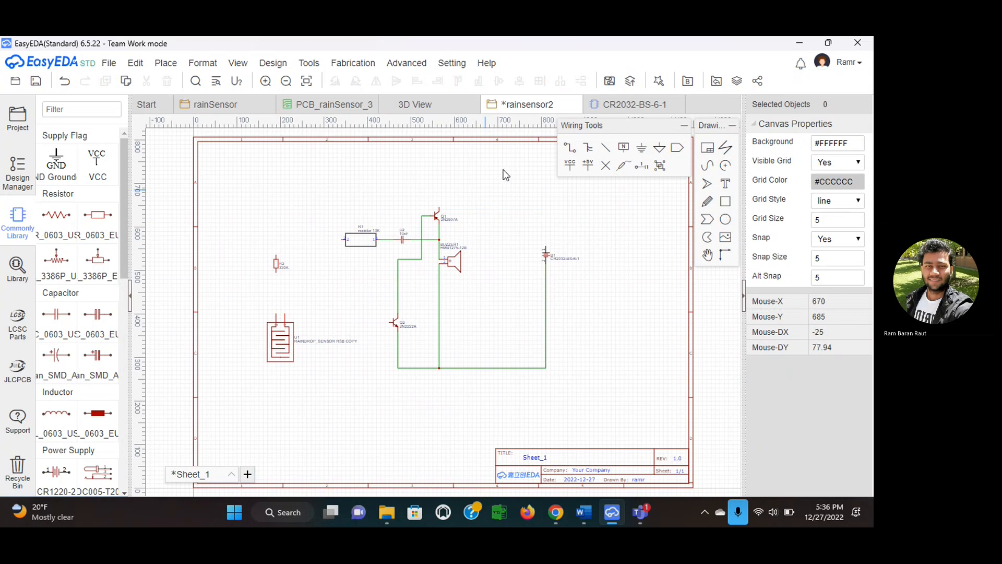
click(570, 148)
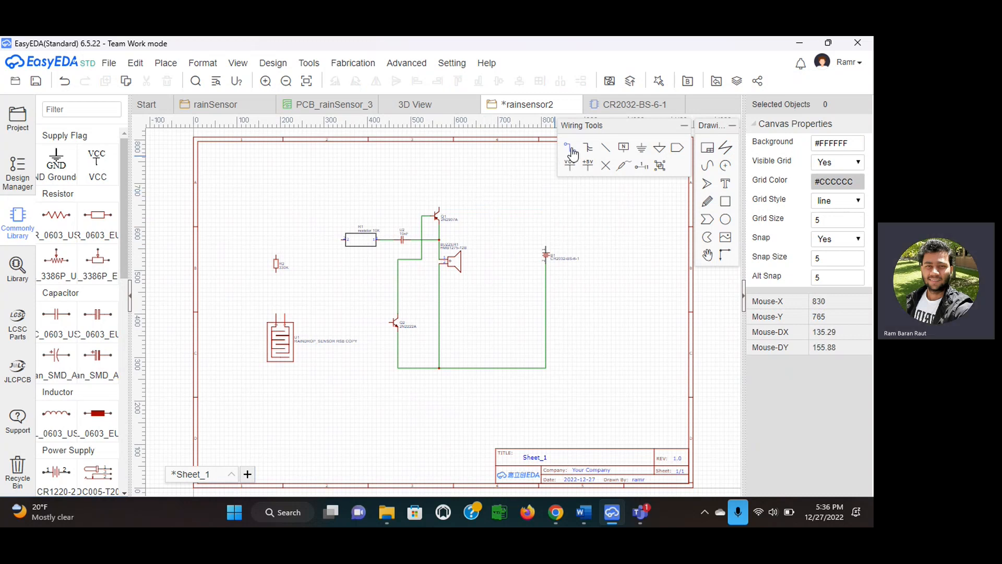
click(439, 208)
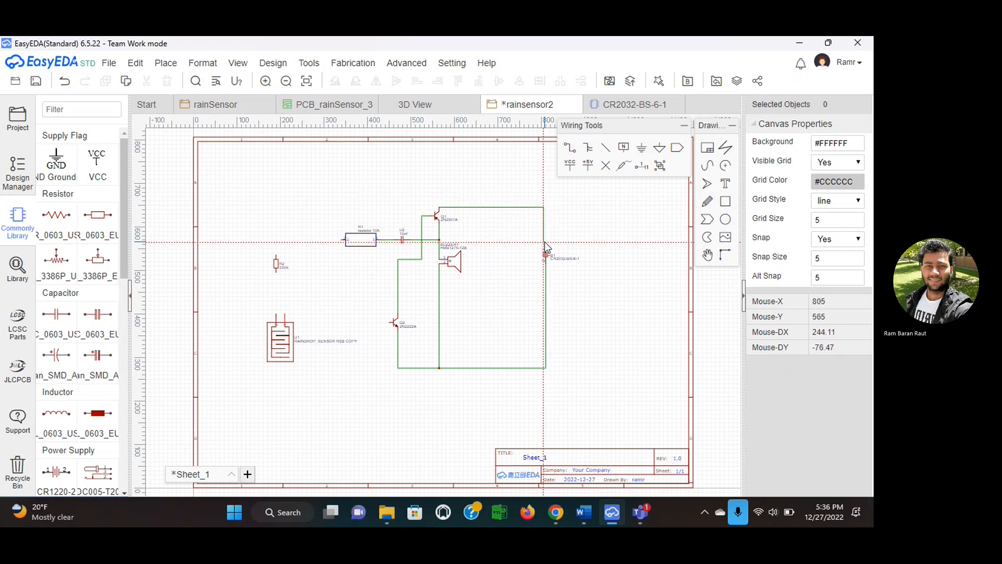
right_click(563, 189)
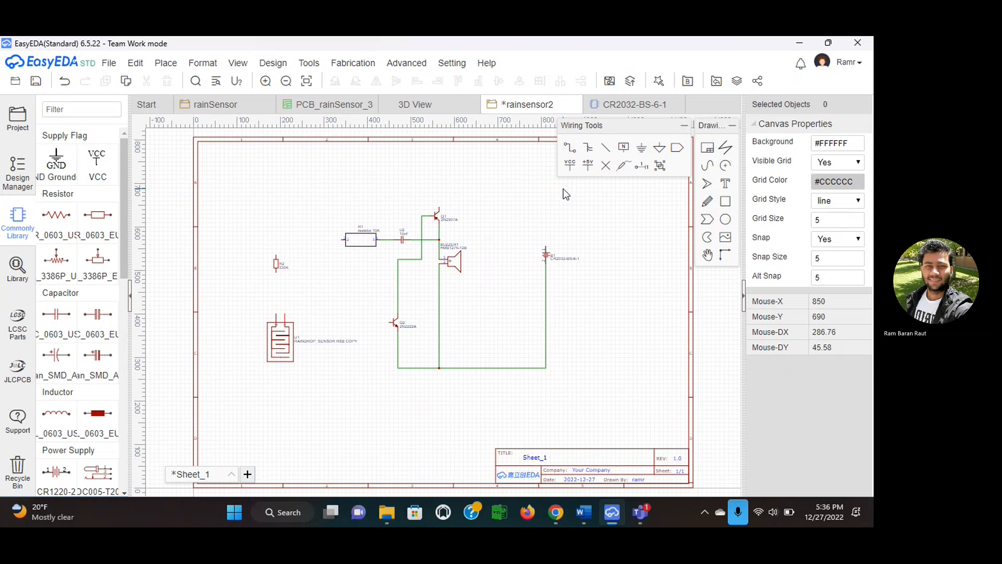
- Wire the battery holder's upper pin to resistor R2's upper pin, routing it horizontally above Q1
click(546, 246)
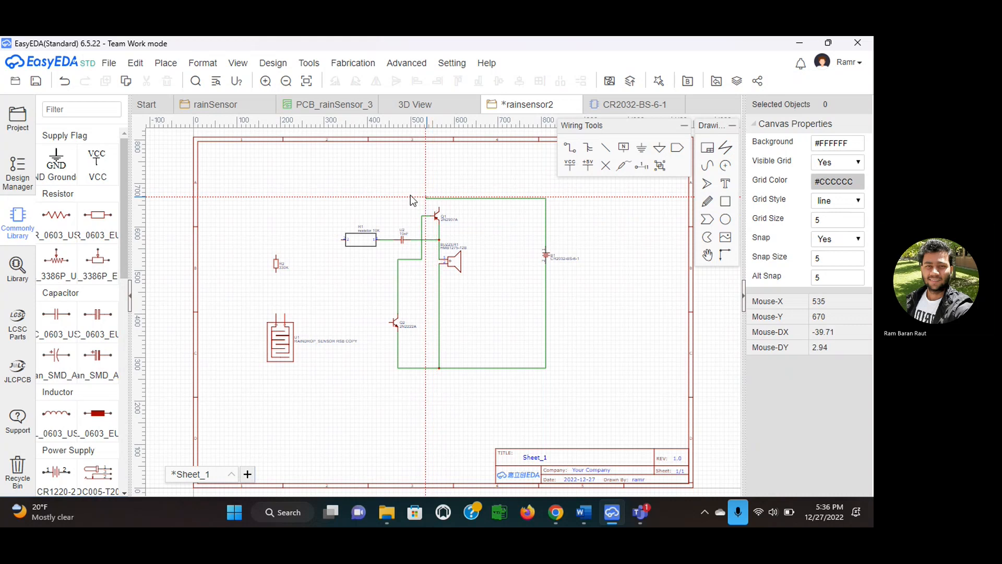
click(274, 198)
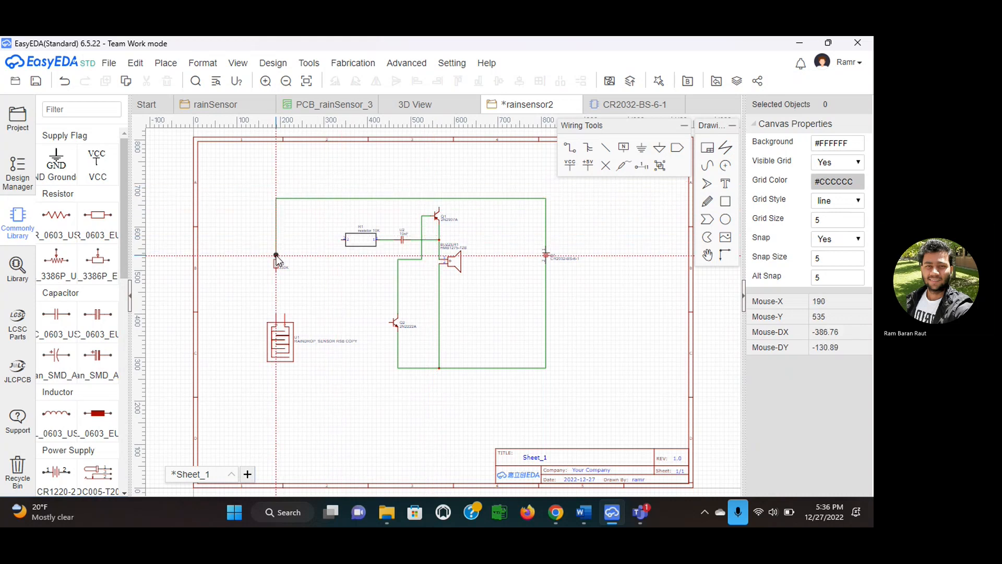
click(276, 255)
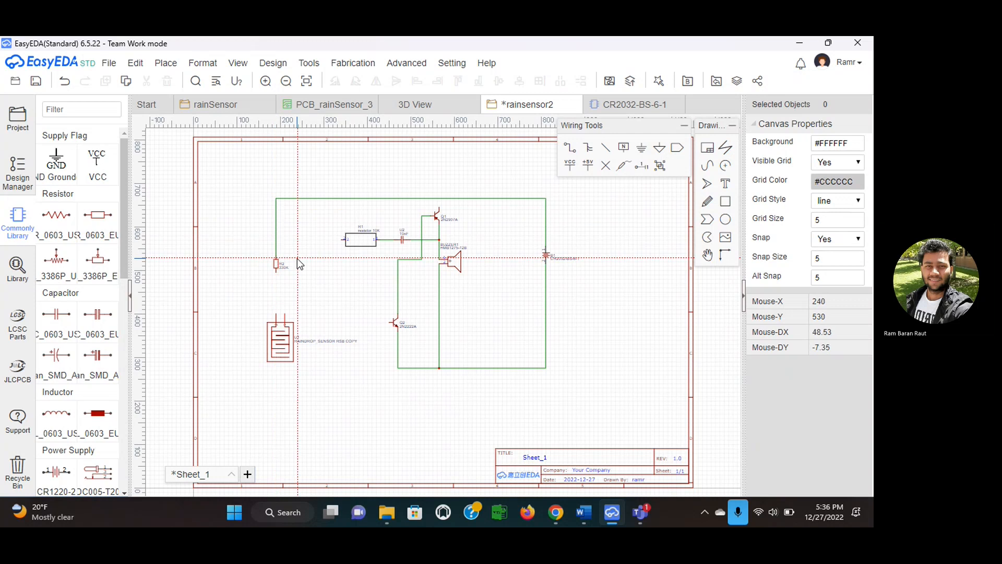
click(439, 207)
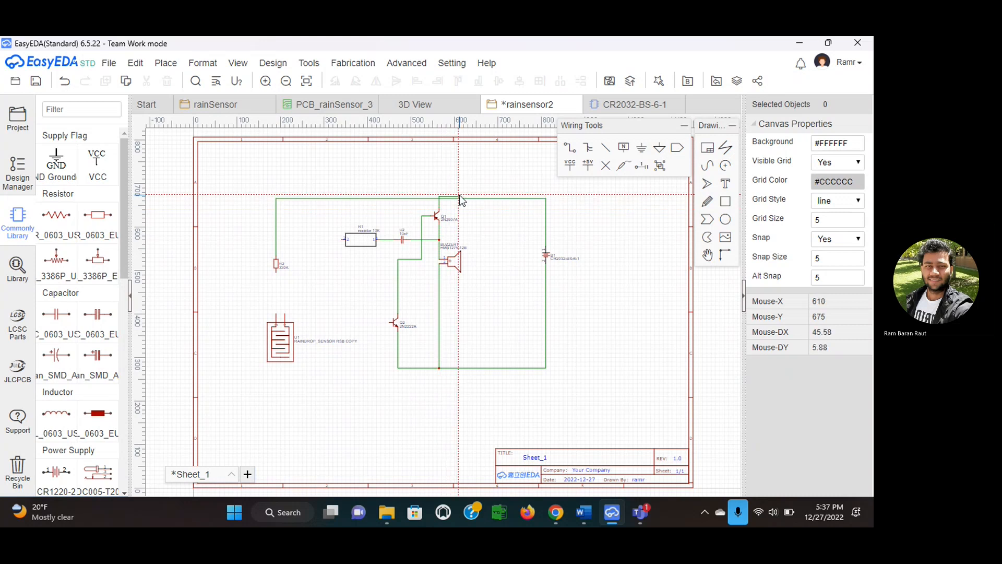
key(Escape)
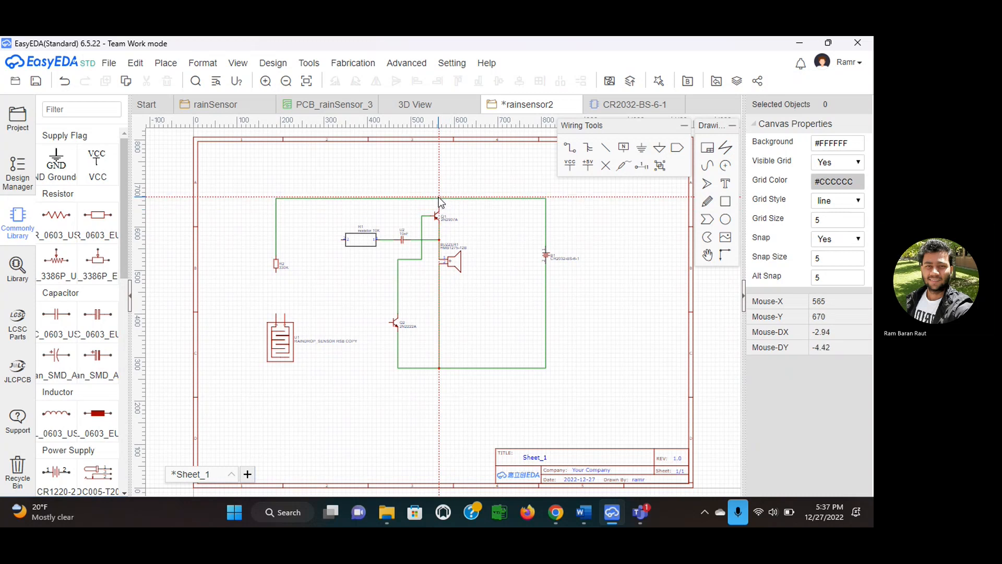
click(439, 198)
click(437, 214)
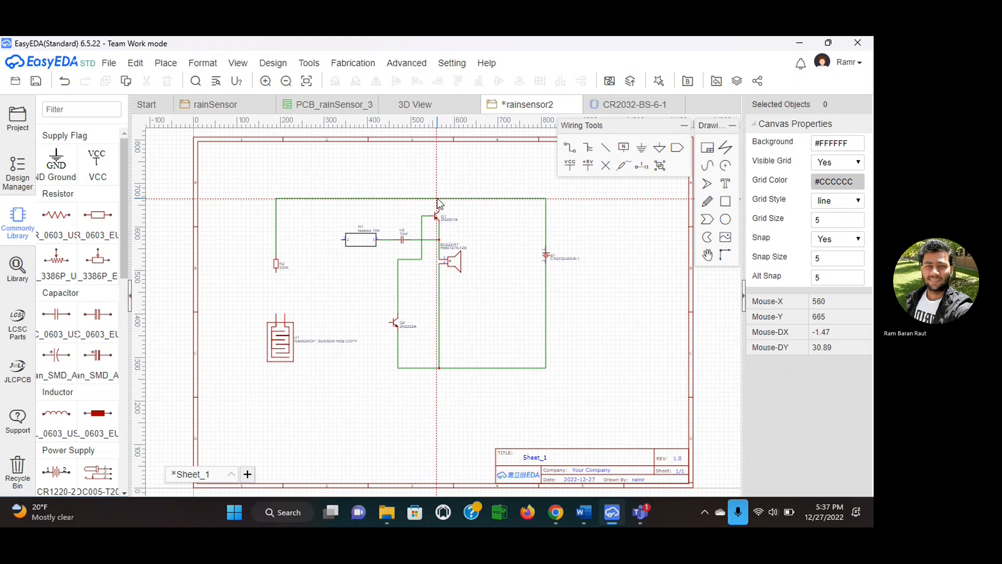
click(440, 200)
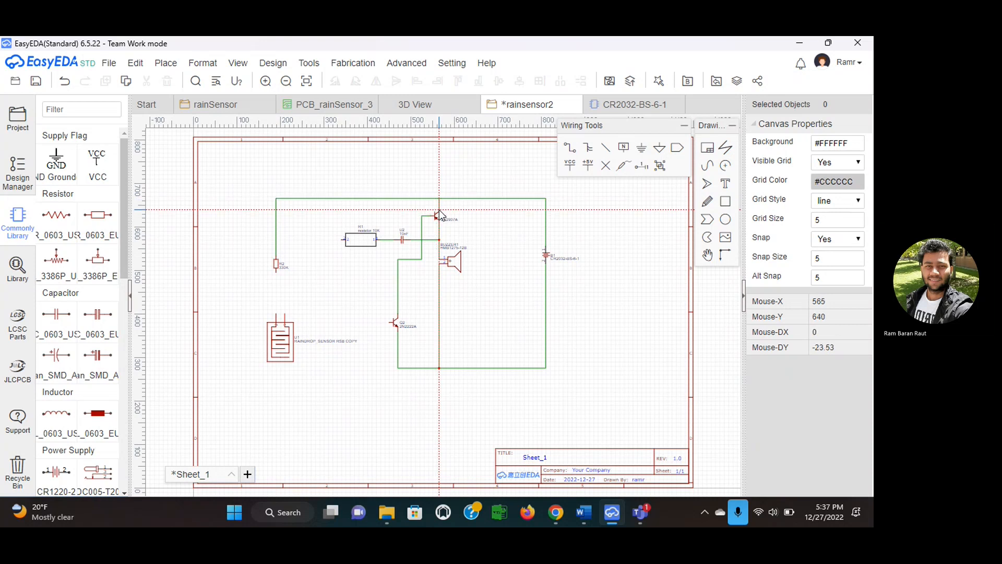
click(437, 212)
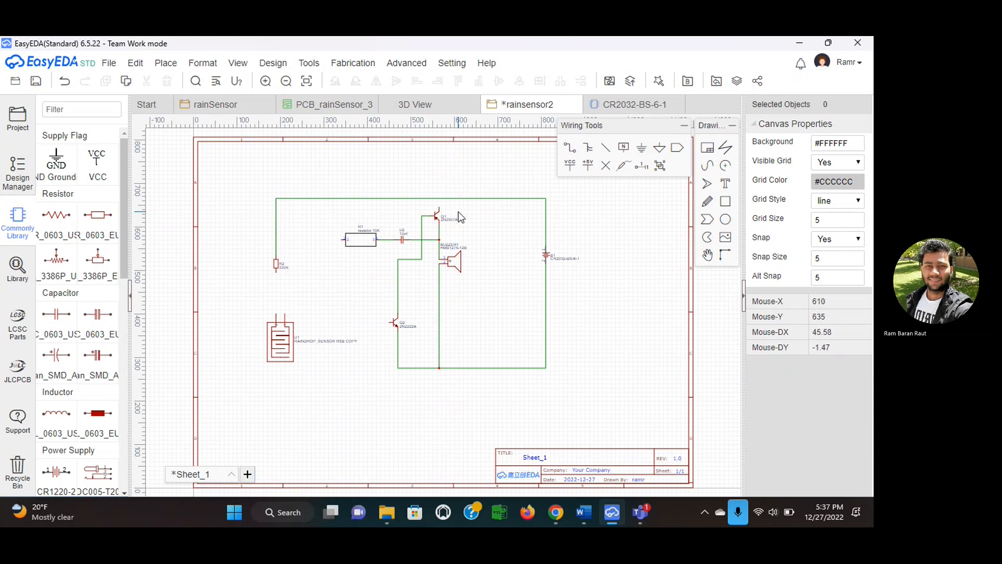
- Wire Q1's upper pin straight up to the horizontal wire between R2 and the battery holder
click(439, 207)
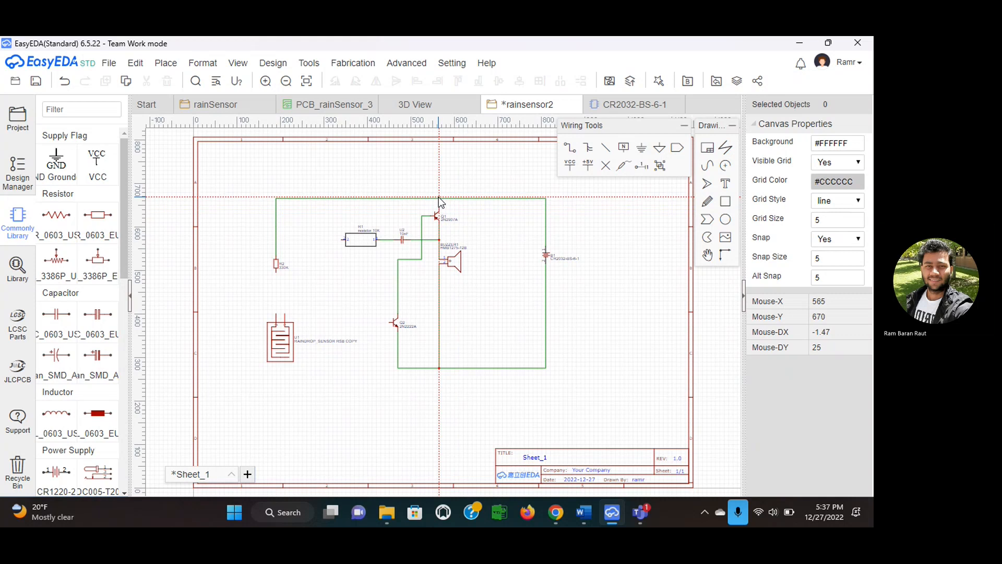
click(439, 201)
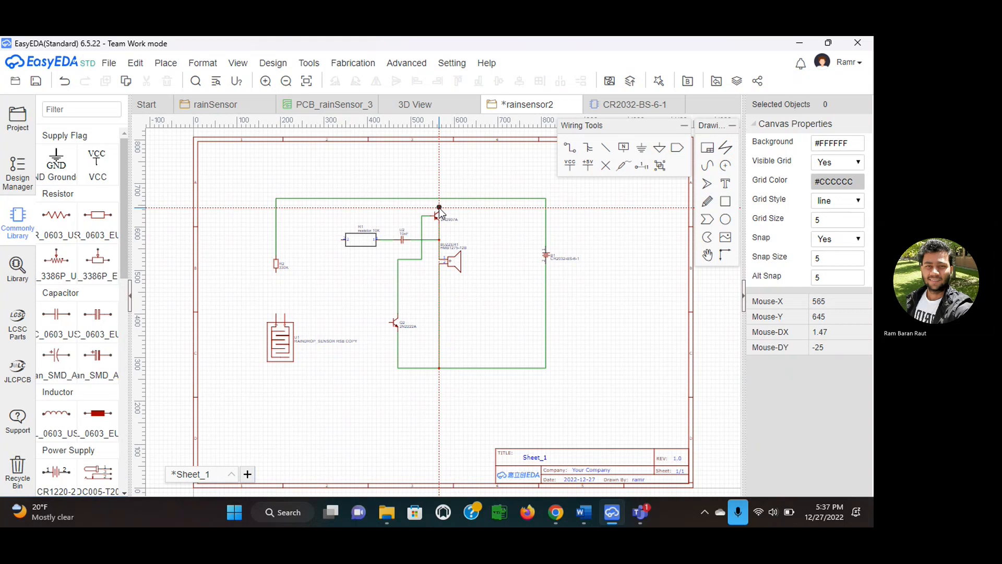
click(439, 208)
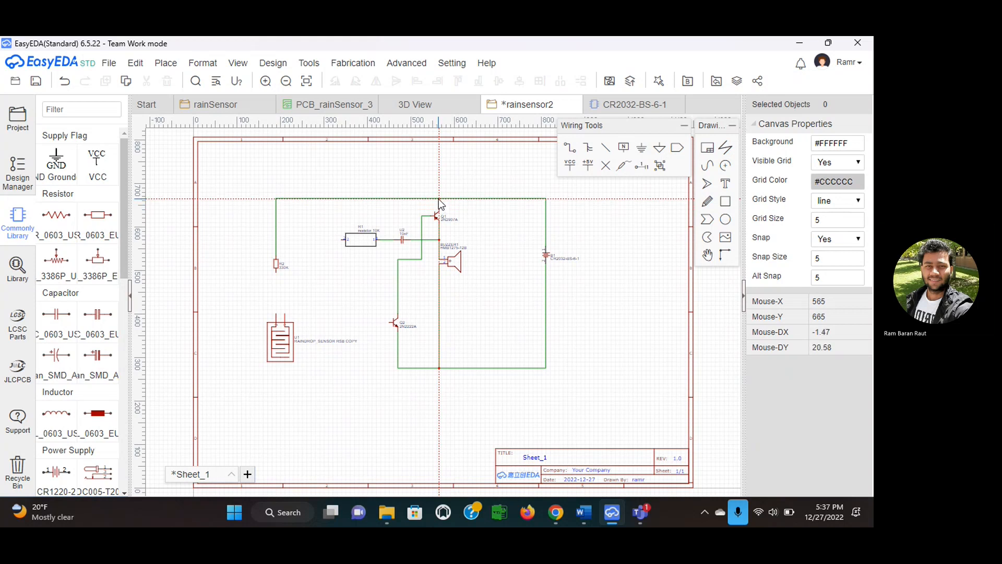
click(439, 198)
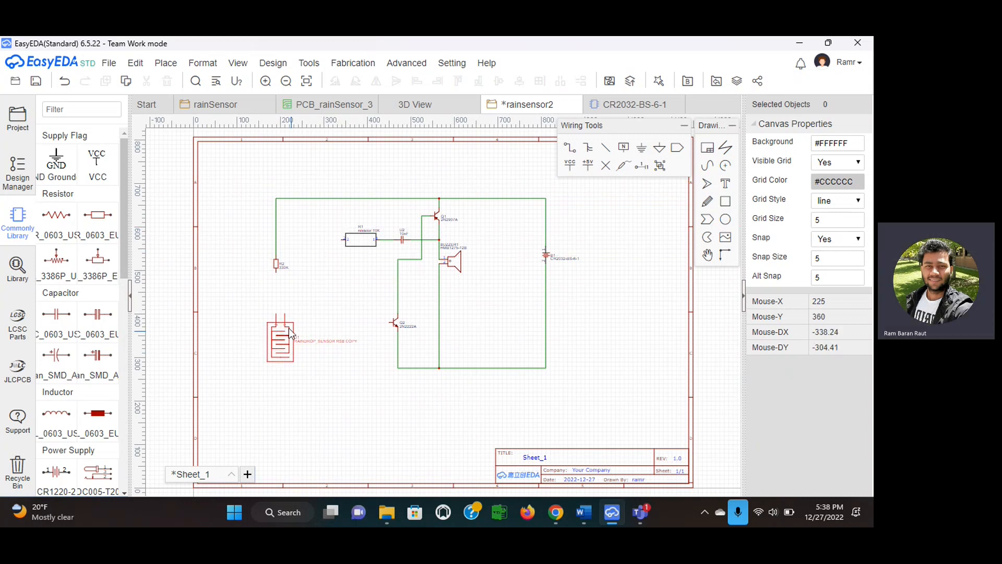
- Move the raindrop sensor U1 slightly down to leave more space below resistor R2
drag(280, 338, 284, 350)
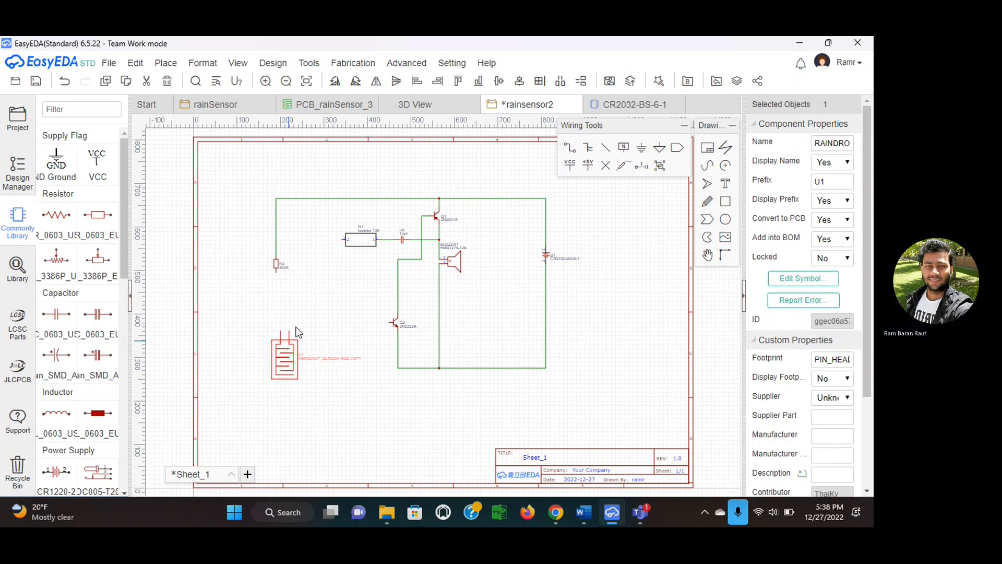
click(569, 151)
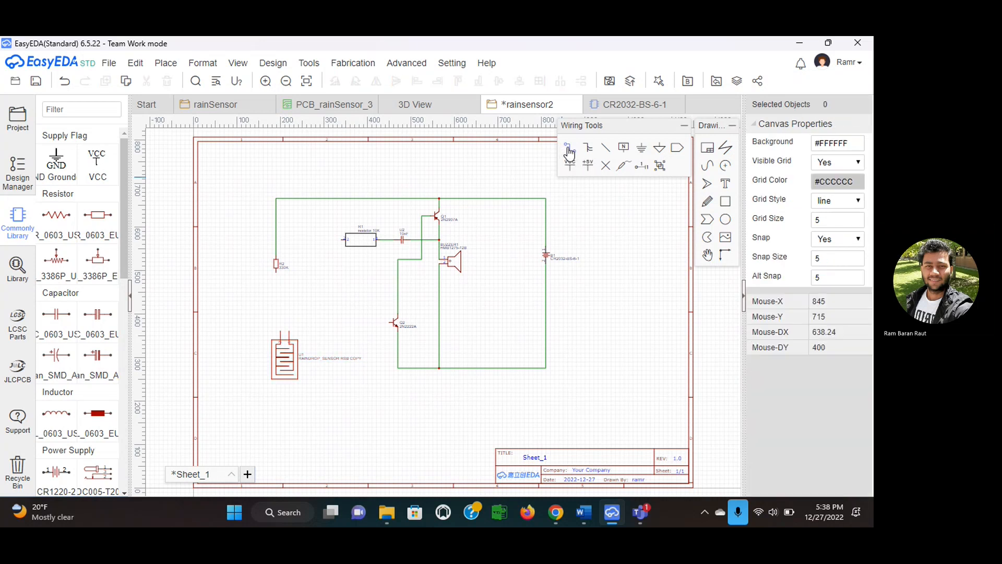
click(278, 277)
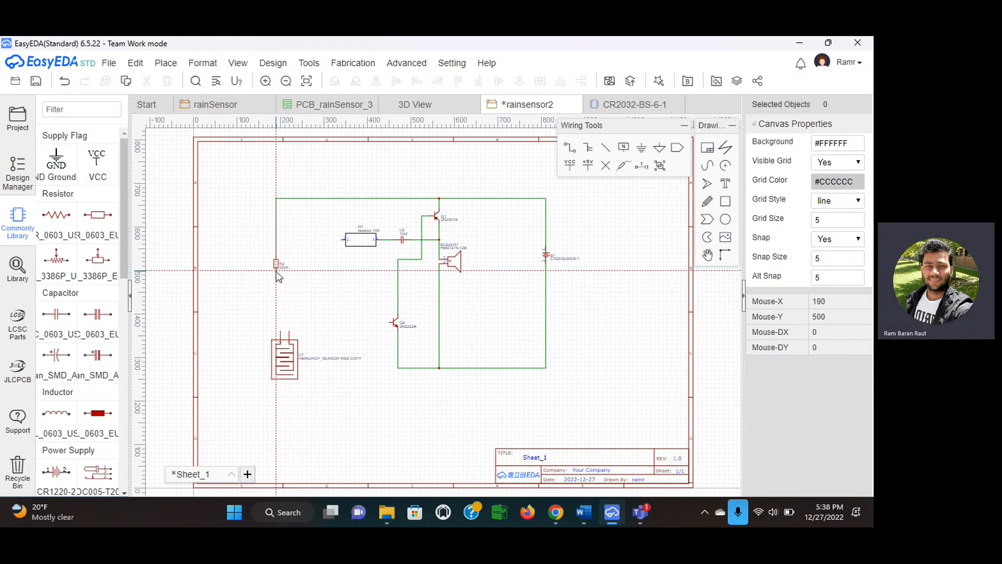
click(271, 360)
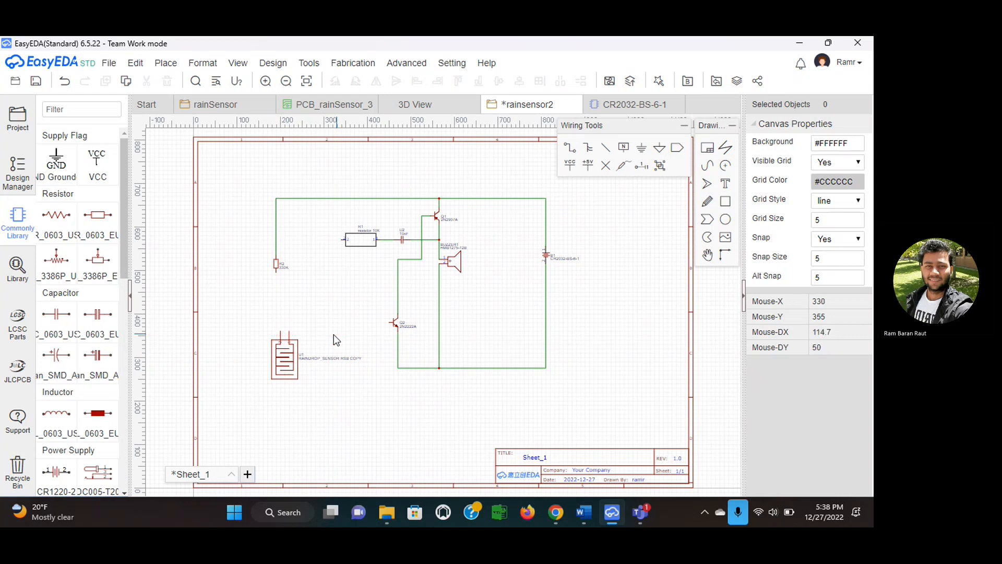
- Shift the raindrop sensor U1 slightly left to bring its left pin under R2's lower pin
drag(285, 357, 279, 357)
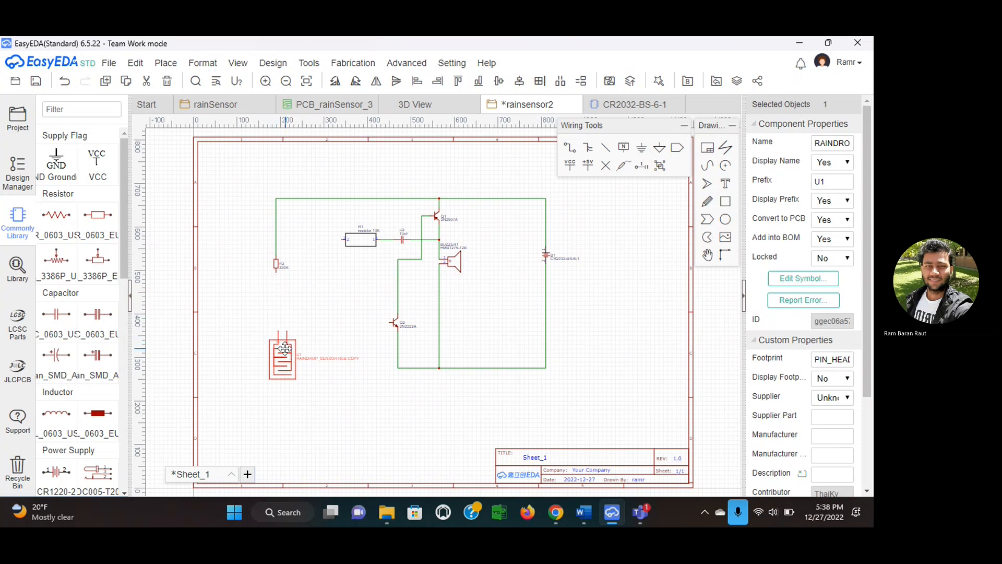
- Align the raindrop sensor beneath resistor R2 and wire R2's lower pin to the sensor's nearest pin
drag(284, 348, 282, 348)
click(342, 311)
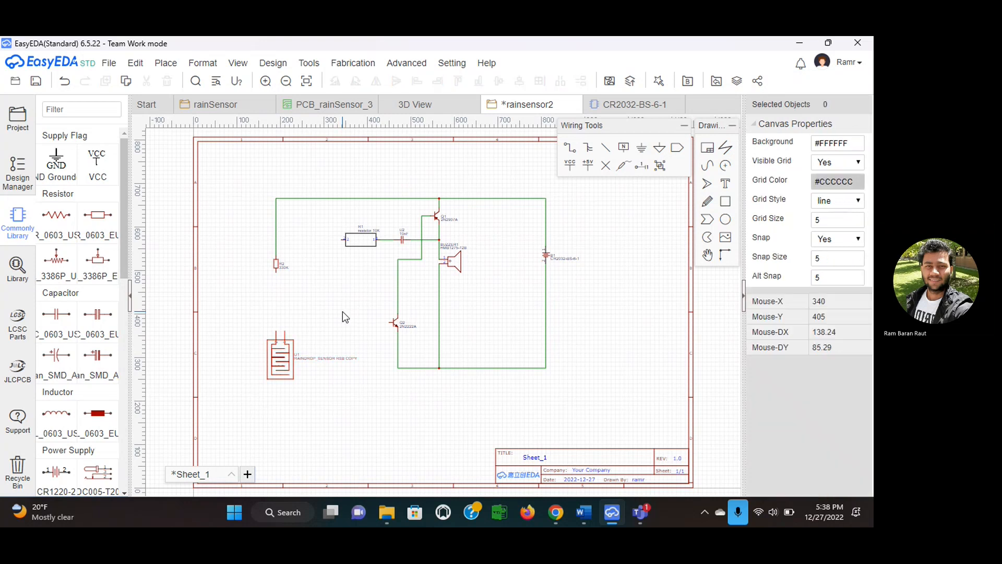
click(571, 150)
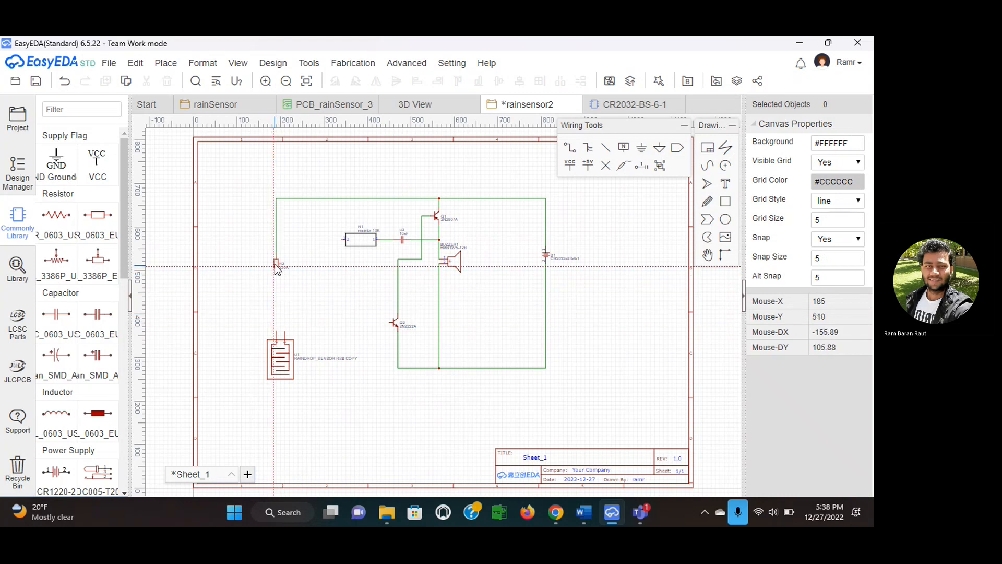
click(277, 272)
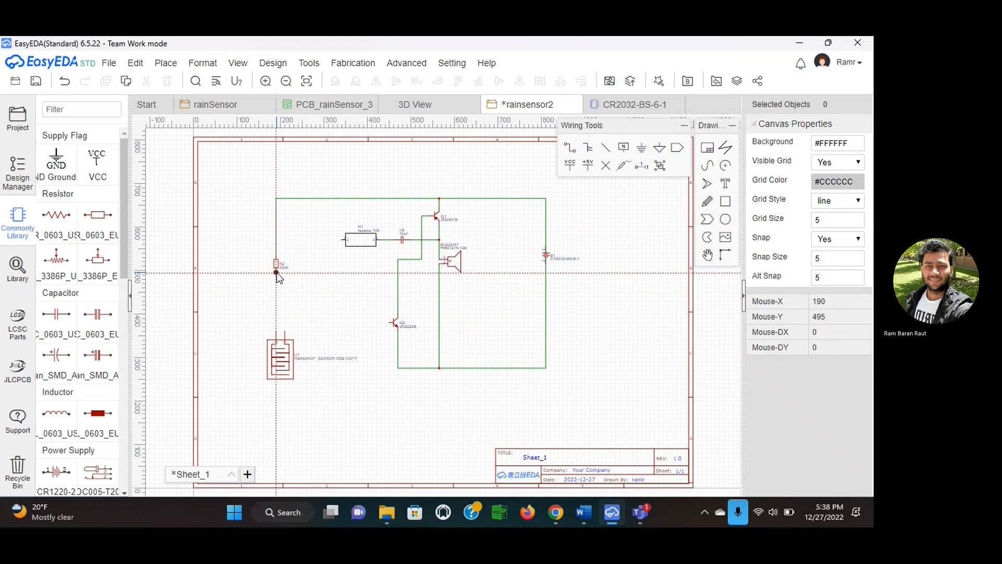
click(277, 333)
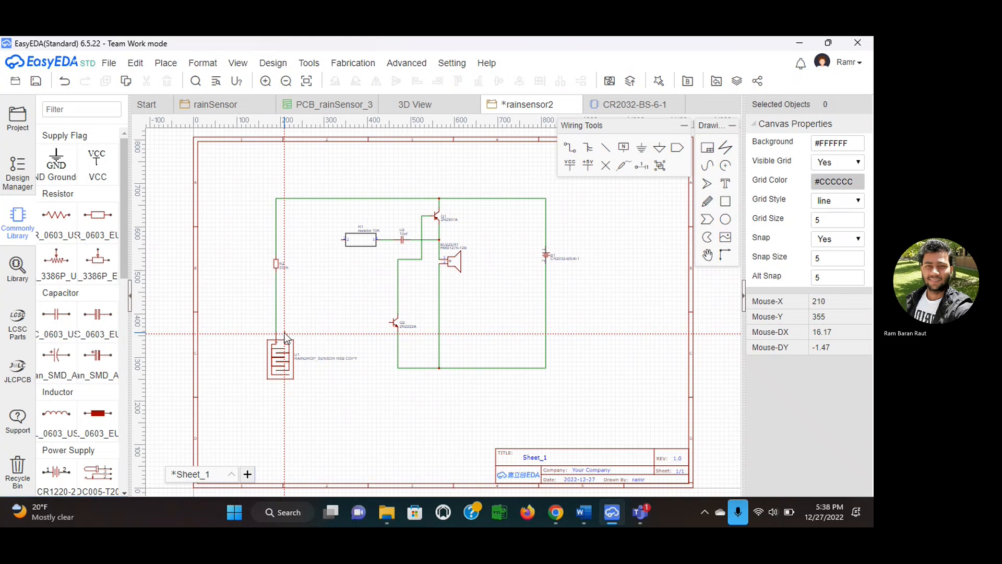
click(285, 333)
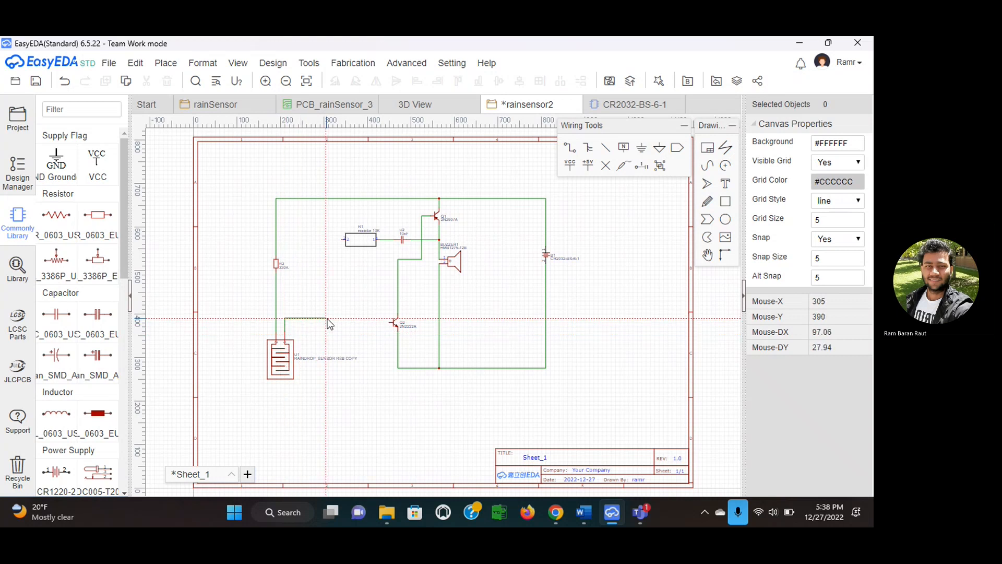
click(393, 323)
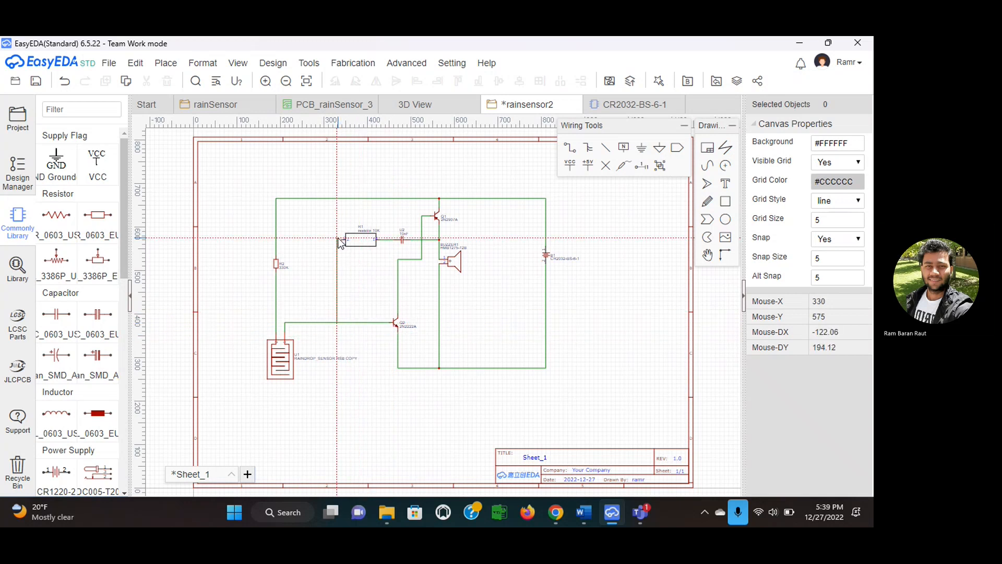
key(Escape)
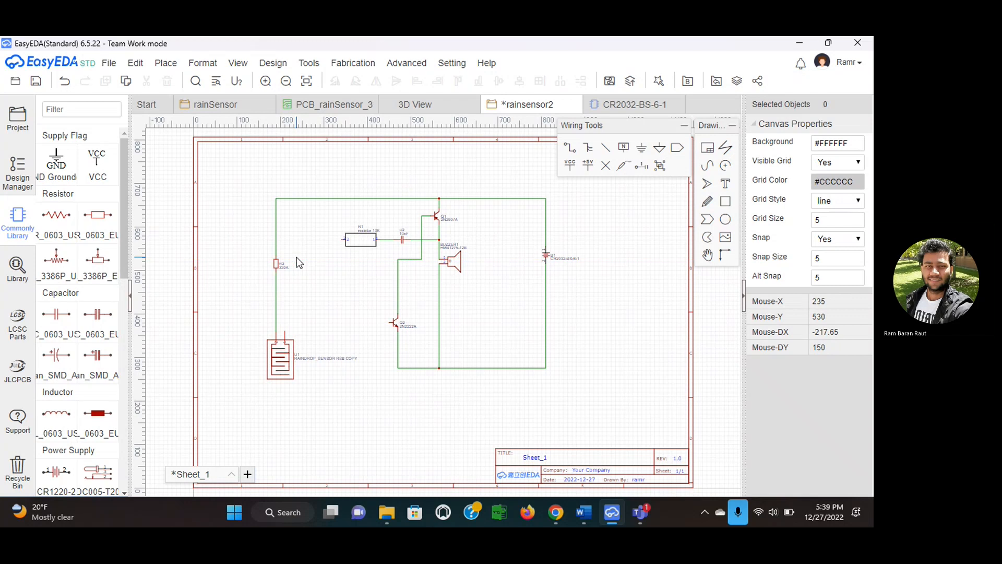
key(w)
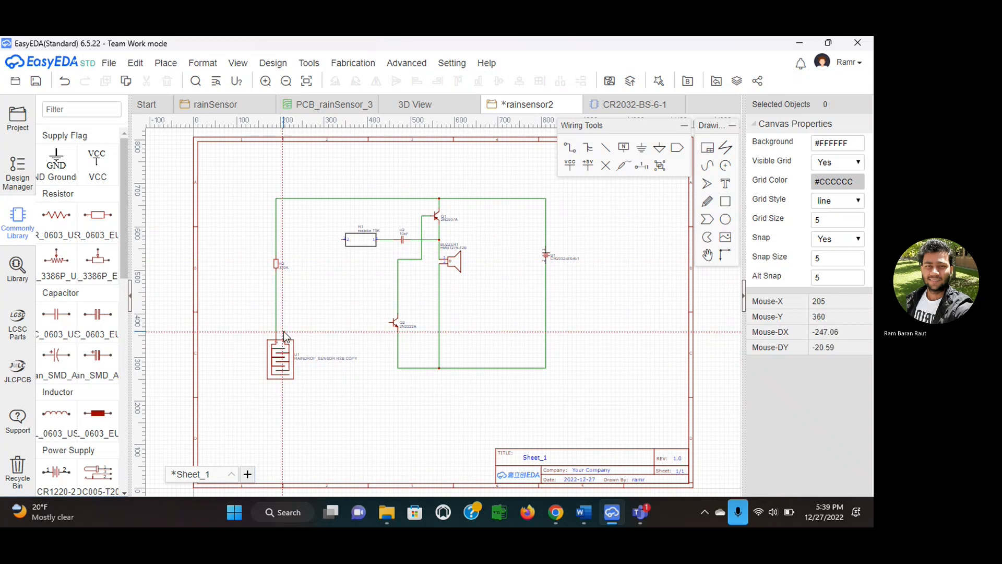
click(285, 331)
right_click(331, 318)
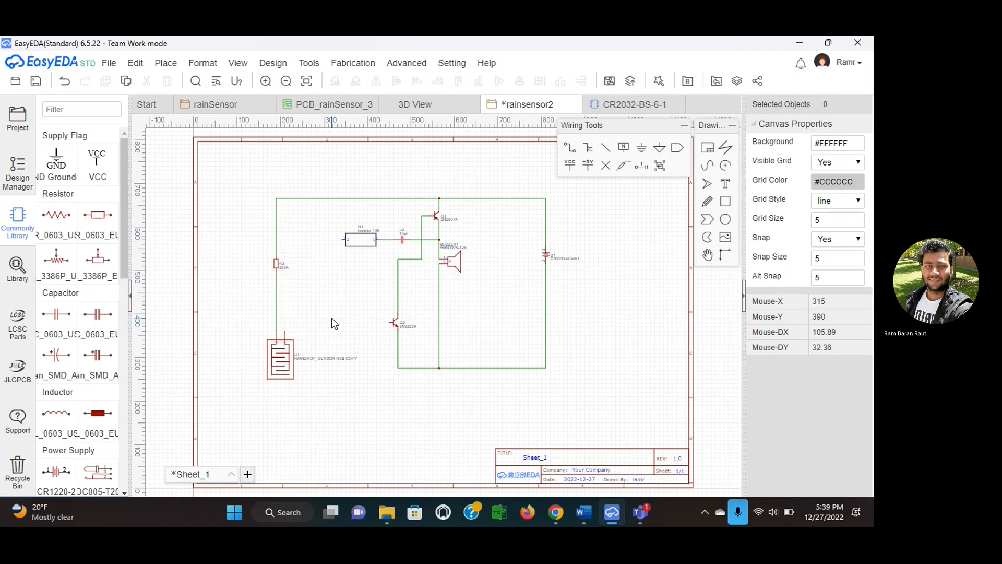
click(389, 323)
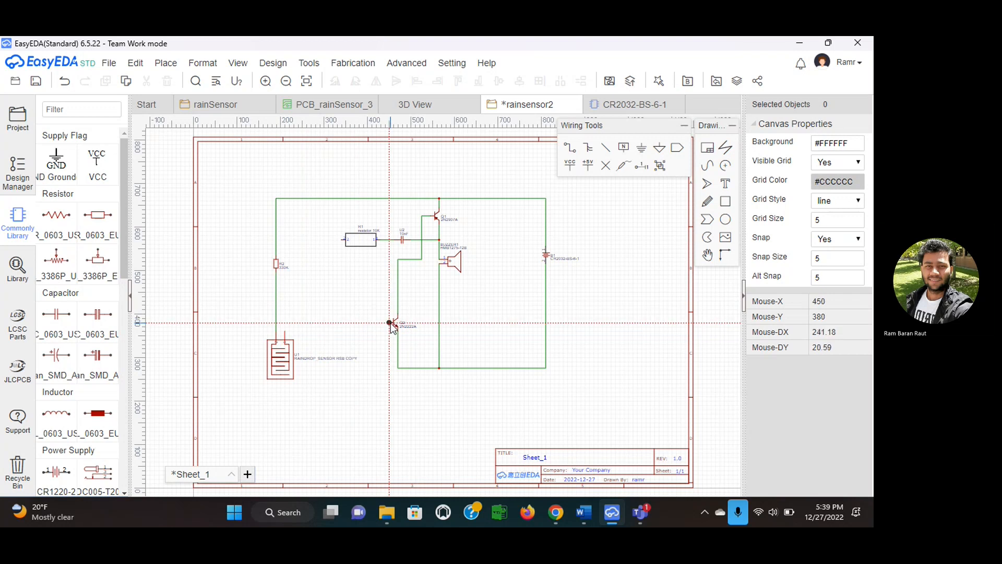
click(356, 322)
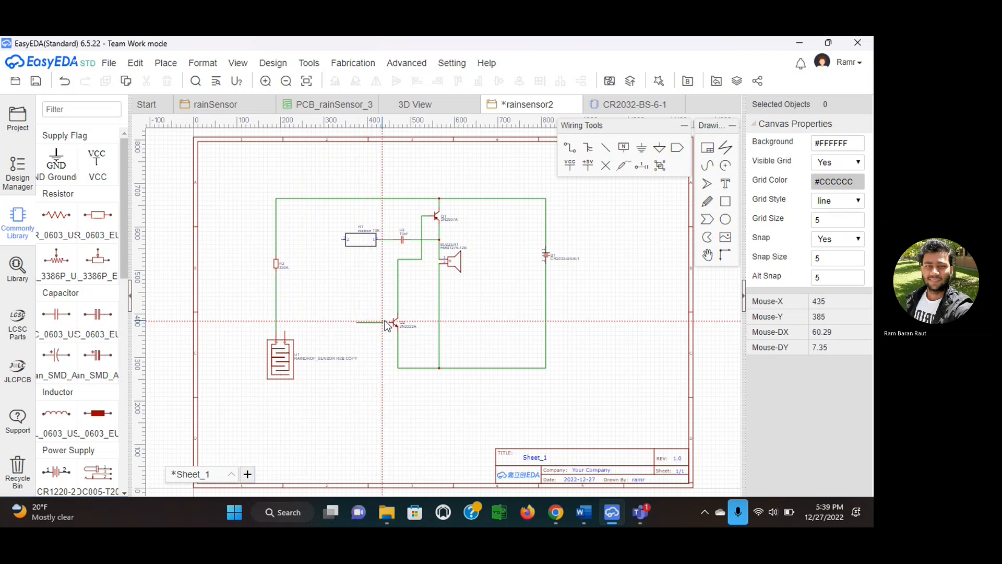
key(Escape)
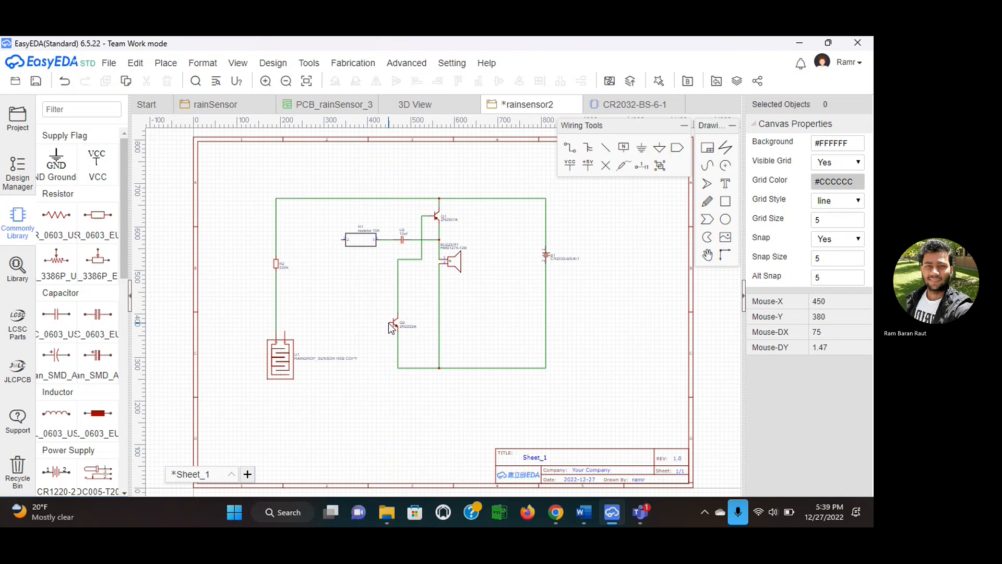
- Wire transistor Q2's base to the raindrop sensor's free pin, and connect resistor R1's open pin to that wire
click(391, 323)
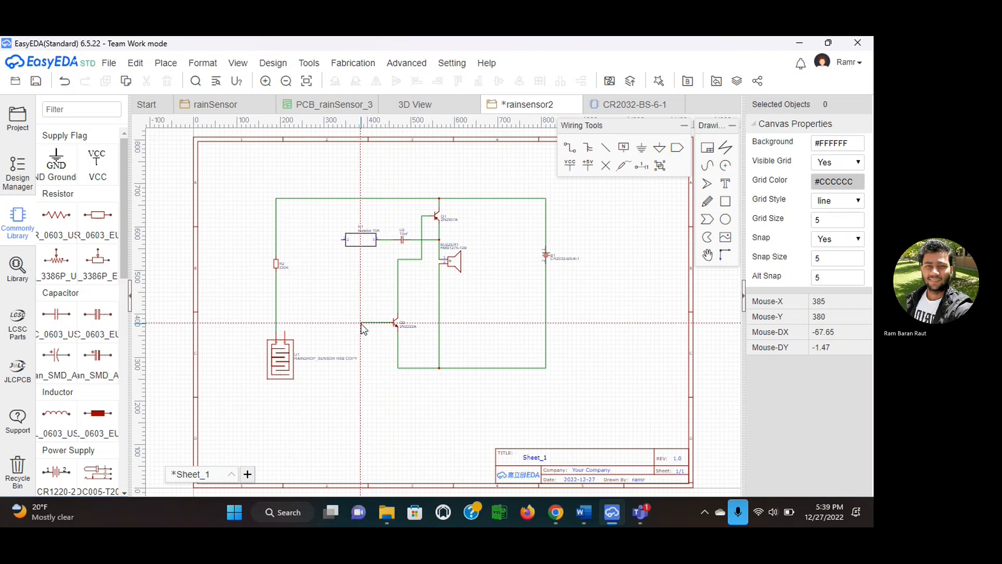
click(284, 331)
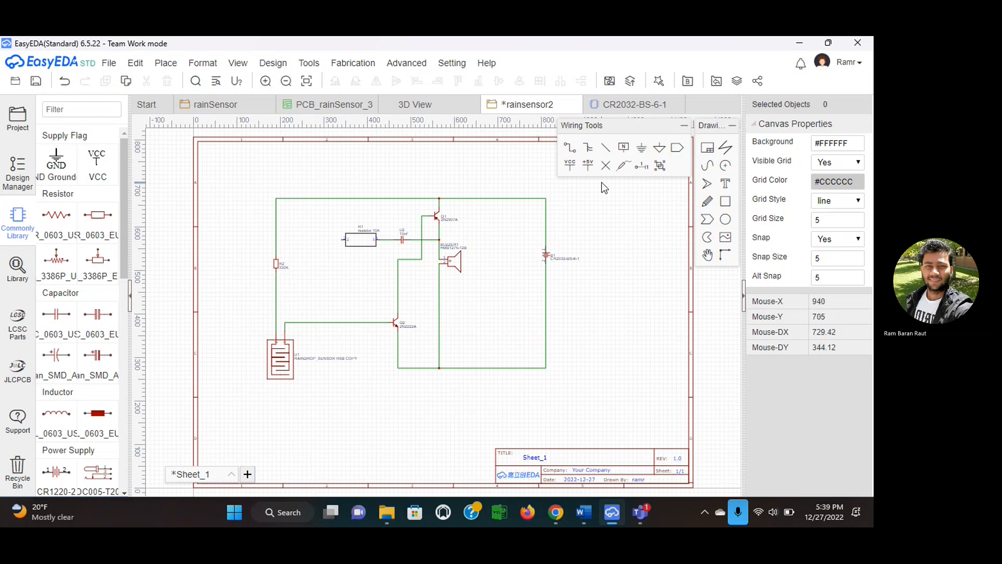
click(570, 148)
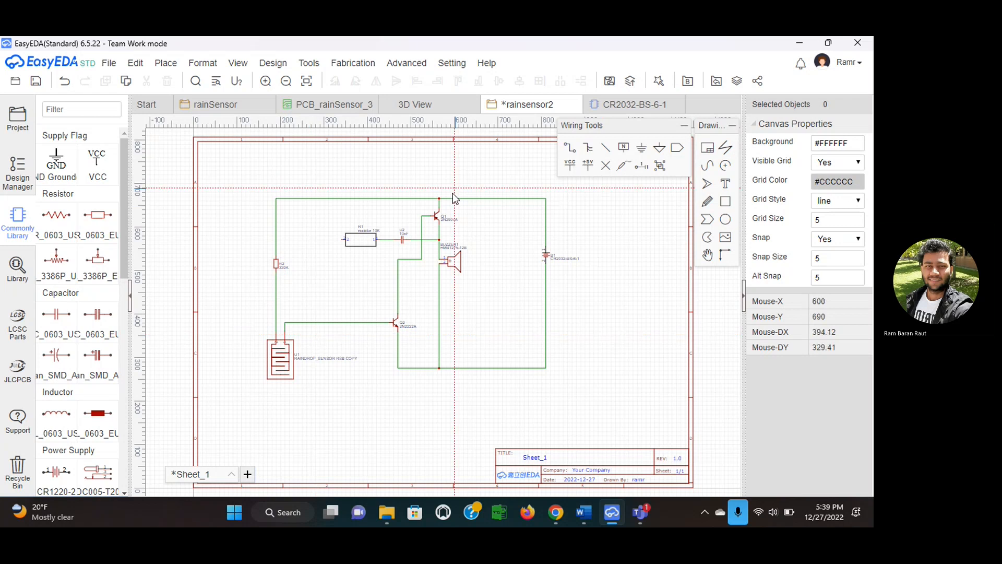
click(340, 240)
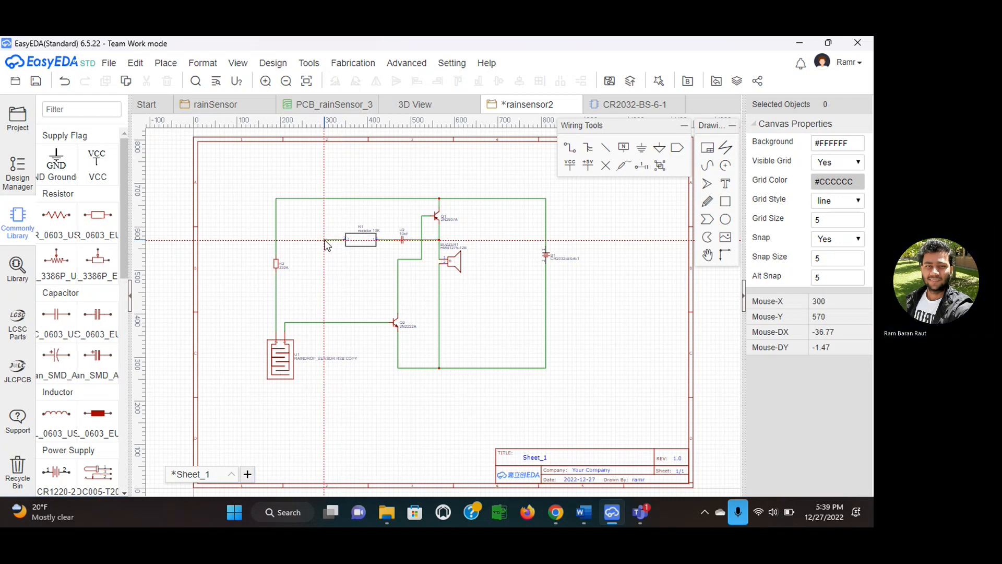
click(324, 293)
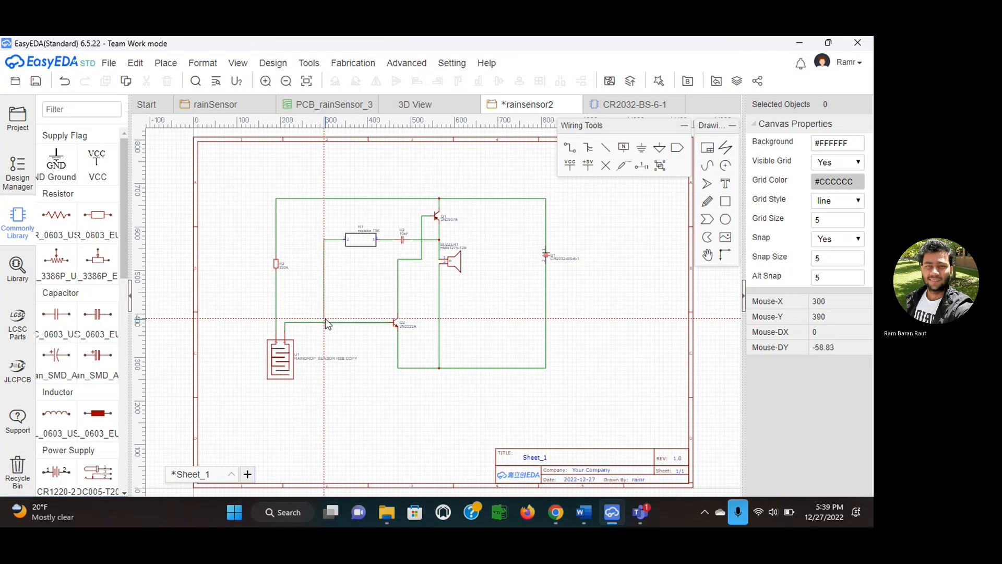
click(324, 322)
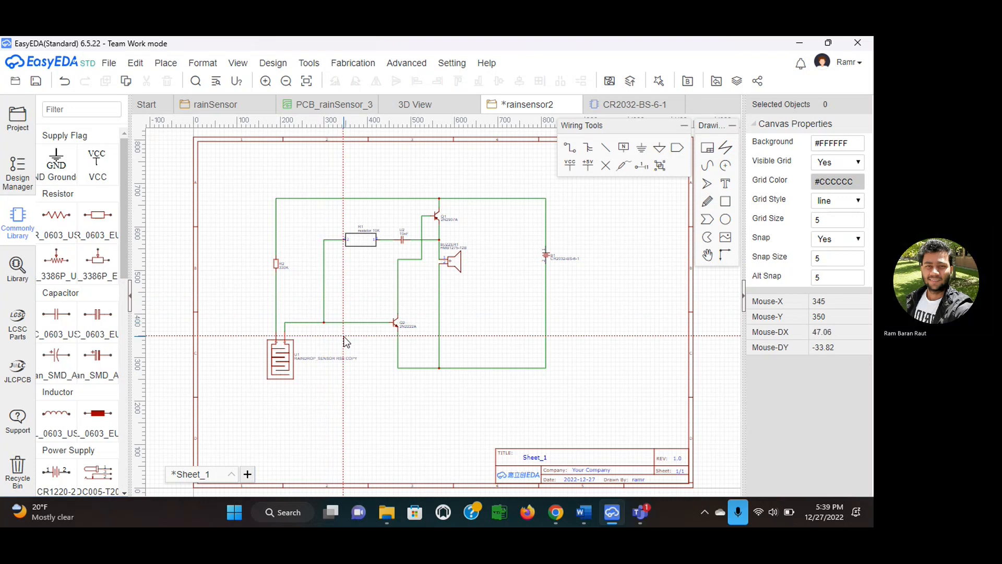
key(Escape)
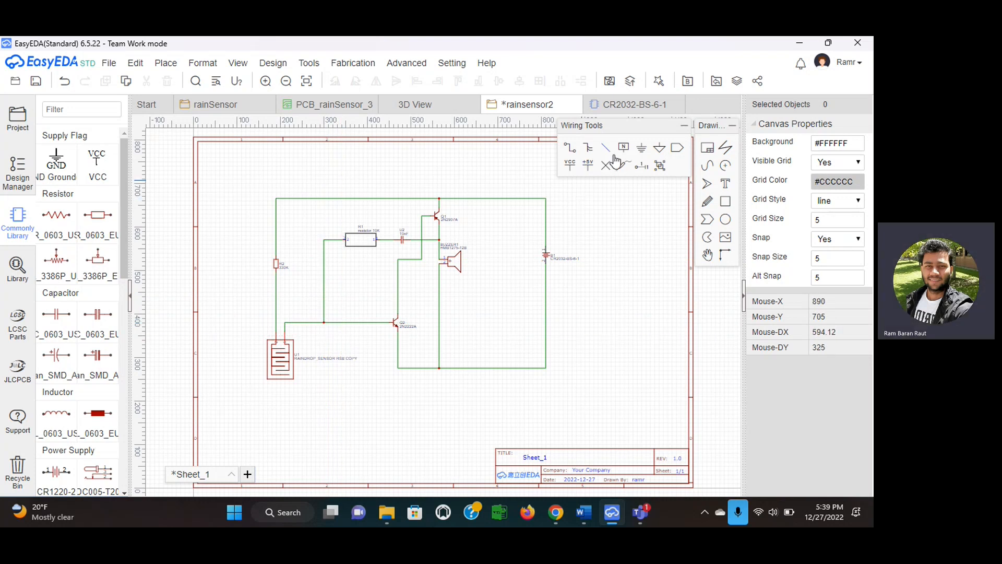
- Place a GND symbol on the junction of the circuit's lower wire below the buzzer
click(642, 150)
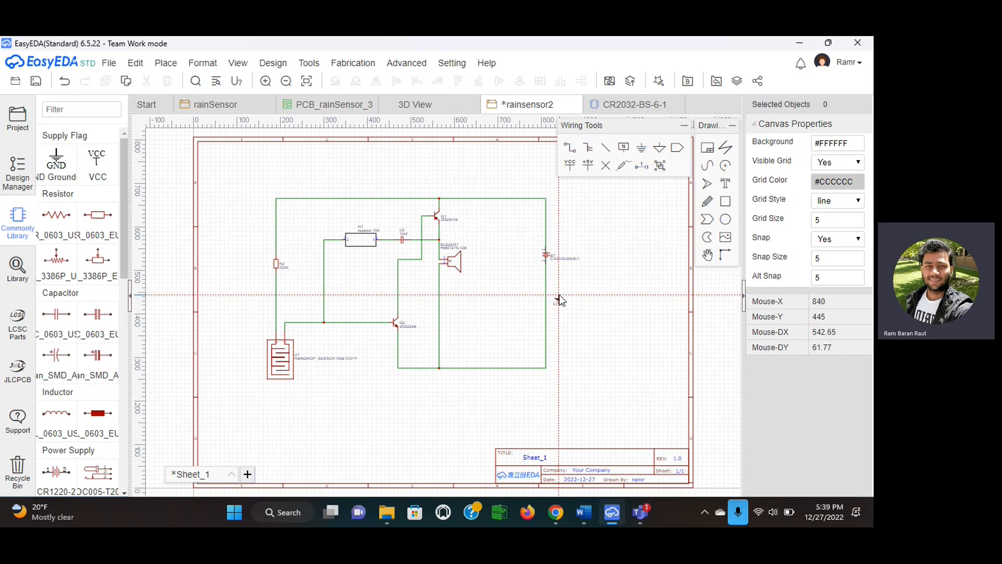
click(440, 369)
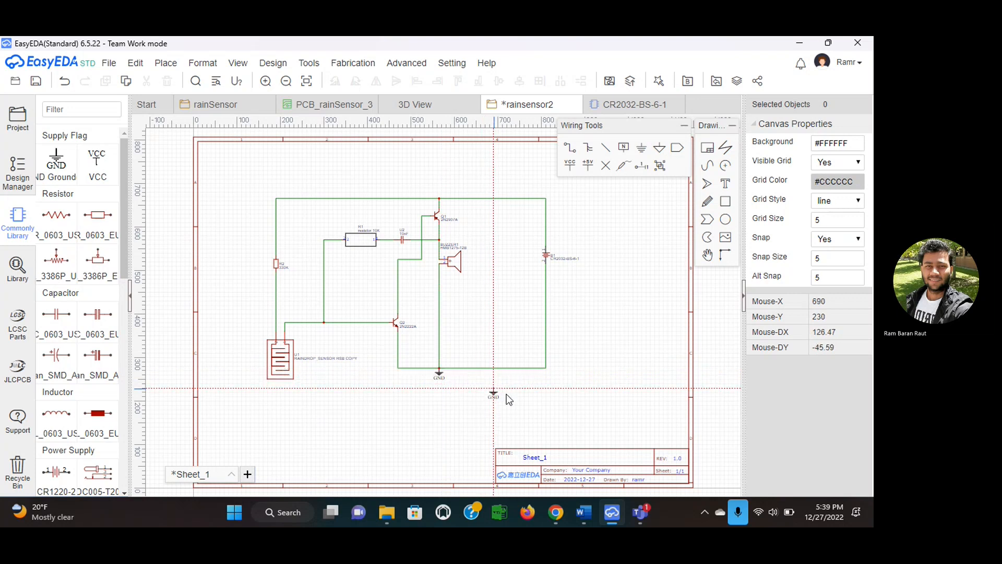
key(Escape)
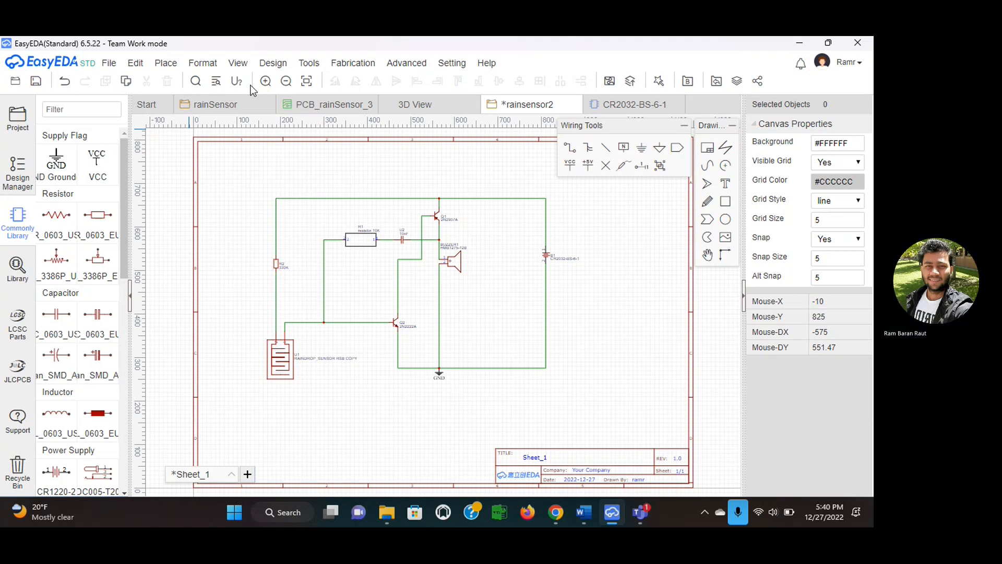
click(265, 82)
click(266, 83)
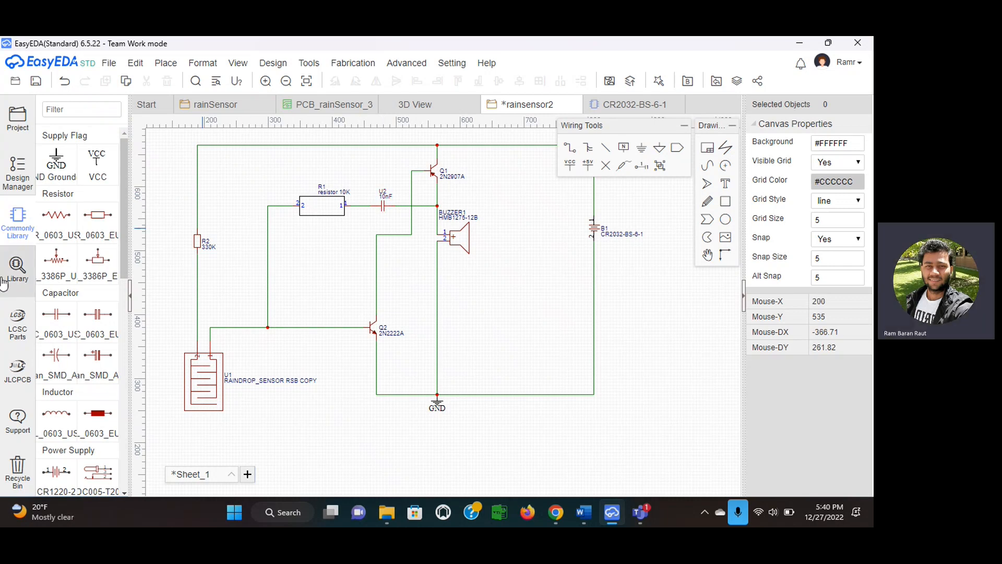
- Open the component library and list the LCSC parts in the Film Capacitors category
click(18, 268)
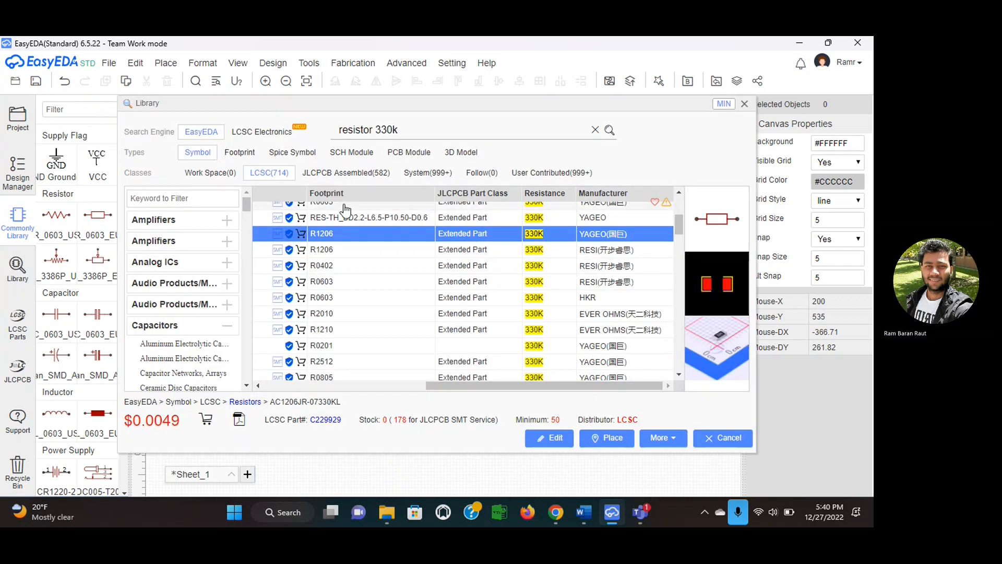
scroll(174, 352, down, 1)
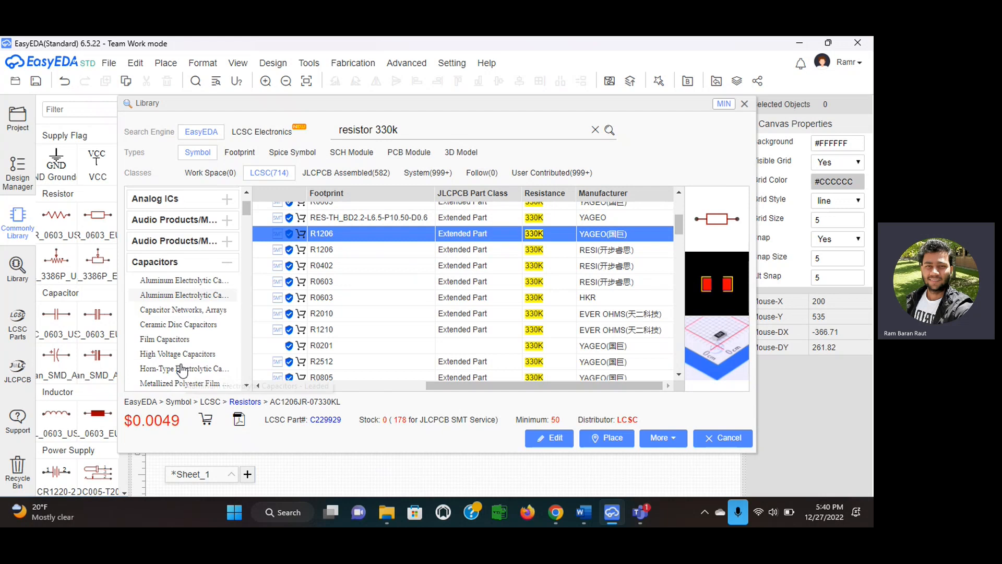
scroll(173, 345, down, 1)
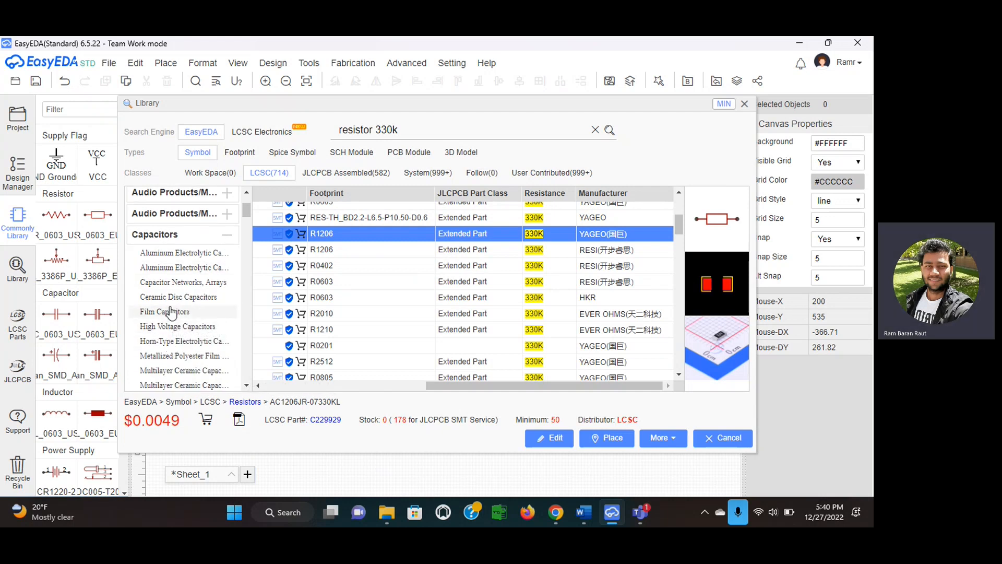
click(171, 313)
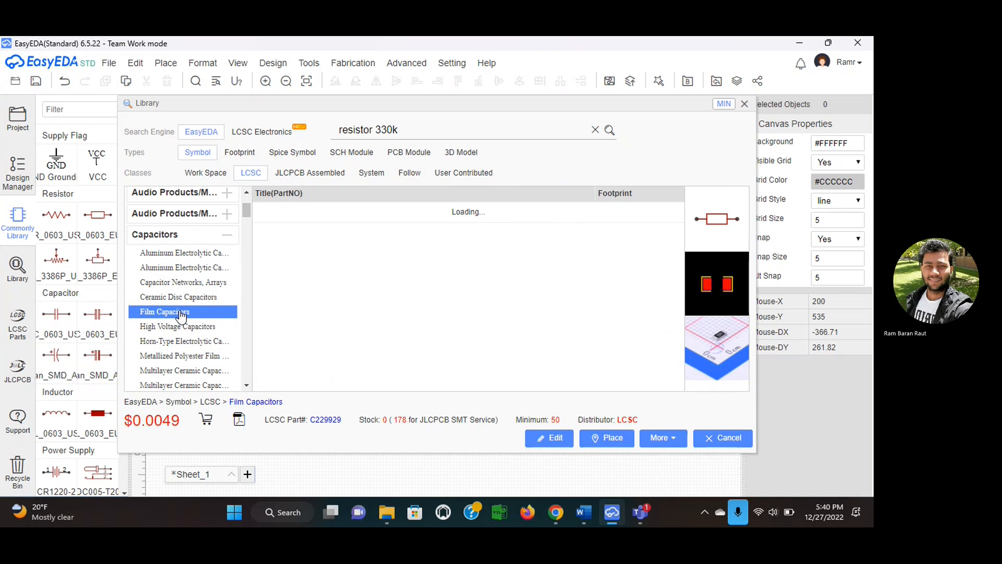
- Switch the library search engine to LCSC Electronics and search for "capacitor"
click(257, 135)
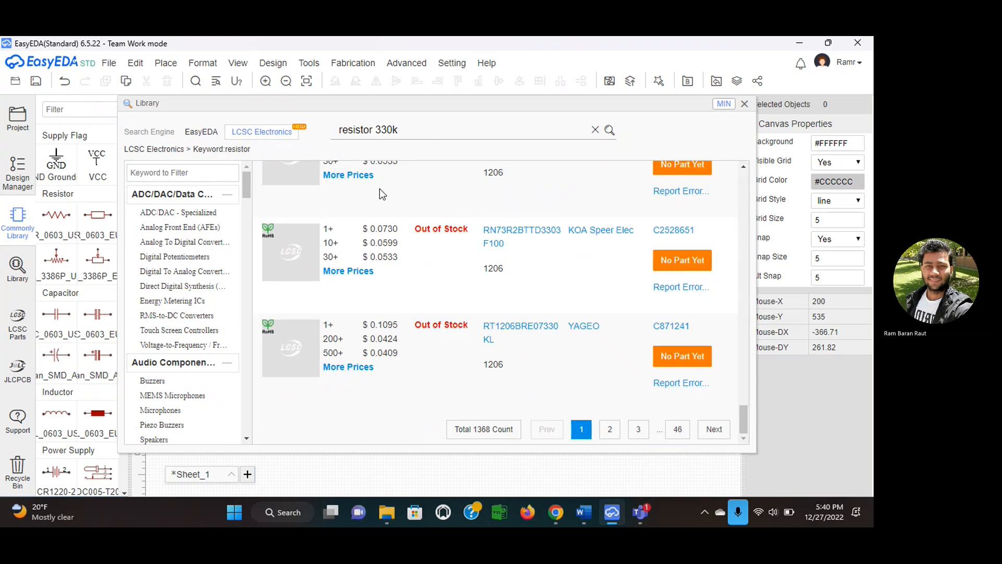
scroll(408, 205, down, 5)
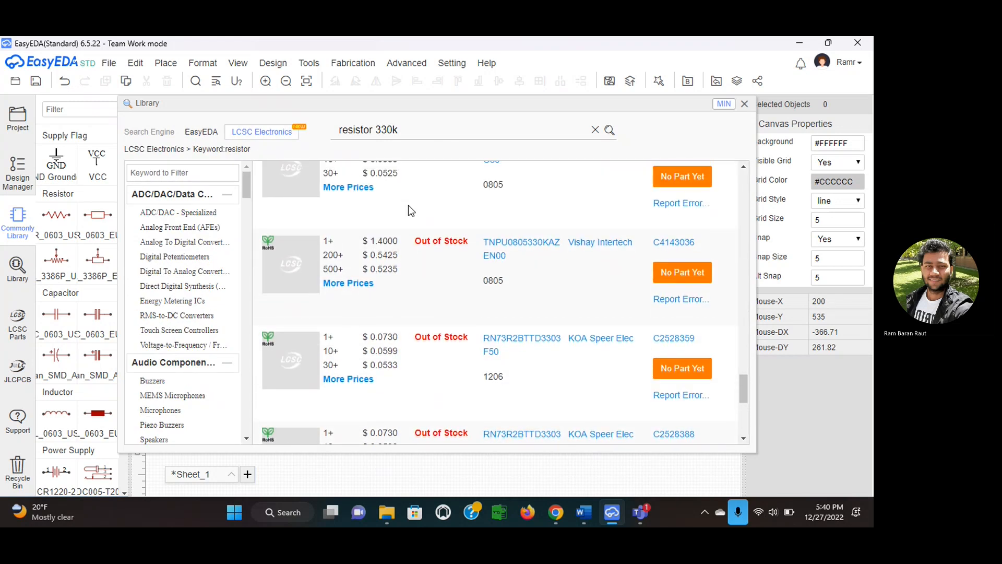
scroll(408, 205, up, 10)
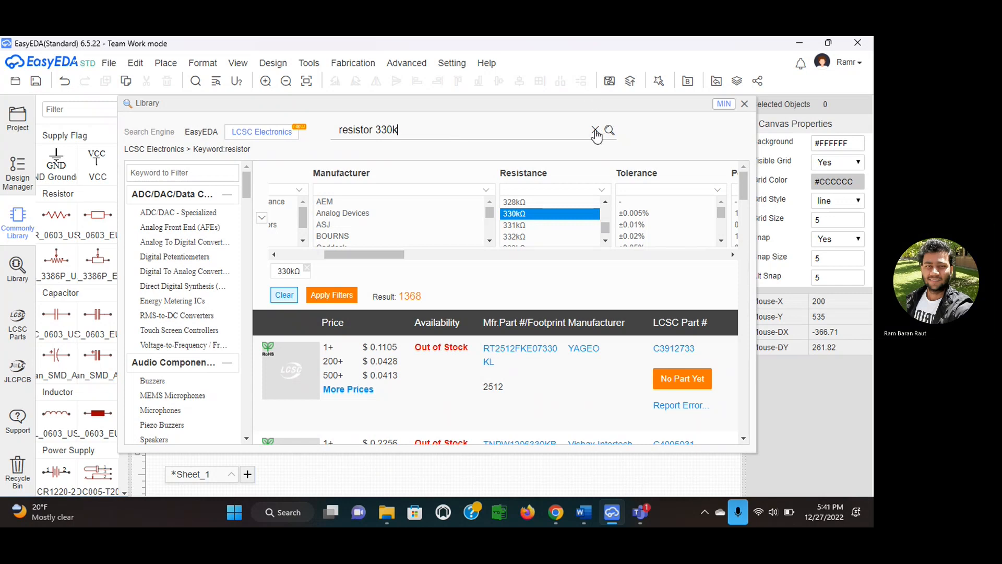
click(595, 130)
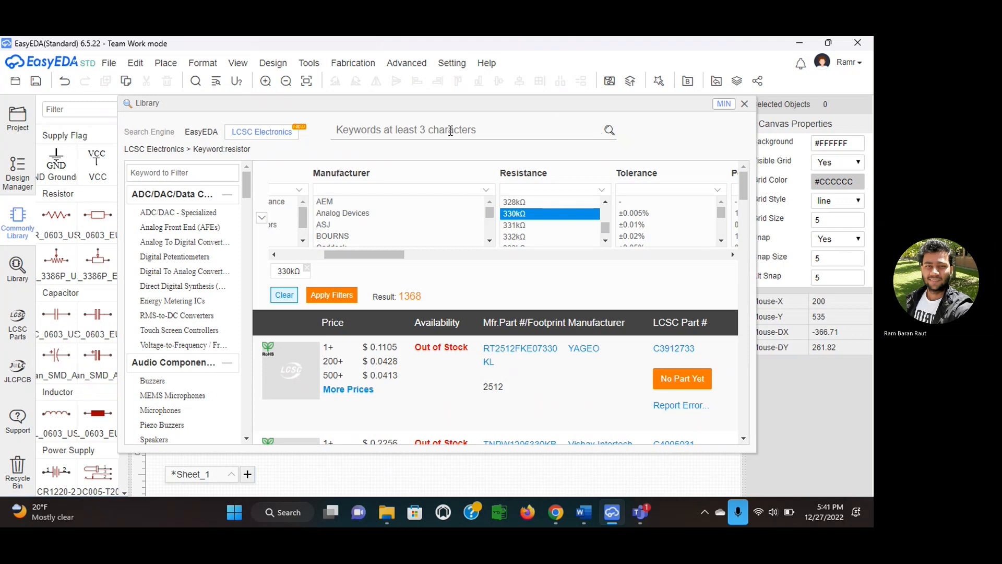
text(cap)
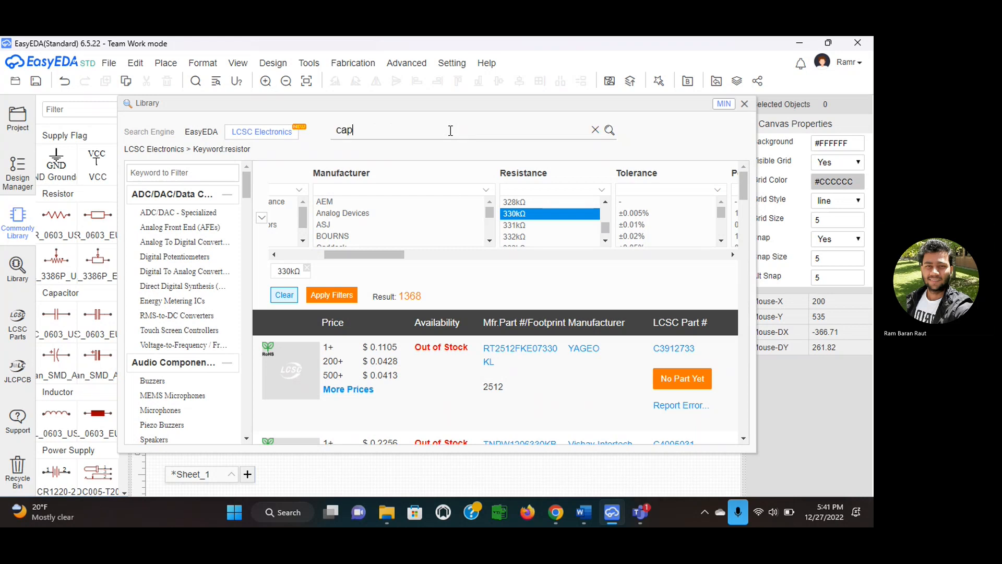
text(acitor)
click(609, 130)
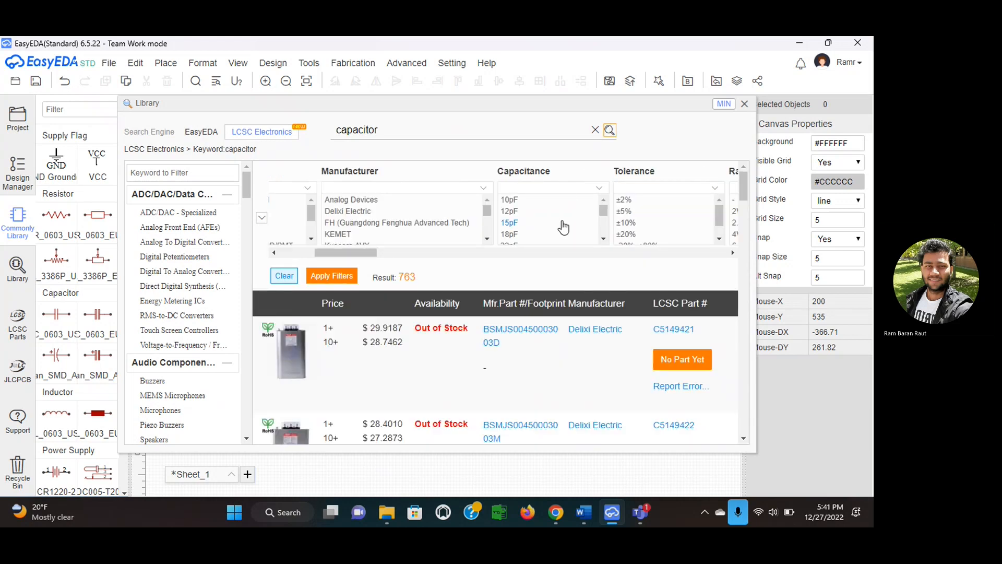
- Pick 10nF as the capacitance filter for the LCSC capacitor search and browse the listed parts
scroll(561, 224, down, 8)
scroll(562, 227, down, 5)
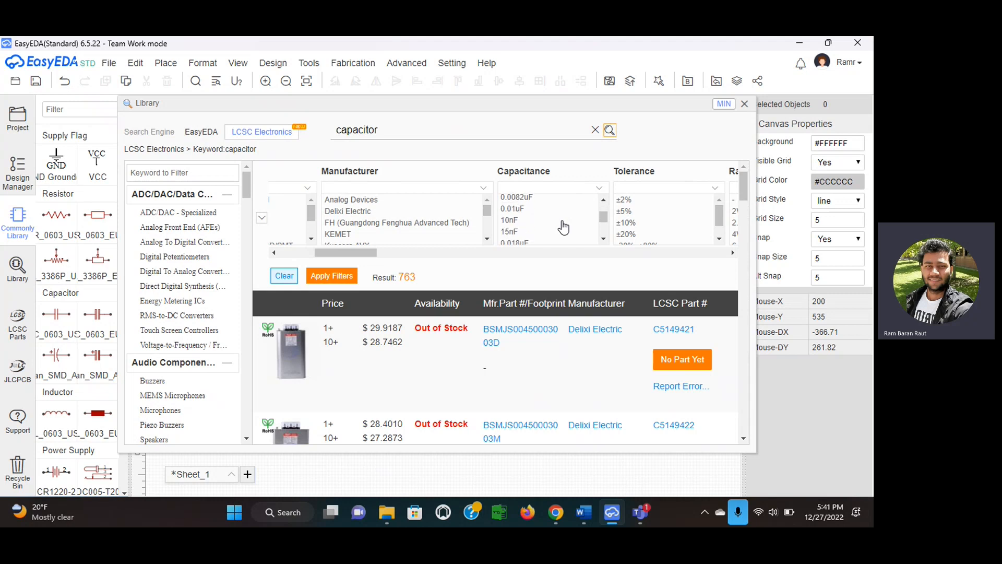
click(534, 220)
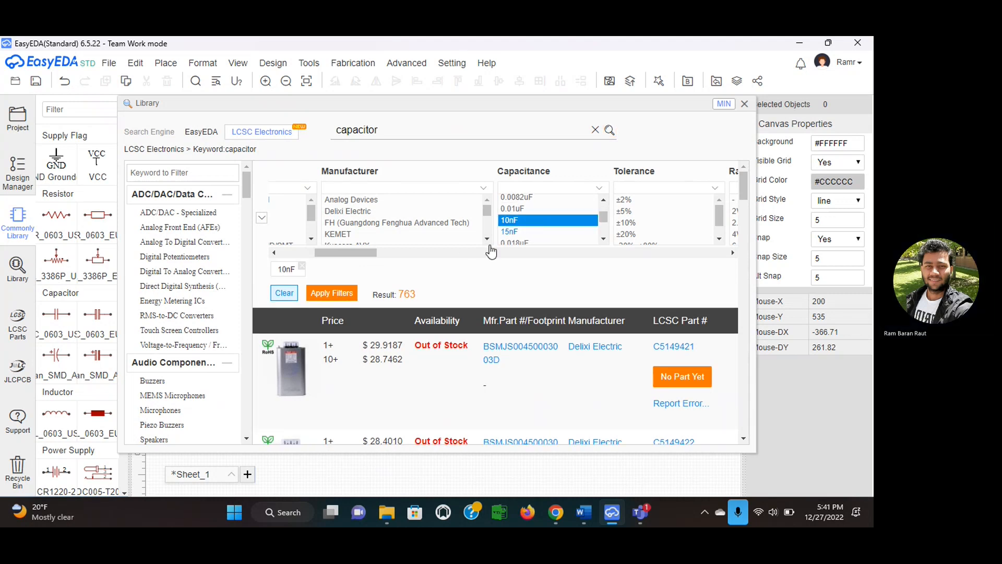
scroll(452, 350, down, 1)
scroll(451, 350, down, 7)
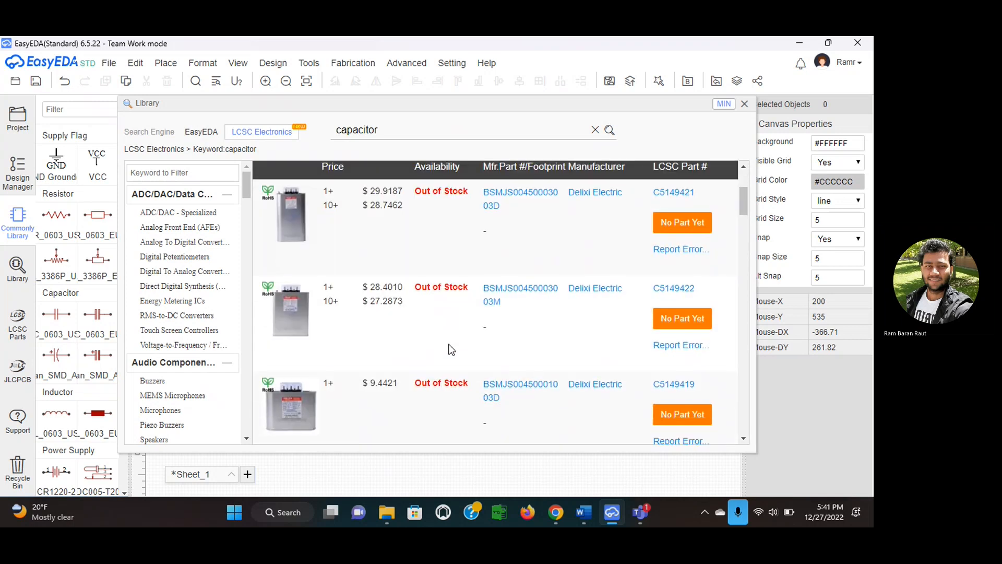
scroll(452, 350, down, 3)
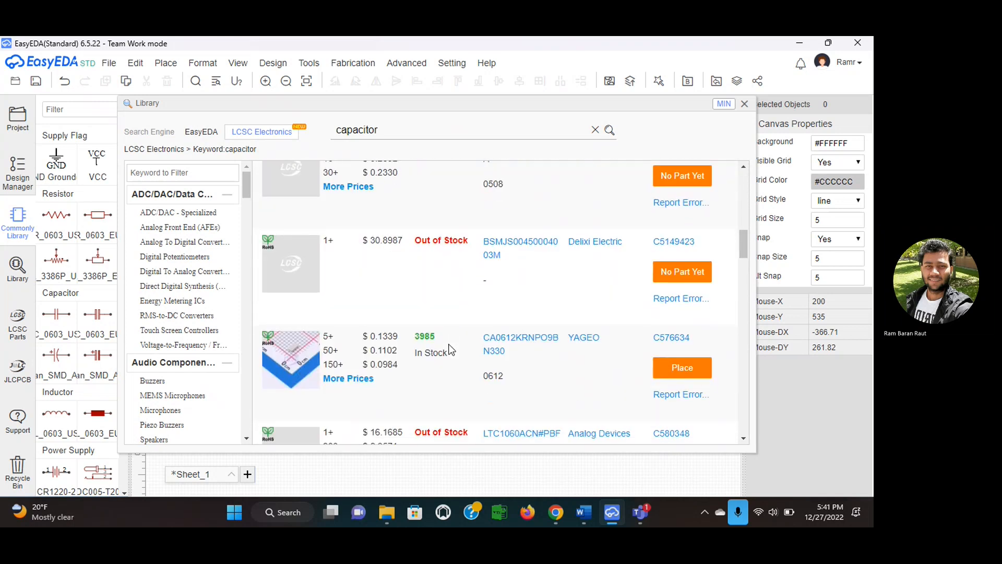
scroll(452, 350, up, 10)
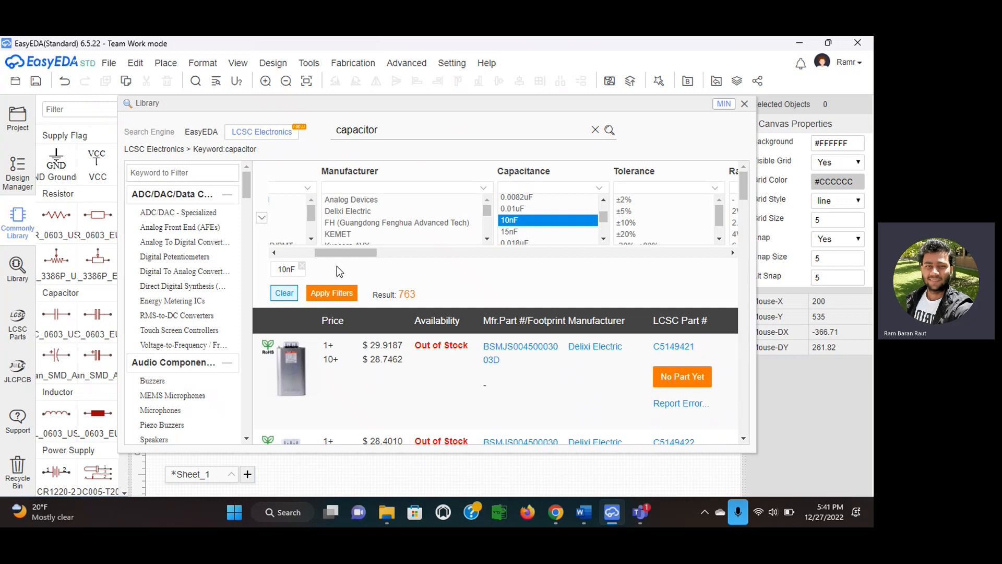
- Look up the 10nF film capacitor 63MU103KZ12012 in the EasyEDA engine's LCSC symbols and try placing it on the schematic
click(211, 133)
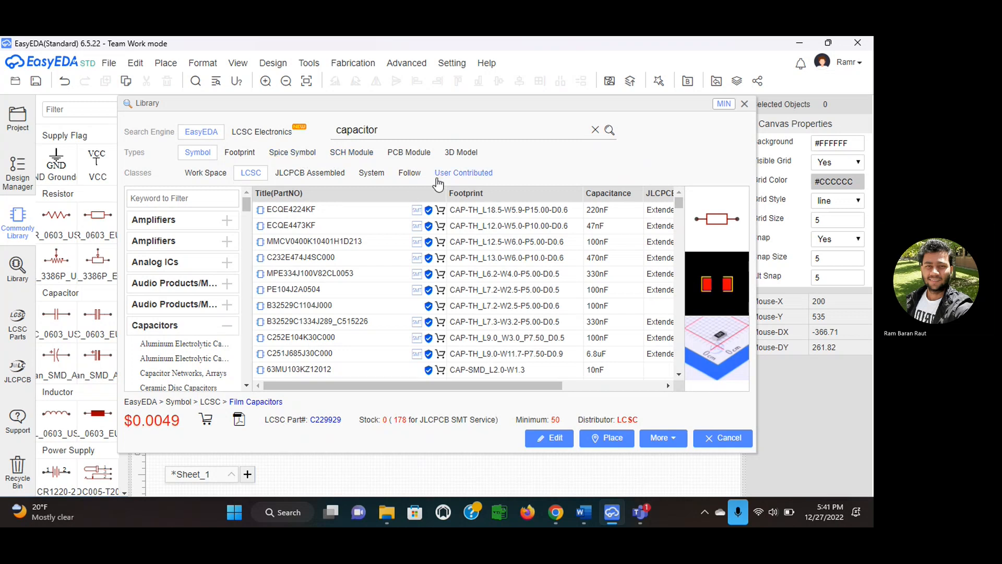
scroll(176, 361, down, 2)
click(178, 345)
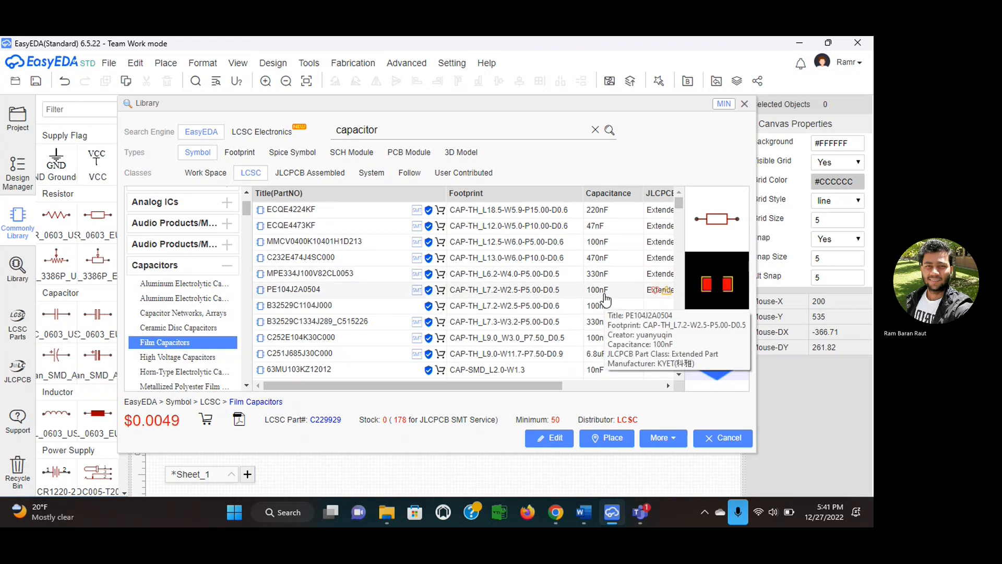
scroll(605, 300, down, 1)
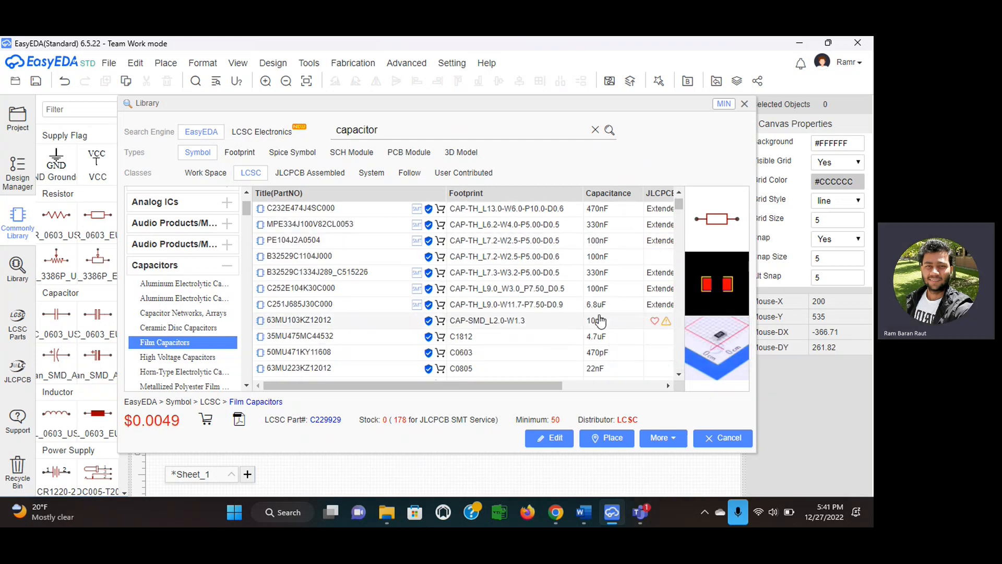
click(595, 324)
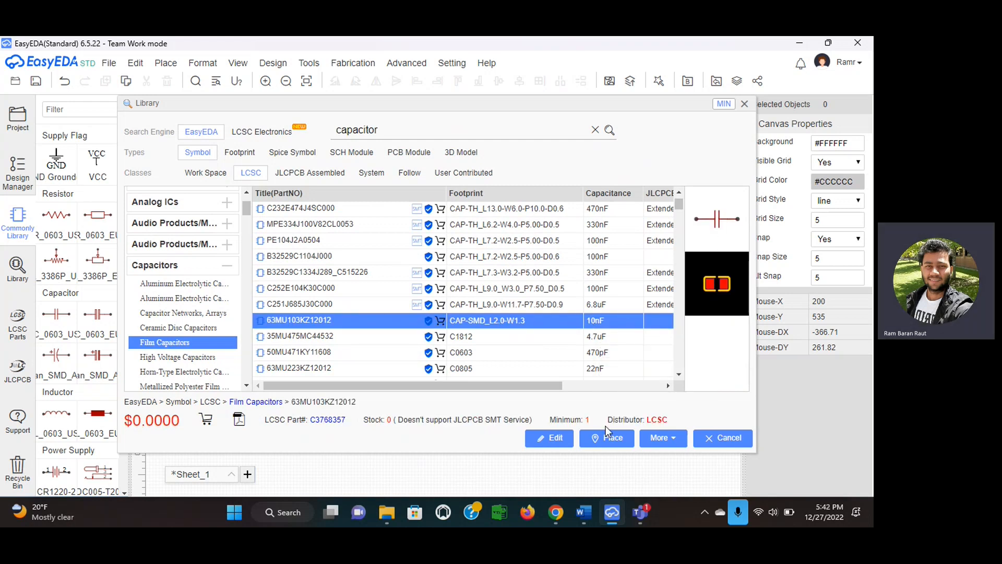
click(605, 441)
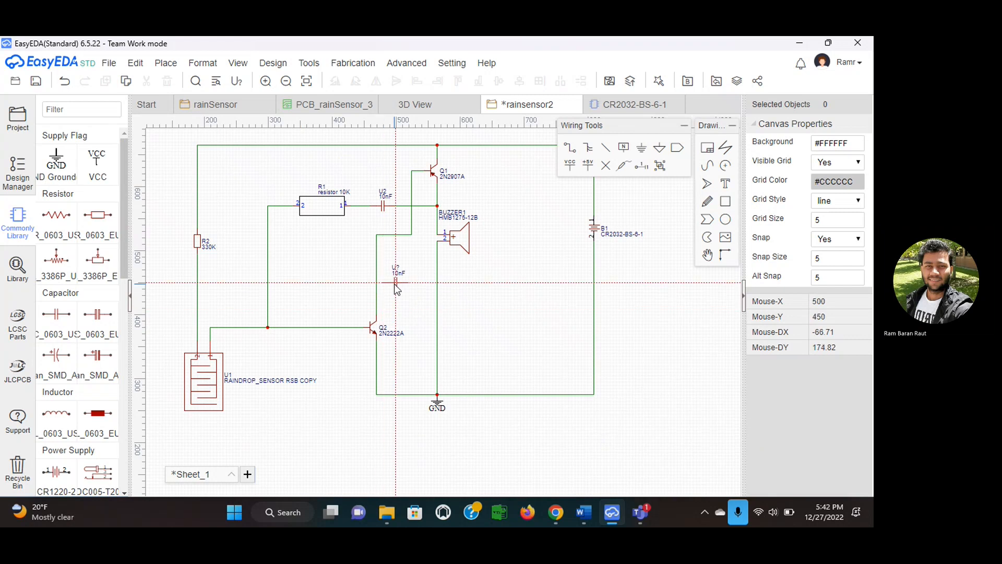
key(Escape)
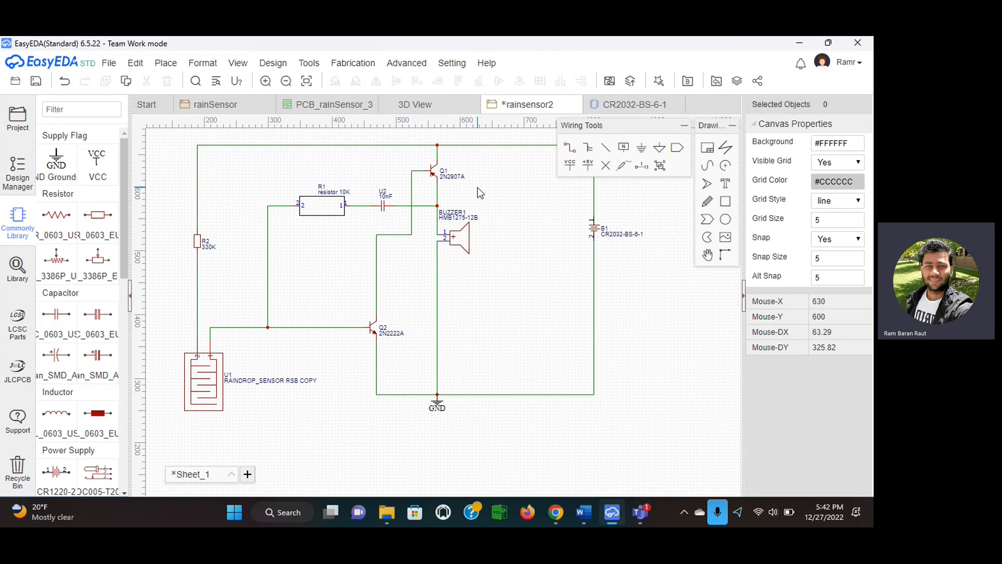
- Save the schematic and convert it to a two-layer PCB in mm with a 63 × 42 mm rectangular outline starting at X 7, Y 56
click(273, 64)
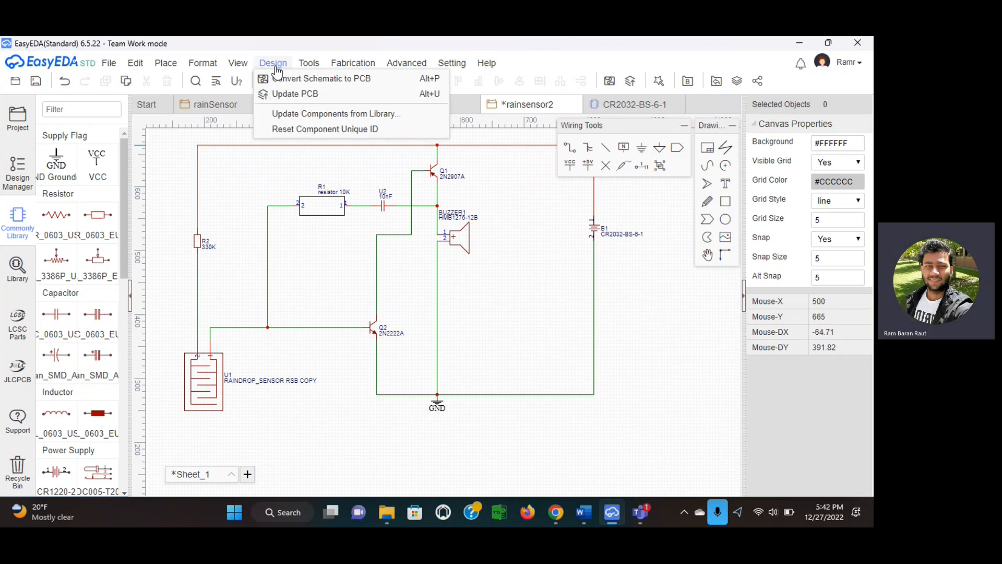
click(280, 80)
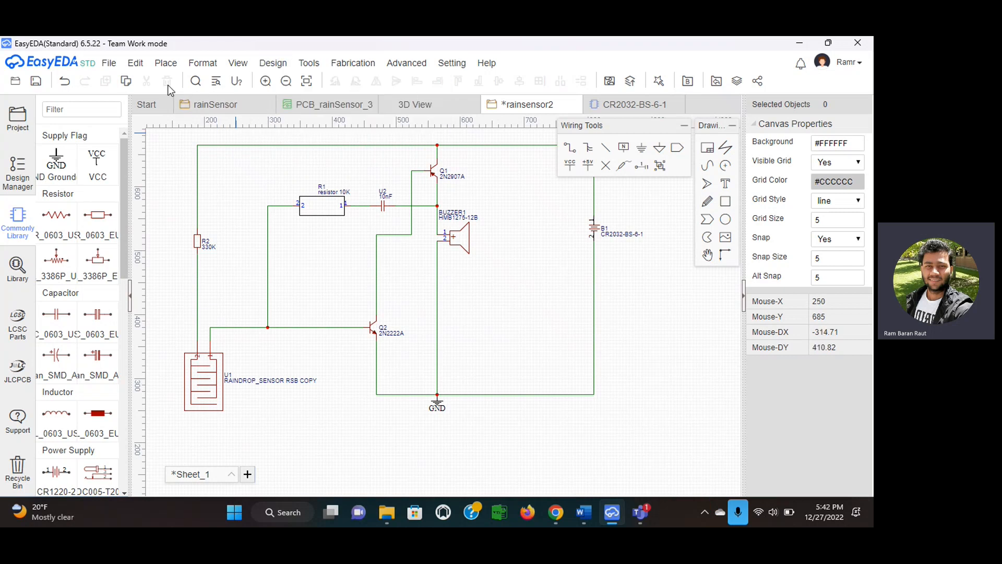
click(35, 83)
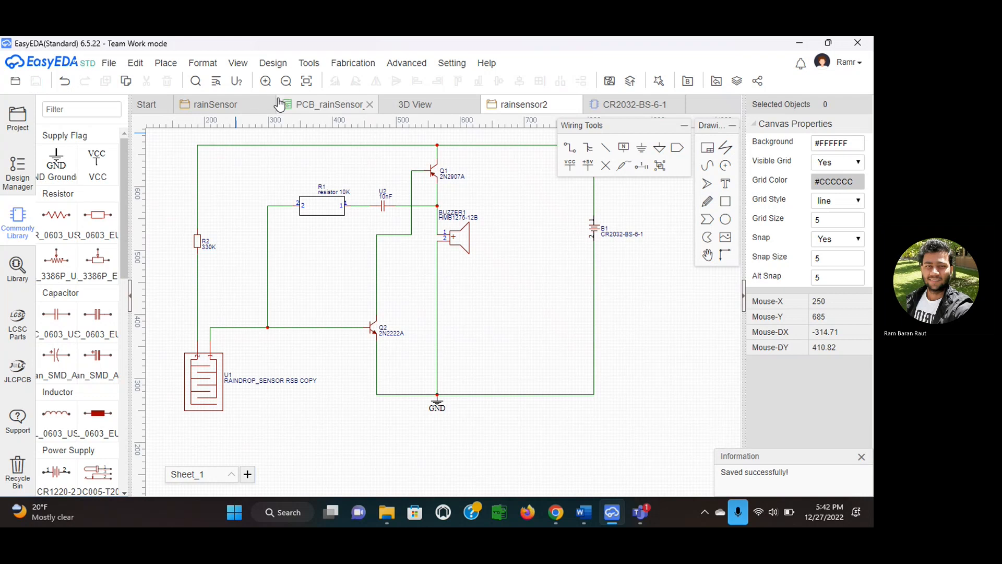
mouse_move(272, 64)
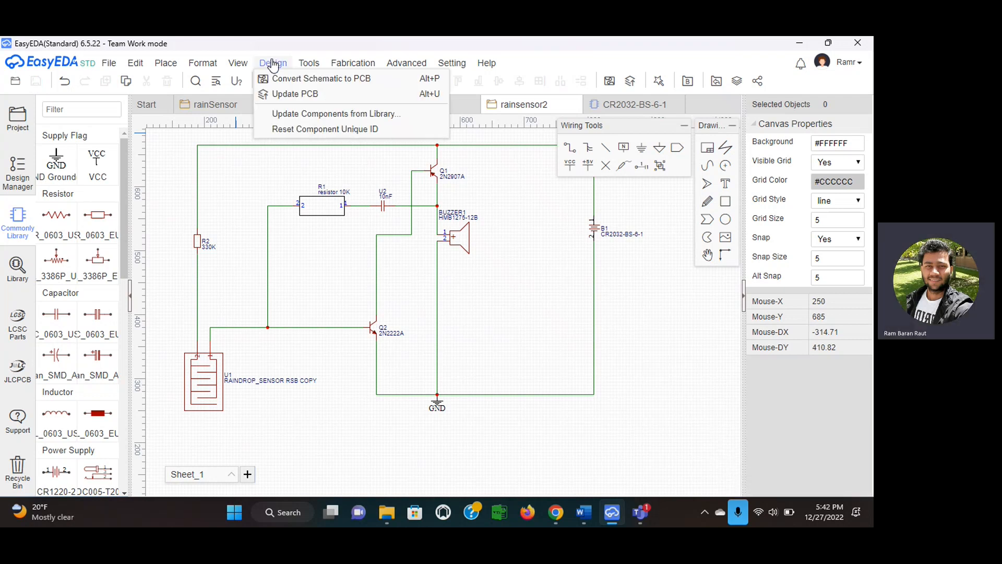
click(285, 79)
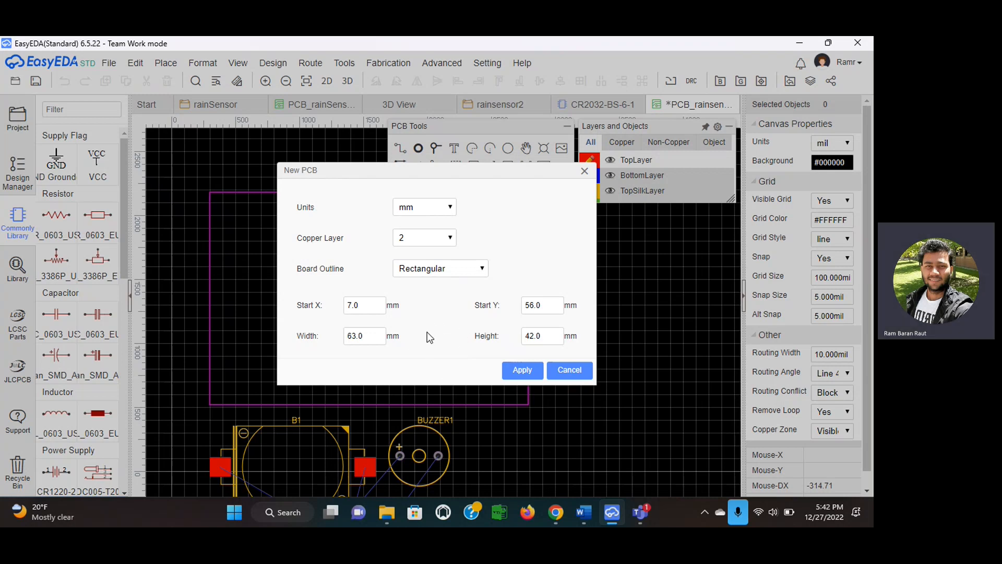
click(517, 372)
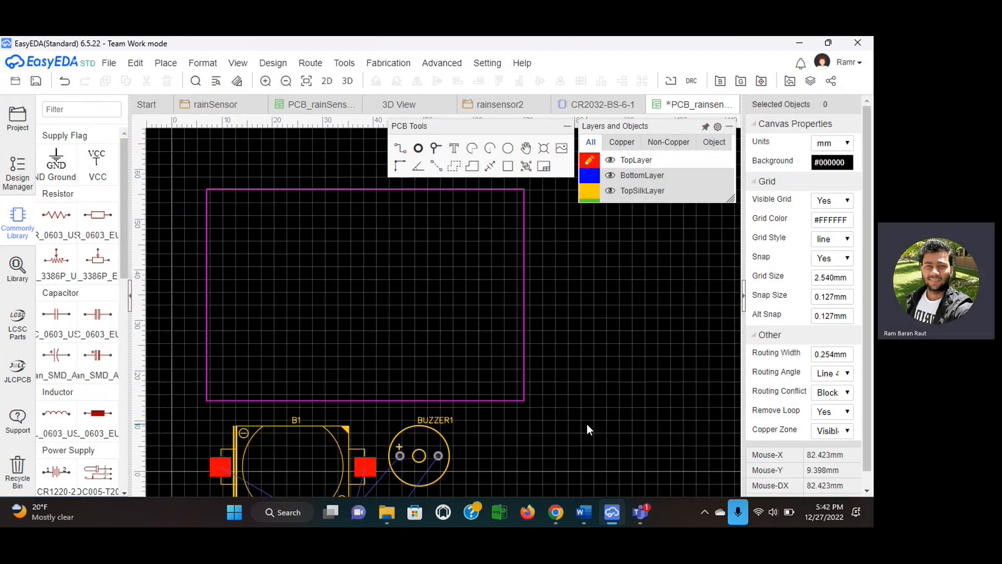
- Move battery holder B1 inside the board outline's right edge, rotated 90°, at about X 61 mm, Y 38.2 mm
scroll(587, 424, down, 3)
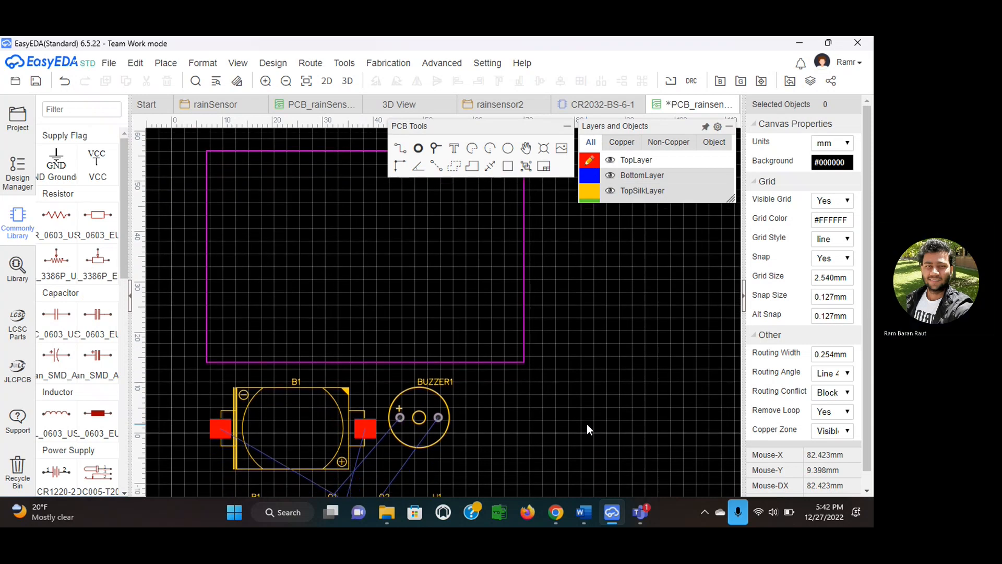
scroll(587, 424, down, 2)
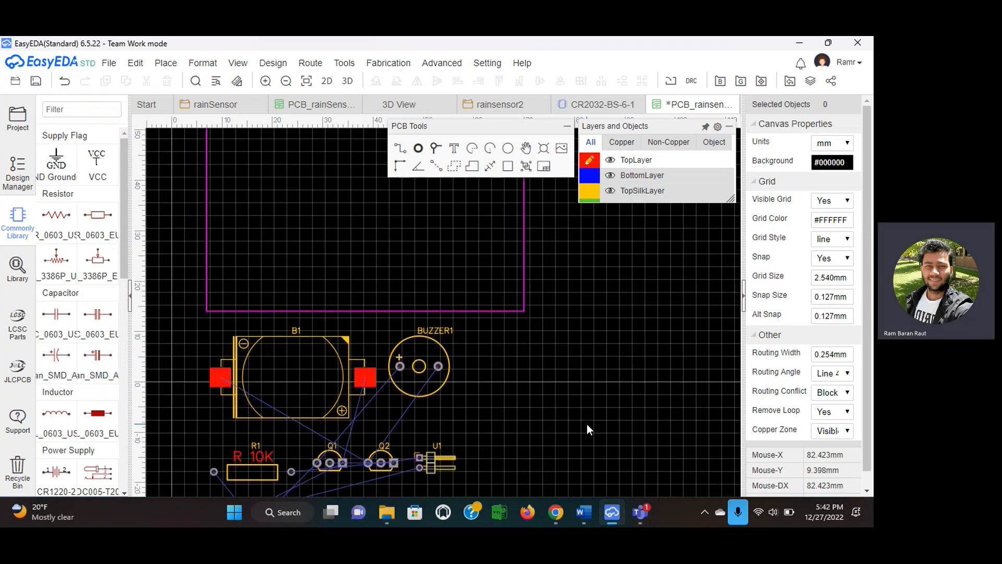
scroll(587, 424, down, 2)
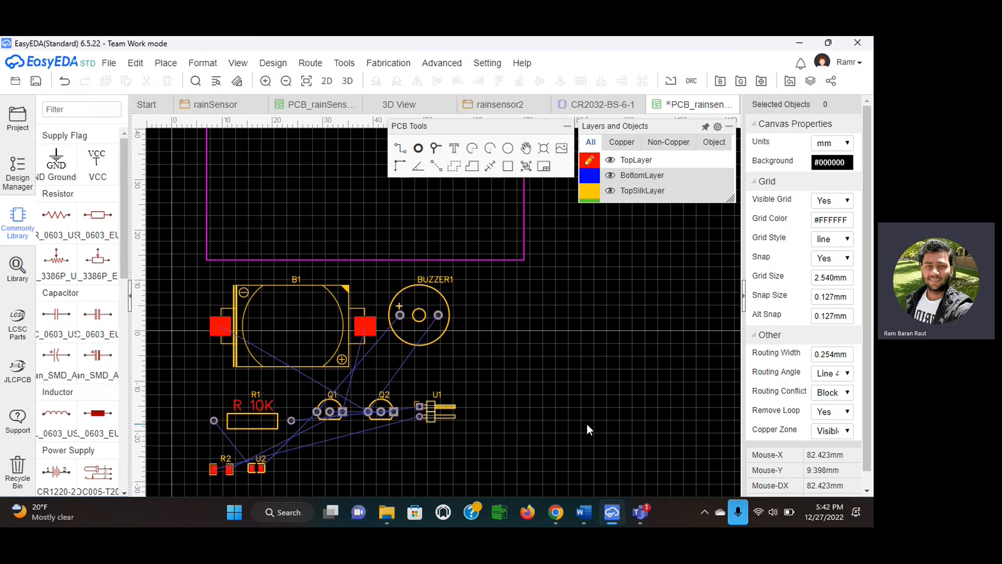
scroll(587, 424, up, 2)
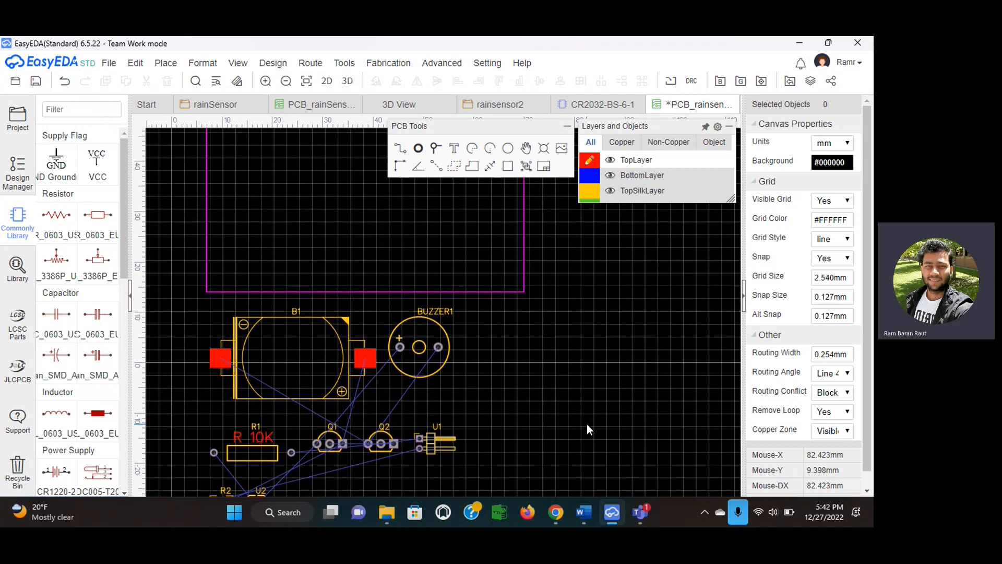
scroll(586, 424, up, 3)
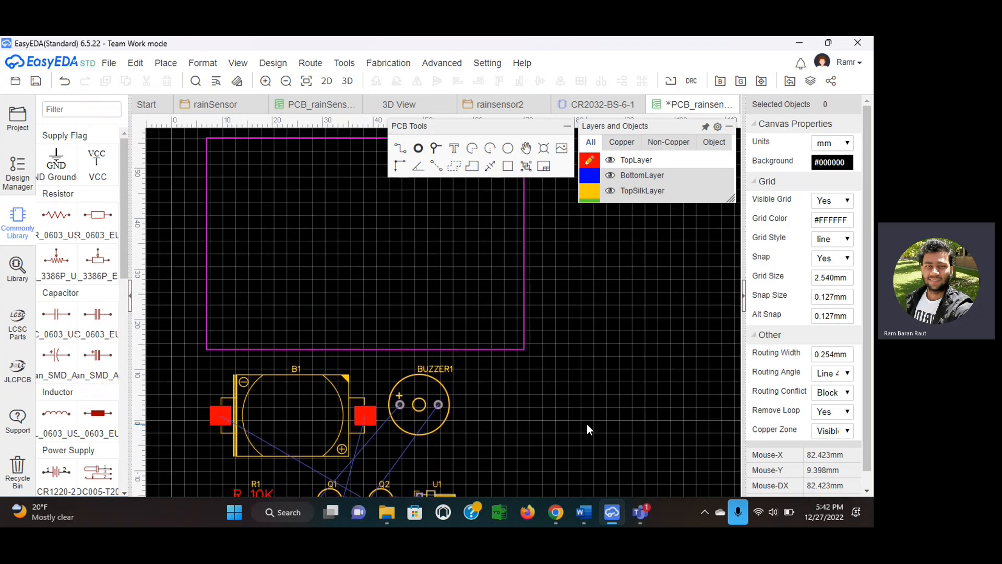
scroll(587, 424, up, 2)
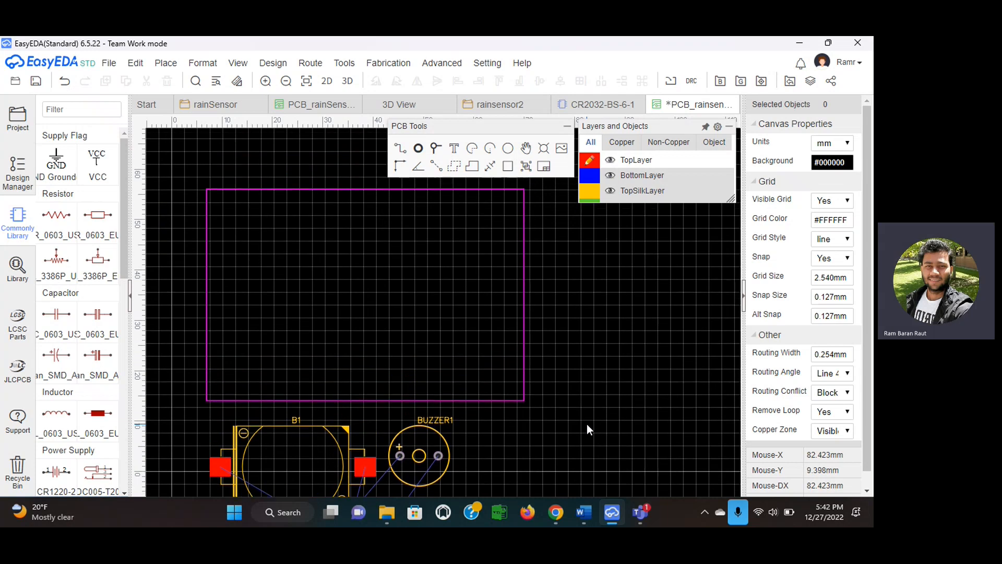
click(343, 457)
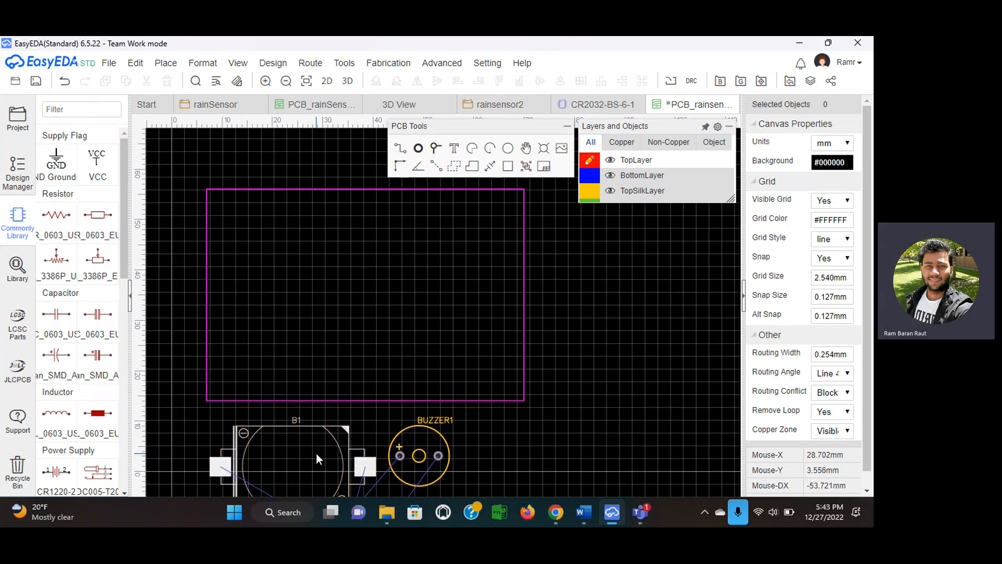
drag(316, 453, 477, 268)
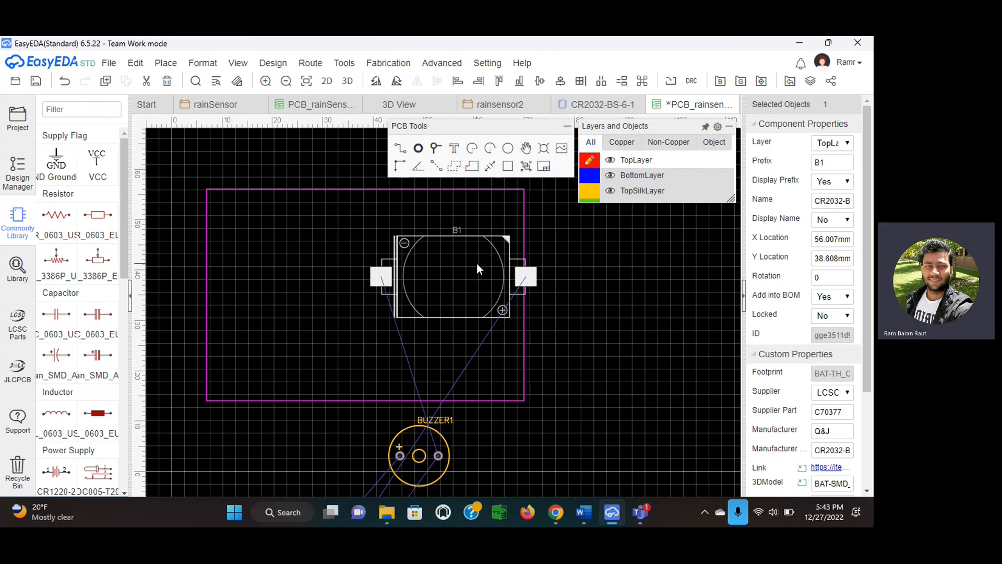
click(468, 266)
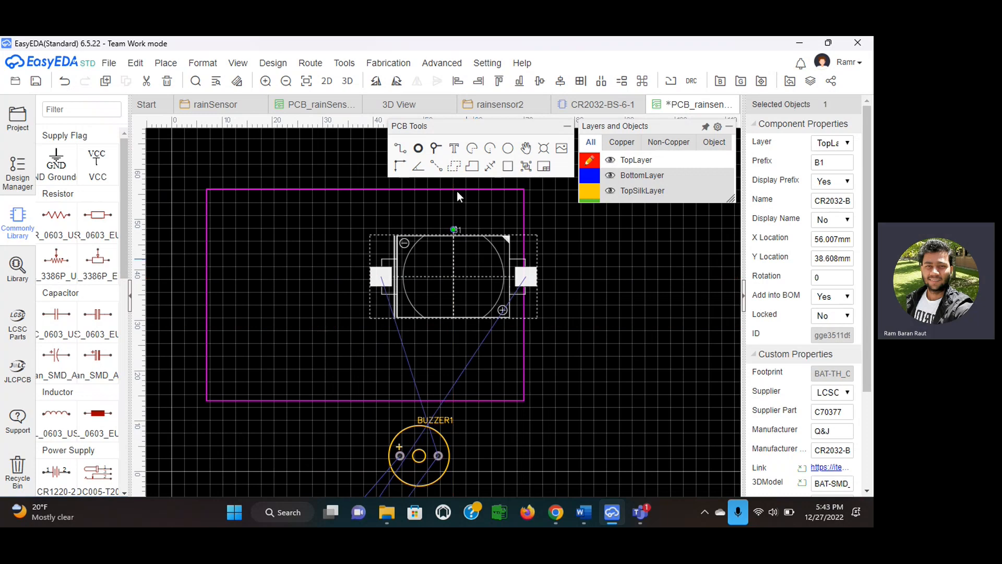
click(376, 84)
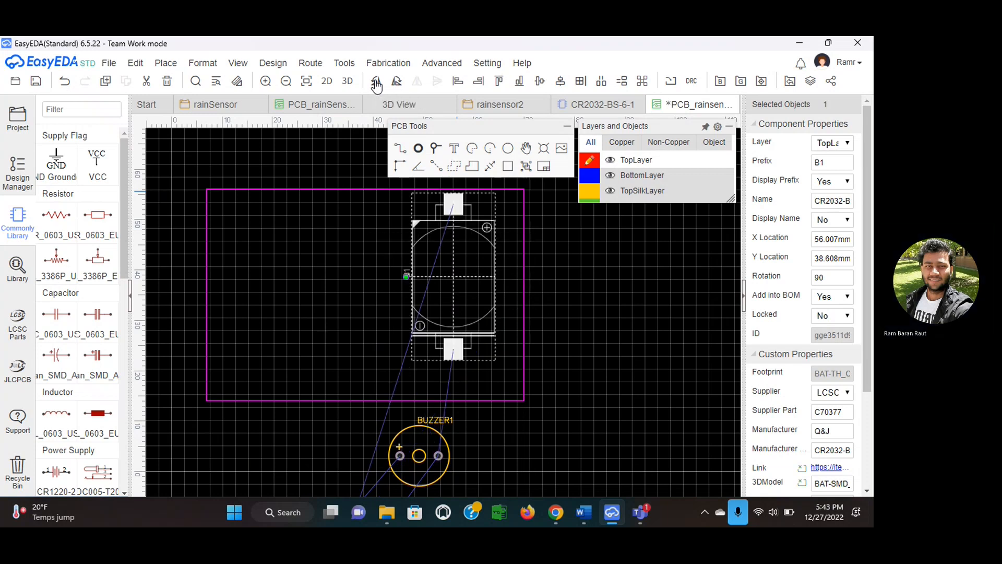
drag(461, 265, 486, 267)
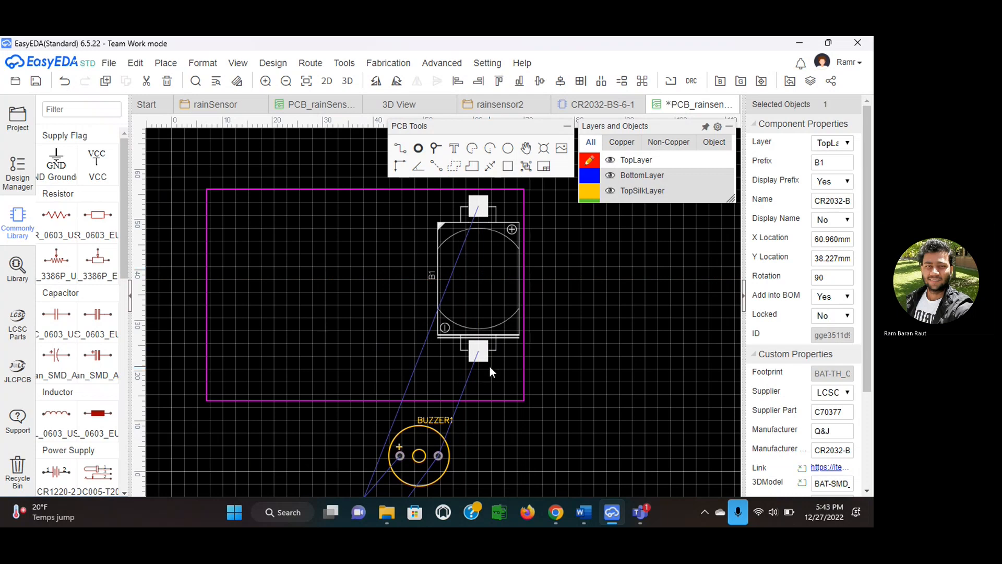
click(508, 428)
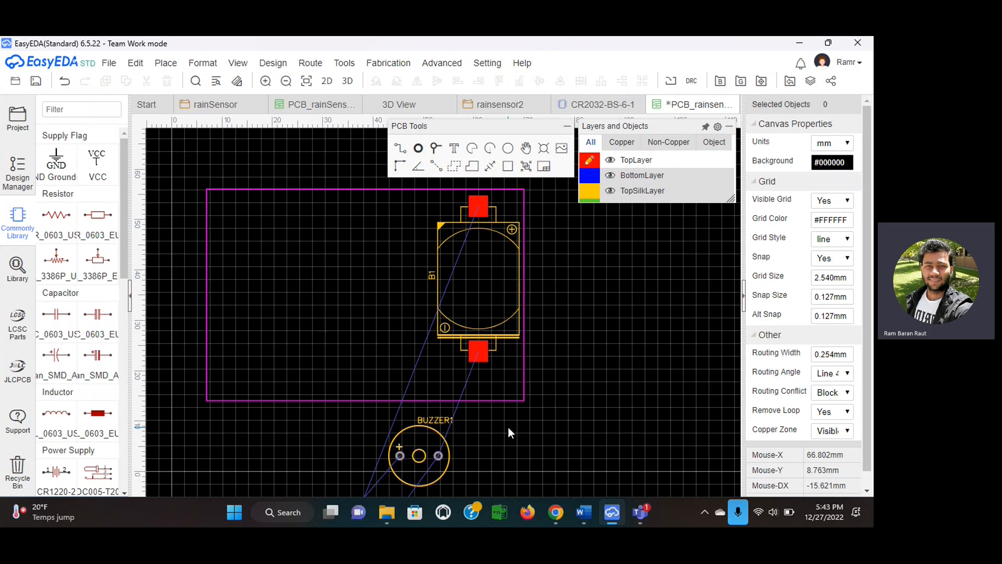
- Move BUZZER1 onto the board left of the battery's lower pad at about X 43.9, Y 23.5 mm, and Q2 left of it at about X 29.8, Y 23.9 mm
scroll(508, 428, down, 5)
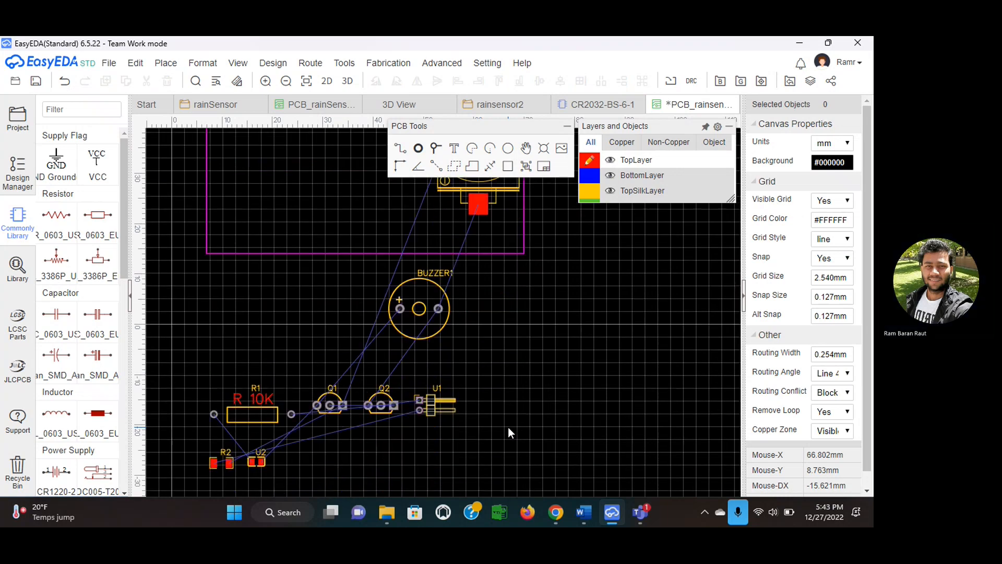
scroll(509, 429, up, 3)
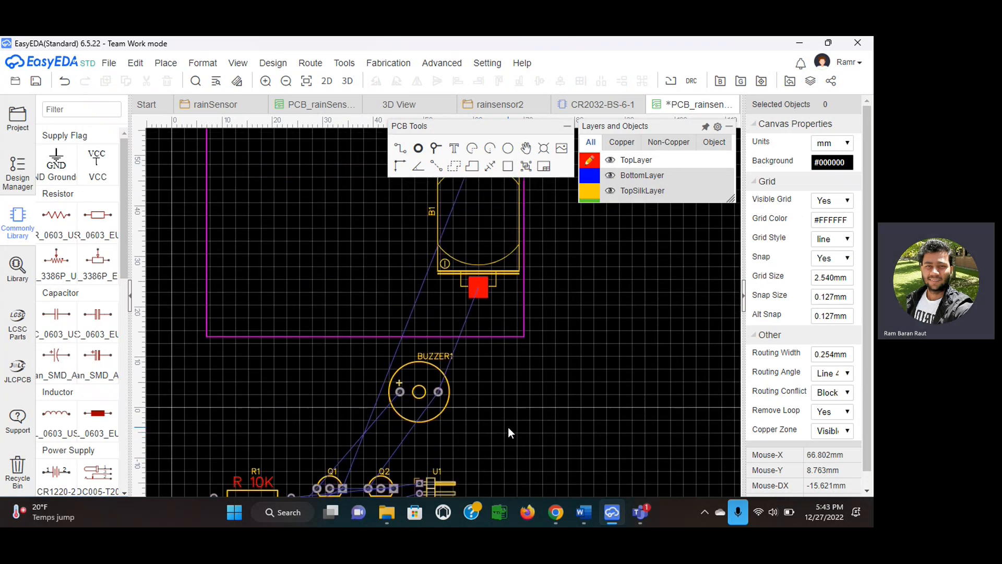
drag(425, 377, 399, 275)
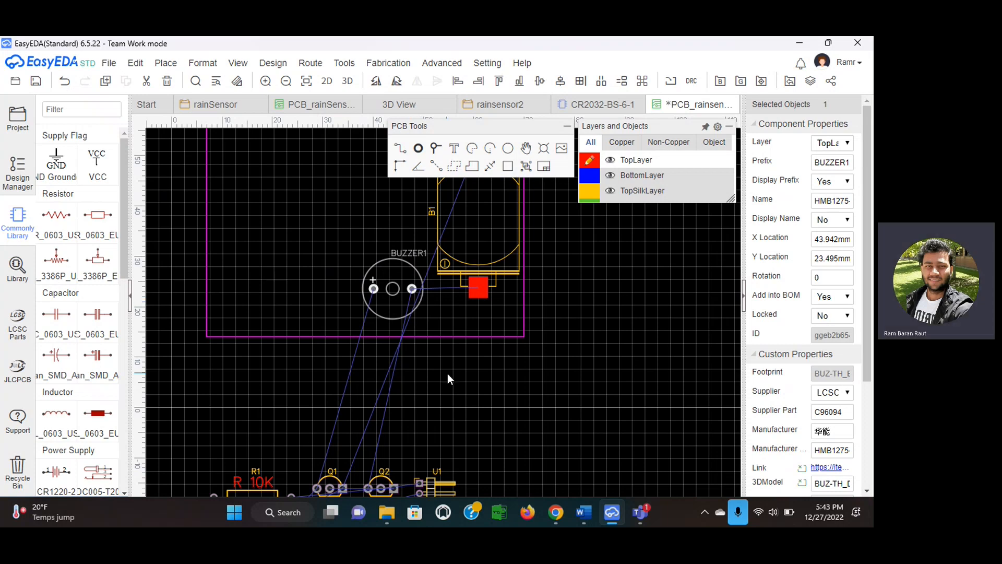
click(381, 484)
drag(381, 484, 322, 282)
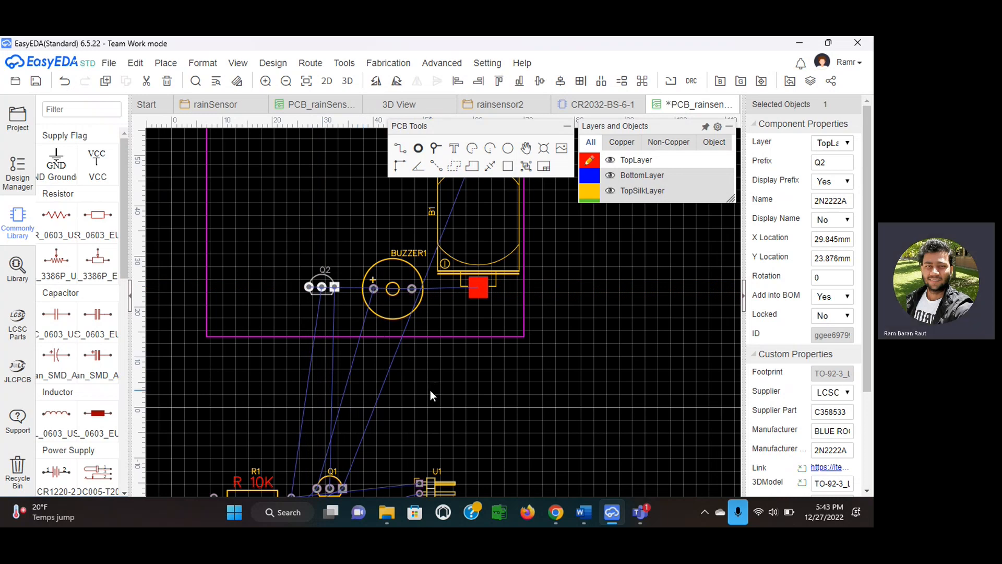
click(449, 399)
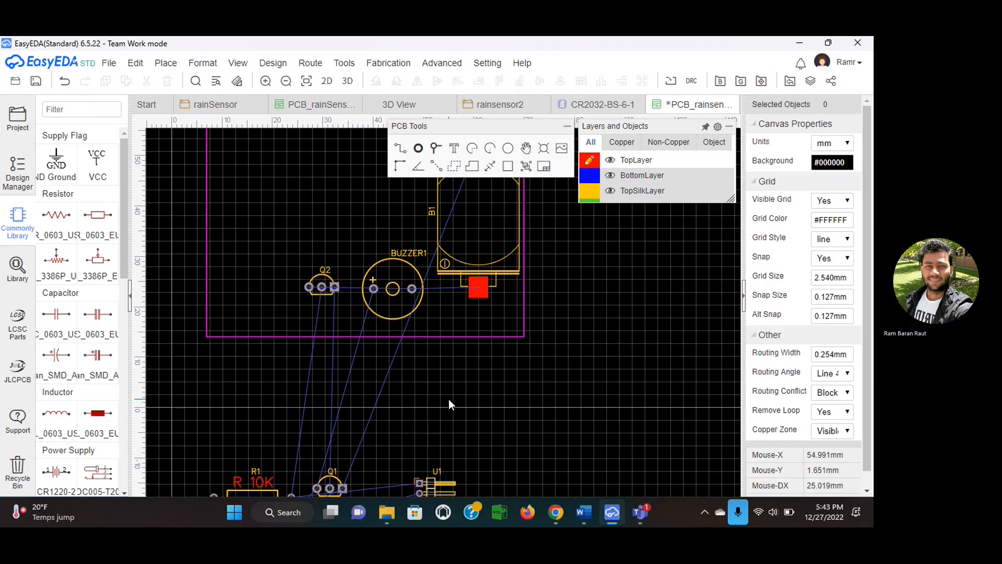
scroll(449, 399, down, 1)
scroll(449, 400, down, 4)
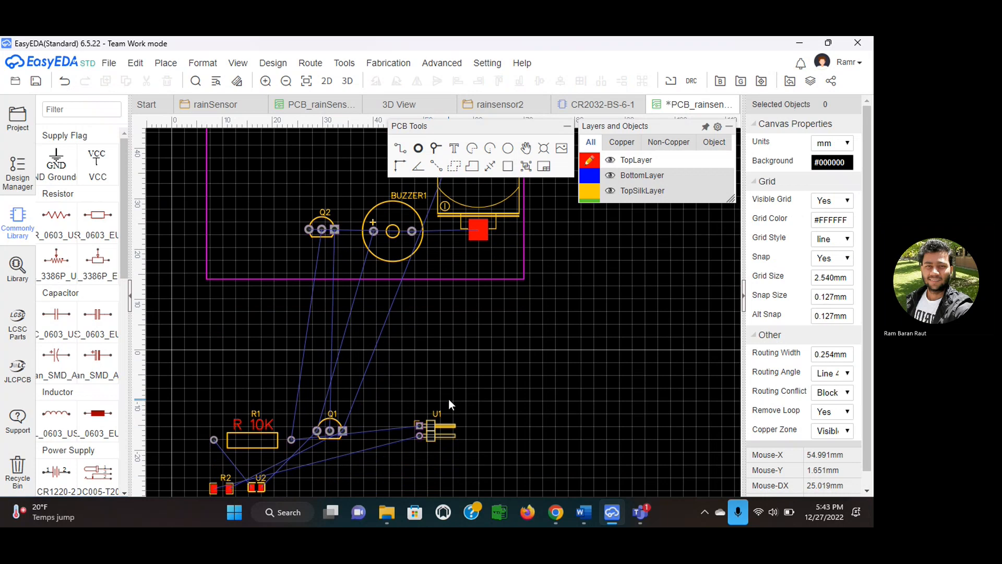
- Move header U1 onto the board left of Q2, rotated 180°, at about X 19.3 mm, Y 24.5 mm
scroll(449, 398, up, 1)
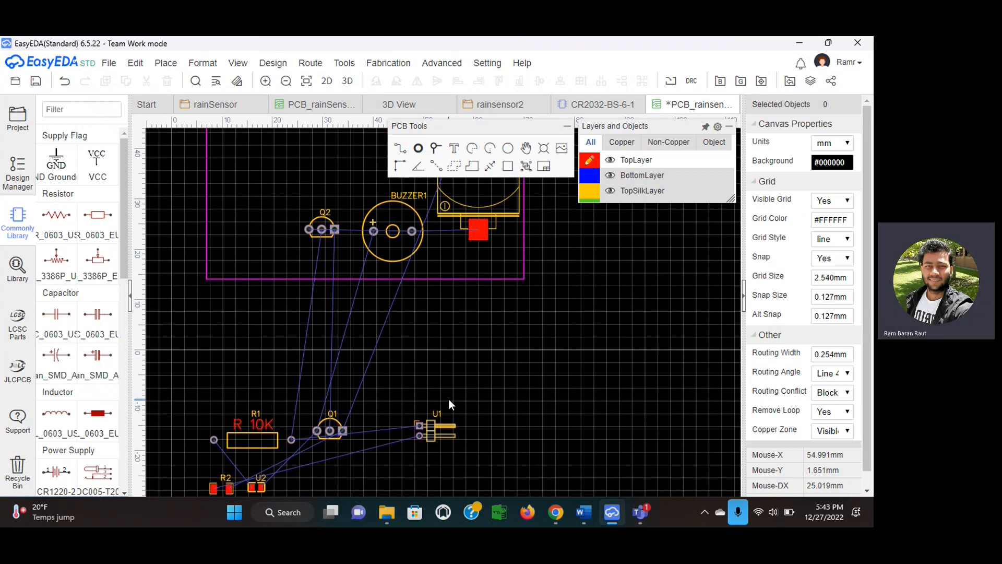
click(422, 421)
drag(422, 422, 248, 193)
click(248, 201)
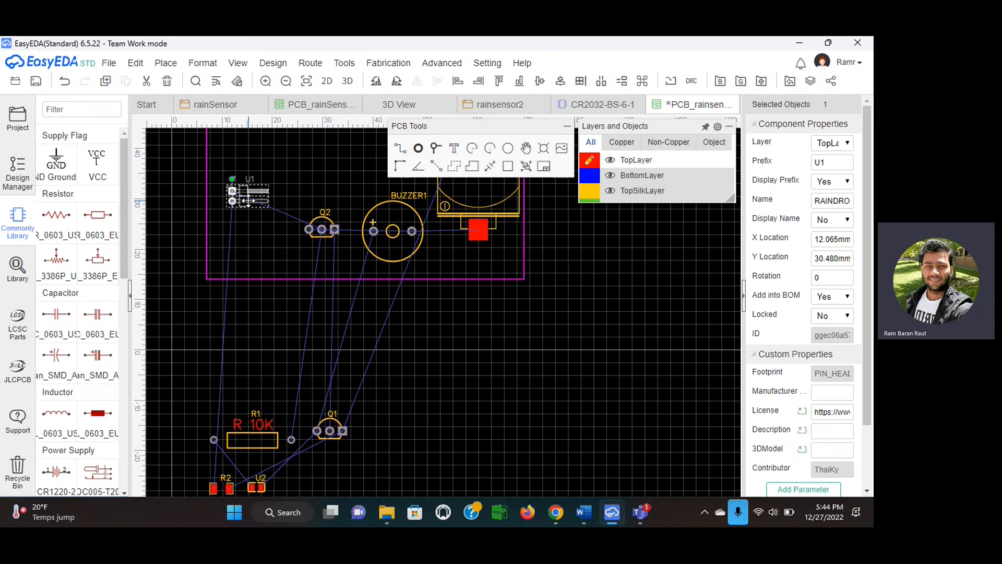
click(376, 82)
click(376, 81)
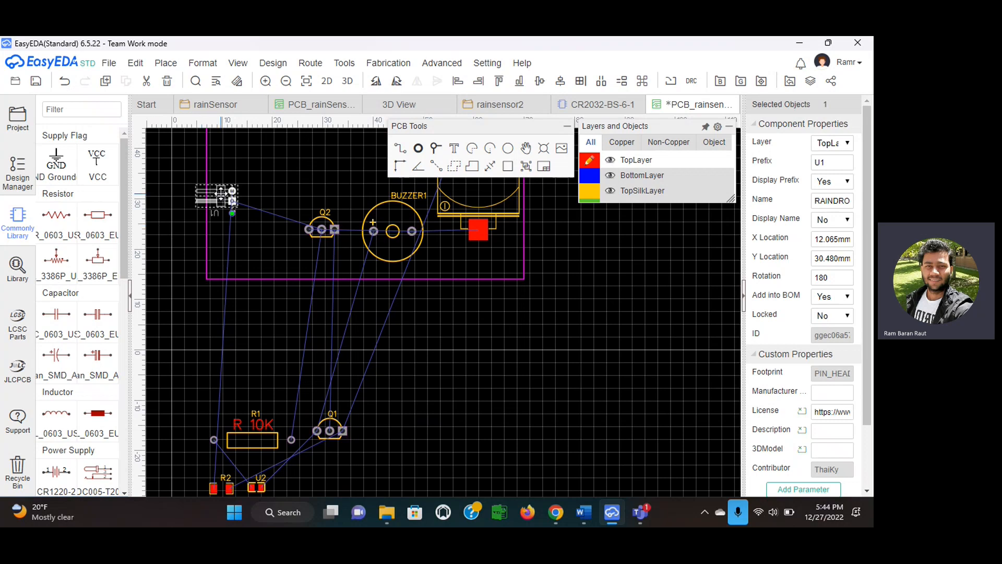
drag(221, 193, 250, 224)
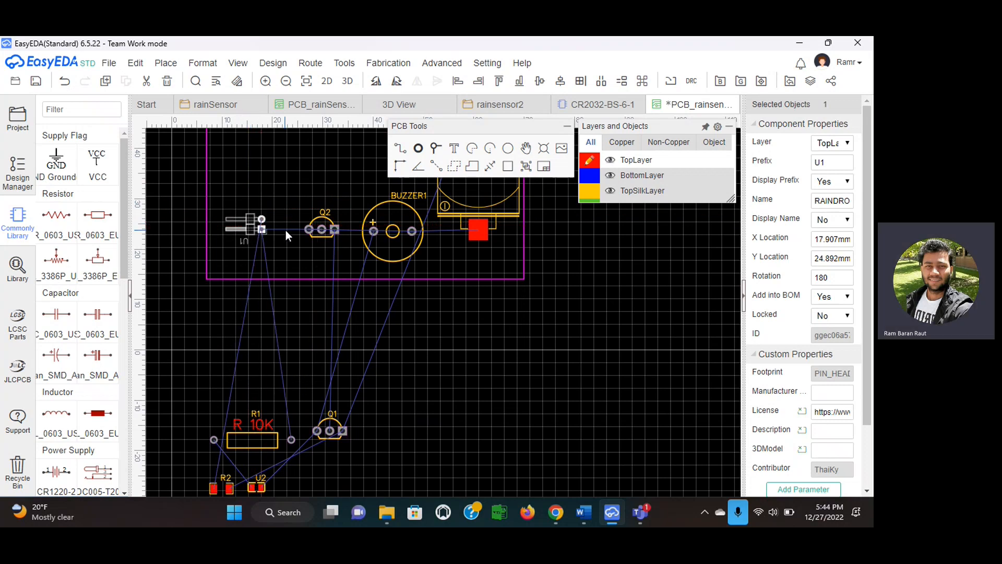
click(251, 224)
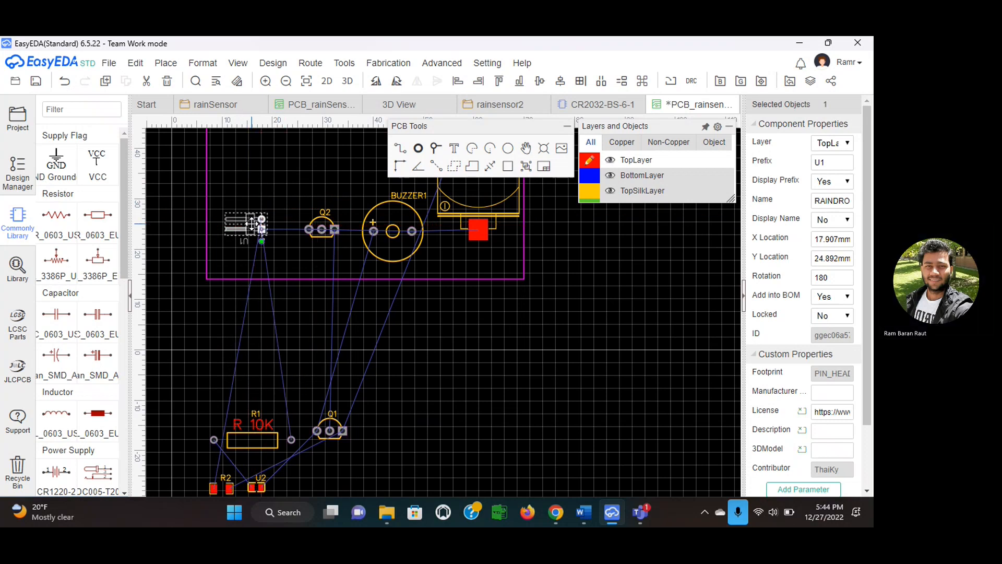
drag(252, 224, 262, 228)
click(272, 227)
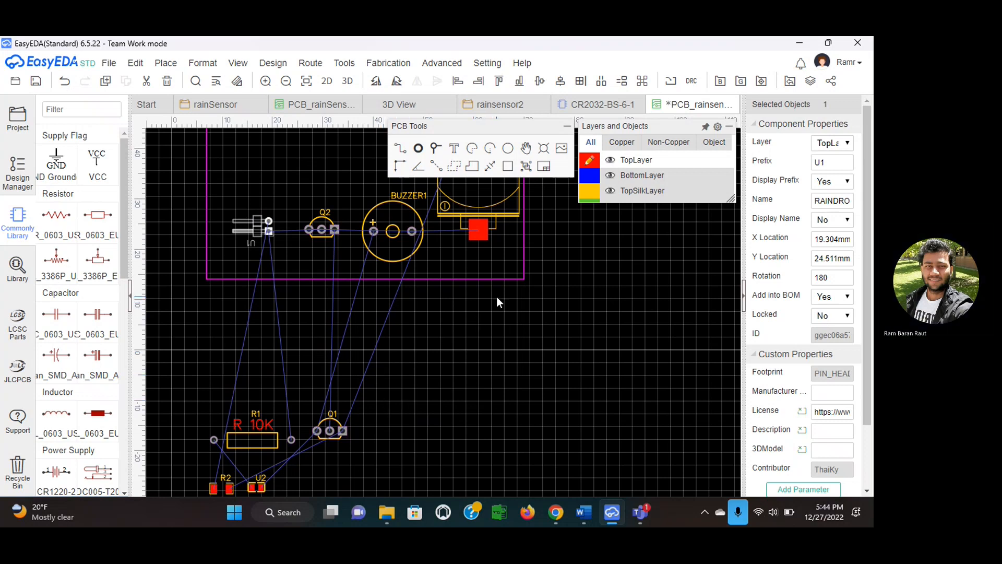
click(471, 246)
click(454, 278)
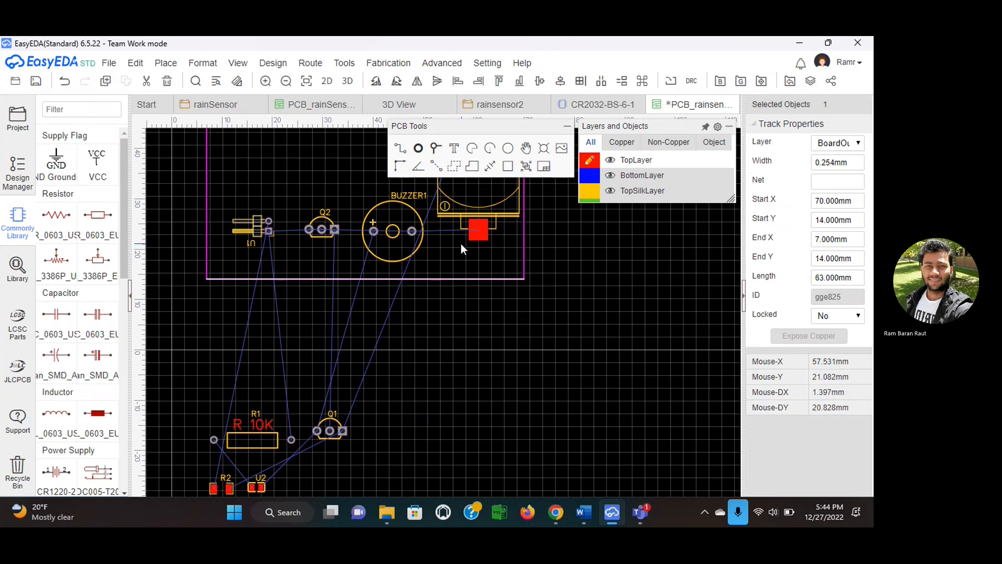
click(399, 244)
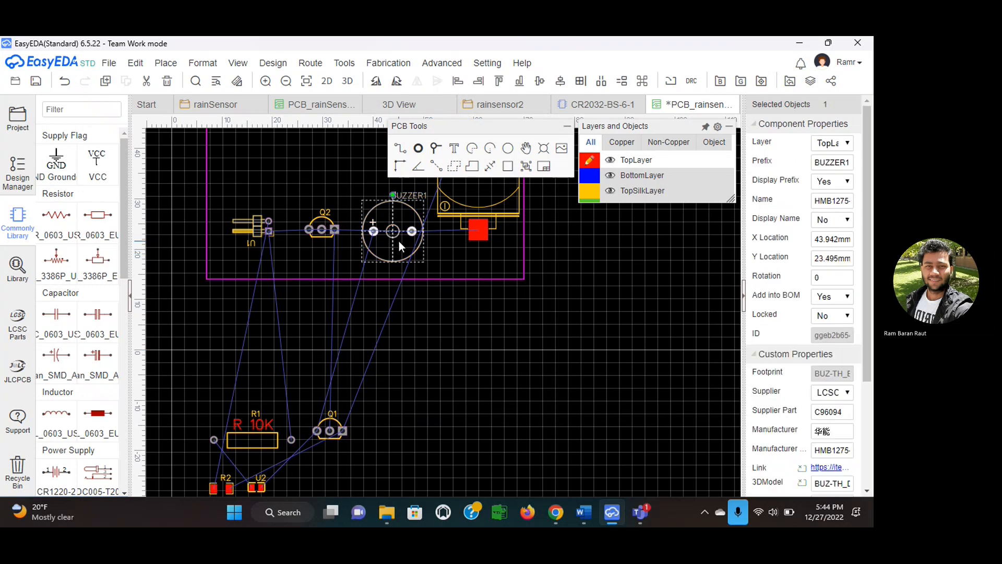
click(456, 255)
click(452, 278)
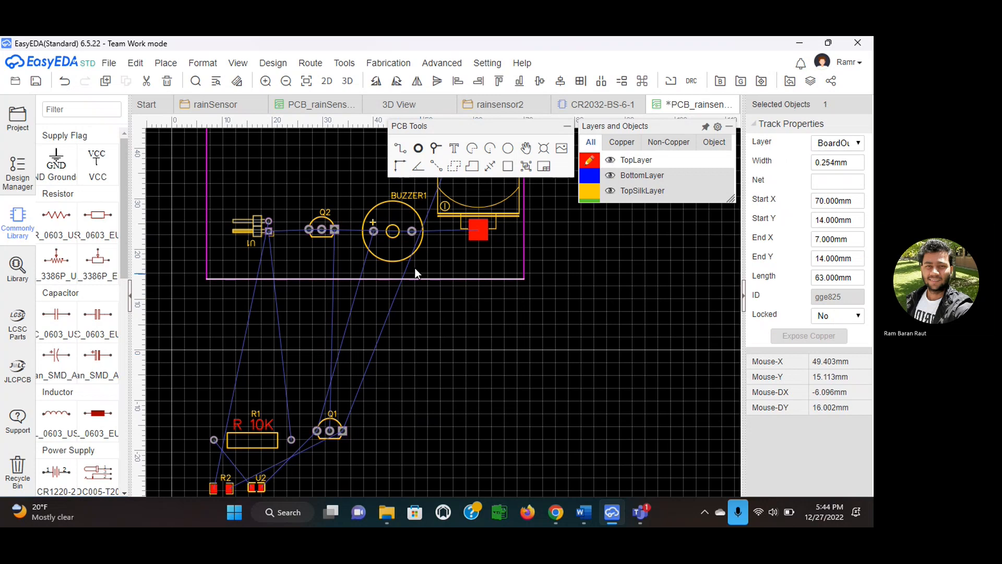
click(472, 300)
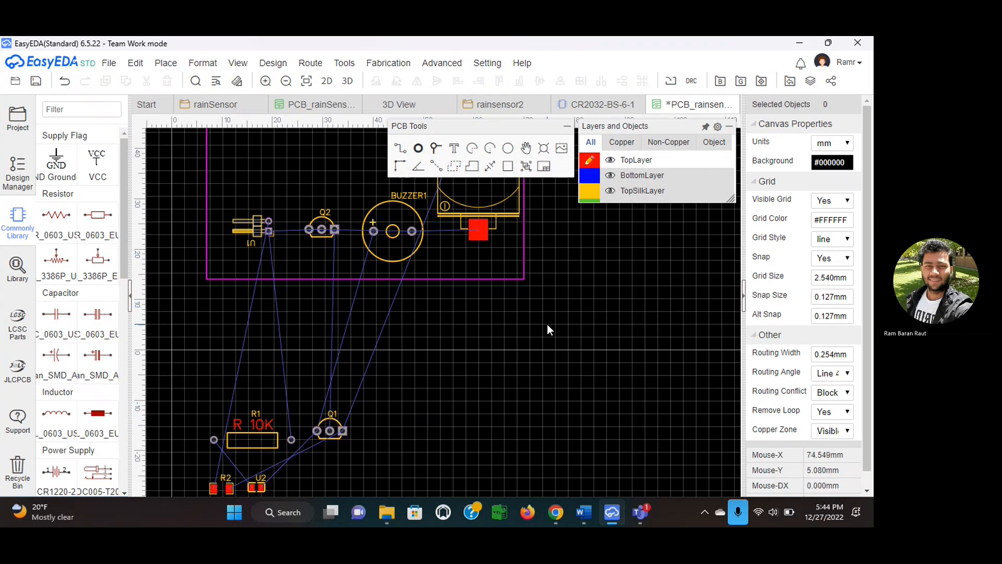
- Move Q1 inside the board outline near its upper edge, left of the battery holder, at about X 39.8 mm, Y 51.6 mm
scroll(547, 324, up, 3)
scroll(547, 325, up, 3)
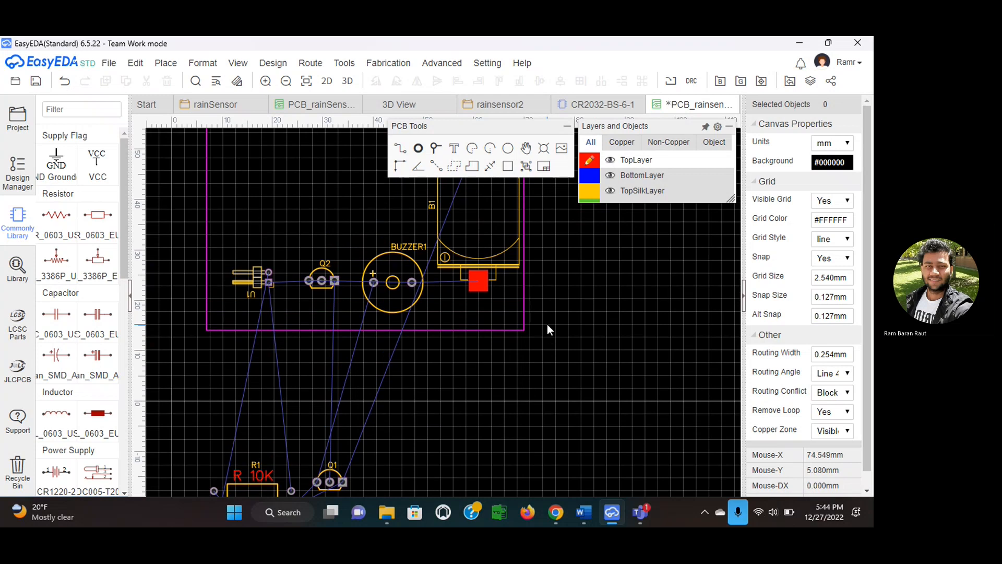
scroll(547, 324, down, 2)
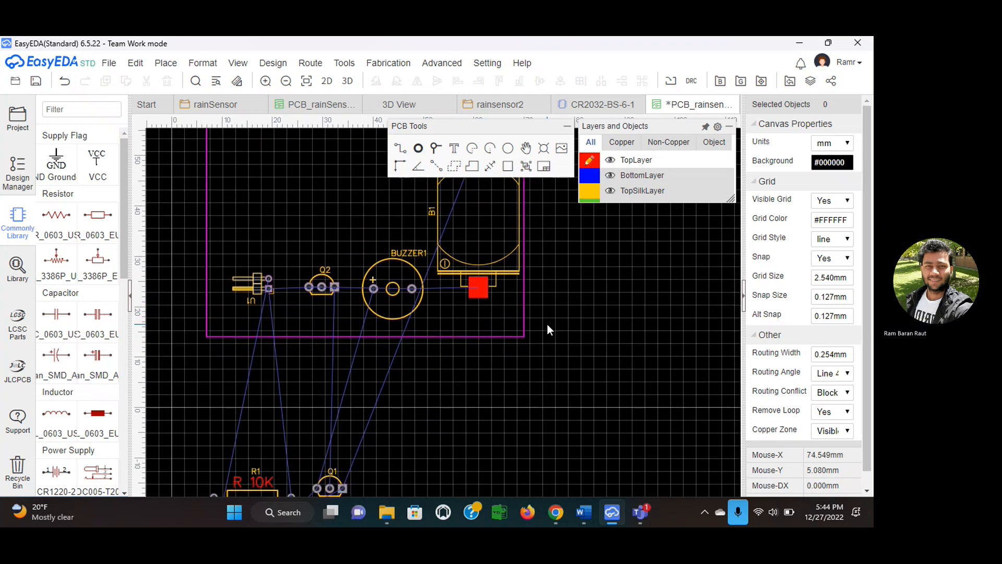
scroll(547, 325, up, 1)
scroll(493, 375, down, 1)
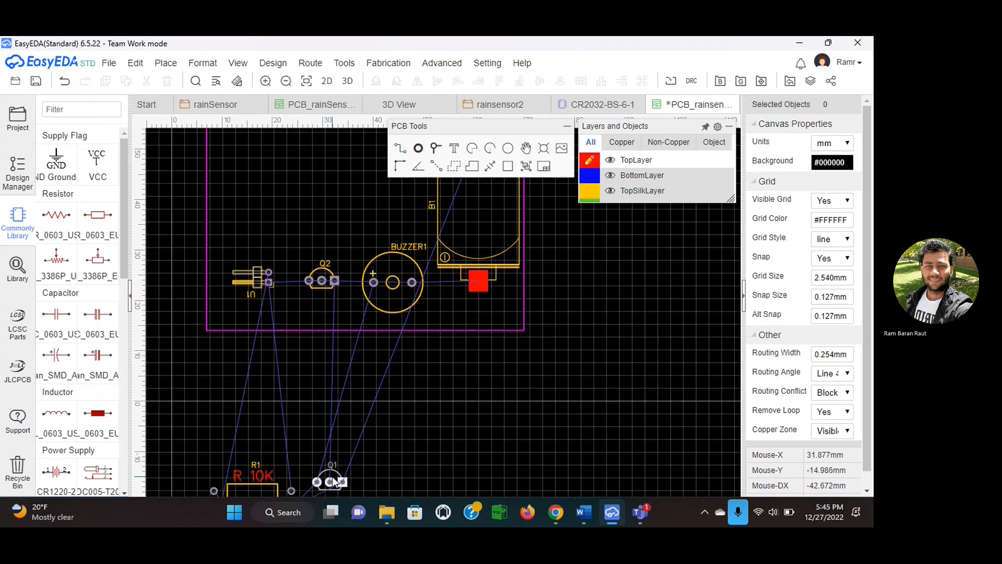
drag(332, 476, 370, 149)
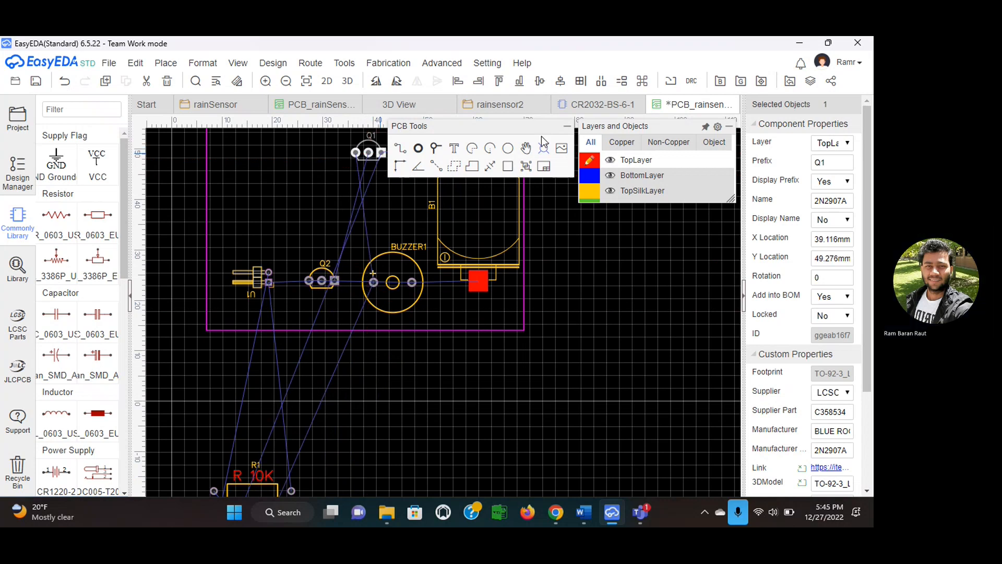
click(567, 127)
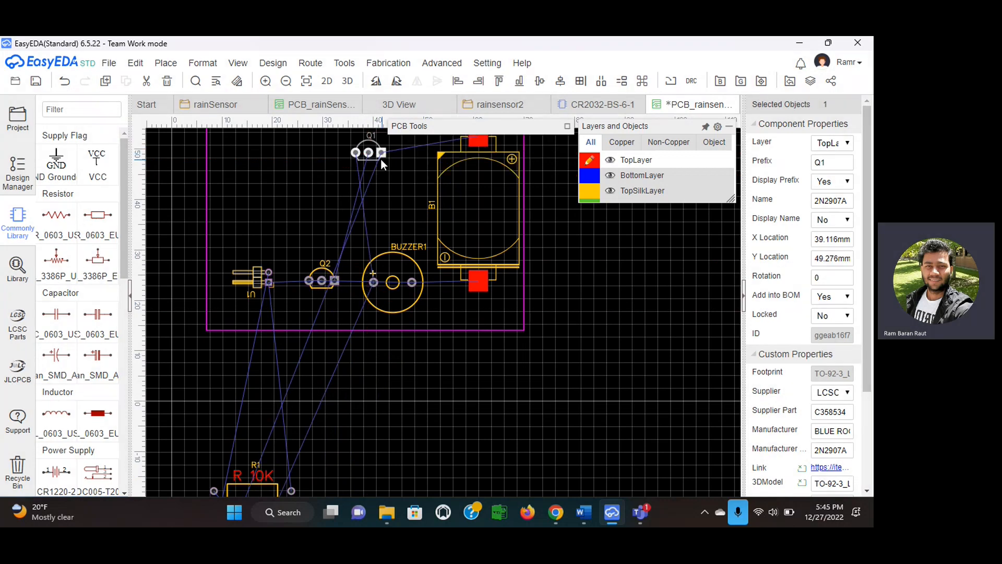
drag(373, 152, 377, 140)
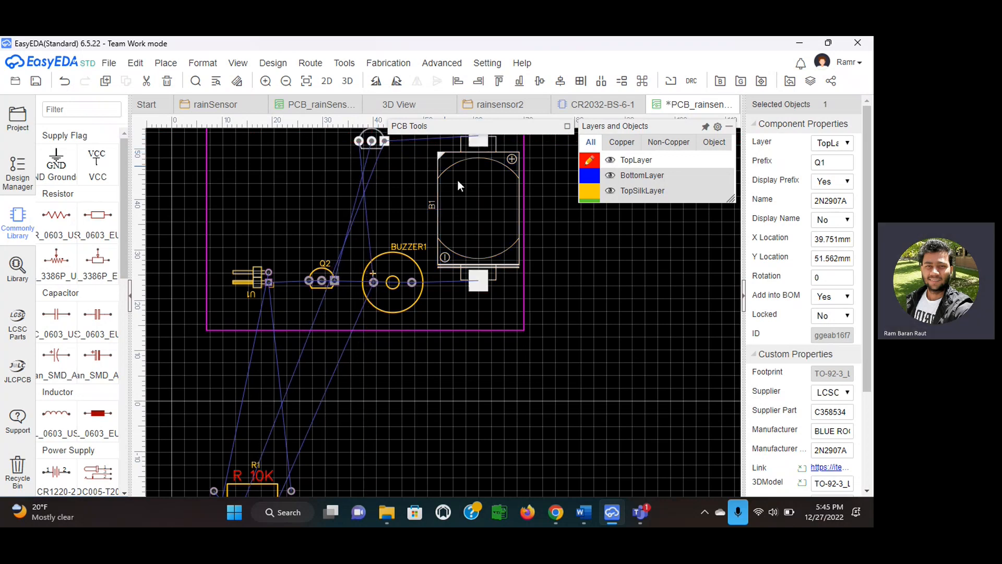
click(422, 219)
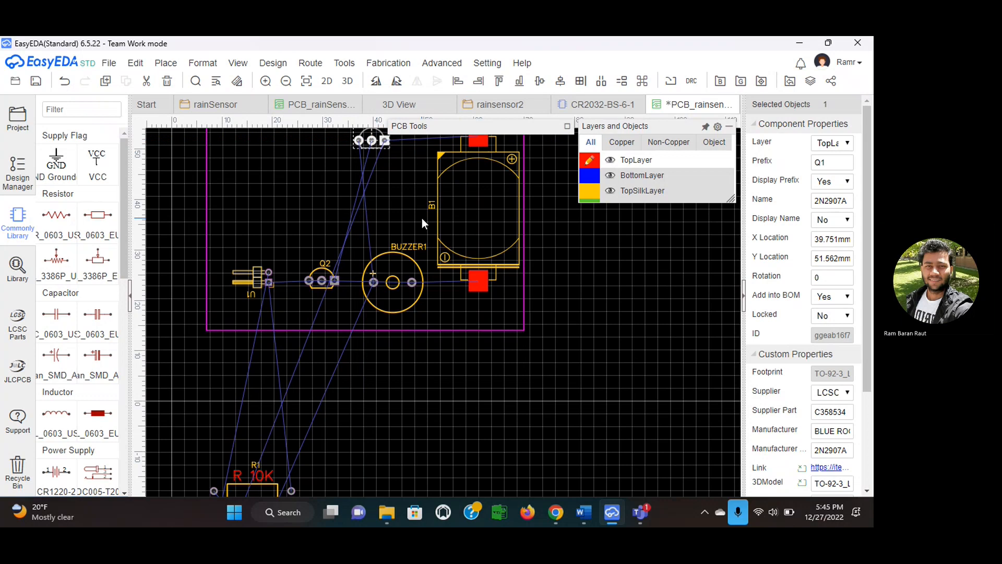
scroll(417, 218, up, 2)
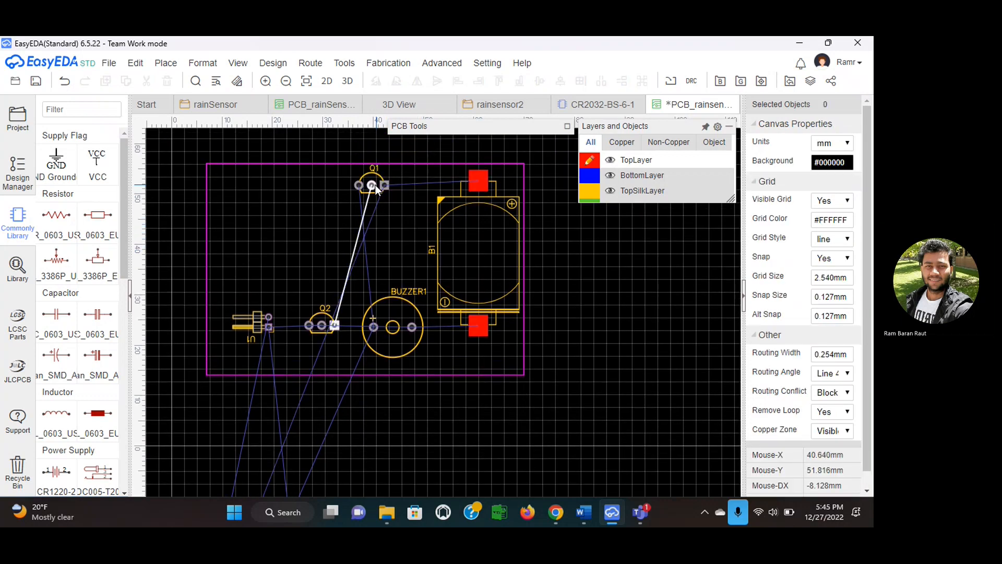
- Lower B1 to about Y 36.3 mm, BUZZER1 to Y 21.3, Q2 to Y 21.7 and U1 to X 18.7, Y 22.5 mm
drag(494, 240, 492, 251)
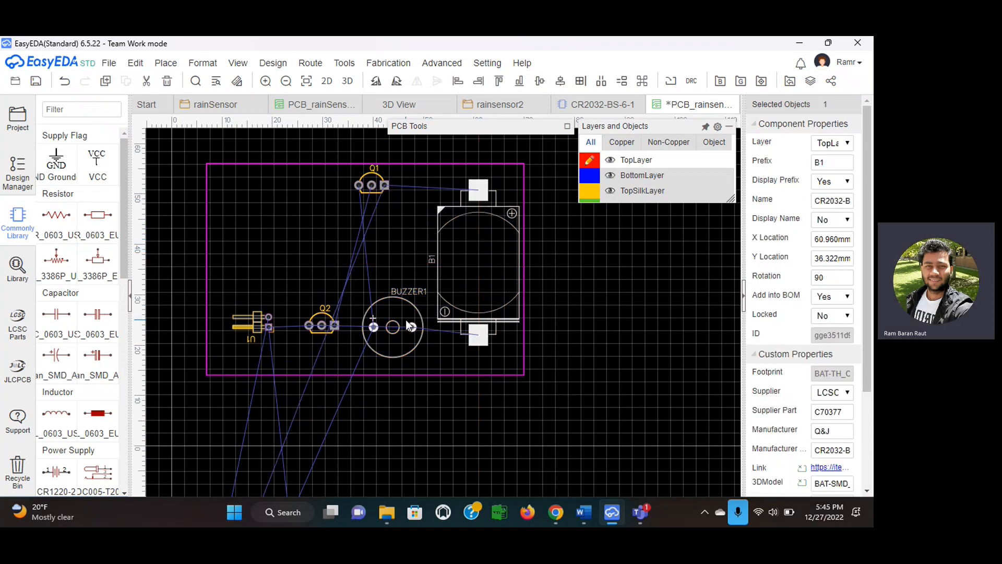
drag(406, 320, 403, 330)
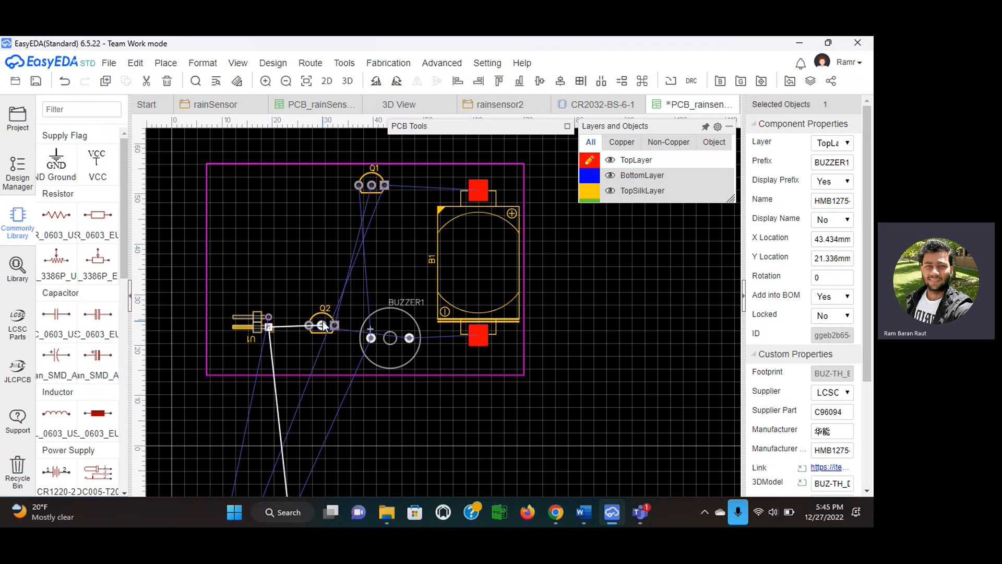
drag(321, 323, 321, 333)
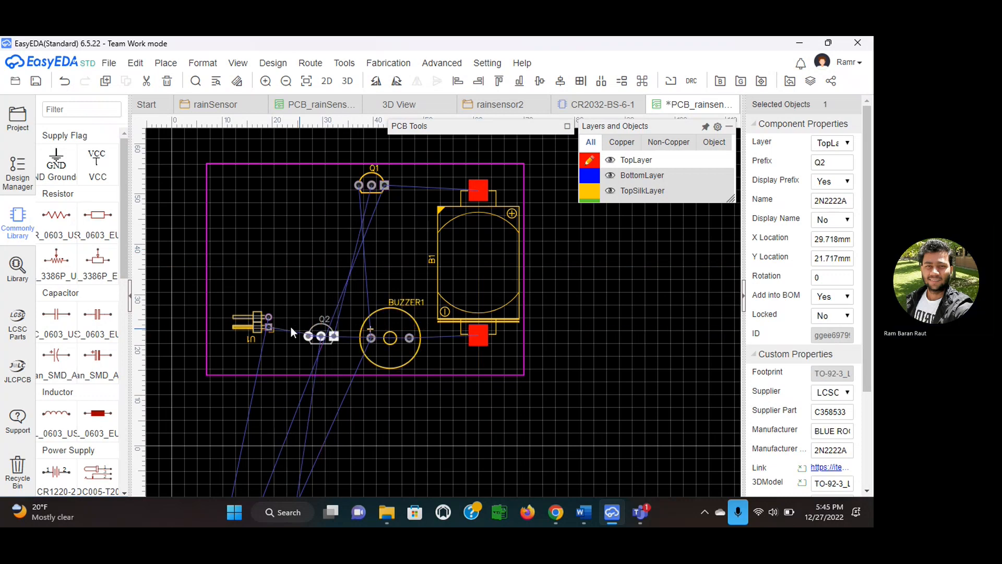
drag(261, 324, 261, 333)
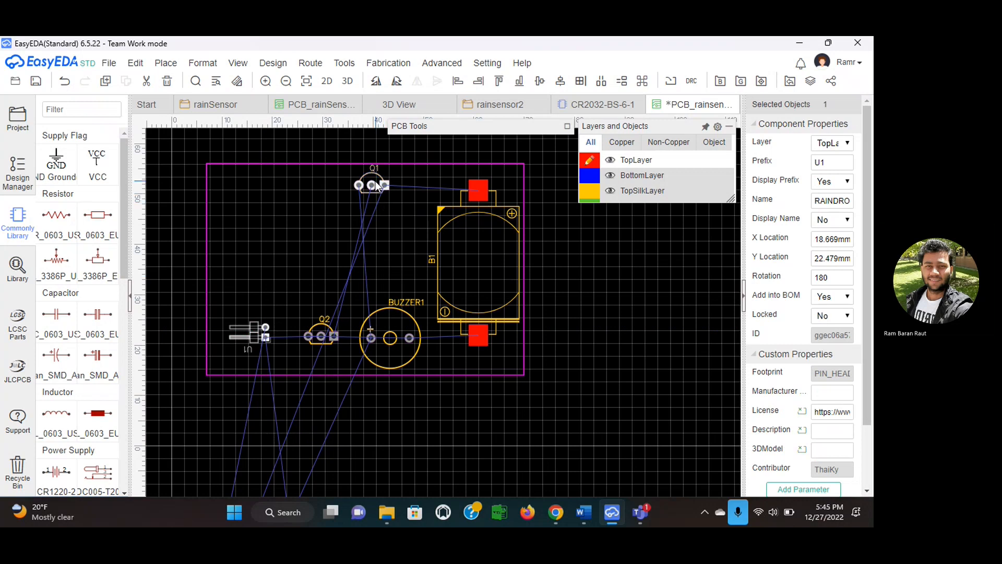
- Align Q1 with the battery's upper pad at about Y 50.5 mm and BUZZER1 with Q2 at about Y 21.7 mm
drag(374, 181, 375, 188)
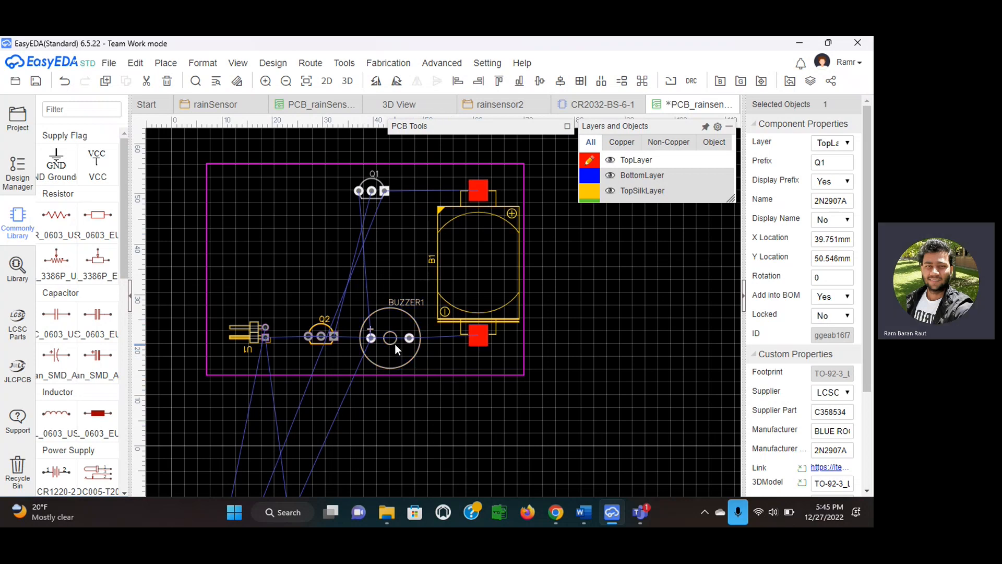
drag(396, 343, 394, 342)
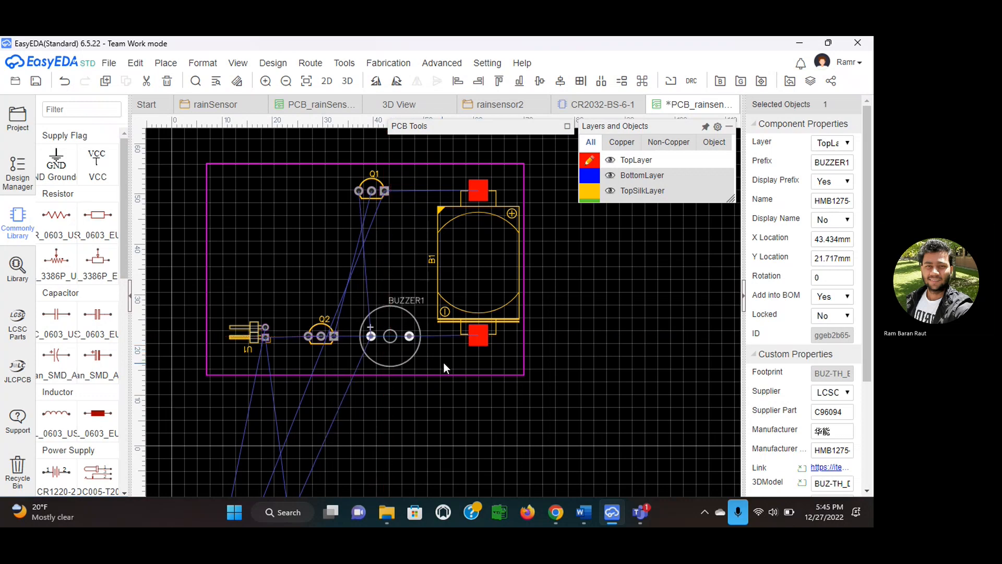
click(465, 417)
- Move the 10nF capacitor U2 onto the board above Q2 at about X 32.4 mm, Y 38.7 mm
scroll(466, 416, down, 5)
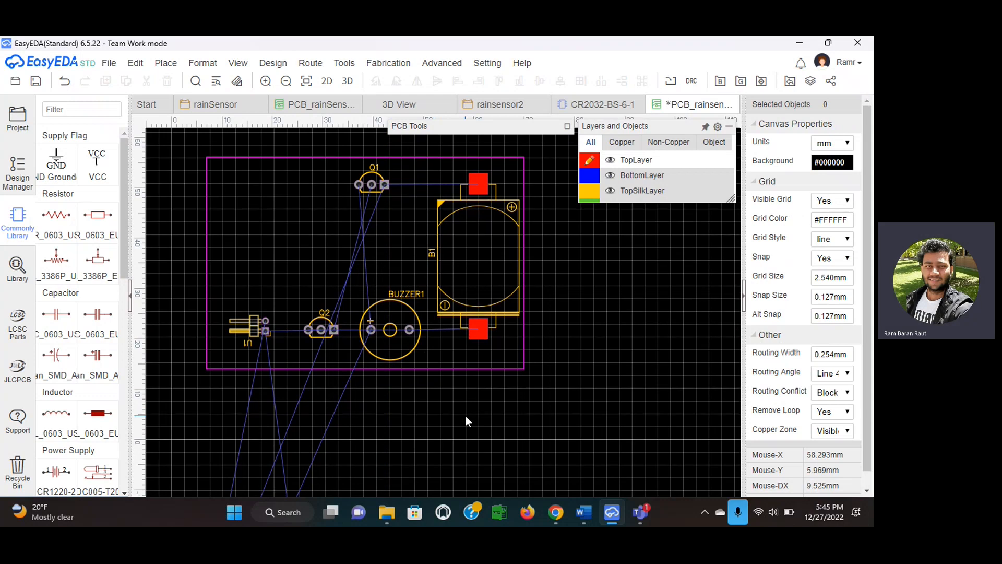
scroll(465, 416, down, 8)
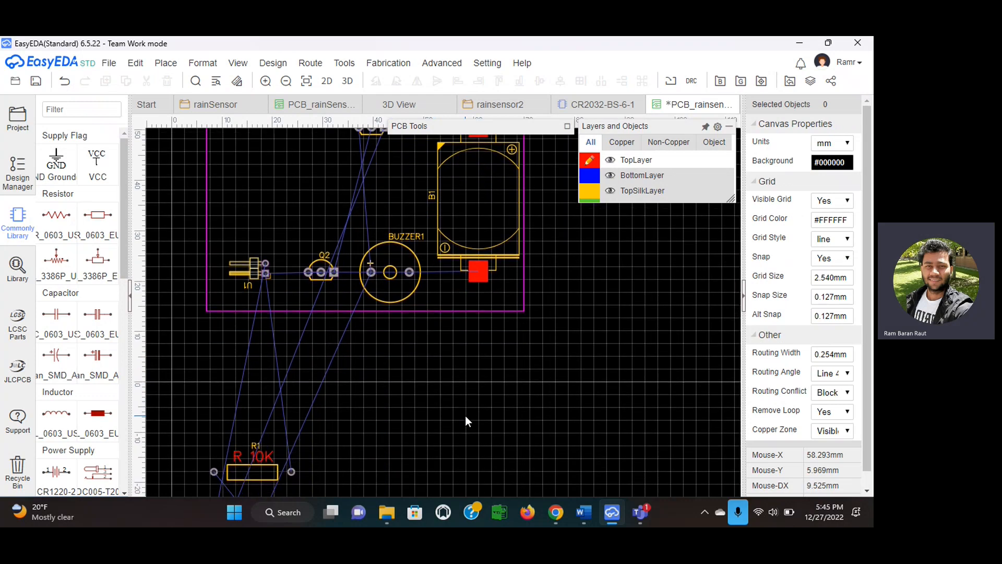
scroll(465, 416, down, 1)
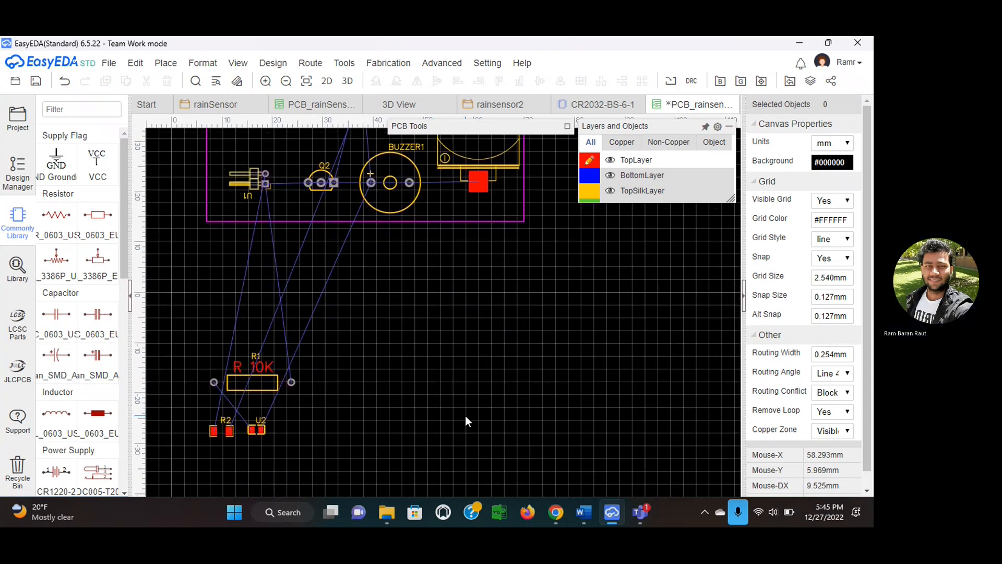
scroll(309, 422, up, 4)
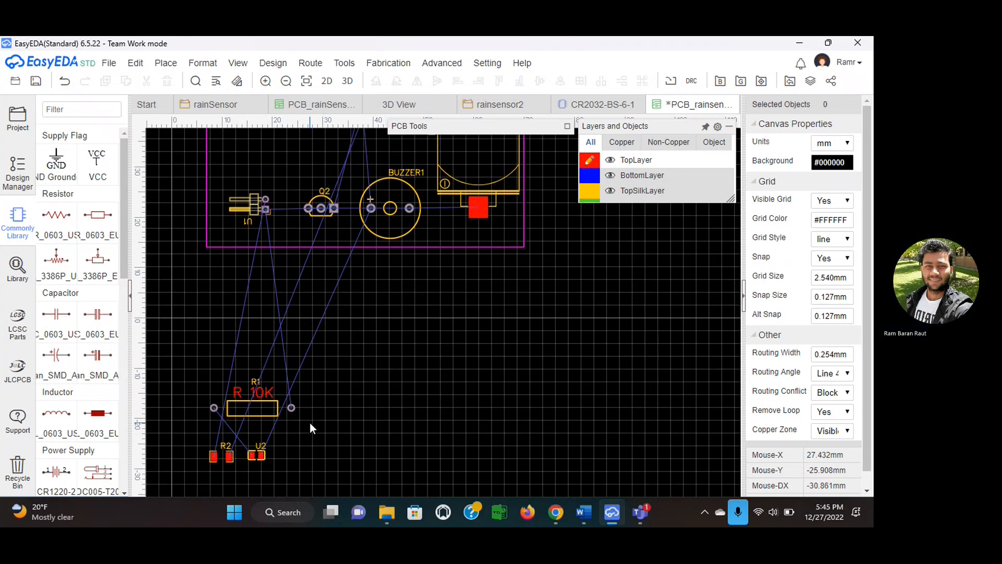
scroll(310, 423, down, 1)
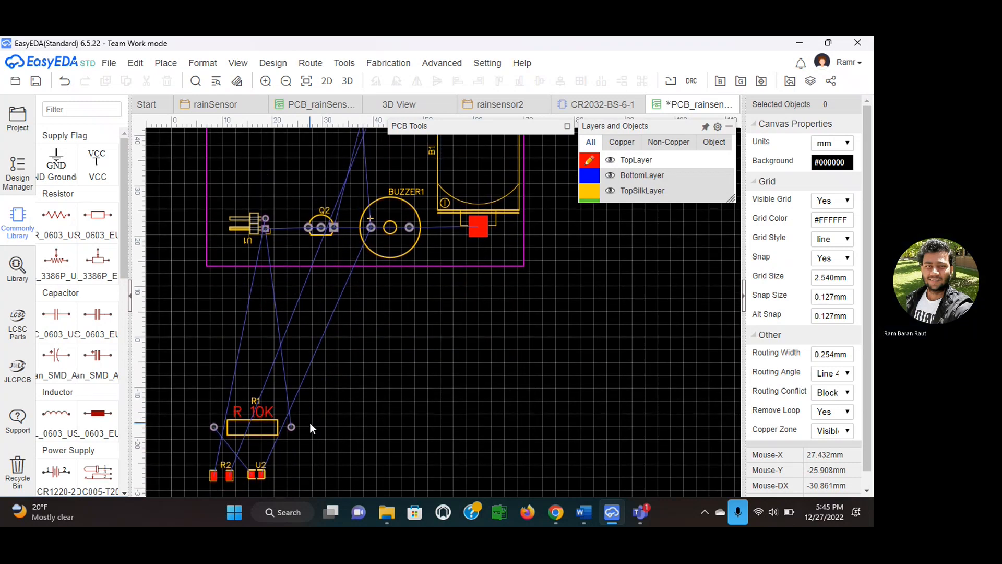
click(258, 474)
drag(258, 474, 336, 141)
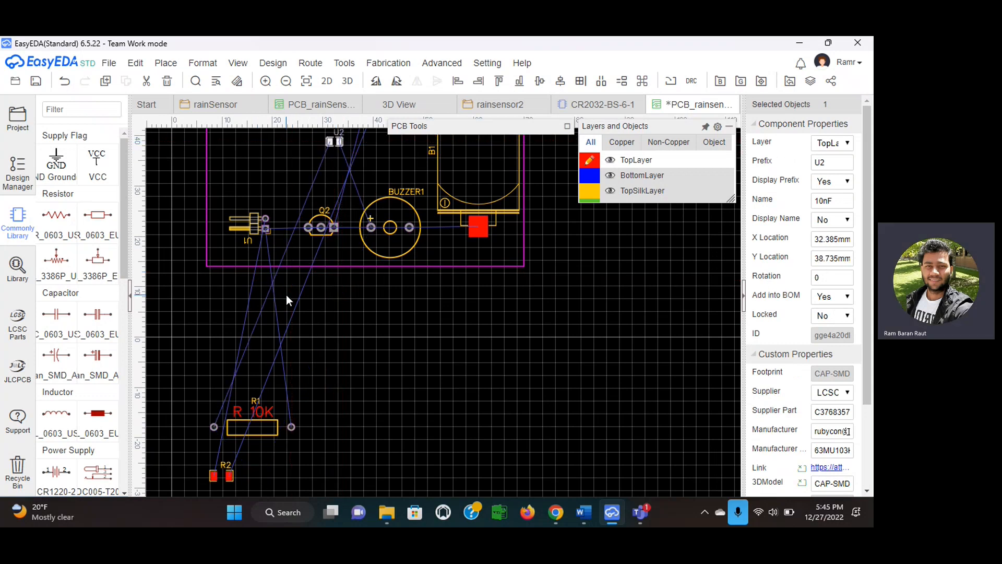
- Move the 10K resistor R1 onto the board left of U2 at about X 20.3 mm, Y 38.1 mm
click(258, 428)
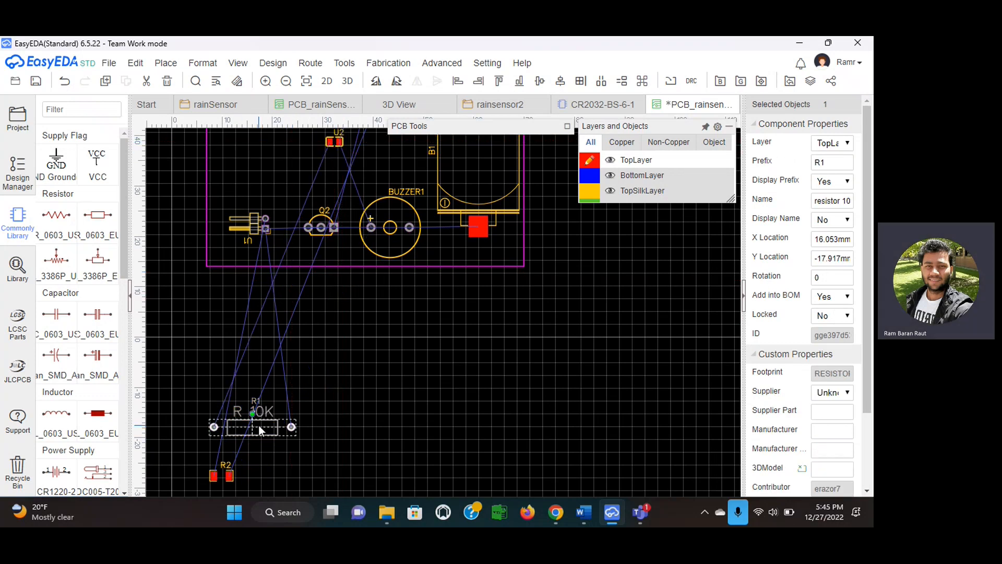
drag(258, 428, 283, 147)
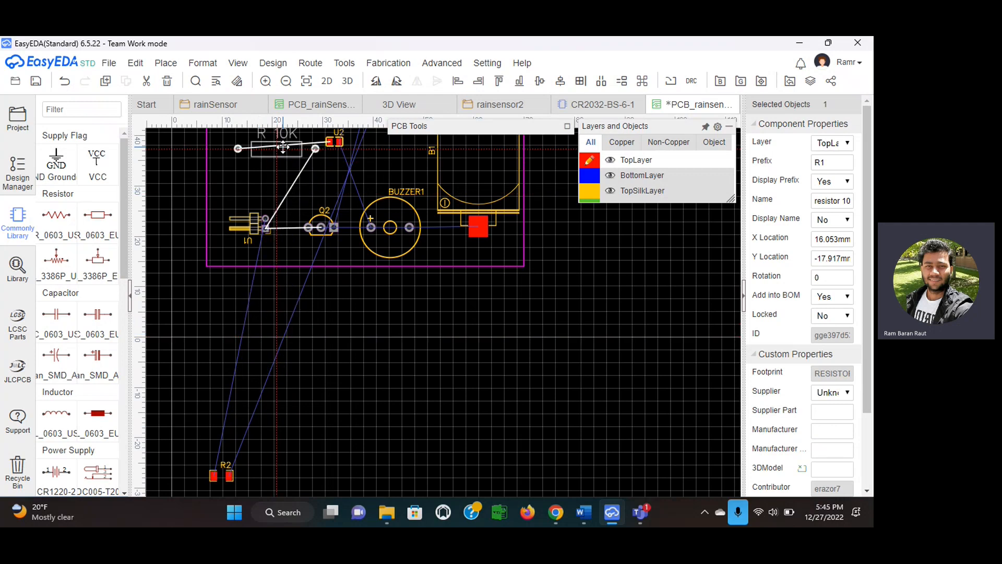
click(283, 187)
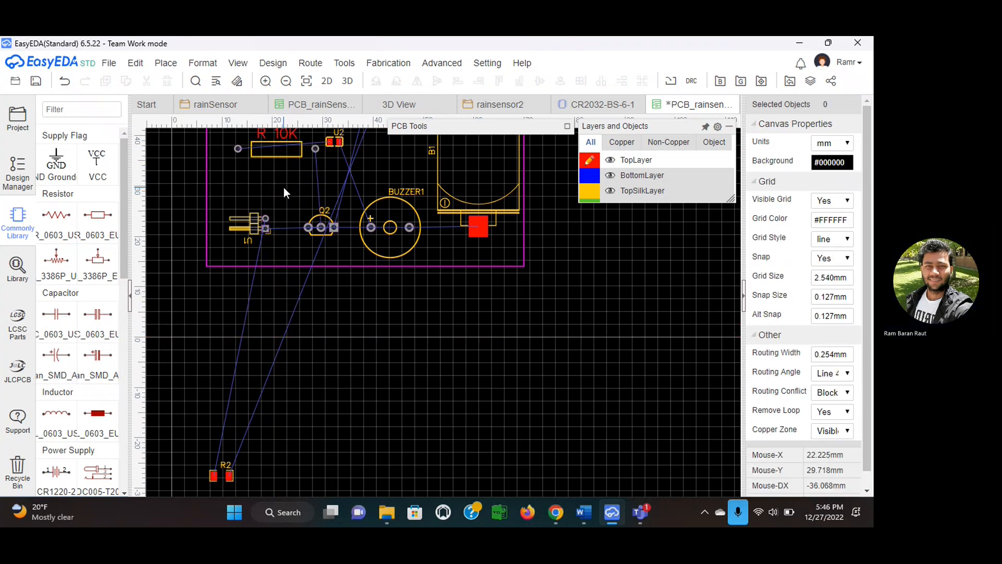
scroll(284, 188, up, 3)
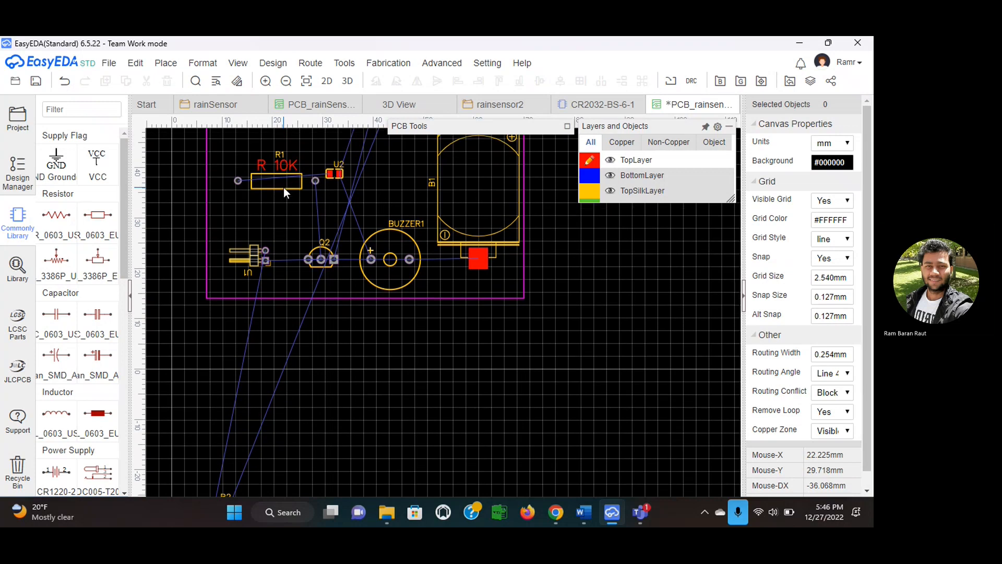
drag(283, 187, 277, 186)
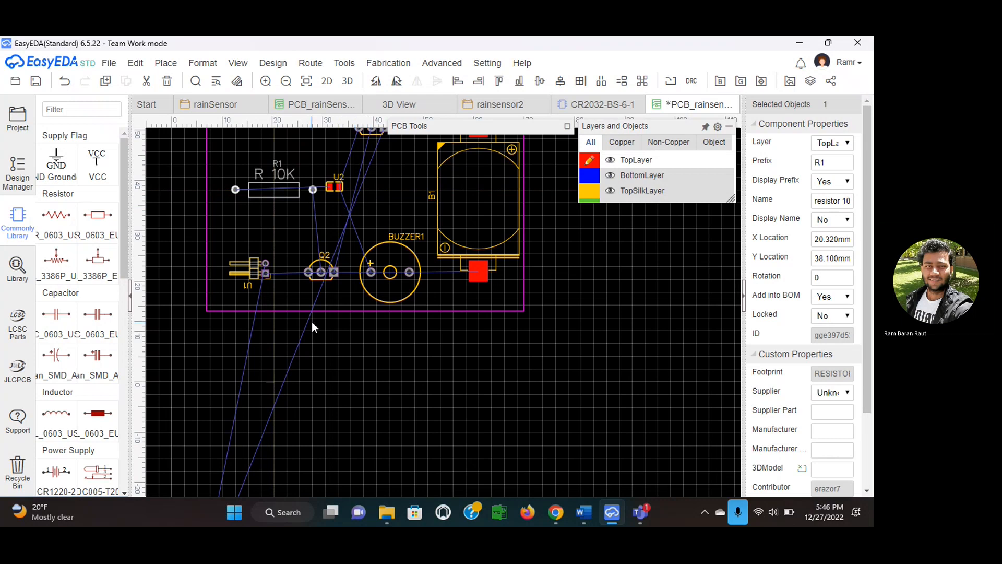
- Move the 330K resistor R2 onto the board above U1 at about X 15.7 mm, Y 32.3 mm
click(323, 409)
scroll(324, 410, down, 3)
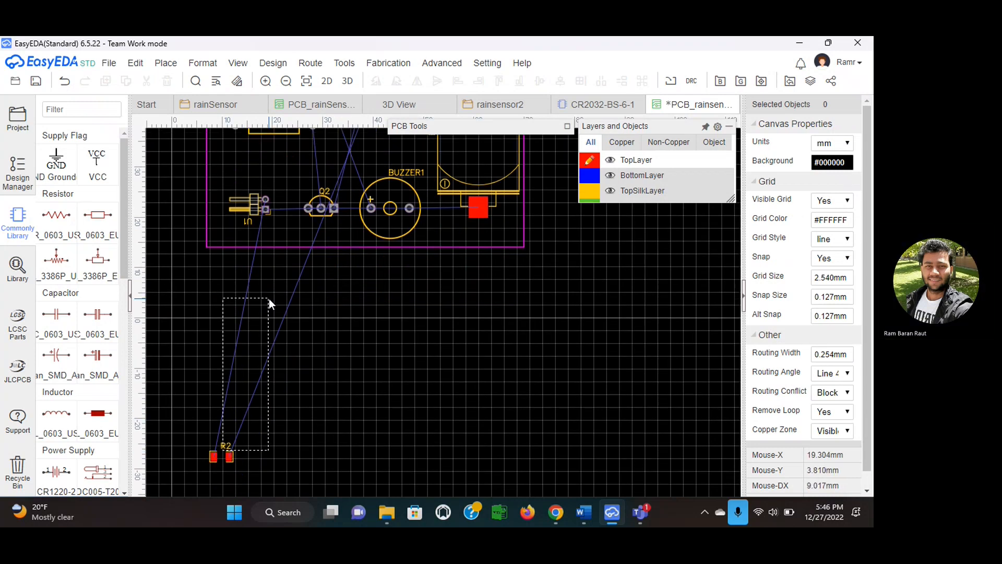
click(219, 453)
drag(220, 453, 249, 151)
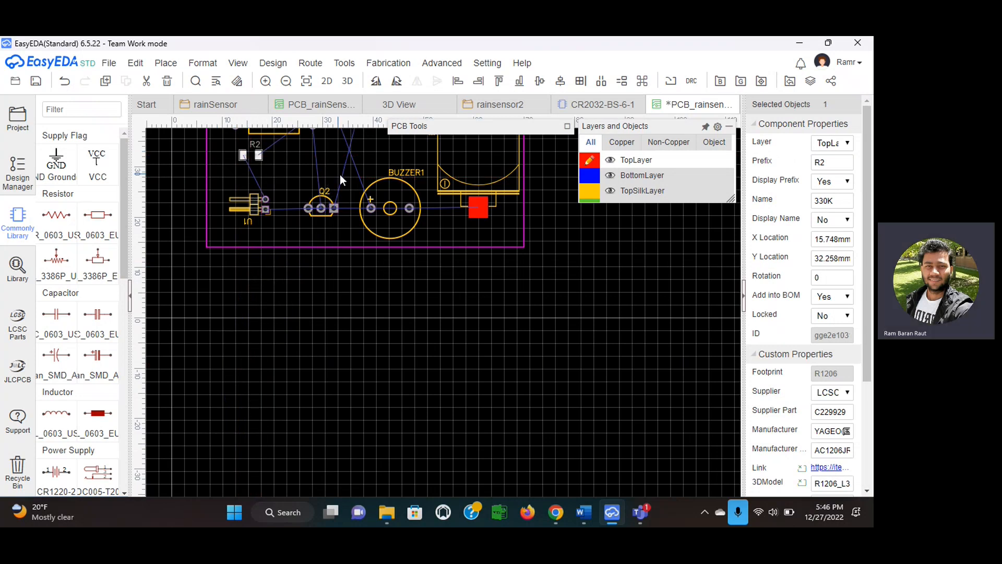
click(361, 278)
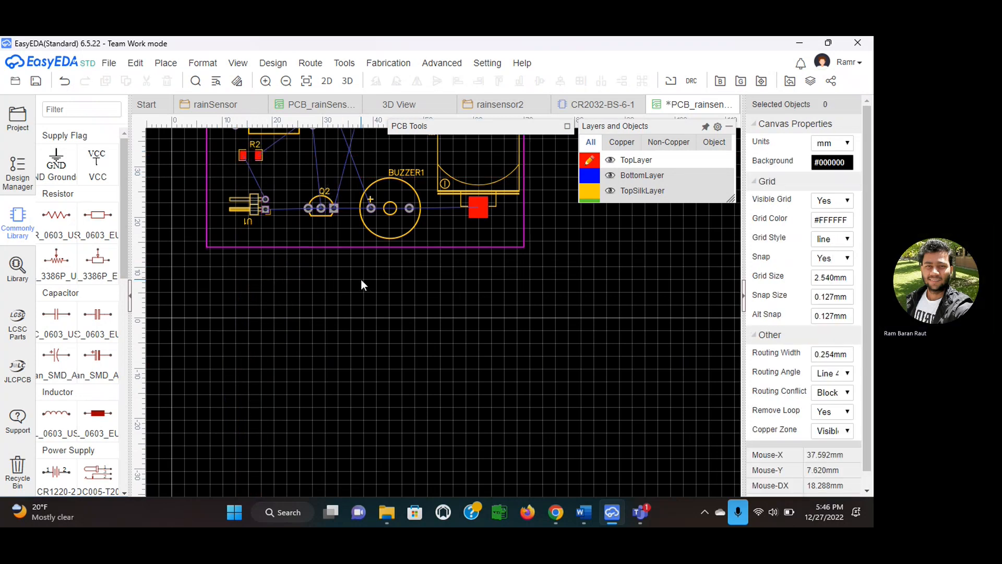
scroll(361, 280, up, 3)
scroll(361, 280, up, 5)
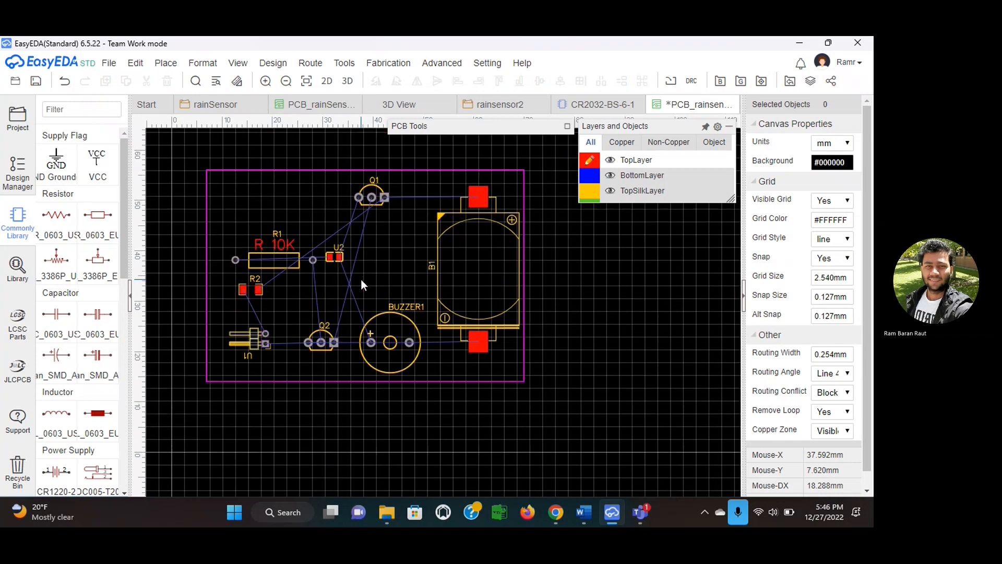
- Move U2 beneath Q1 at about X 40.0, Y 40.1 mm, and rotate Q1 to 90° at about X 39.5, Y 49.7 mm
click(332, 256)
drag(380, 243, 373, 249)
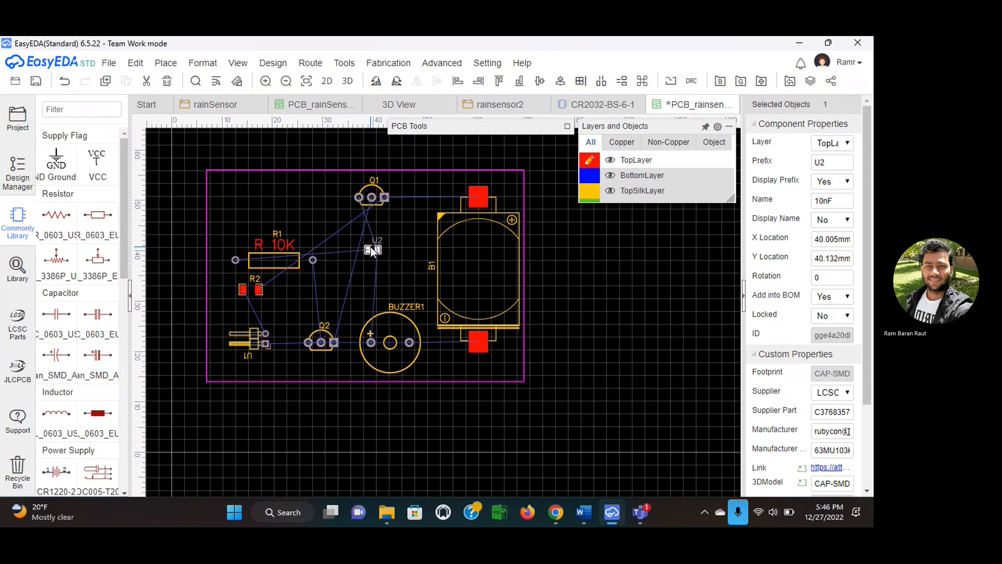
click(372, 199)
click(373, 199)
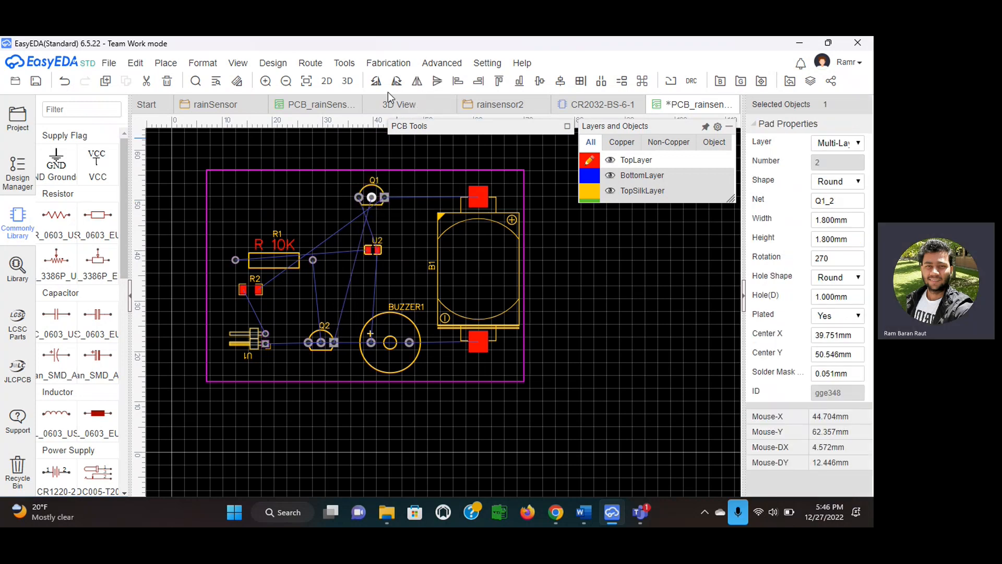
click(375, 82)
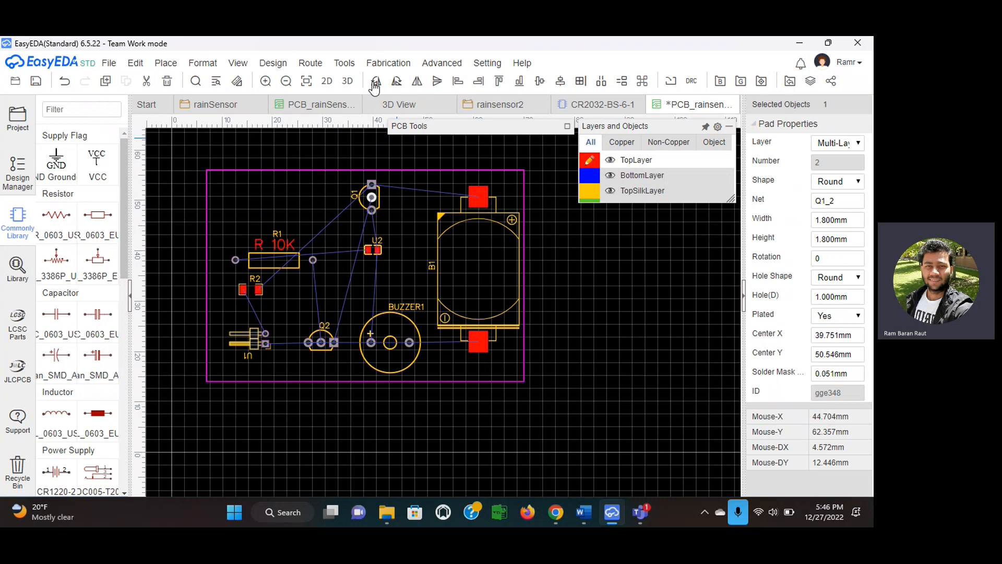
click(369, 200)
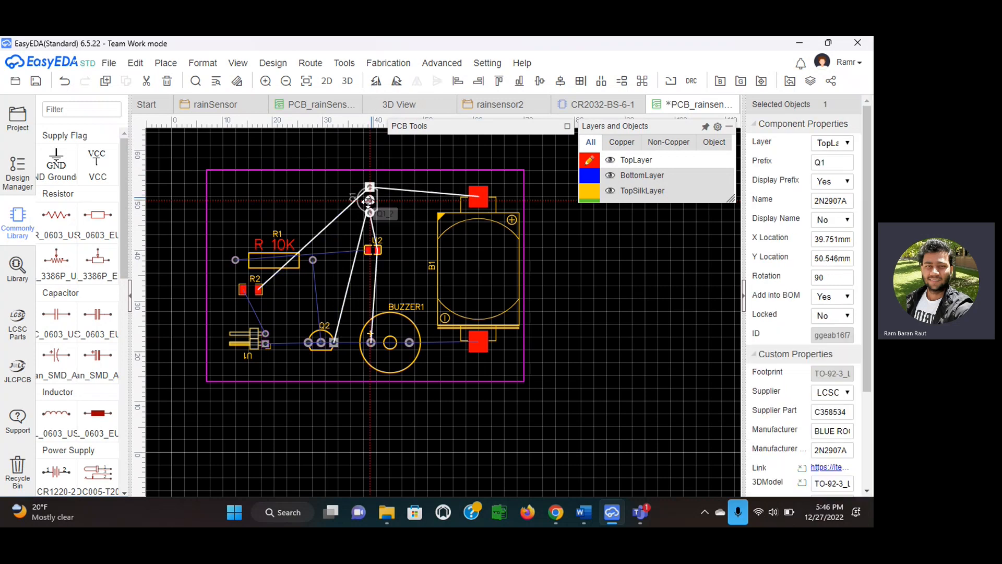
drag(369, 200, 371, 201)
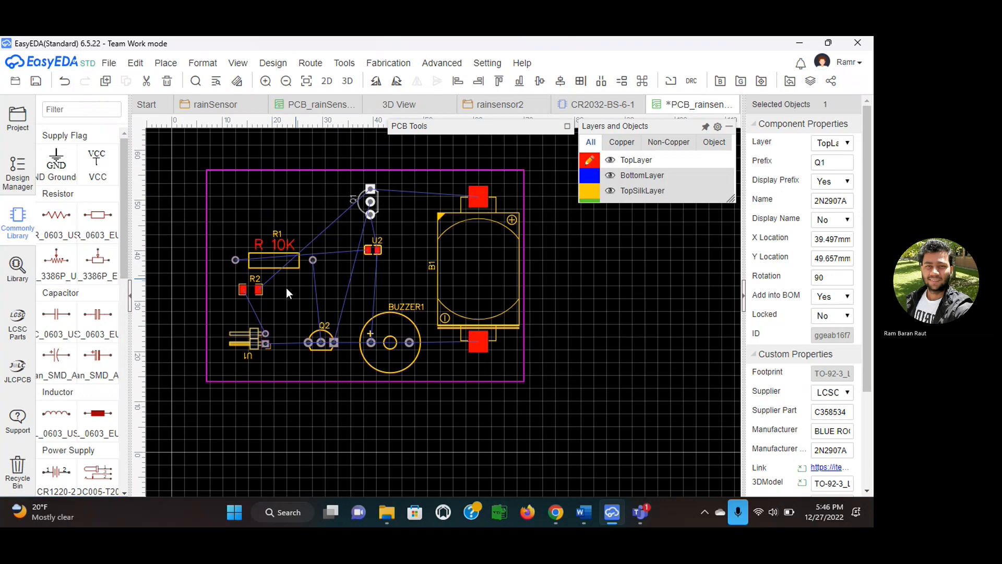
- Move R2 to about X 18.4, Y 51.3 mm, U1 to X 18.5, Y 22.7 mm and R1 to X 27.4, Y 39.8 mm
drag(255, 291, 267, 193)
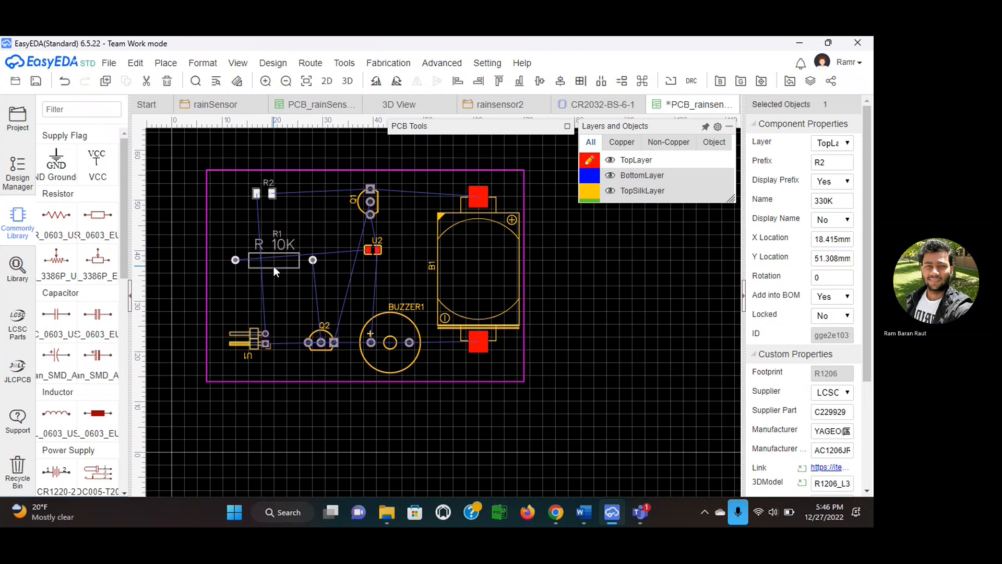
drag(258, 335, 256, 334)
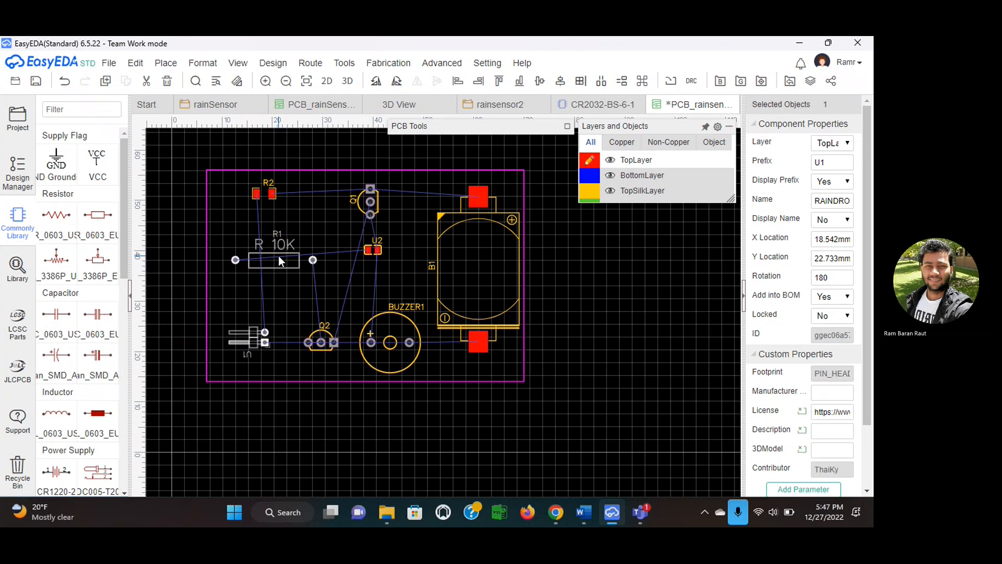
drag(277, 255, 319, 244)
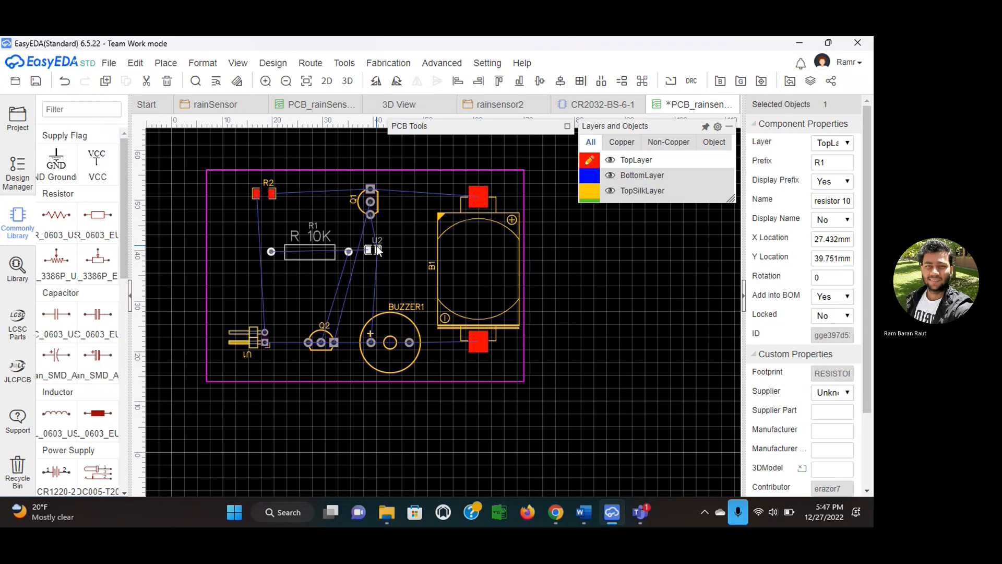
- Try the 10nF capacitor U2 in successive 90° orientations through a full turn
click(378, 248)
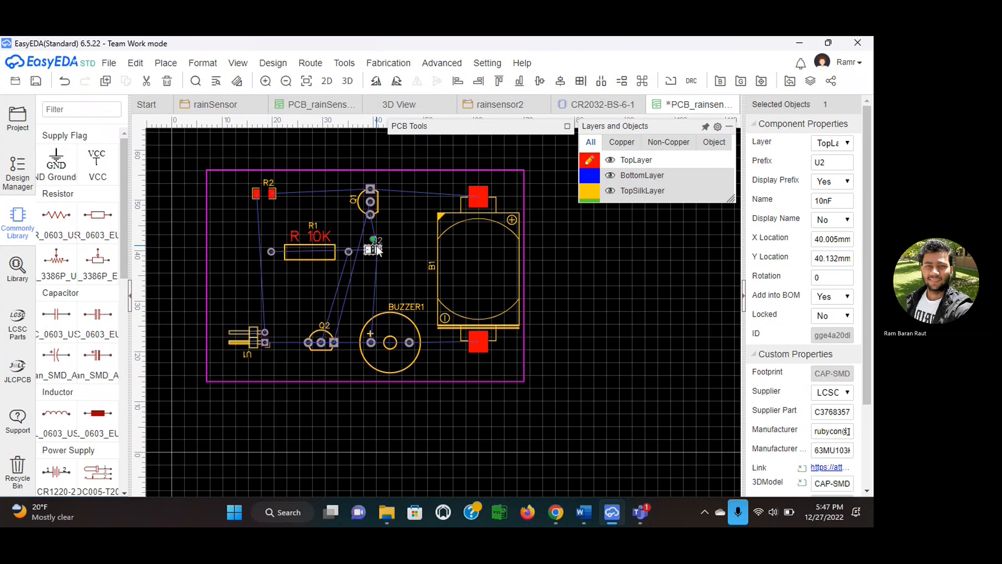
click(375, 81)
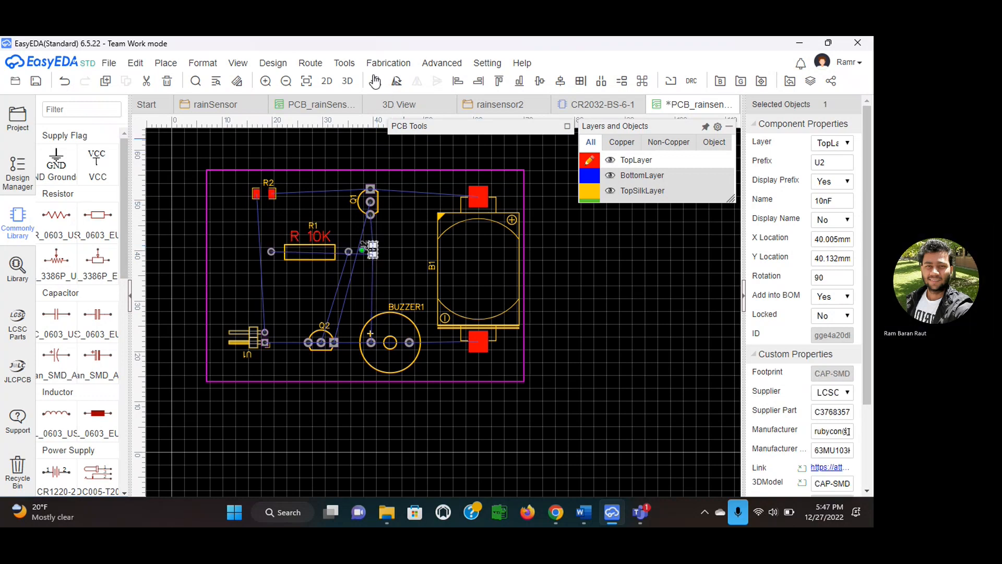
click(375, 81)
click(375, 81)
click(375, 81)
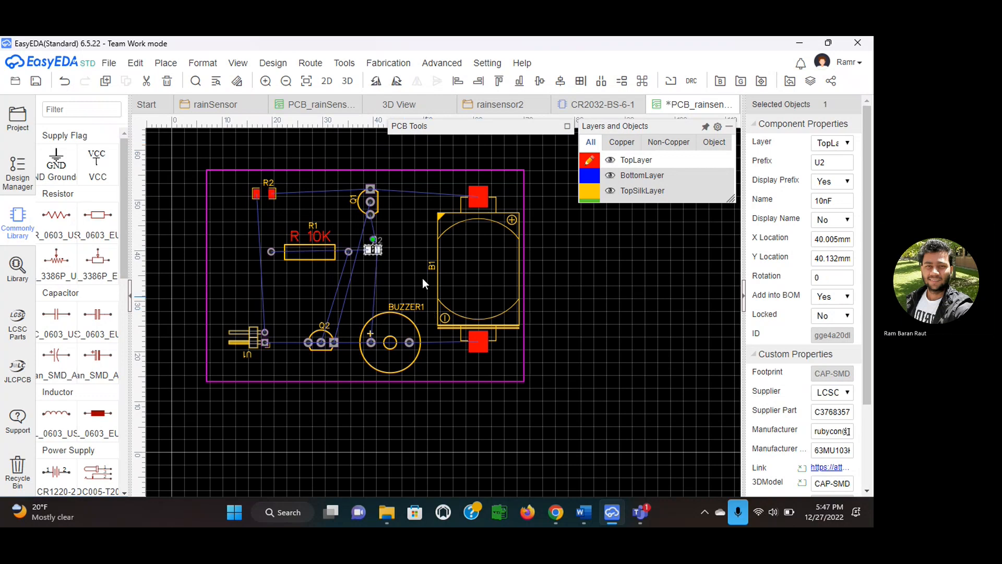
click(413, 249)
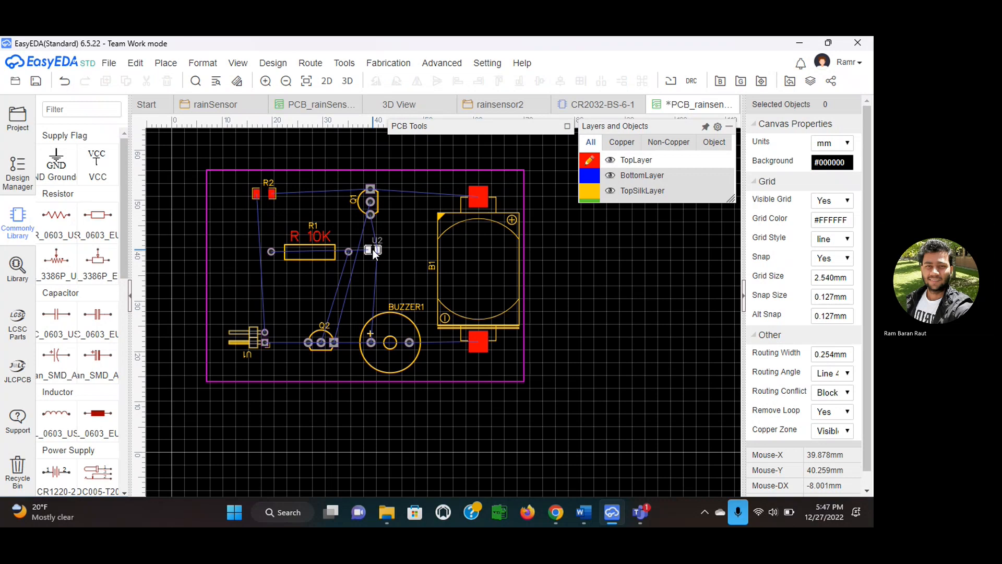
- Lower U2 to about X 39.5, Y 37.7 mm and rotate the 10K resistor R1 to 180°
mouse_move(373, 250)
mouse_down()
mouse_move(300, 288)
mouse_move(295, 303)
mouse_move(389, 253)
mouse_move(371, 261)
mouse_up()
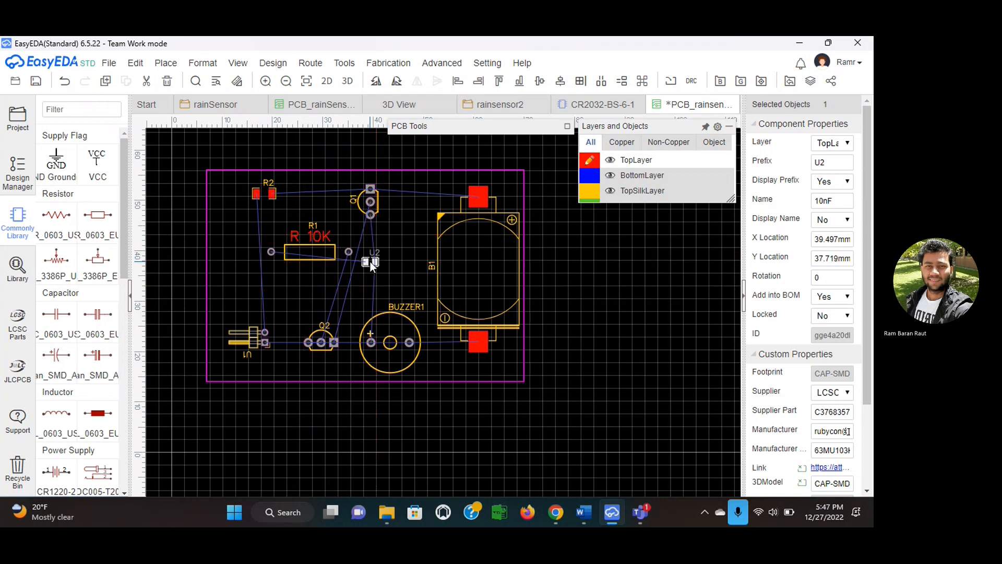
click(320, 244)
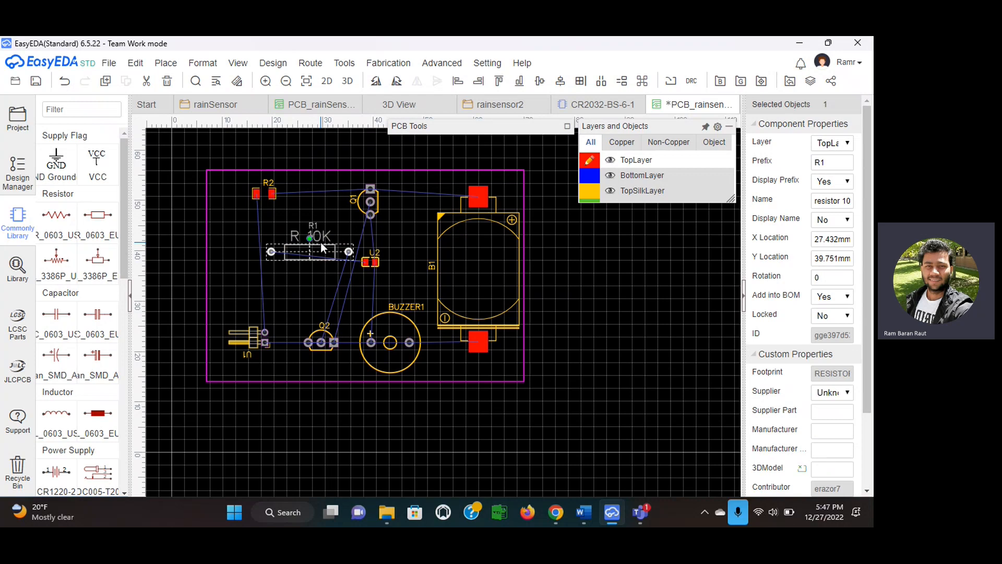
click(376, 82)
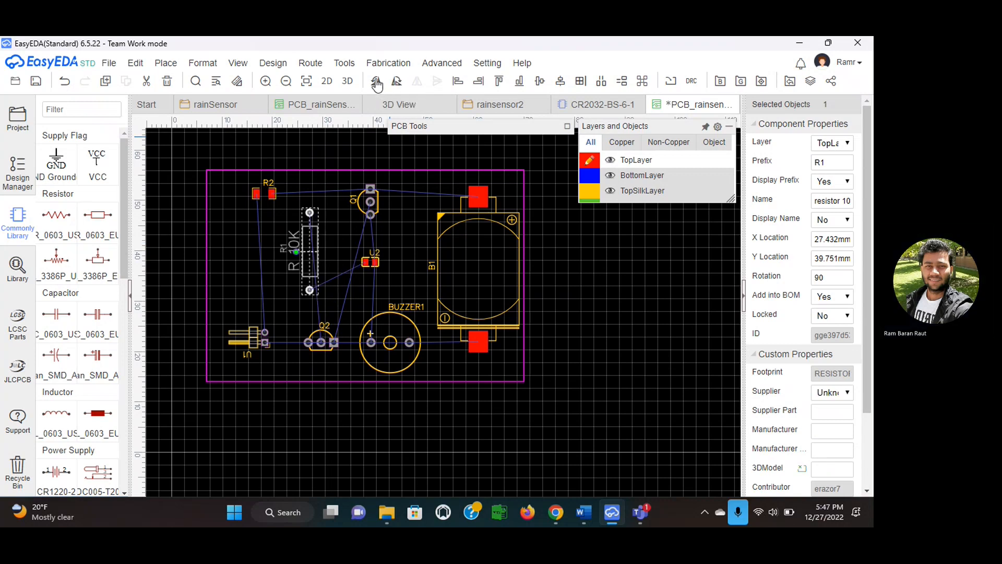
click(376, 82)
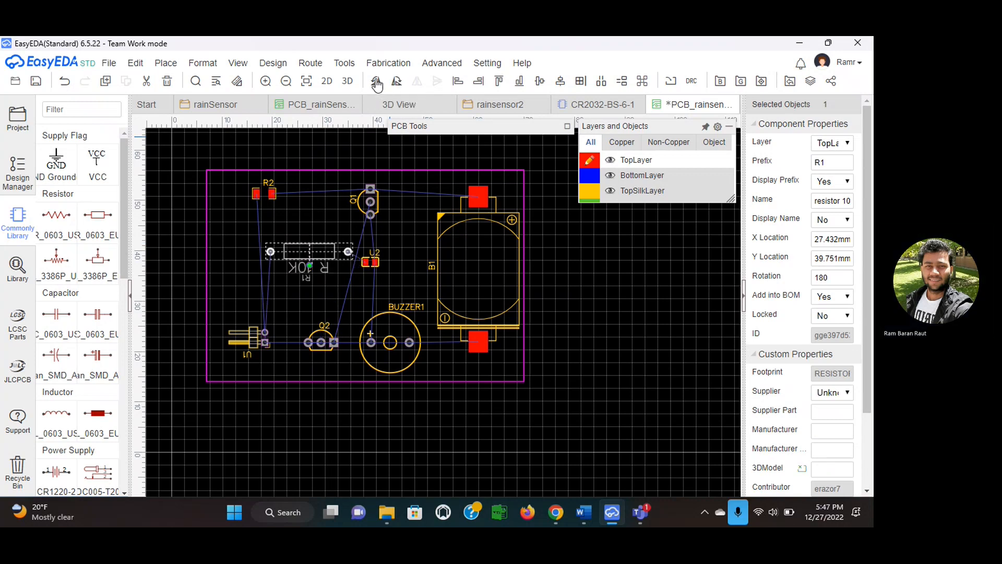
click(311, 206)
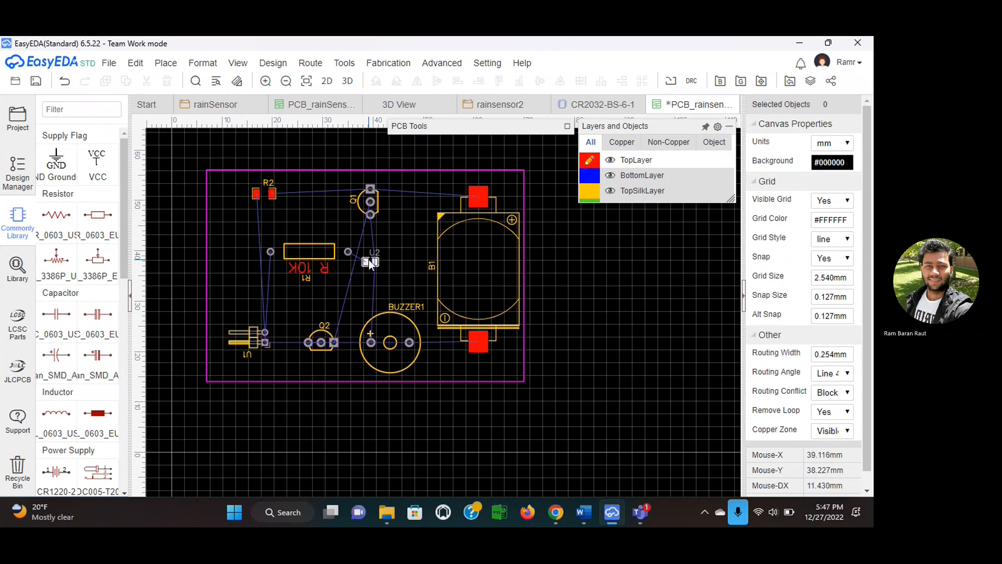
- Place U2 right of R1 at about X 40.9, Y 39.0 mm and rotate it to 180°
drag(368, 259, 377, 254)
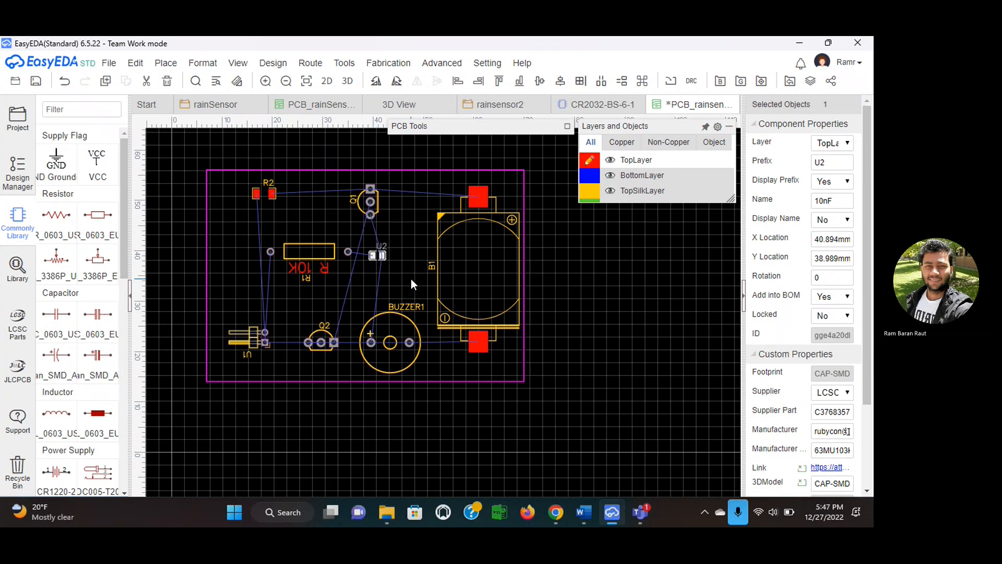
click(381, 253)
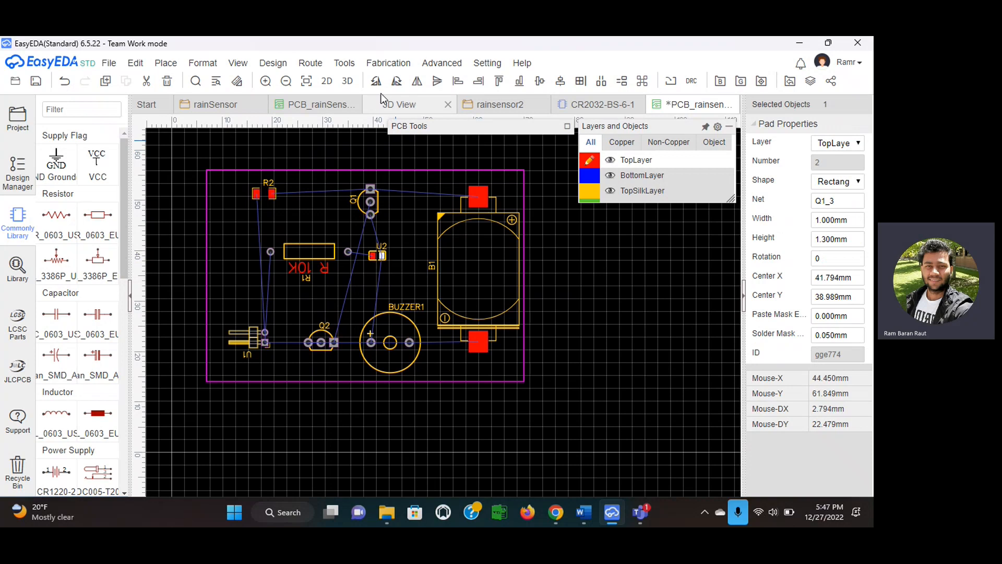
click(373, 80)
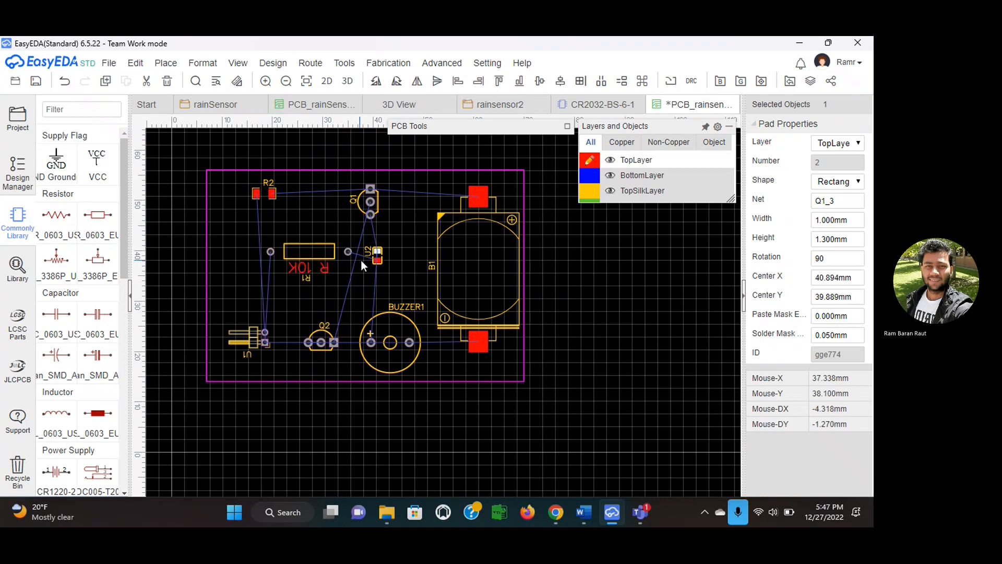
click(376, 82)
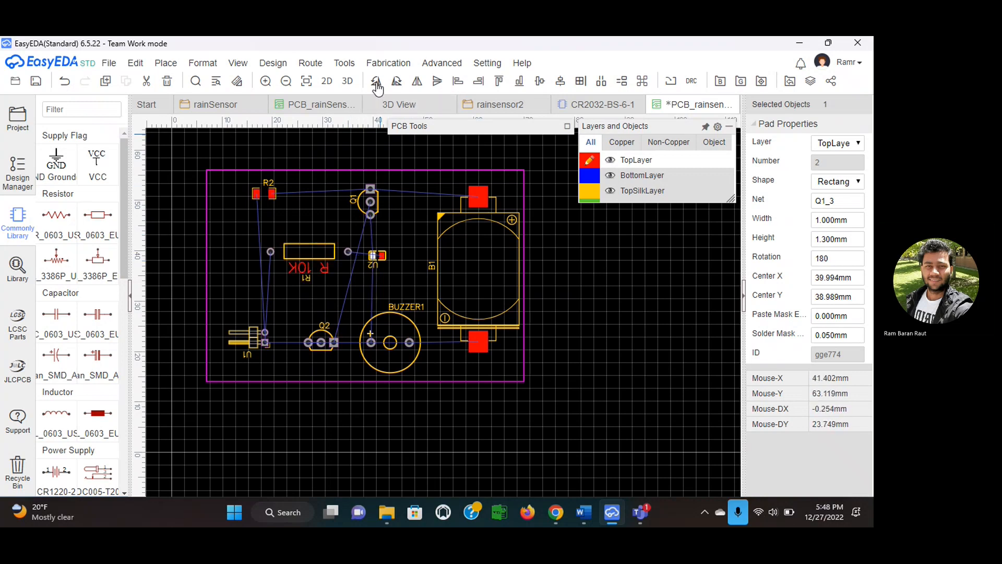
click(411, 220)
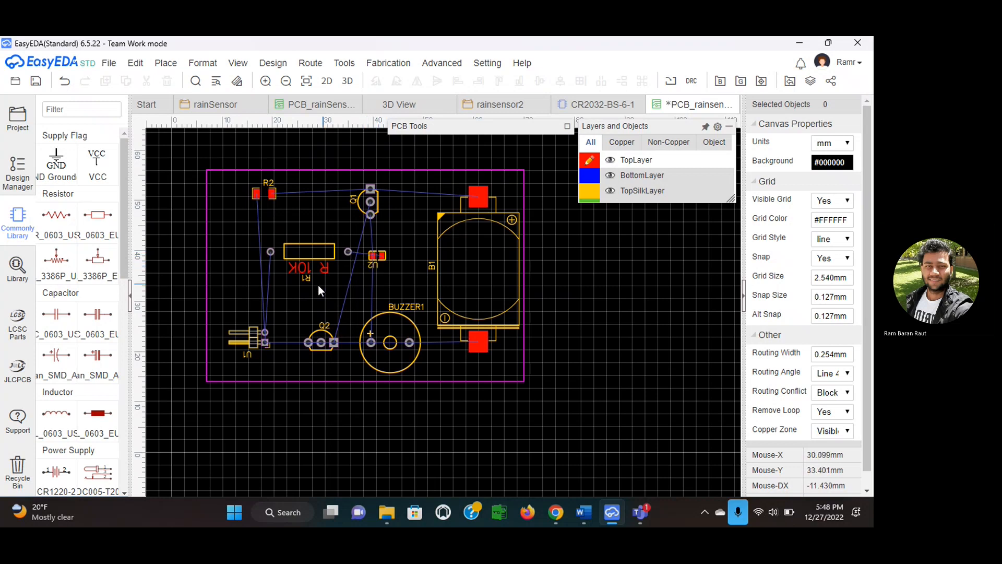
- Shift U1 to about X 17.4, Y 23.7 mm, Q2 to X 28.8, Y 21.1 mm and Q1 to X 39.9, Y 48.6 mm
drag(261, 331, 255, 328)
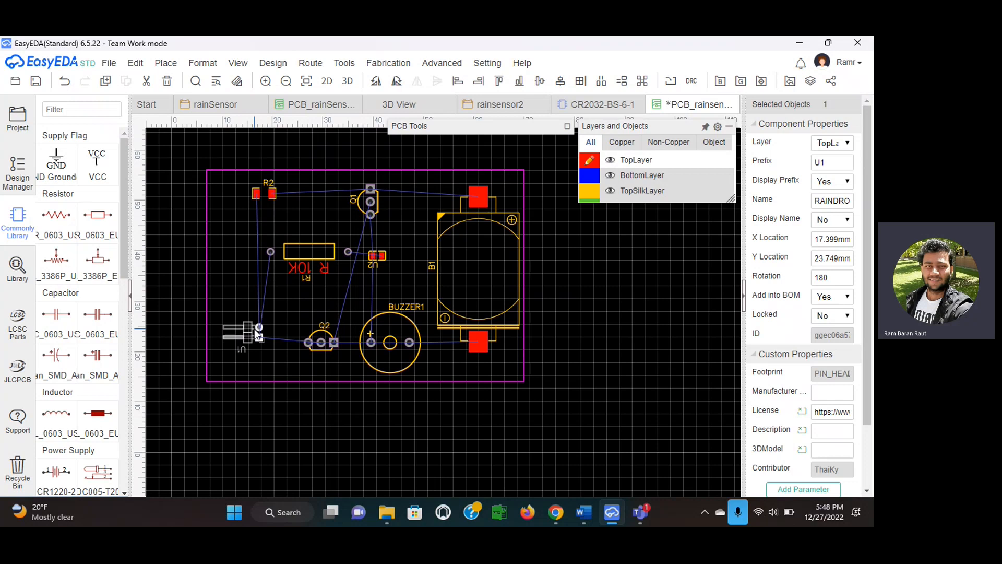
click(324, 345)
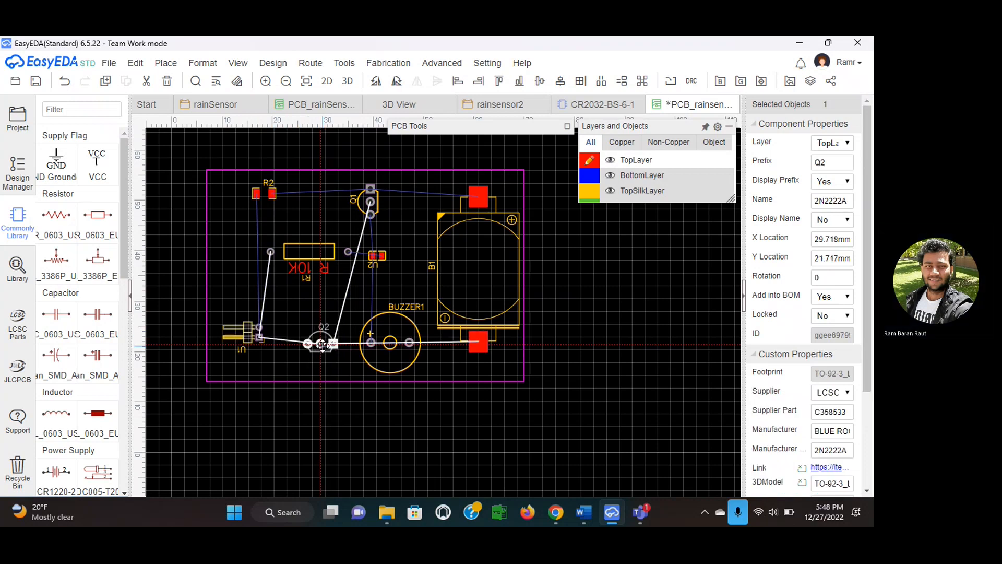
drag(322, 345, 319, 347)
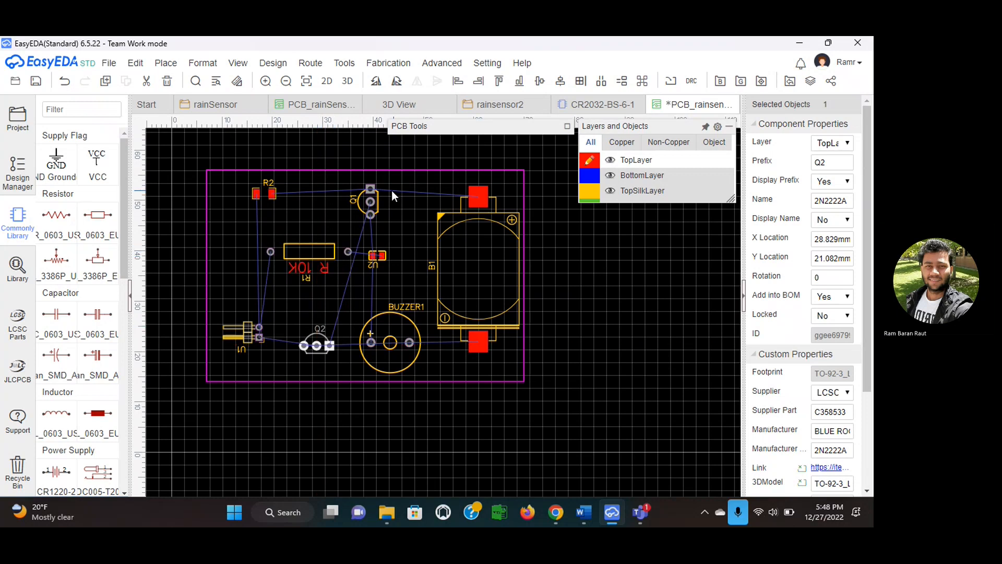
click(370, 194)
drag(370, 194, 371, 200)
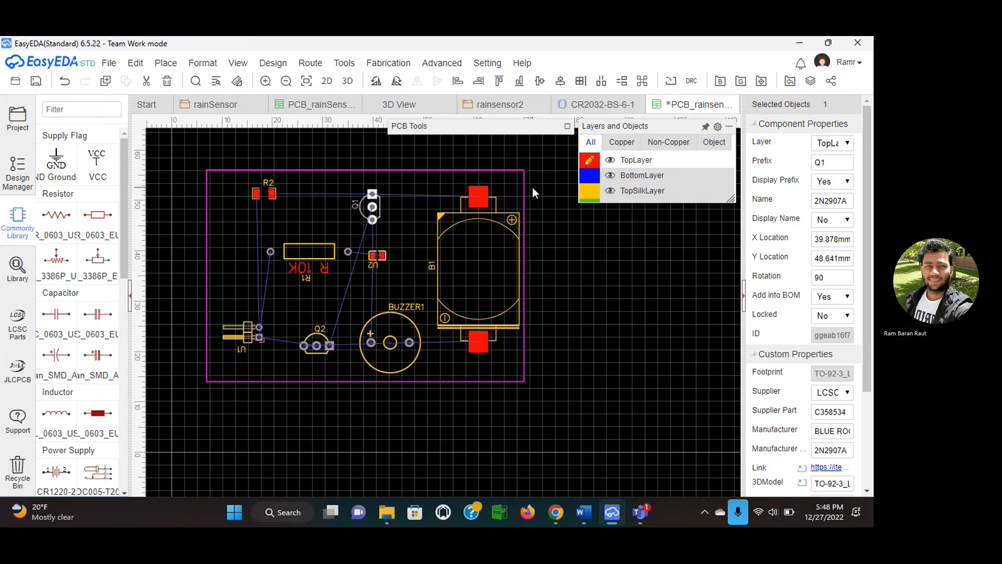
click(544, 202)
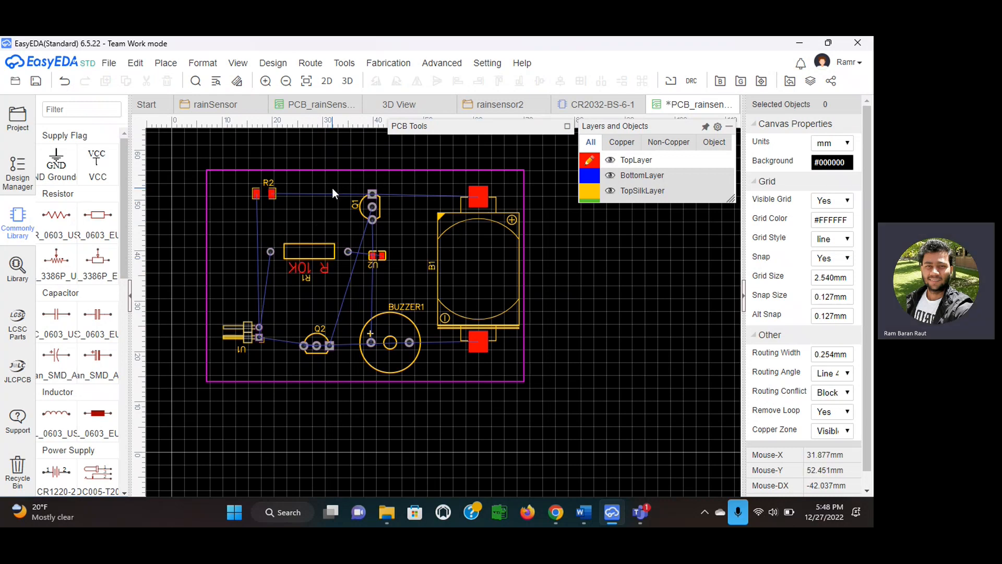
- Open the auto router configuration and accept its default design rules, leaving the track length empty
mouse_move(314, 66)
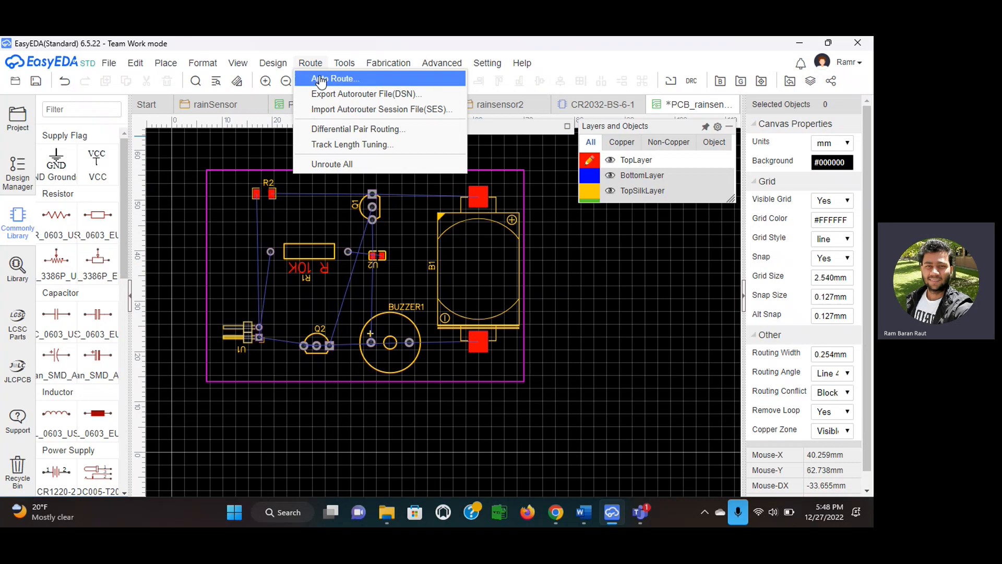
click(320, 79)
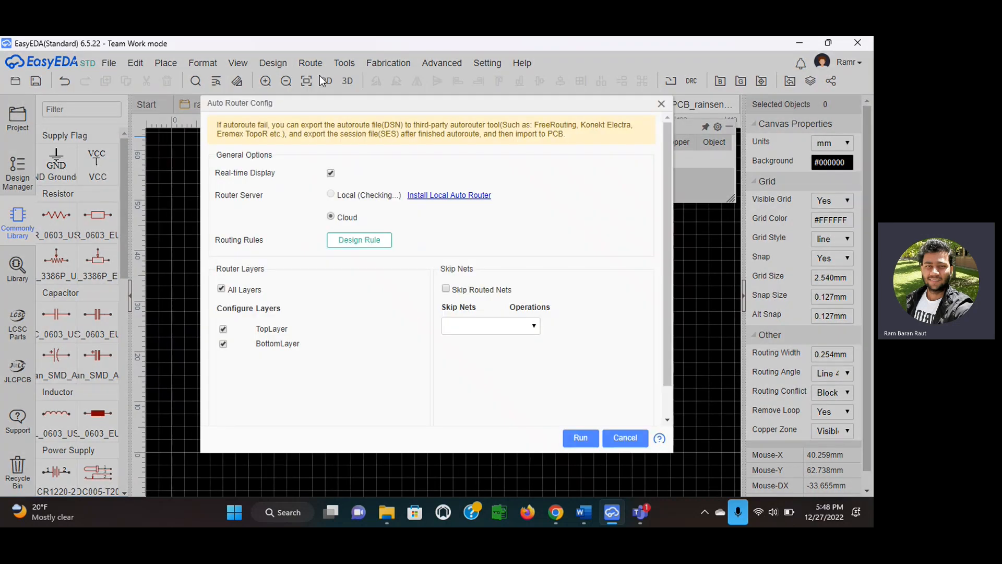
click(351, 240)
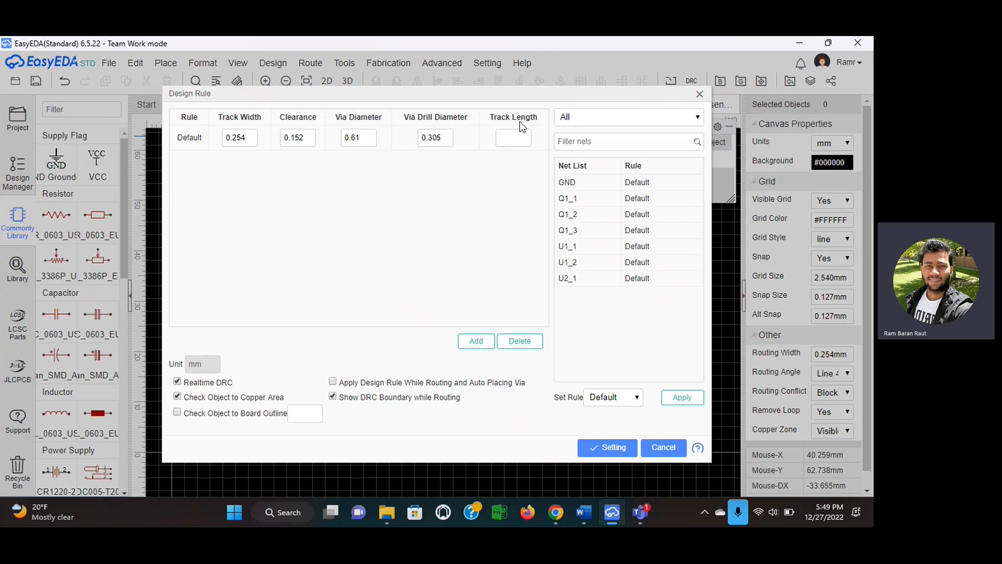
click(516, 139)
click(601, 448)
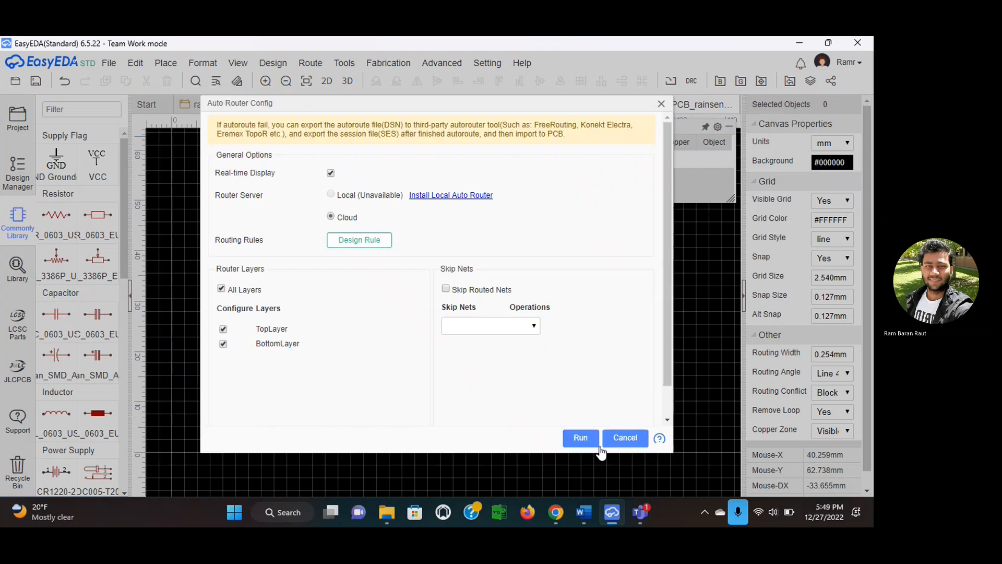
- Enable Apply Design Rule While Routing and Auto Placing Via in the routing rules and auto-route the board on all layers
click(625, 438)
click(310, 63)
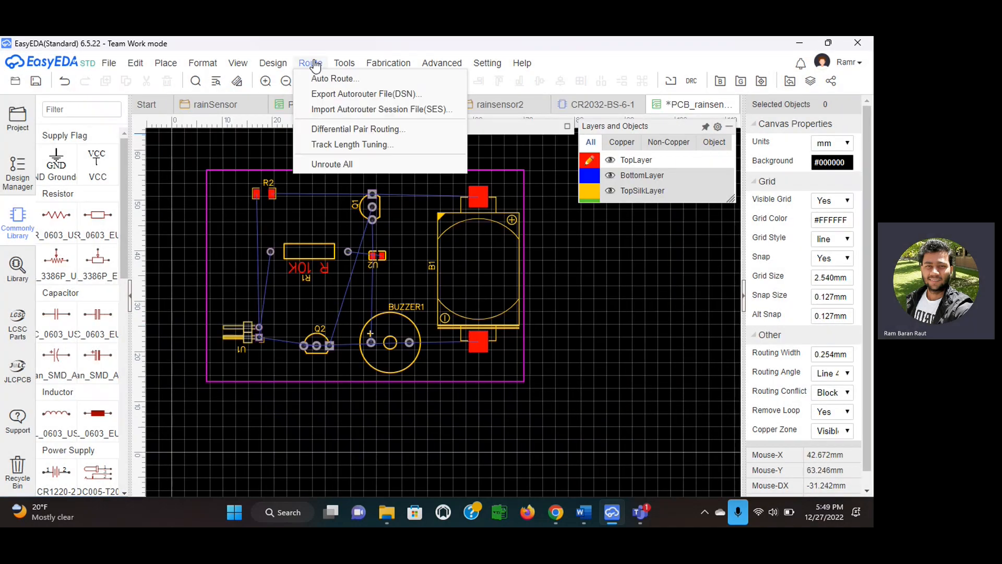
click(324, 79)
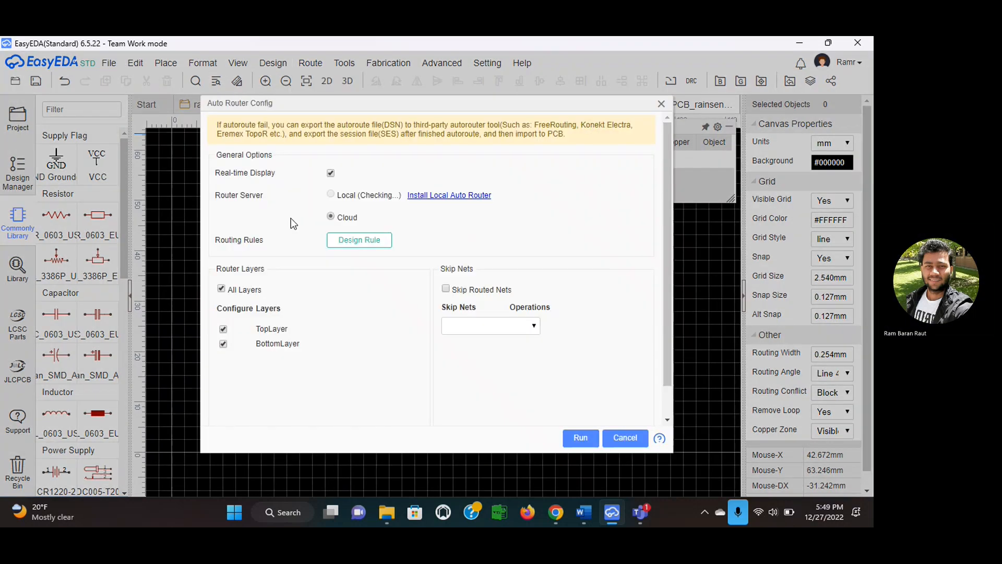
click(349, 241)
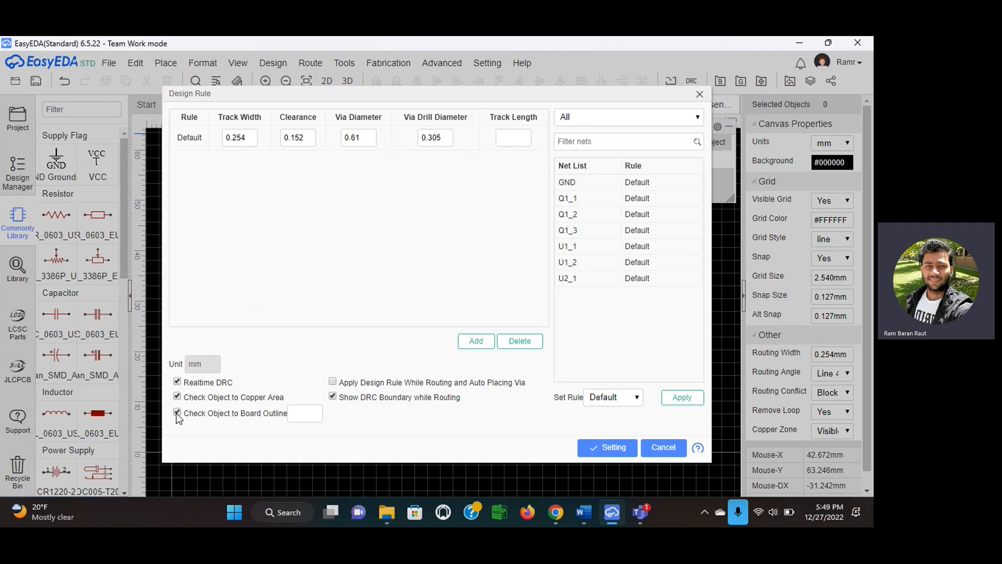
click(333, 382)
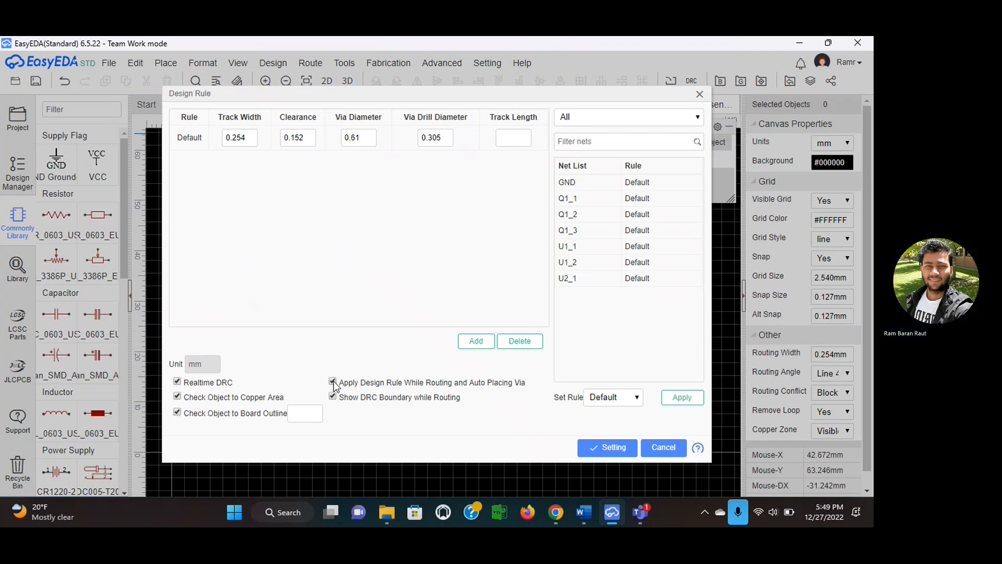
click(606, 448)
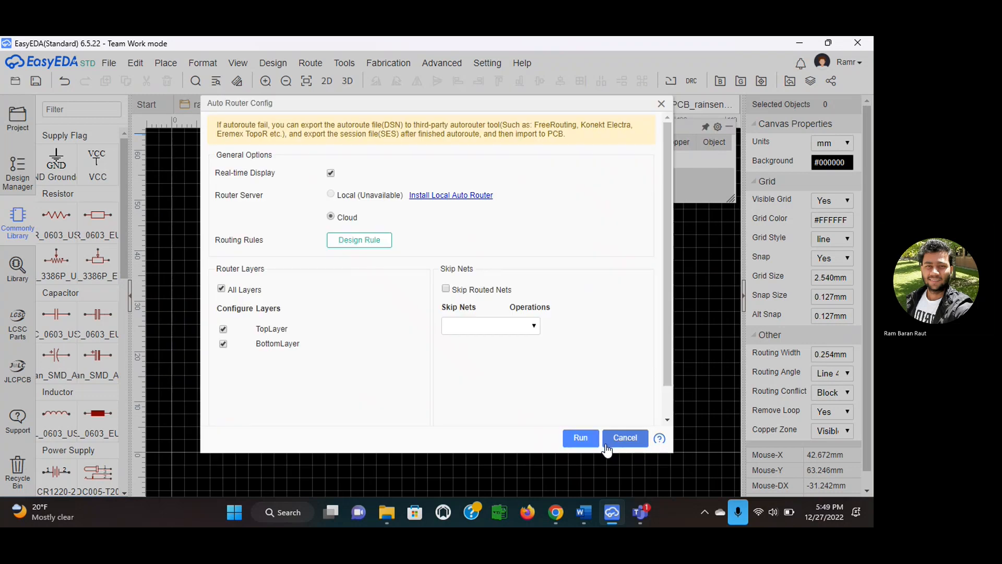
click(581, 439)
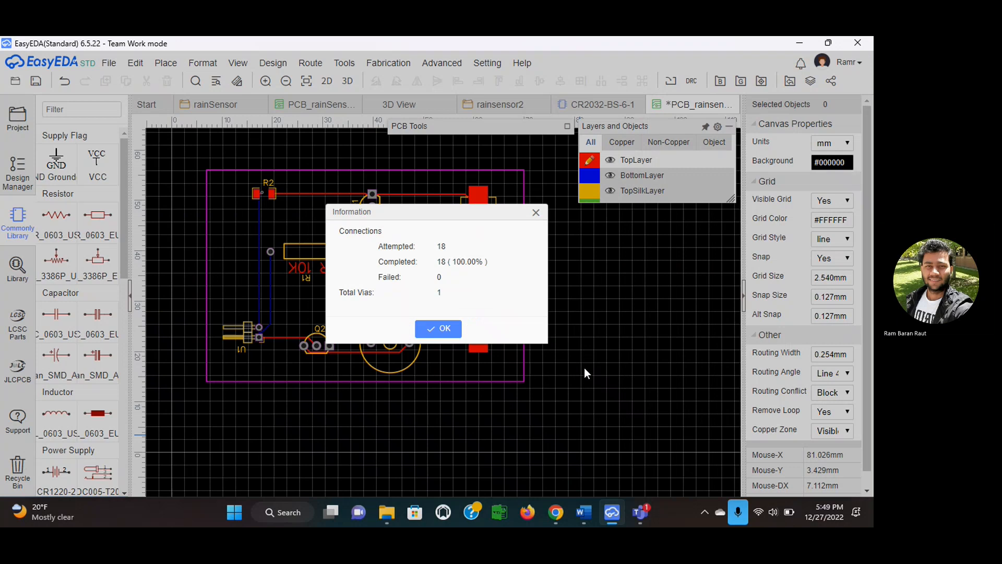
click(445, 329)
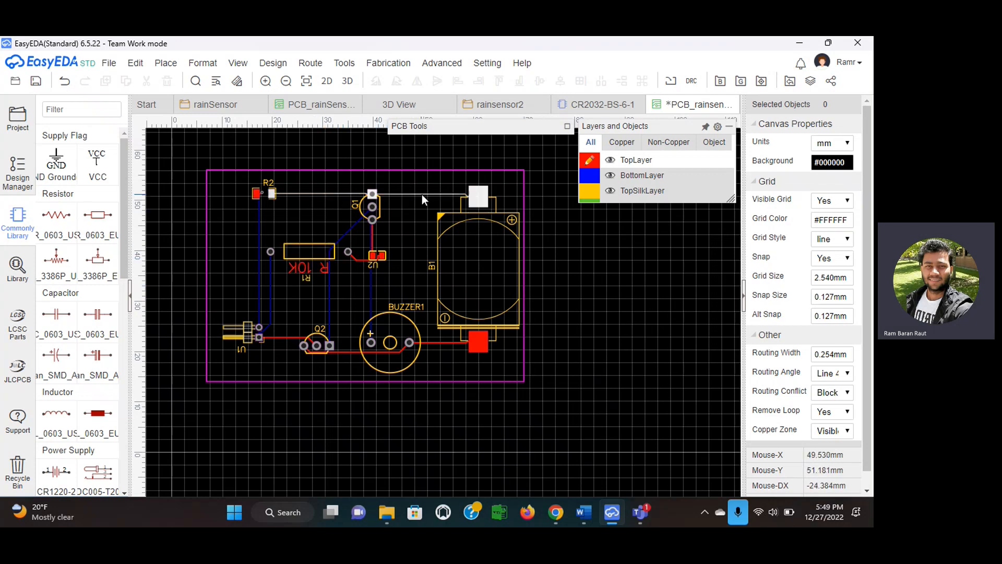
- Increase the default track width in the routing rules and auto-route the board again on both layers
click(311, 63)
click(317, 80)
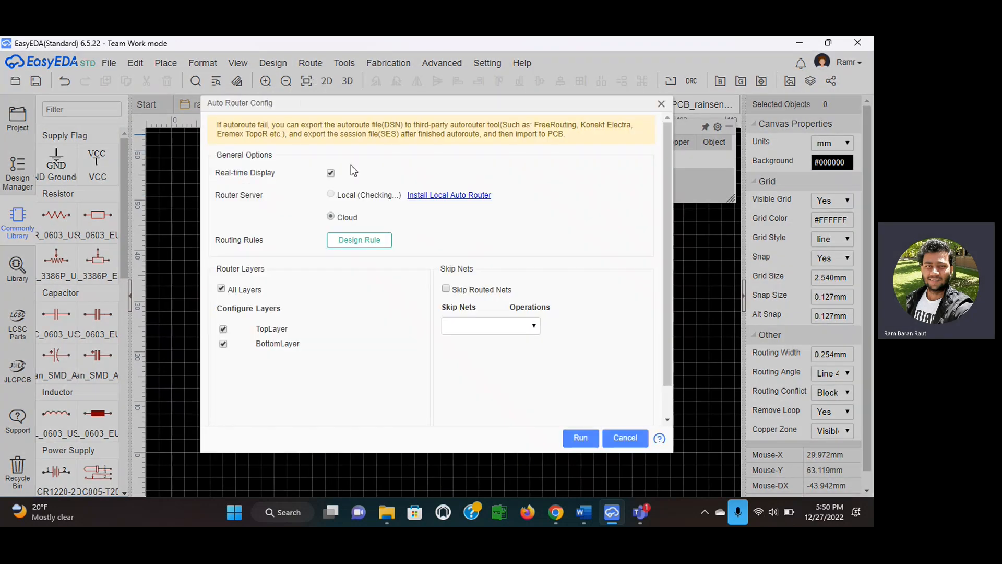
click(362, 239)
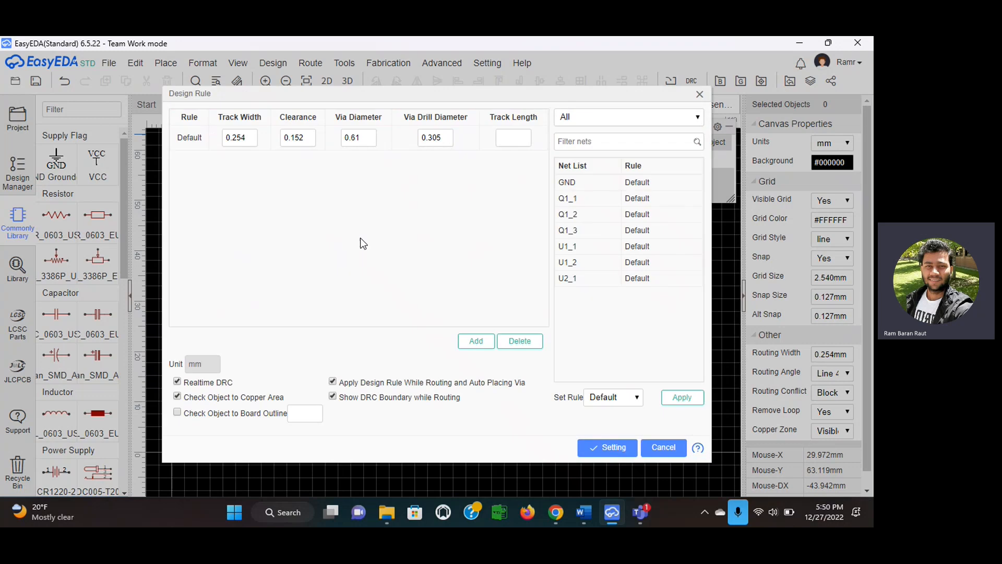
click(252, 140)
click(253, 140)
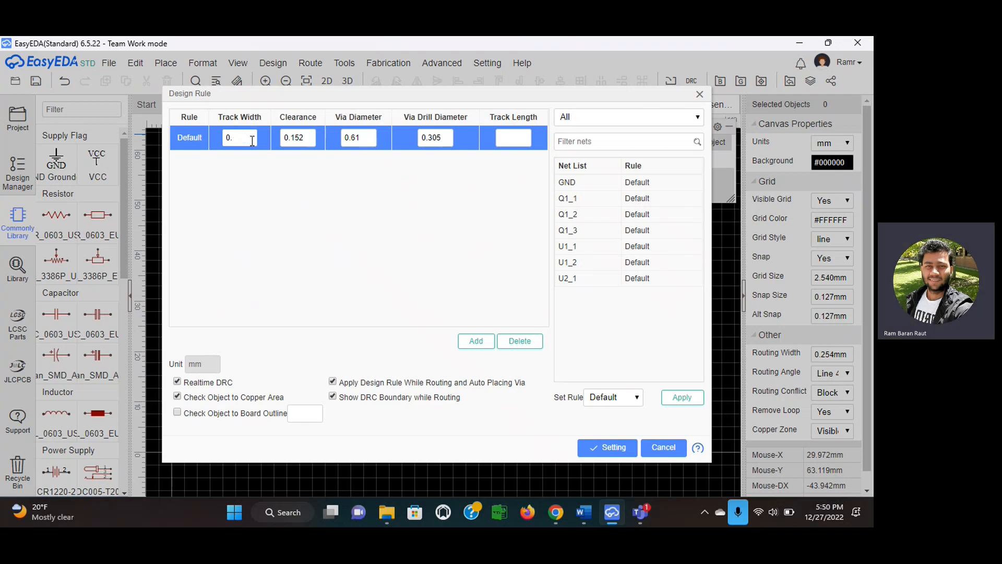
click(607, 448)
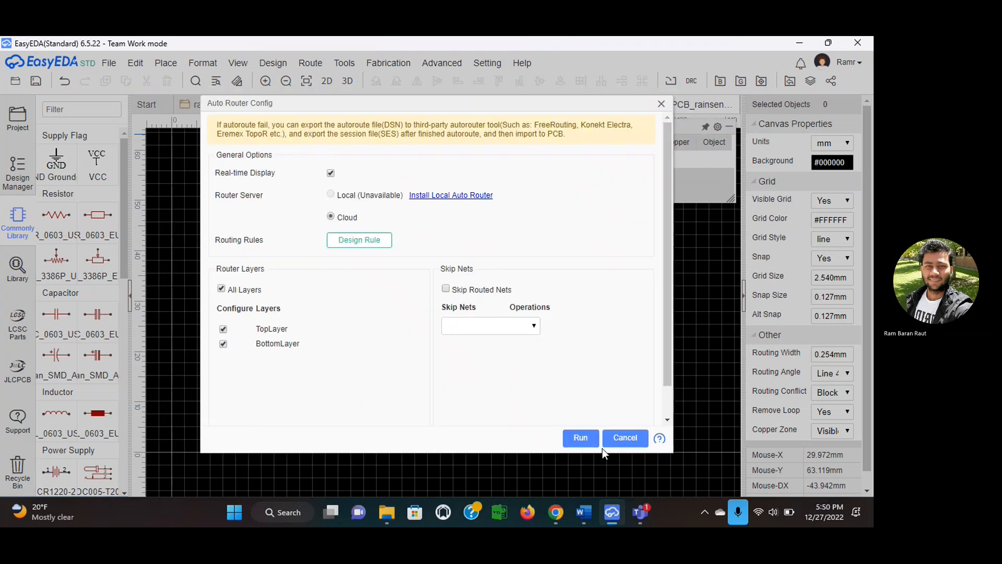
click(581, 438)
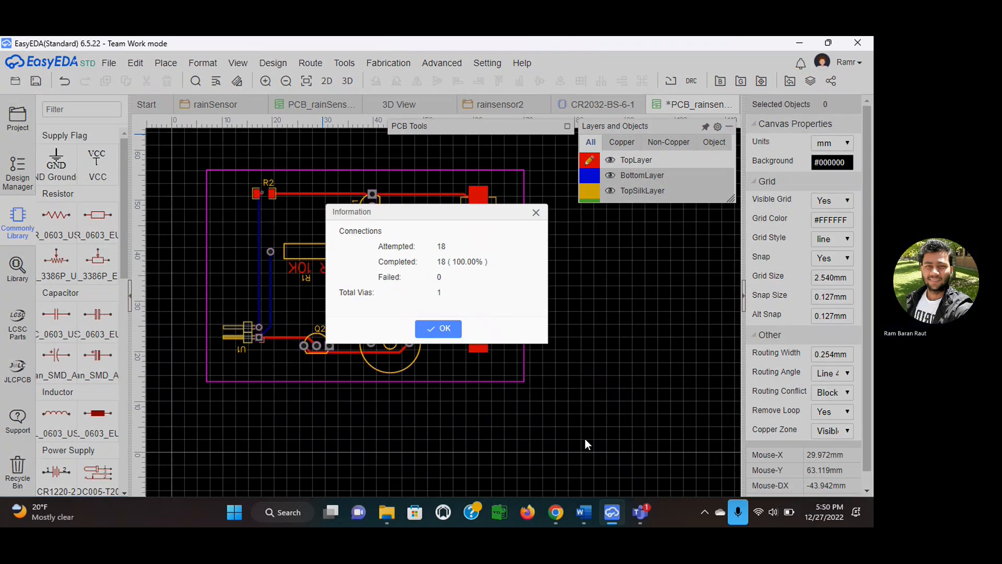
click(444, 329)
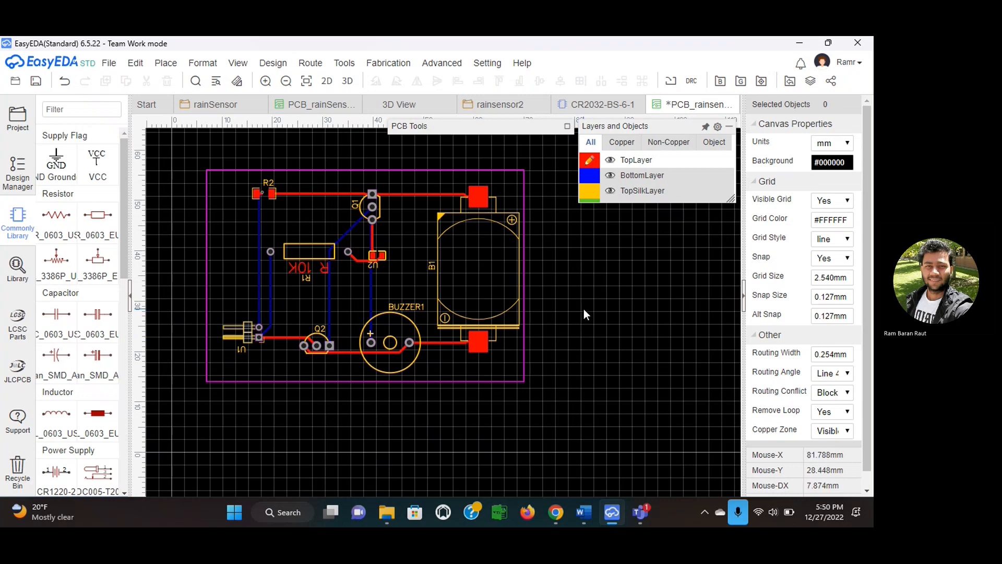
- Make BottomLayer the active layer for drawing
mouse_move(605, 177)
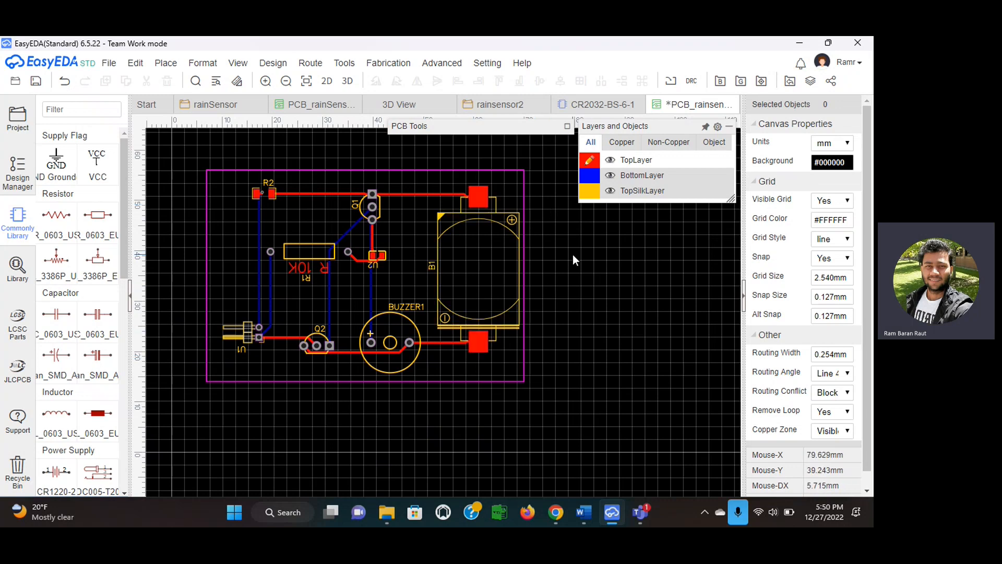
click(591, 177)
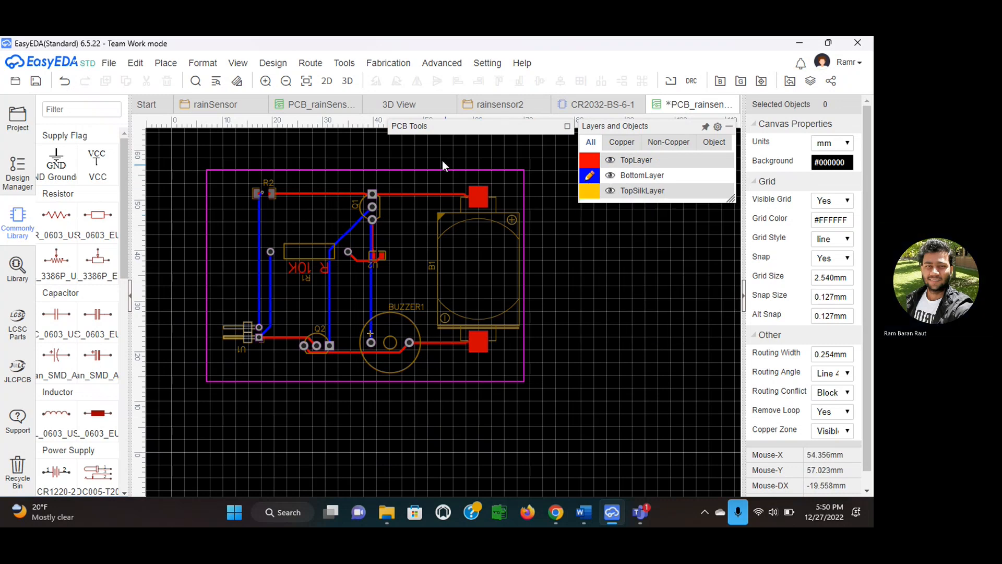
- Try to trace a GND copper area on BottomLayer along the board outline, closing it inside the lower-left corner, and undo the fill
click(568, 128)
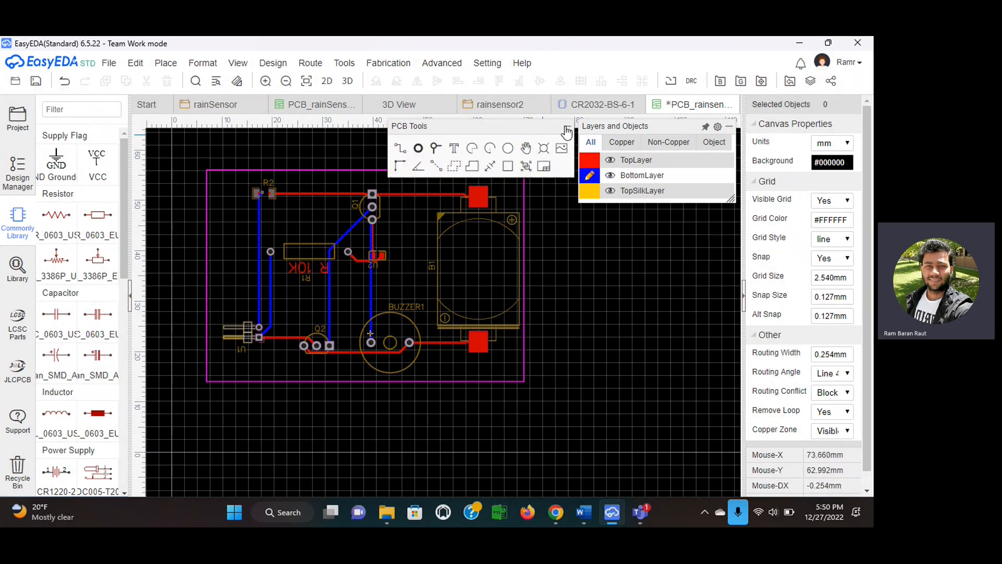
click(453, 166)
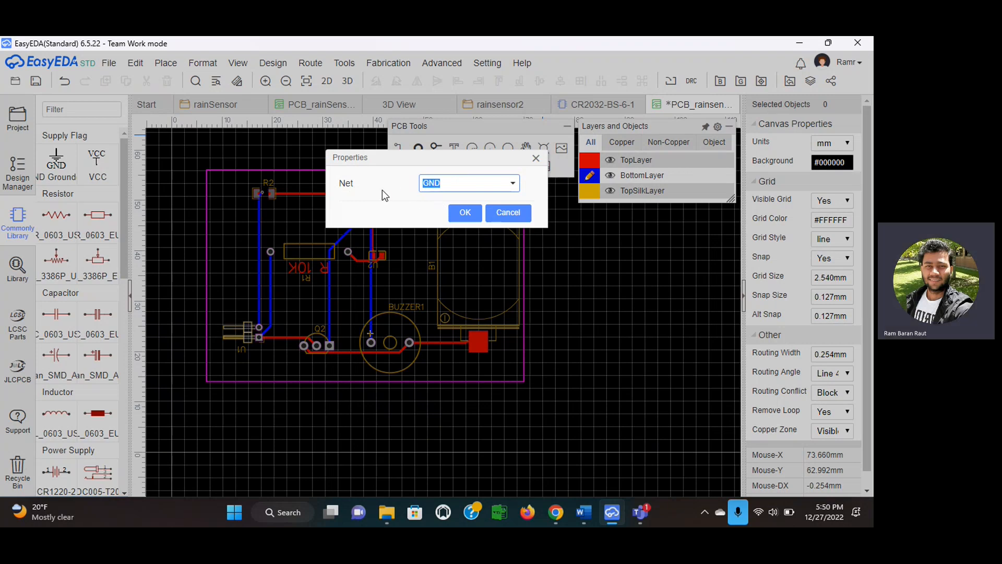
click(462, 214)
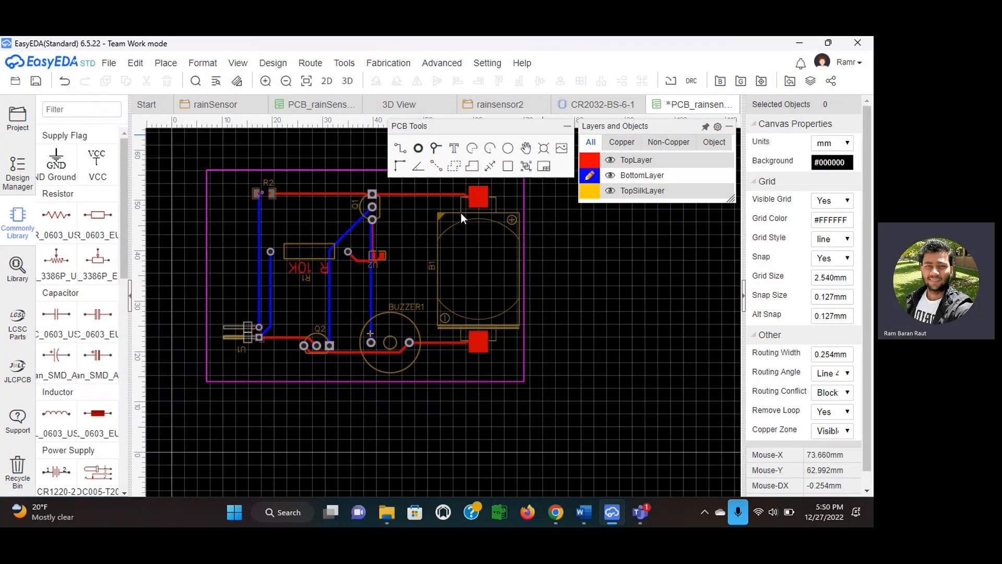
click(565, 129)
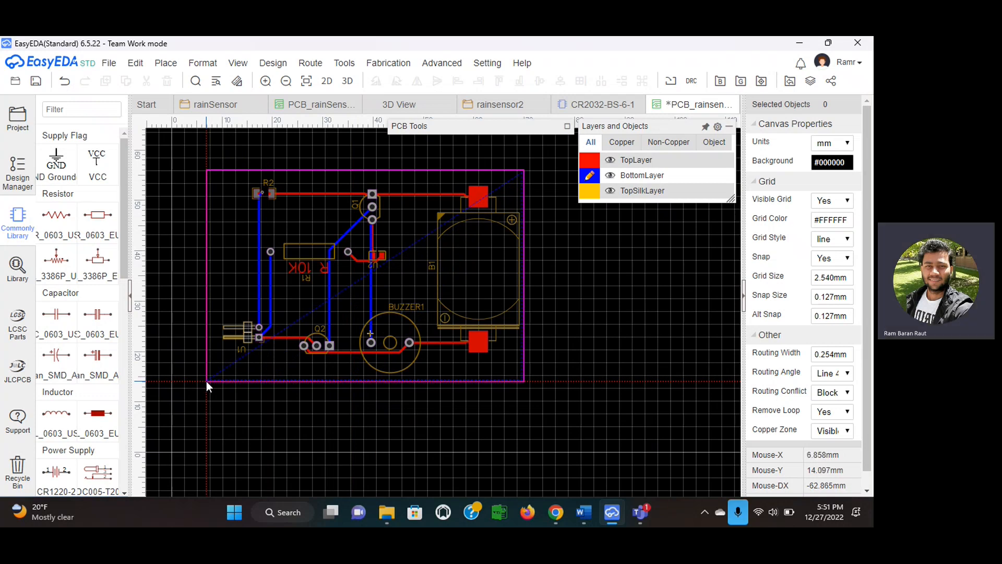
click(222, 362)
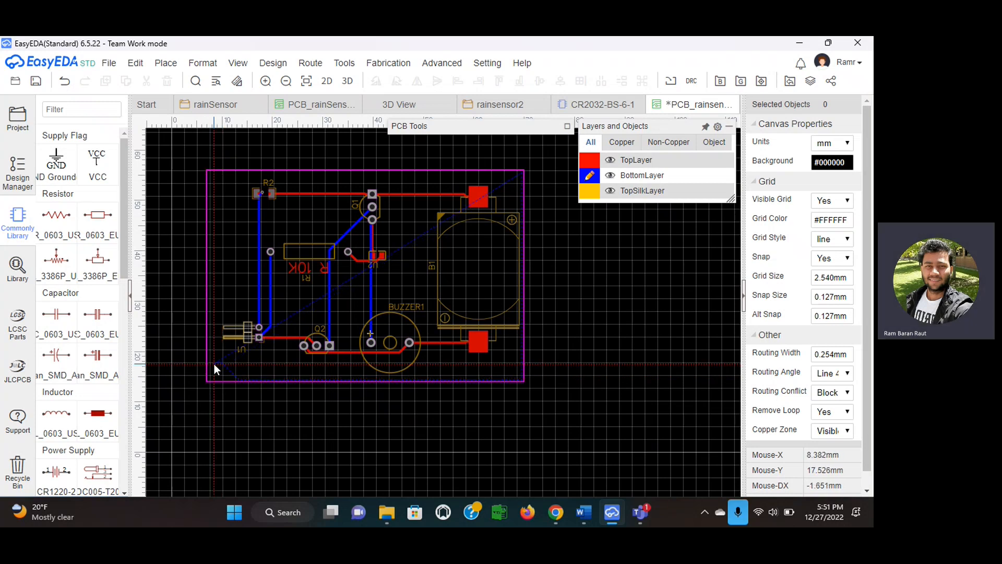
click(214, 365)
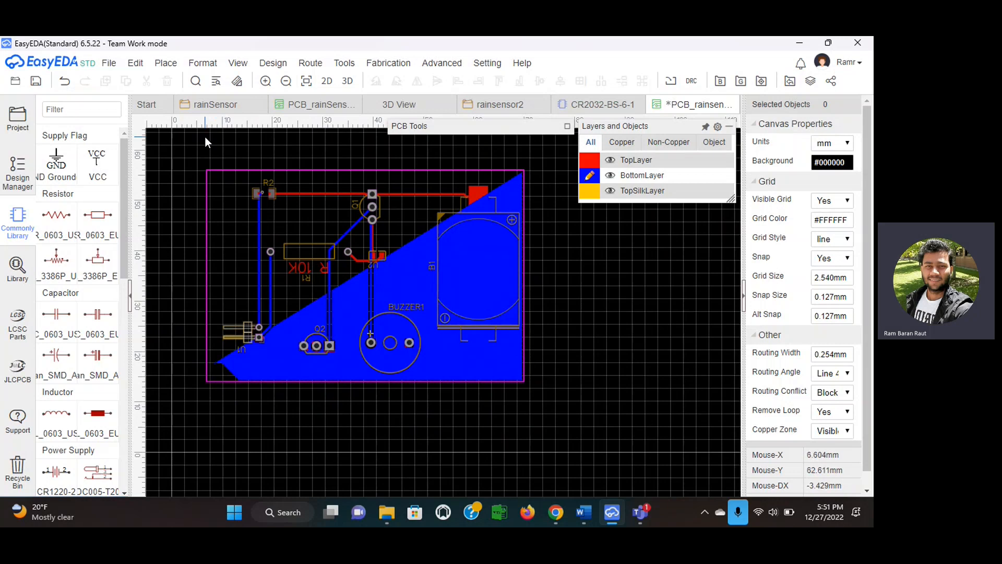
click(64, 82)
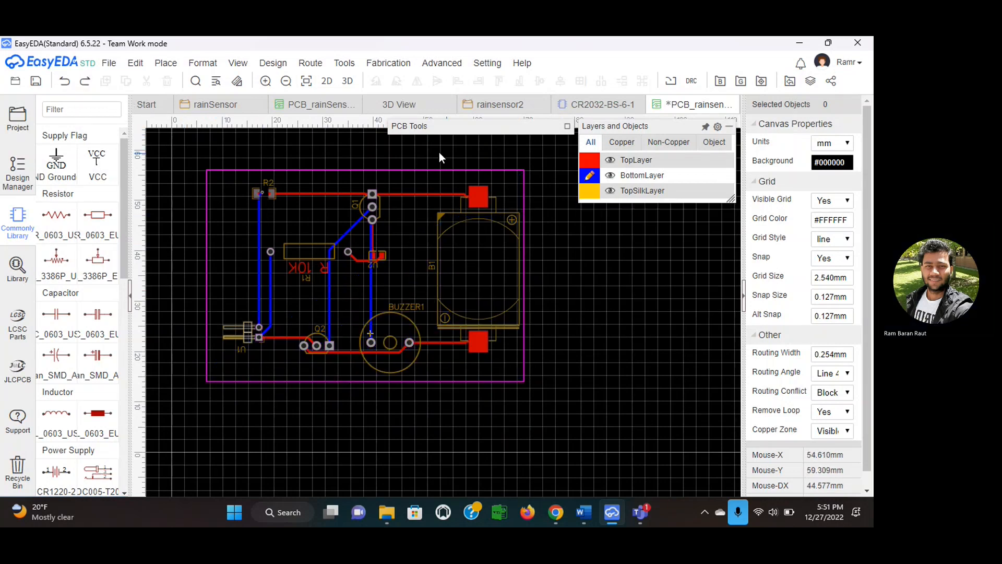
- Try tracing the bottom-layer GND copper area again, ending just outside the board's lower-left corner, and undo it
click(567, 127)
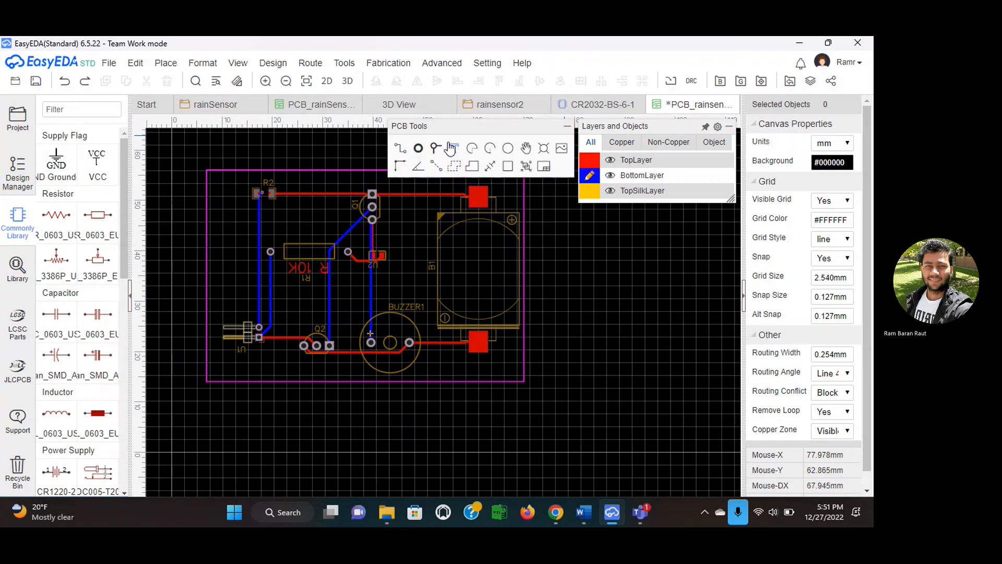
click(462, 168)
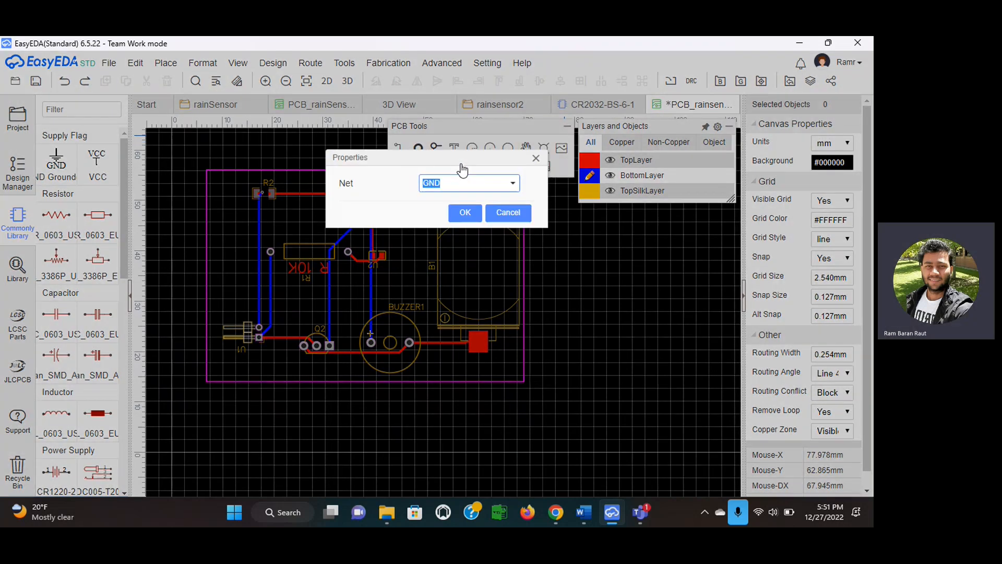
click(462, 212)
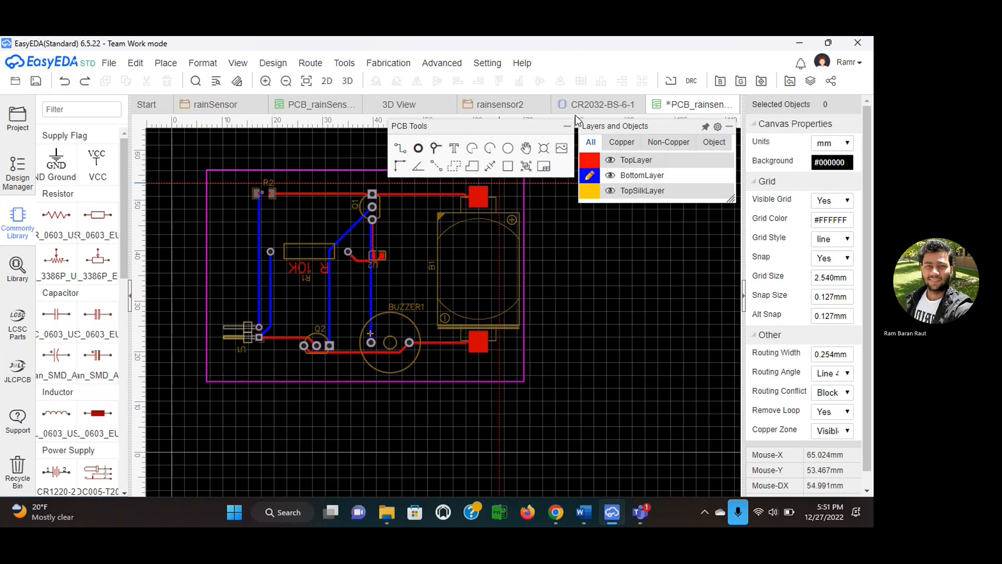
click(567, 126)
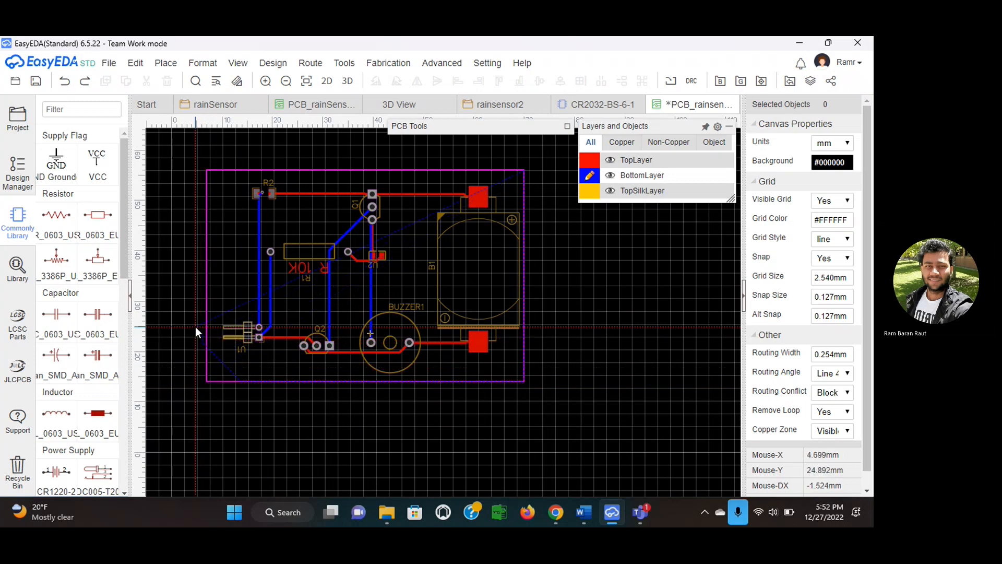
click(193, 369)
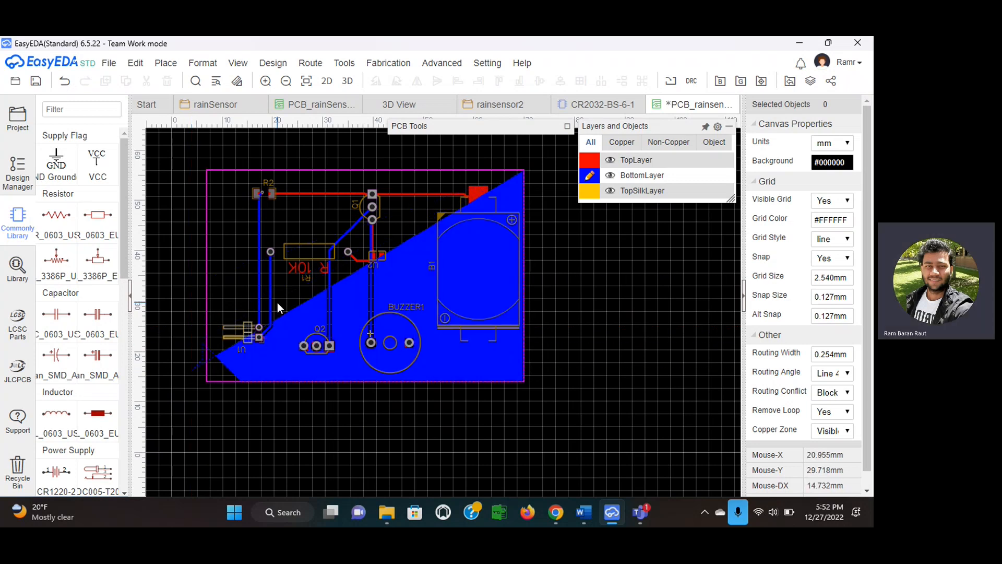
click(65, 82)
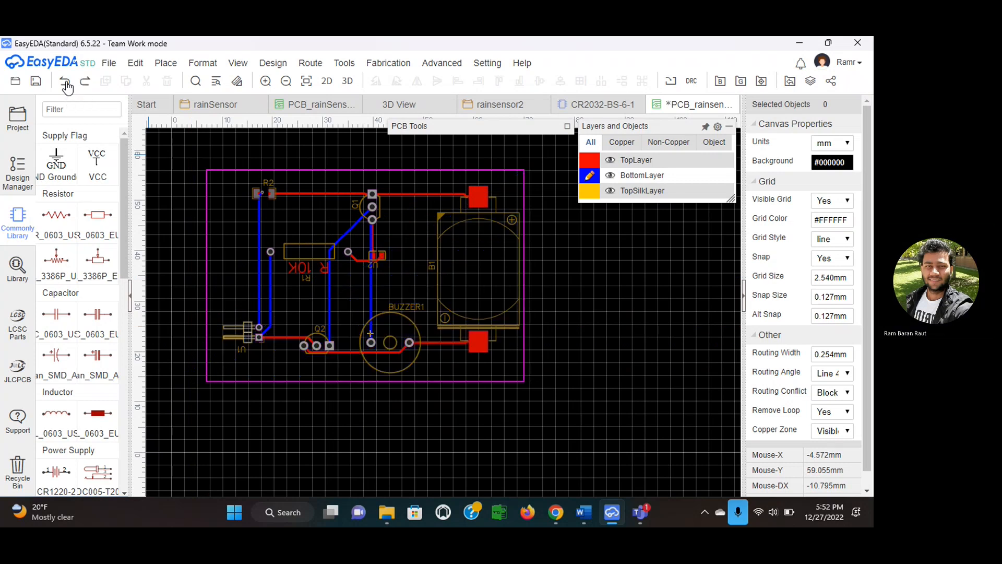
- Try tracing the bottom-layer GND copper area once more, ending exactly on the board's lower-left corner, and undo it
click(567, 127)
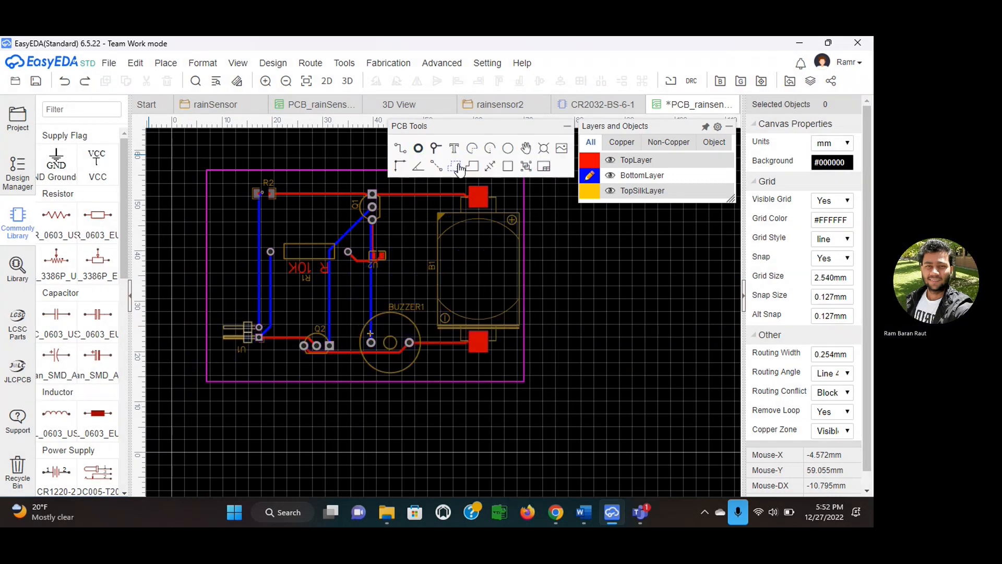
click(459, 167)
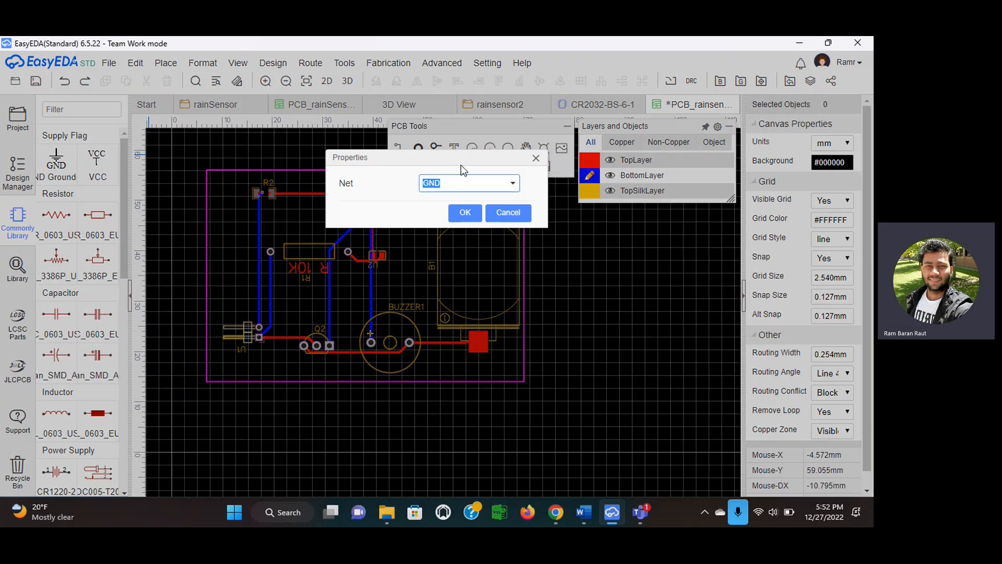
click(475, 212)
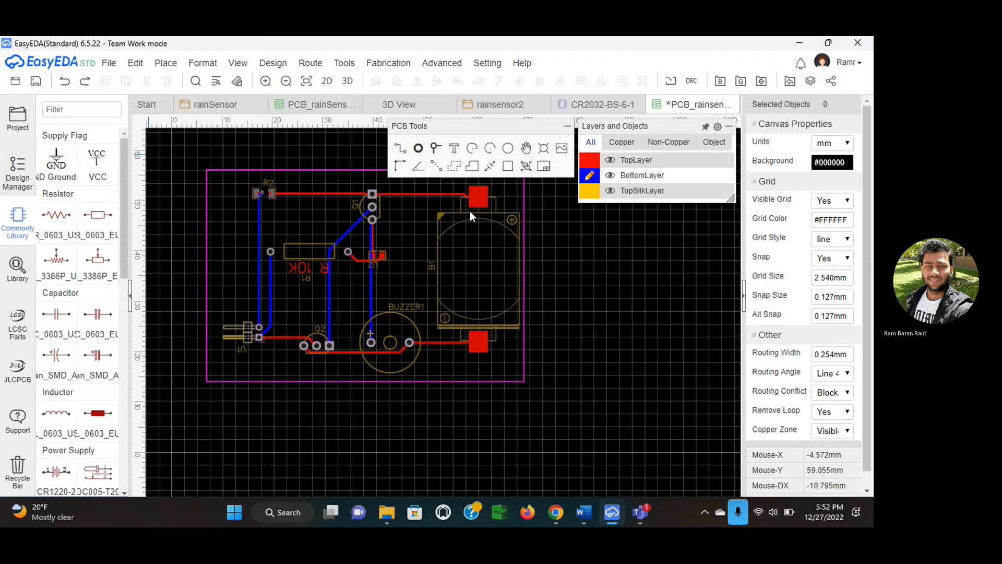
click(568, 127)
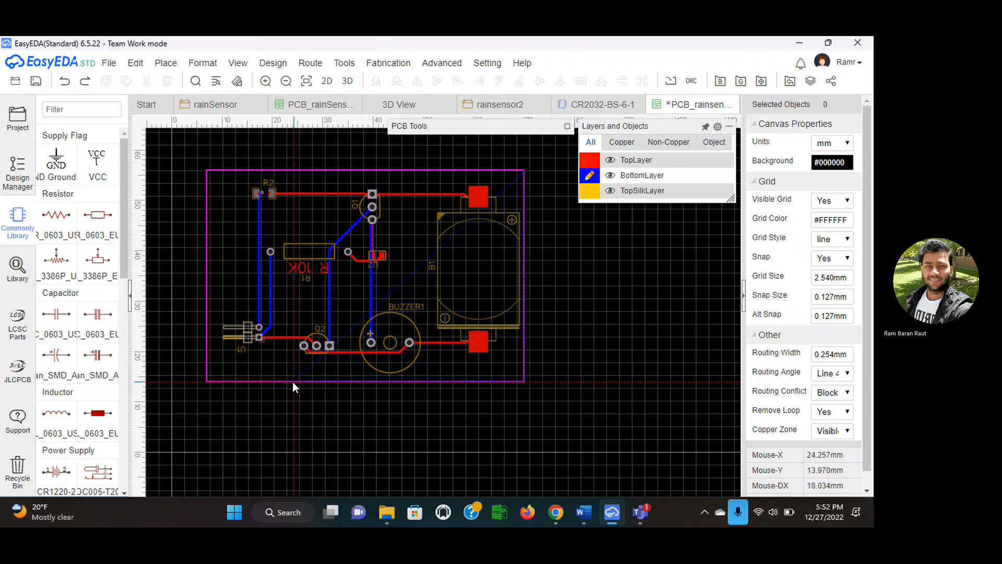
double_click(207, 381)
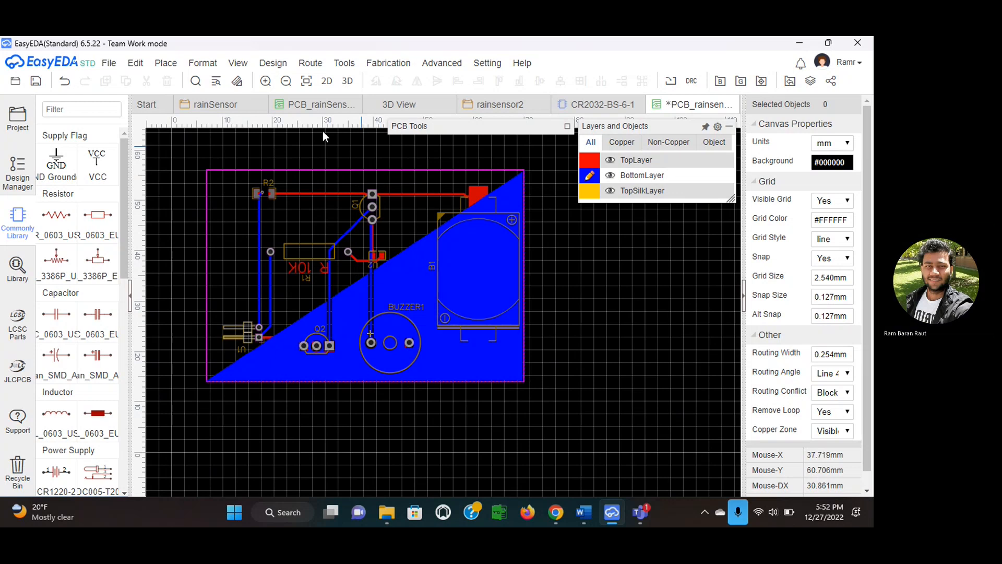
click(64, 81)
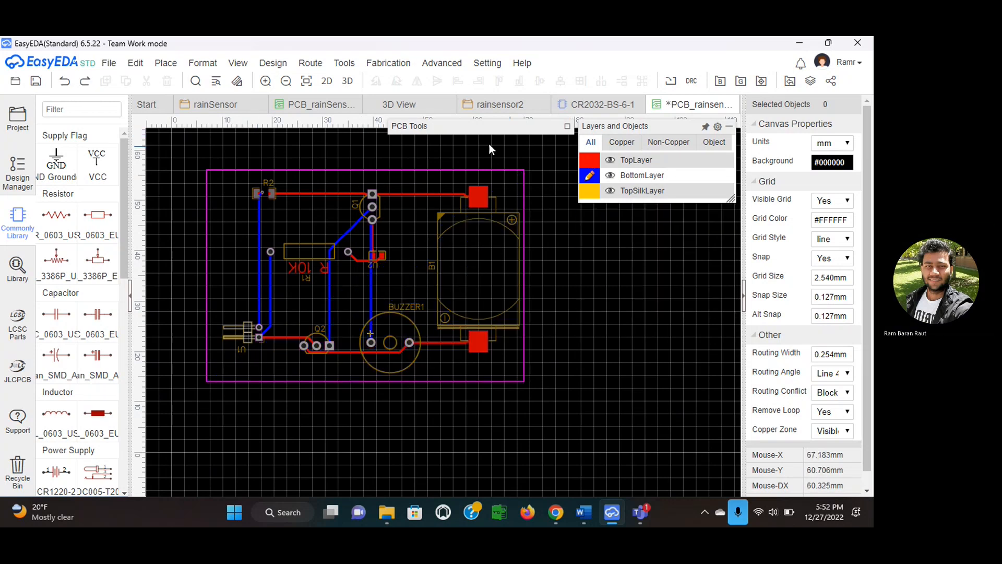
- Try tracing the bottom-layer GND copper area from the board's upper-left corner around the right edge to the lower-right corner, and undo it
click(568, 128)
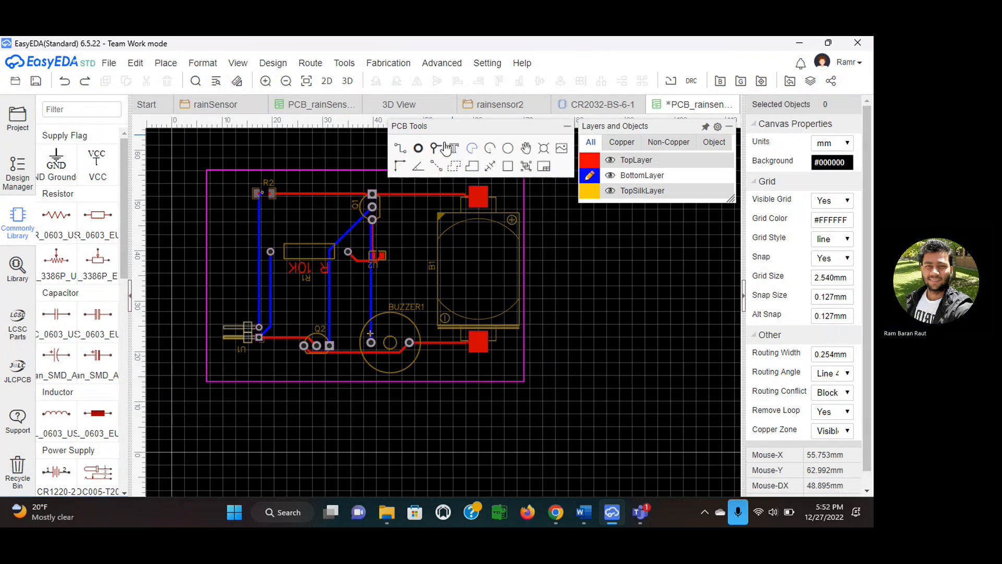
click(460, 168)
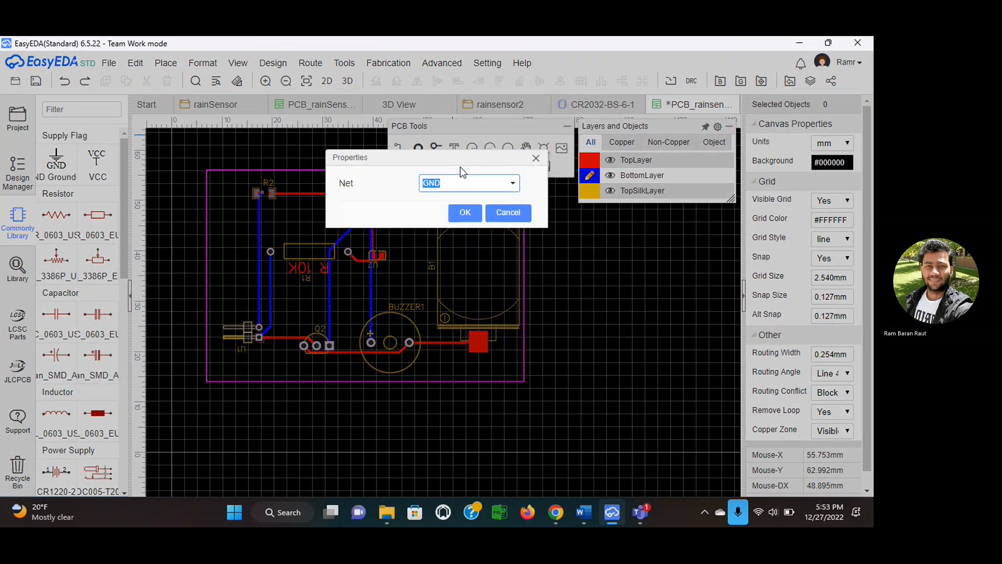
click(464, 214)
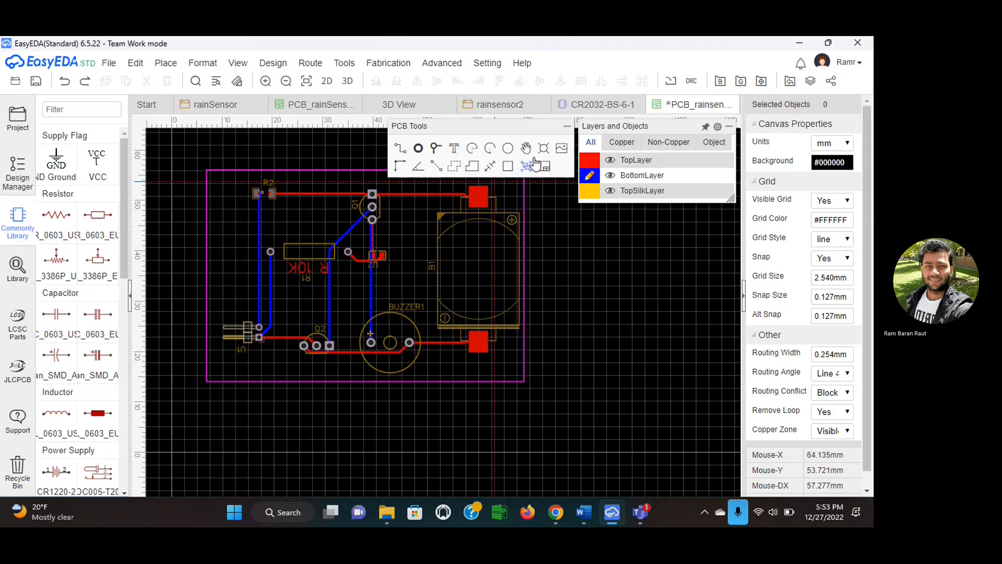
click(568, 127)
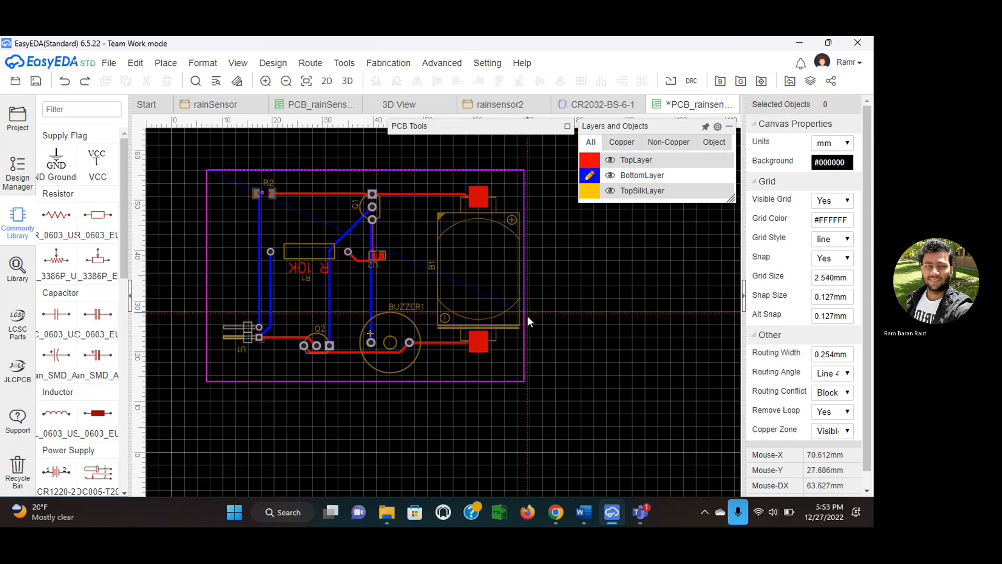
click(526, 381)
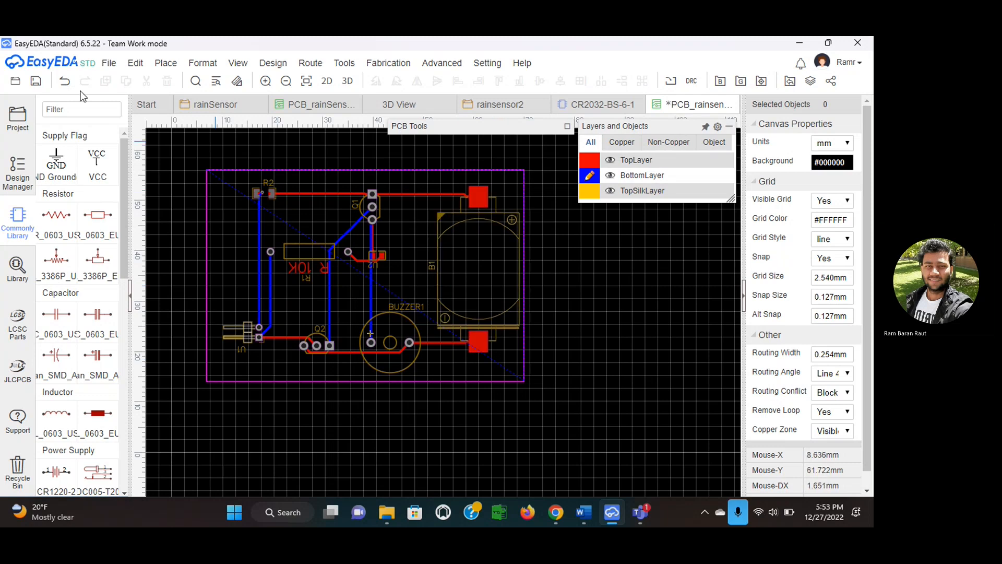
click(61, 81)
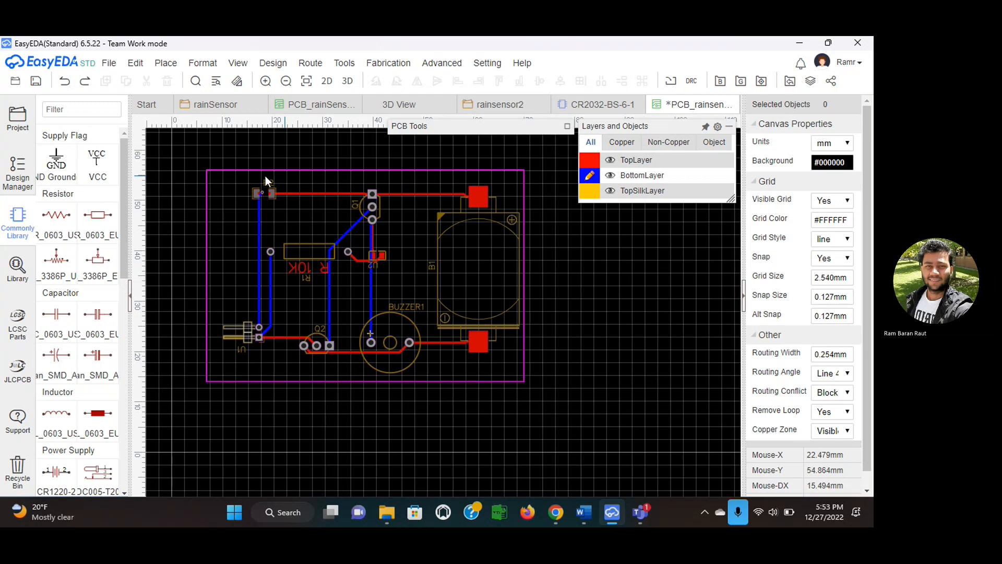
click(206, 171)
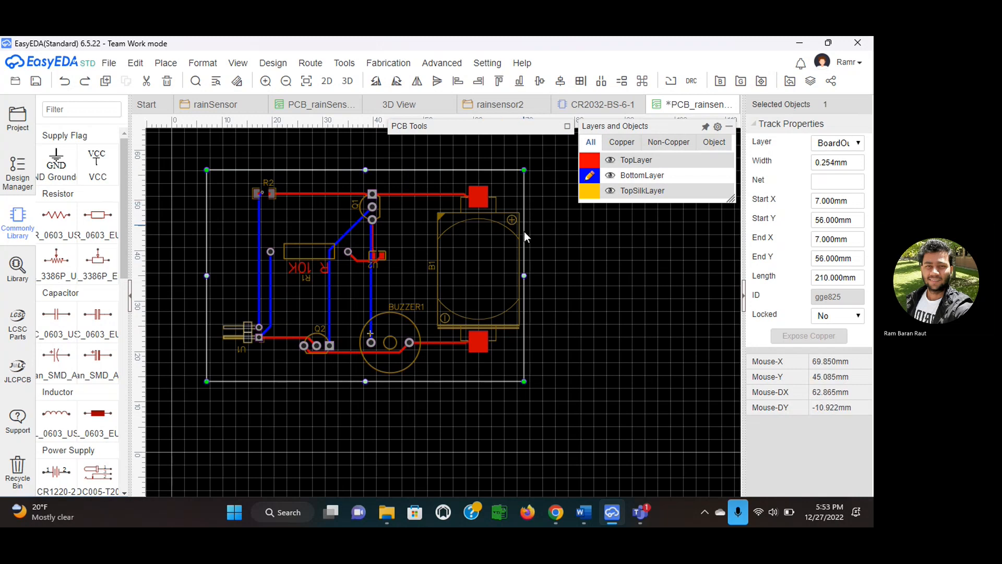
click(568, 232)
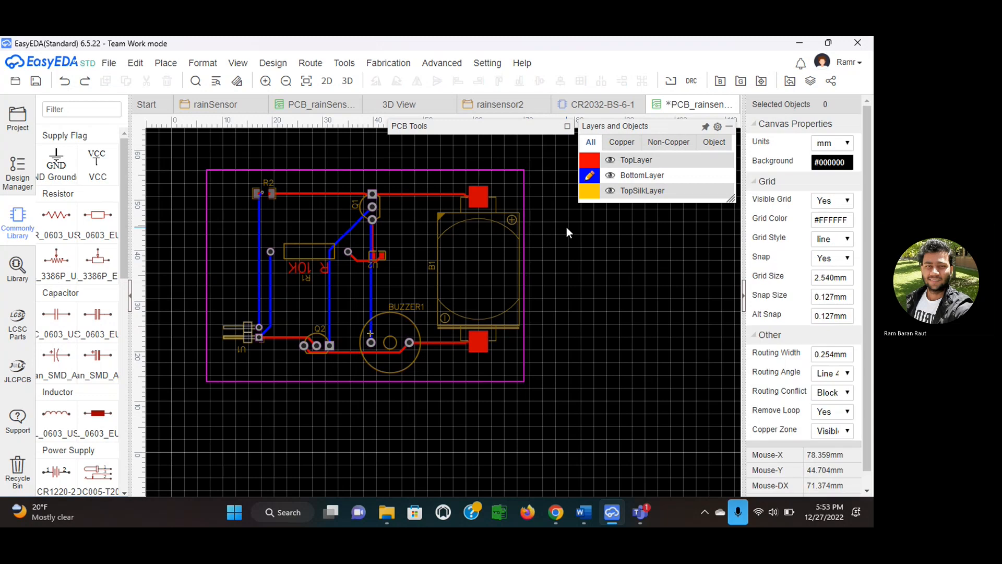
click(567, 126)
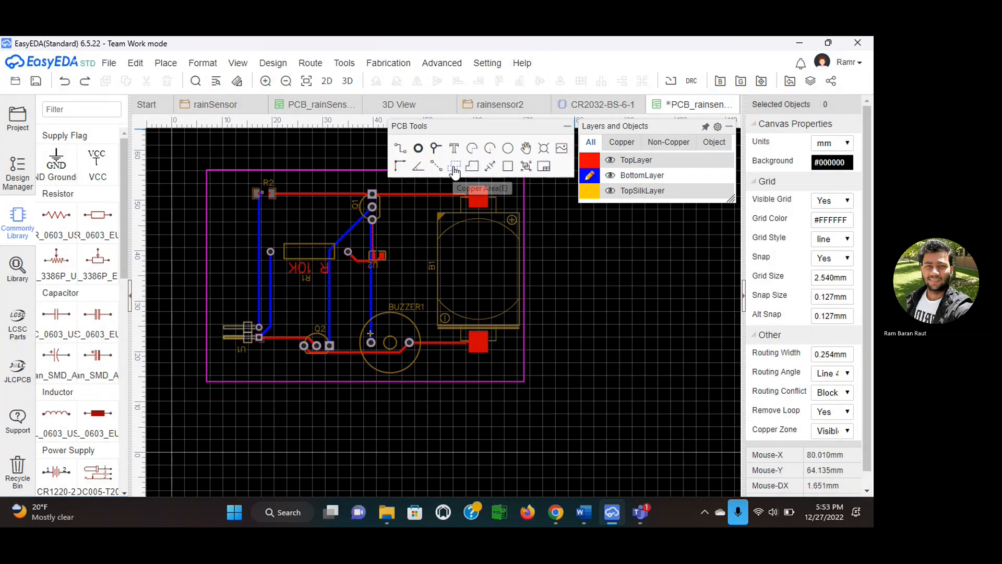
click(453, 166)
click(464, 213)
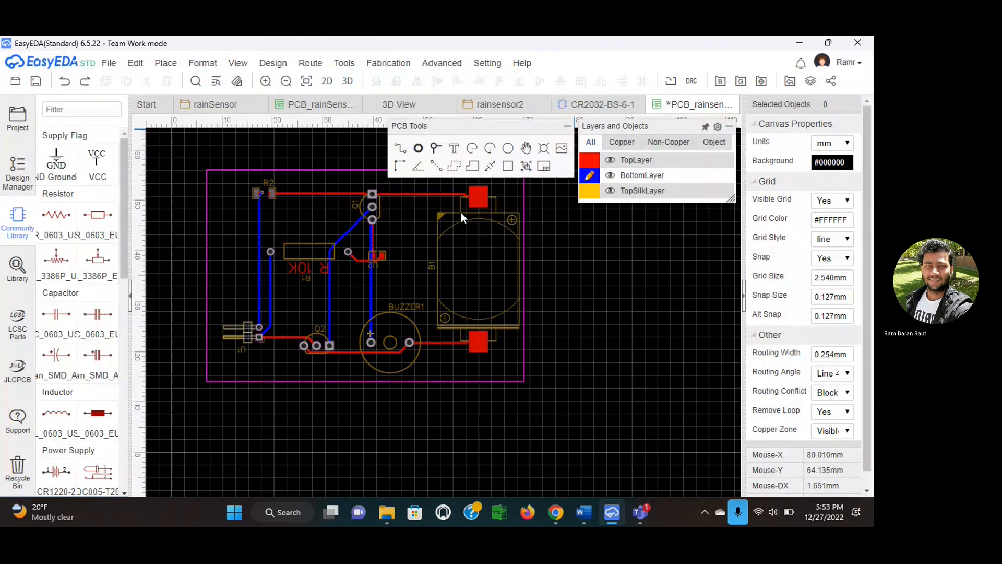
click(568, 126)
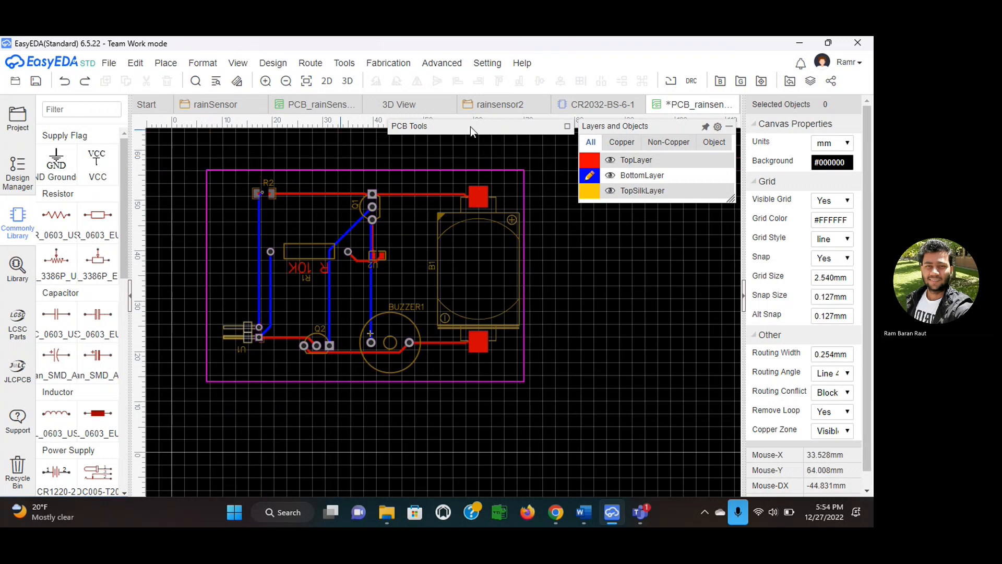
click(569, 127)
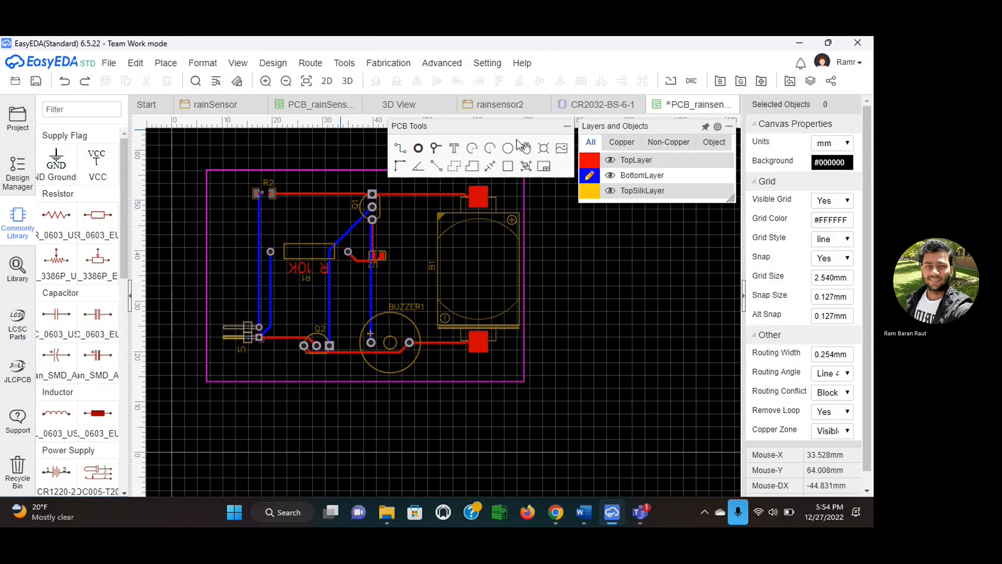
click(454, 167)
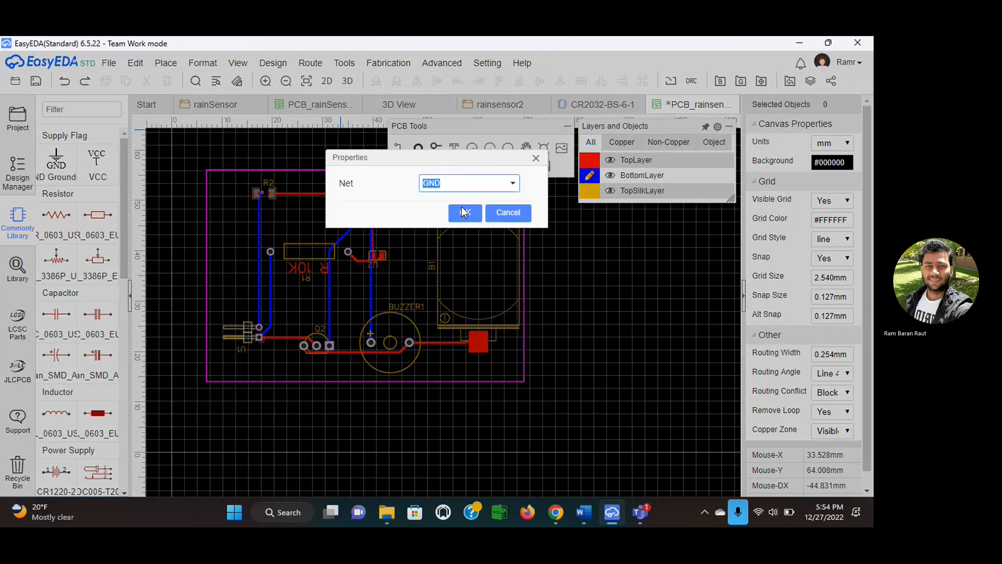
click(463, 214)
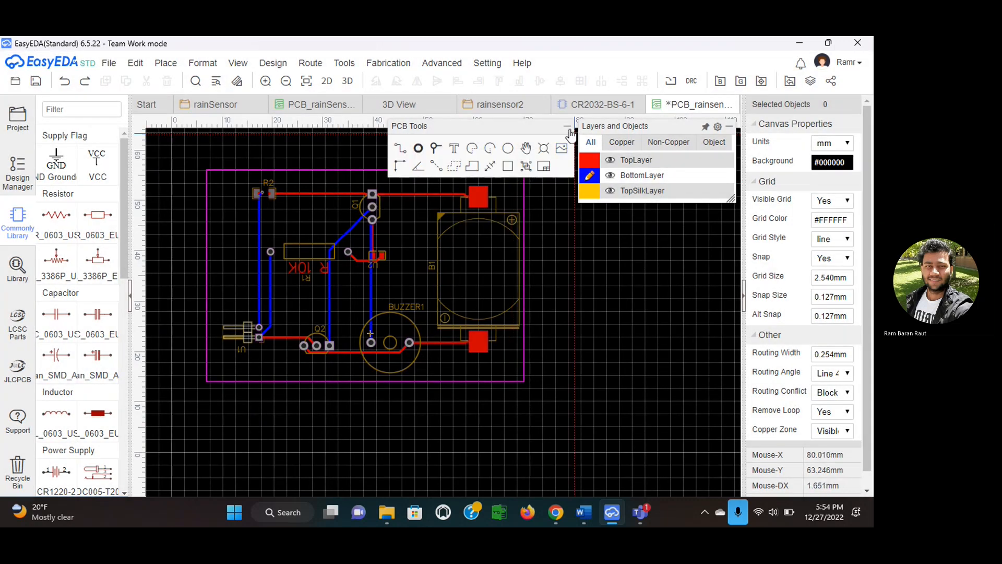
click(568, 129)
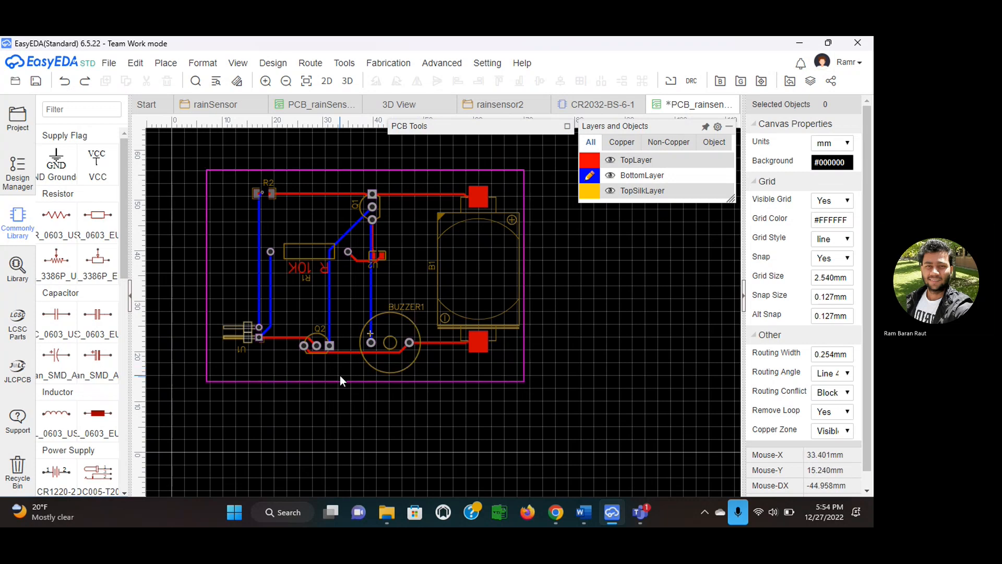
click(207, 381)
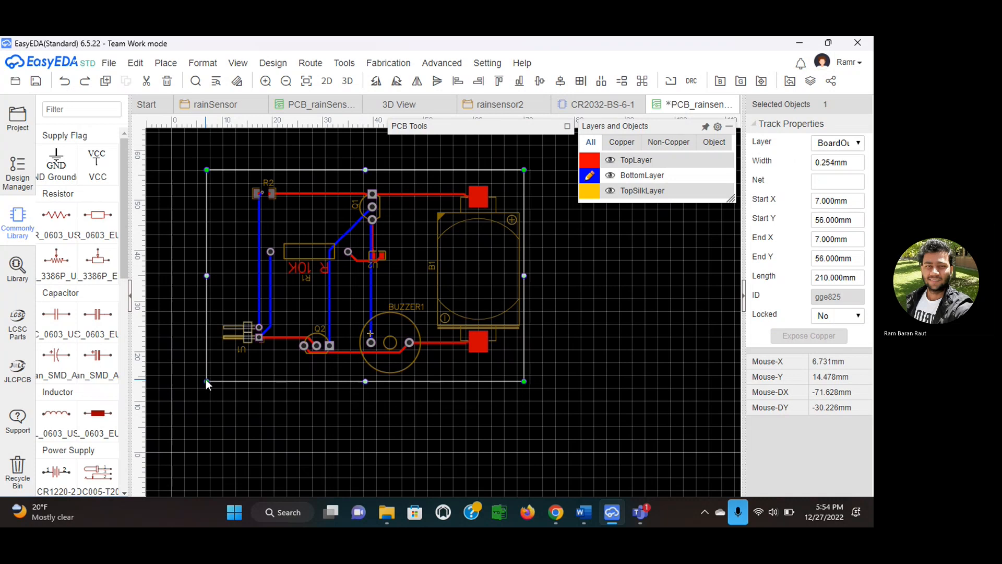
right_click(206, 381)
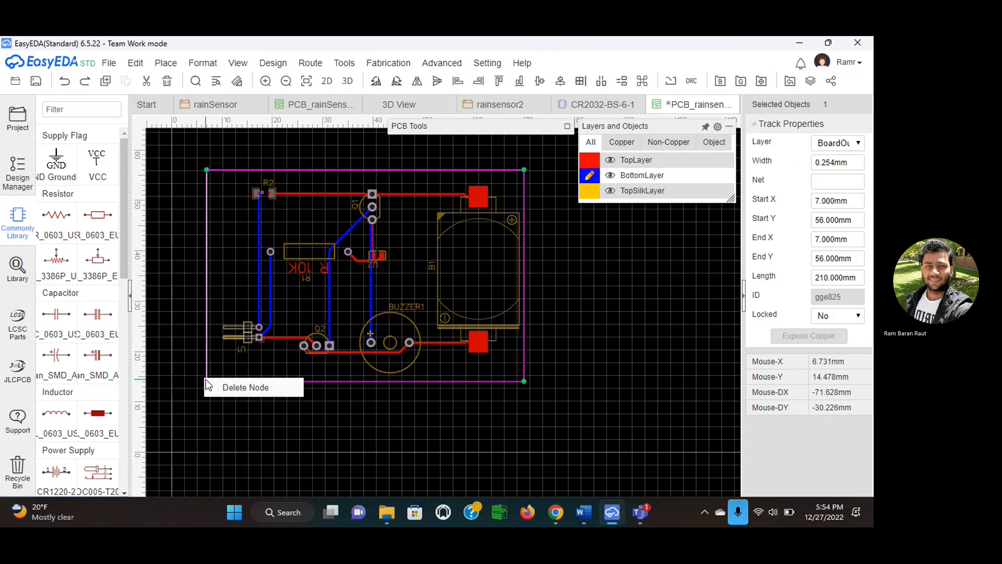
click(230, 362)
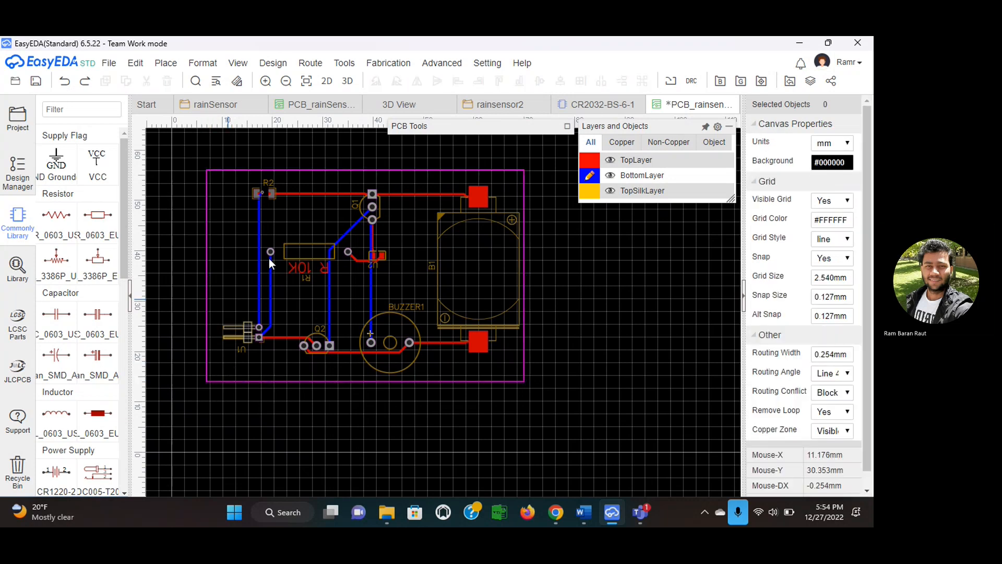
- Try tracing the GND copper area along the board's upper edge and down its right edge to the lower-right corner
click(567, 127)
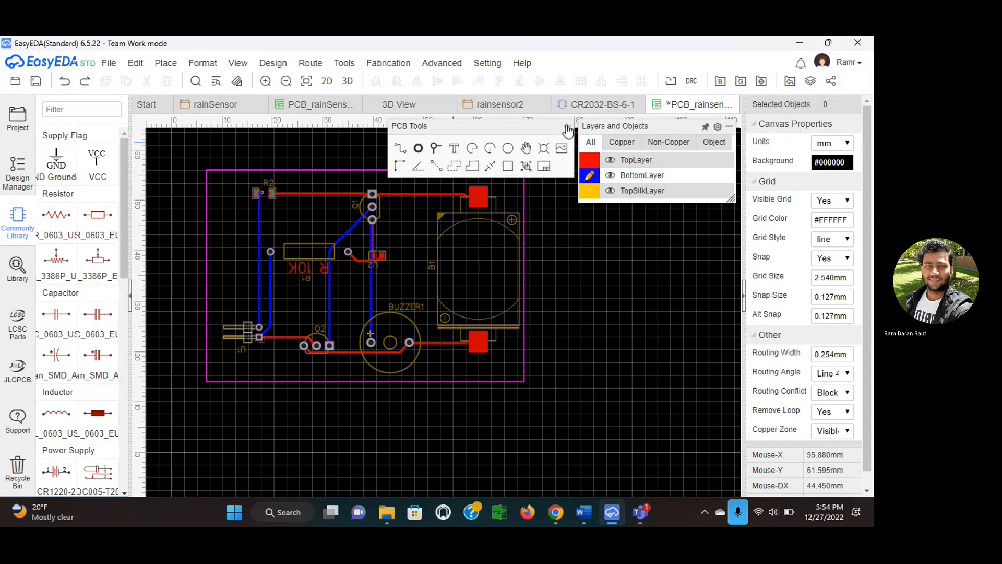
click(456, 168)
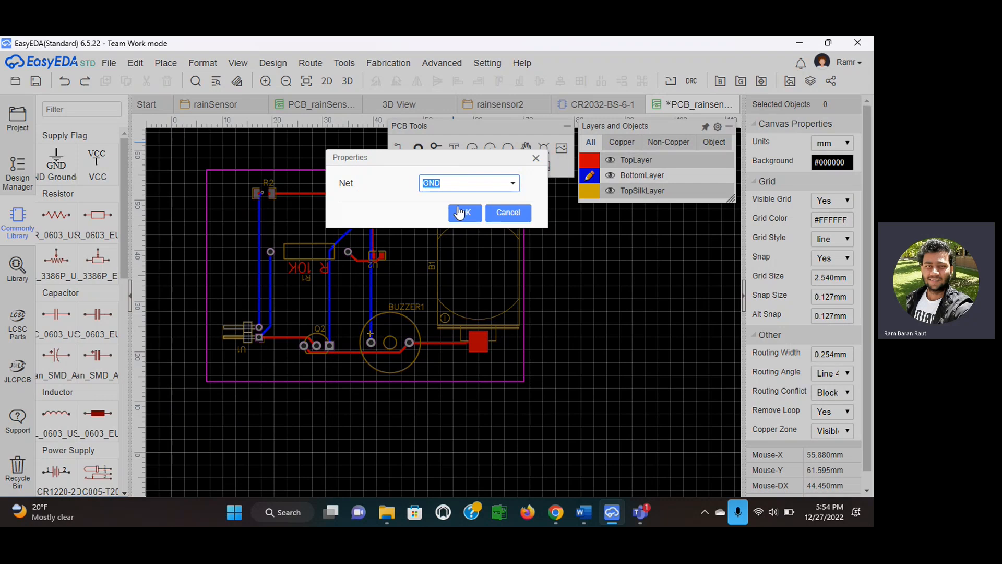
click(460, 214)
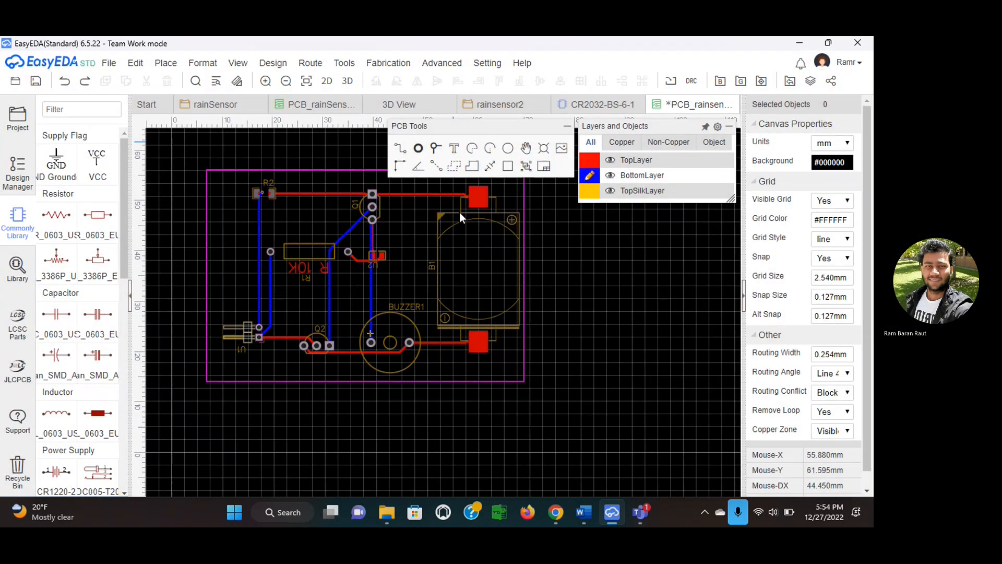
click(568, 128)
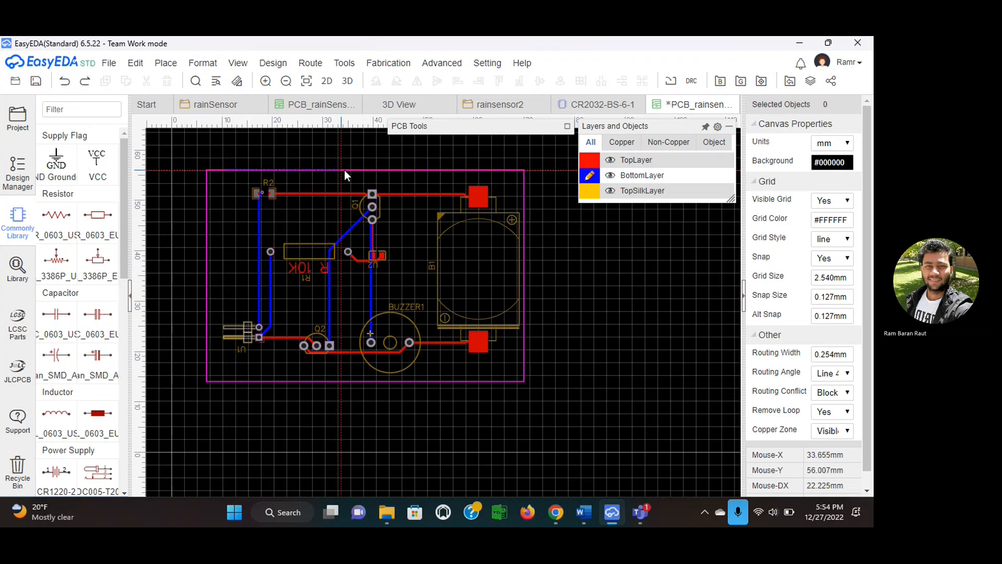
click(524, 171)
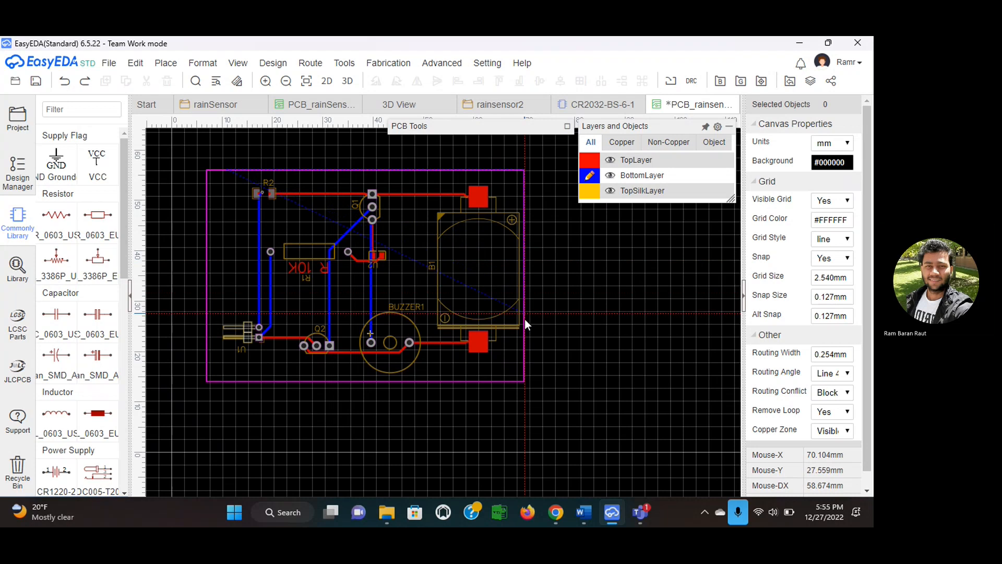
right_click(524, 381)
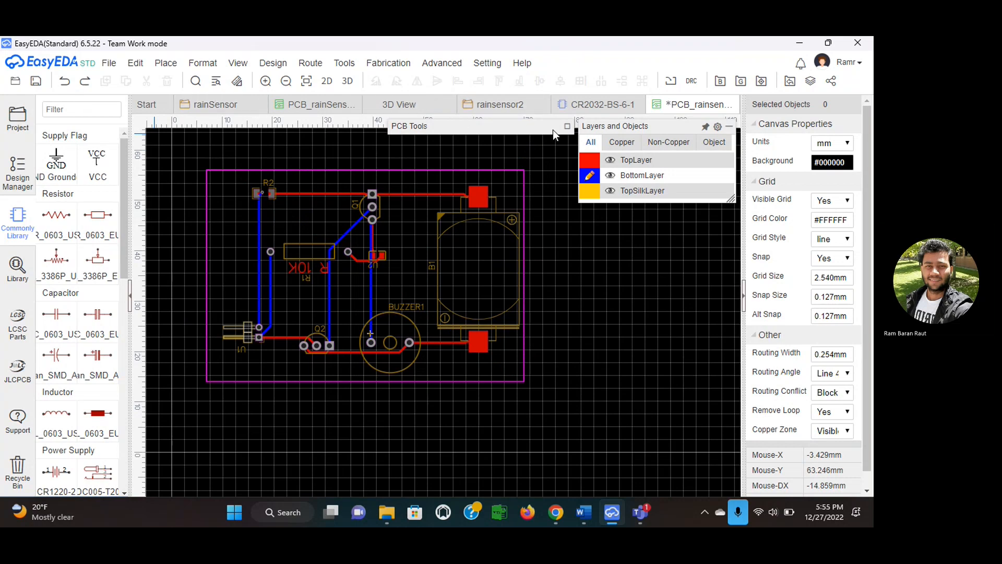
- Try tracing the GND copper area from the board's upper-left part to its lower-left corner, and undo it
click(567, 127)
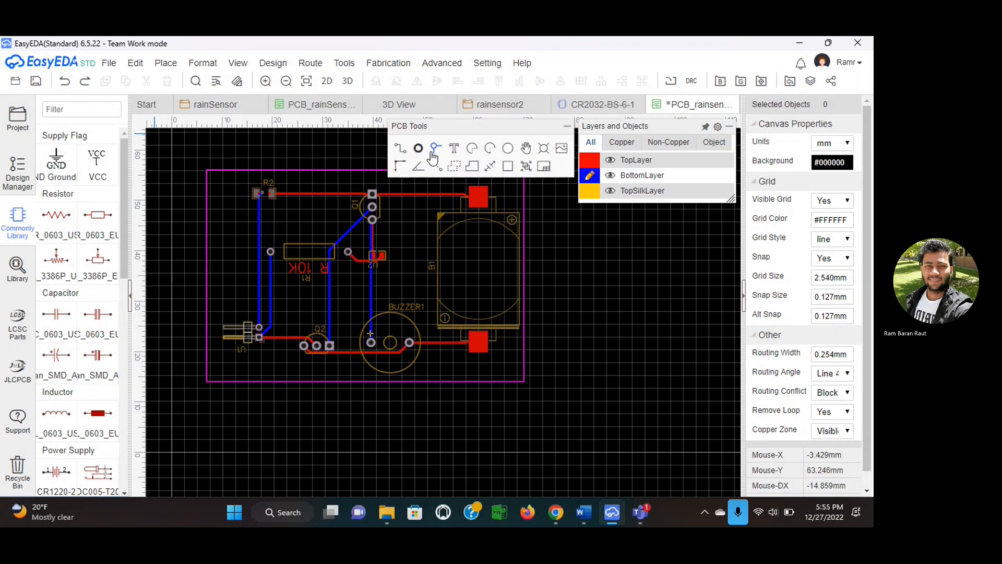
click(455, 167)
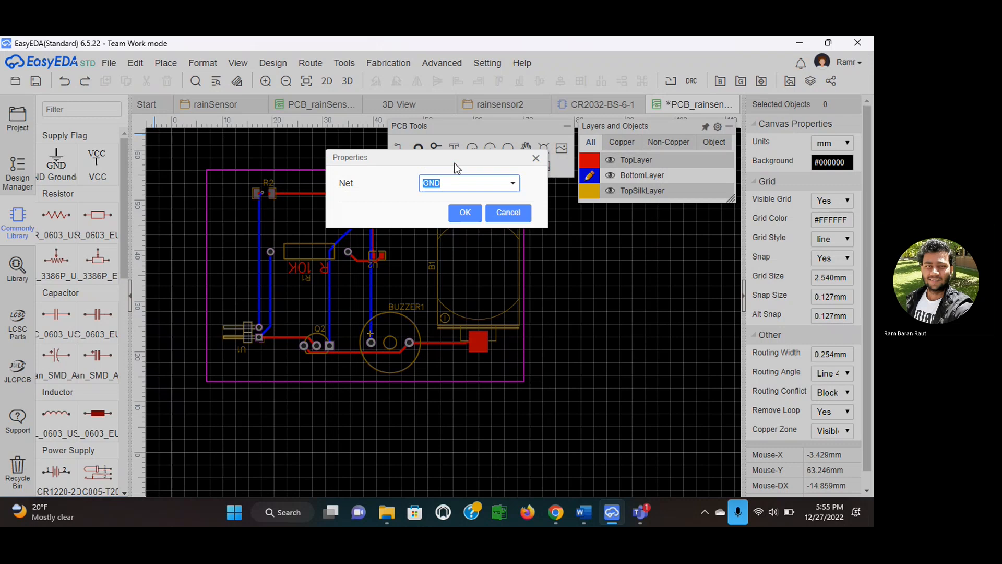
click(474, 214)
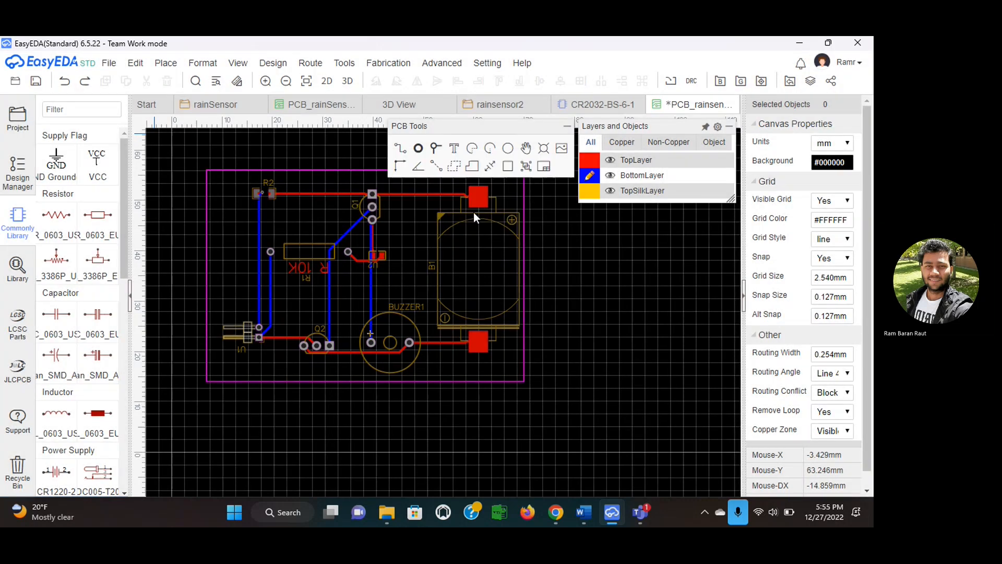
click(568, 128)
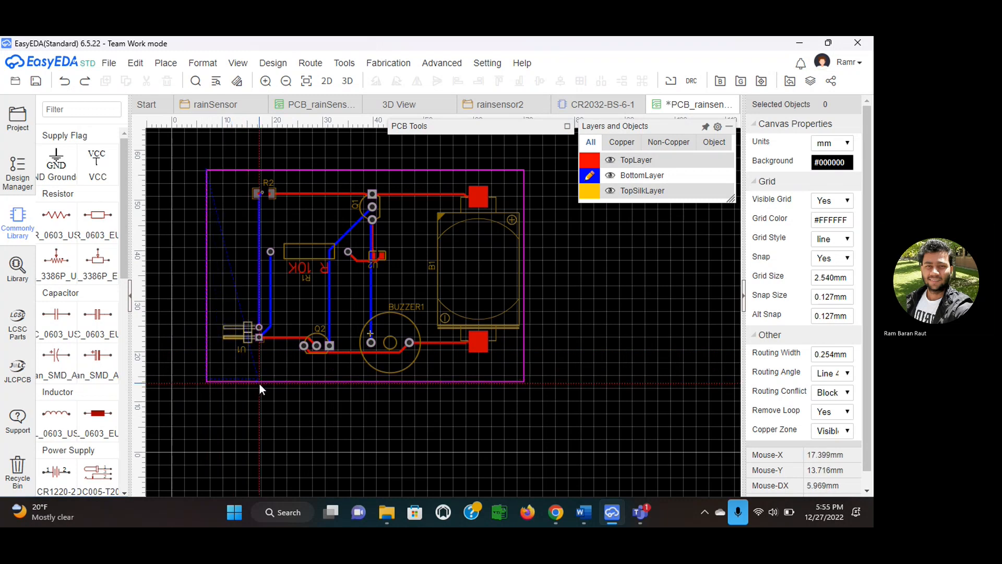
click(206, 381)
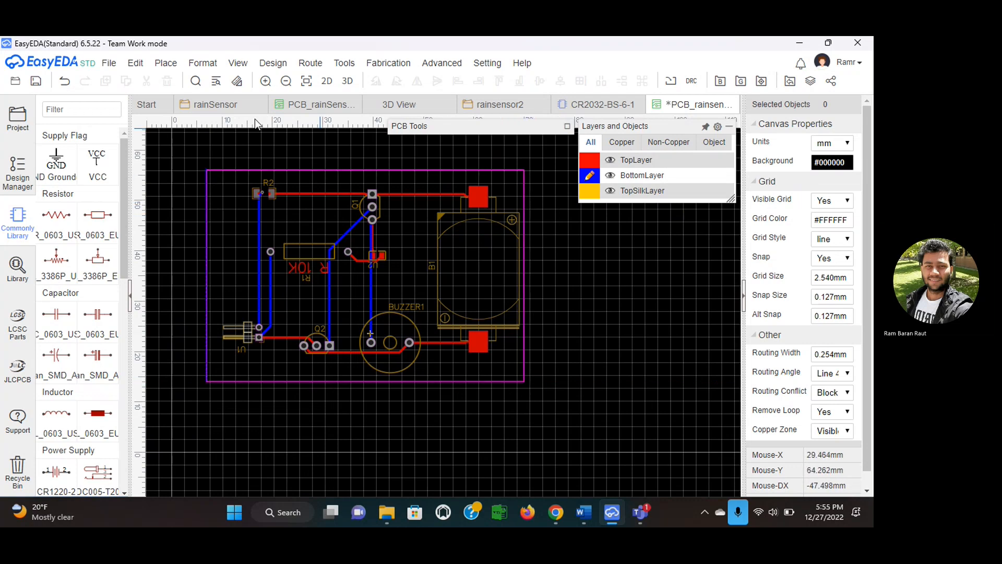
click(64, 80)
- Auto-route the board again using the Cloud router server on both TopLayer and BottomLayer
click(282, 65)
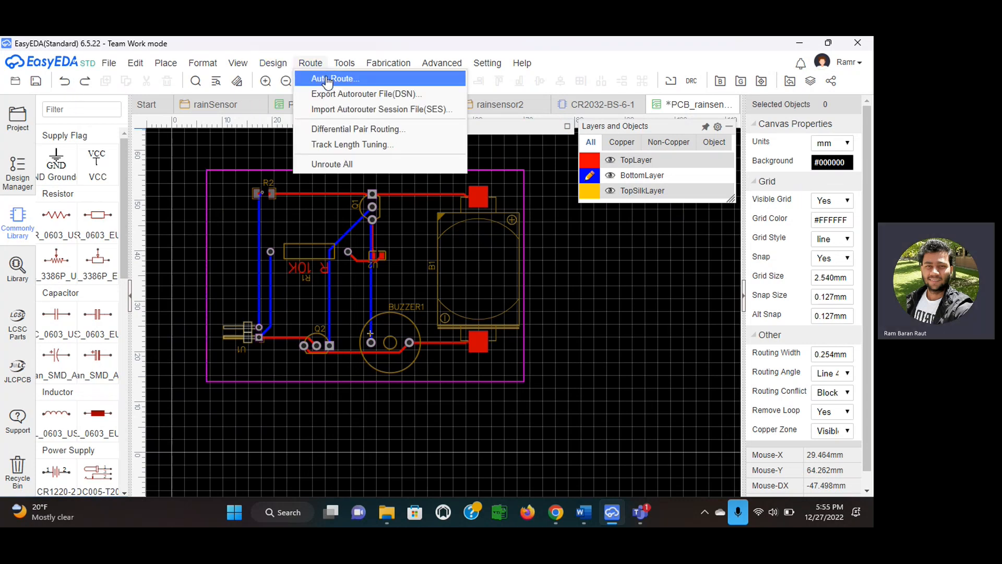
click(326, 76)
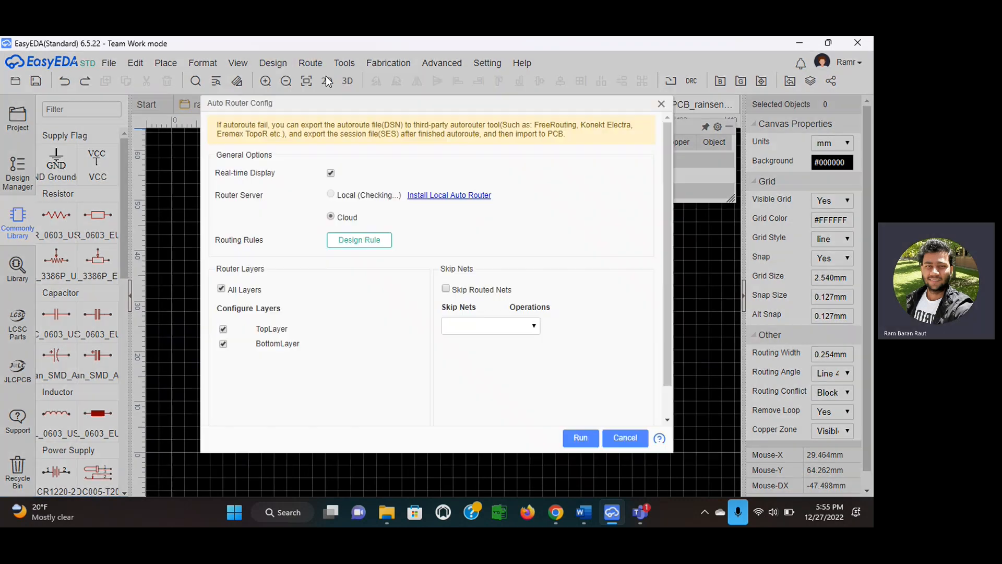
click(578, 438)
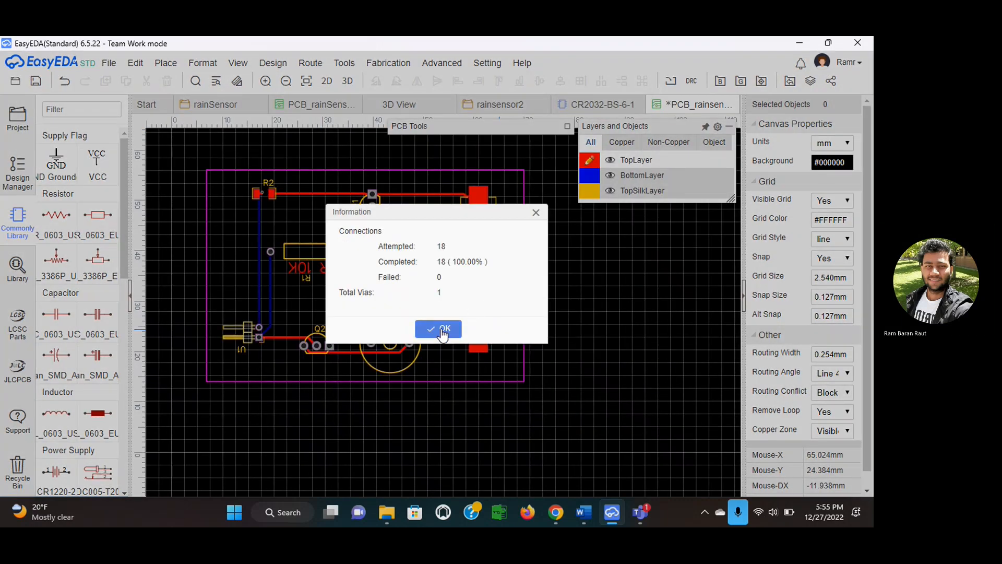
click(442, 331)
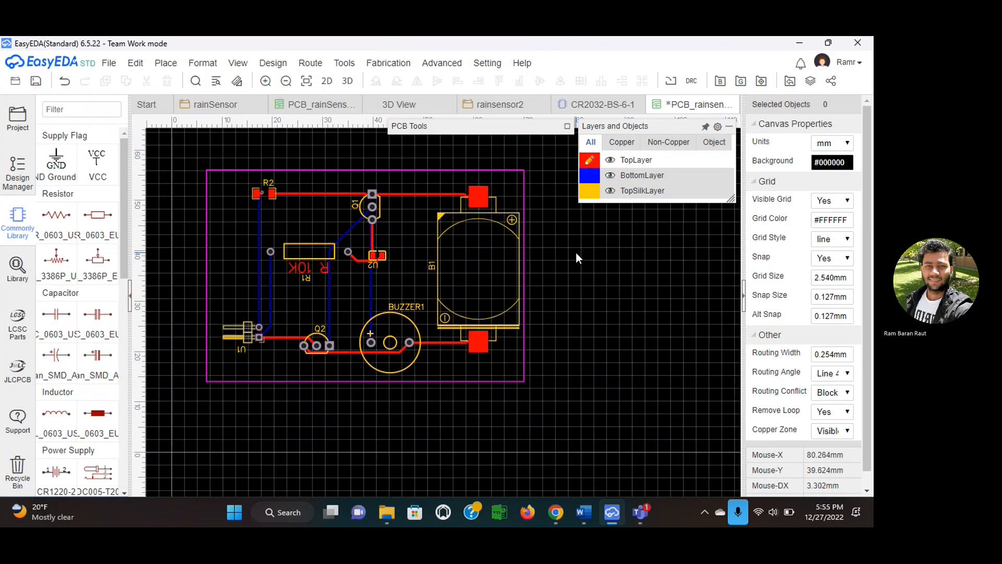
- Make BottomLayer the active layer and try tracing a copper area on the GND net
click(589, 180)
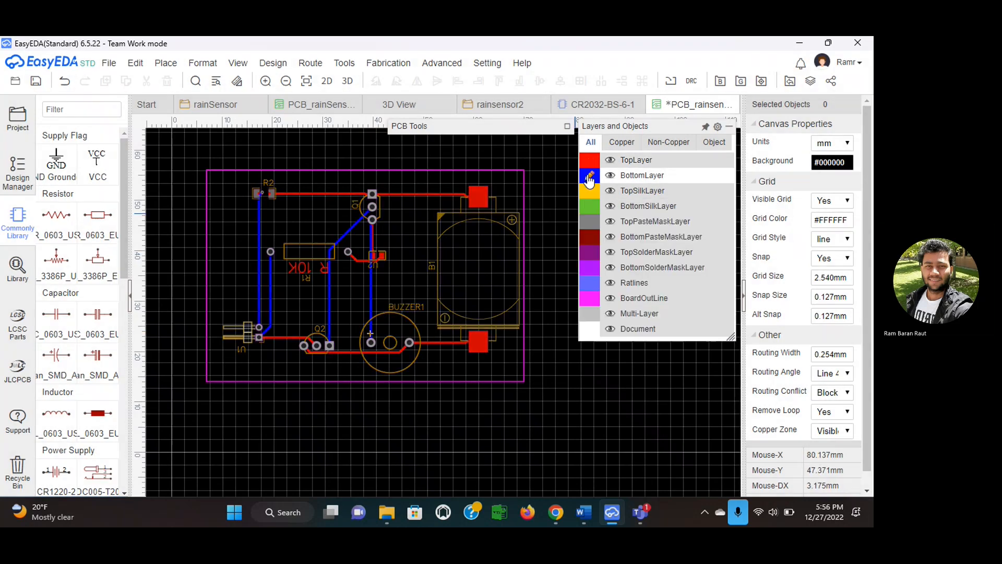
click(568, 127)
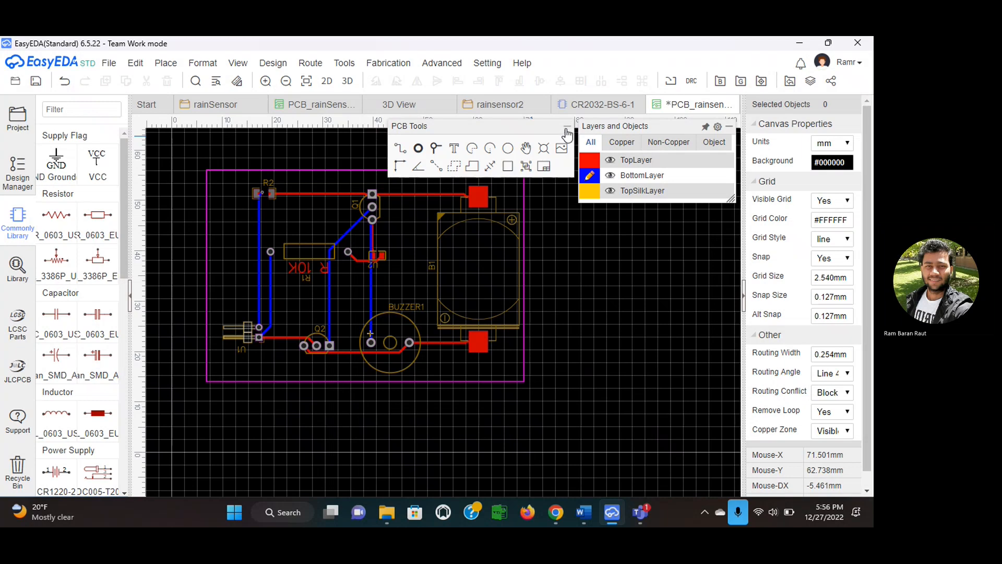
click(453, 165)
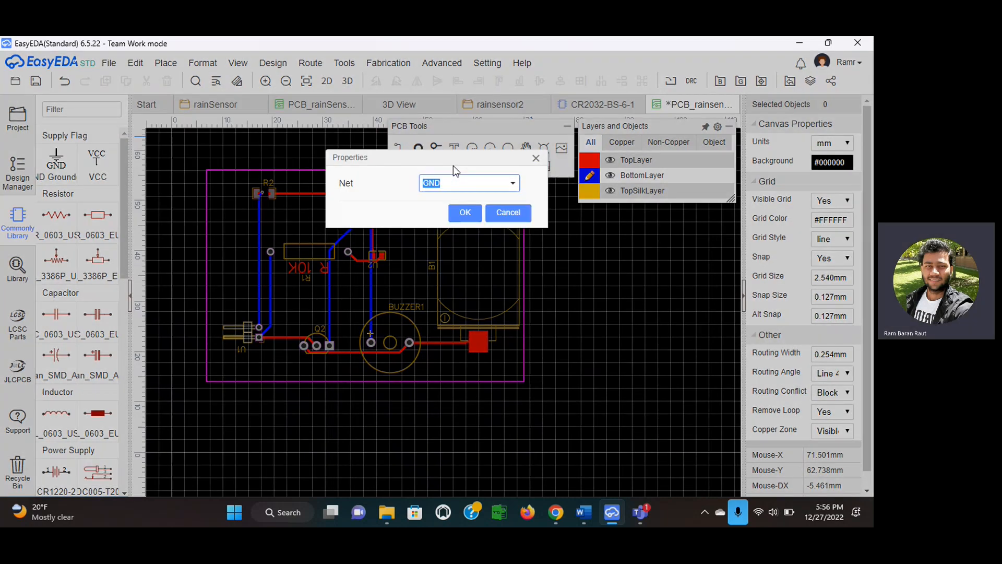
click(466, 212)
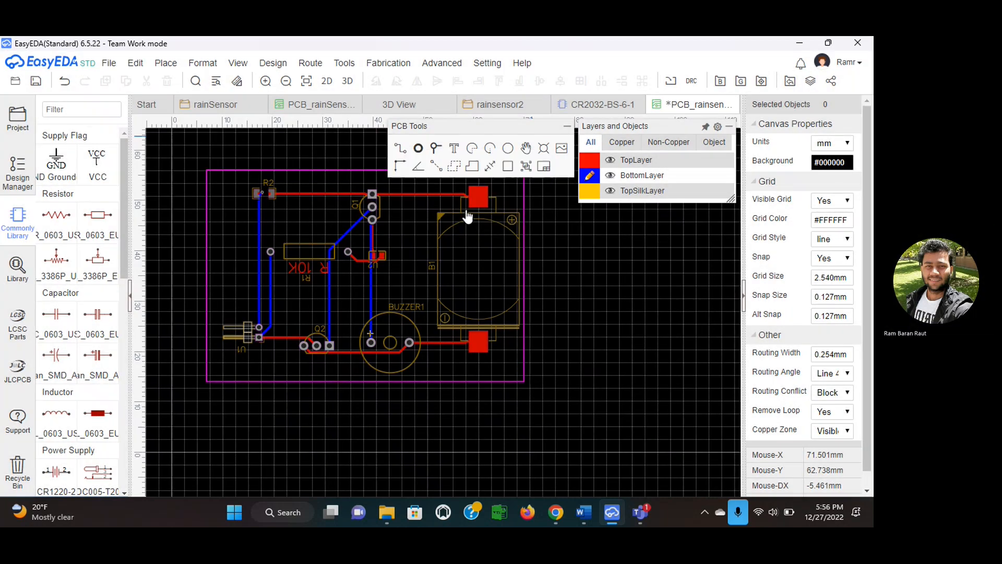
click(568, 127)
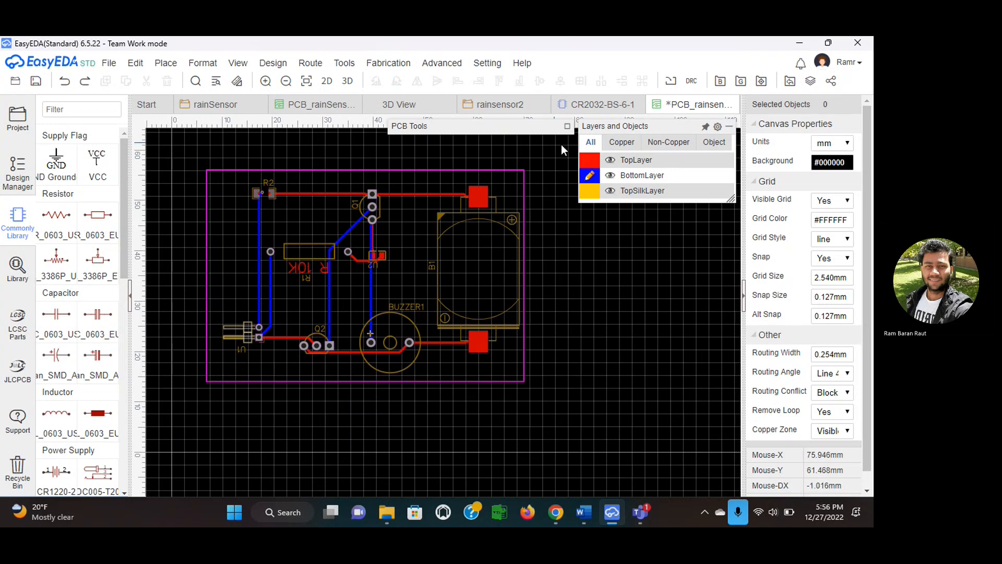
click(568, 127)
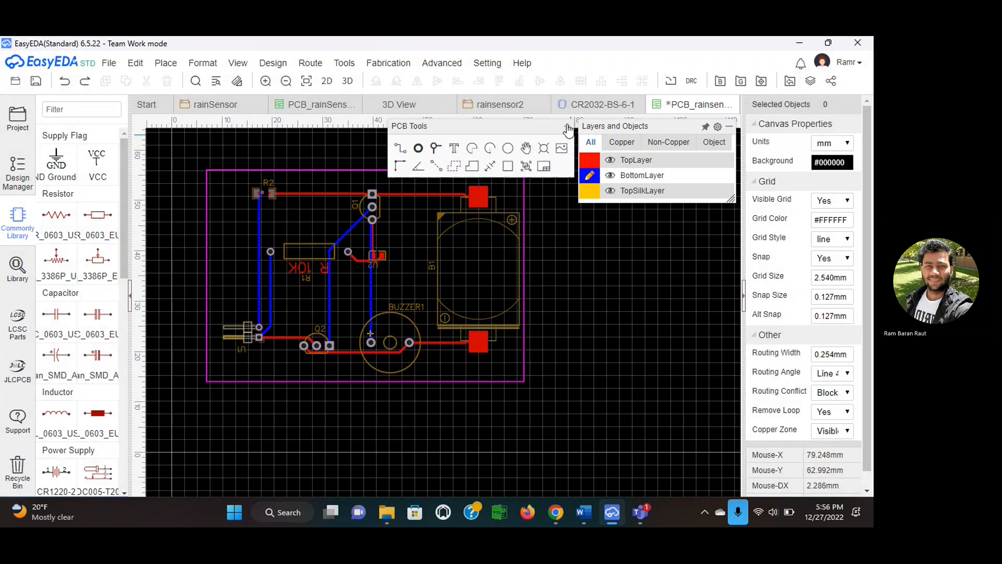
click(456, 167)
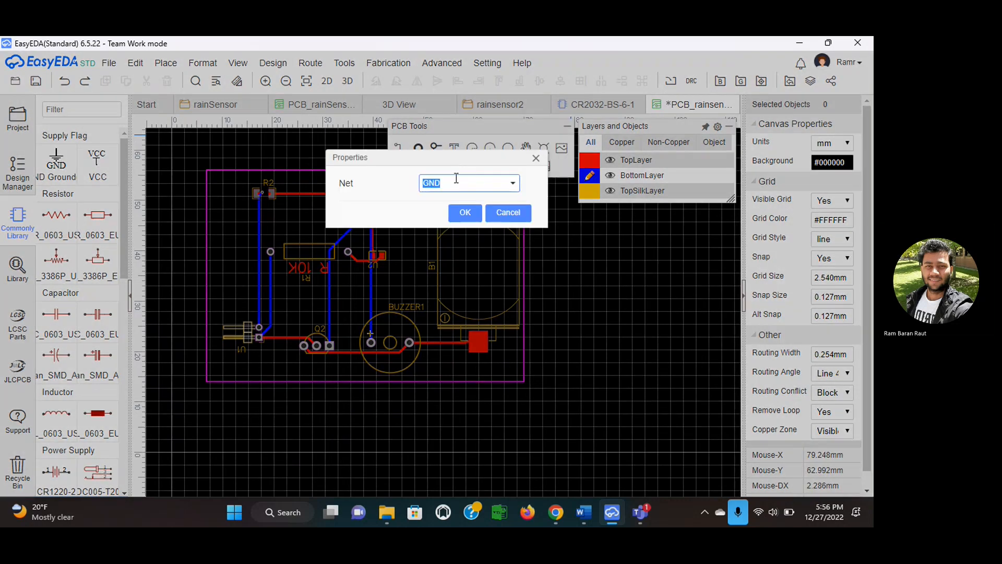
click(459, 212)
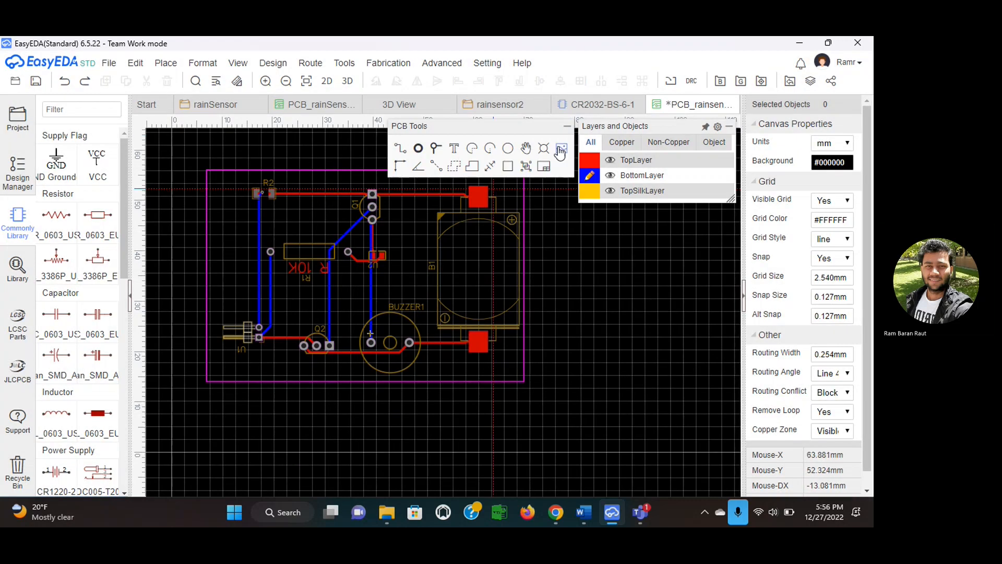
click(567, 127)
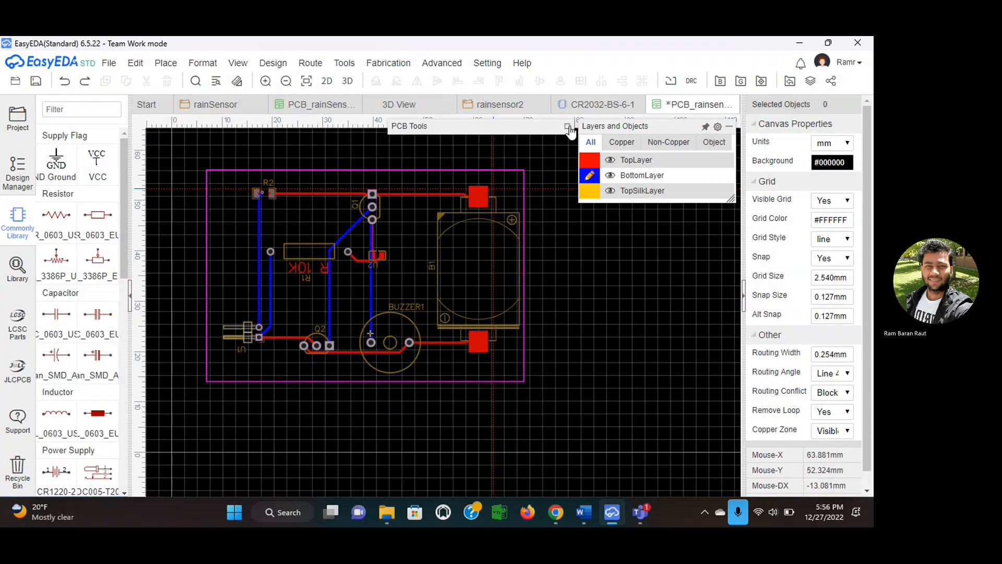
click(207, 169)
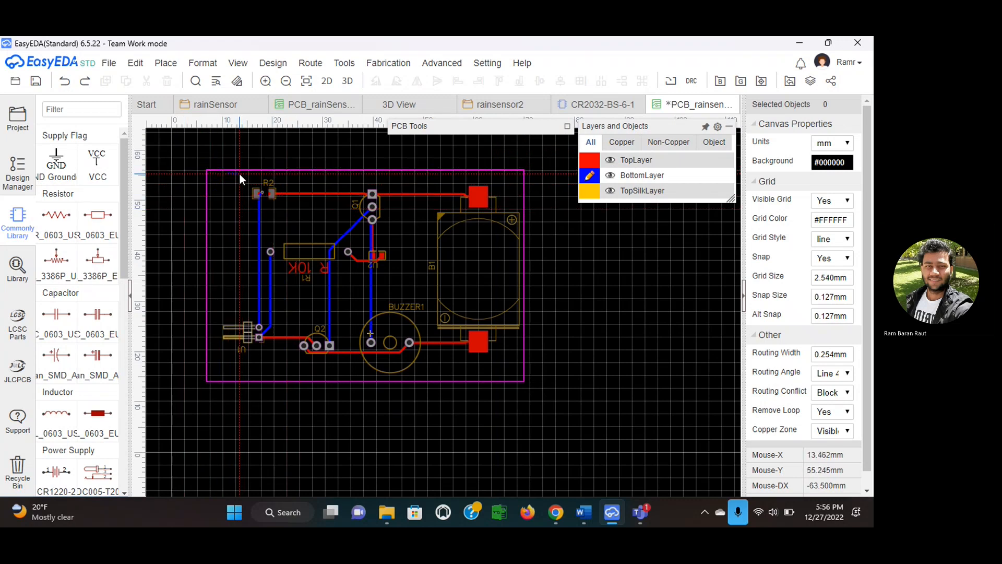
- Try tracing the bottom-layer GND copper area around the board's upper, right and lower edges, and undo it
click(568, 127)
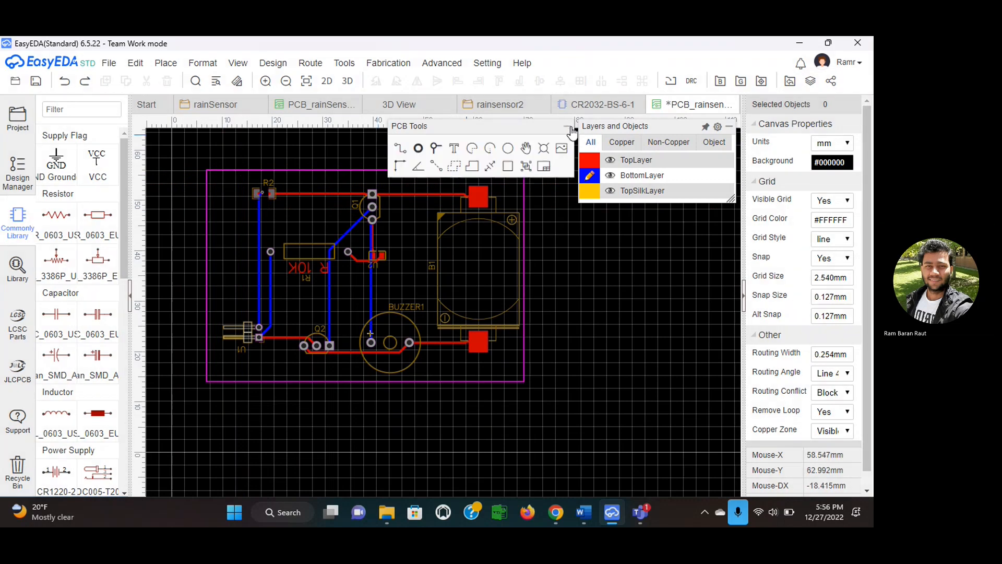
click(456, 168)
text(GND)
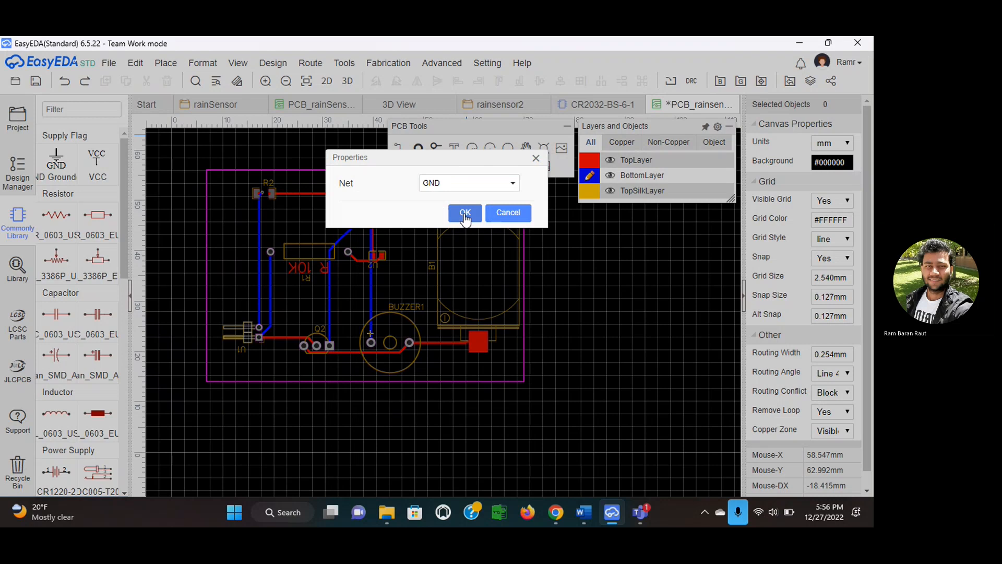
click(465, 214)
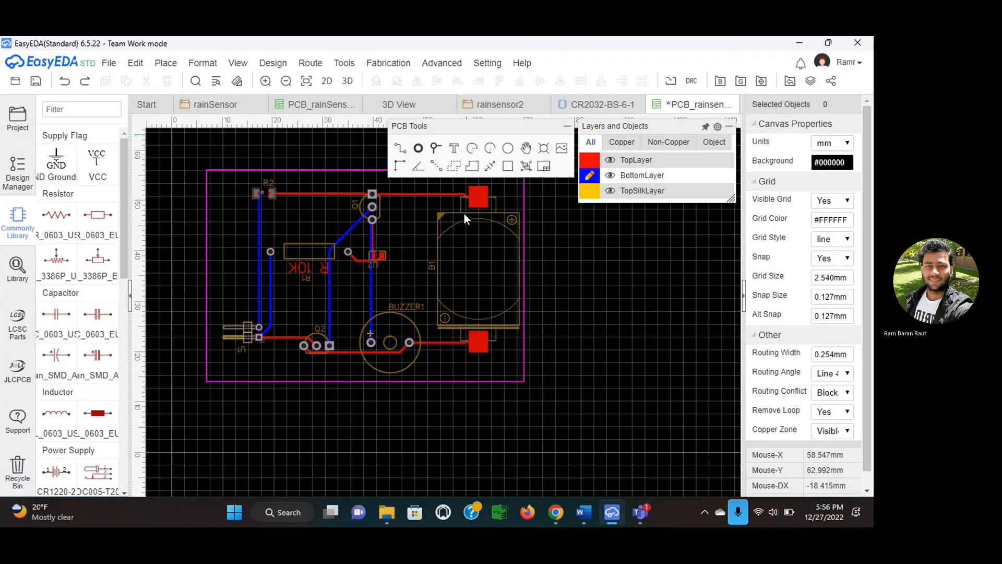
click(567, 126)
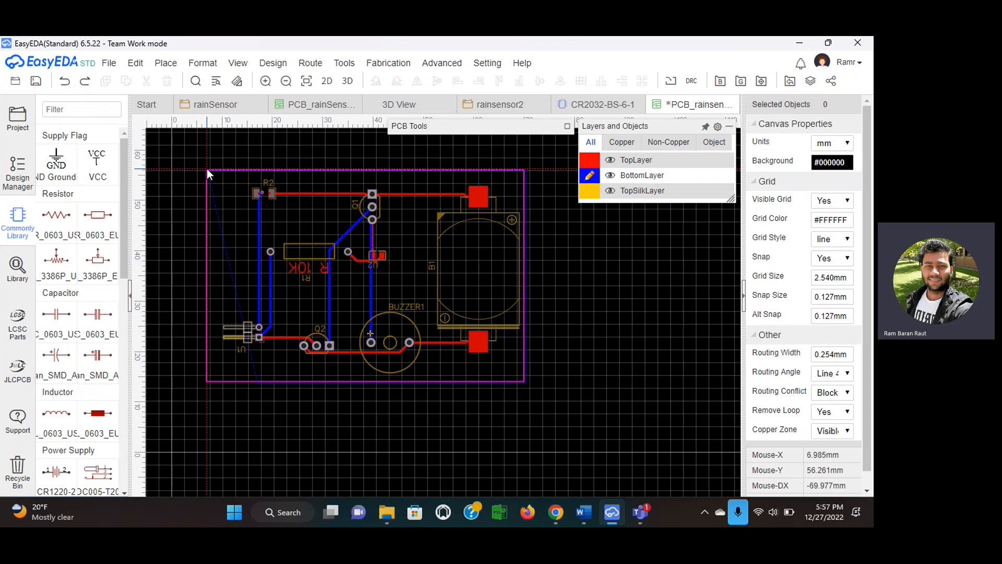
click(232, 130)
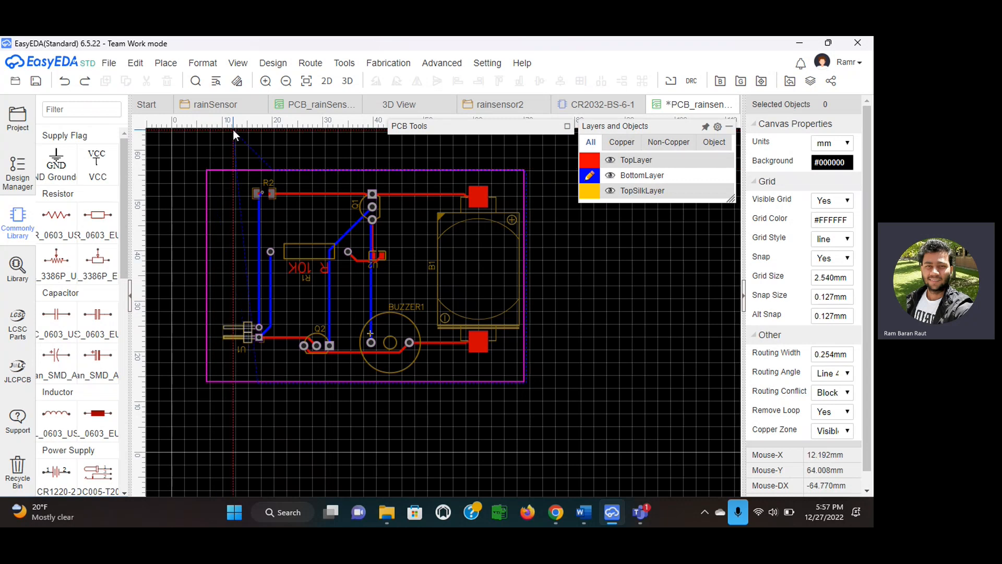
click(208, 167)
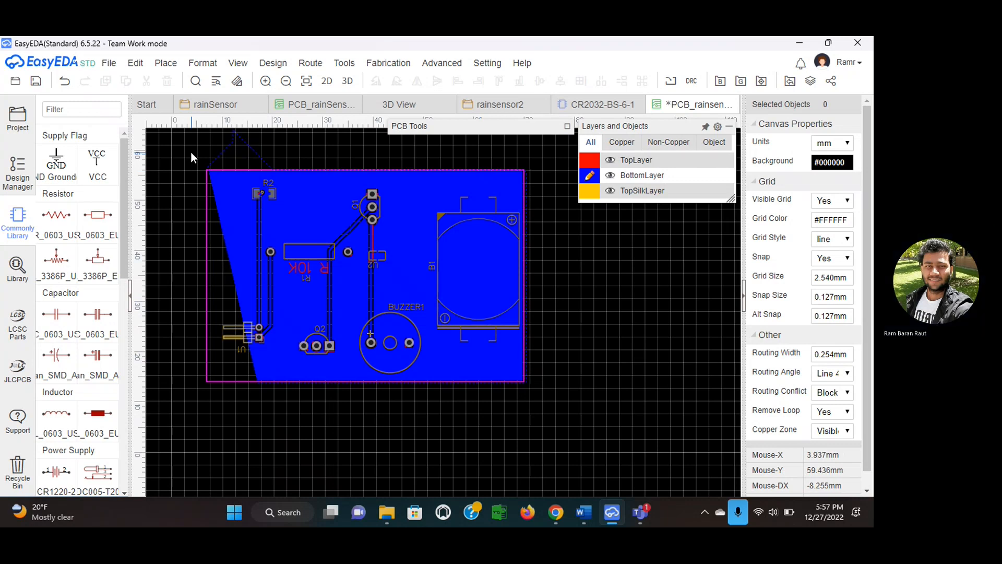
click(65, 81)
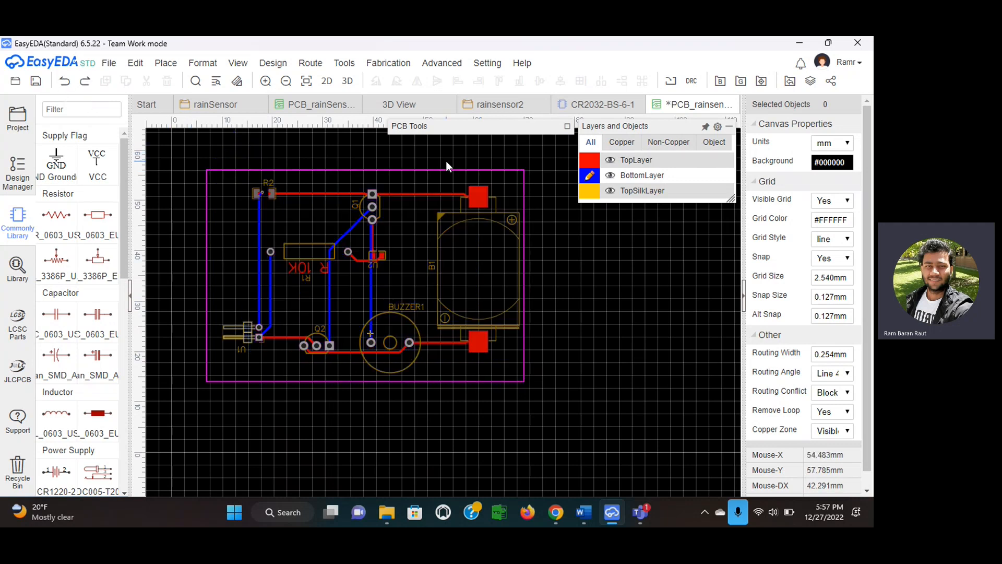
click(568, 127)
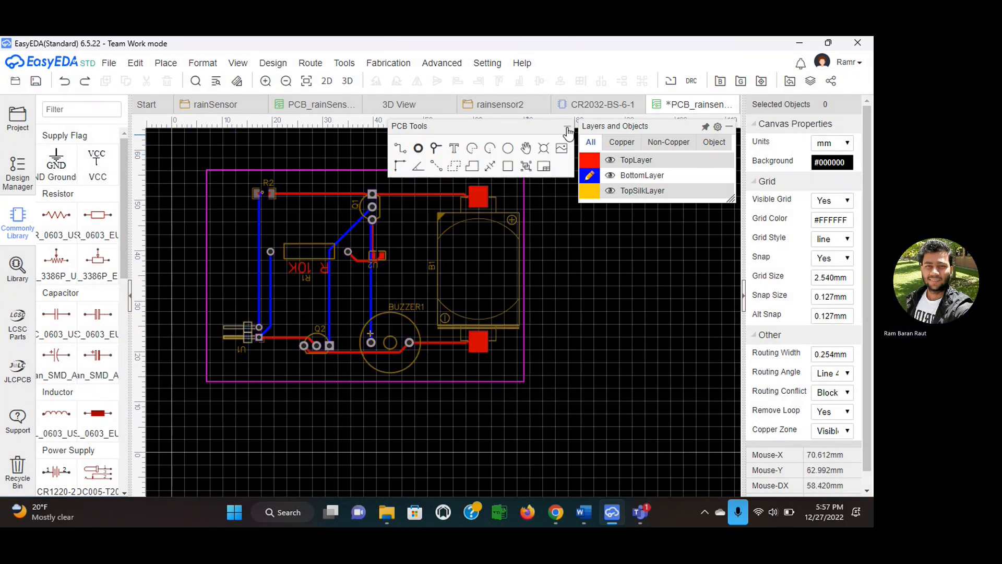
click(455, 167)
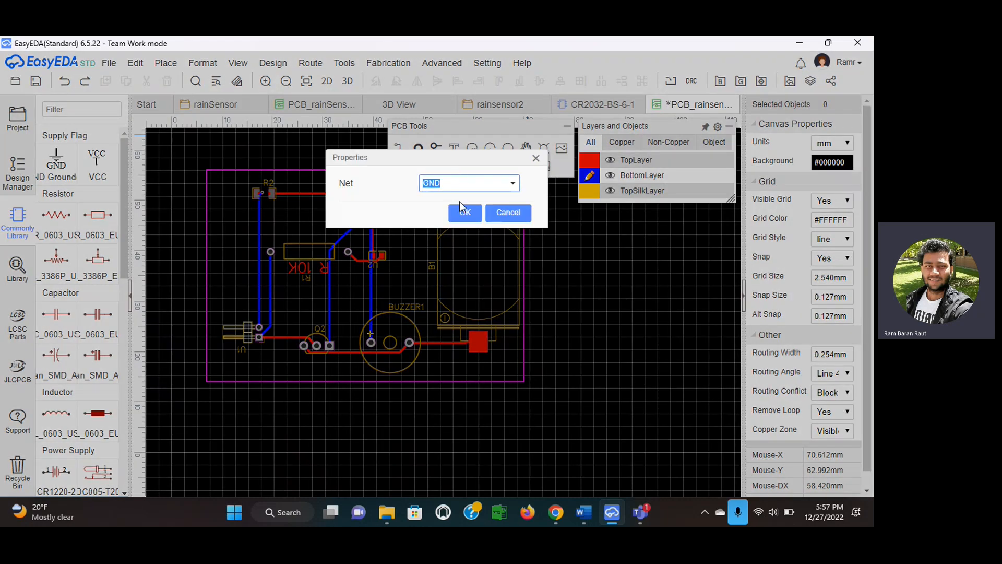
click(461, 211)
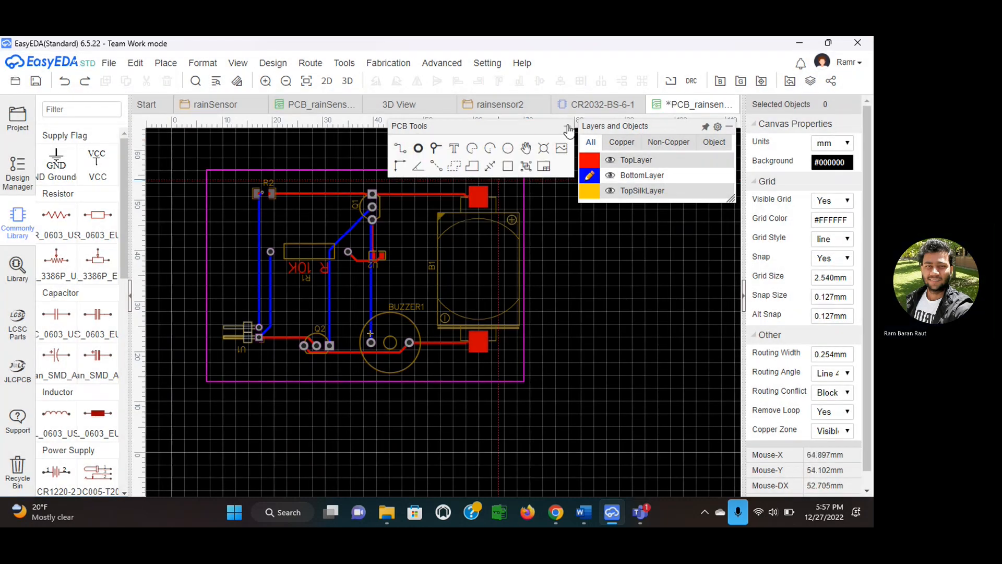
click(568, 127)
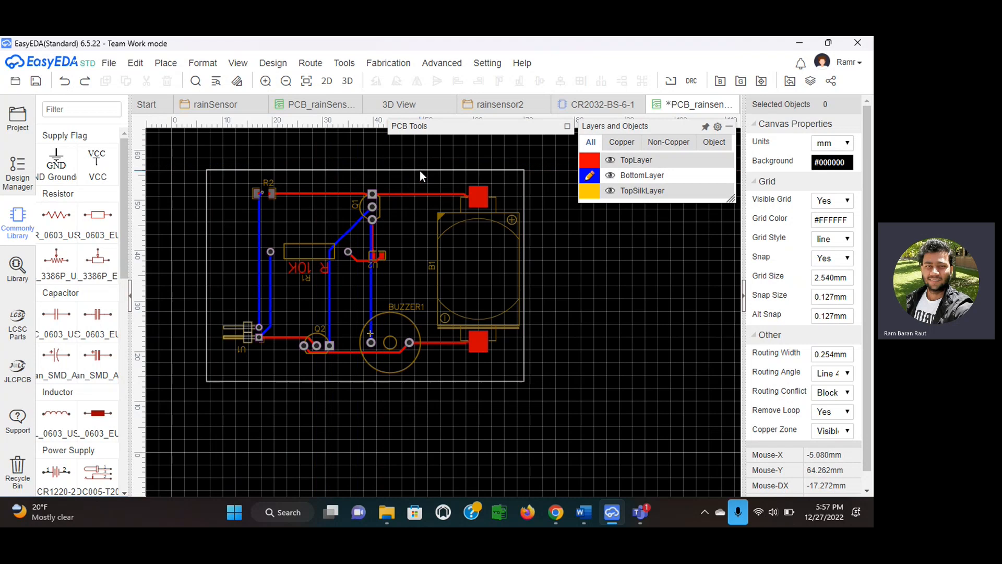
- Trace a GND copper area on the bottom layer along the board outline, covering the whole board
click(567, 126)
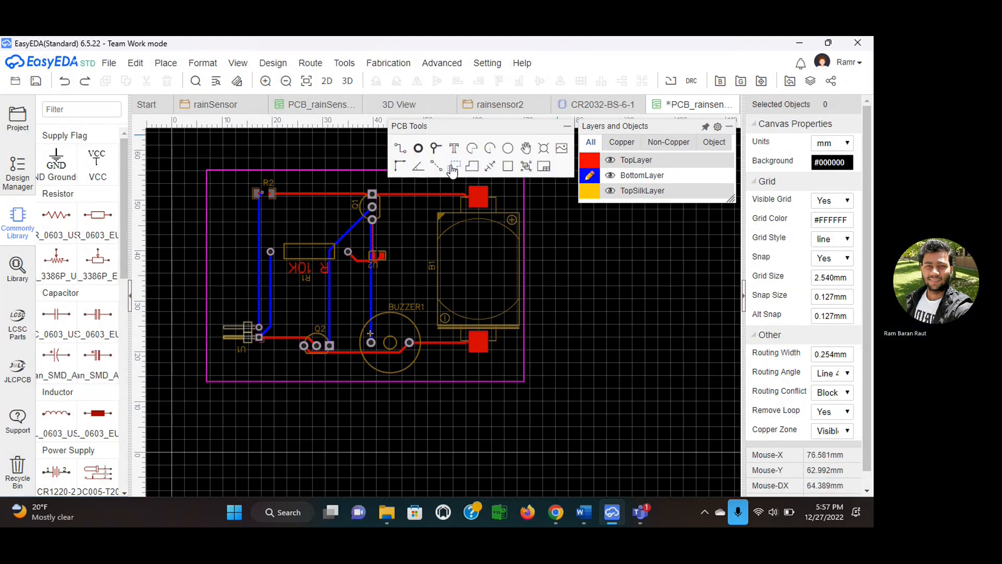
click(453, 166)
click(461, 212)
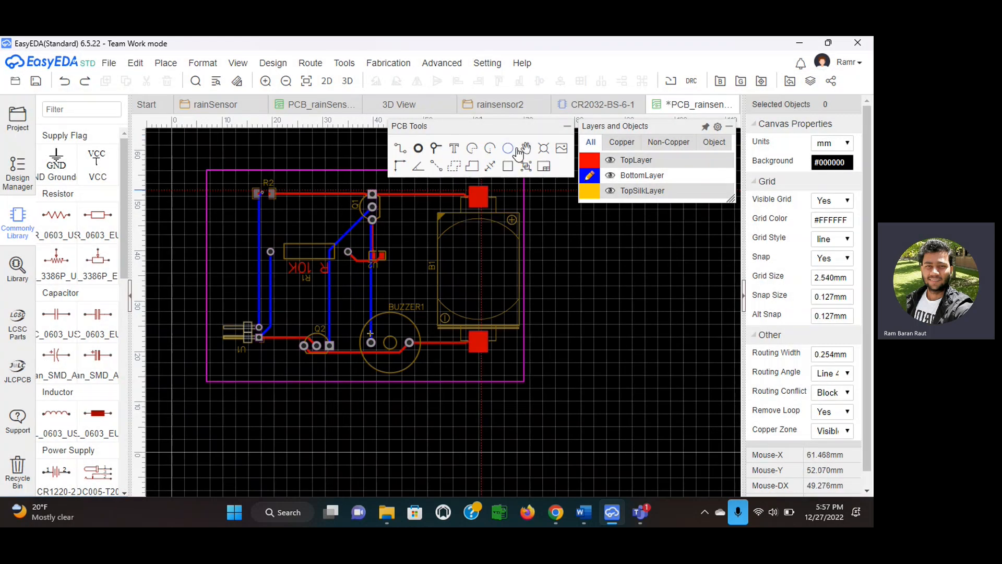
click(568, 127)
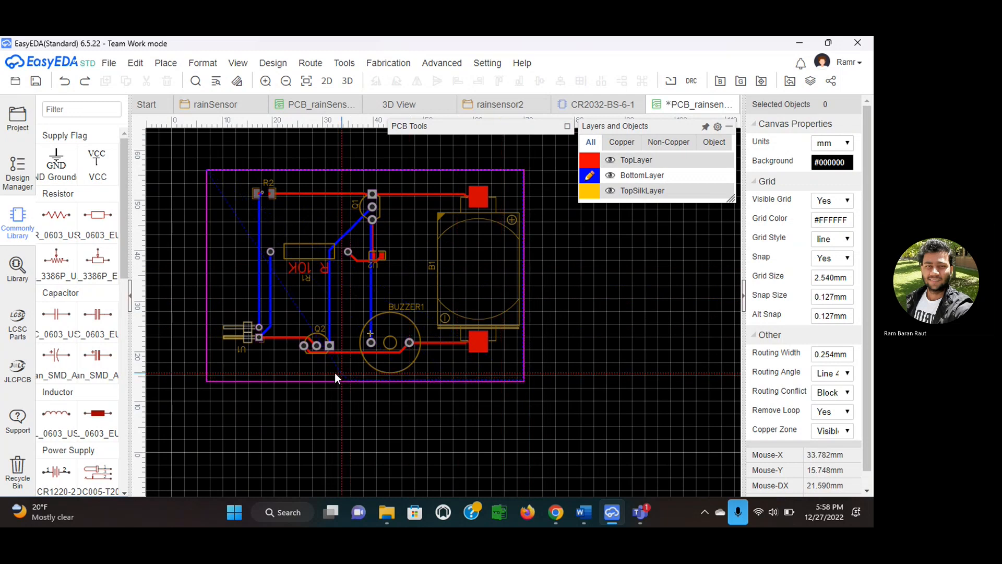
click(206, 377)
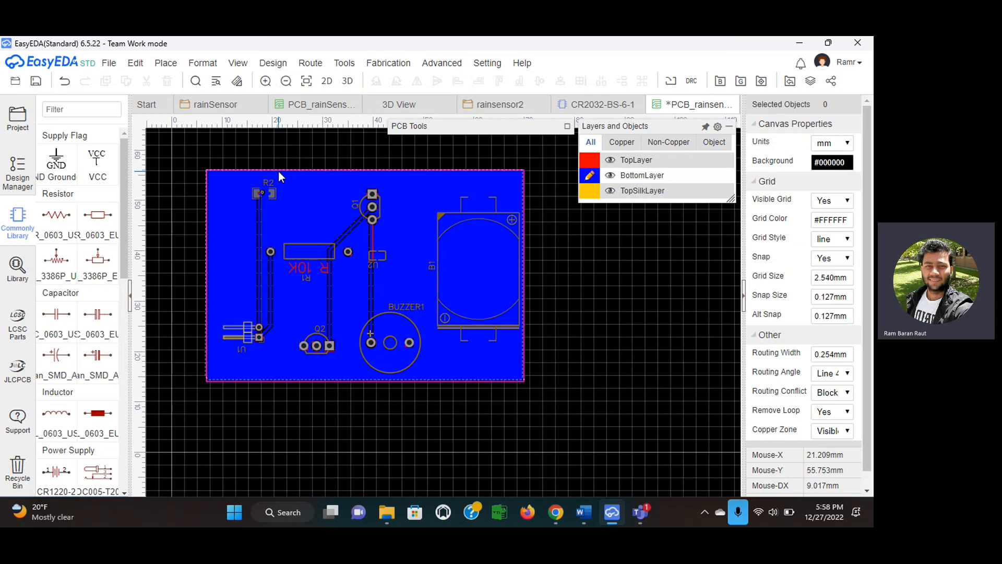
- Run the design rule check on the board
click(307, 62)
mouse_move(273, 63)
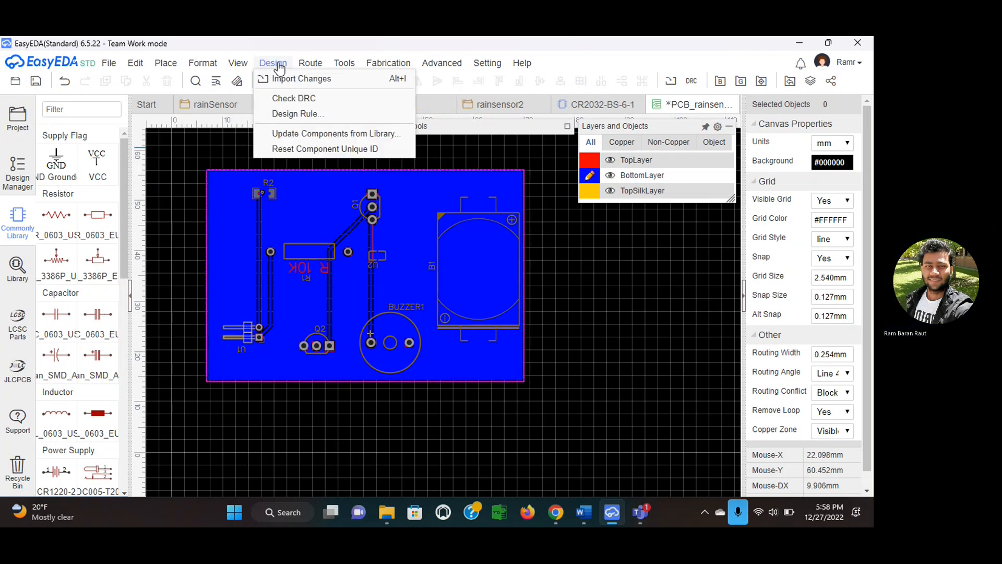
click(288, 100)
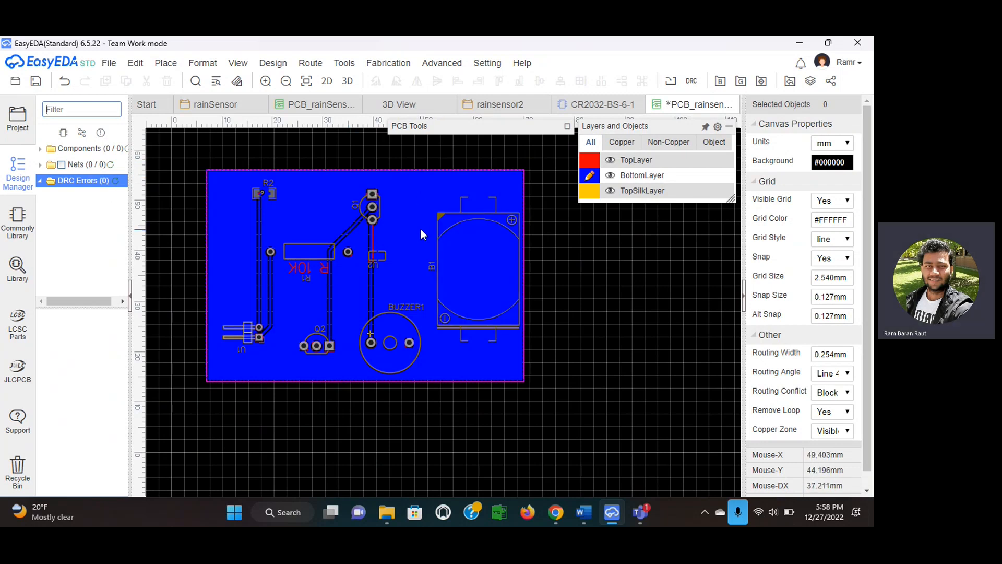
- Place one text label on BottomSilkLayer between R2 and Q1 in the board's upper part and select it
mouse_move(603, 197)
mouse_move(702, 200)
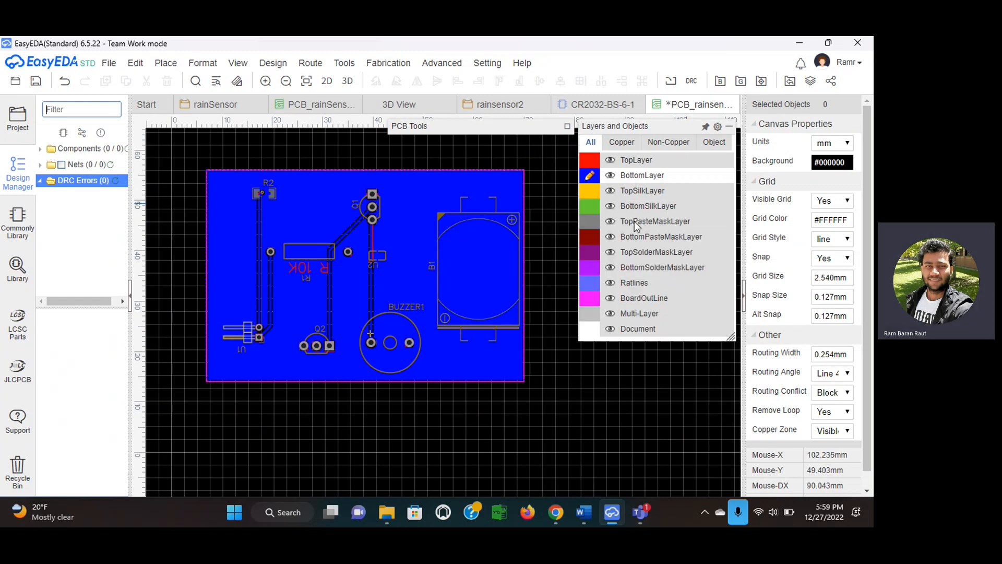
click(590, 208)
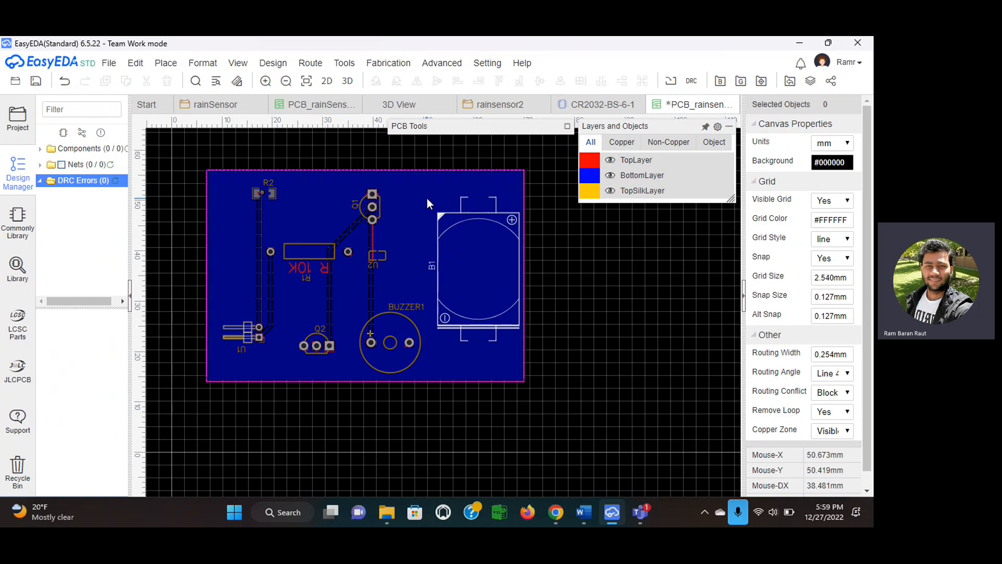
click(567, 127)
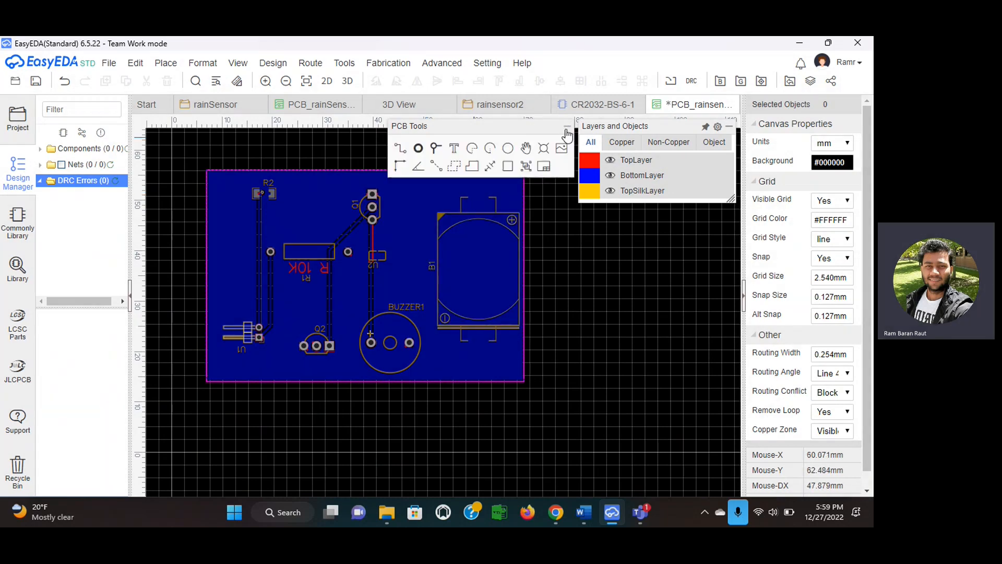
click(454, 151)
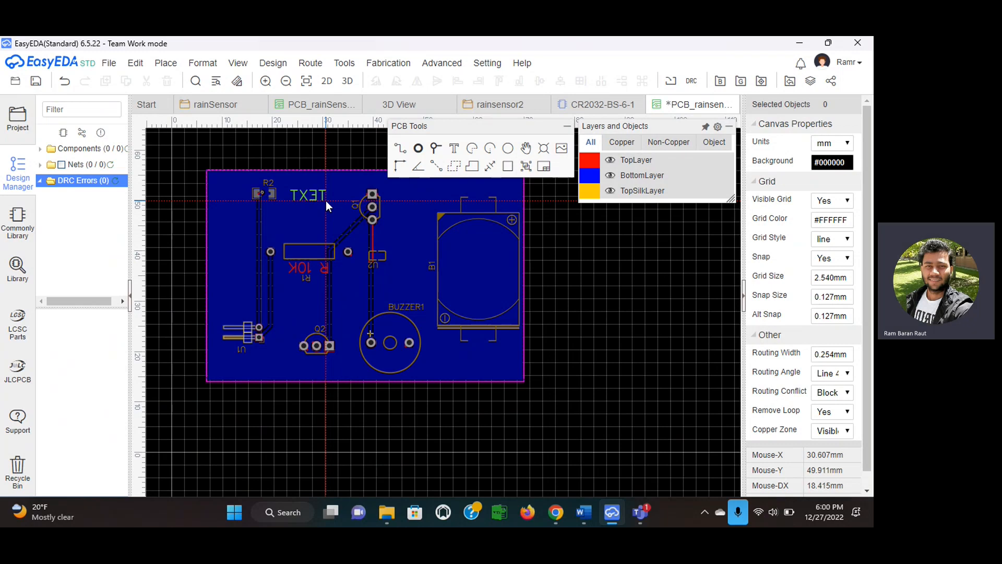
click(325, 200)
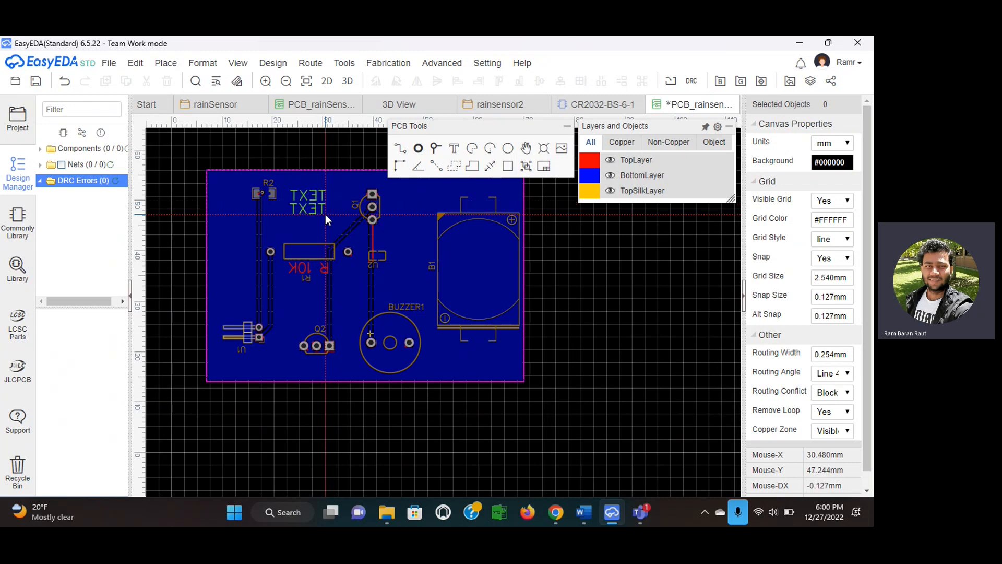
key(Escape)
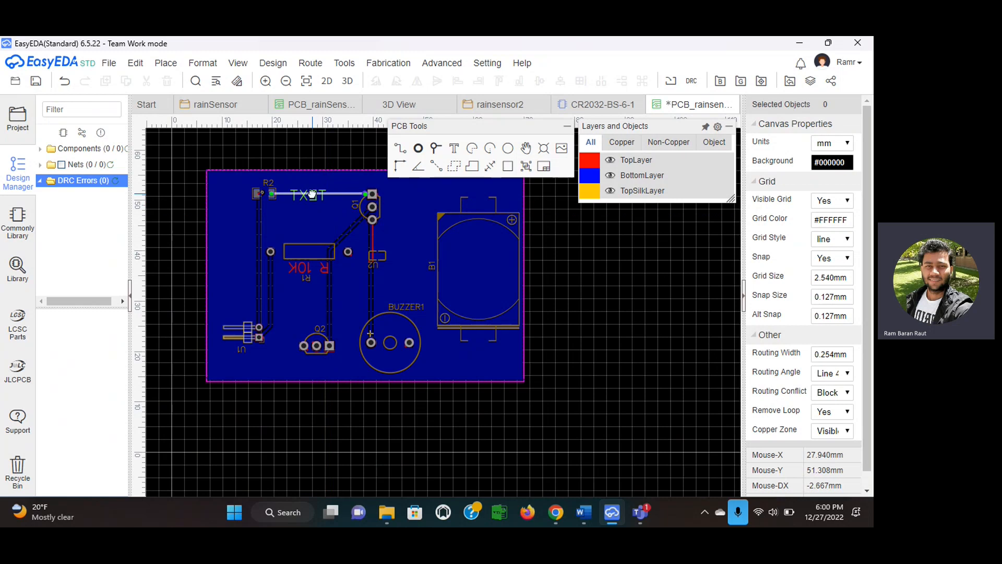
right_click(312, 193)
click(299, 207)
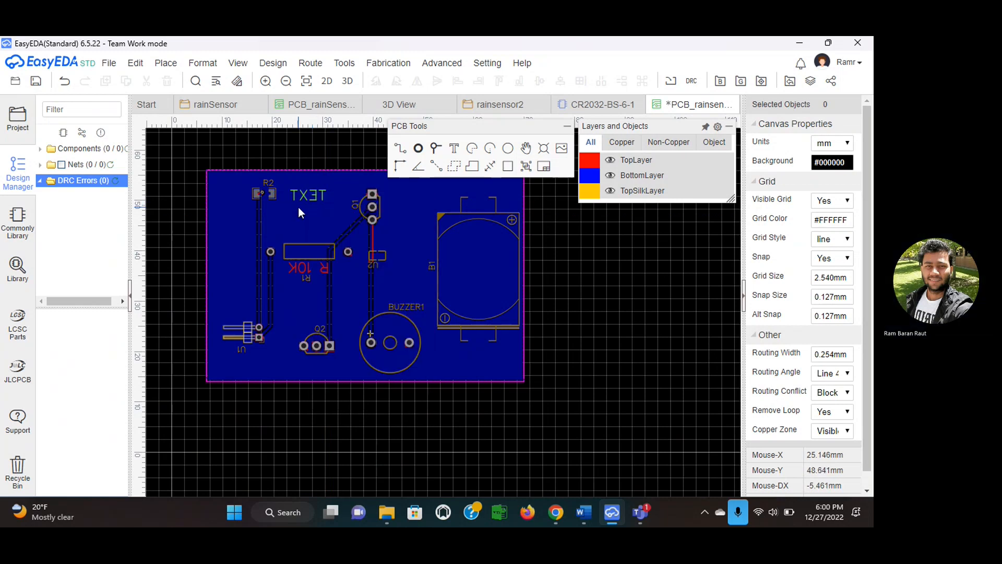
click(304, 195)
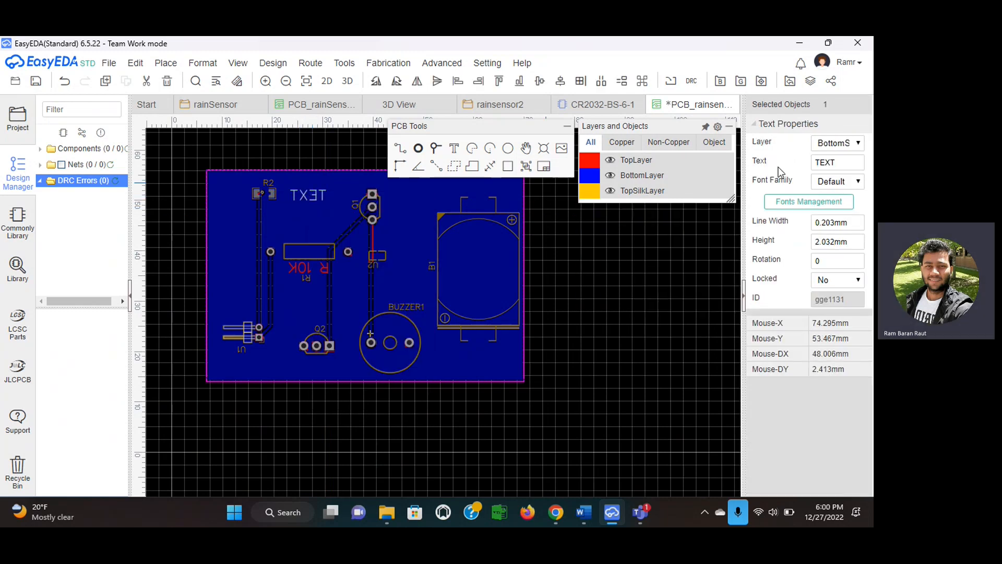
- Change the bottom silkscreen label's text to "Rain drop tracking PCB" and move it up along the board's upper edge
double_click(839, 162)
key(BackSpace)
text(Rain)
text( drop)
text( track)
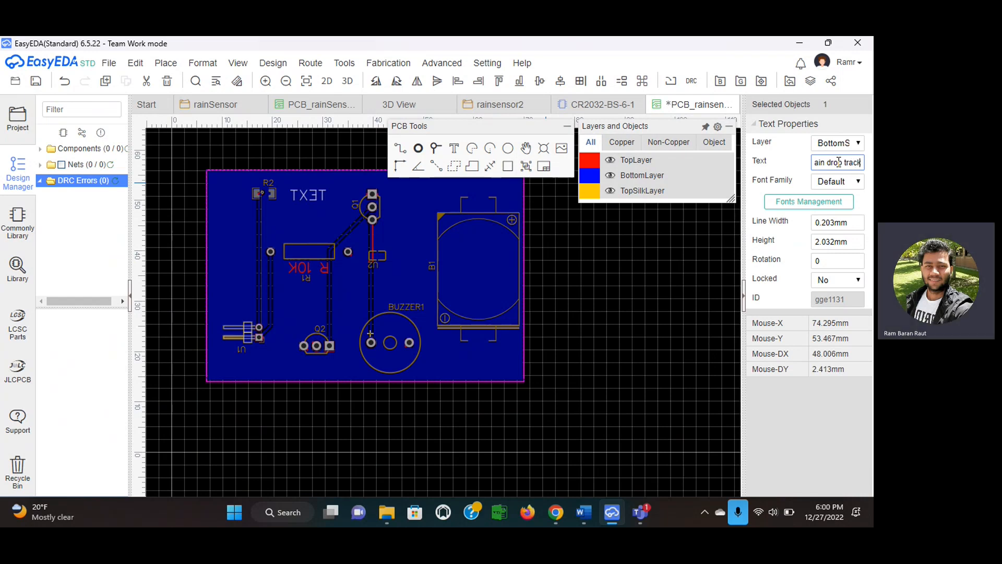
text(ing PCB)
click(321, 213)
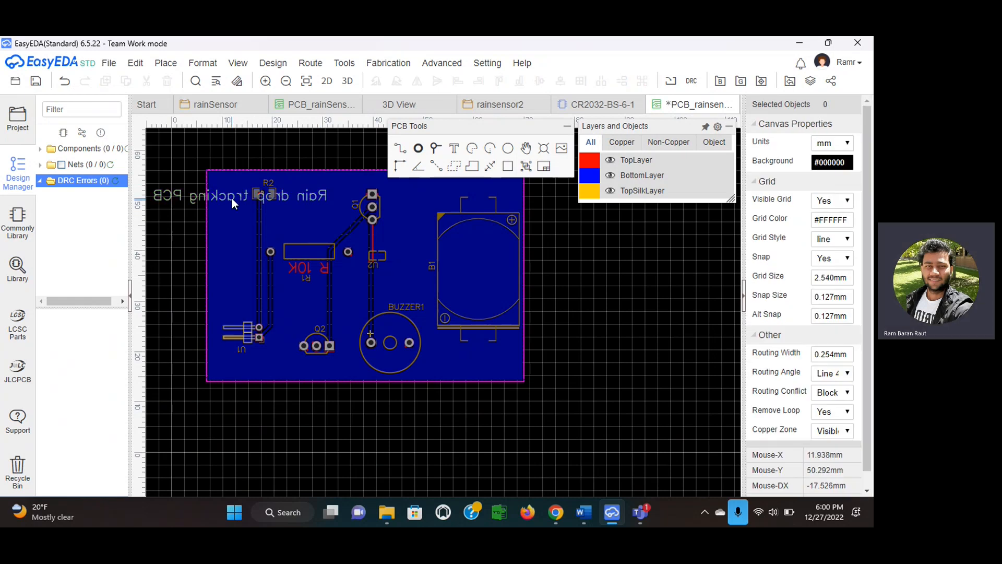
drag(232, 199, 357, 184)
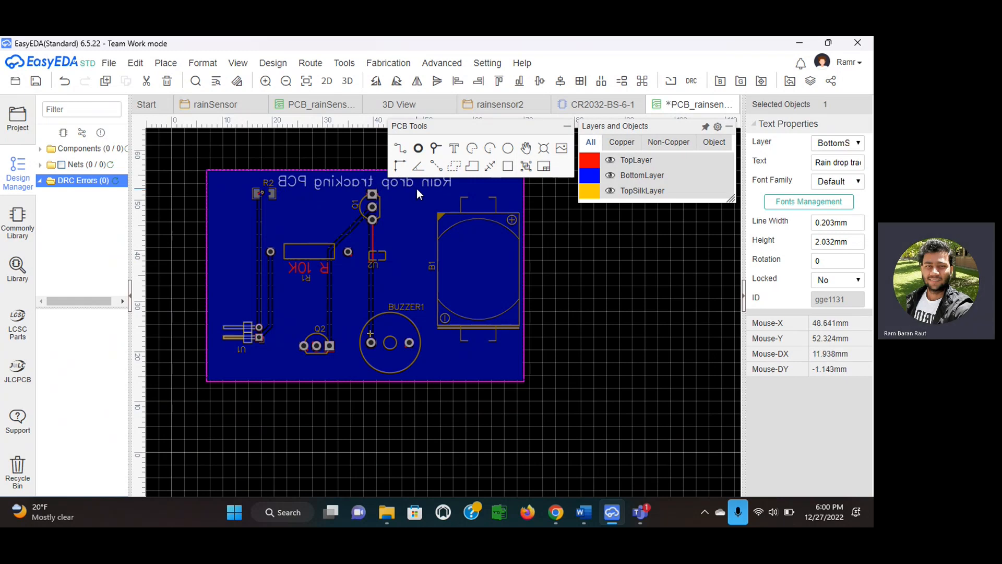
- Open the 3D view of the board and set the board thickness to 1 mm
click(348, 85)
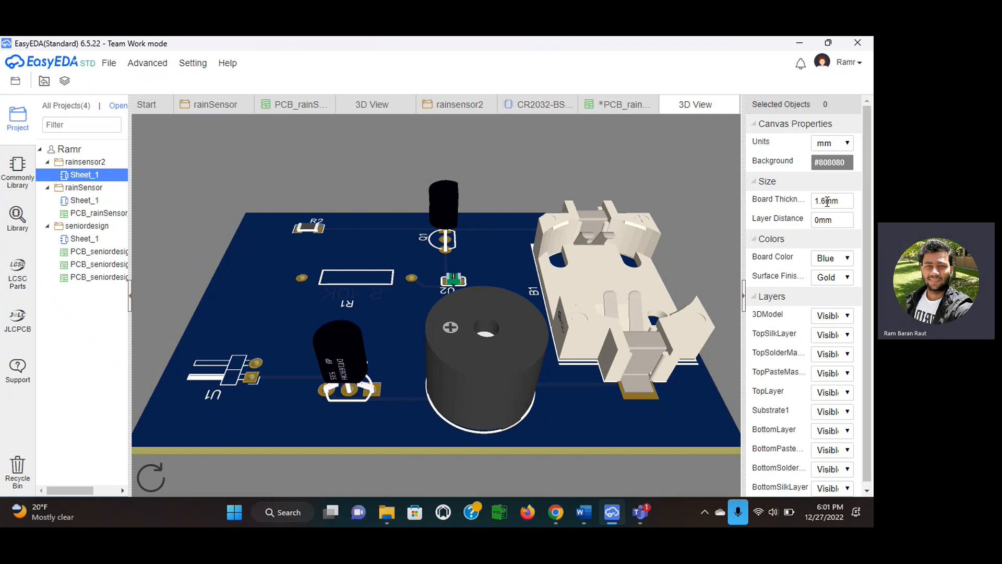
double_click(828, 201)
click(827, 202)
key(BackSpace)
key(BackSpace)
click(702, 207)
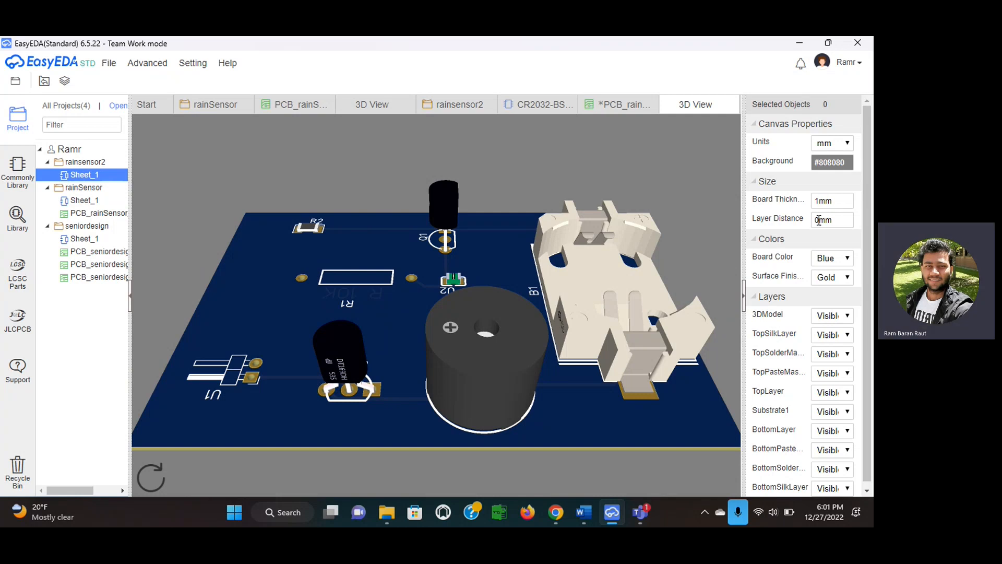
- Set the layer distance of the 3D board to 0.05 mm
double_click(819, 220)
key(BackSpace)
text(0.05)
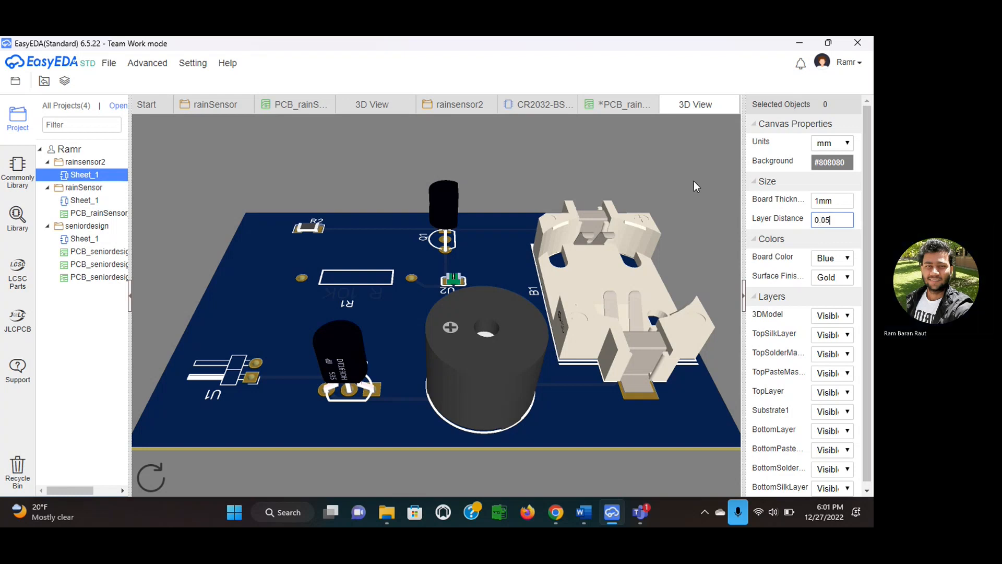
key(Return)
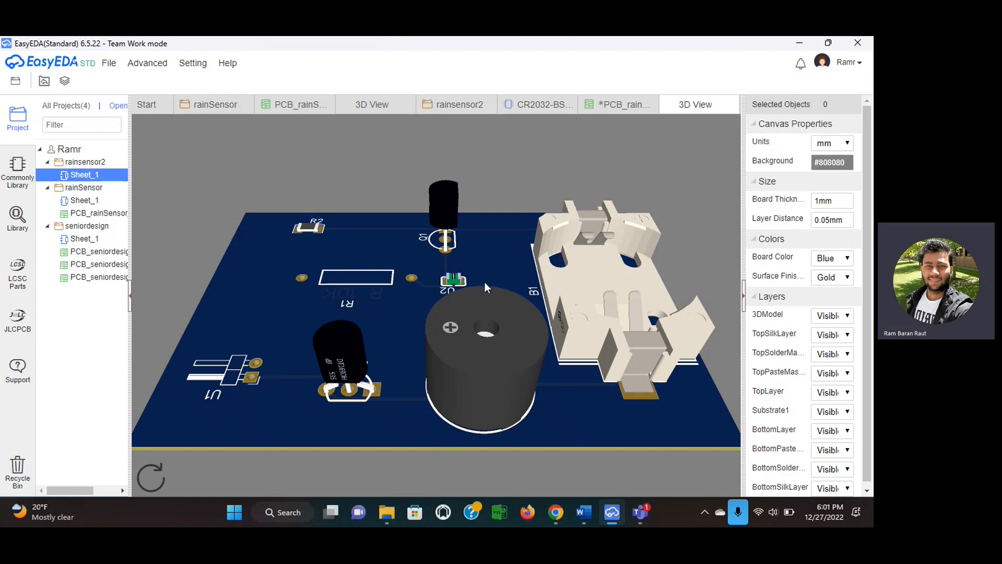
- Try green as the board color and set it to red
click(848, 261)
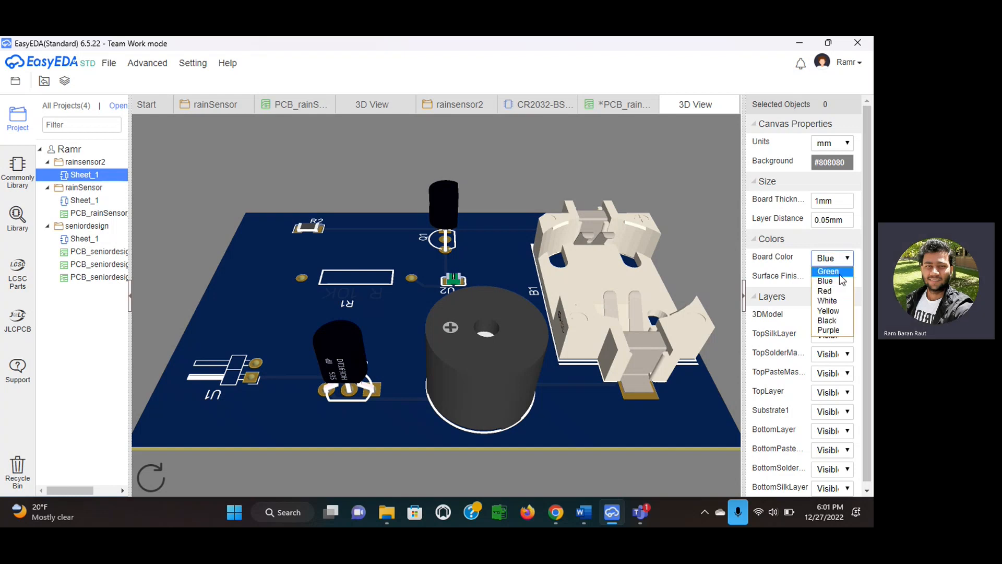
click(830, 272)
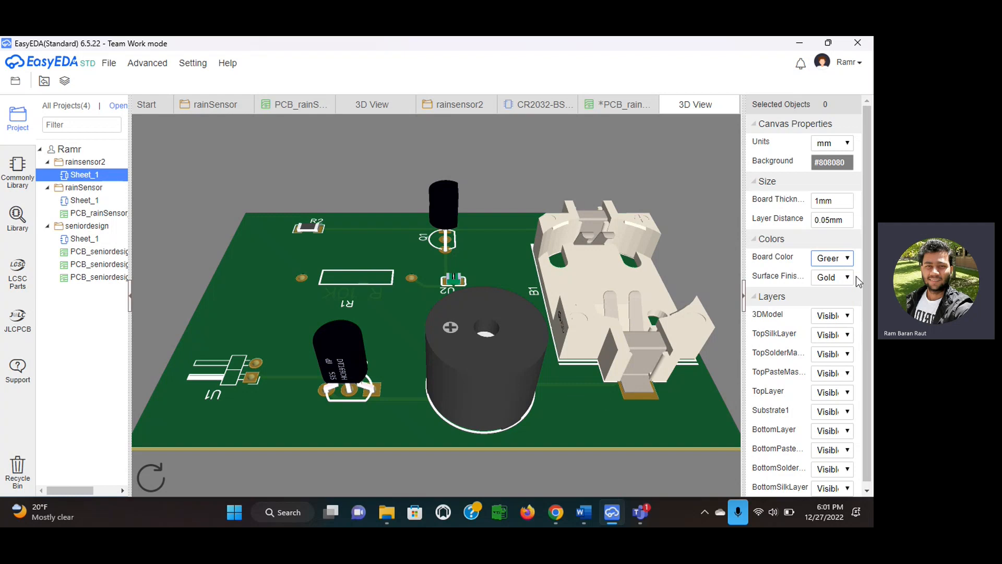
click(848, 261)
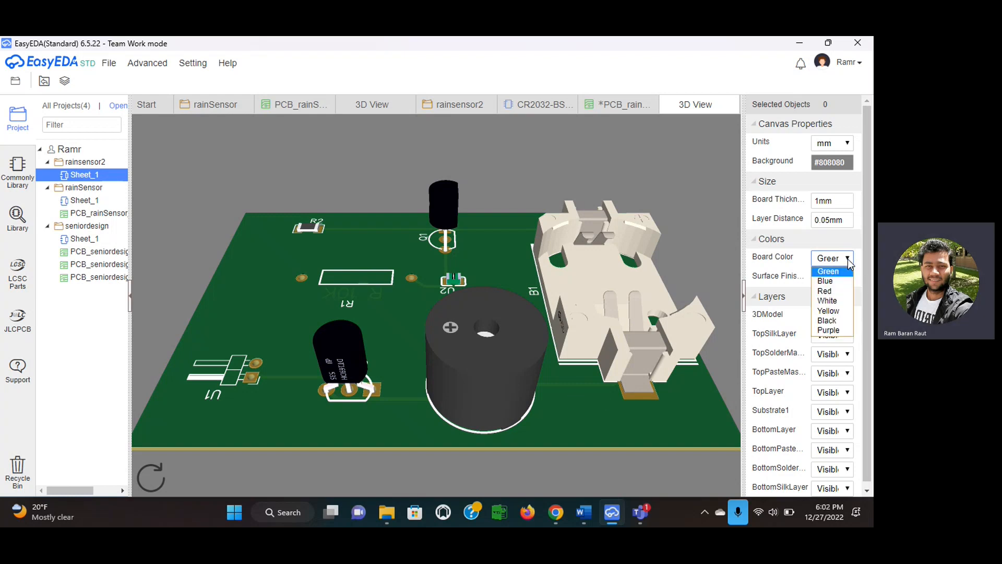
click(836, 292)
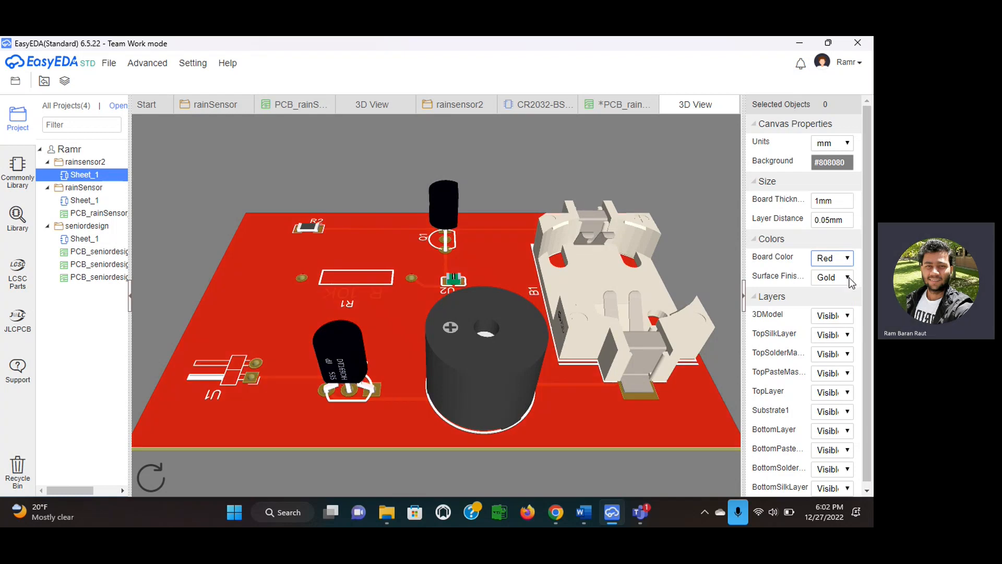
- Try a silver surface finish and set it back to gold
click(850, 278)
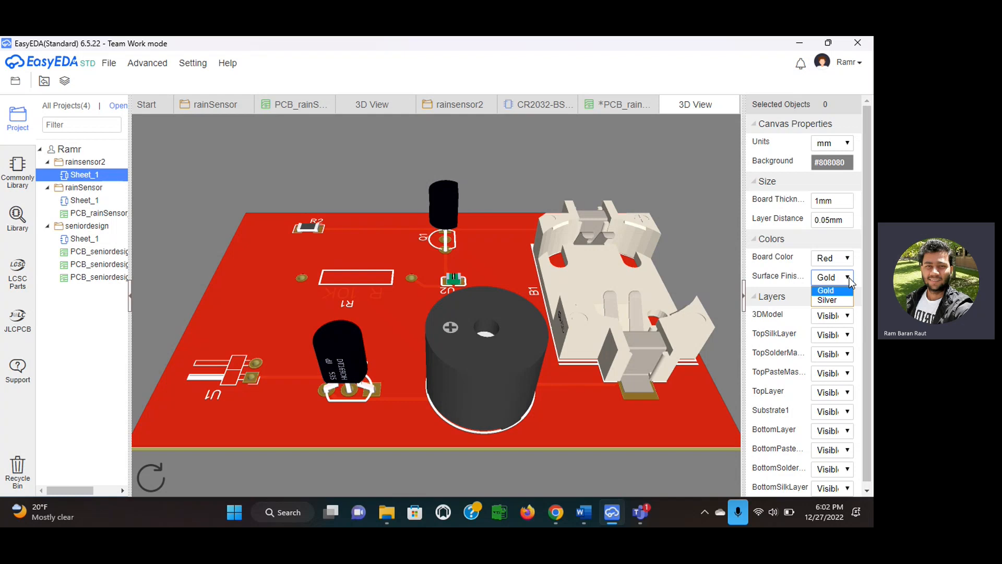
click(828, 300)
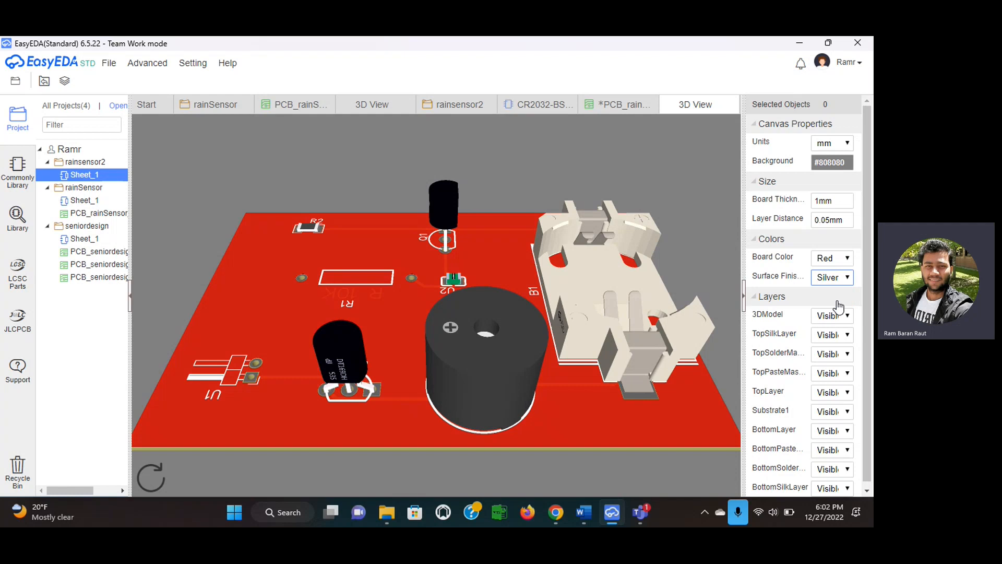
click(846, 278)
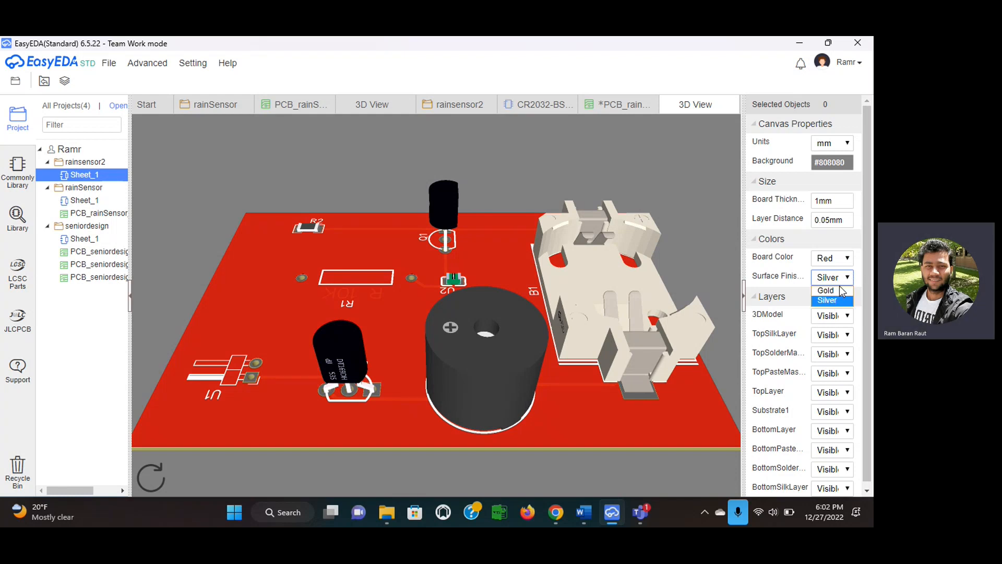
click(840, 291)
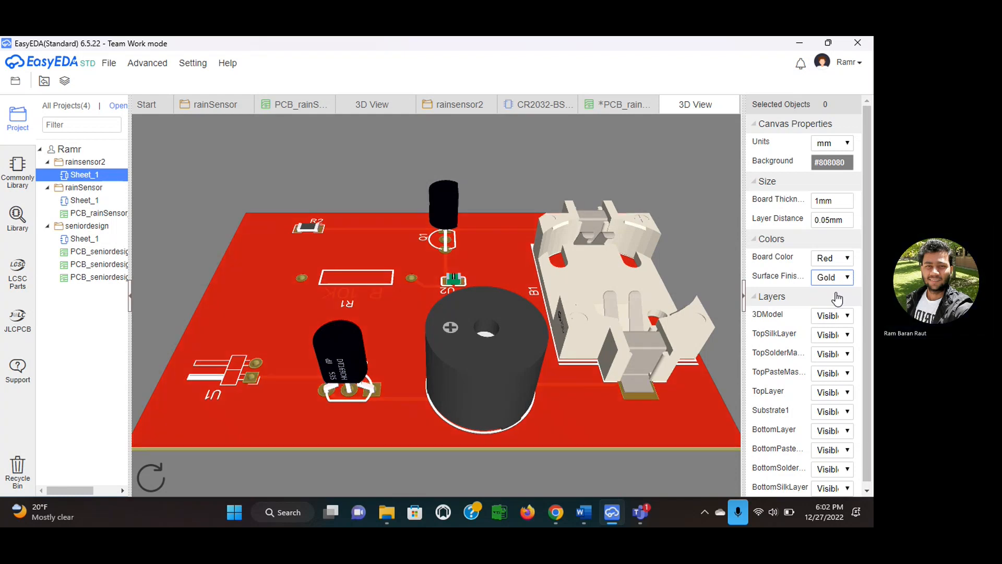
- Examine the red board in 3D from below and above, including the bottom silkscreen text, pins and component placement
scroll(820, 303, down, 1)
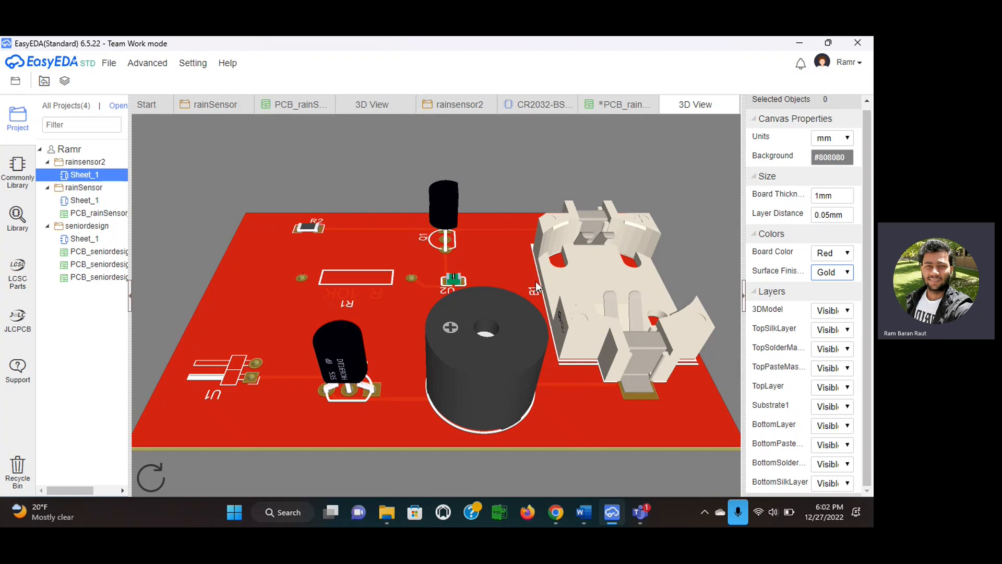
drag(538, 277, 126, 365)
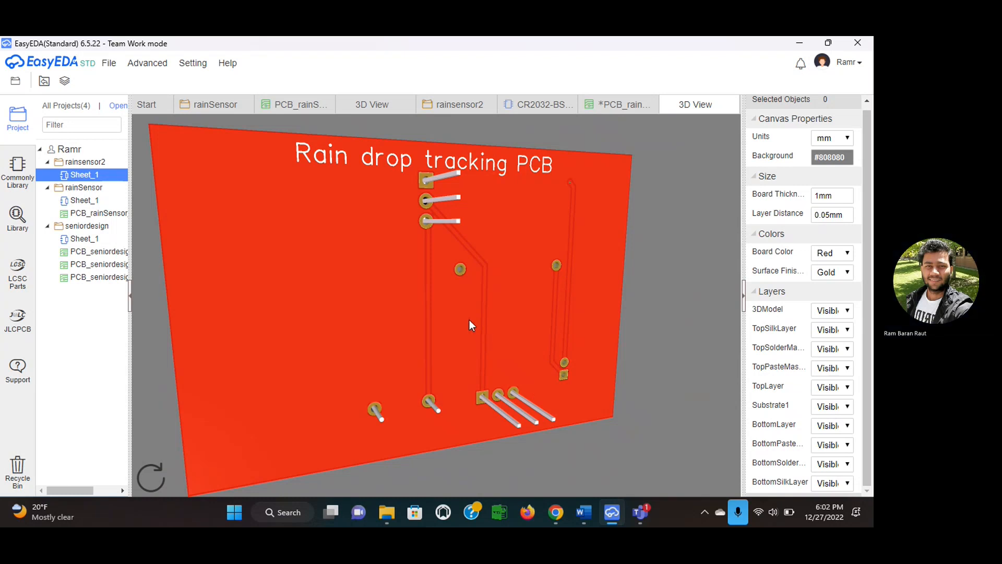
drag(469, 319, 530, 368)
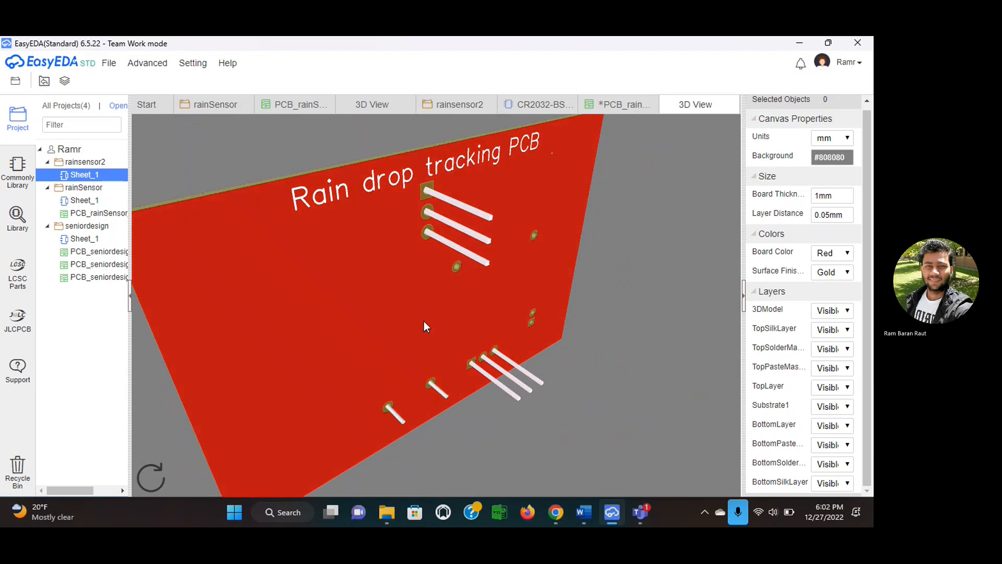
drag(424, 321, 415, 387)
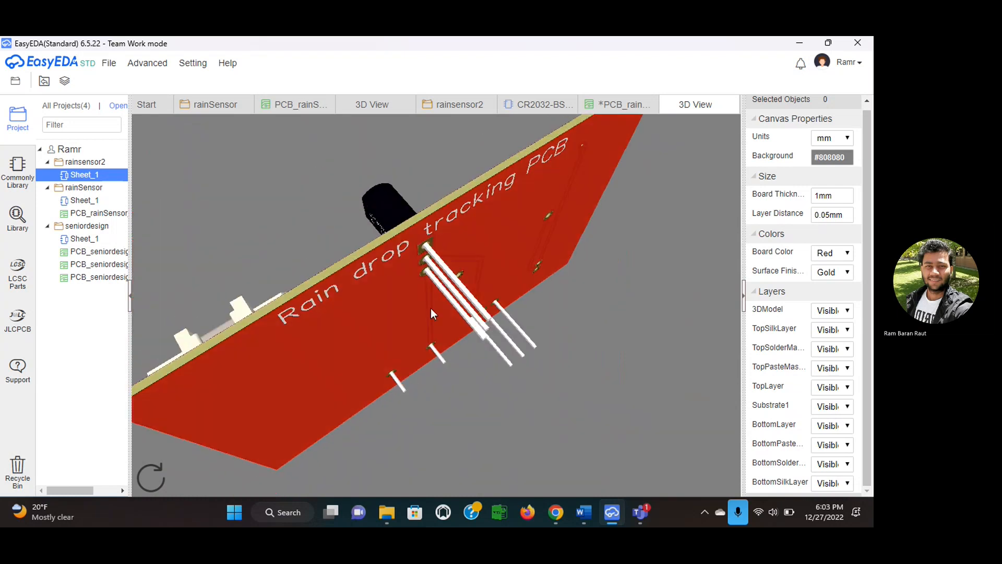
drag(431, 308, 416, 426)
drag(468, 322, 543, 421)
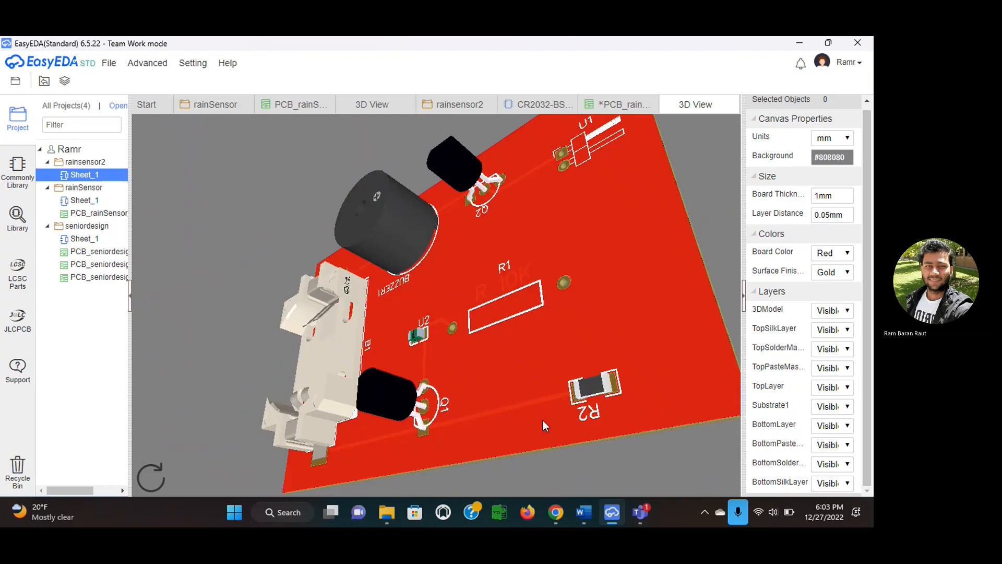
drag(595, 349, 518, 347)
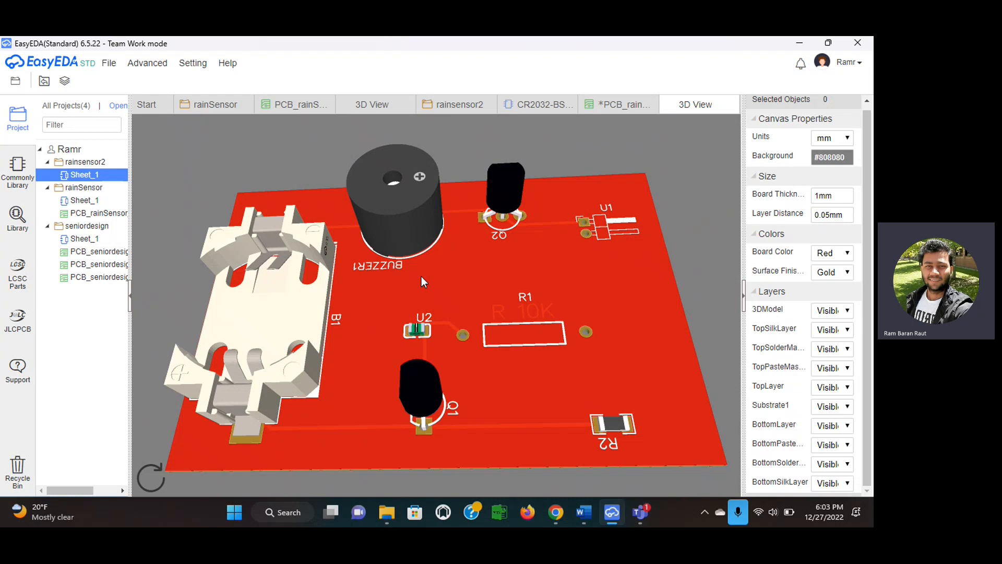
- Switch to the 3D view of the earlier blue rain sensor board and set its board thickness to 0.75 mm
click(386, 108)
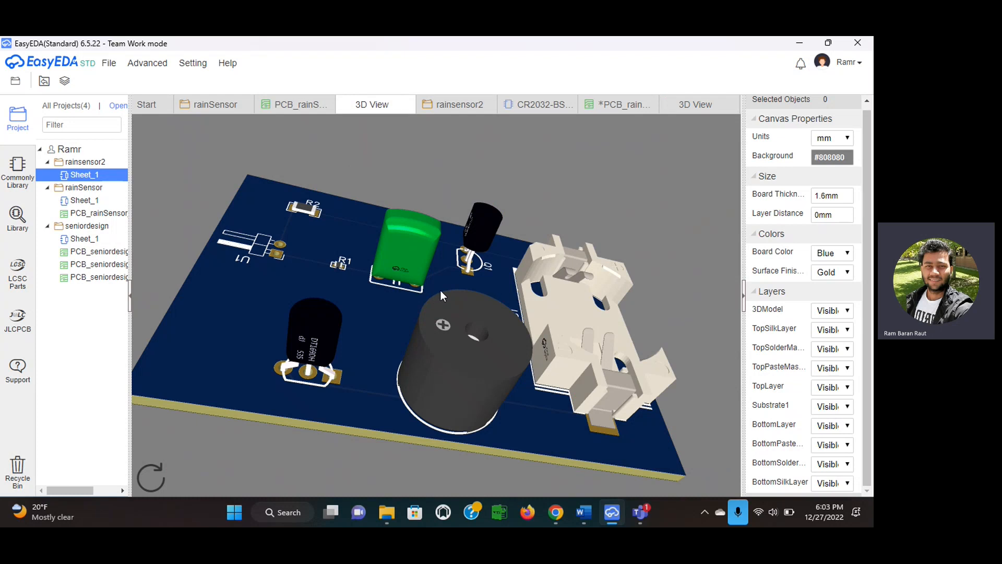
drag(441, 290, 393, 390)
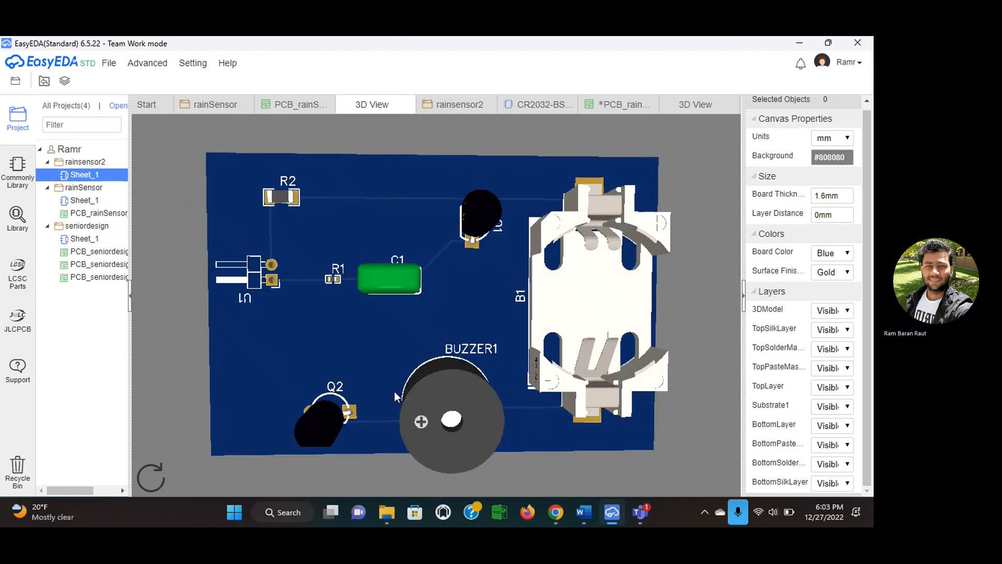
drag(490, 293, 413, 409)
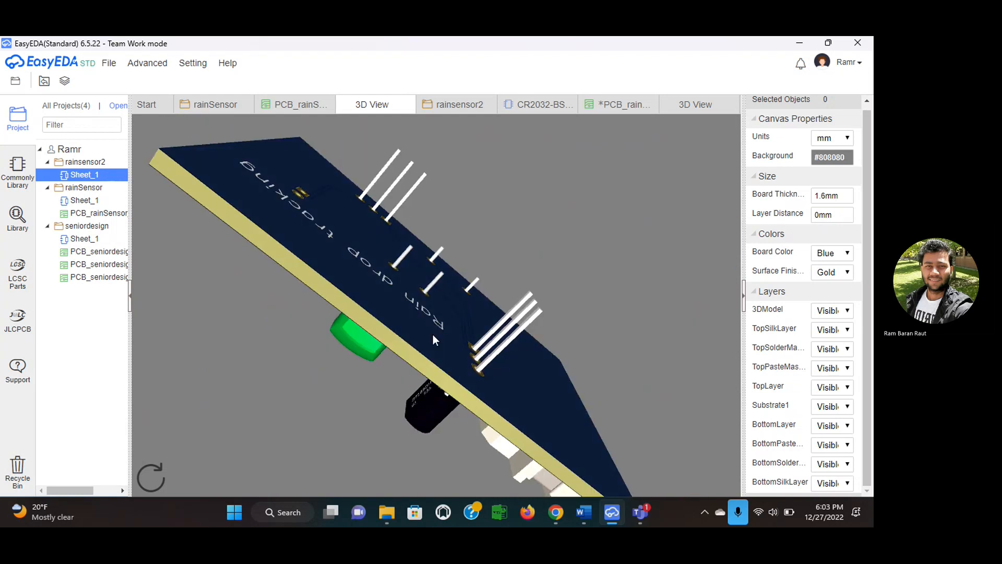
drag(434, 334, 378, 425)
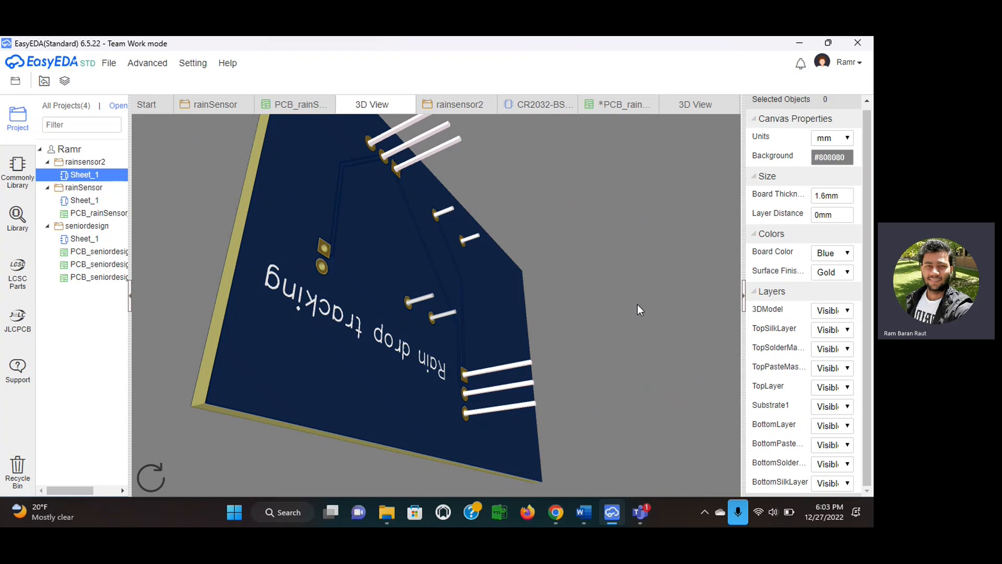
click(825, 198)
key(BackSpace)
text(0.75)
click(664, 229)
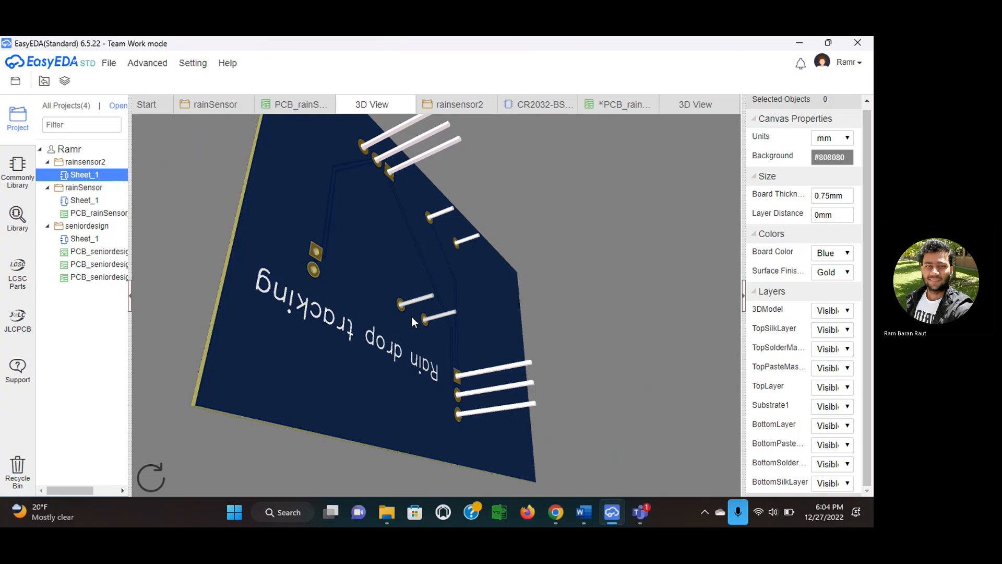
drag(411, 317, 357, 424)
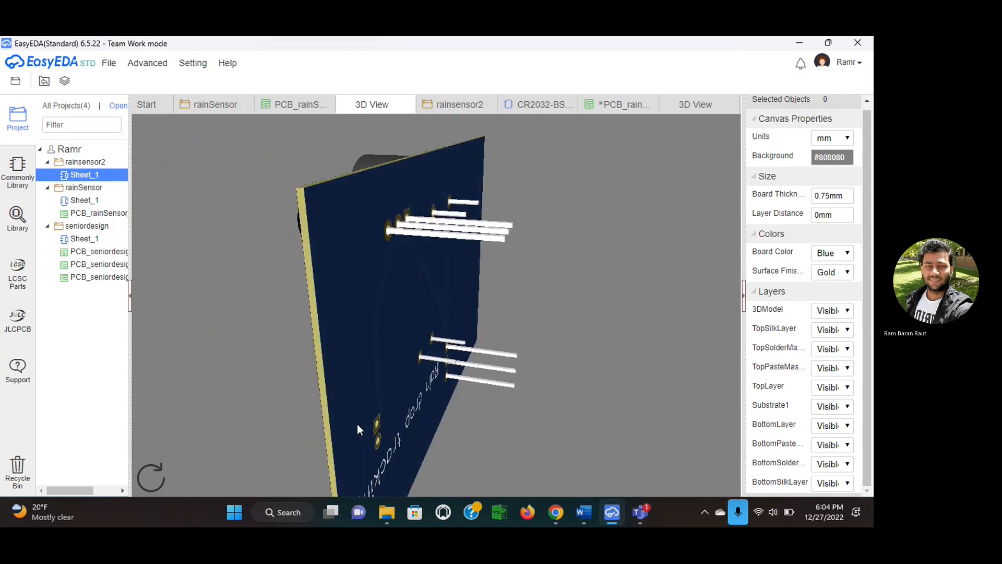
- Try yellow, green and purple as the earlier board's color and set it to black
click(848, 254)
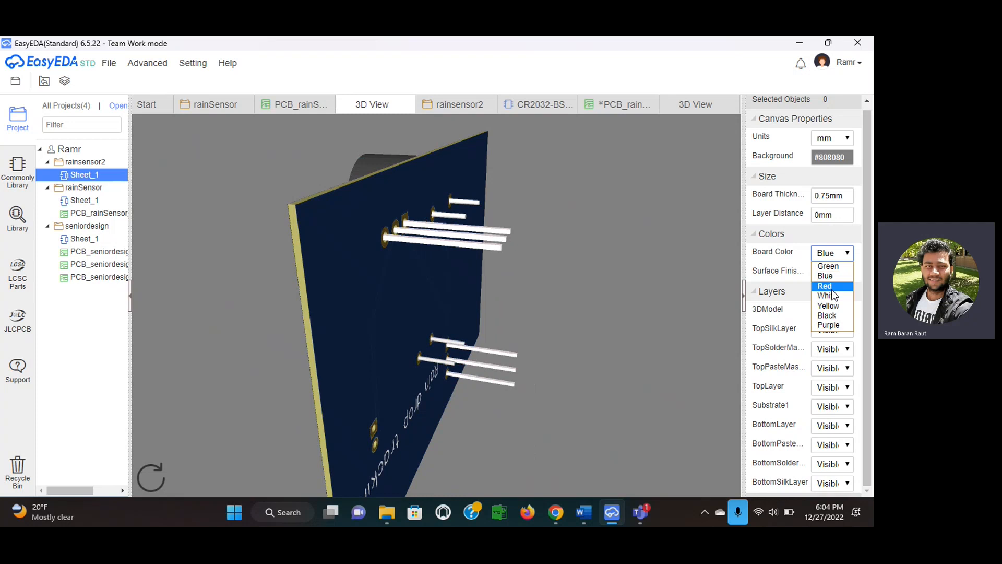
click(831, 306)
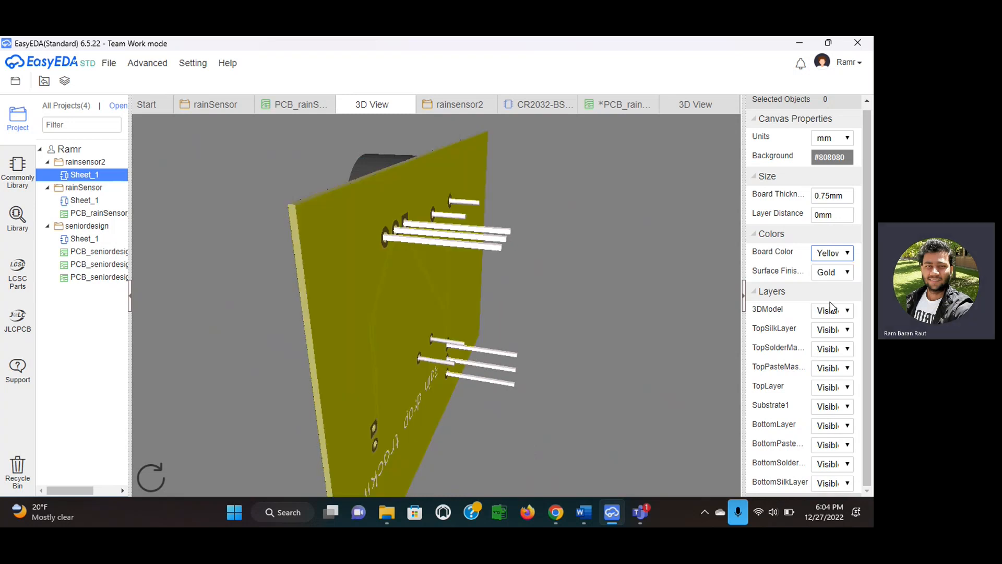
click(847, 254)
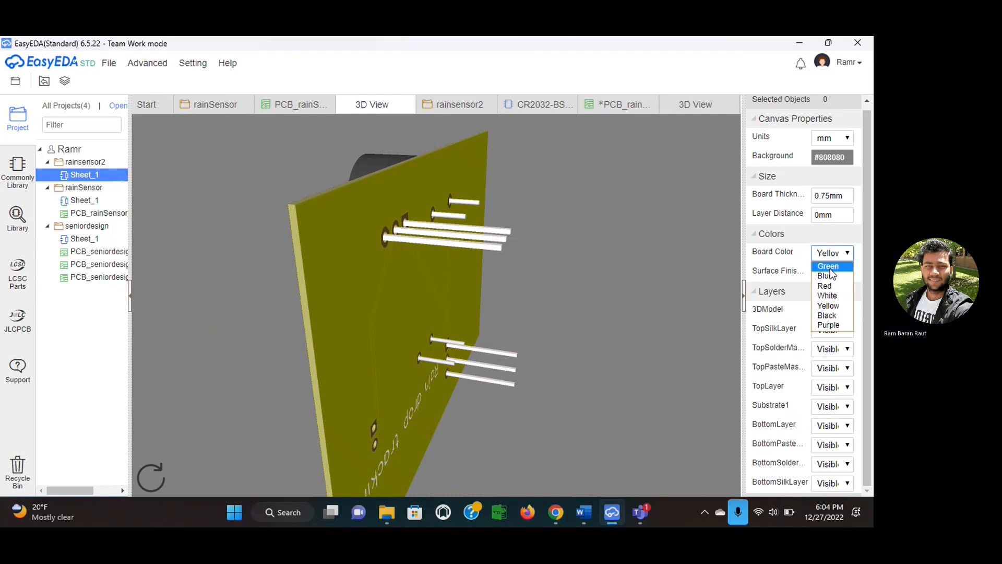
click(830, 267)
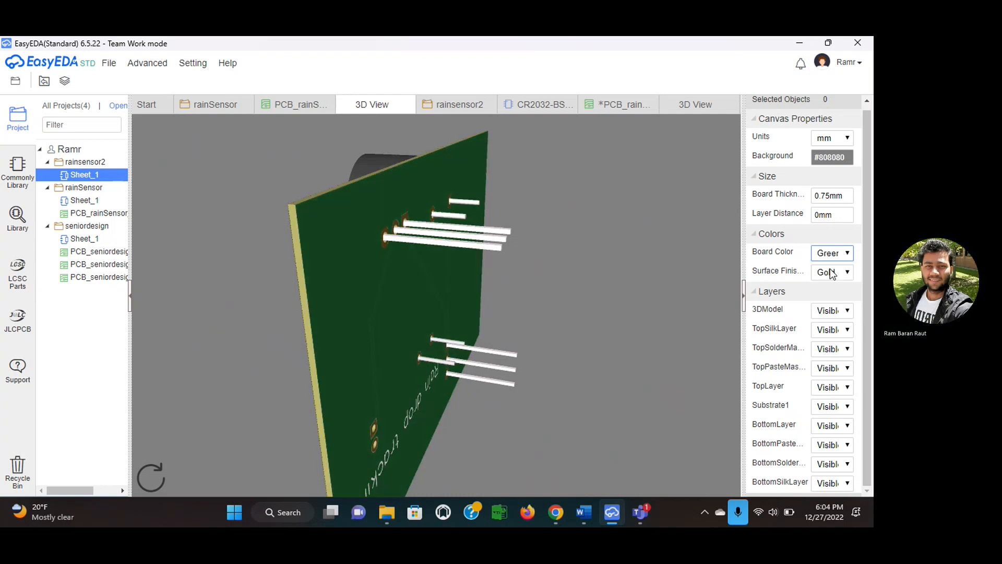
click(848, 252)
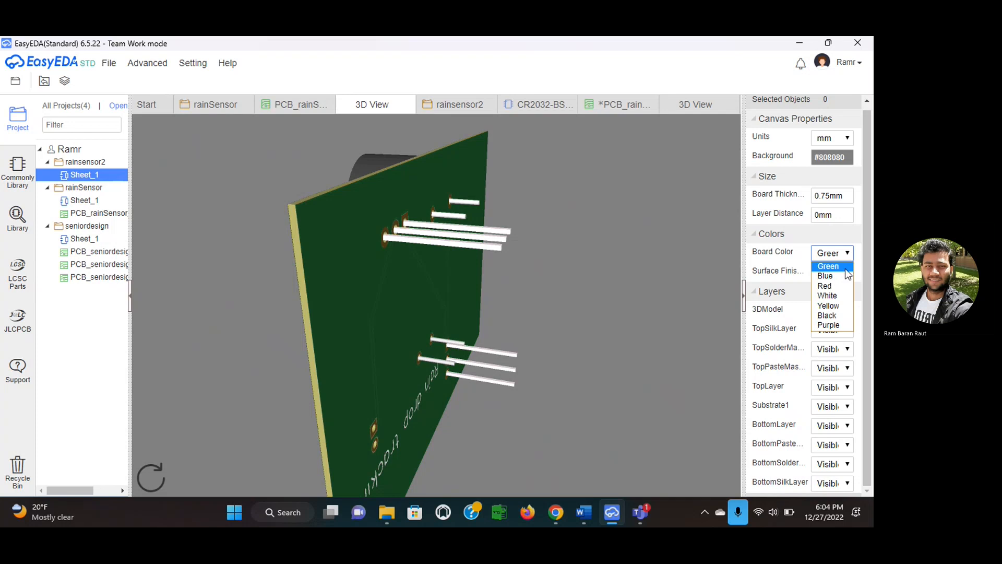
click(833, 325)
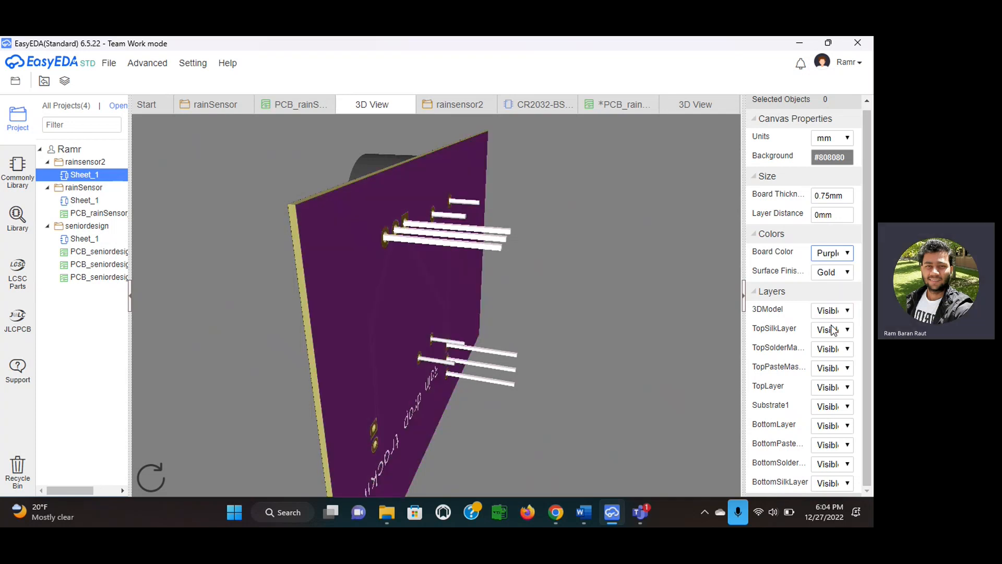
click(848, 254)
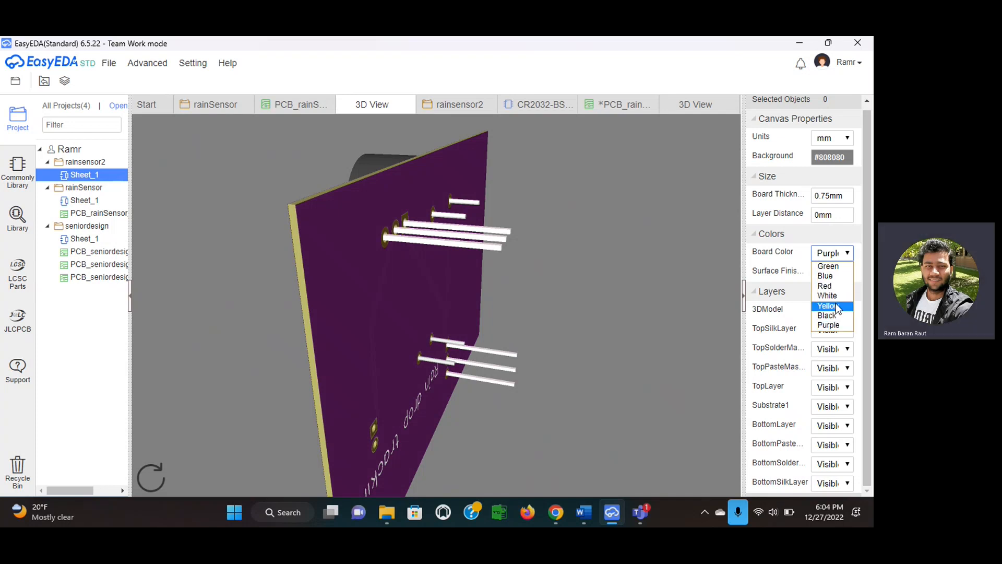
click(833, 315)
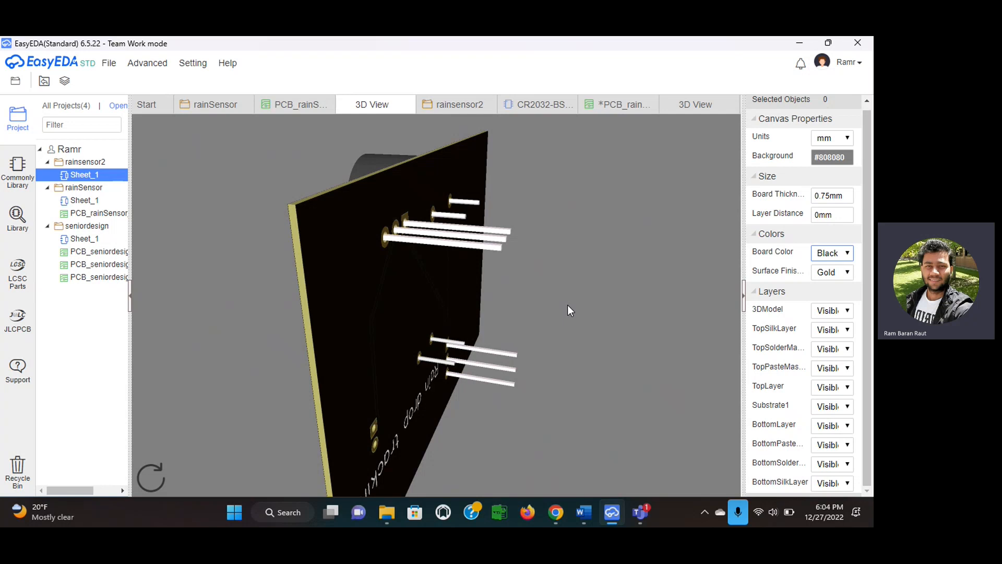
- Examine the black board in 3D from the side and from above, including its pins and component placement
drag(568, 304, 568, 478)
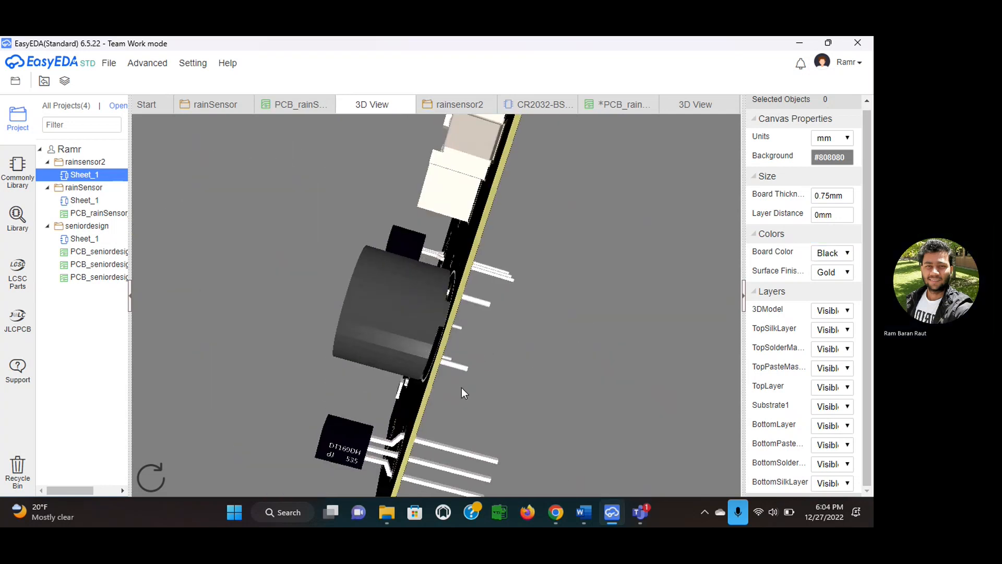
drag(462, 388, 548, 496)
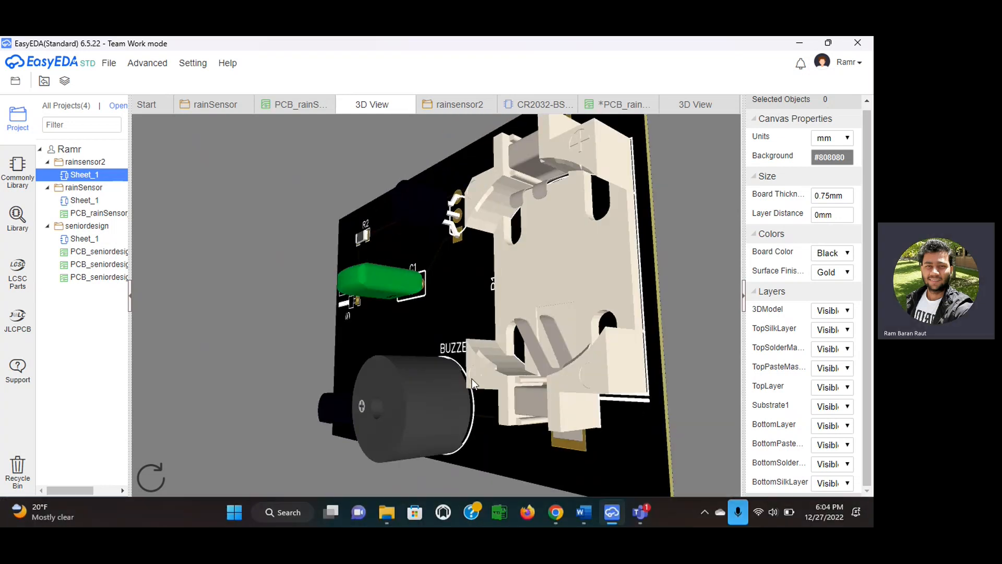
drag(472, 378, 558, 412)
drag(513, 284, 583, 305)
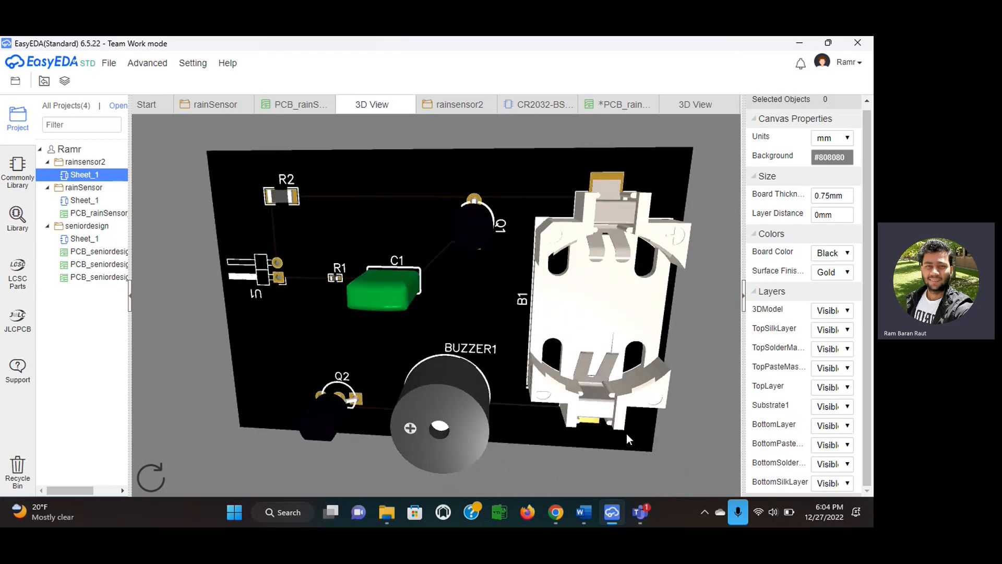
click(638, 510)
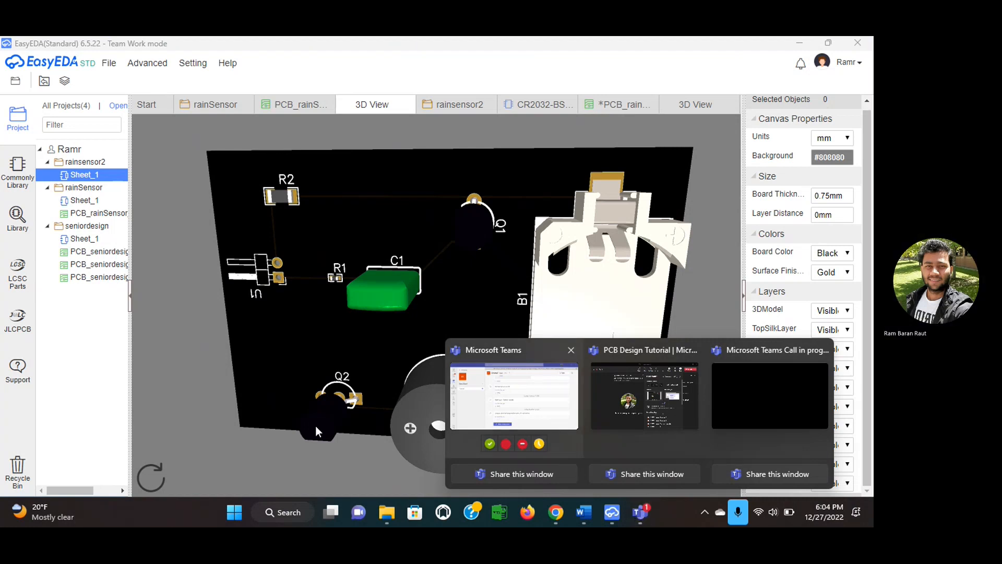
click(237, 381)
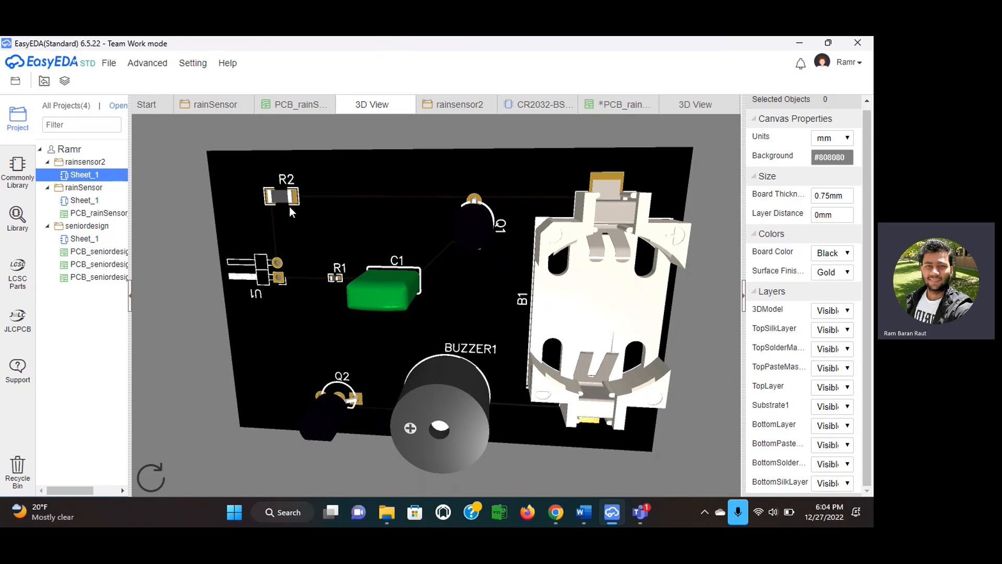
- Return from the 3D view to the rainsensor2 PCB layout and save it so its BOM can be exported
click(438, 106)
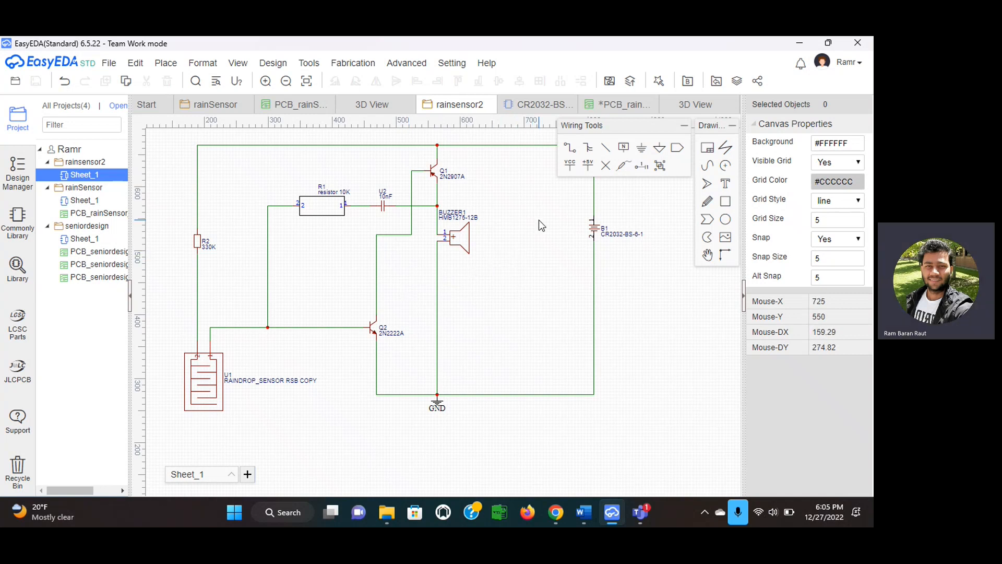
click(635, 108)
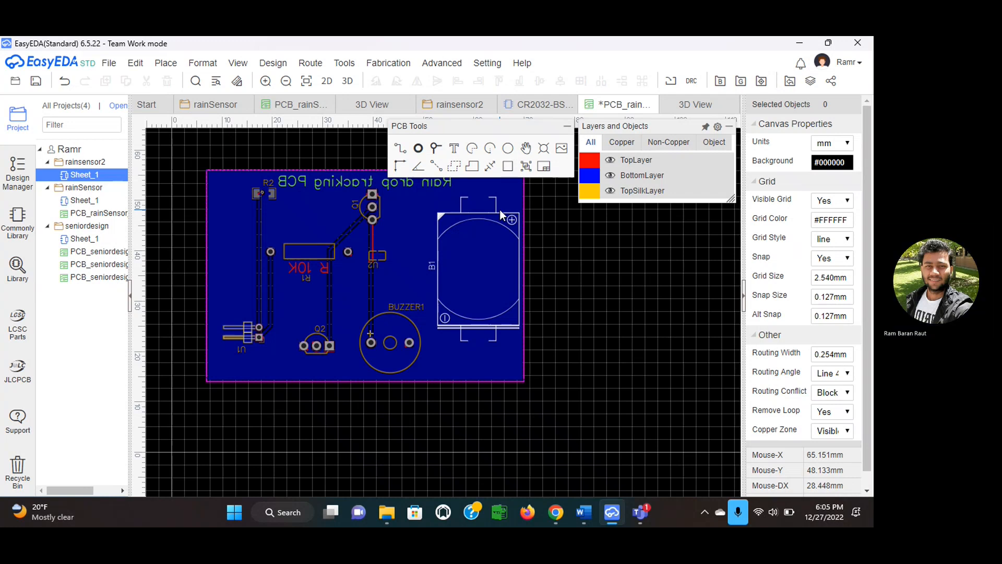
click(389, 63)
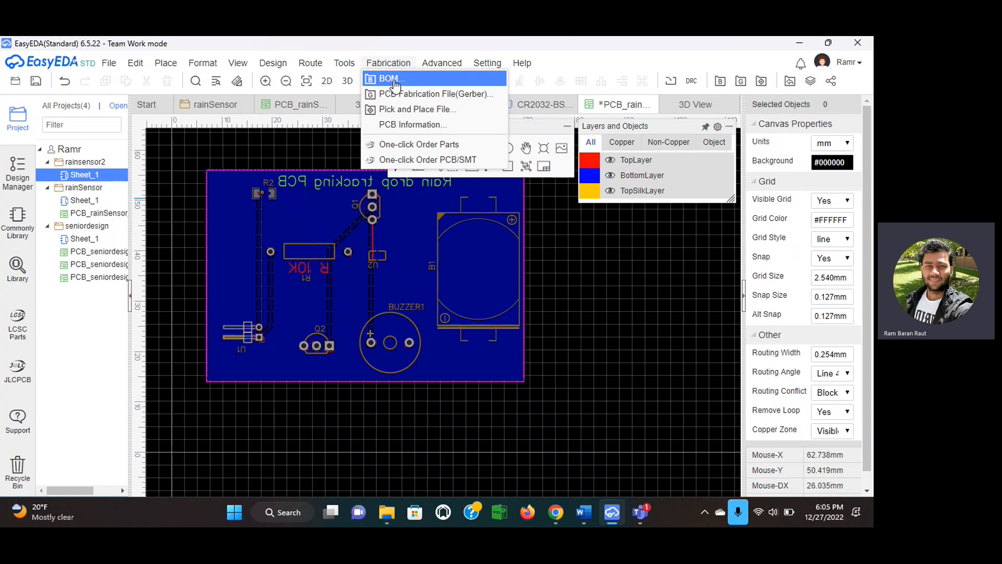
click(394, 83)
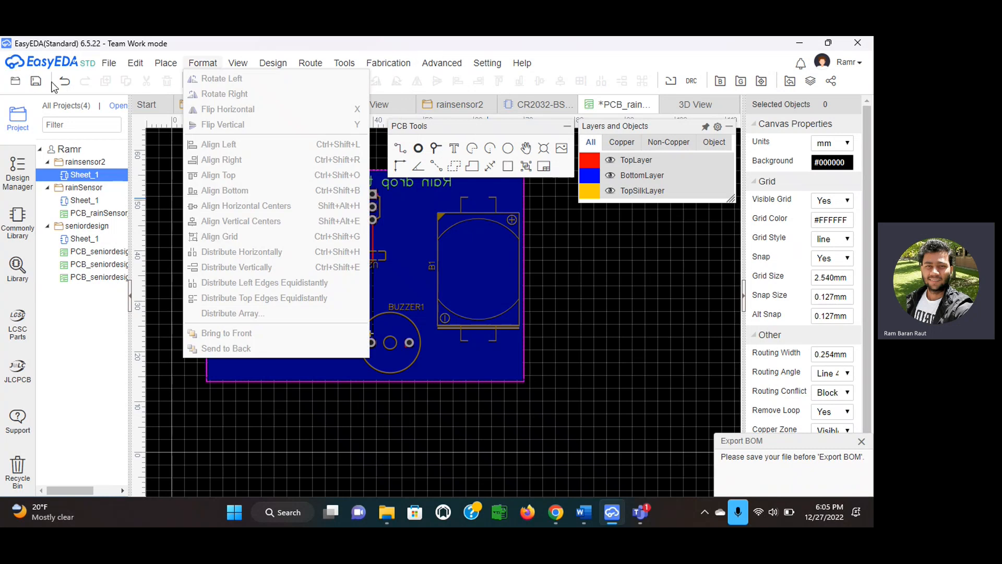
click(35, 82)
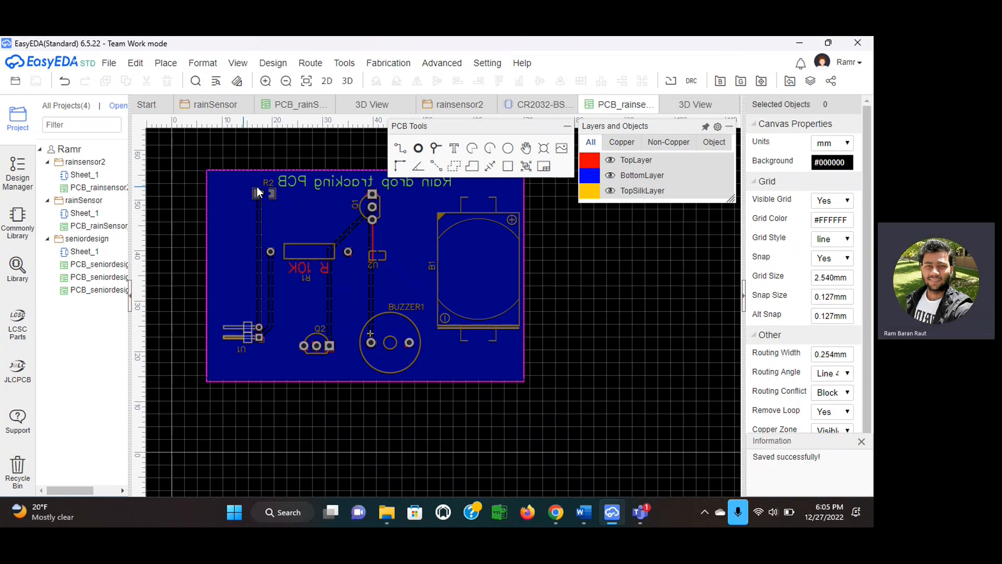
- Generate the PCB's bill of materials and send it to LCSC to order the parts
click(388, 63)
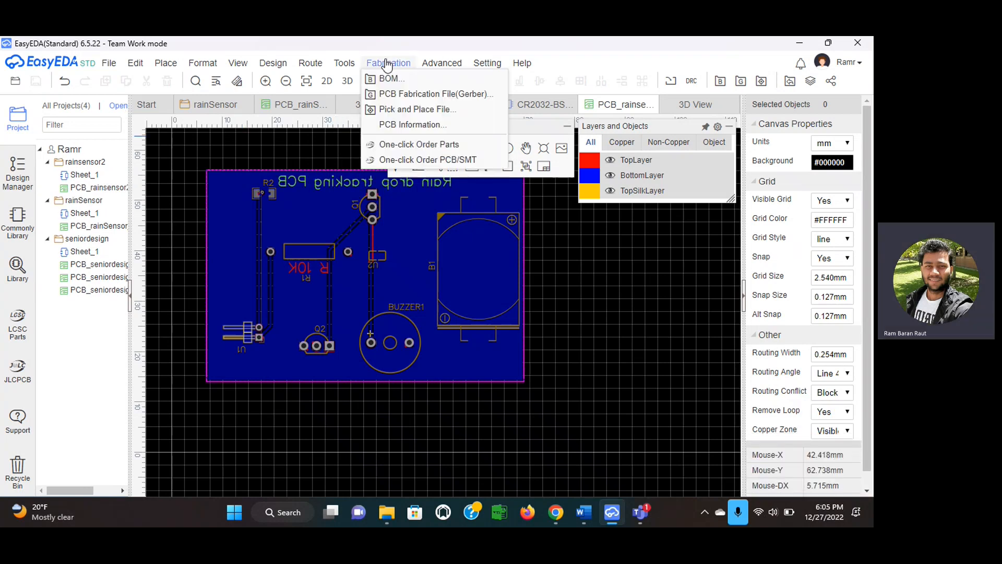
click(386, 79)
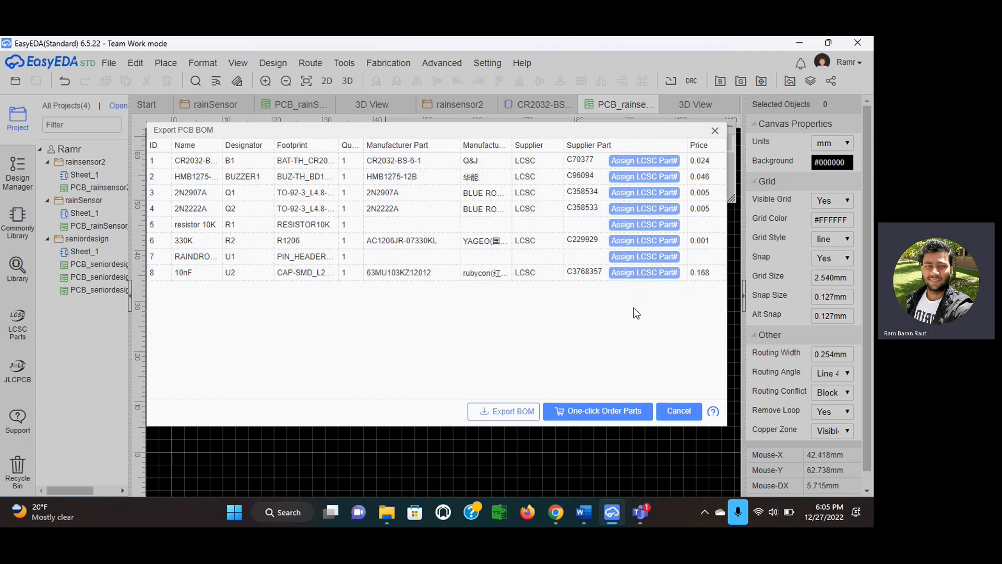
click(596, 413)
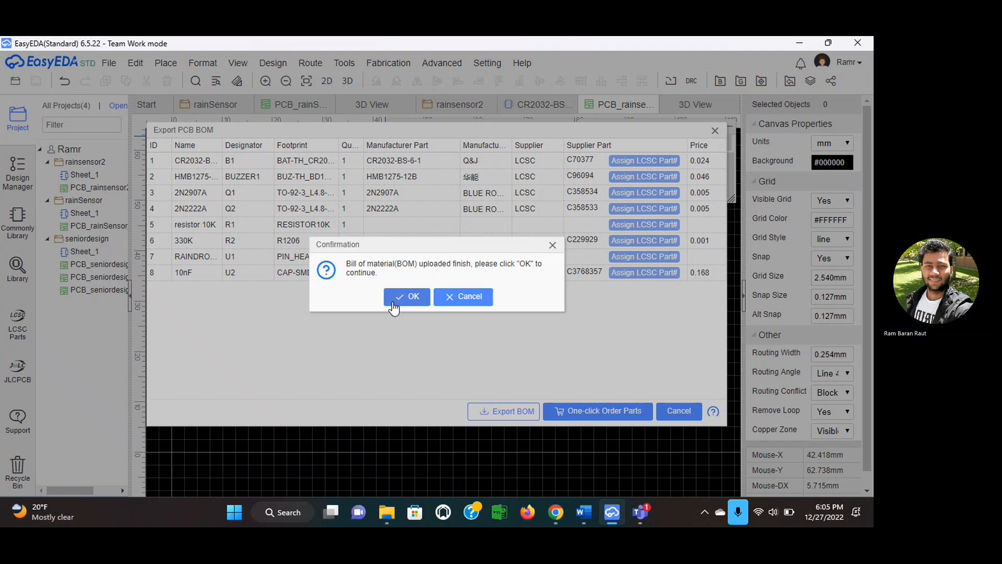
click(413, 296)
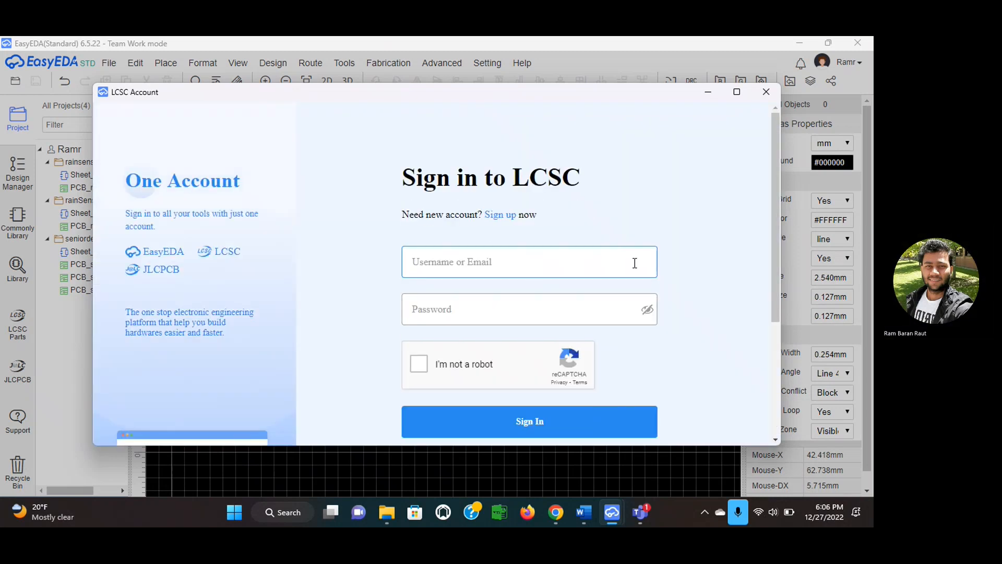
- Sign in to LCSC with the account username and password, completing the robot check
scroll(649, 255, down, 2)
scroll(648, 257, down, 1)
scroll(649, 257, up, 3)
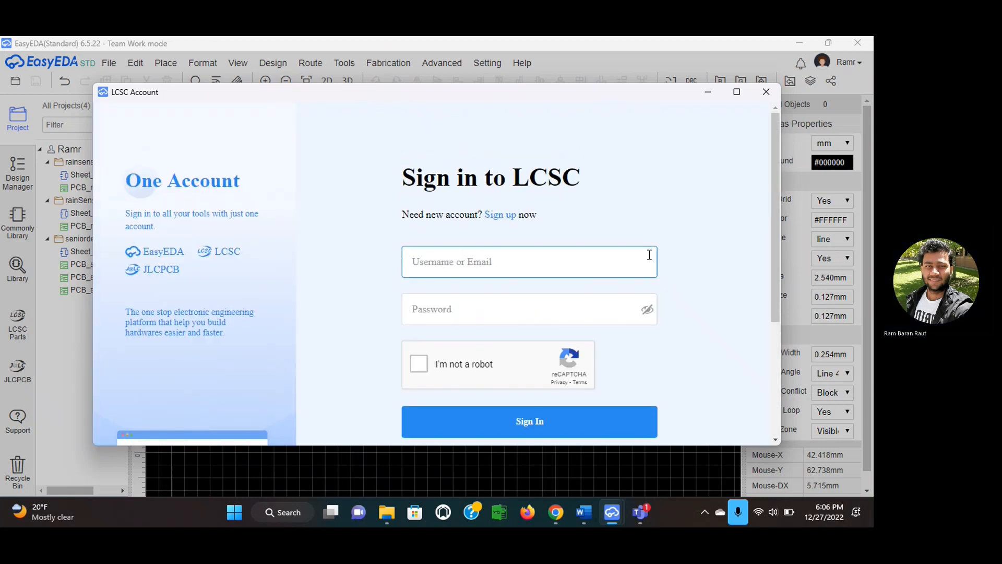
click(490, 261)
text(Ramr)
click(433, 314)
text(********)
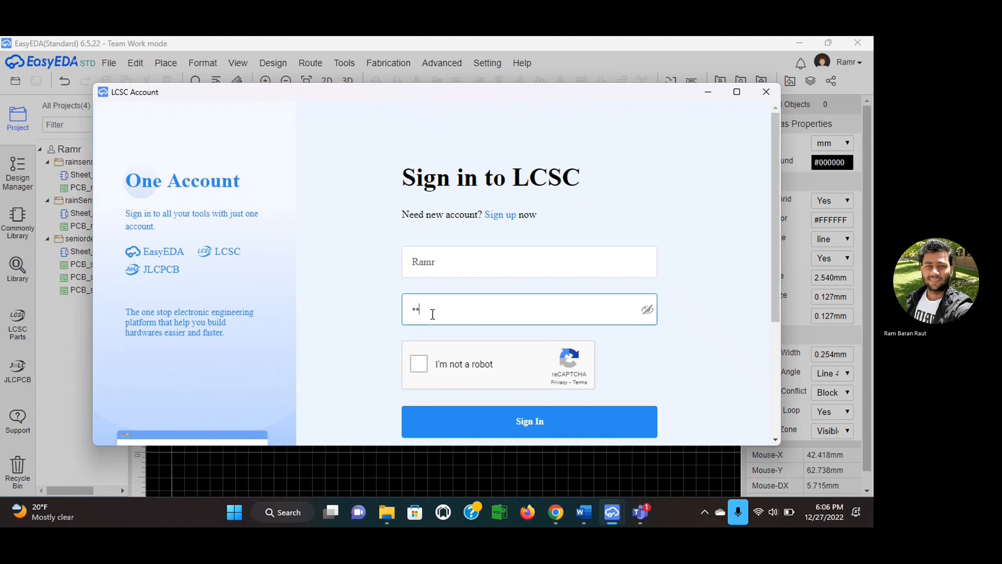
text(***)
click(417, 363)
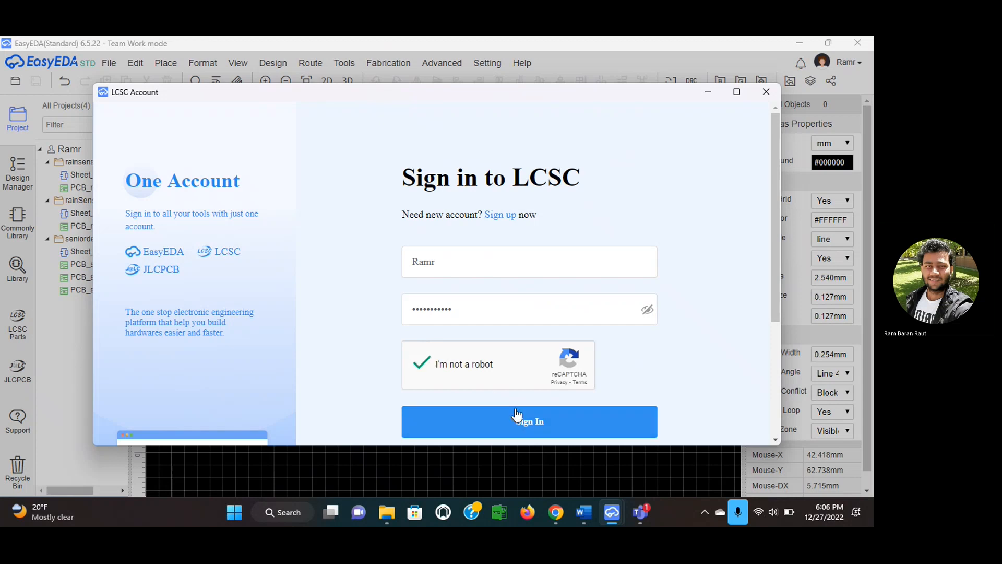
click(525, 423)
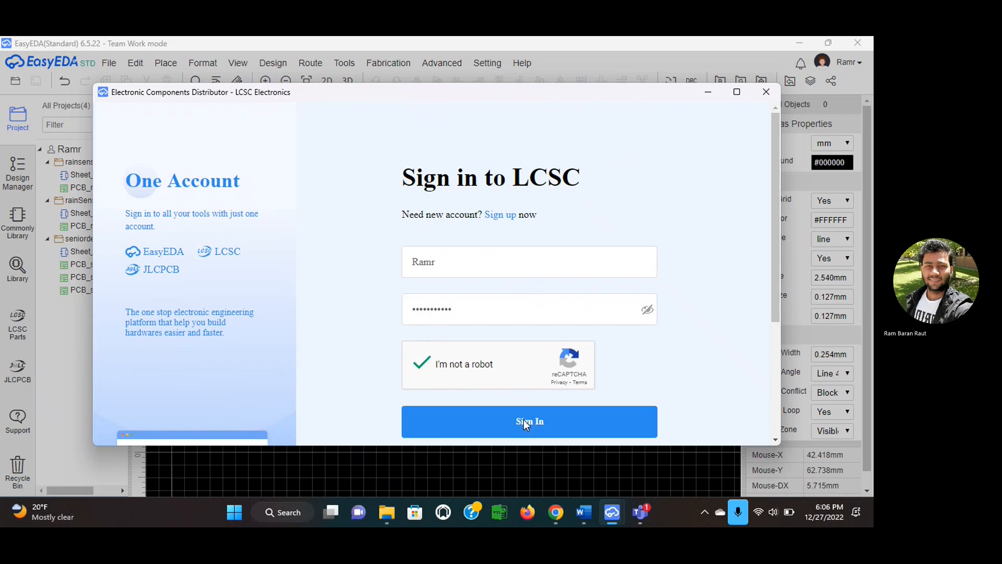
- Look through the LCSC BOM Tool page and its data start row options, and return to the PCB layout
scroll(524, 329, down, 5)
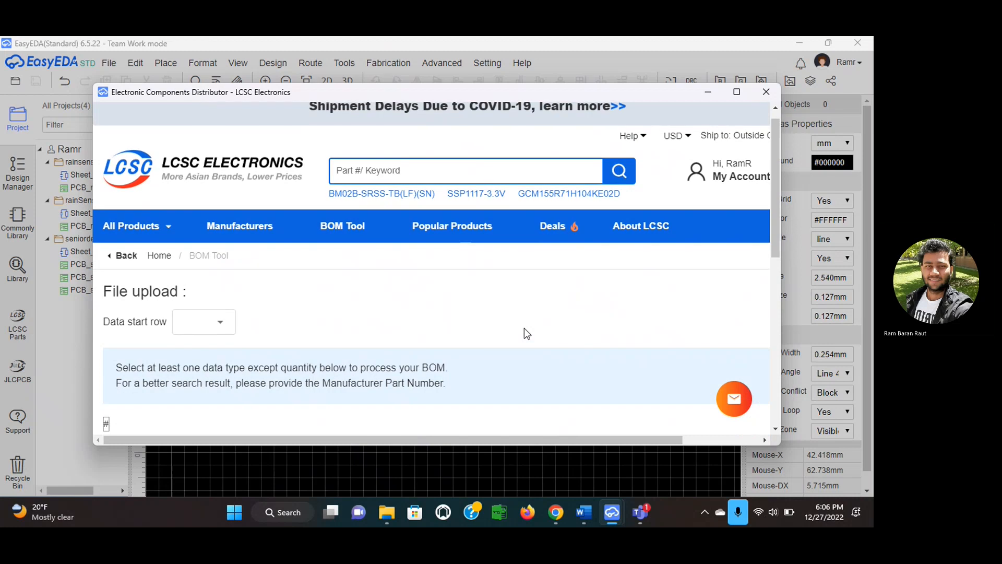
click(217, 328)
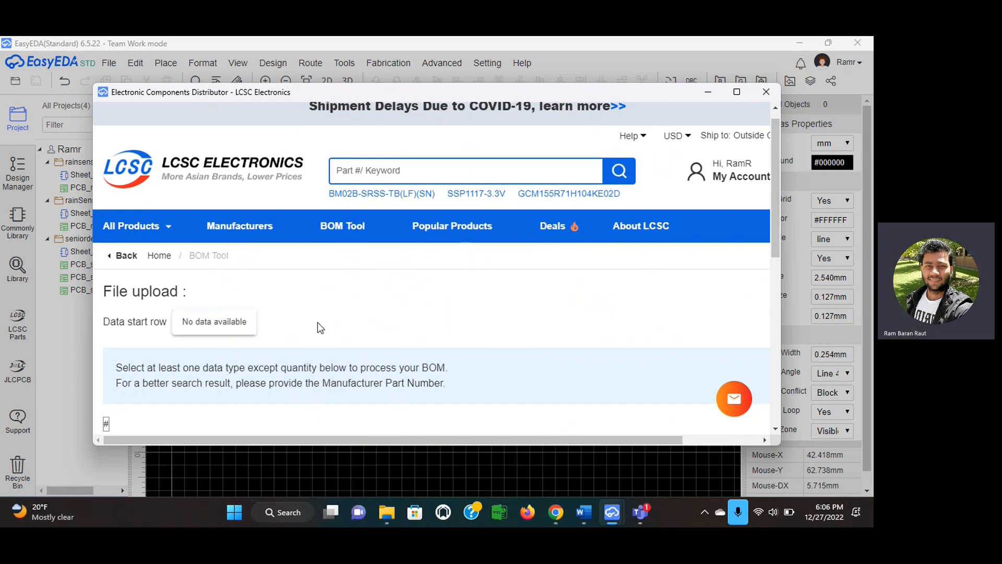
scroll(317, 323, down, 5)
scroll(317, 322, down, 4)
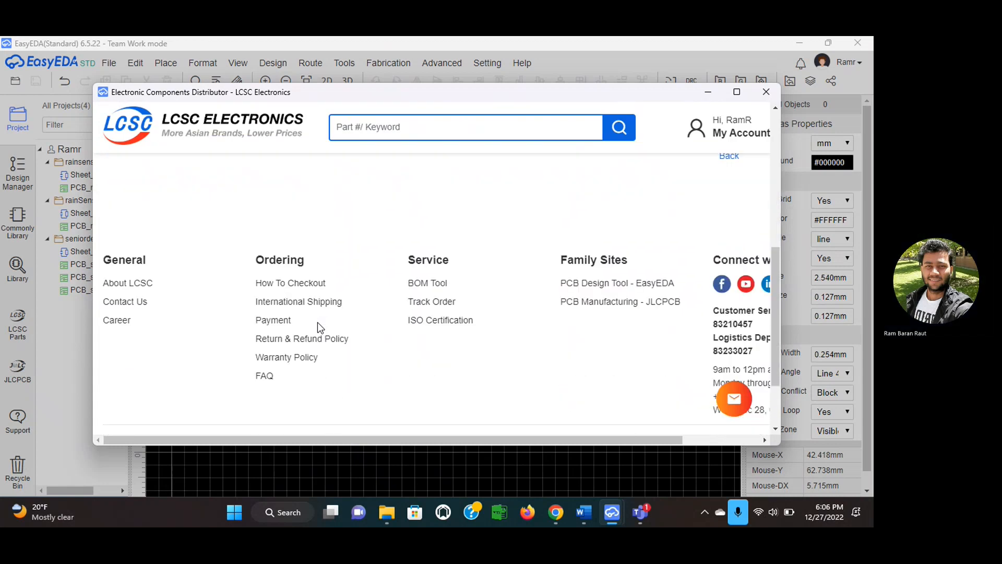
scroll(318, 322, up, 4)
scroll(318, 322, up, 5)
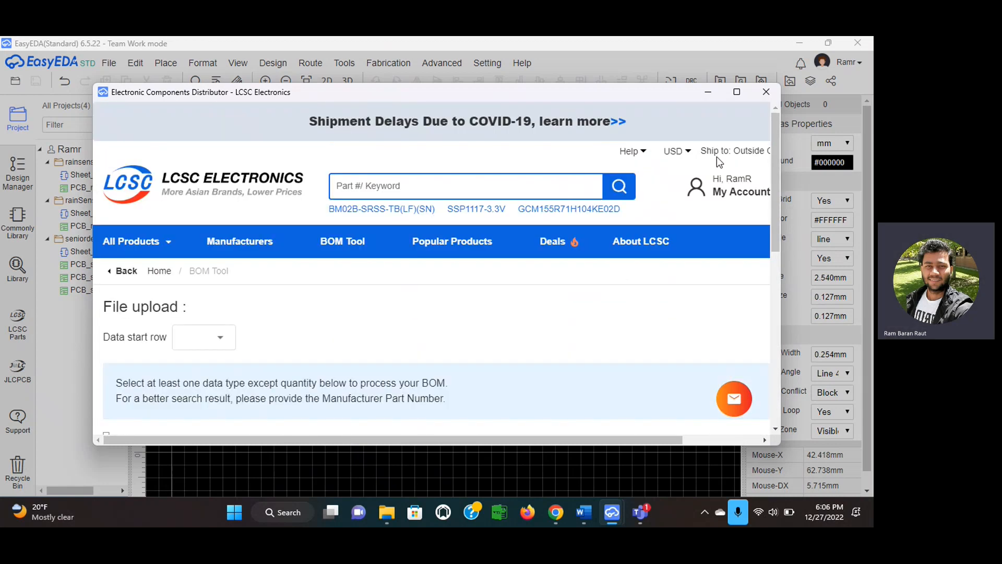
click(765, 92)
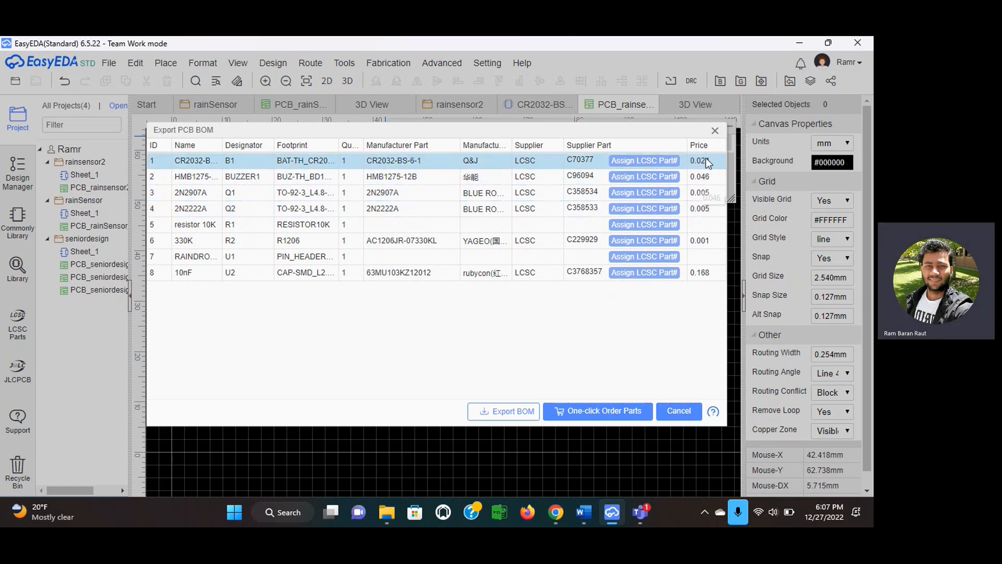
click(679, 412)
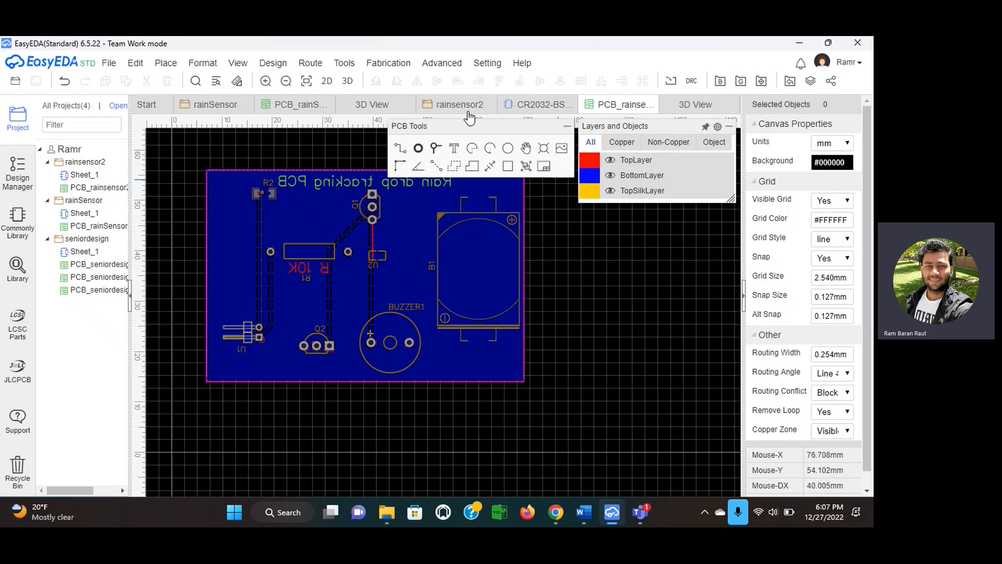
- Open the Gerber fabrication file generation for the PCB, running the design rule check first
click(389, 62)
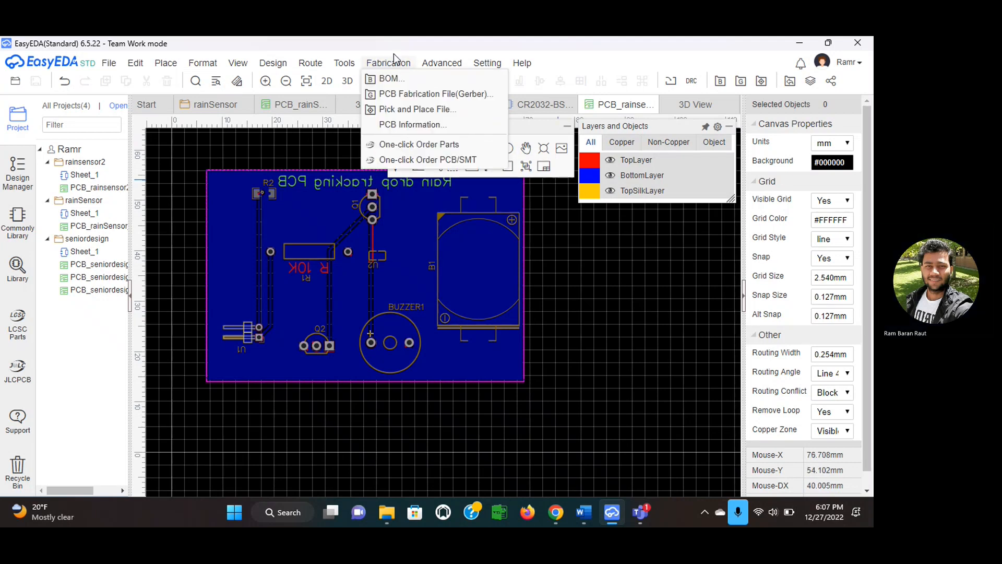
click(405, 95)
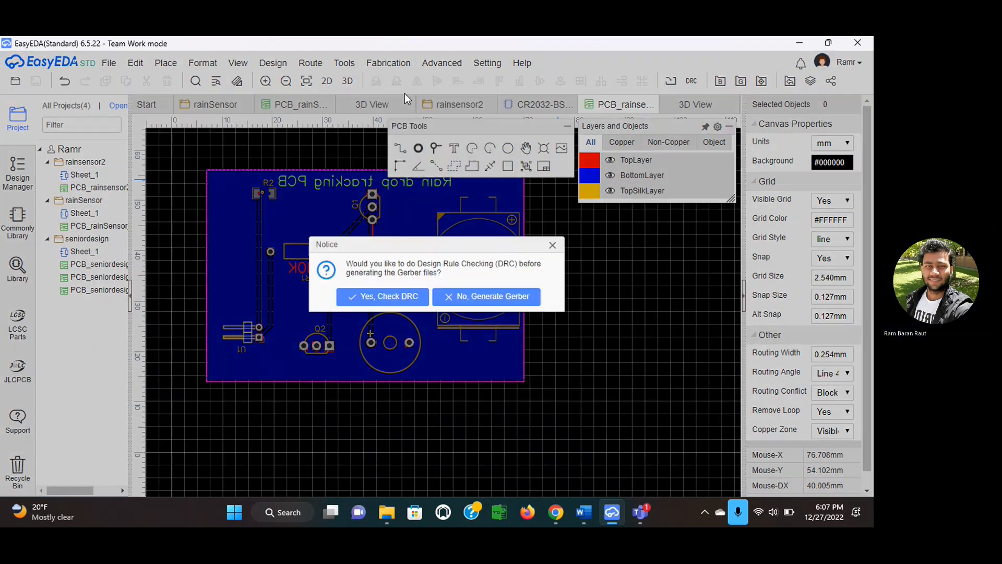
click(397, 299)
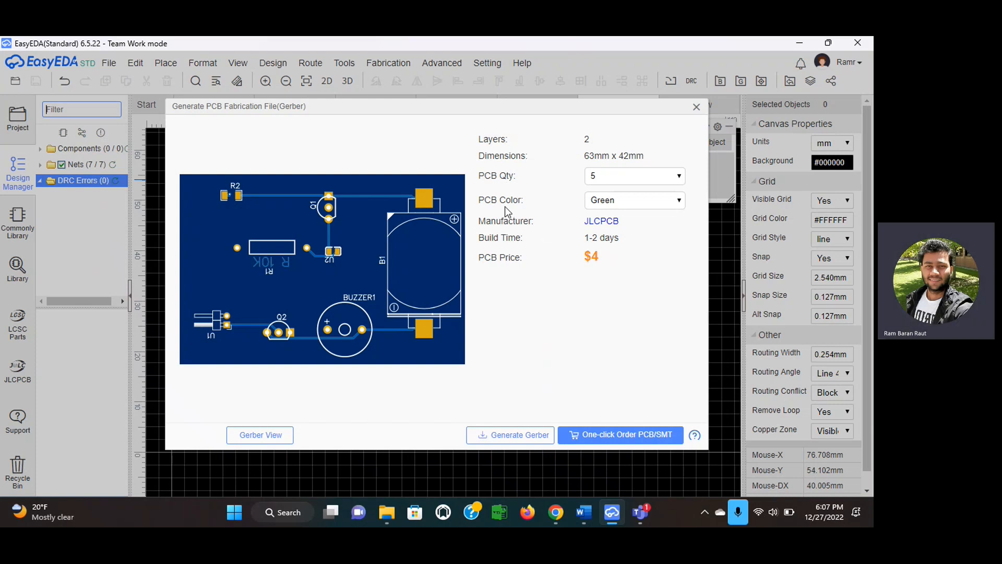
- Try red and yellow as the PCB color for fabrication and set it back to green
click(680, 204)
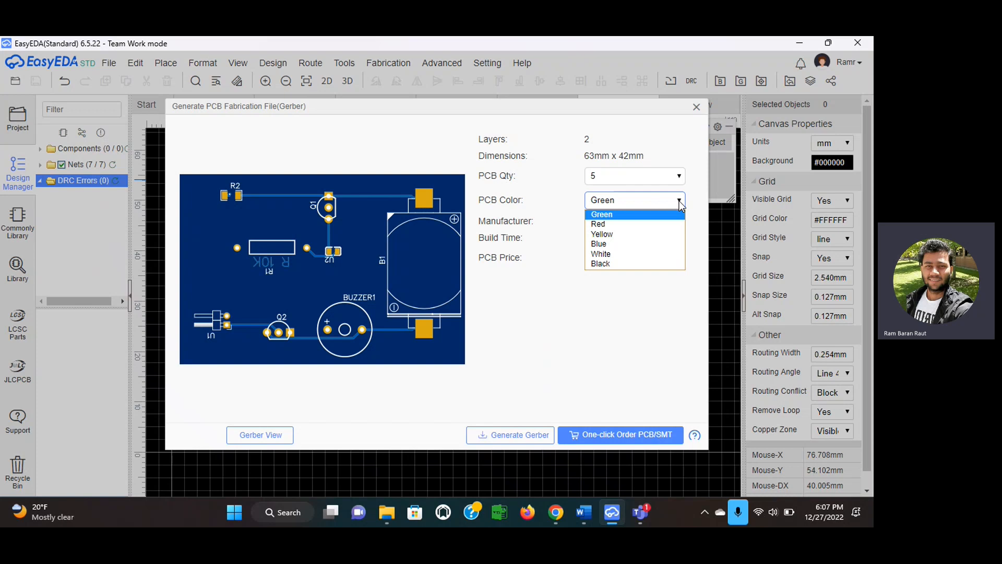
click(633, 224)
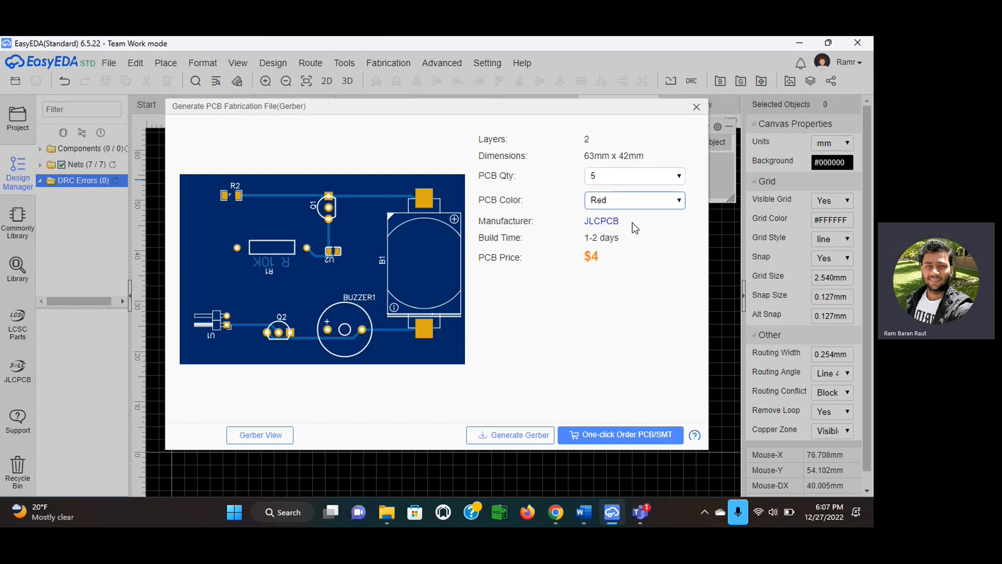
click(680, 204)
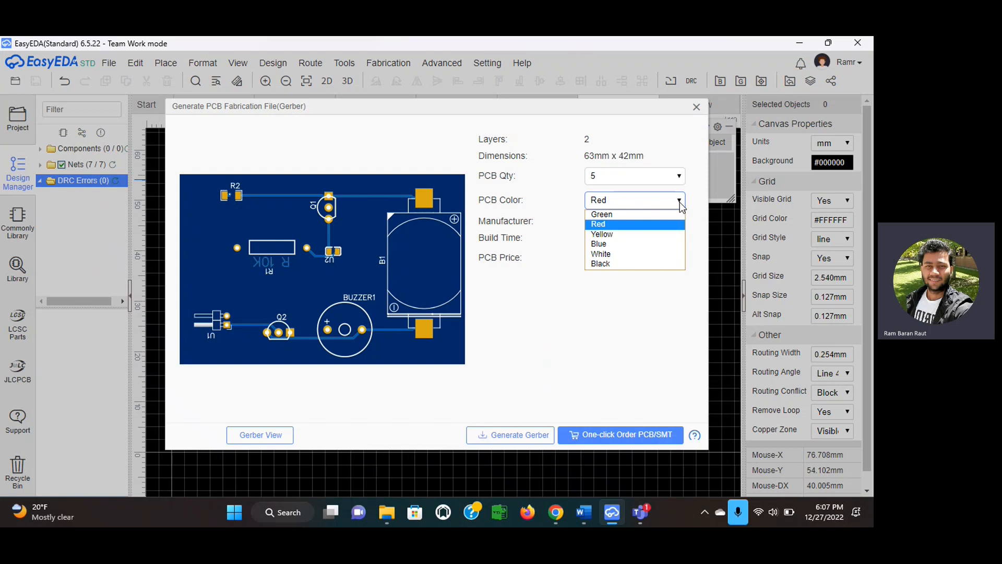
click(625, 234)
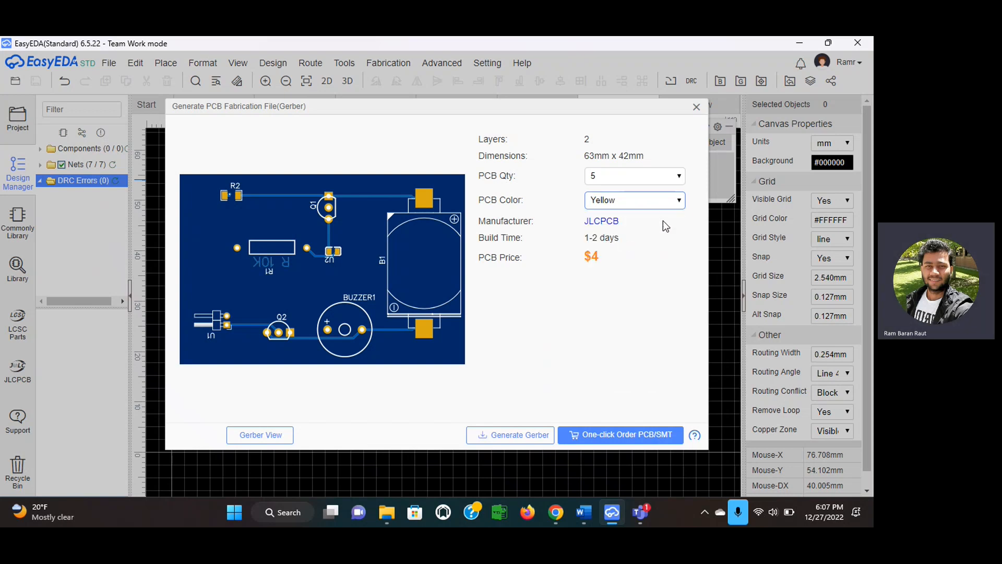
click(680, 204)
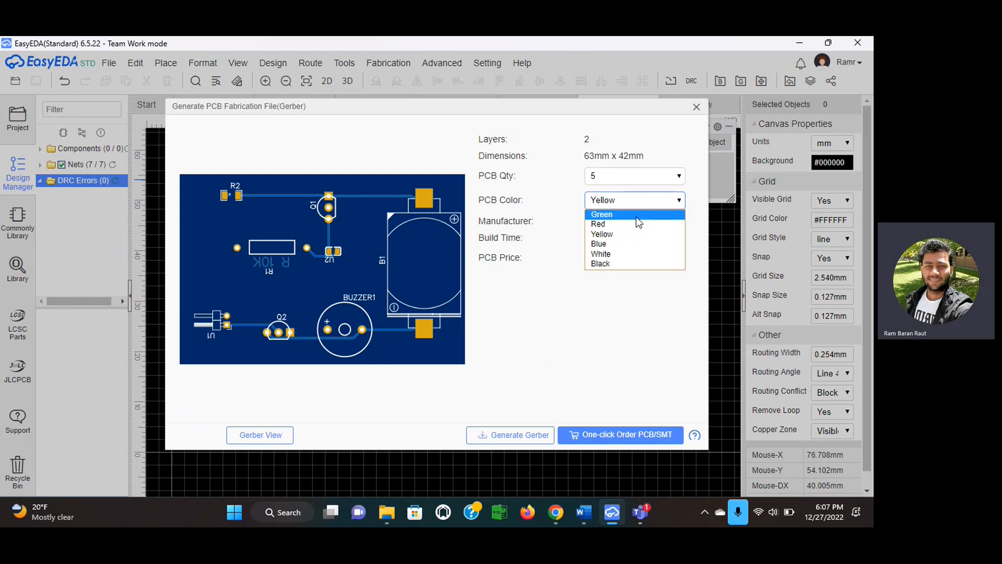
click(632, 217)
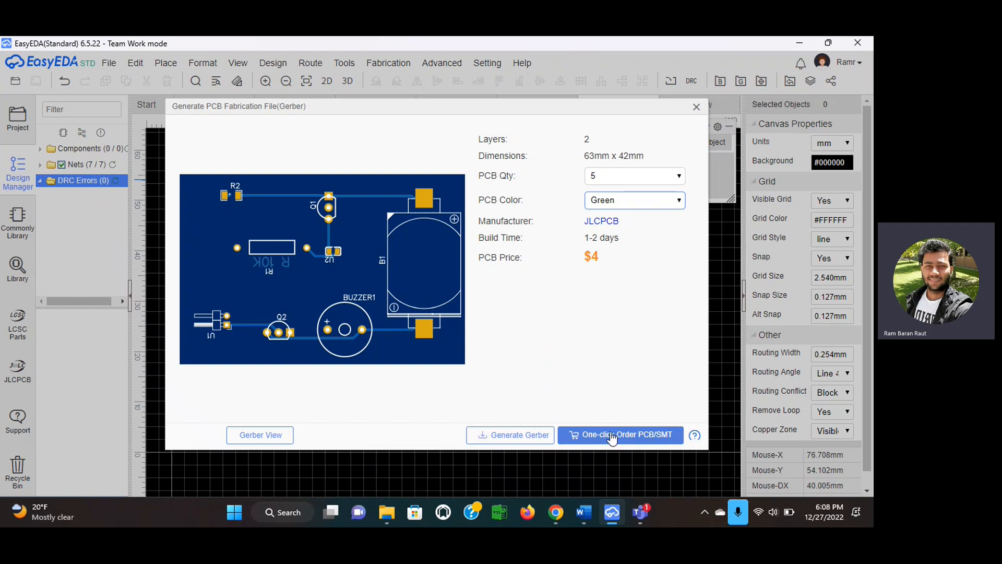
- Send the green PCB's order data, quantity 5, to JLCPCB and open its order page
click(612, 436)
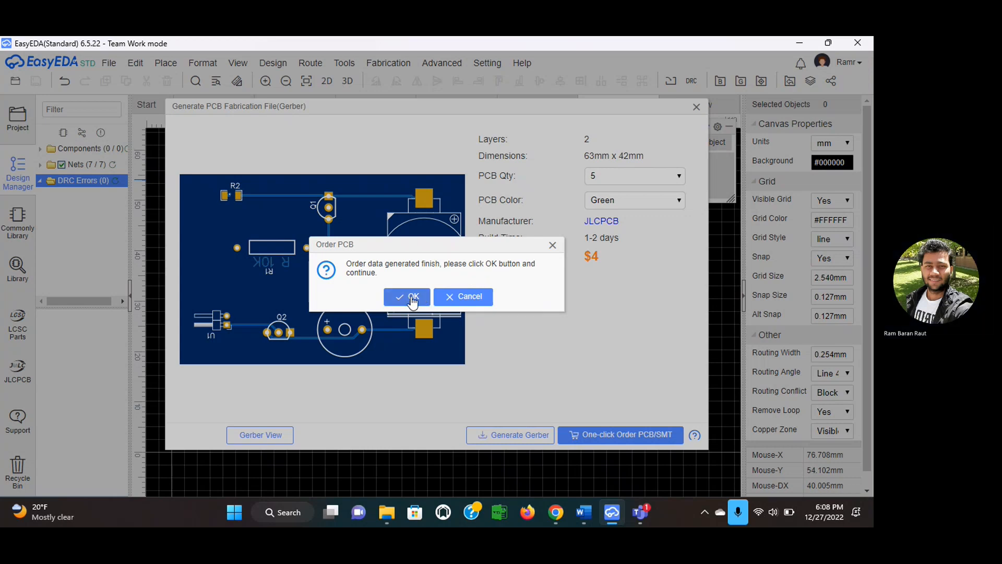
click(412, 297)
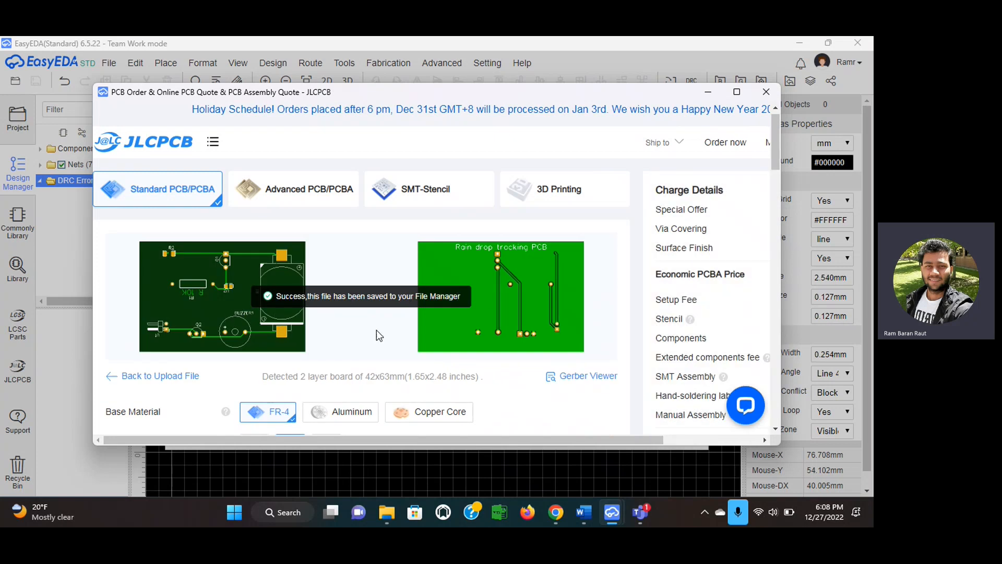
- Look through the JLCPCB order page's board previews, PCB specifications and top-side PCB assembly options
scroll(377, 330, down, 1)
scroll(377, 330, up, 1)
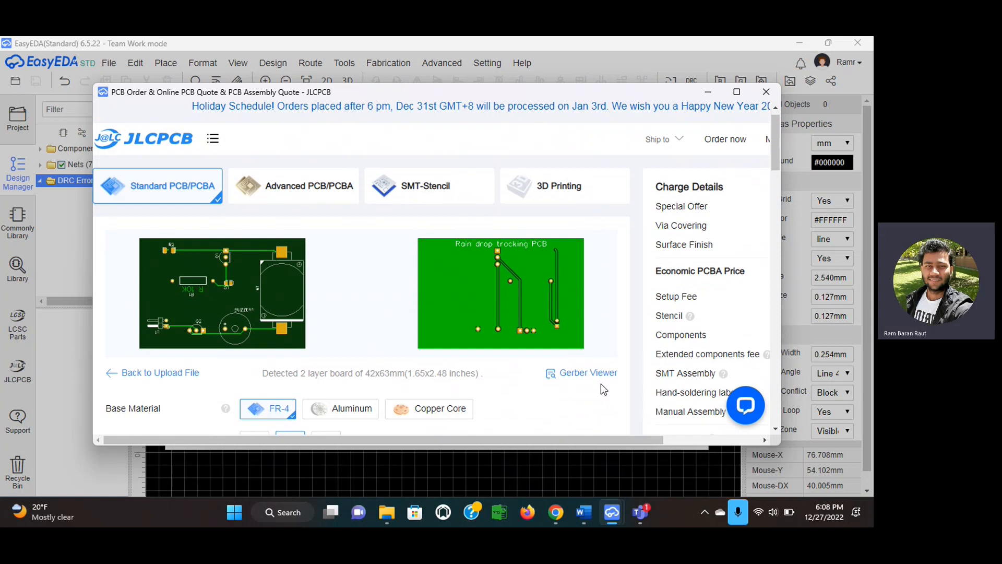
scroll(601, 385, down, 8)
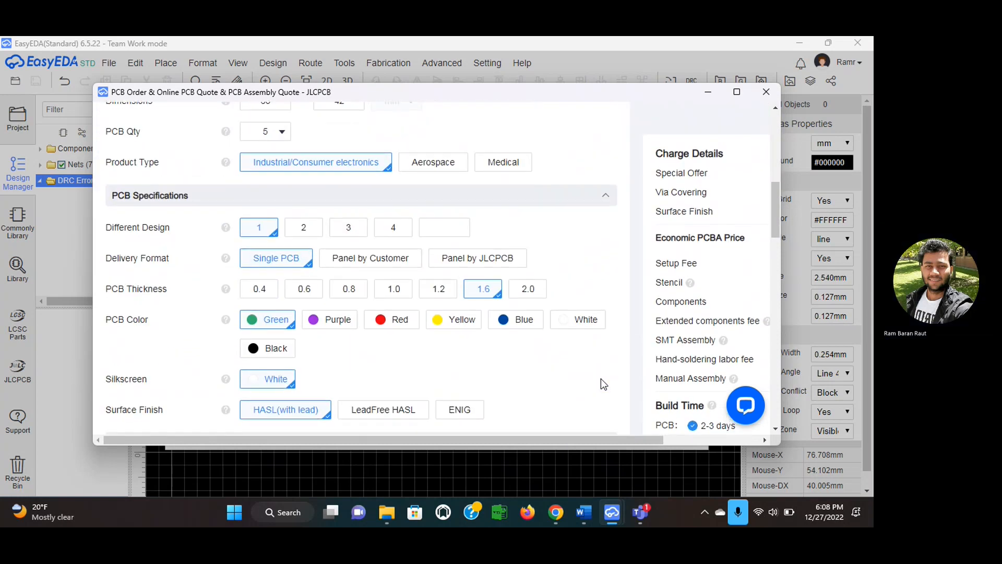
scroll(601, 380, down, 2)
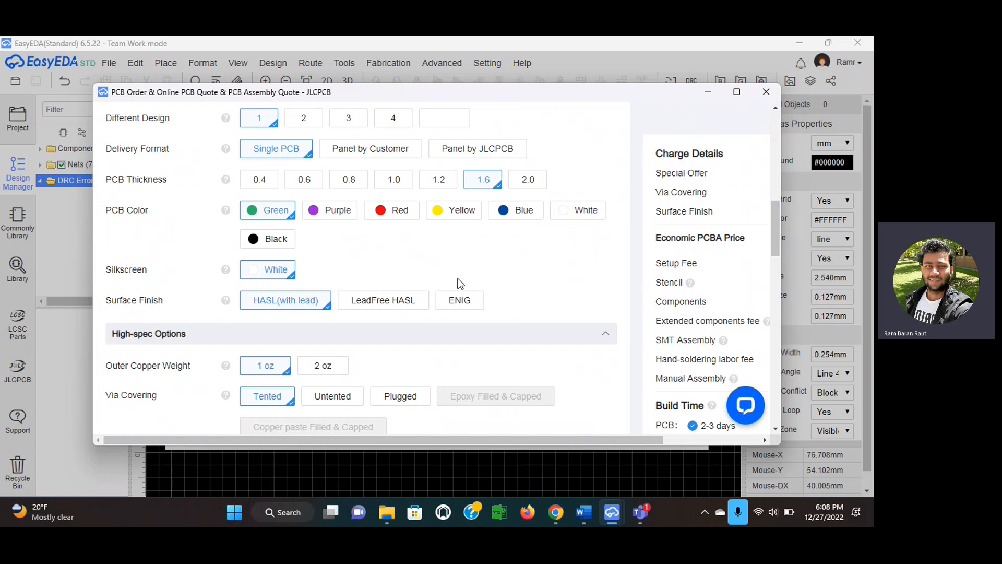
scroll(512, 336, down, 12)
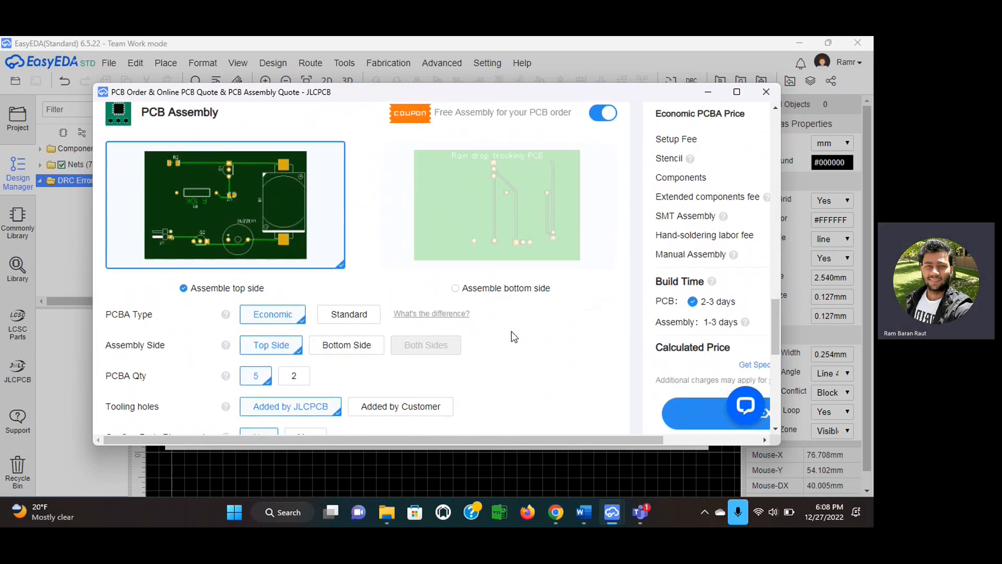
scroll(513, 336, down, 3)
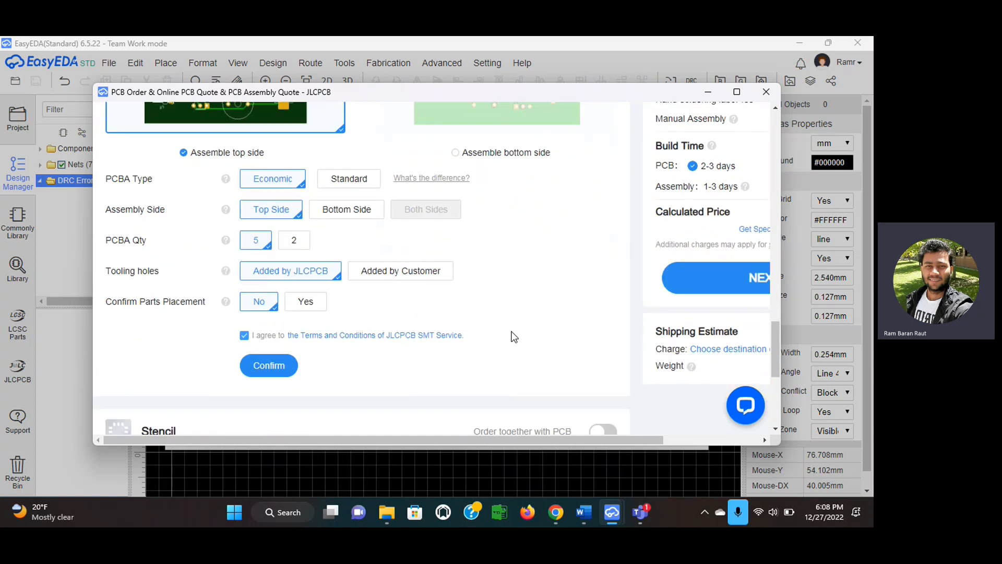
scroll(514, 337, up, 3)
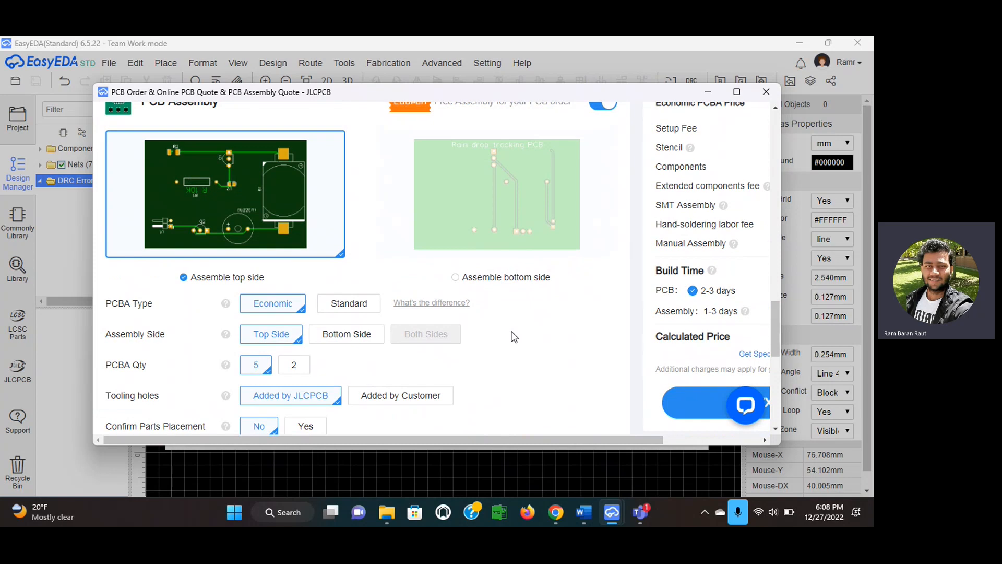
scroll(514, 336, down, 3)
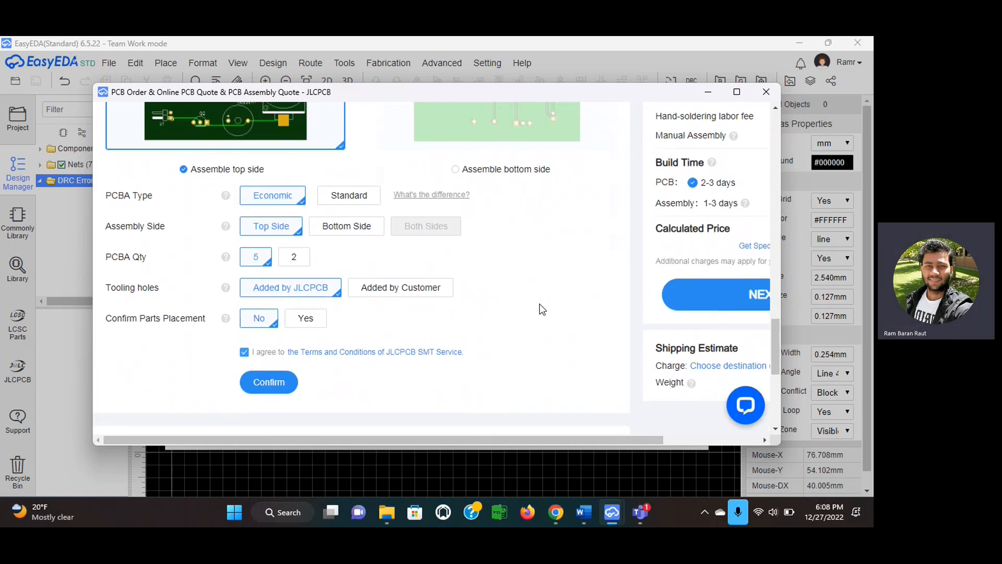
scroll(542, 309, up, 20)
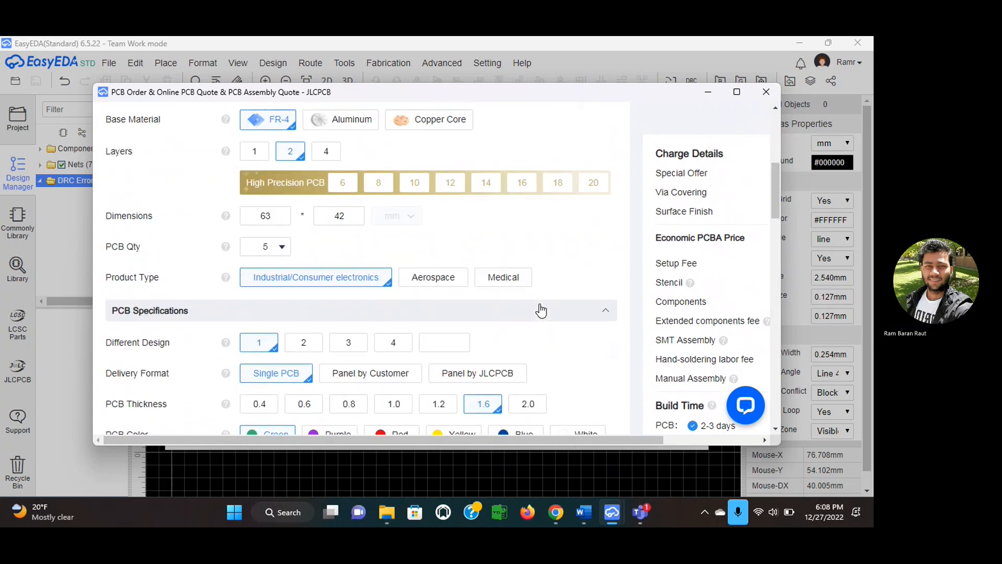
scroll(541, 311, up, 8)
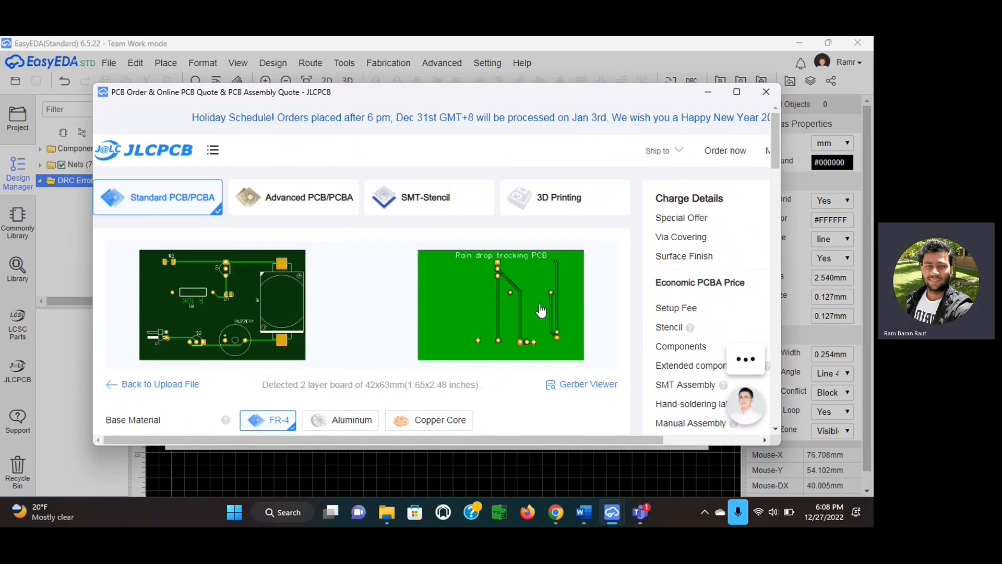
- Review the JLCPCB quote's charge details, high-spec options, assembly settings and stencil option again
scroll(542, 310, down, 1)
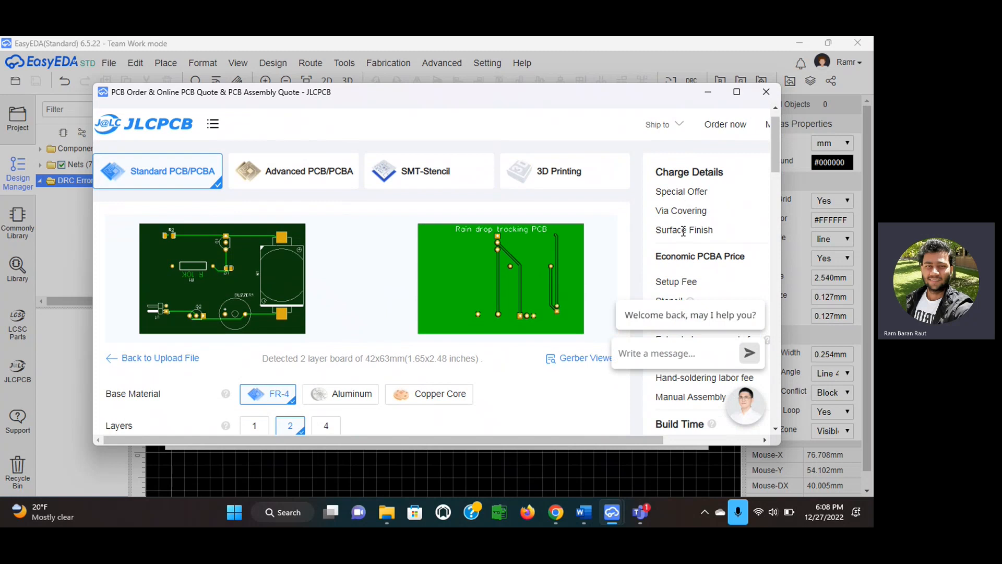
scroll(595, 266, down, 2)
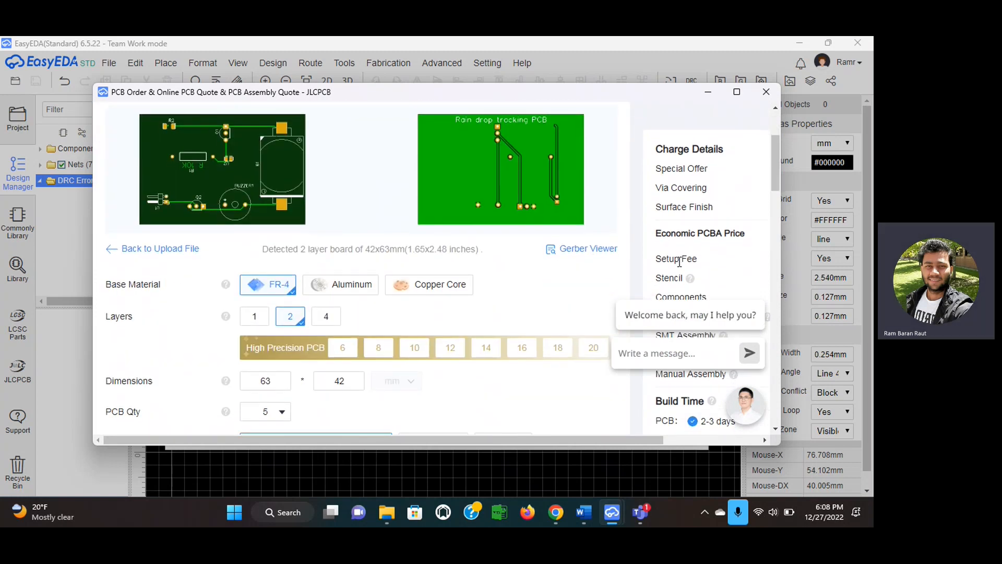
scroll(679, 262, down, 4)
scroll(680, 262, down, 2)
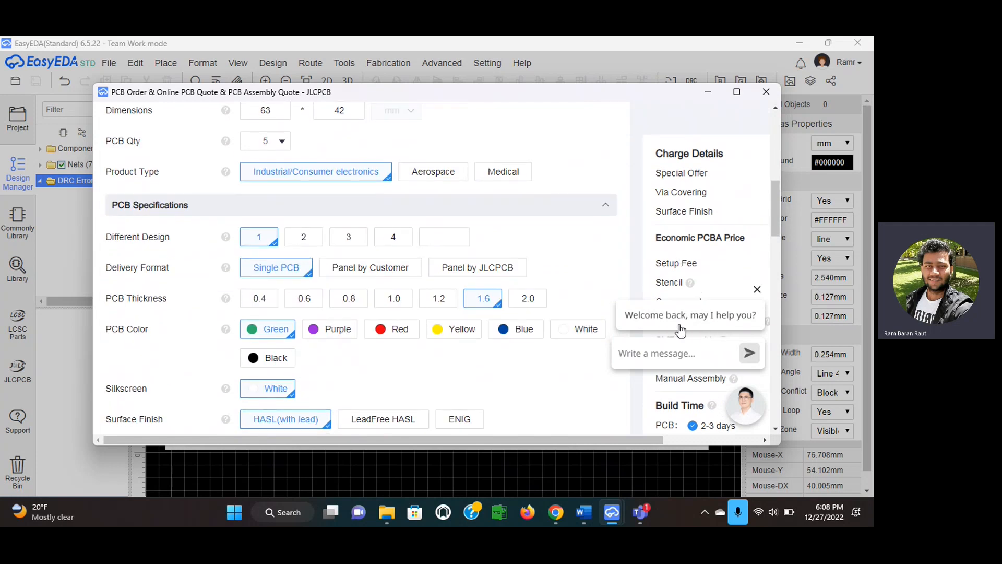
scroll(681, 393, down, 15)
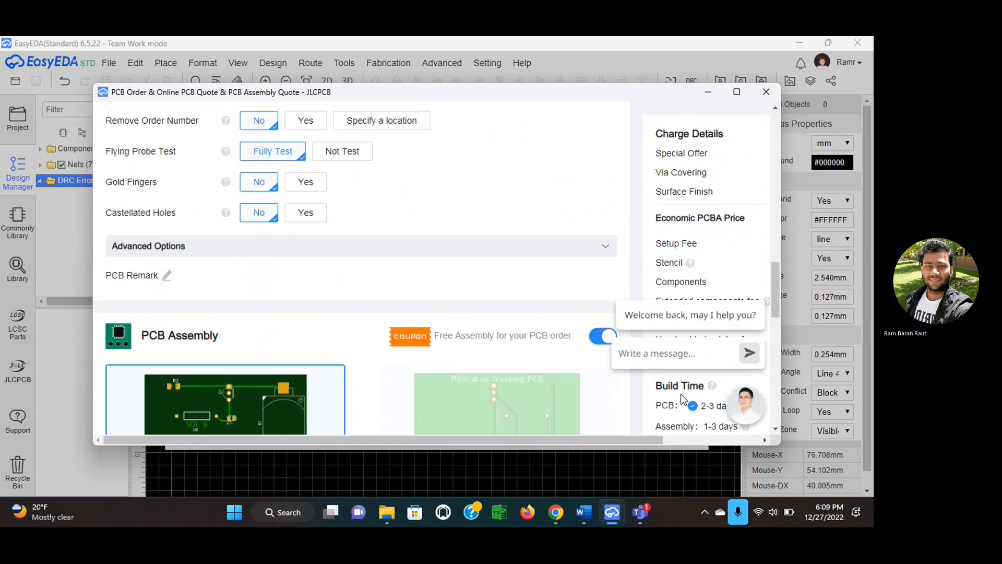
scroll(681, 393, down, 10)
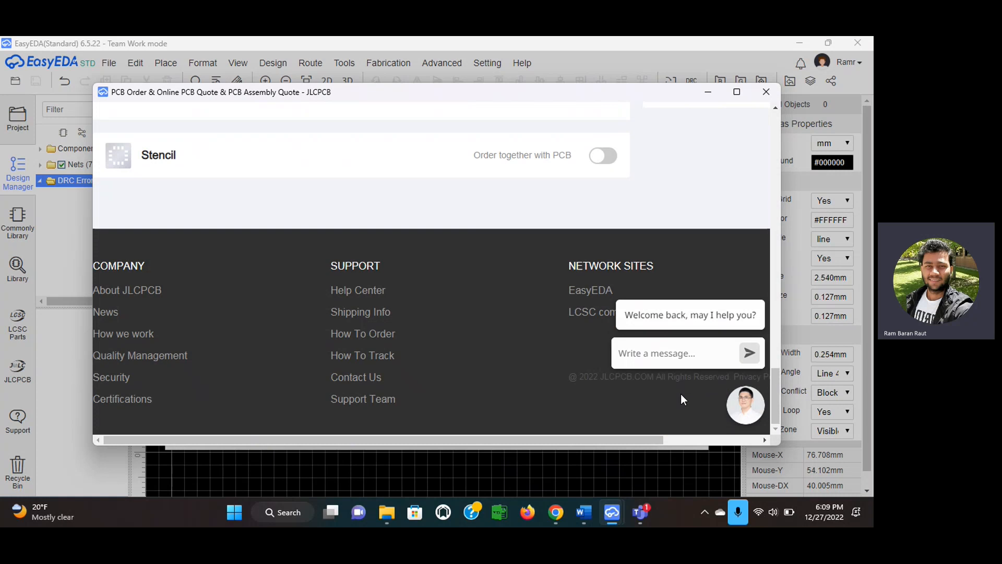
scroll(612, 198, up, 10)
scroll(612, 197, down, 4)
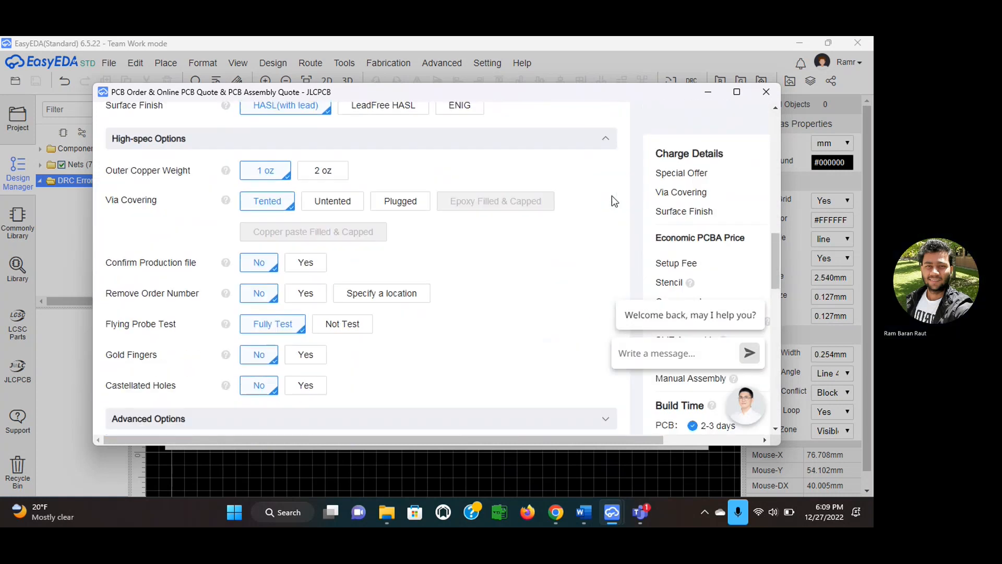
scroll(612, 195, down, 1)
scroll(493, 271, down, 3)
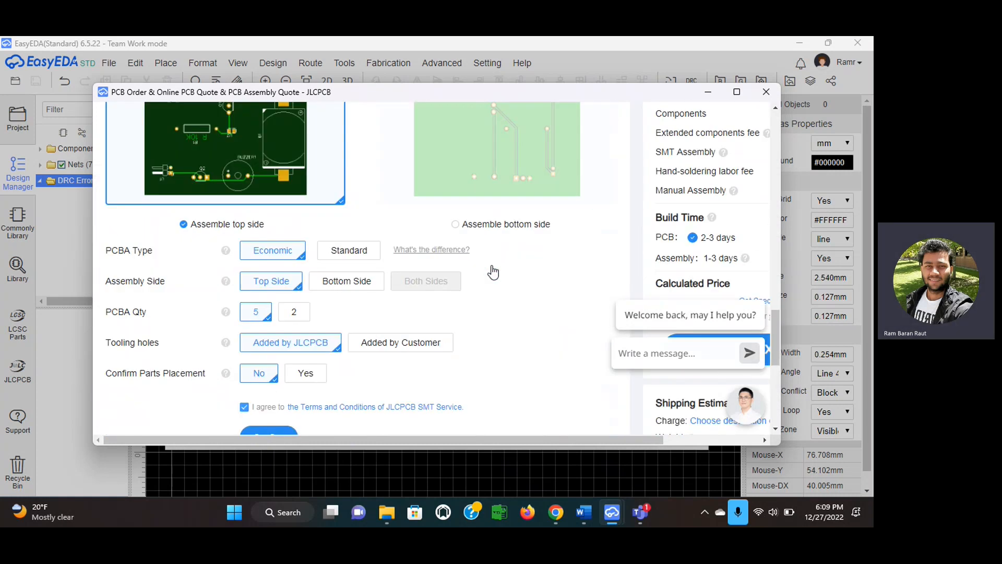
scroll(361, 294, down, 2)
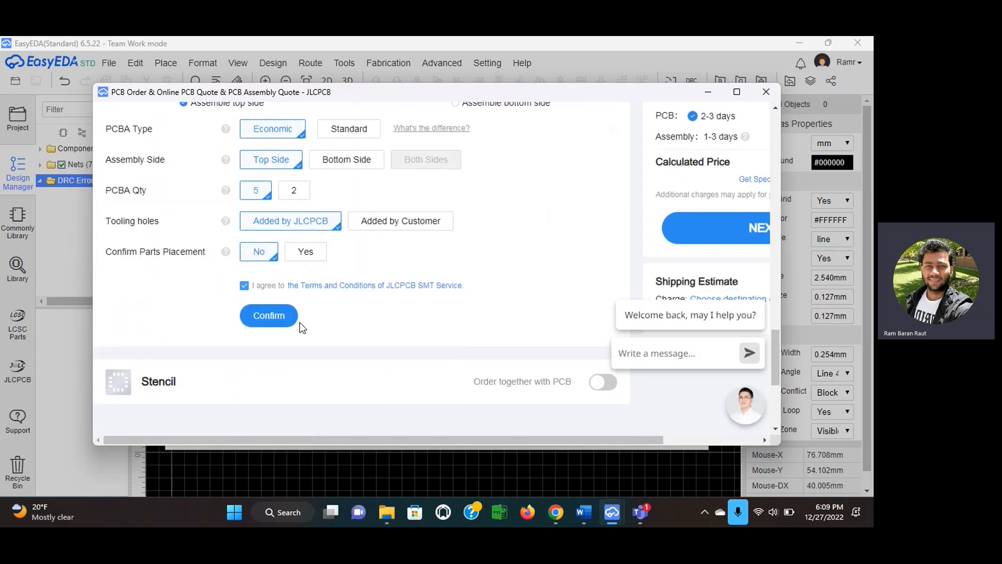
scroll(372, 313, up, 10)
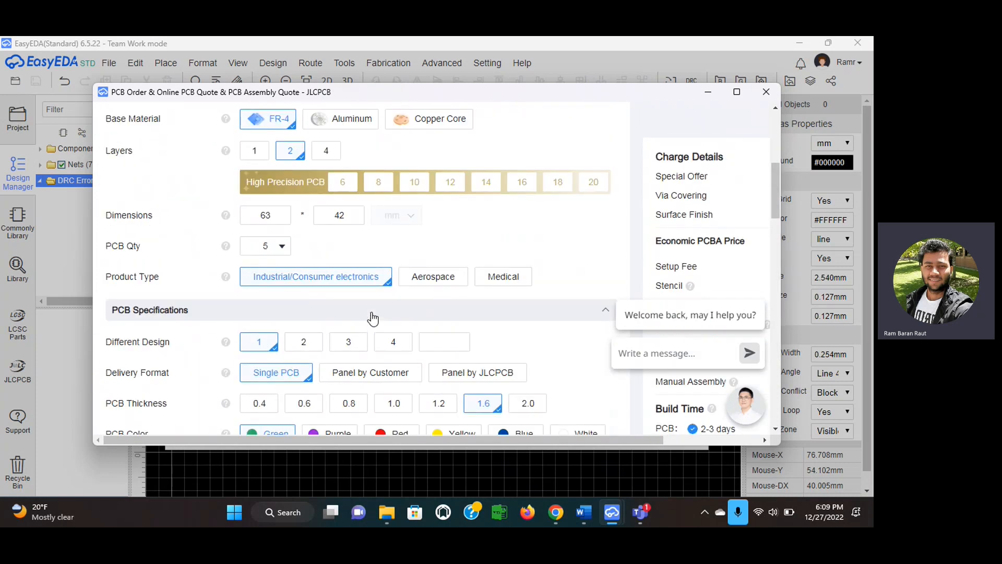
scroll(538, 214, up, 4)
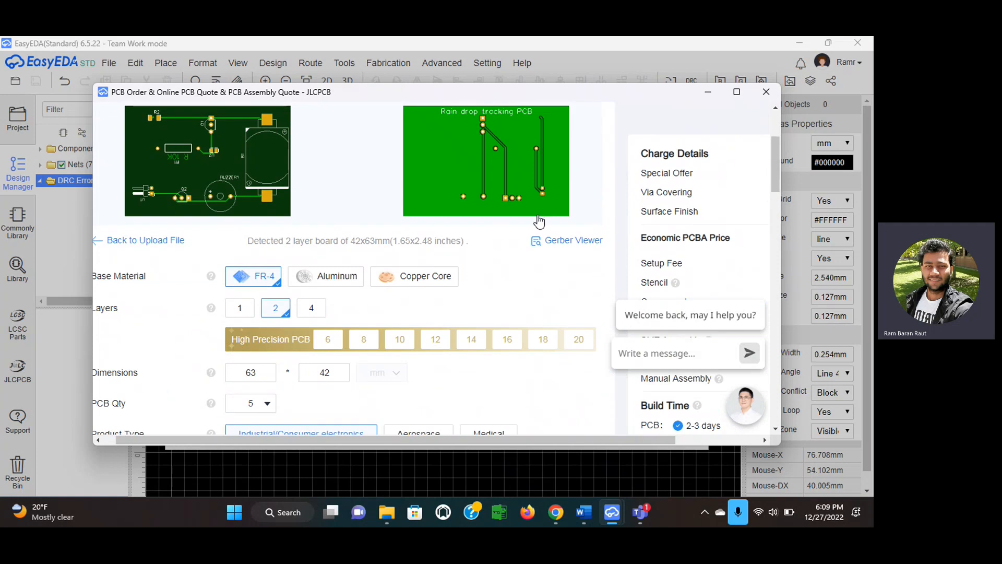
scroll(539, 222, down, 12)
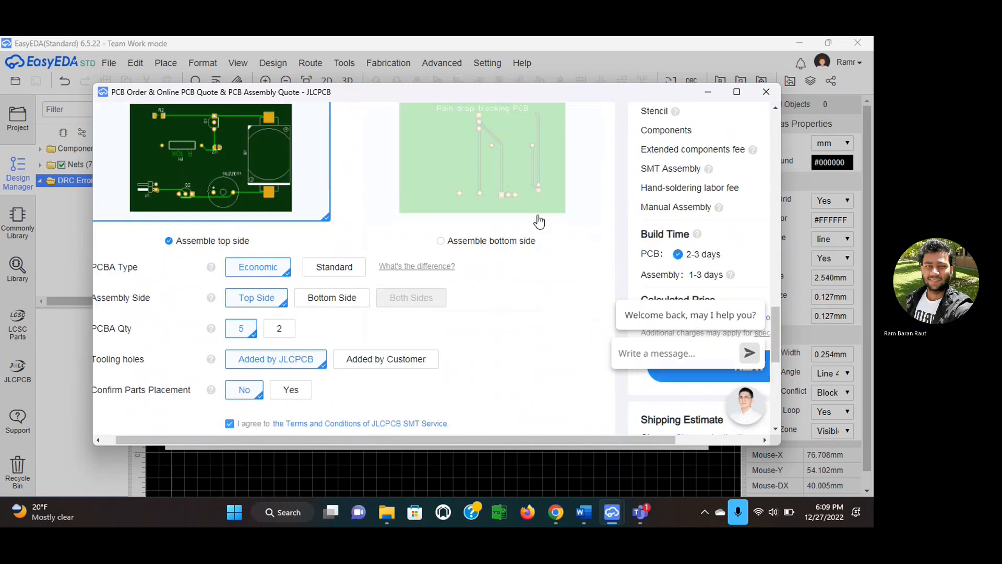
scroll(539, 222, down, 3)
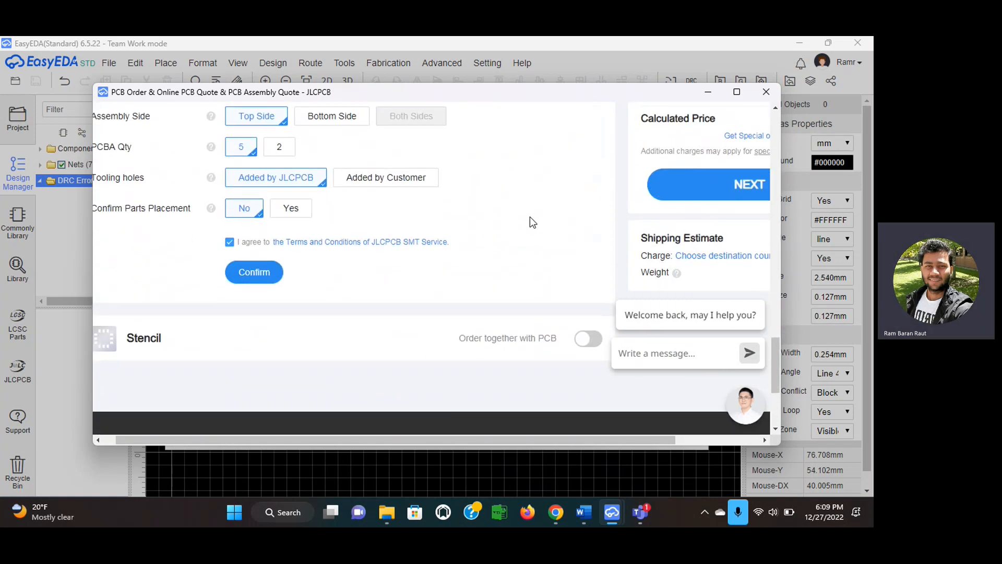
scroll(531, 217, up, 5)
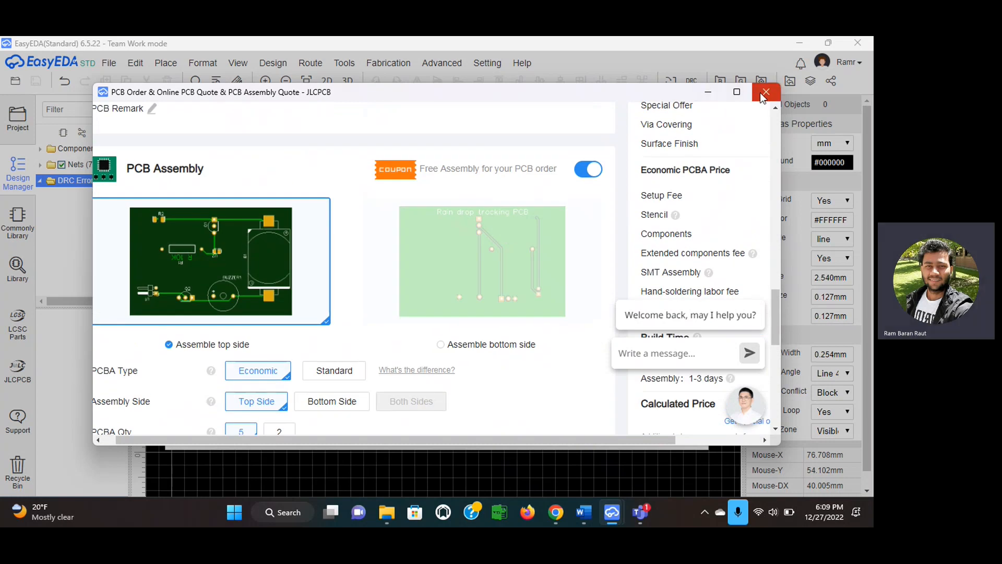
- Close the JLCPCB order page and the Gerber generation dialog, and inspect the finished board from above in the 3D view
click(764, 92)
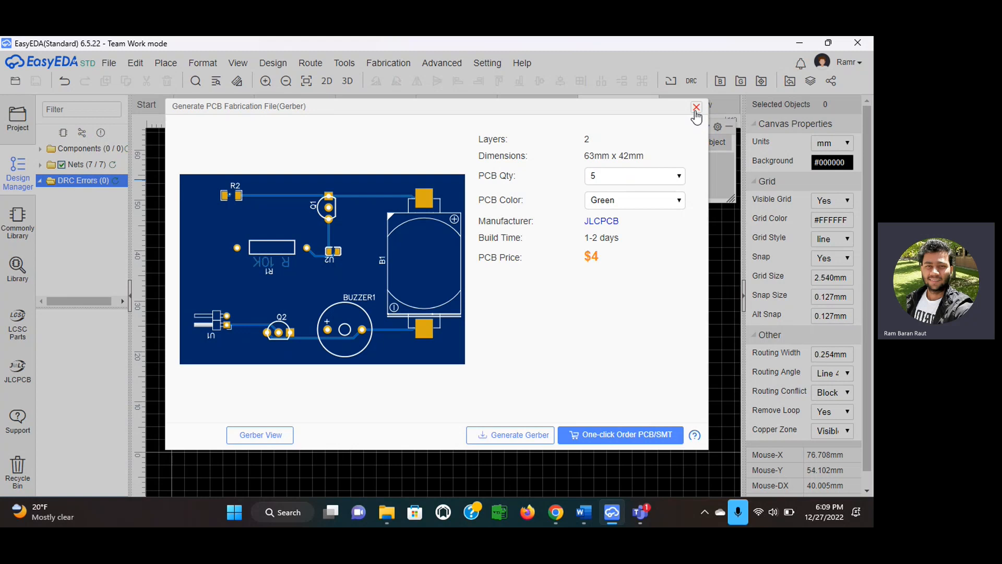
click(697, 108)
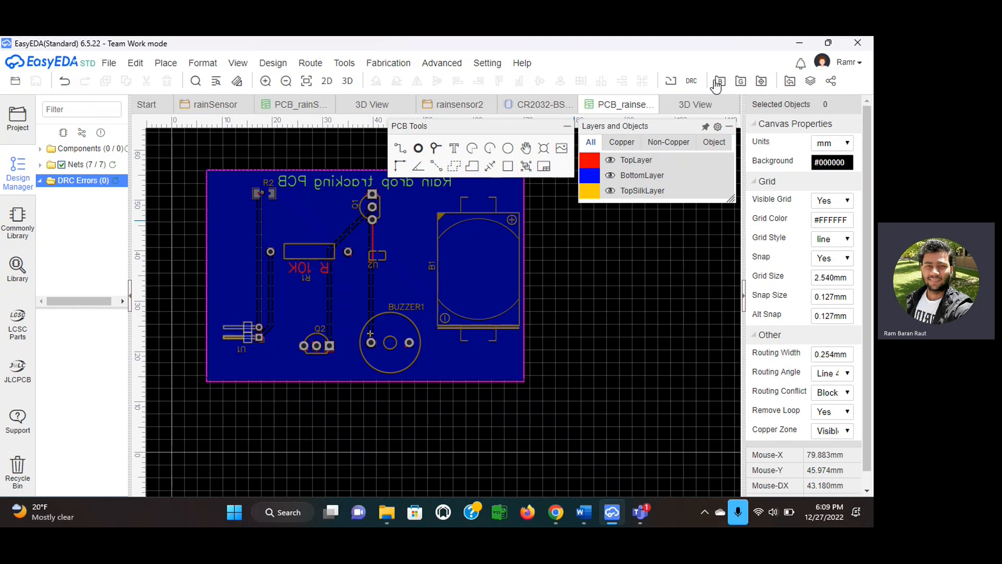
click(689, 108)
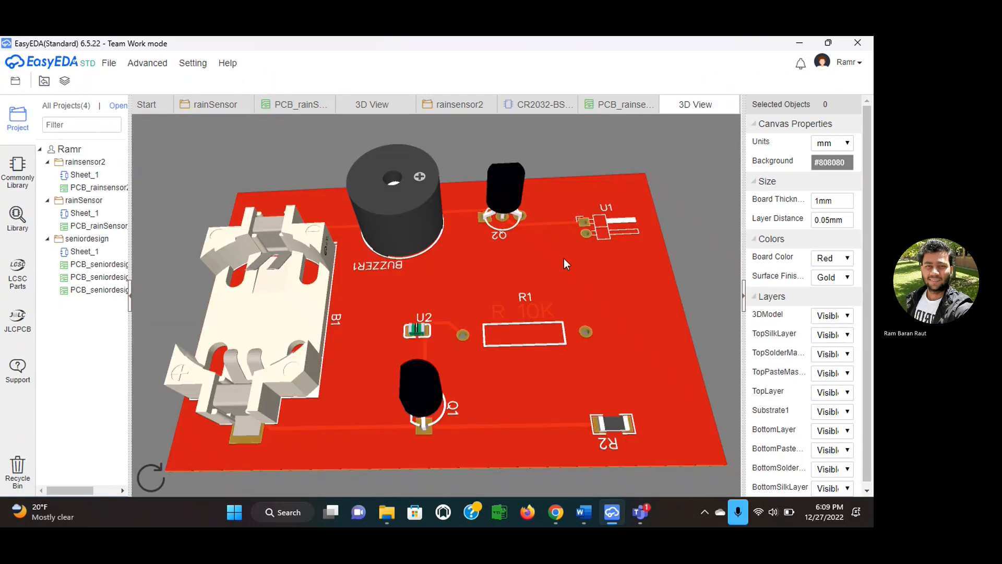
drag(564, 259, 533, 331)
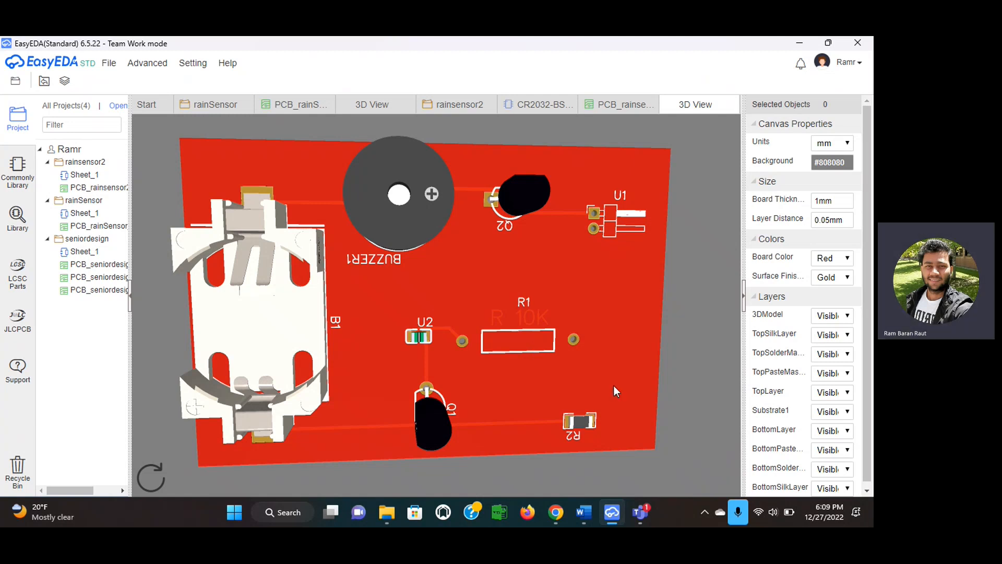
- Switch to the PCB Design Tutorial meeting in Microsoft Teams, look through its transcript and close the transcript
click(641, 512)
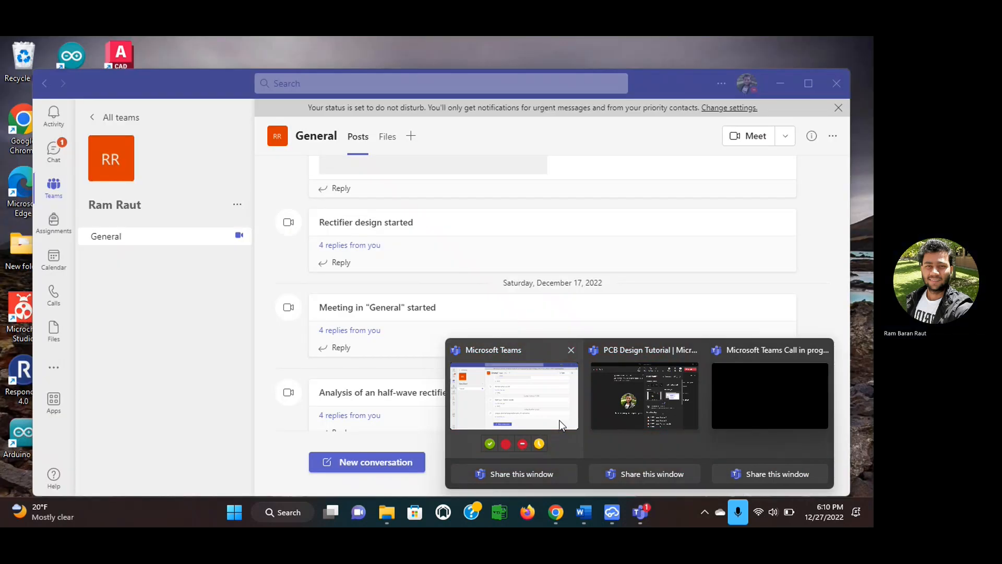
click(561, 425)
mouse_move(634, 505)
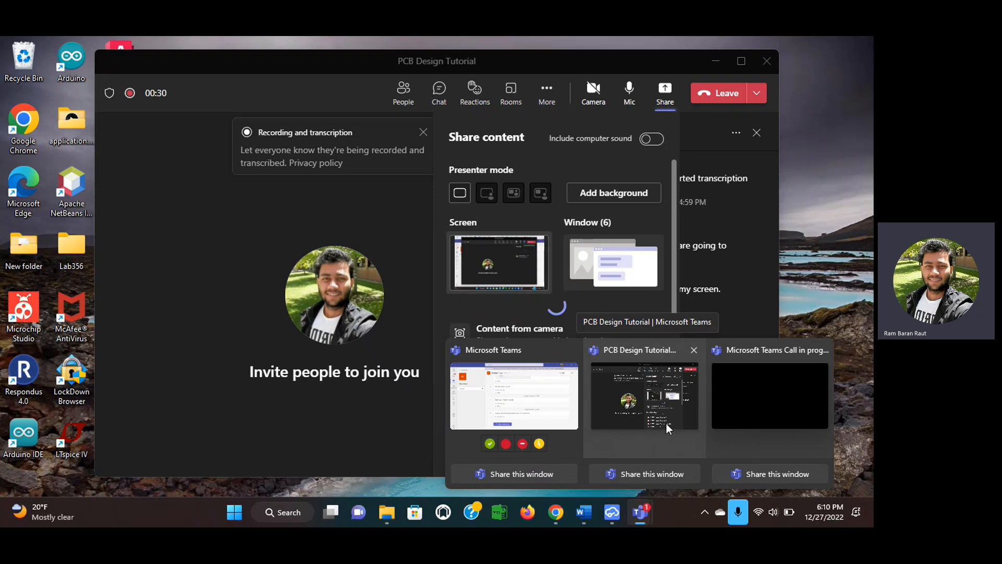
click(666, 424)
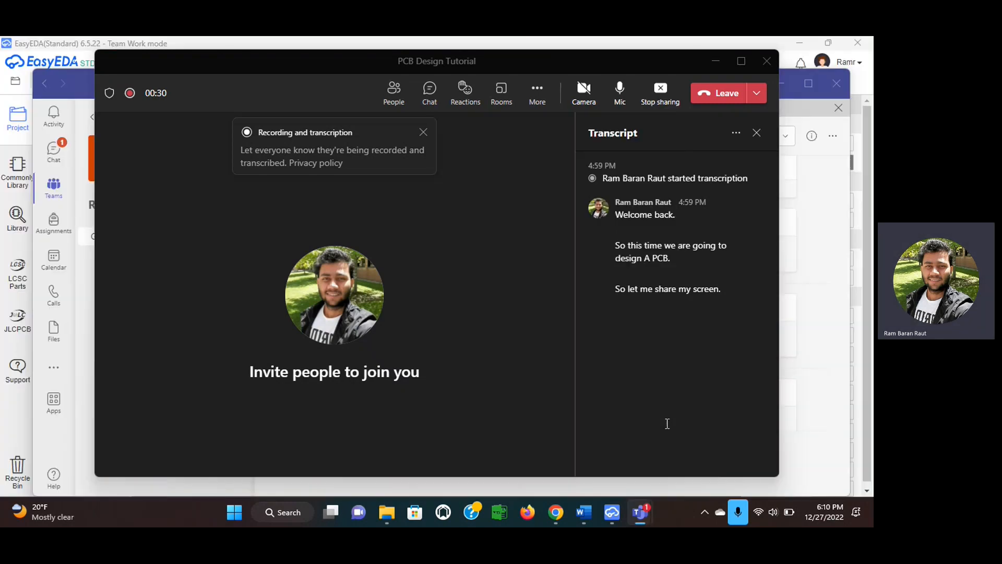
scroll(690, 293, down, 10)
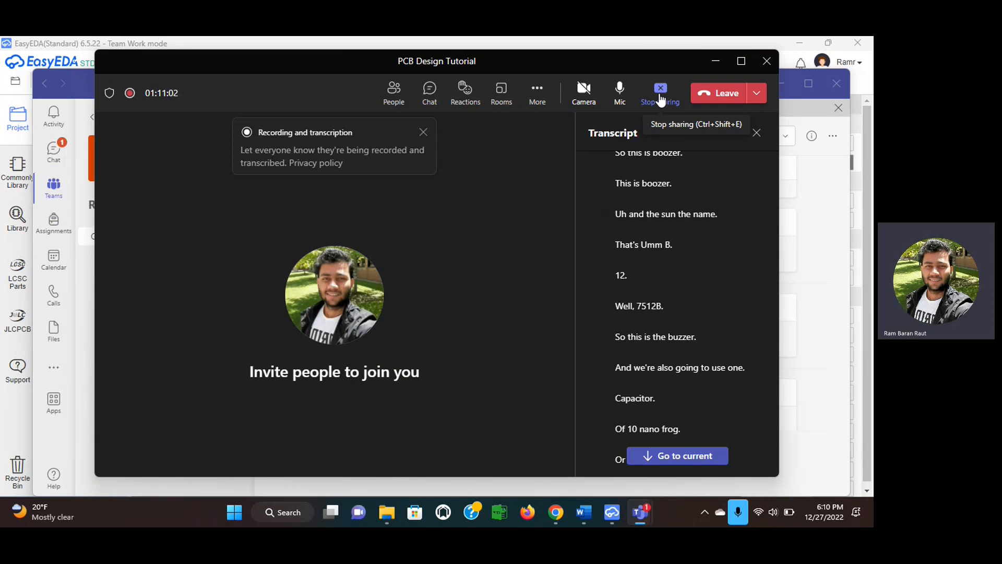
click(754, 135)
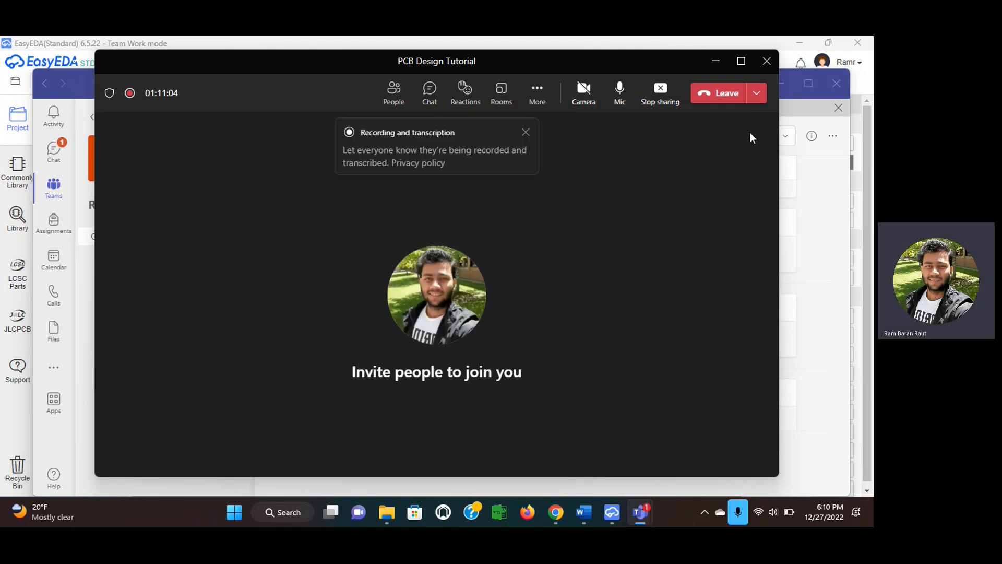